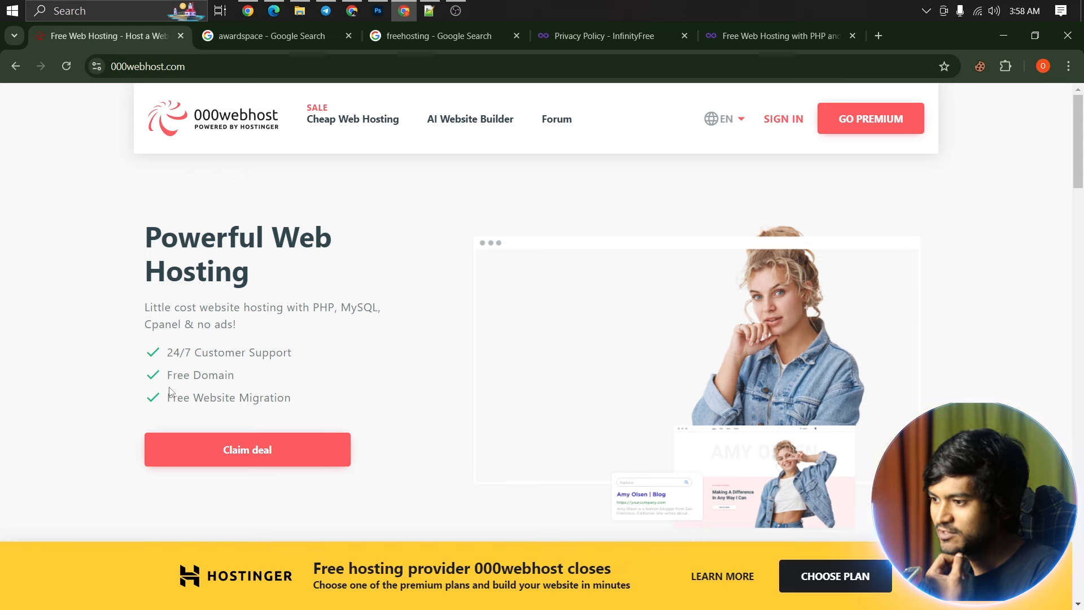
Highlight the Free Domain and Free Website Migration features on the 000webhost page
drag(168, 375, 239, 383)
drag(176, 404, 287, 400)
click(283, 389)
Open the AwardSpace site from its search results and highlight its free web hosting offer
click(265, 39)
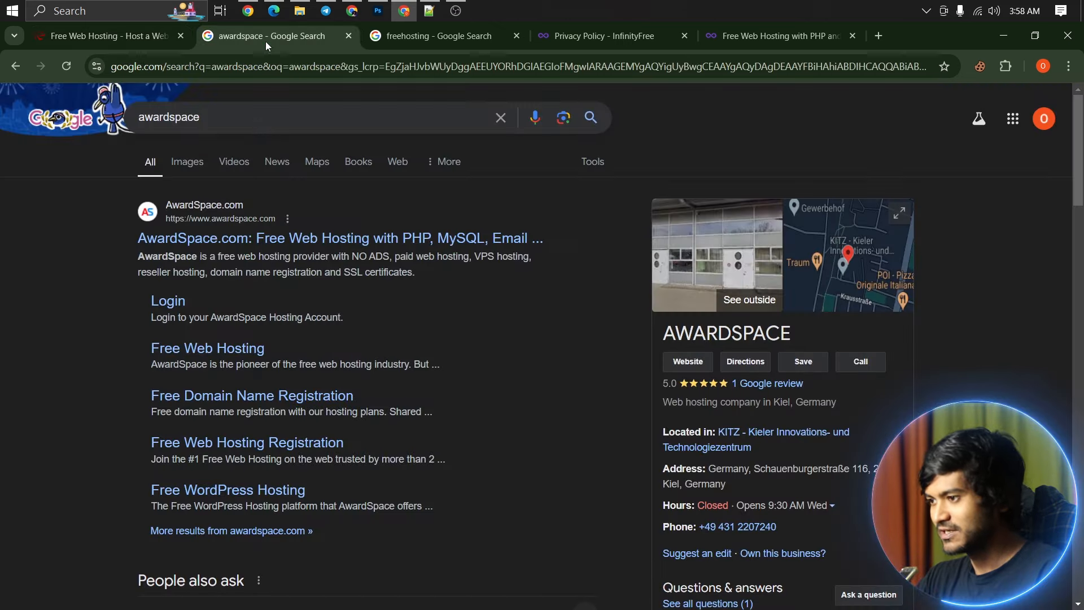
click(217, 242)
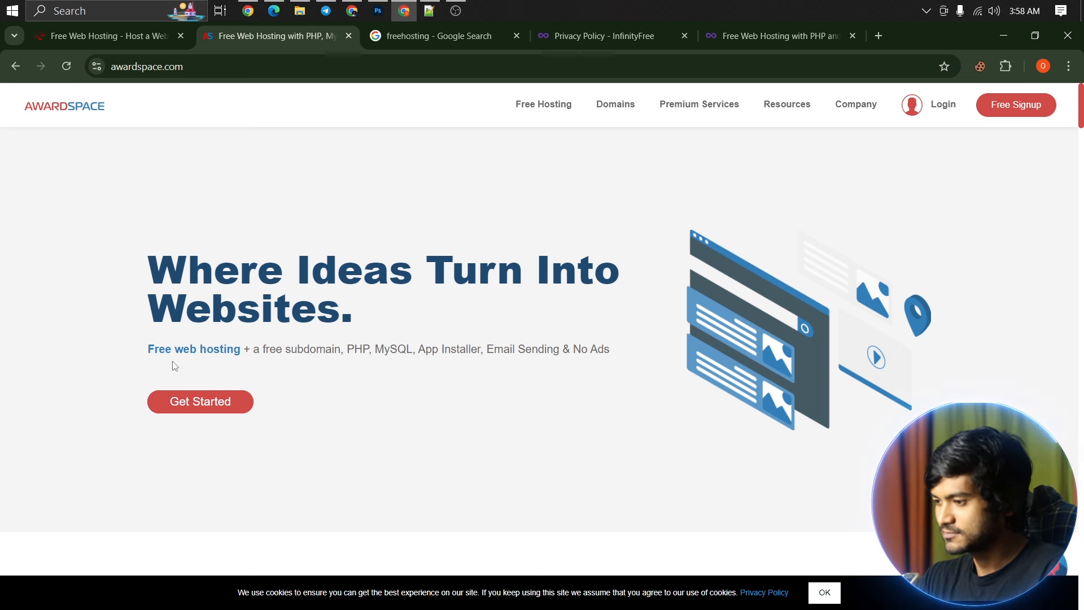
drag(141, 356, 346, 350)
click(350, 351)
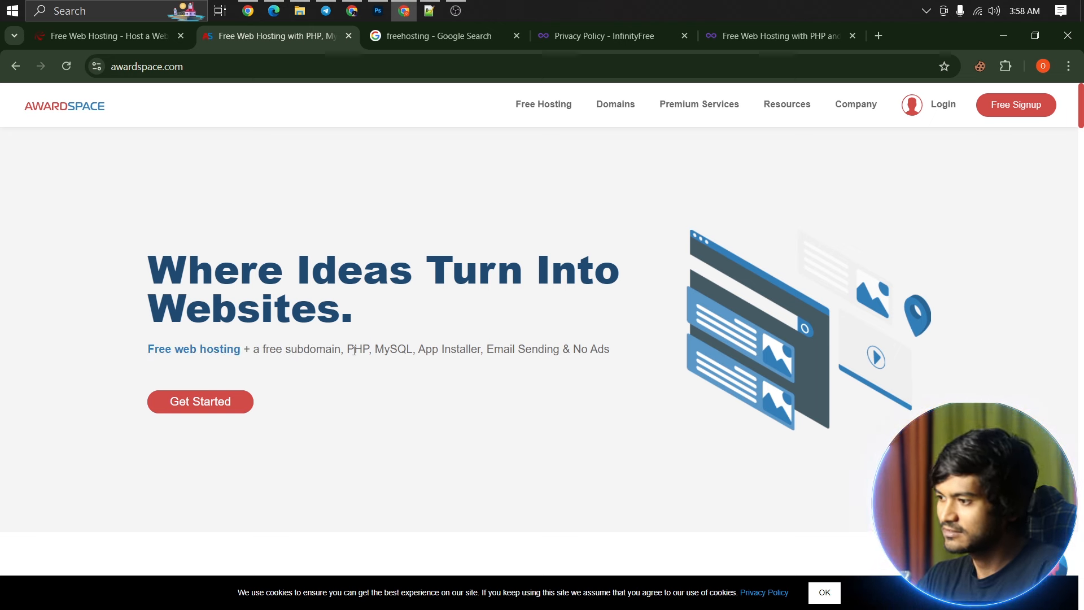
Open the FreeHosting site from the 'freehosting' results and review its Free web hosting section
click(416, 33)
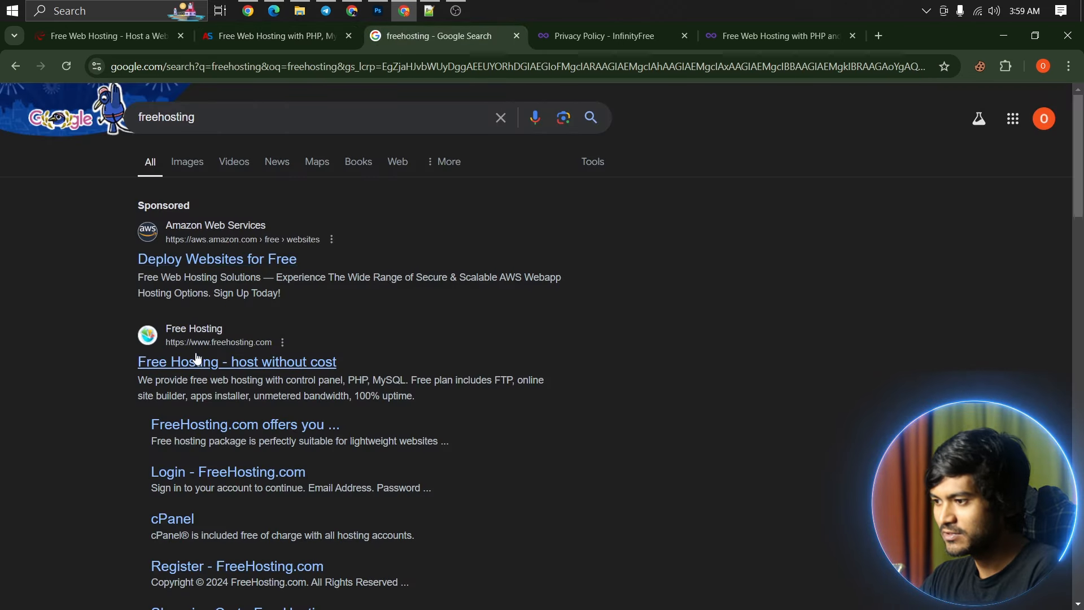
drag(205, 123, 134, 119)
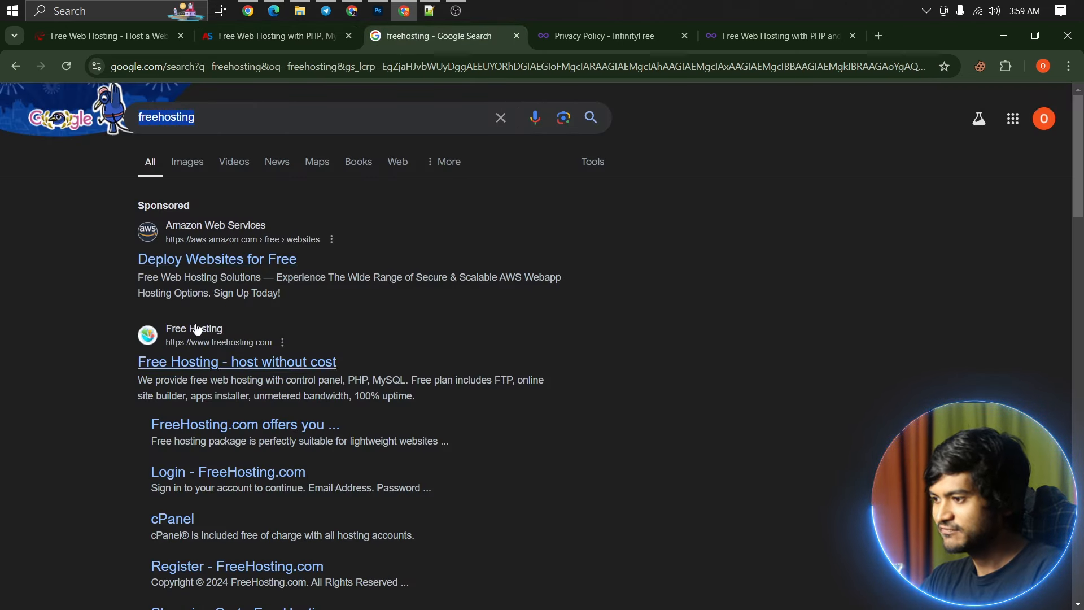
click(71, 327)
click(225, 369)
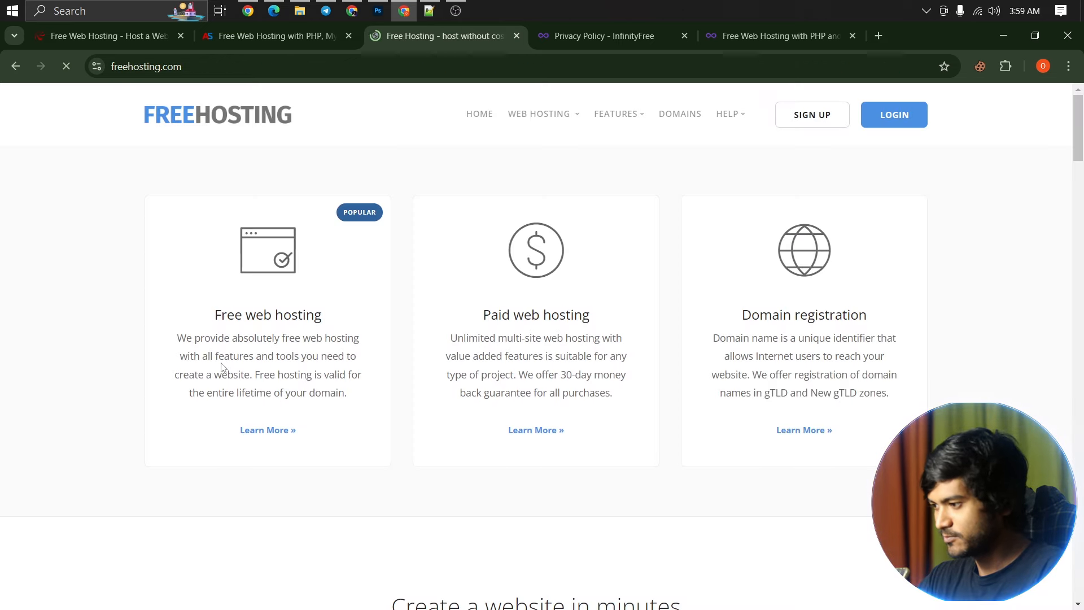
drag(220, 316, 332, 323)
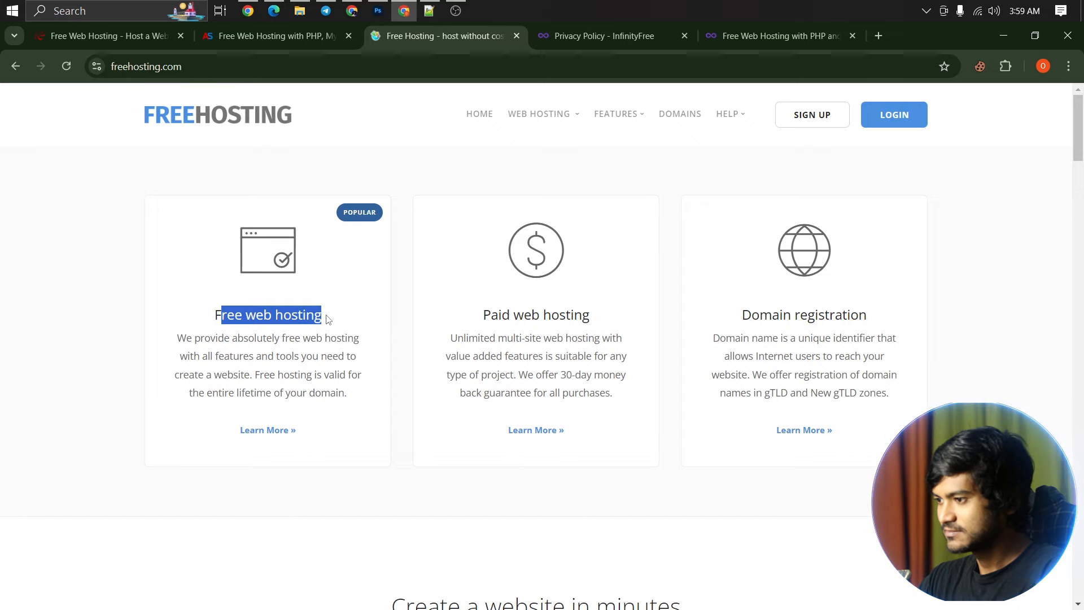
scroll(328, 318, down, 10)
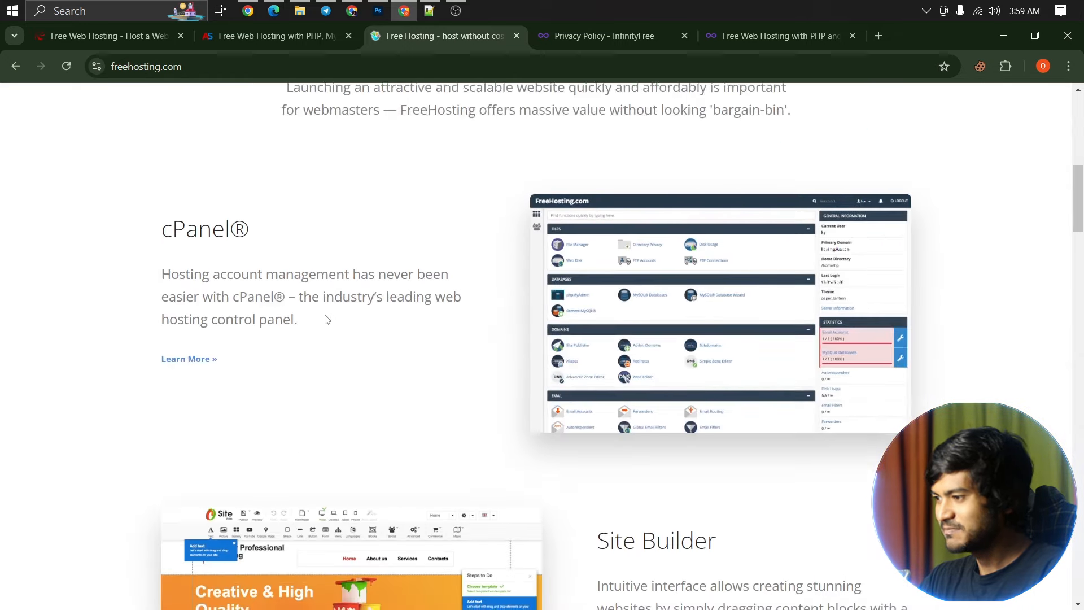
scroll(330, 313, up, 8)
Switch to the InfinityFree homepage and dismiss its full-page video ad
click(777, 32)
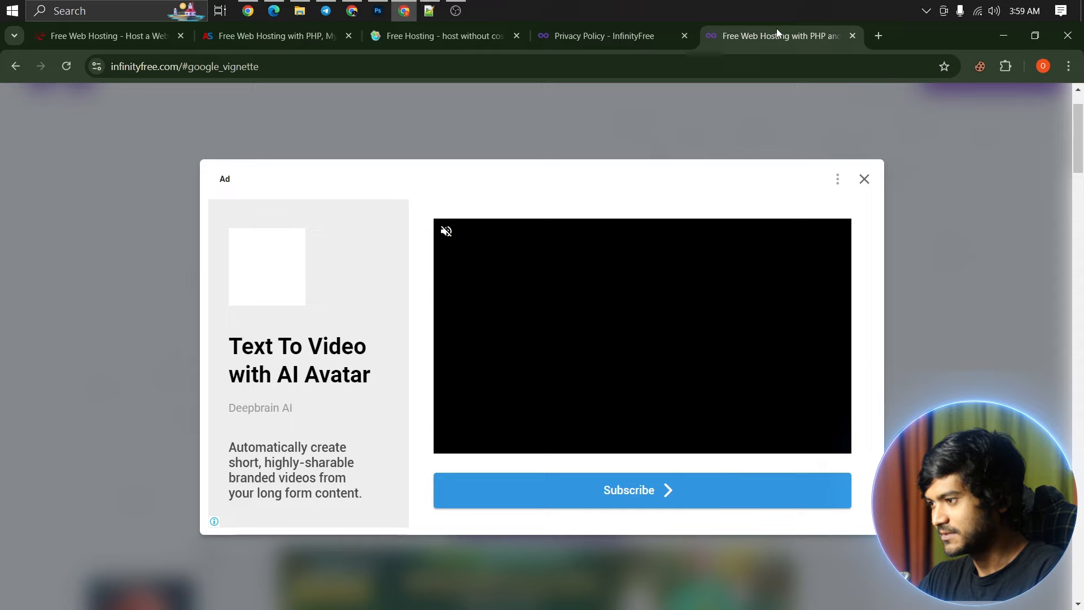
click(865, 179)
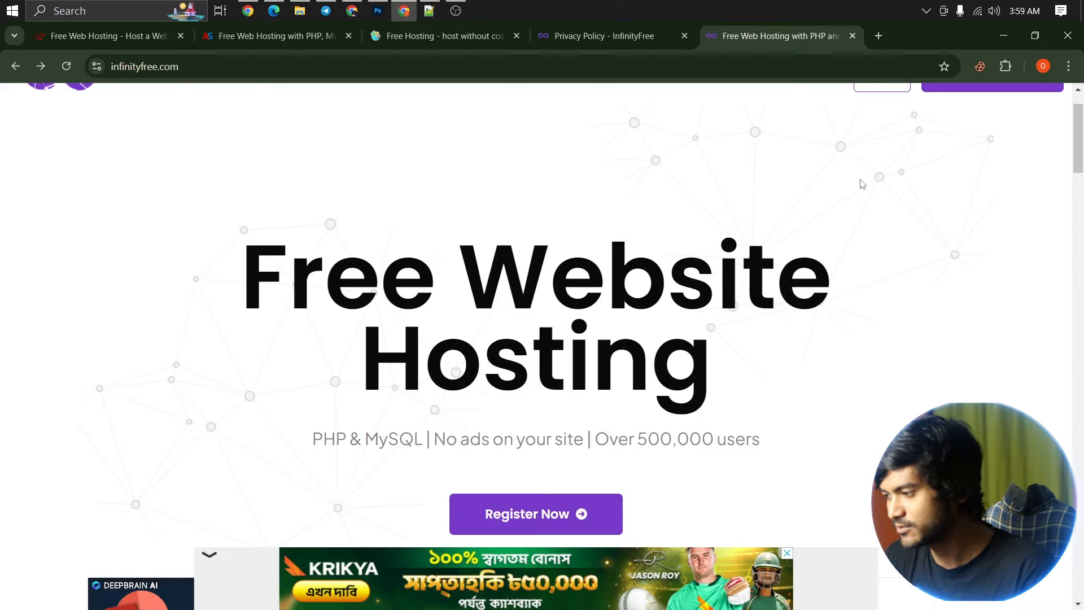
scroll(666, 259, up, 2)
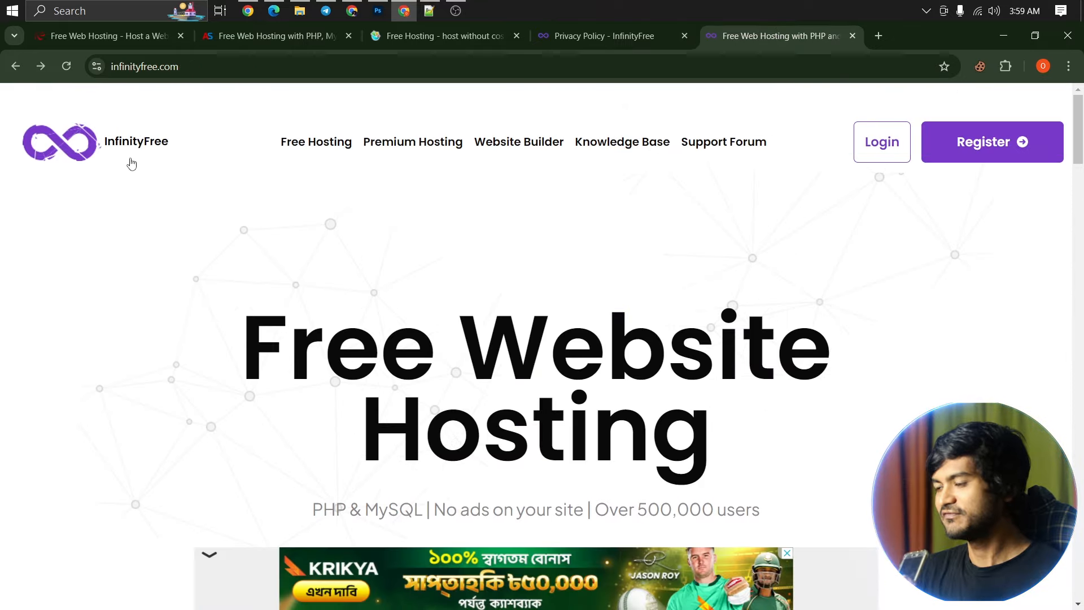
scroll(196, 227, down, 6)
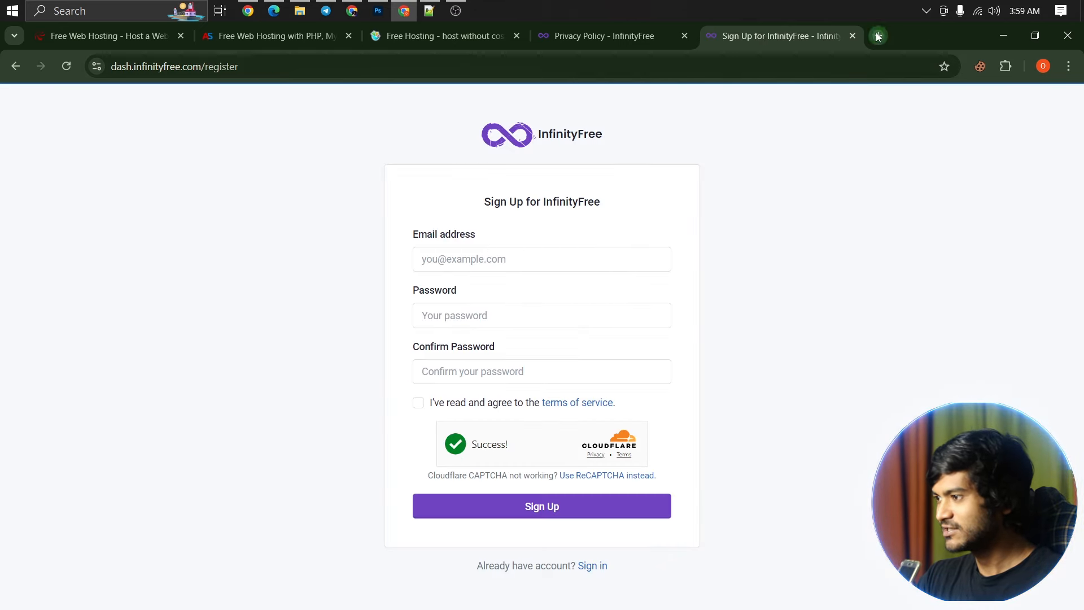
In a new tab, copy the signed-in Google account's e-mail address and open Gmail
key(ctrl+t)
click(1027, 106)
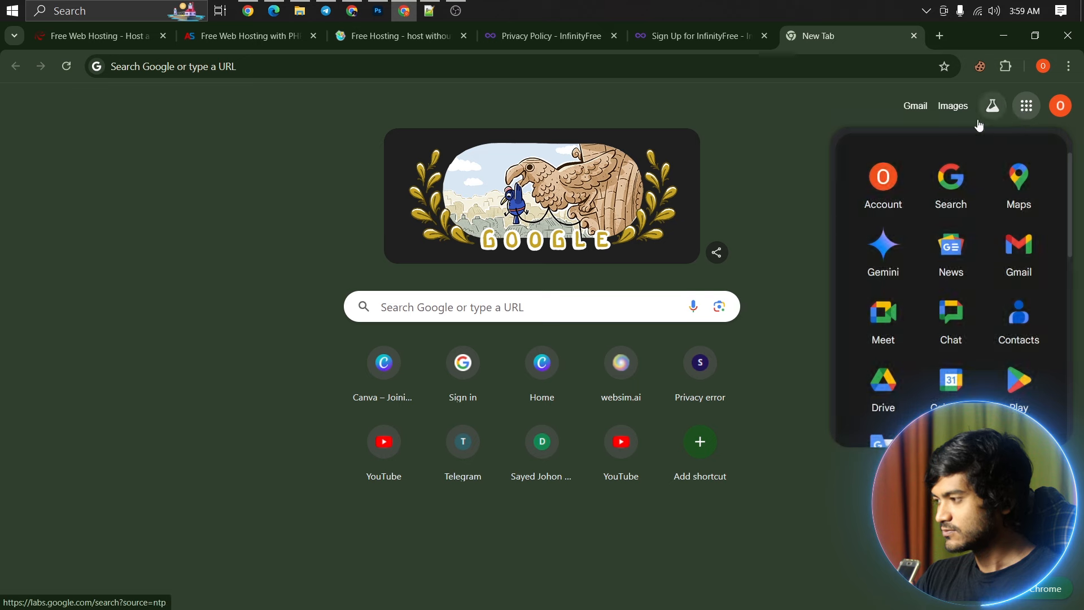
click(1043, 113)
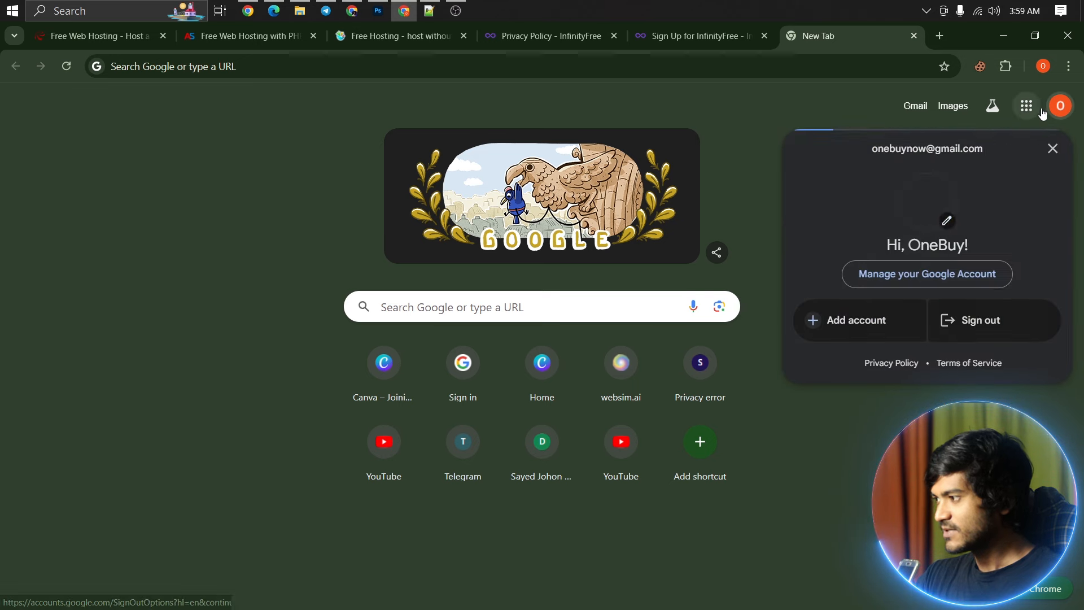
triple_click(939, 150)
key(ctrl+c)
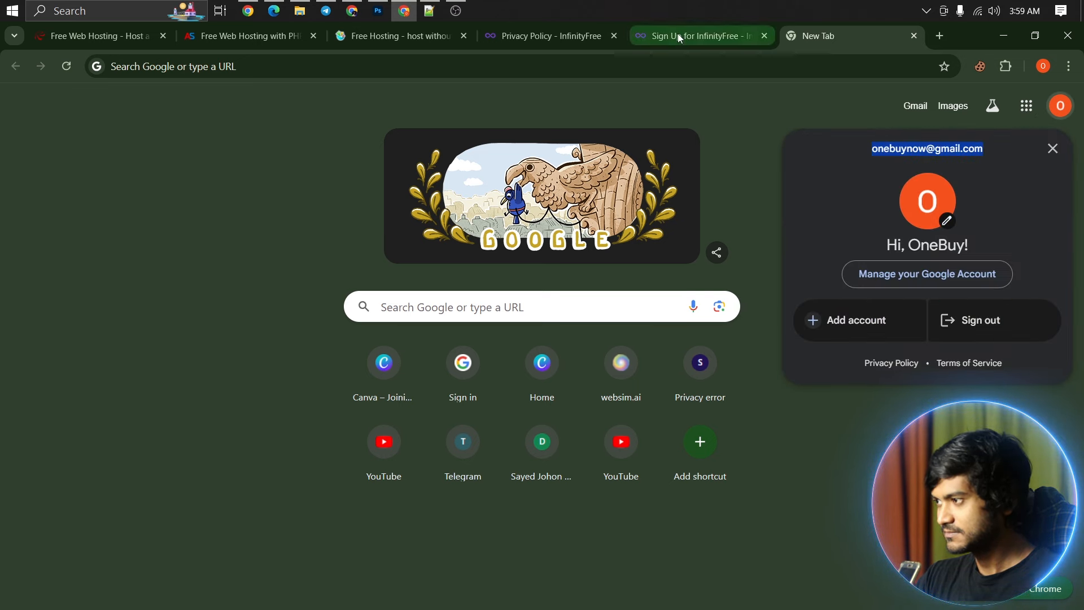
click(915, 106)
Paste the copied e-mail into the InfinityFree sign-up form and submit it
click(684, 34)
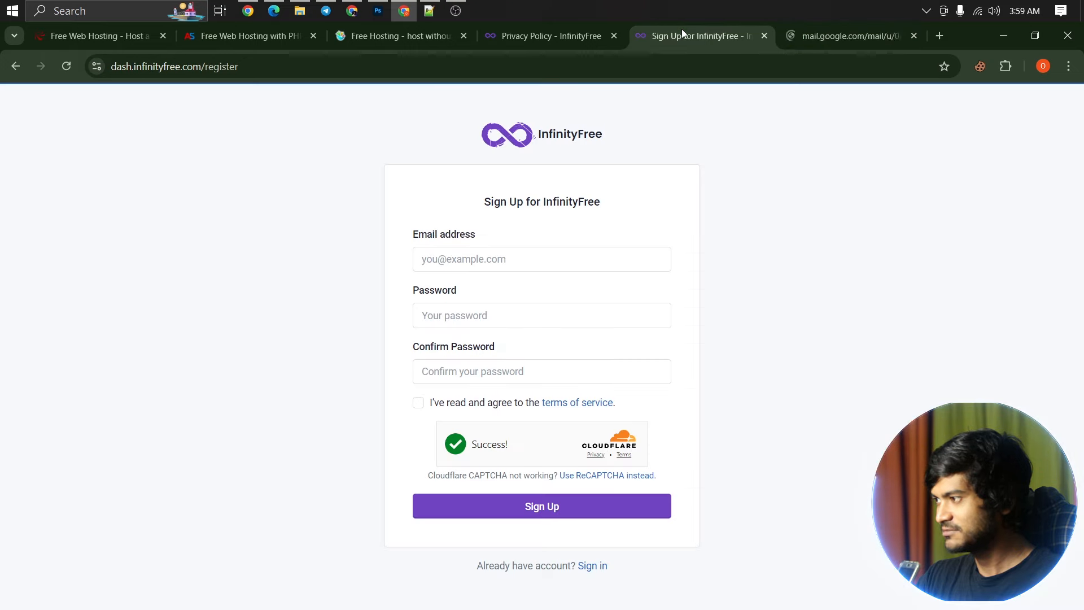
click(490, 260)
key(ctrl+v)
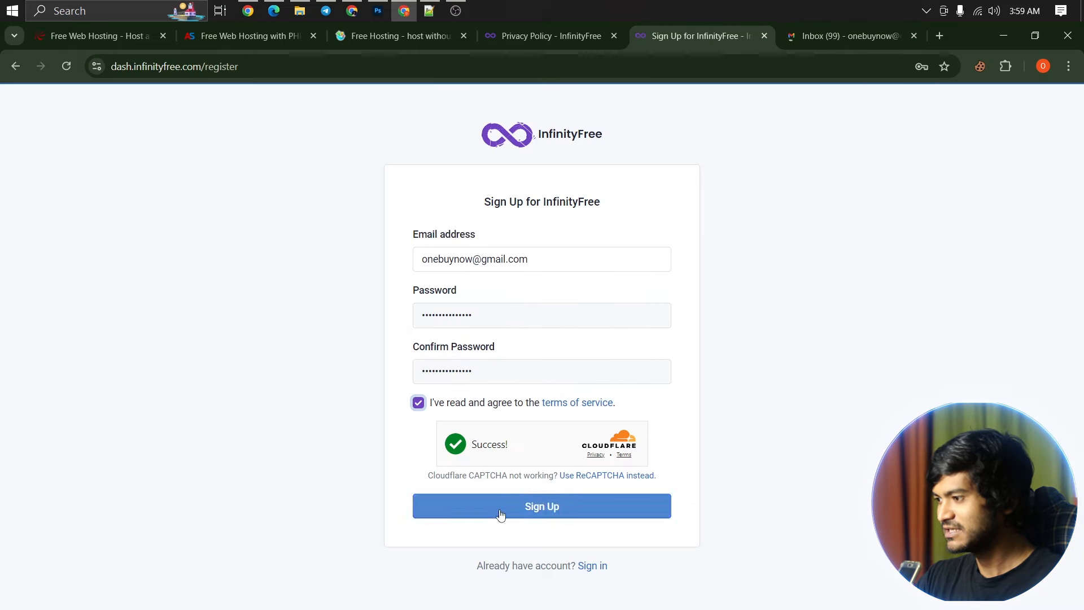
click(496, 505)
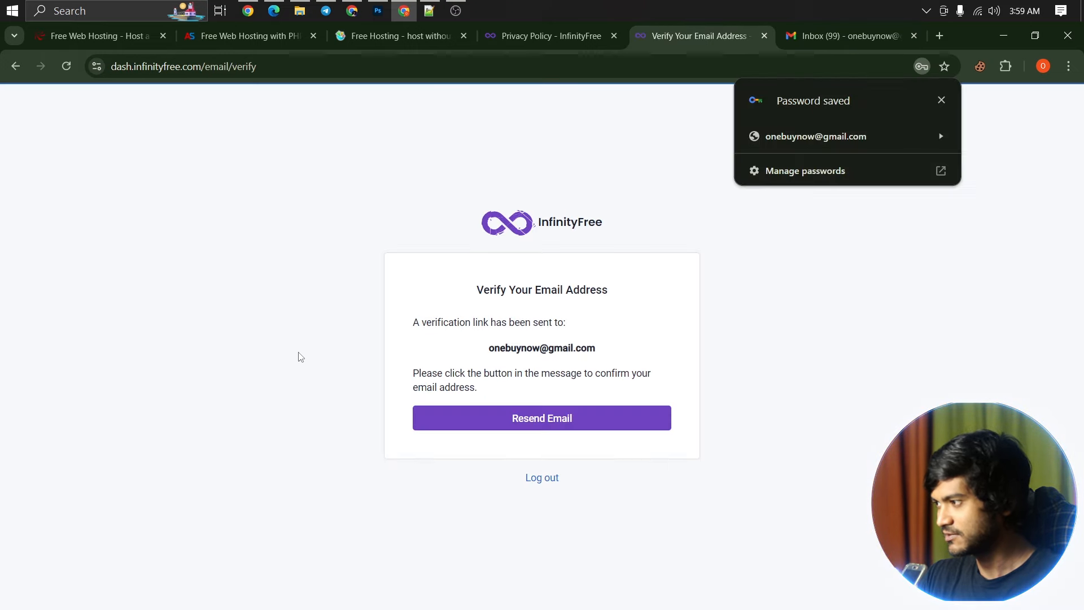
Refresh the Gmail inbox, open the InfinityFree message and click Verify Email Address
click(822, 35)
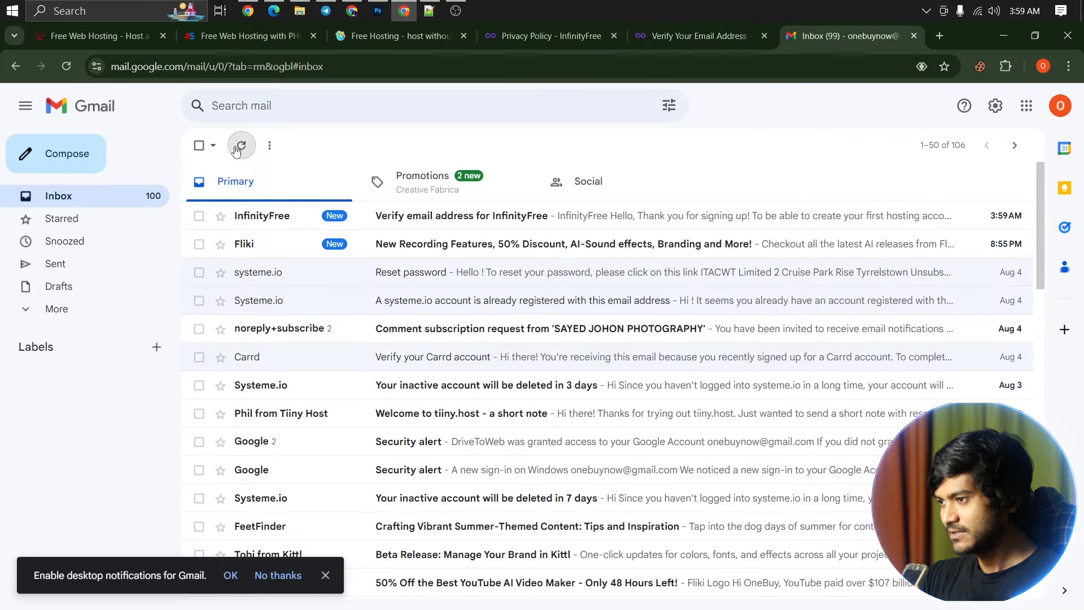
click(241, 145)
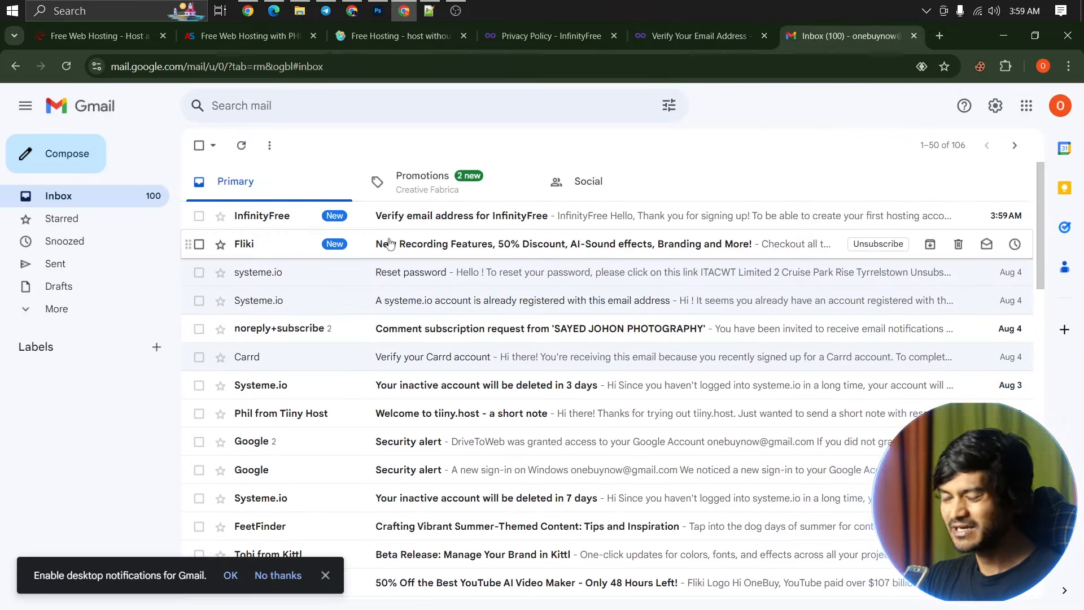
click(405, 222)
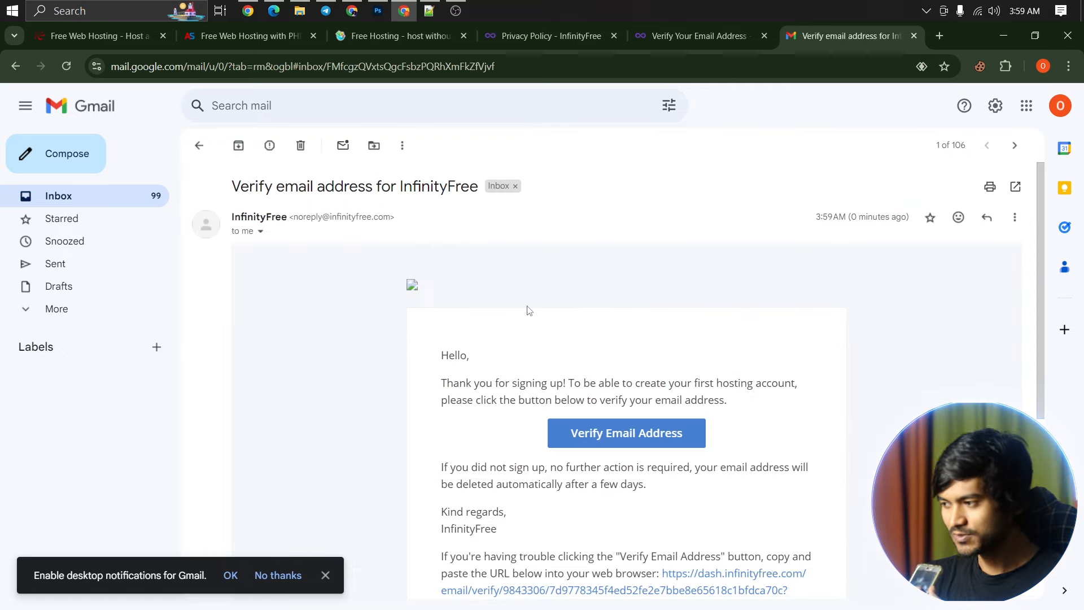
click(614, 434)
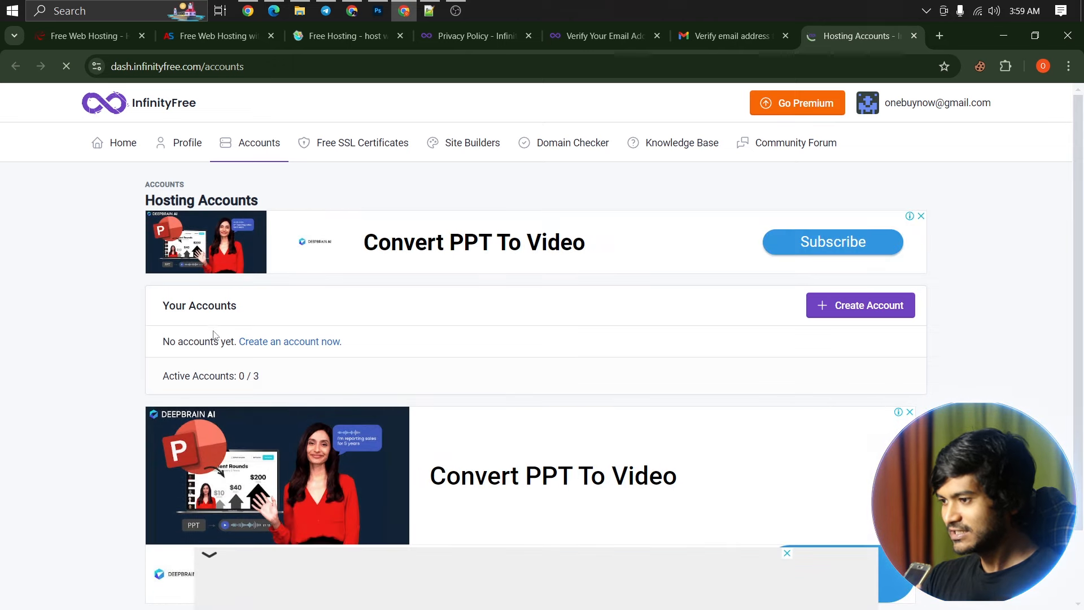
Start creating a new hosting account and dismiss the video ad
click(838, 306)
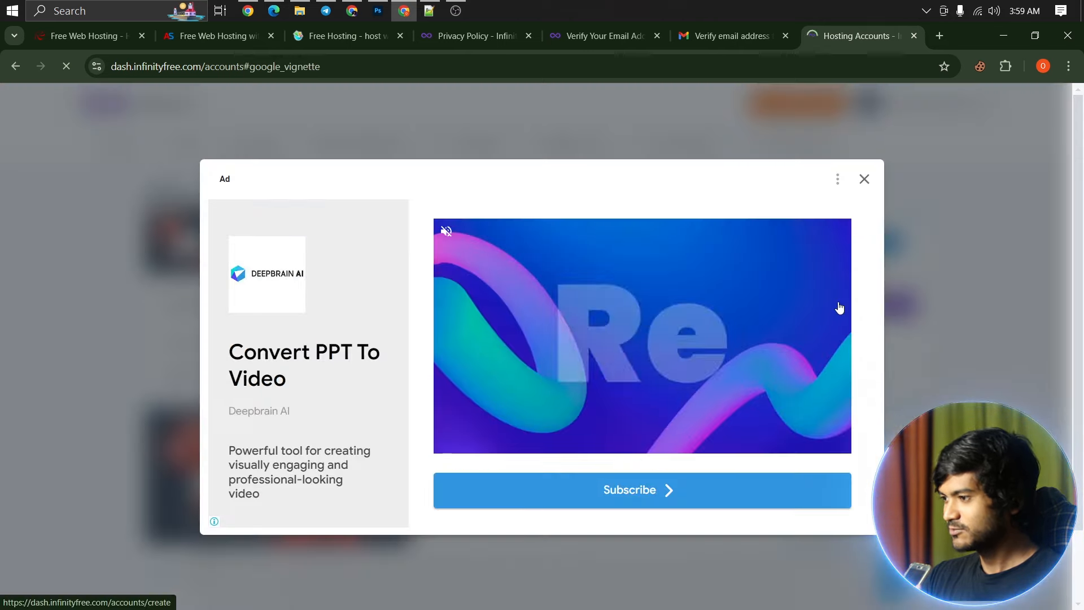
click(862, 180)
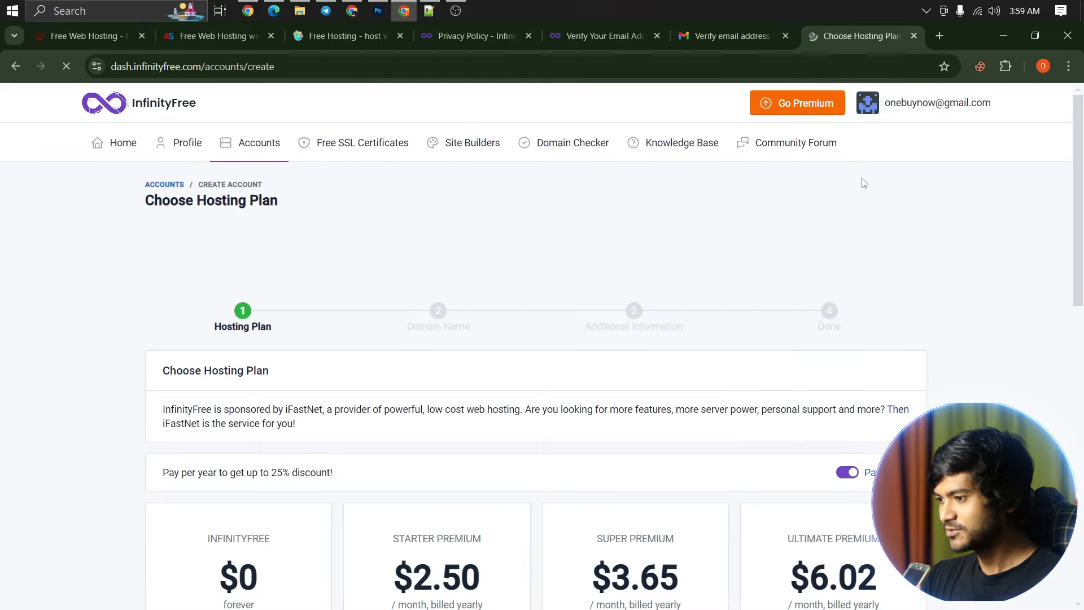
scroll(375, 253, down, 2)
scroll(375, 255, down, 2)
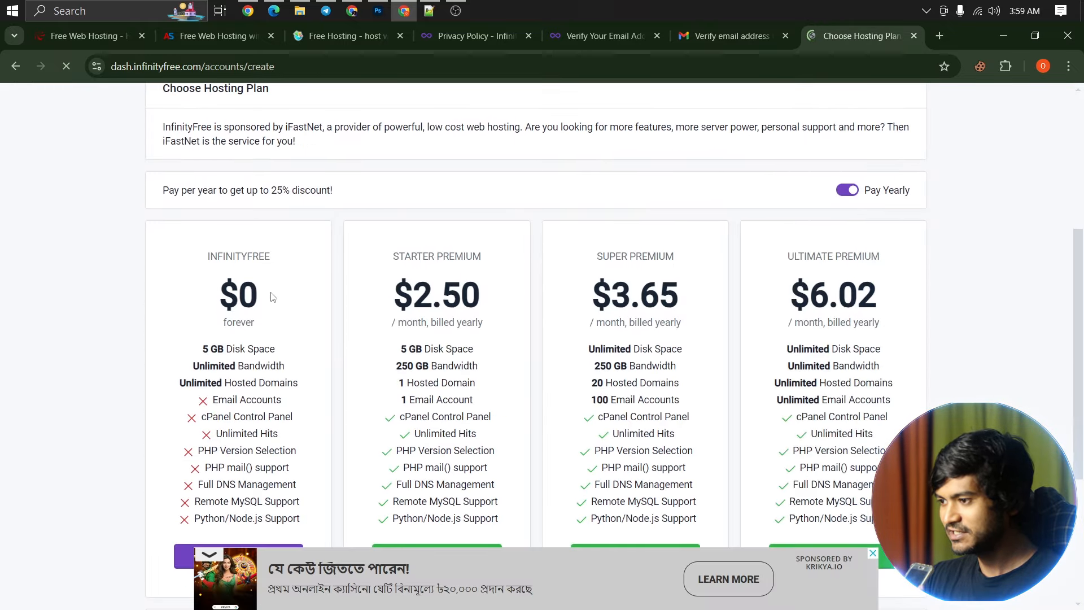
Review the free plan's 5 GB disk and unlimited bandwidth, then choose the INFINITYFREE plan
drag(195, 350, 276, 348)
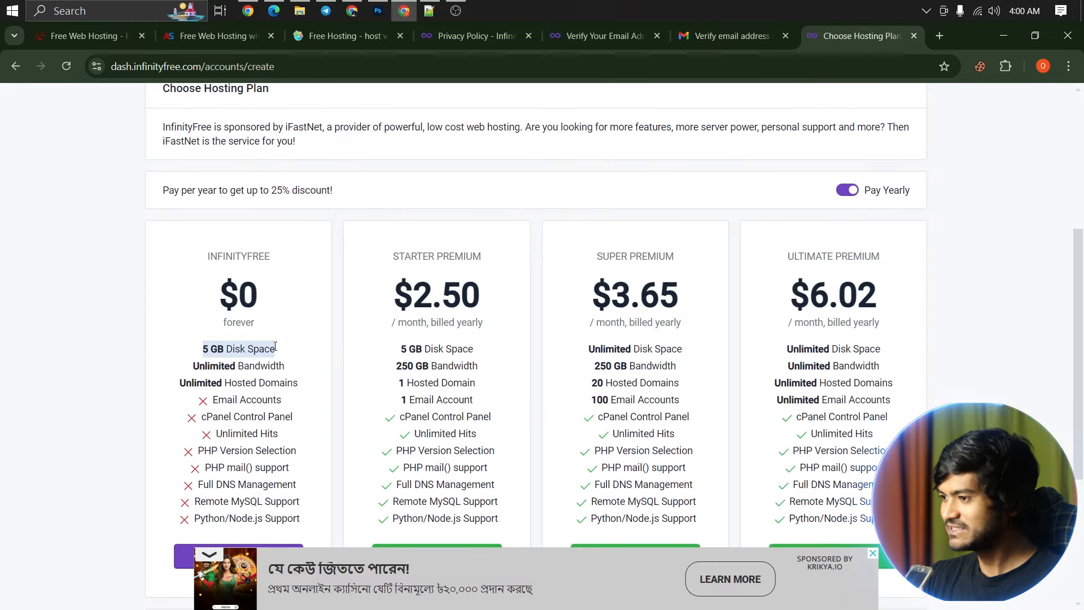
click(258, 360)
drag(195, 367, 276, 359)
click(252, 381)
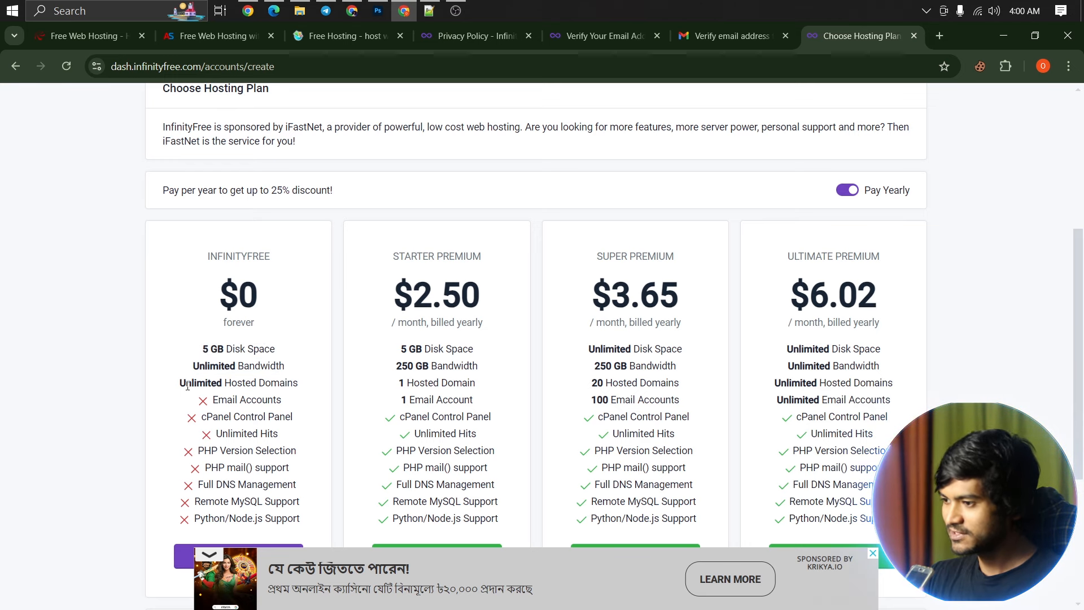
drag(204, 385, 257, 384)
click(256, 384)
scroll(256, 384, down, 1)
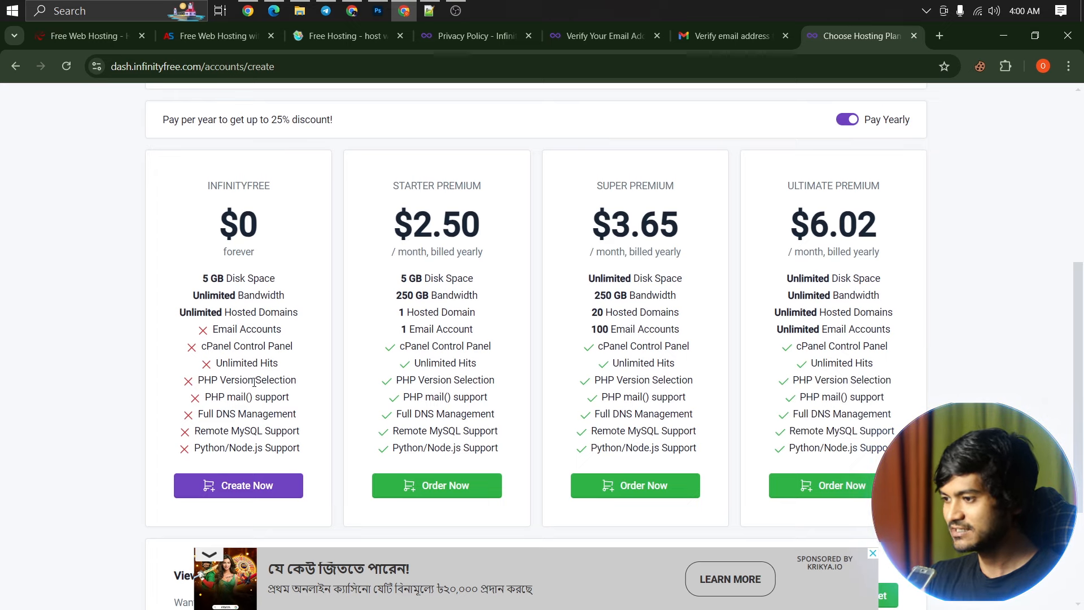
scroll(254, 383, down, 3)
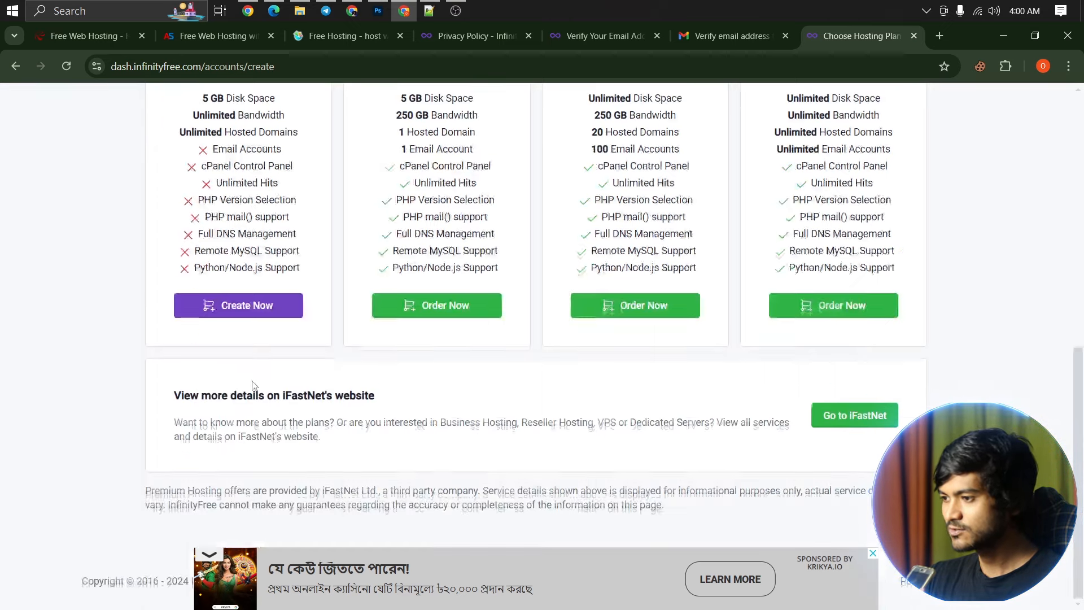
scroll(263, 383, up, 1)
click(270, 383)
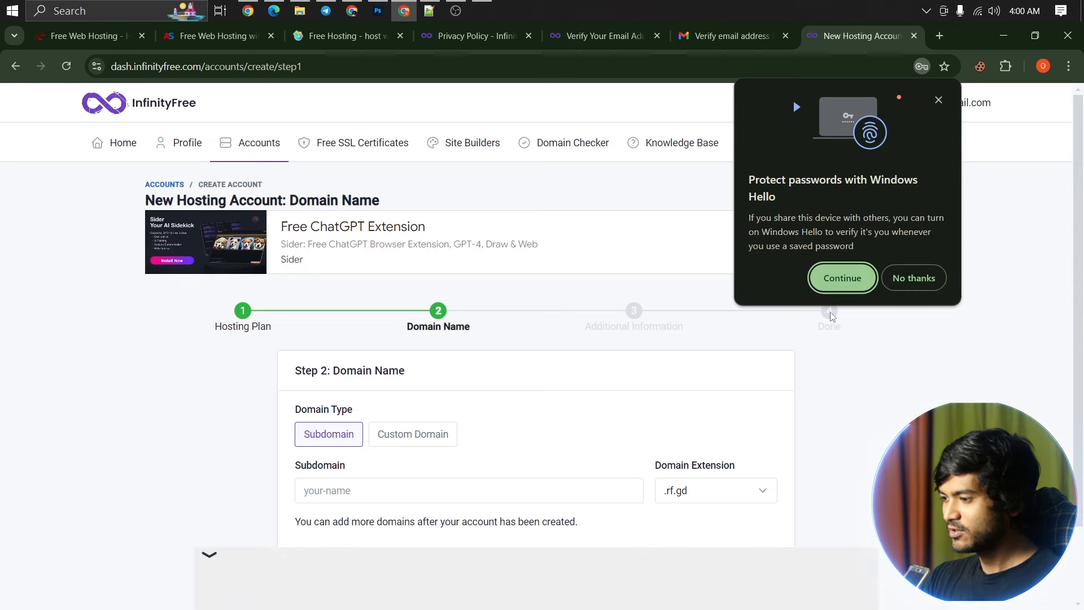
Accept the Windows Hello offer and clear the e-mail wrongly filled into the domain field
click(835, 285)
scroll(751, 365, down, 2)
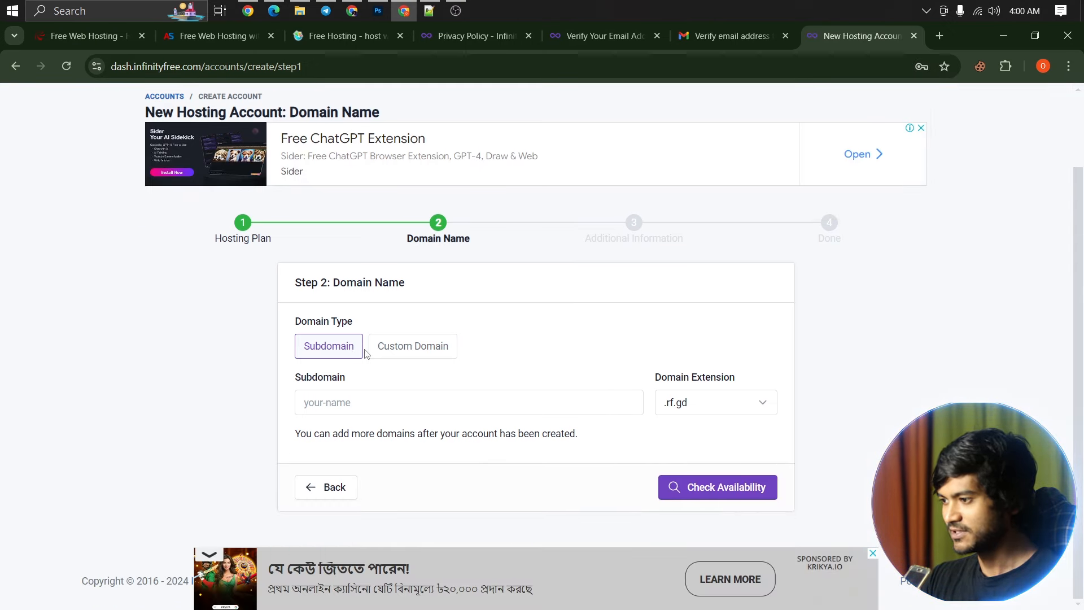
click(397, 351)
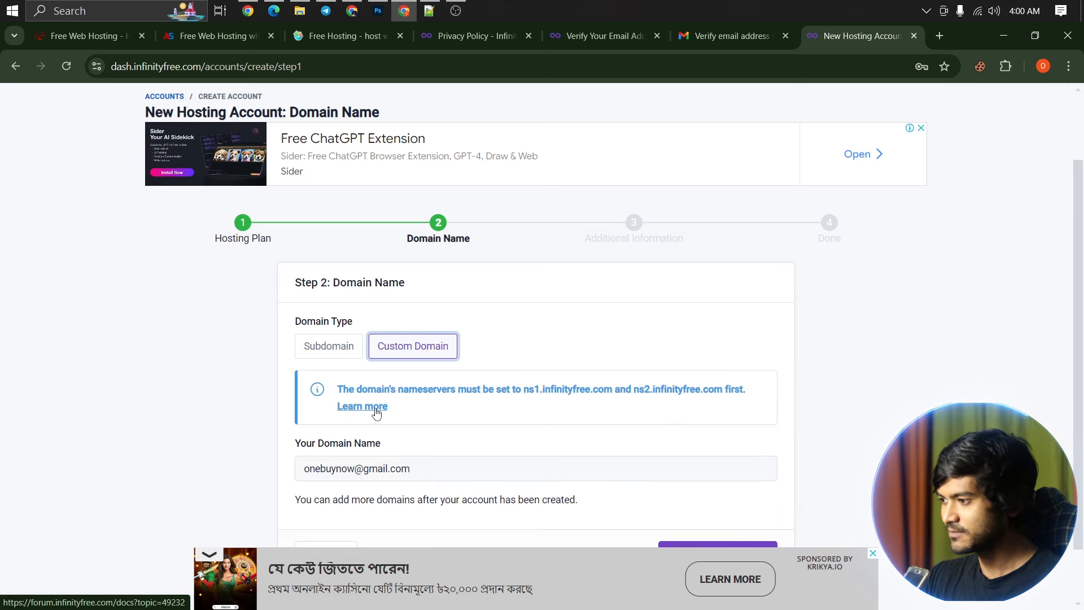
scroll(478, 405, down, 2)
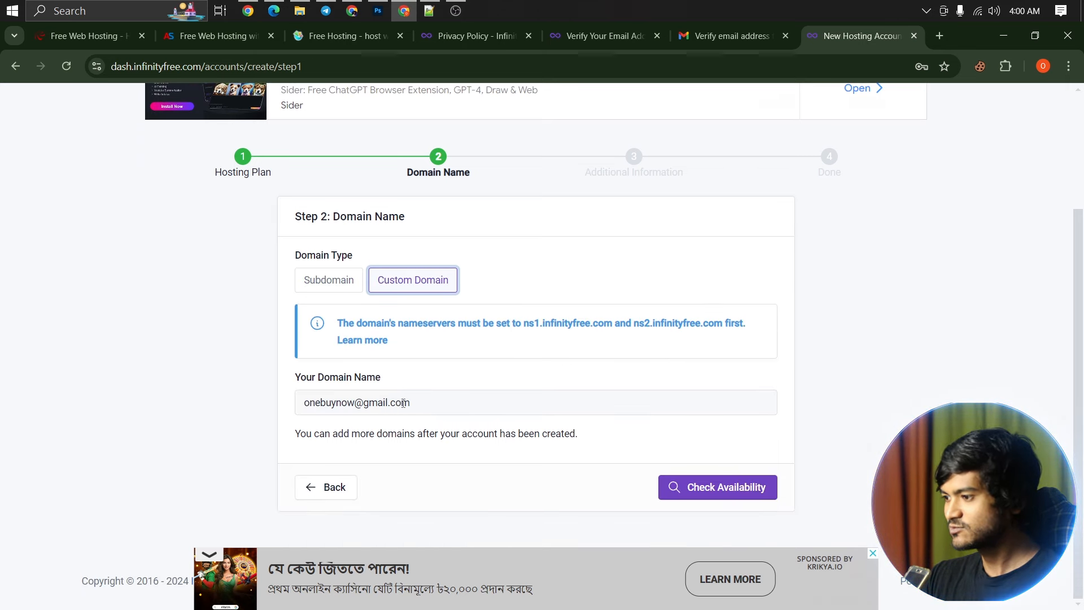
click(414, 403)
drag(480, 403, 299, 411)
key(BackSpace)
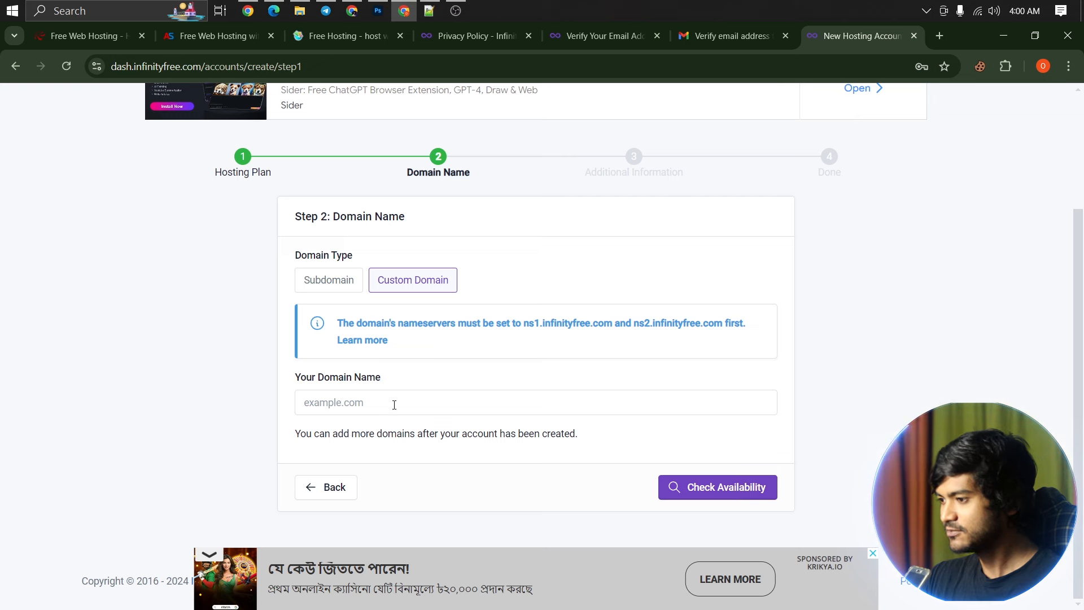
Switch to a free subdomain with the .000.pe domain extension
click(328, 282)
click(334, 399)
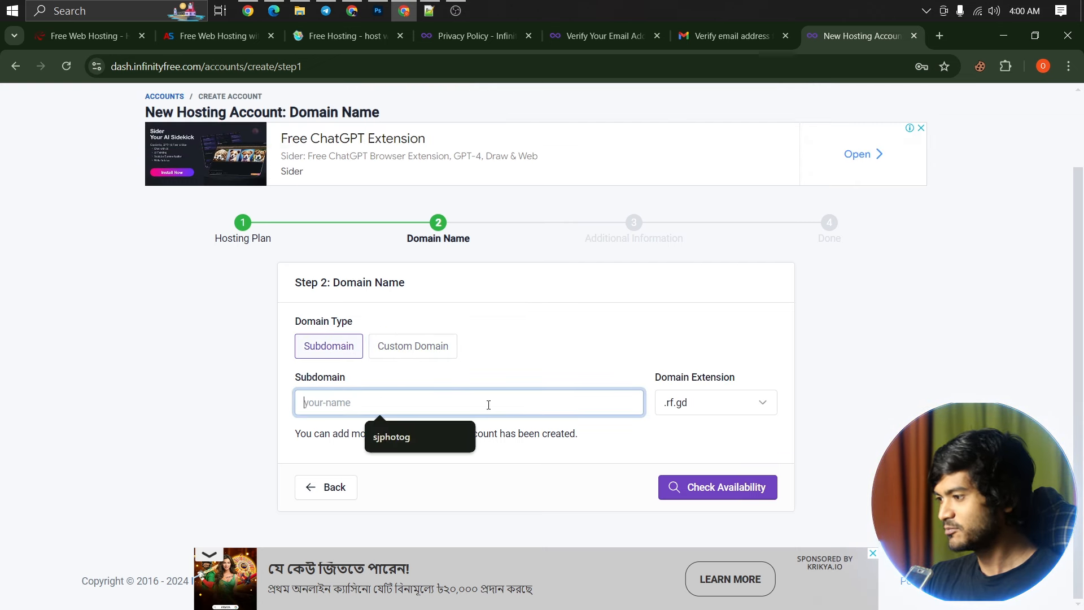
click(682, 405)
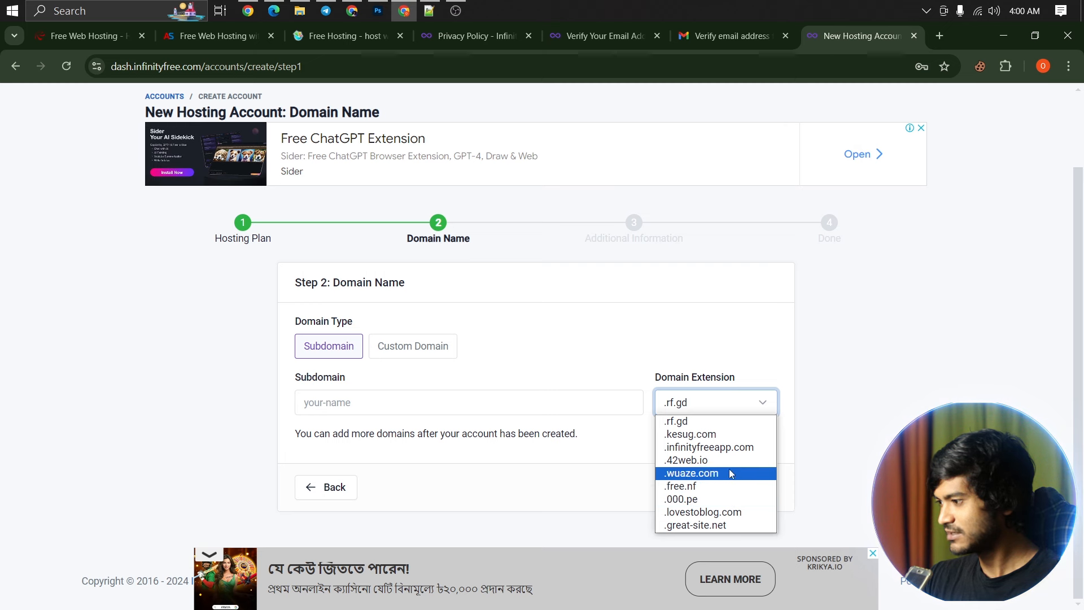
click(726, 504)
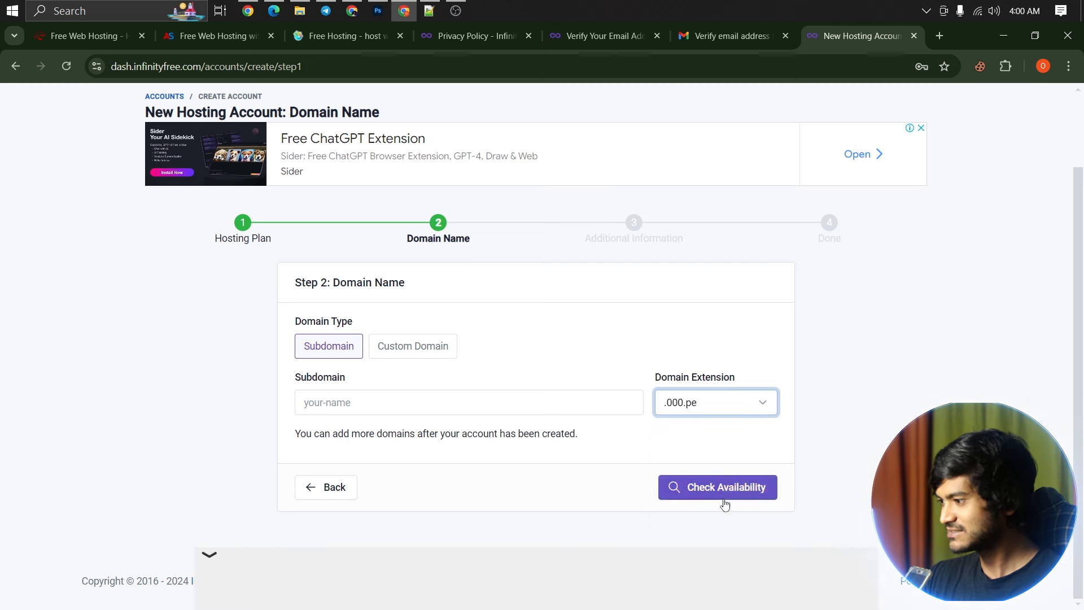
Enter 'Junoverse' as the subdomain and check that junoverse.000.pe is available
click(505, 408)
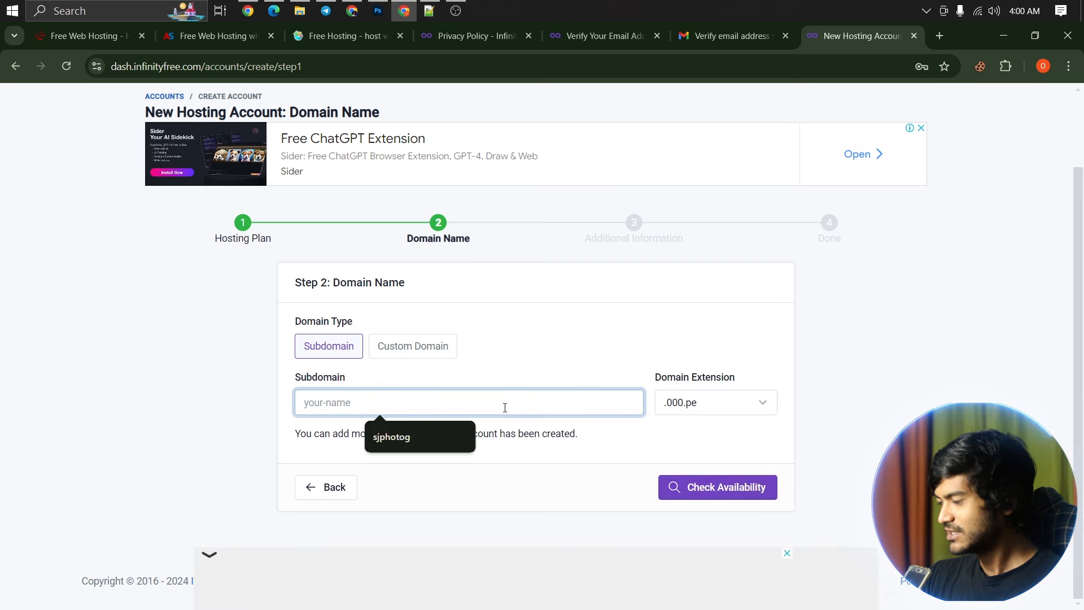
text(s)
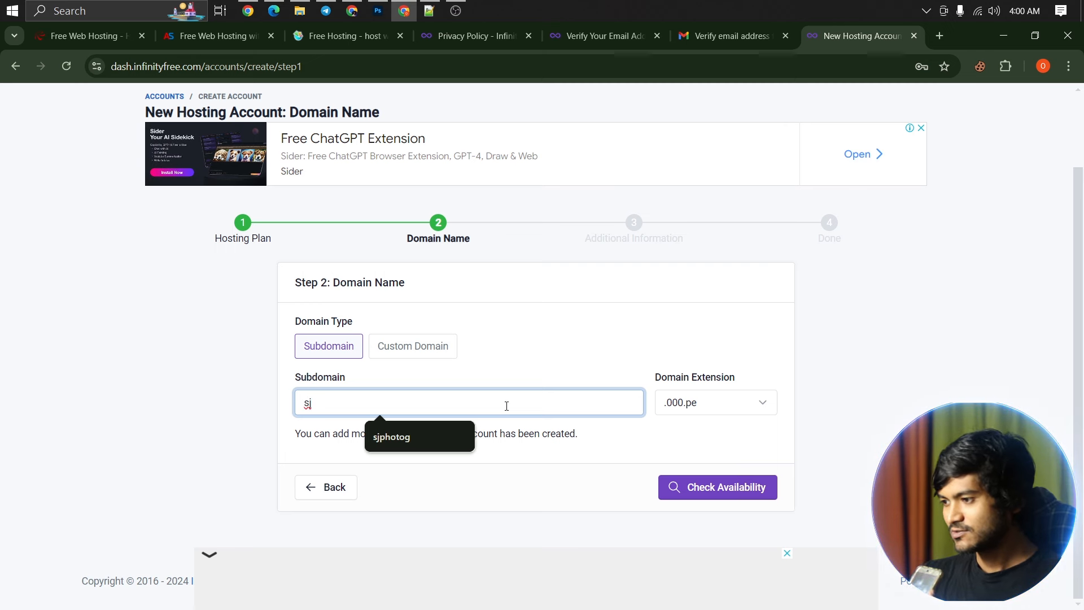
key(BackSpace)
text(Junoverse)
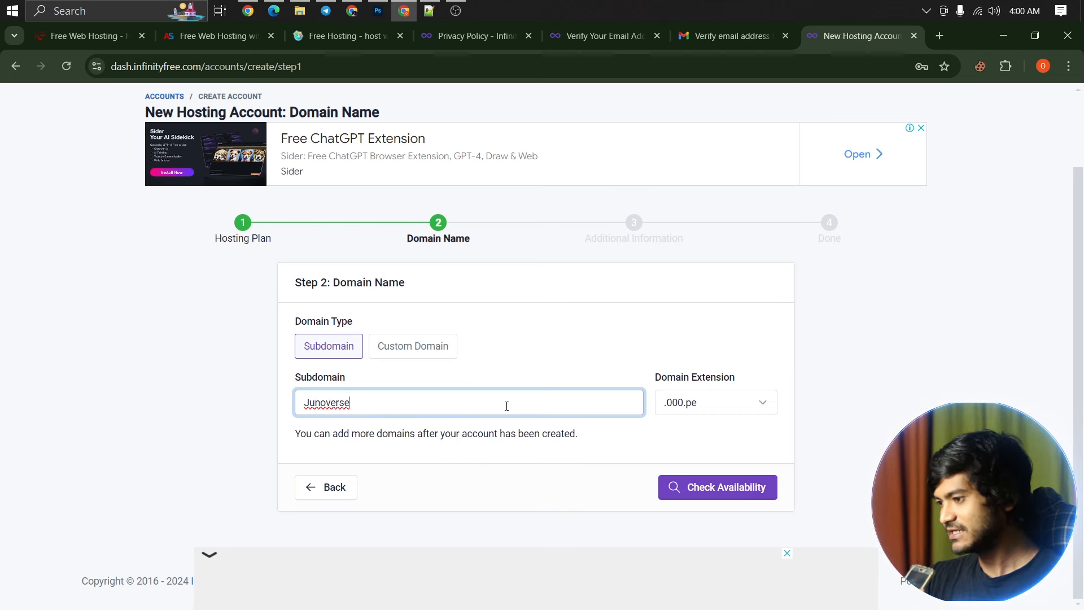
text(AI)
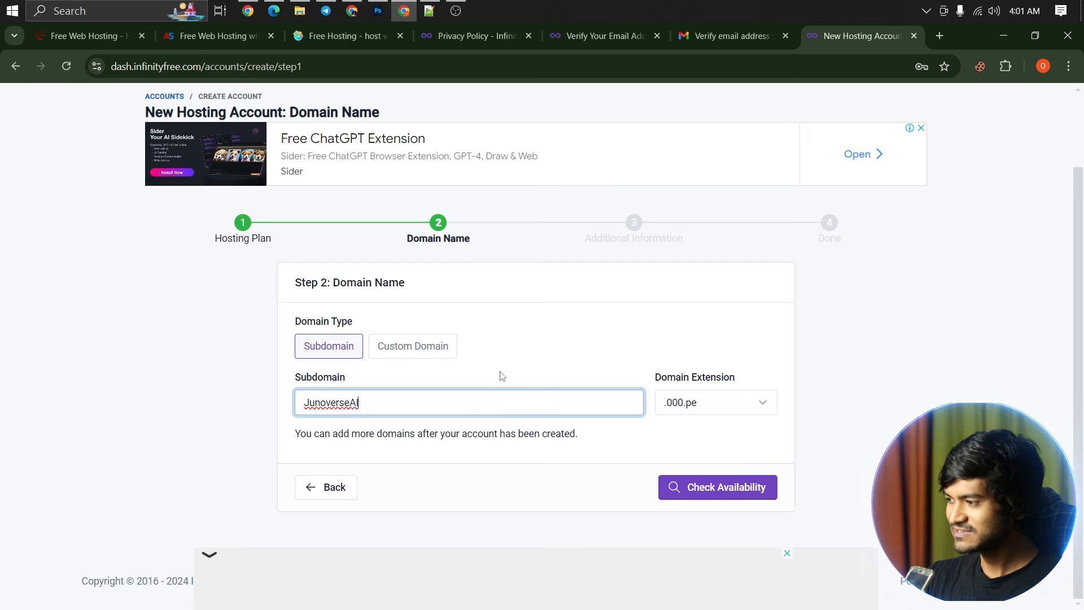
key(BackSpace)
key(BackSpace)
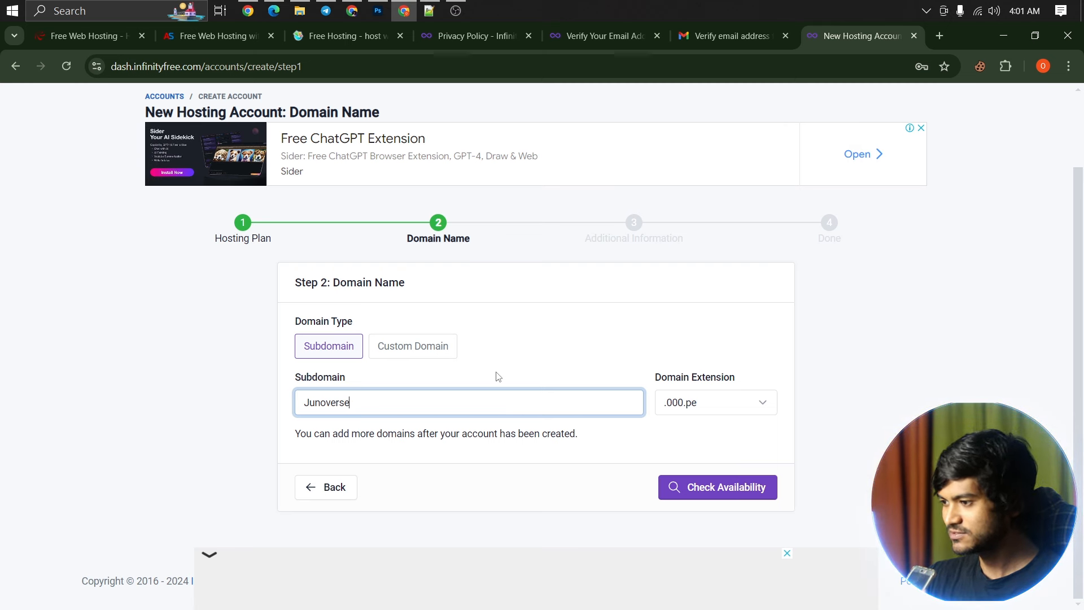
click(675, 487)
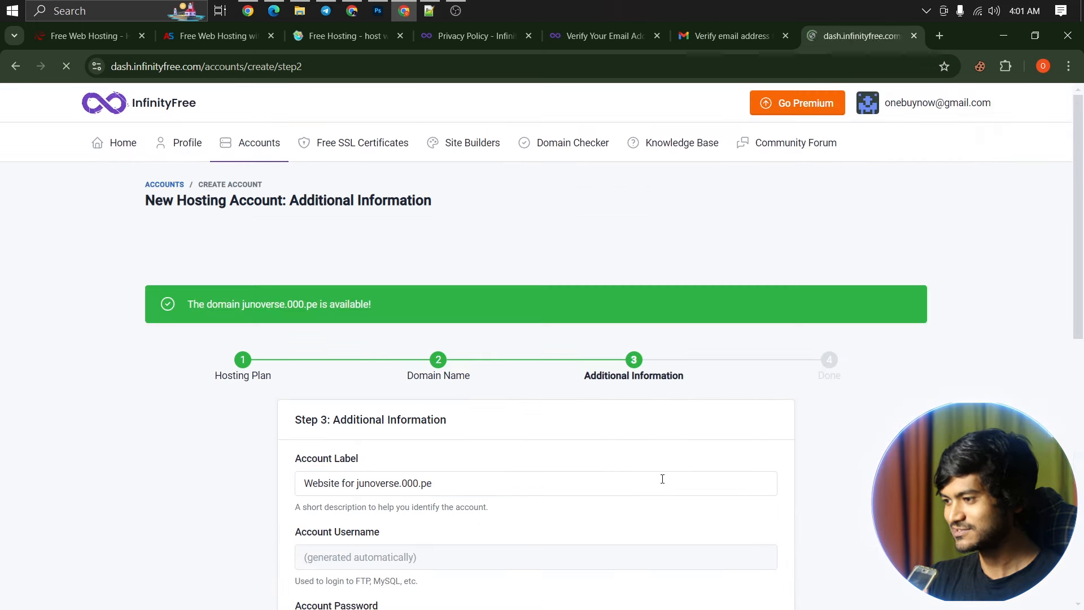
Review the prefilled account label 'Website for junoverse.000.pe'
scroll(580, 463, down, 3)
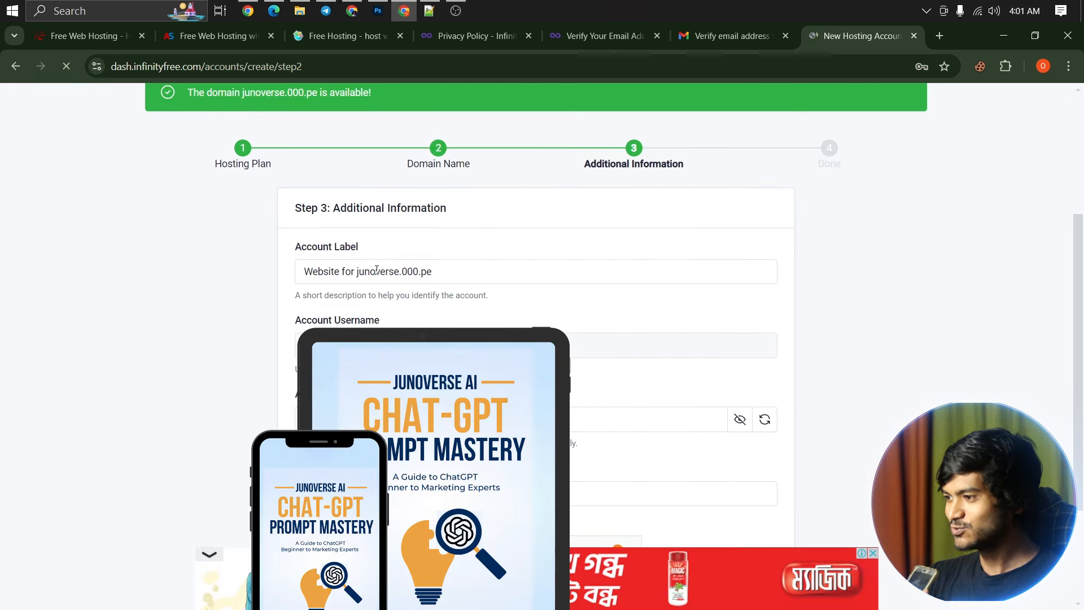
drag(357, 273, 391, 269)
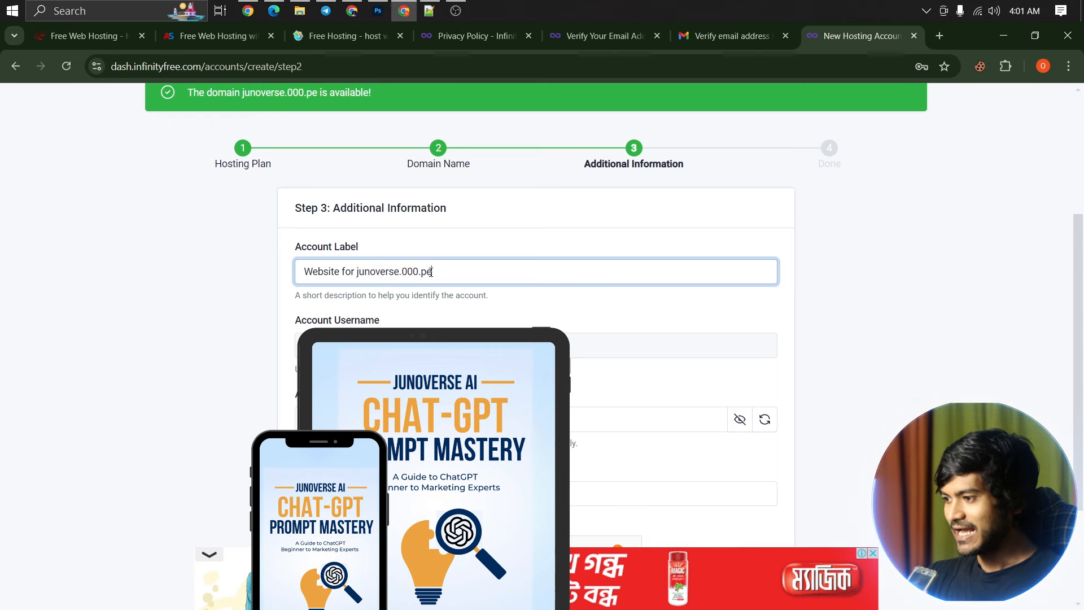
click(374, 284)
scroll(375, 284, down, 1)
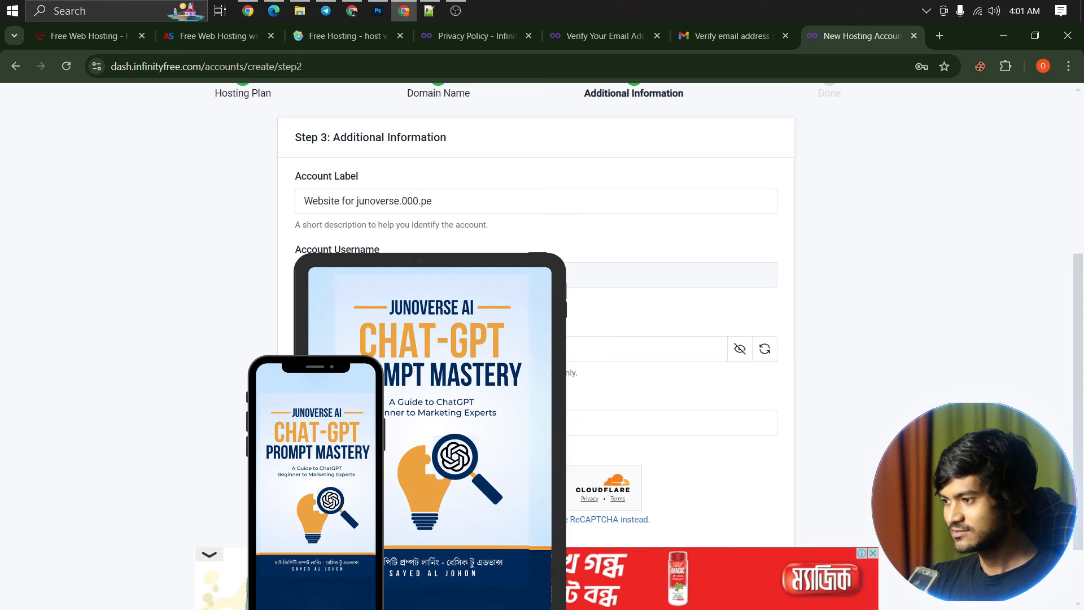
Set the account password, pick the second option in the list, and create the account
click(406, 350)
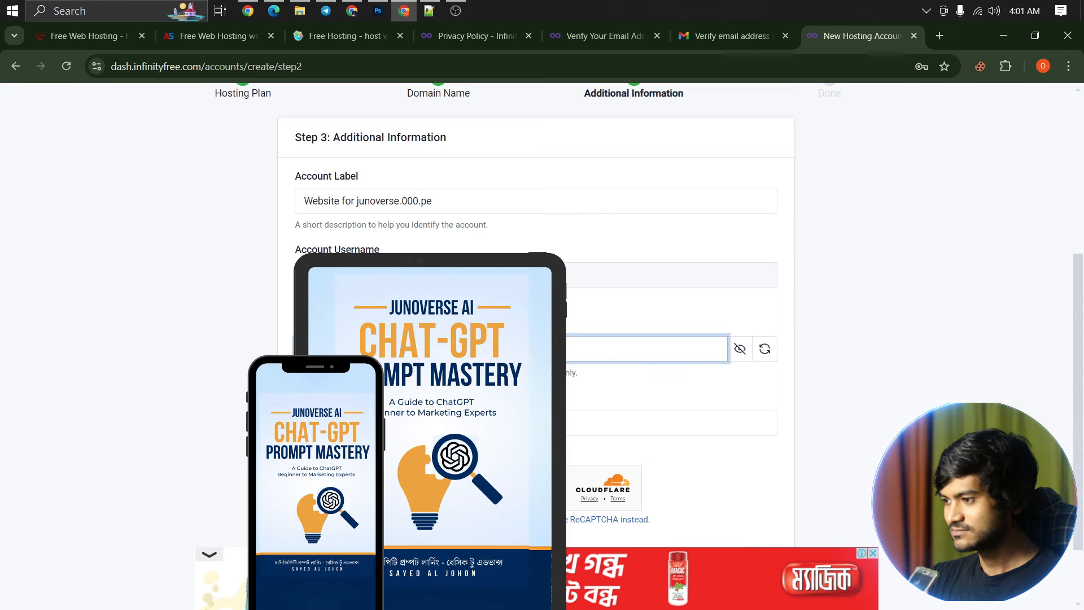
click(252, 353)
click(418, 423)
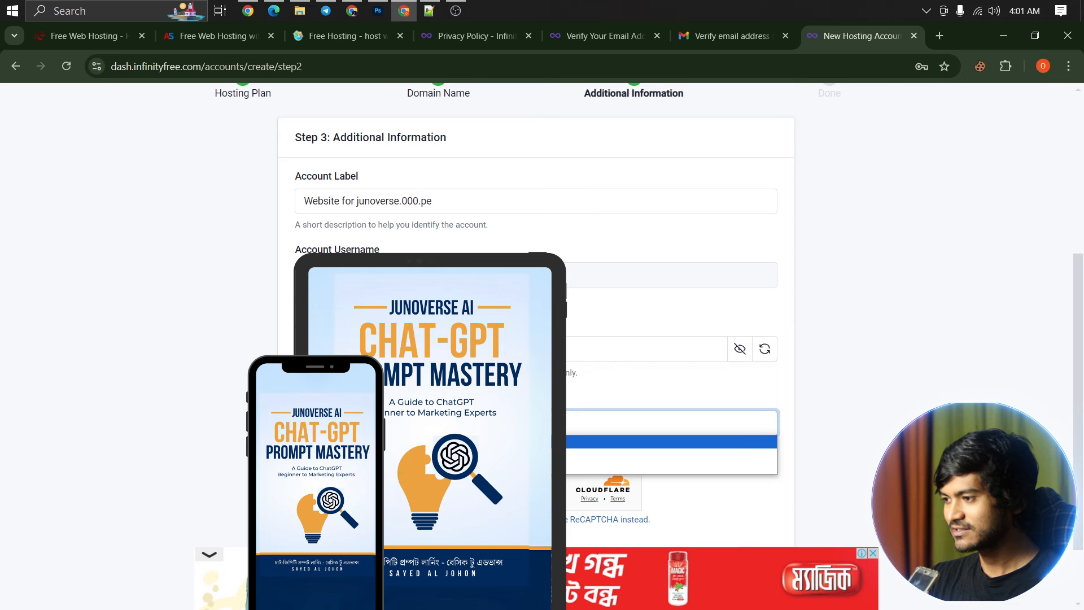
click(418, 456)
scroll(418, 456, down, 2)
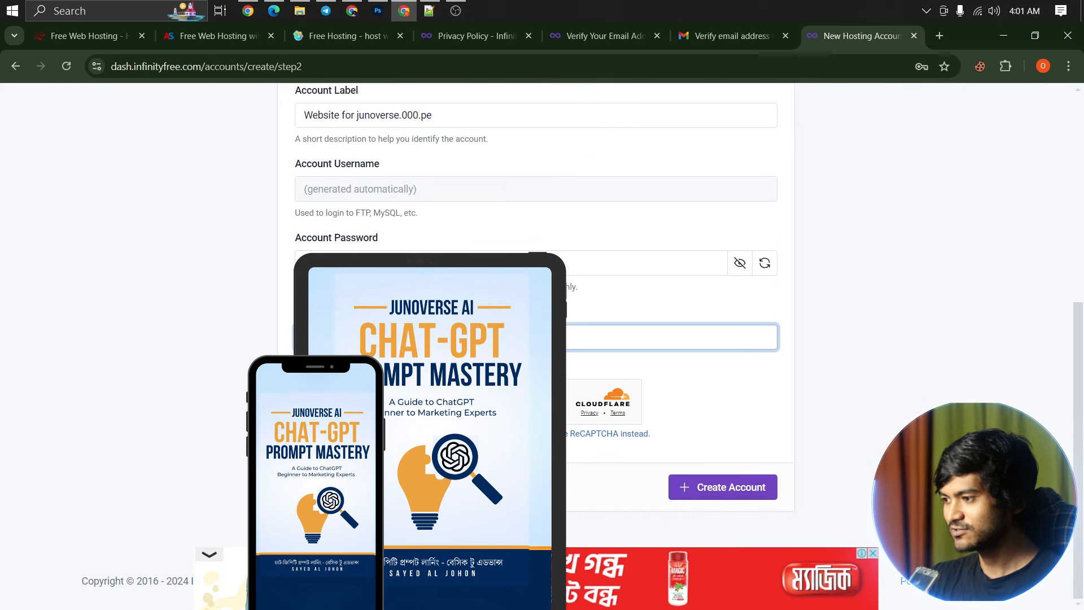
scroll(418, 455, up, 1)
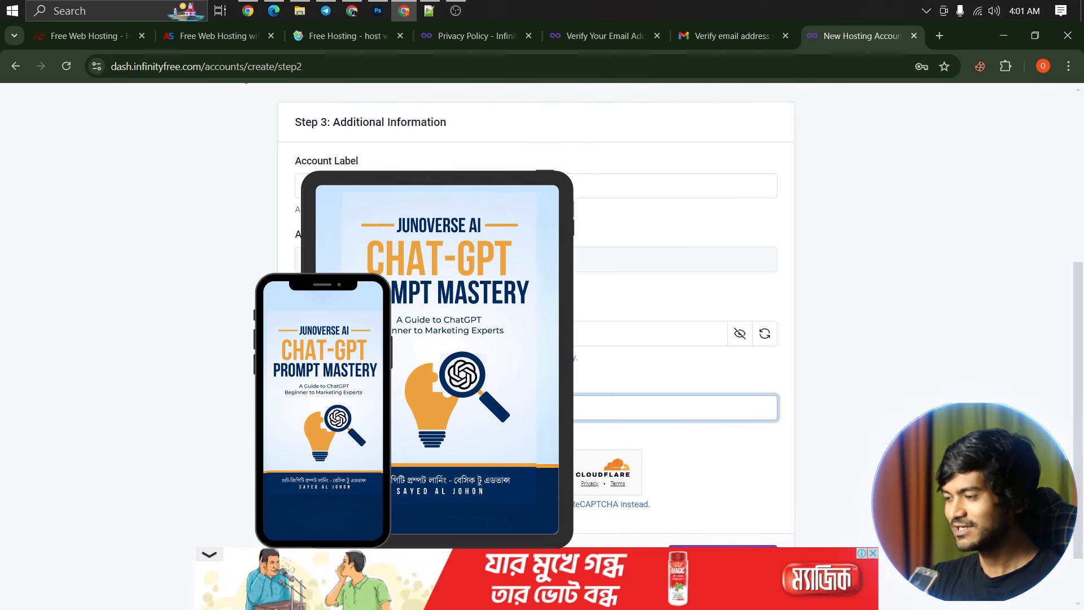
click(418, 334)
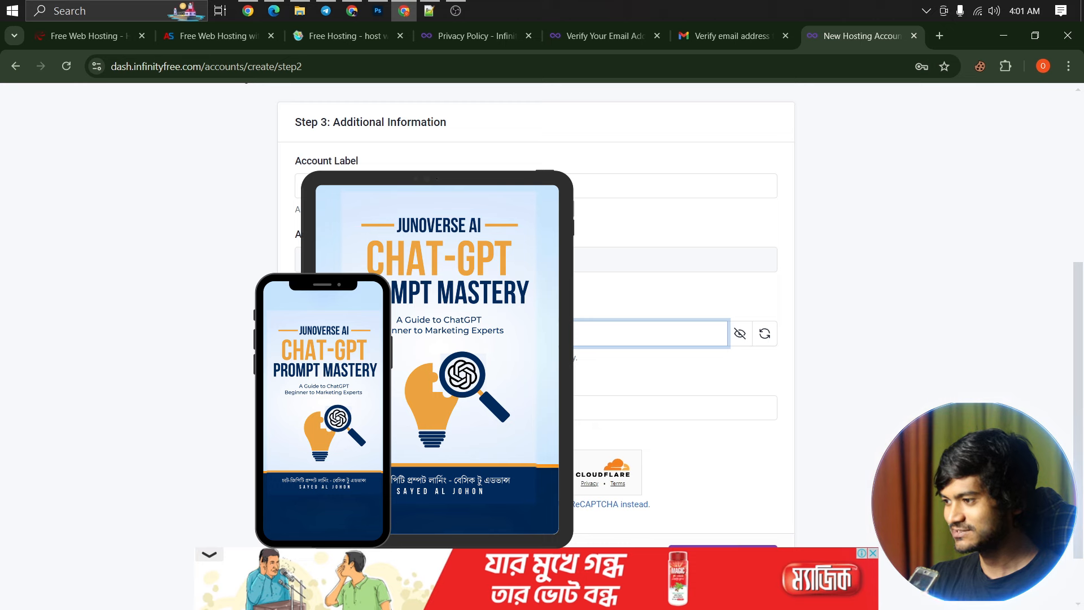
click(430, 11)
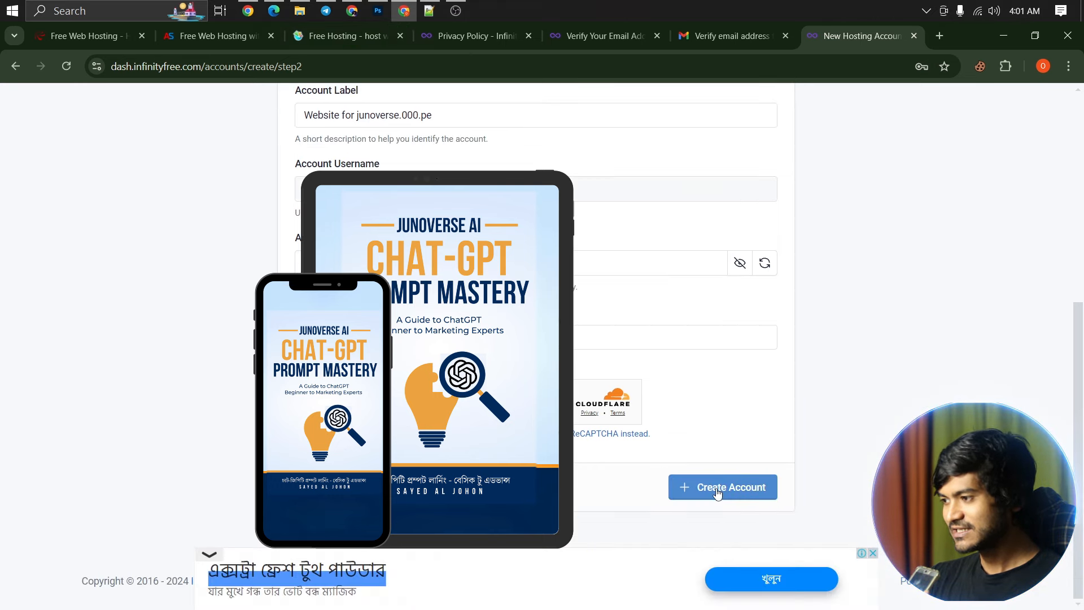
click(717, 489)
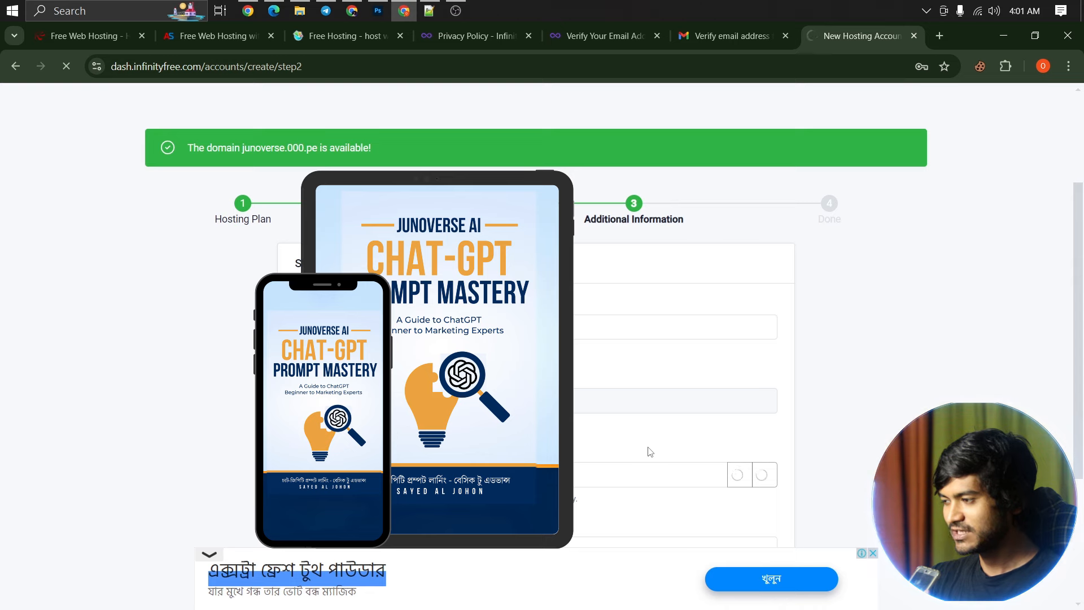
Save the hosting password in Chrome, then launch the new account's control panel
scroll(650, 452, down, 4)
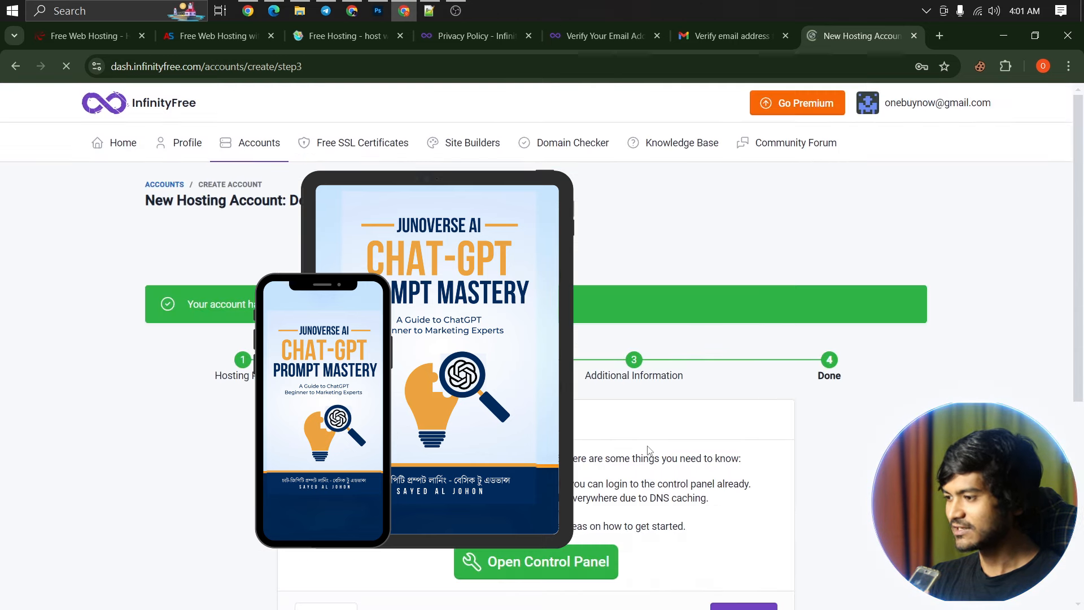
drag(329, 411, 668, 369)
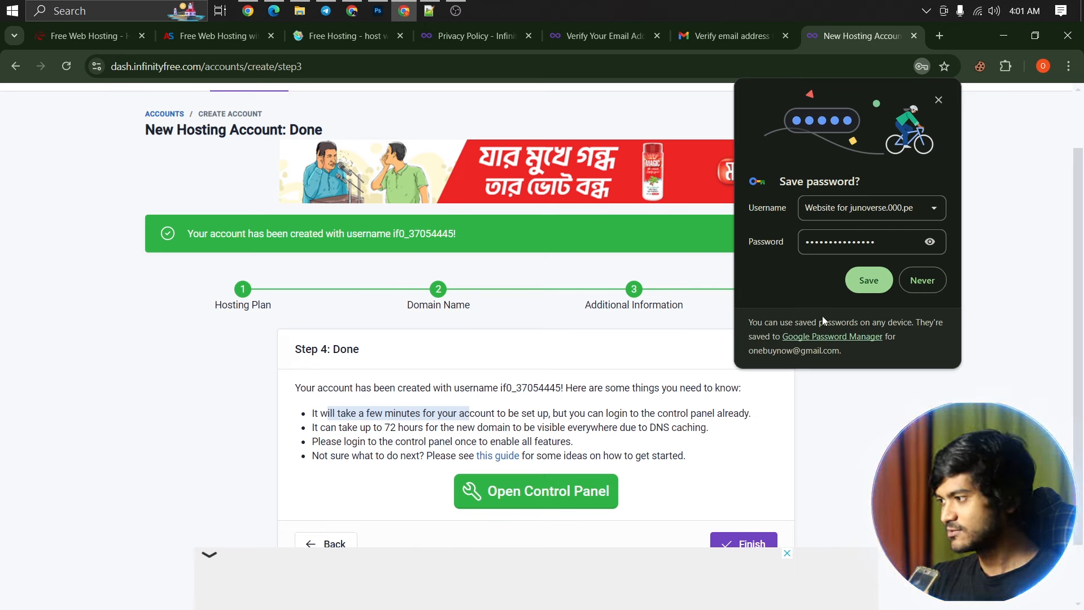
click(864, 289)
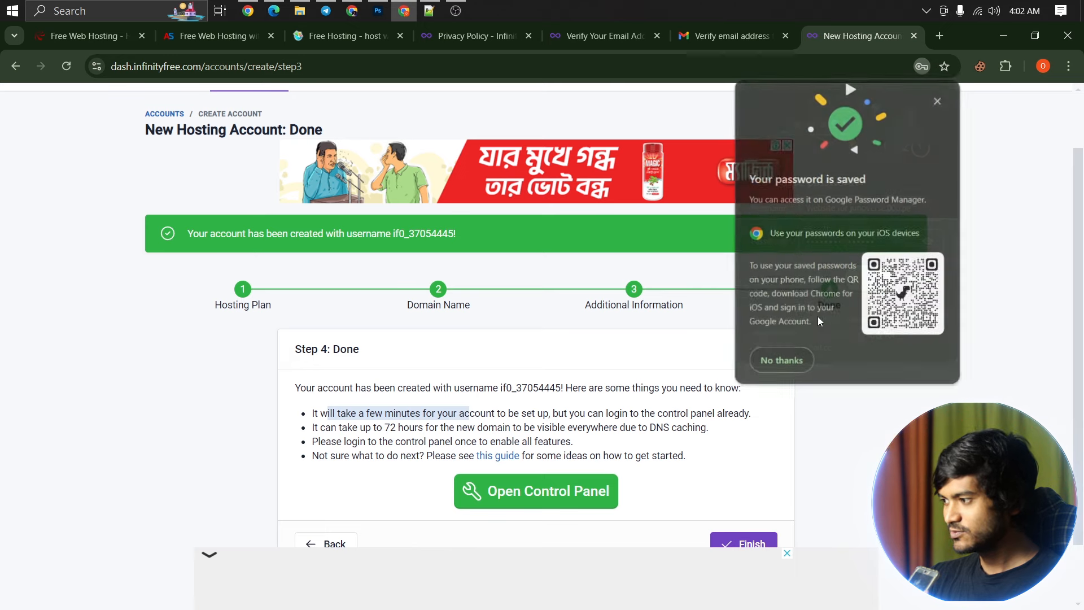
click(494, 383)
scroll(494, 382, down, 1)
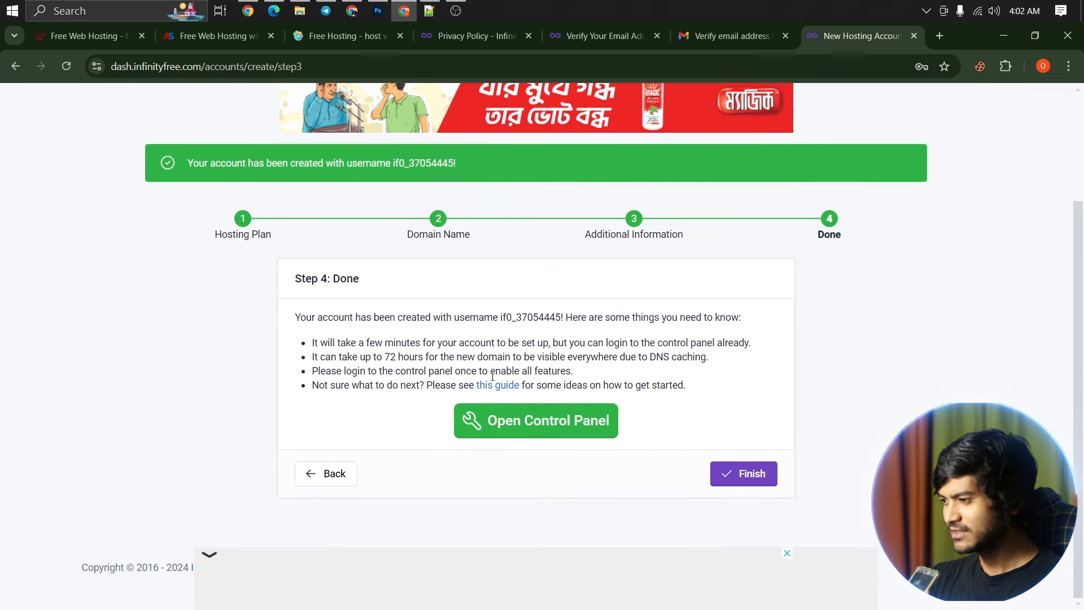
click(496, 424)
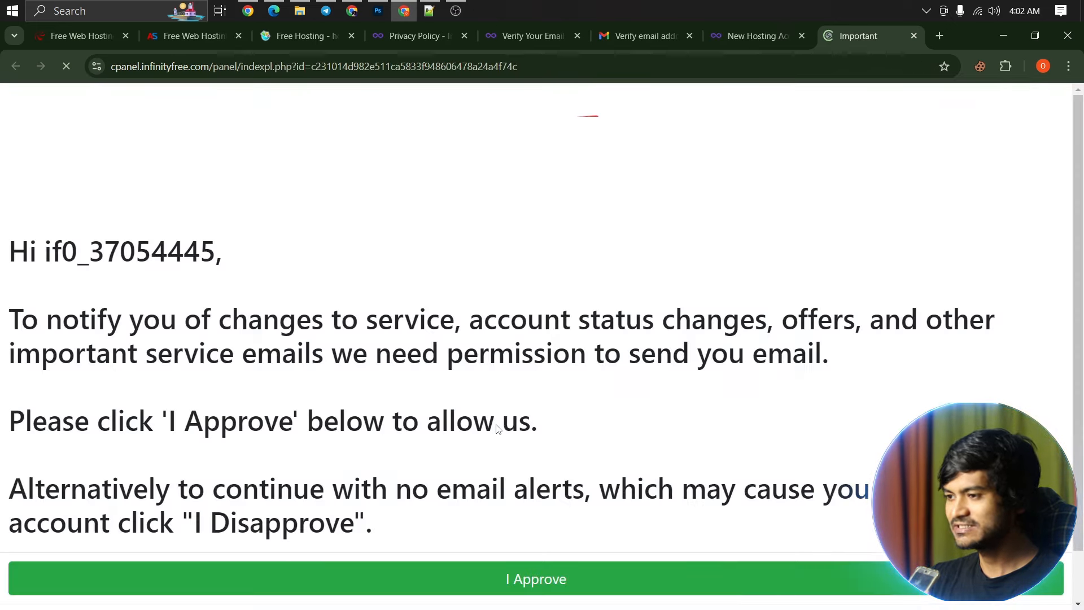
Read the Important Notice about service emails and click I Approve
drag(97, 319, 580, 338)
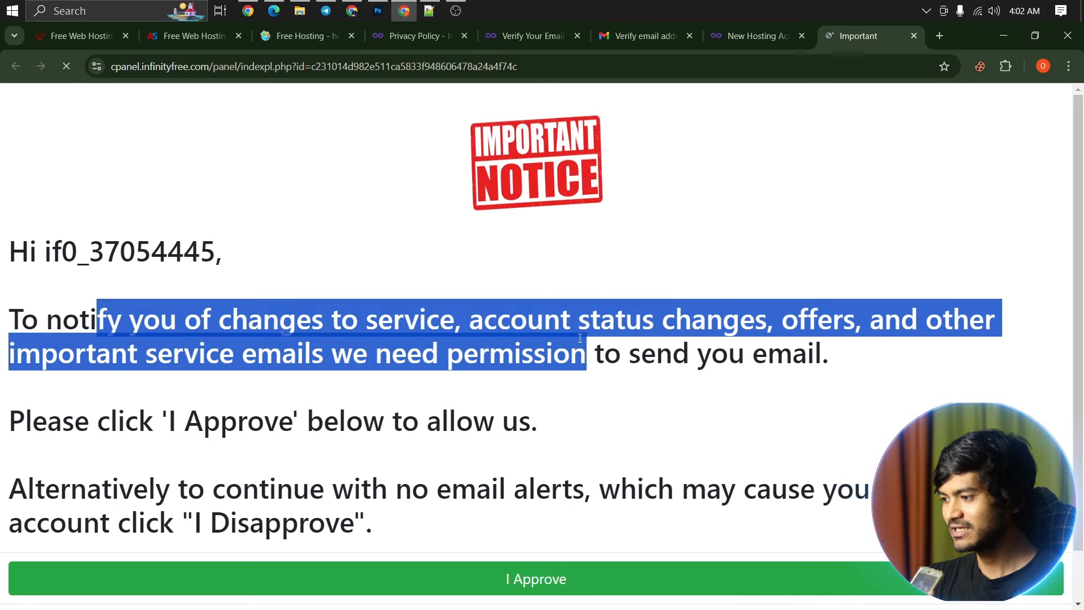
scroll(580, 337, down, 1)
click(553, 392)
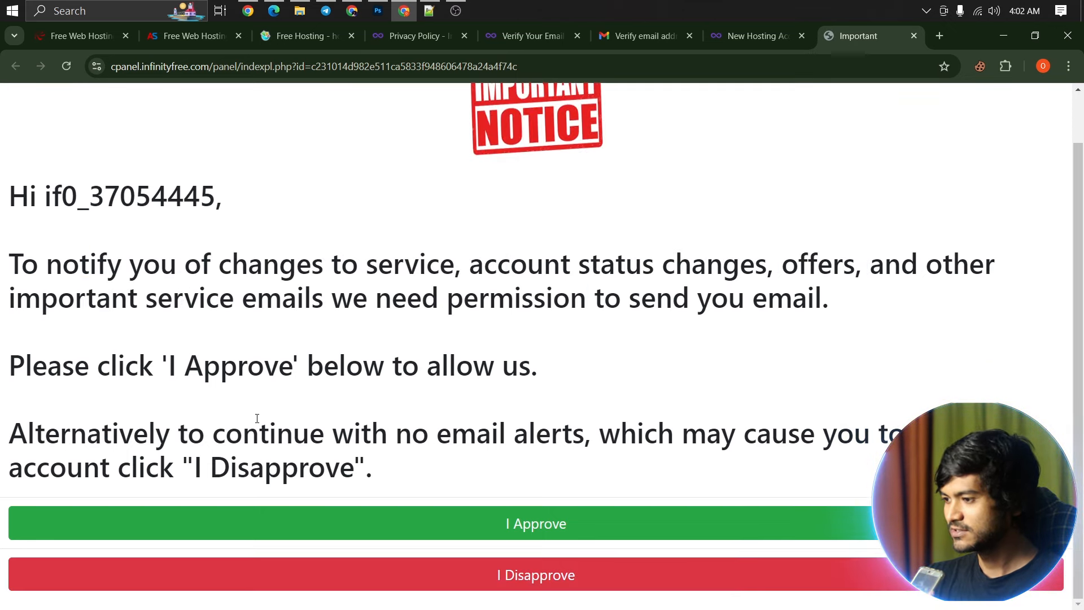
drag(615, 264, 756, 263)
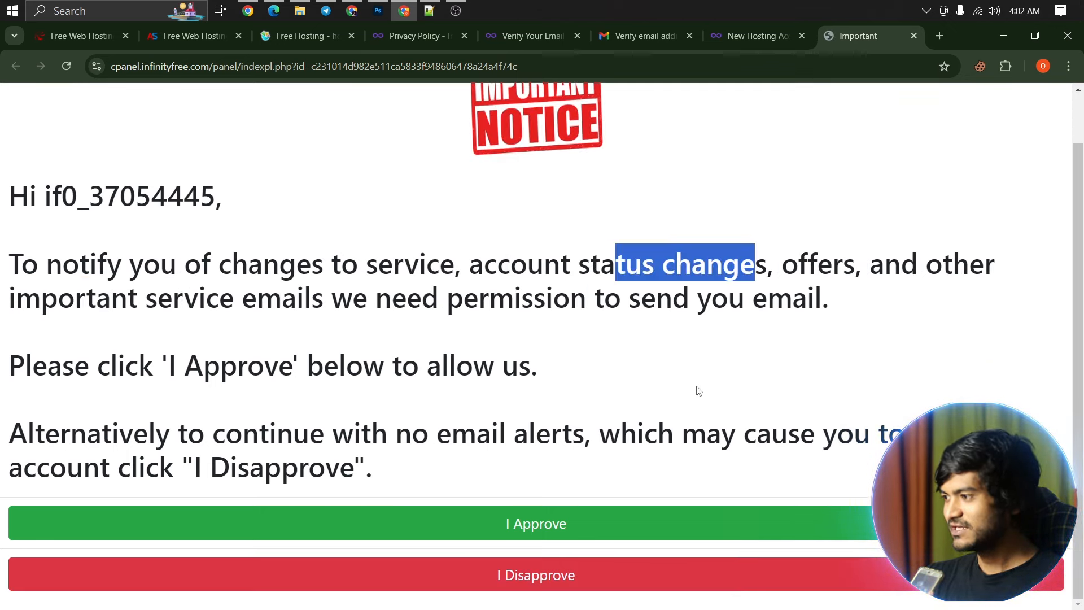
click(577, 528)
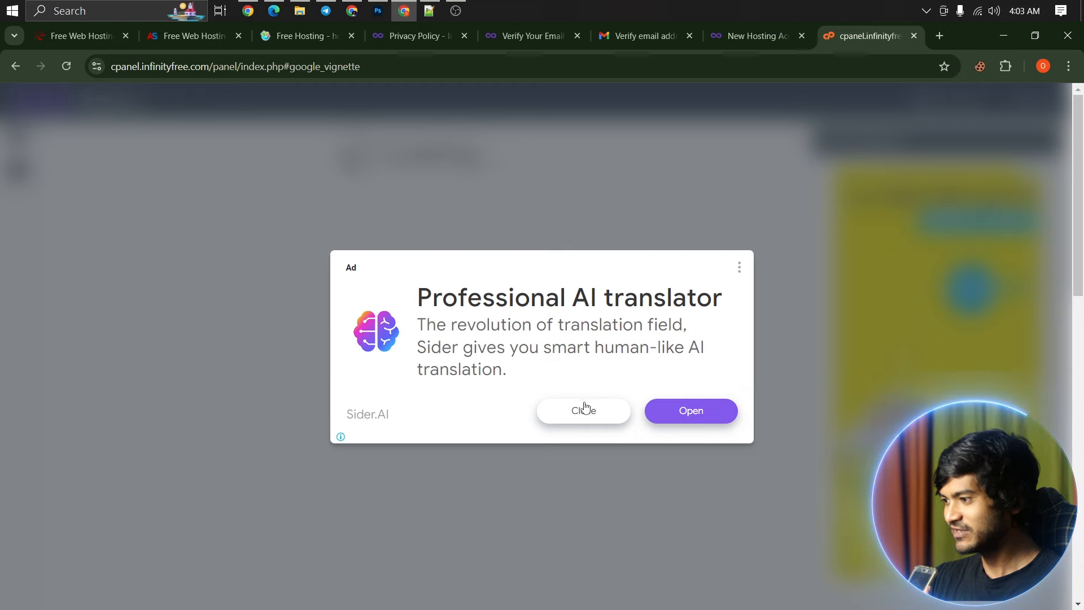
Close the AI translator ad, scroll down to Software, and launch Softaculous Apps Installer
click(583, 409)
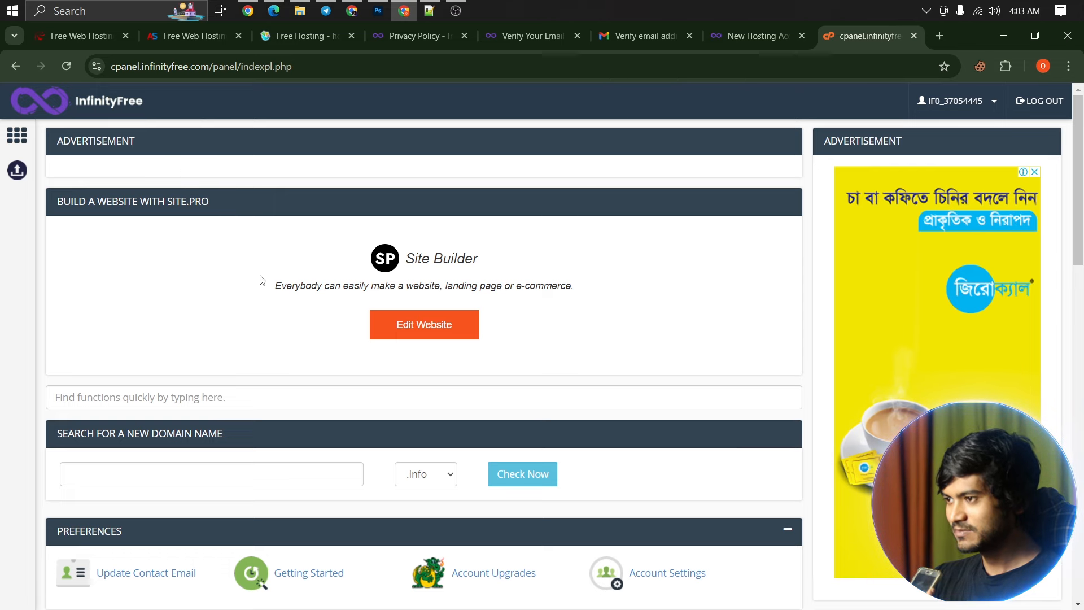
drag(267, 284, 419, 284)
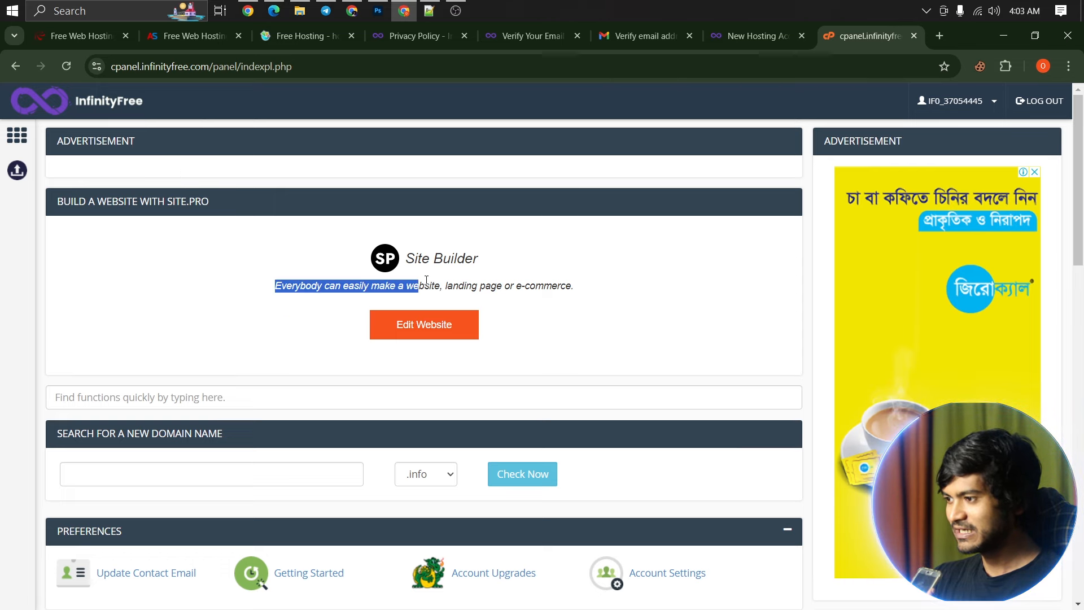
click(473, 281)
scroll(473, 280, down, 3)
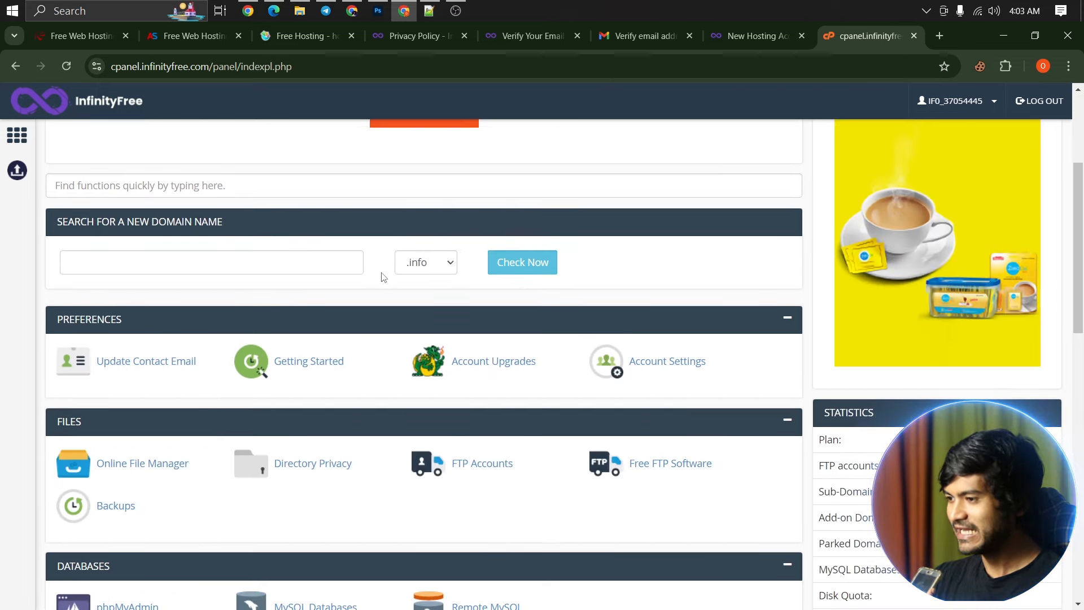
scroll(464, 244, up, 3)
scroll(492, 307, down, 7)
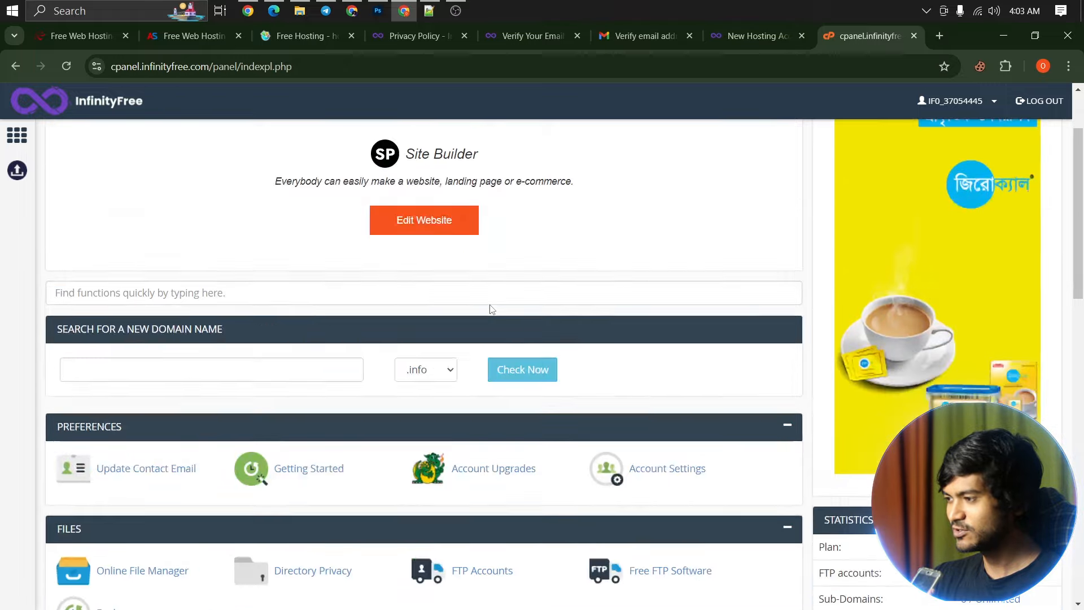
scroll(491, 309, down, 7)
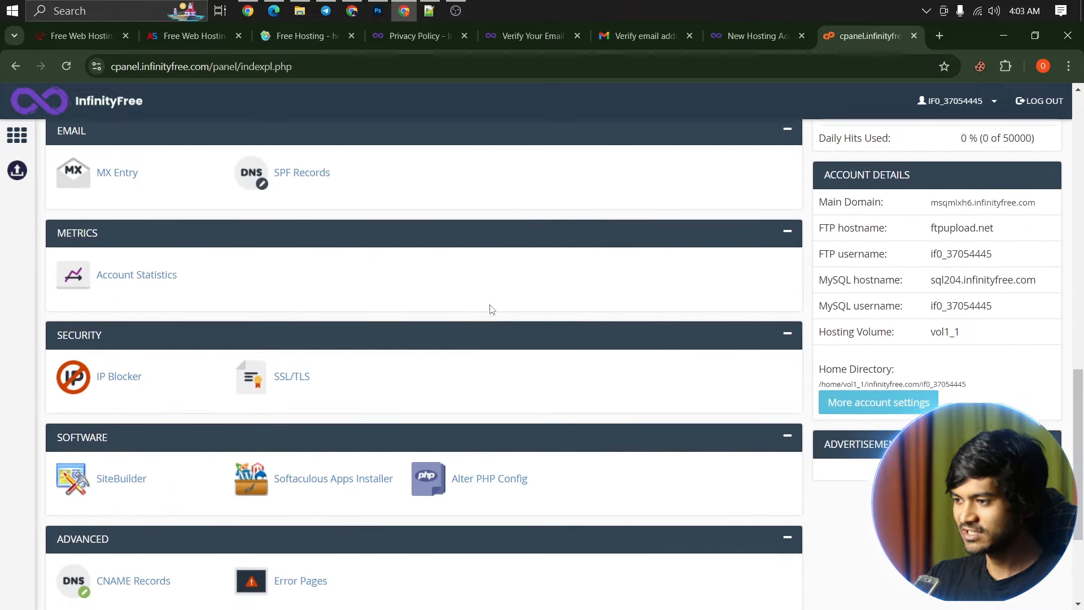
scroll(486, 307, up, 15)
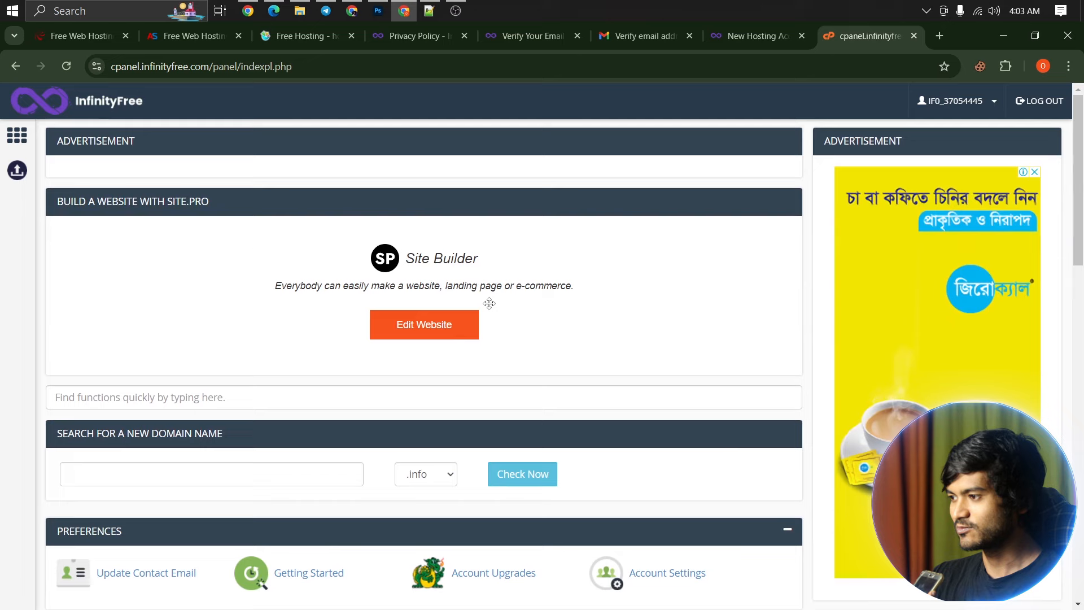
scroll(174, 201, down, 6)
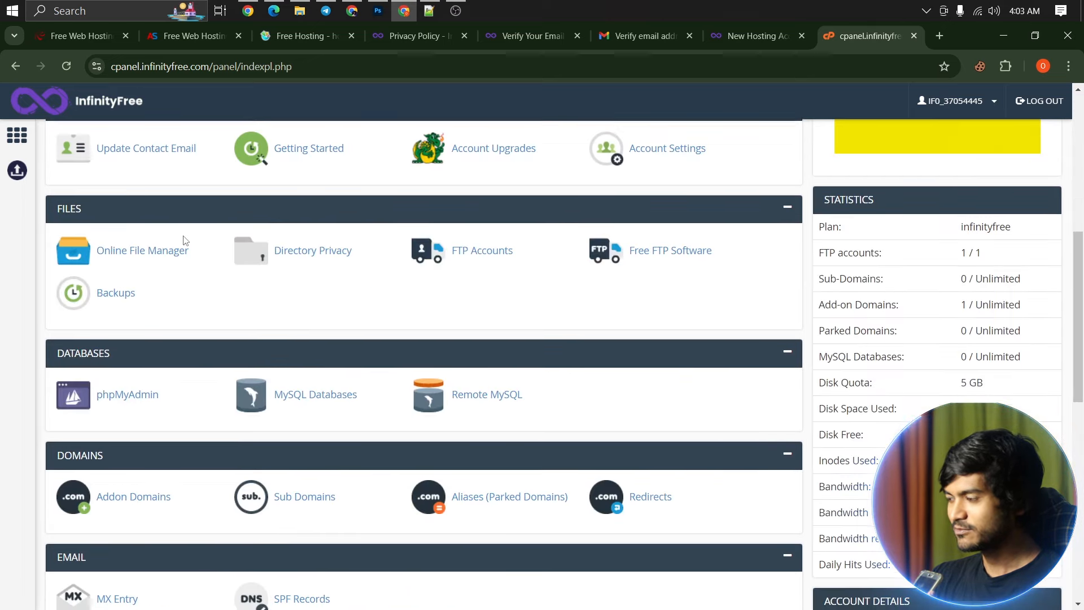
scroll(182, 237, down, 5)
scroll(304, 239, down, 2)
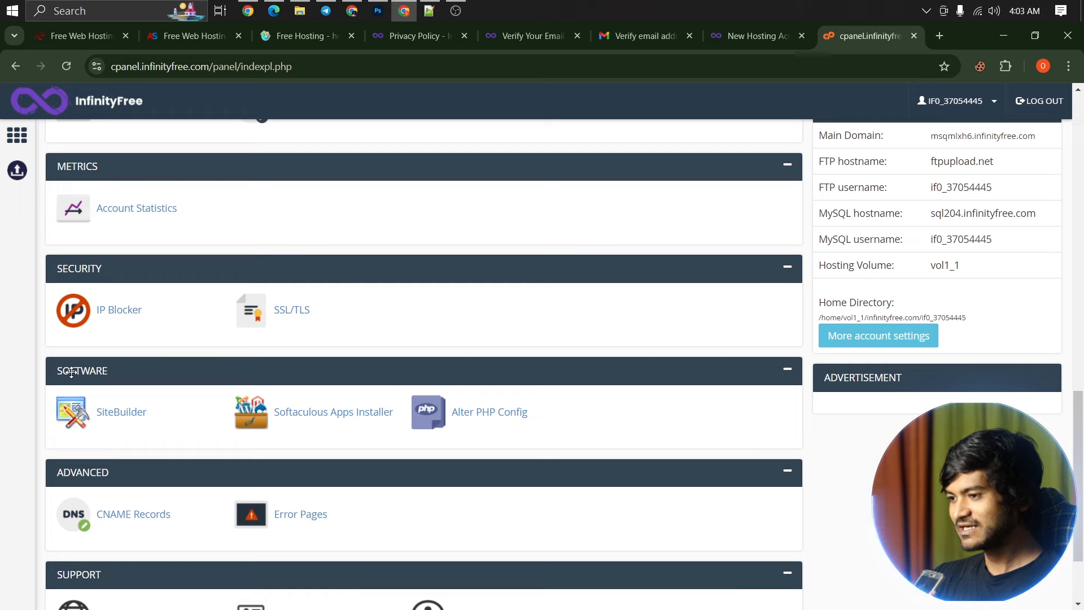
click(301, 422)
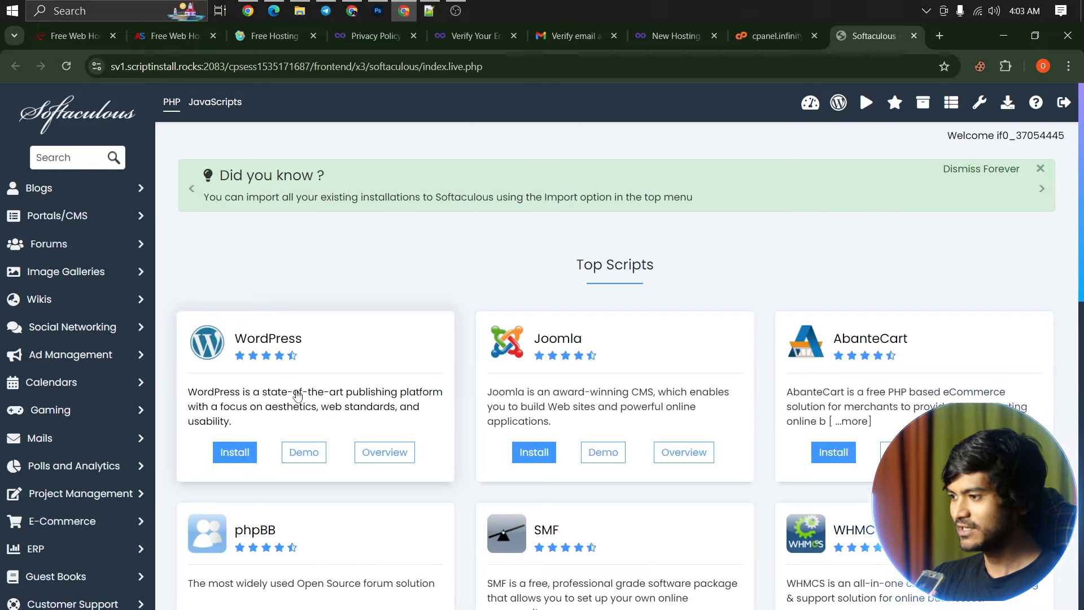
Browse Top Scripts and open the WordPress page showing 68.33 MB required space
drag(306, 342, 191, 342)
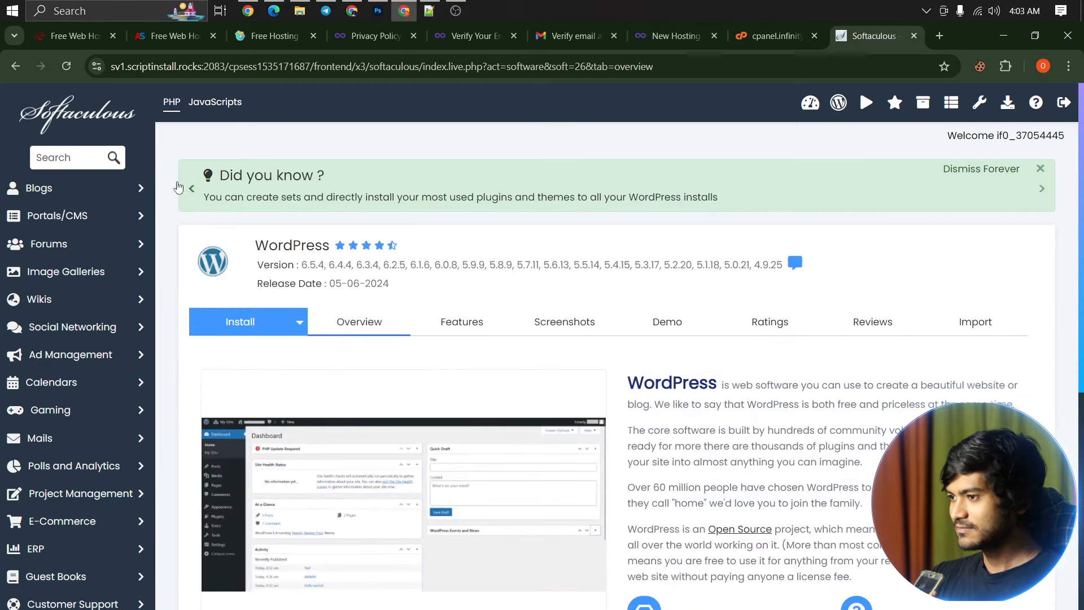
click(16, 66)
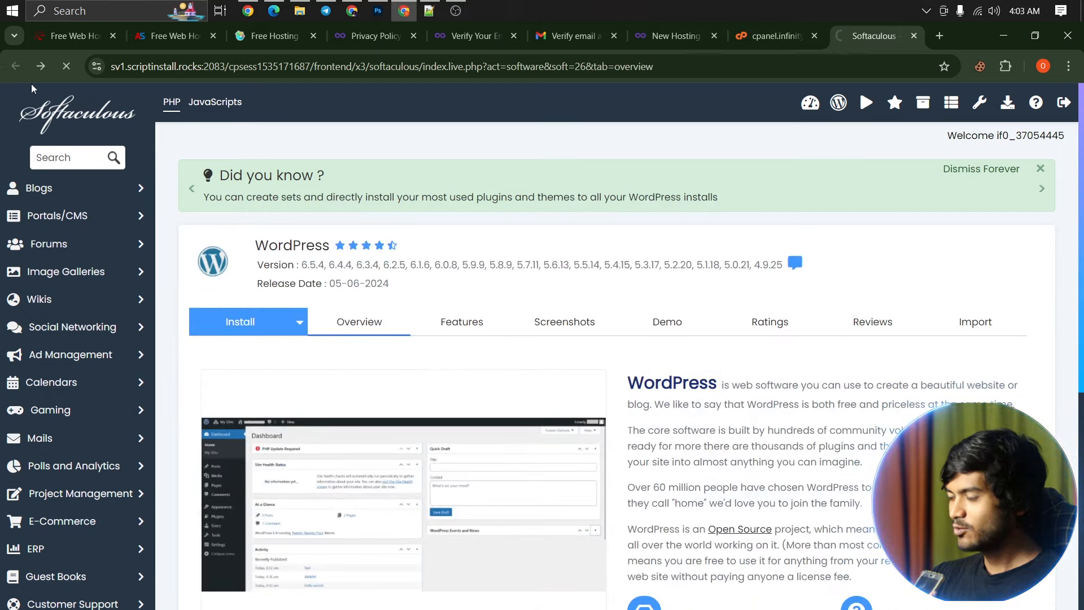
scroll(370, 354, down, 4)
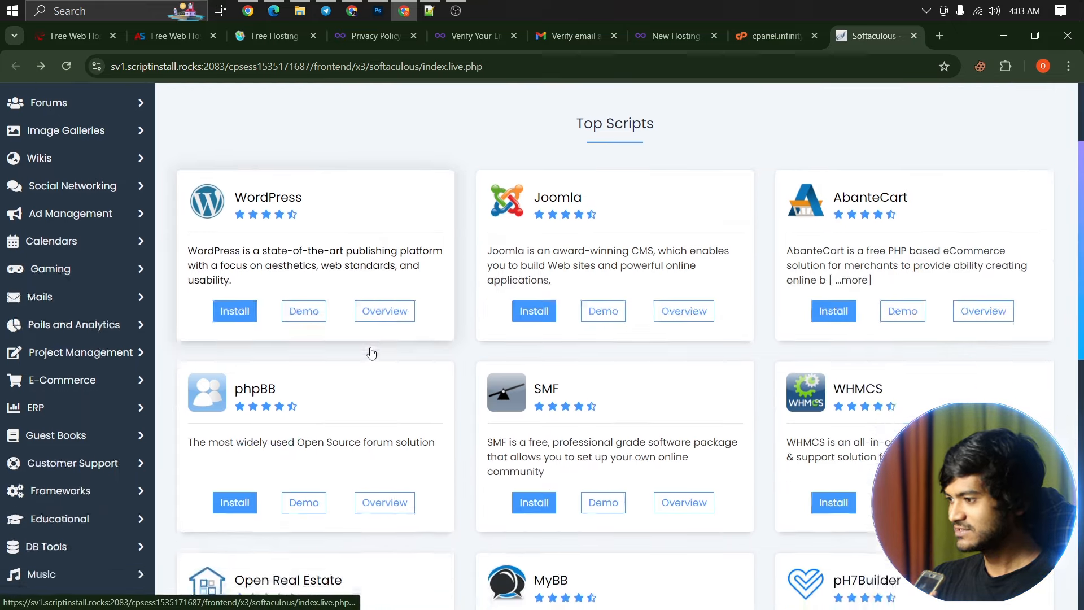
scroll(371, 352, down, 6)
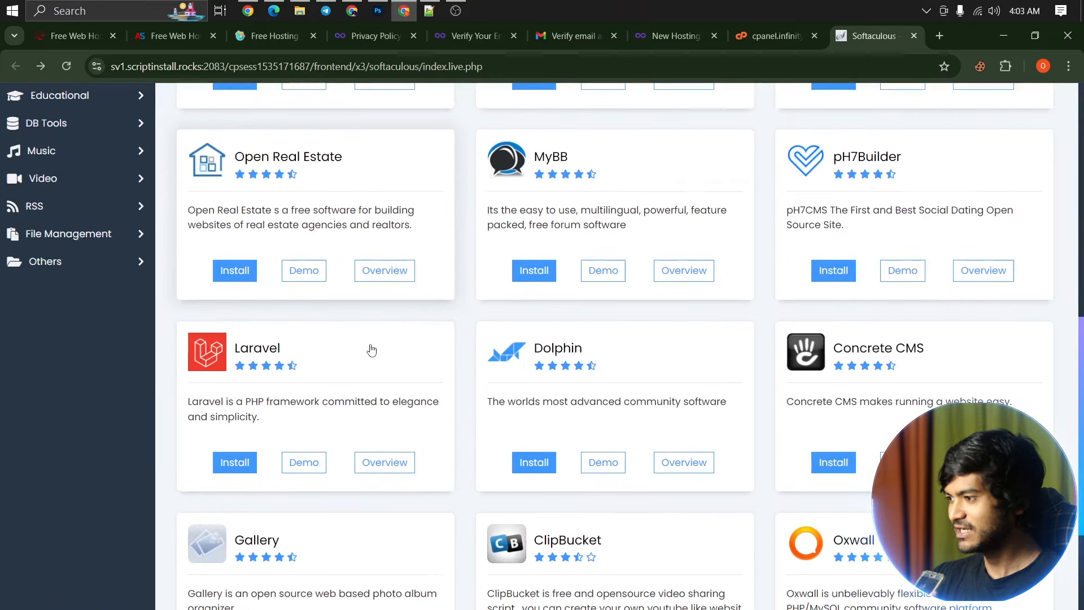
scroll(371, 350, down, 3)
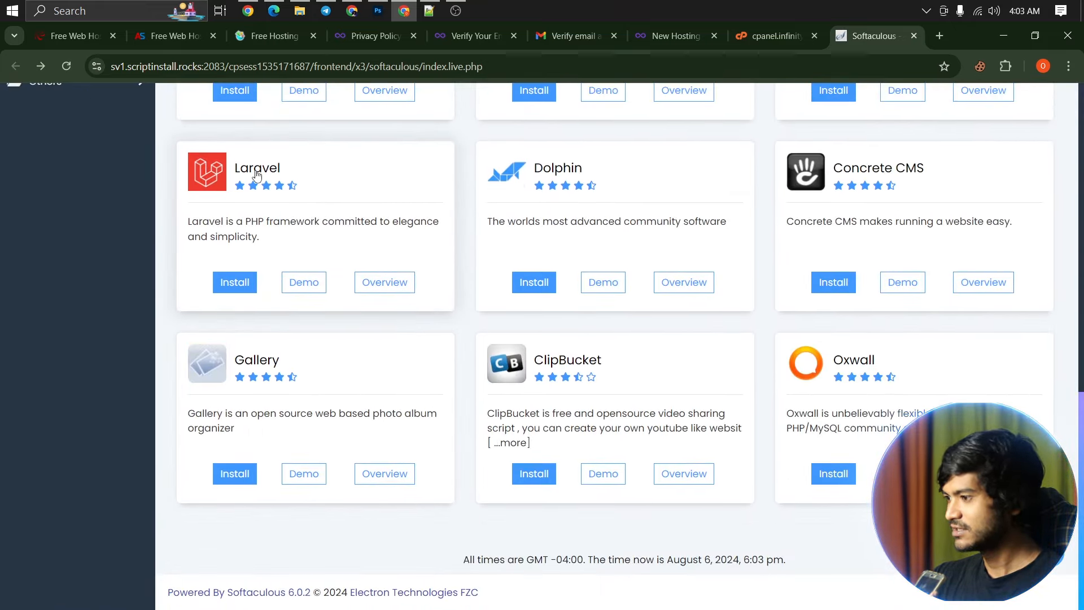
scroll(443, 383, up, 5)
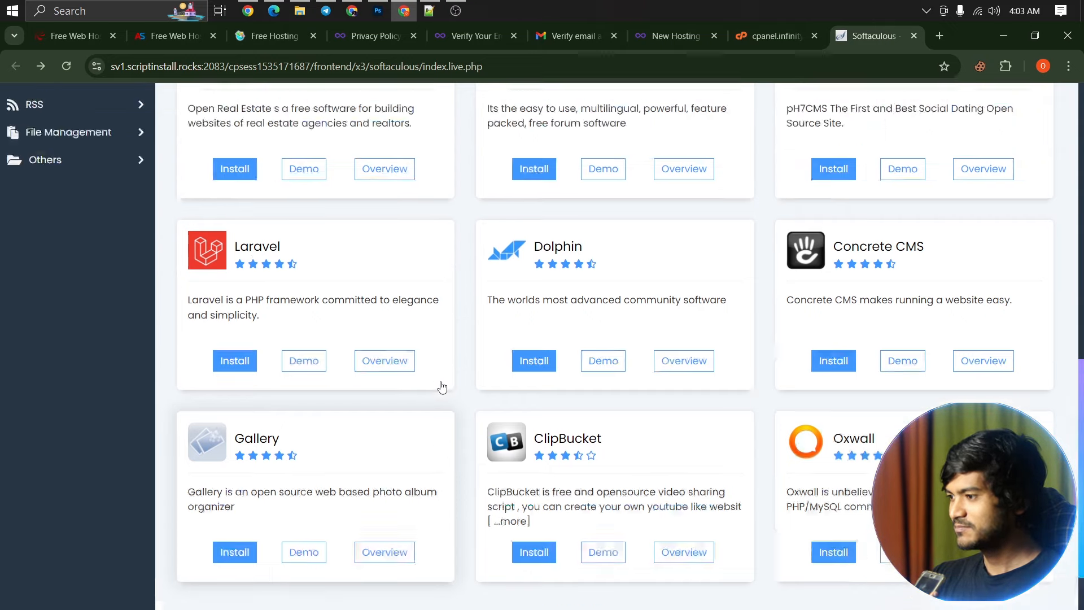
scroll(443, 384, up, 6)
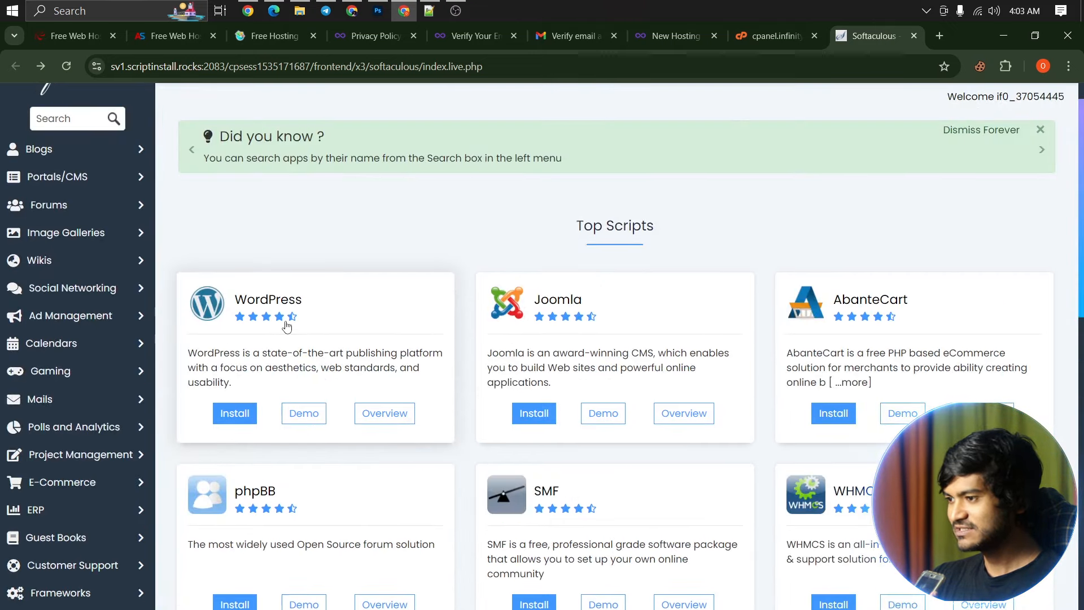
click(236, 417)
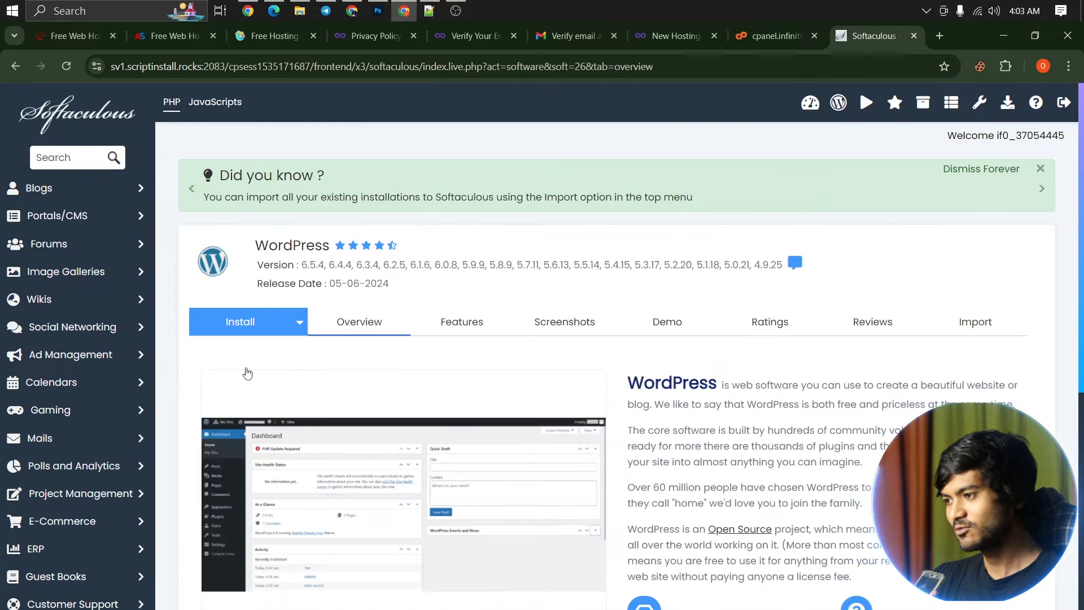
scroll(254, 362, down, 4)
scroll(260, 341, down, 3)
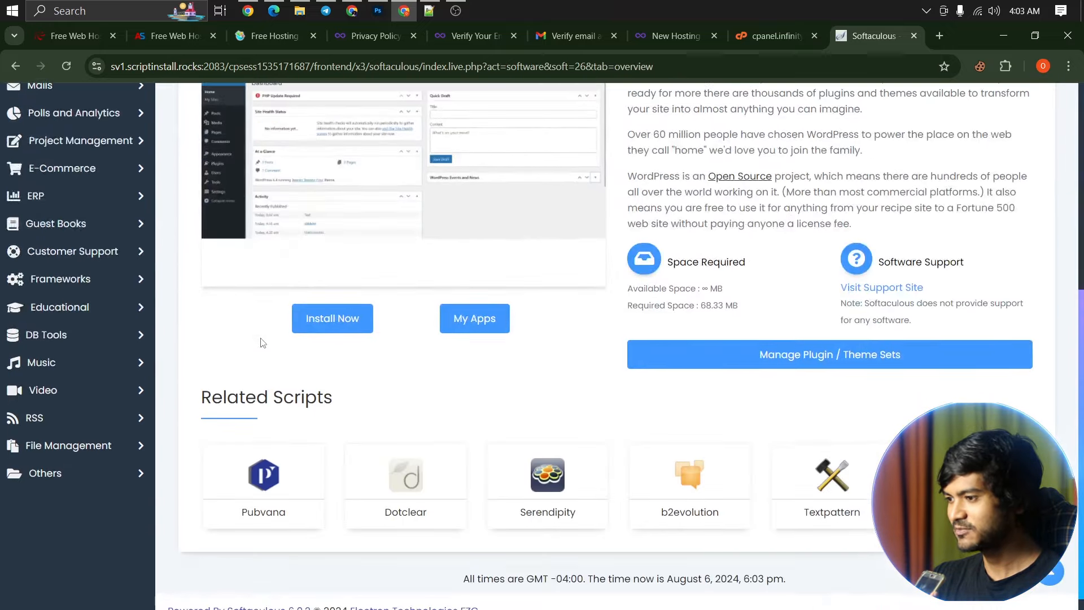
scroll(262, 342, up, 7)
click(260, 330)
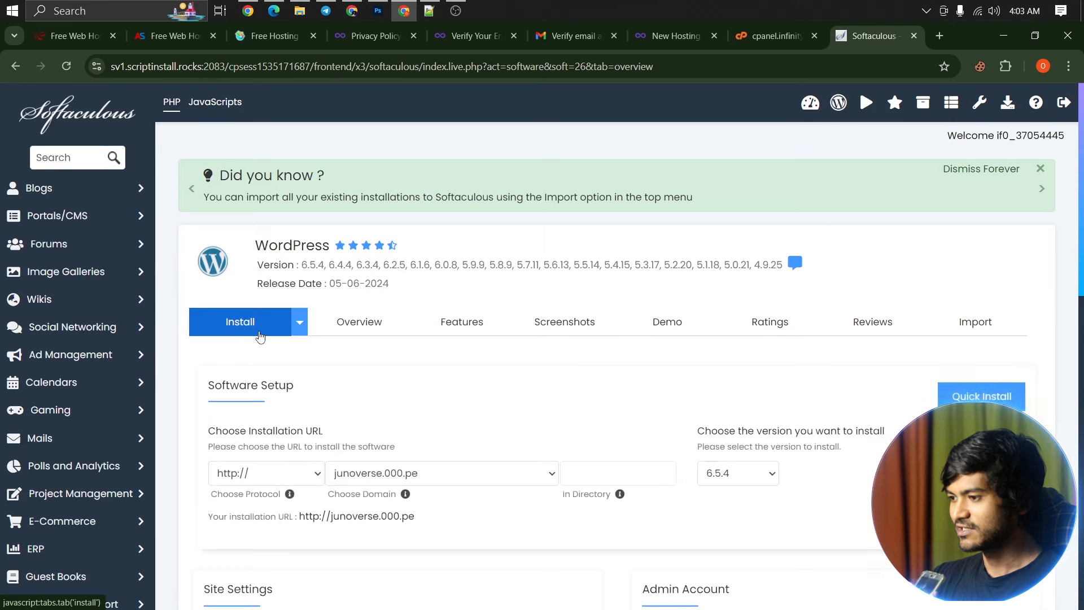
click(288, 473)
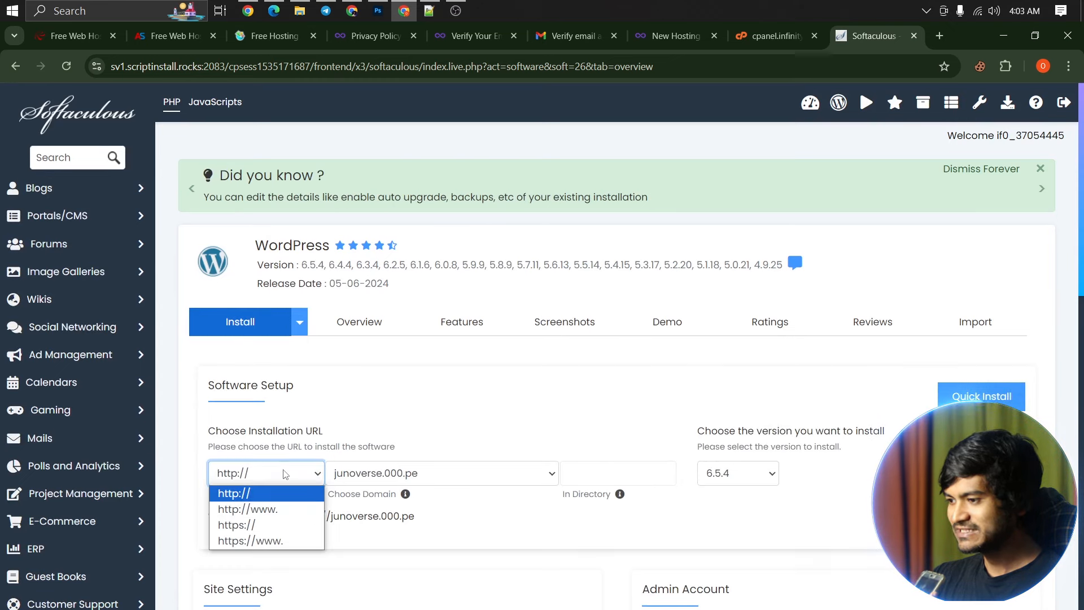
click(233, 497)
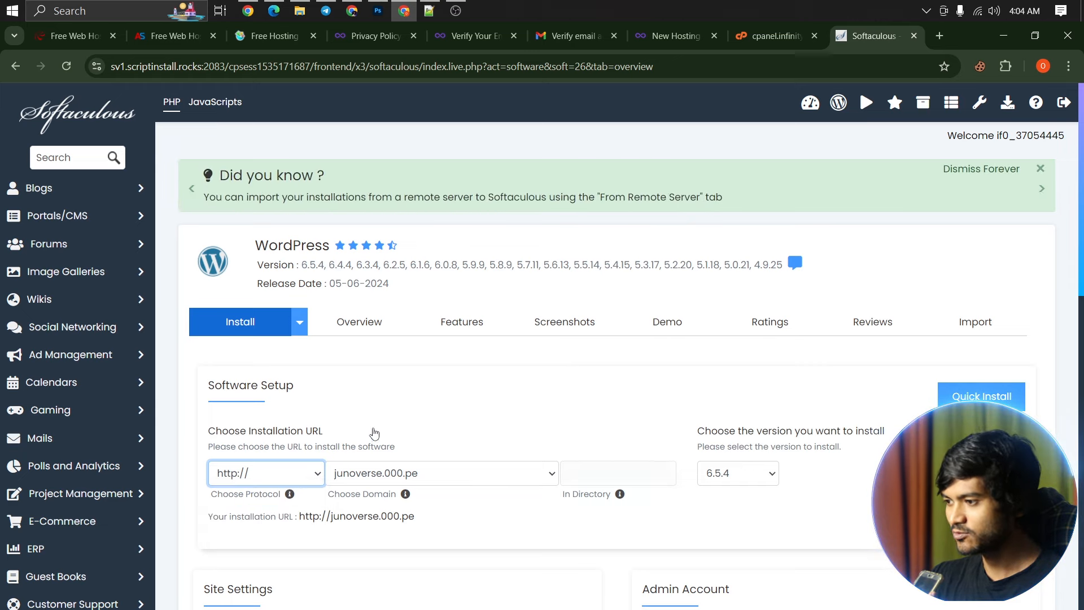
Set the site name to JunoverseAI and the site description to Junoverse AI
scroll(373, 434, down, 3)
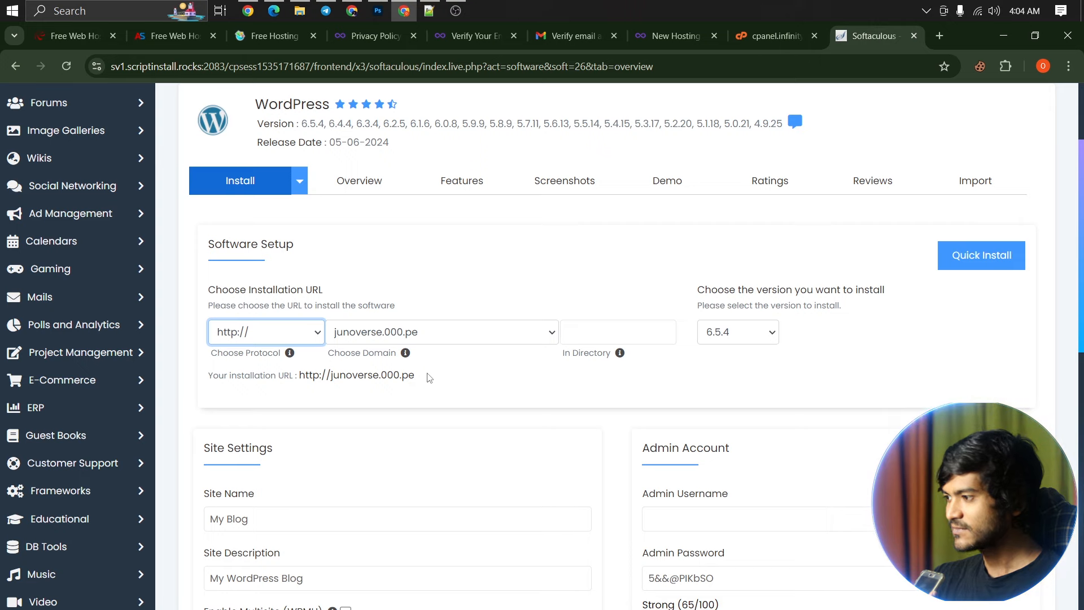
scroll(429, 377, down, 3)
click(264, 382)
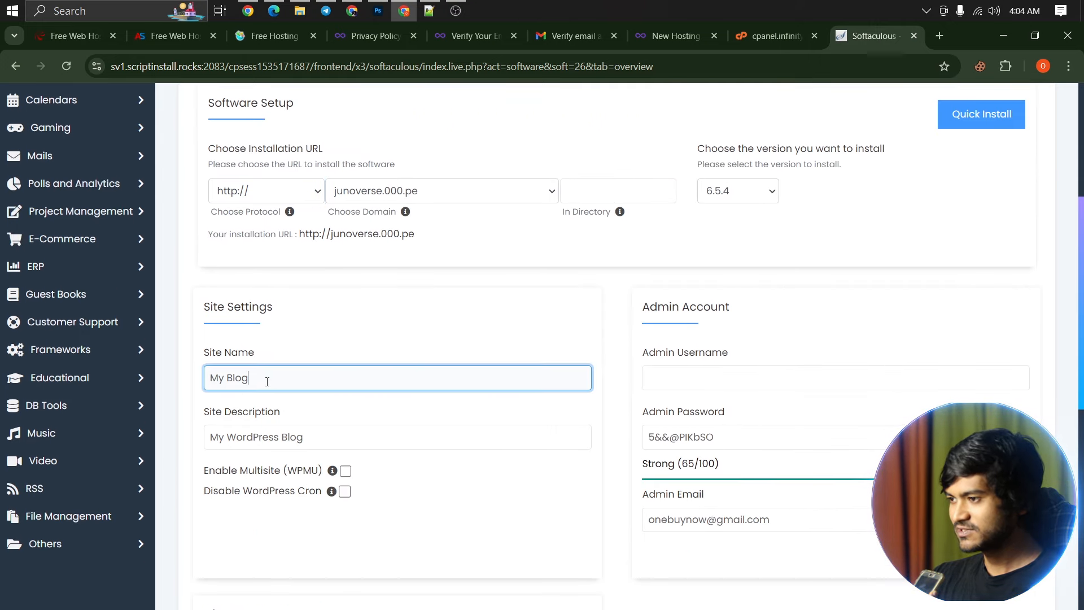
key(ctrl+a)
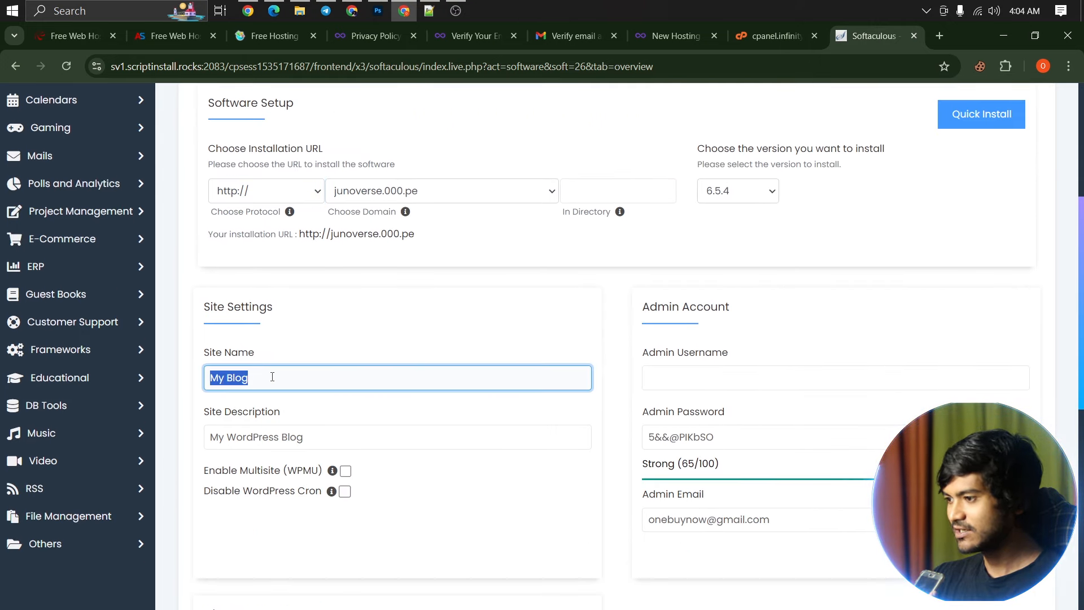
text(JunoverseAI)
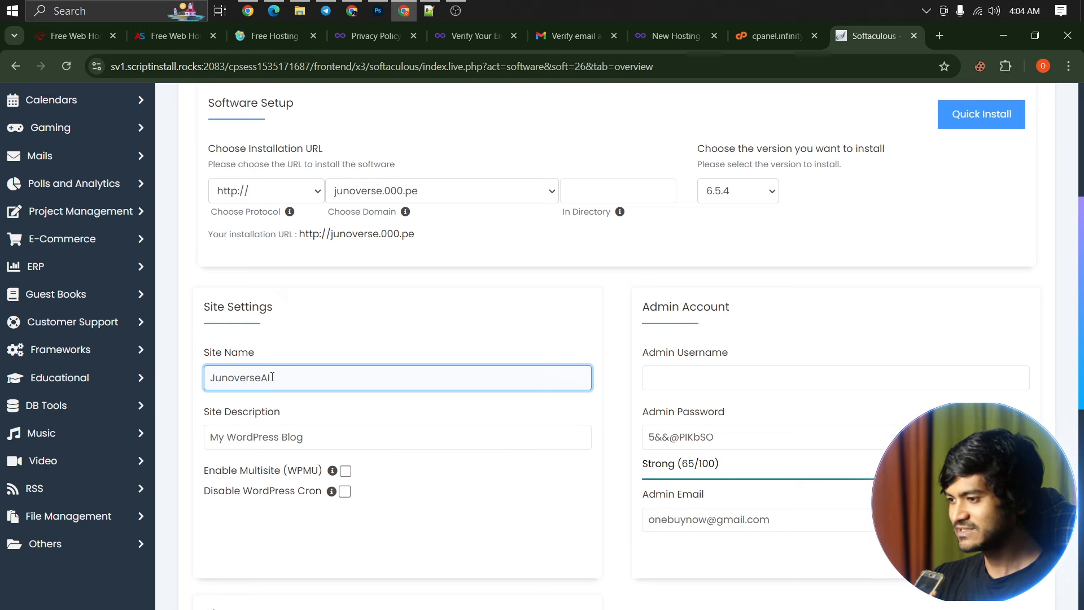
double_click(272, 376)
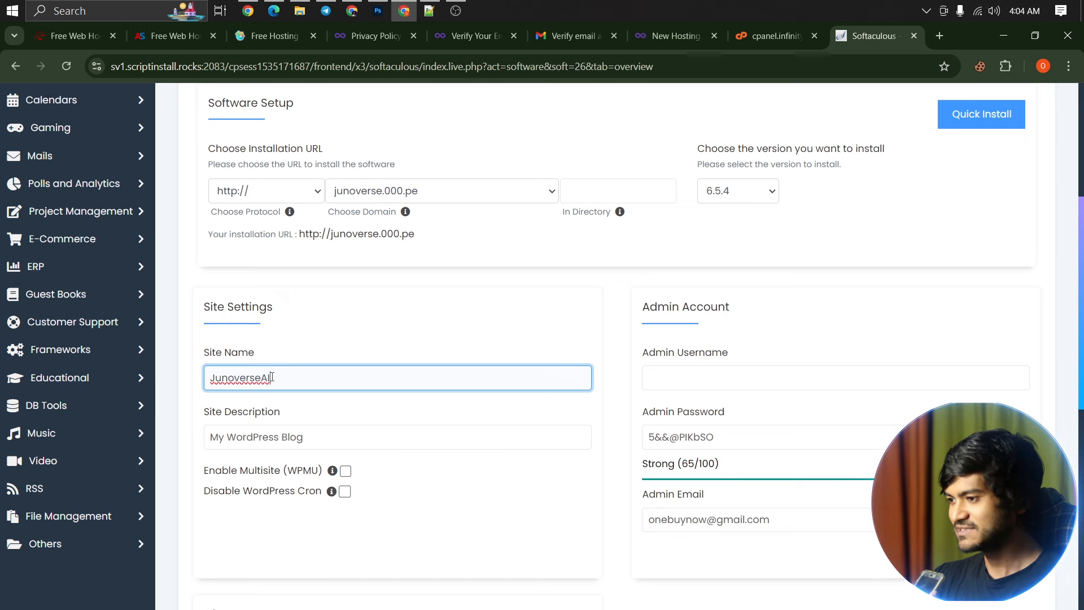
click(292, 438)
key(ctrl+a)
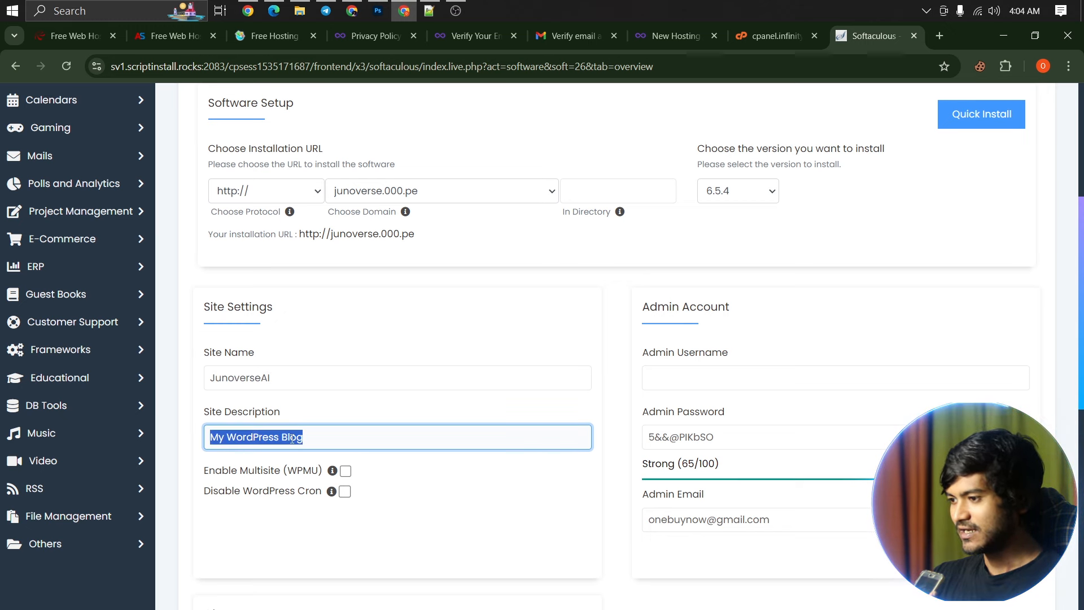
text(J)
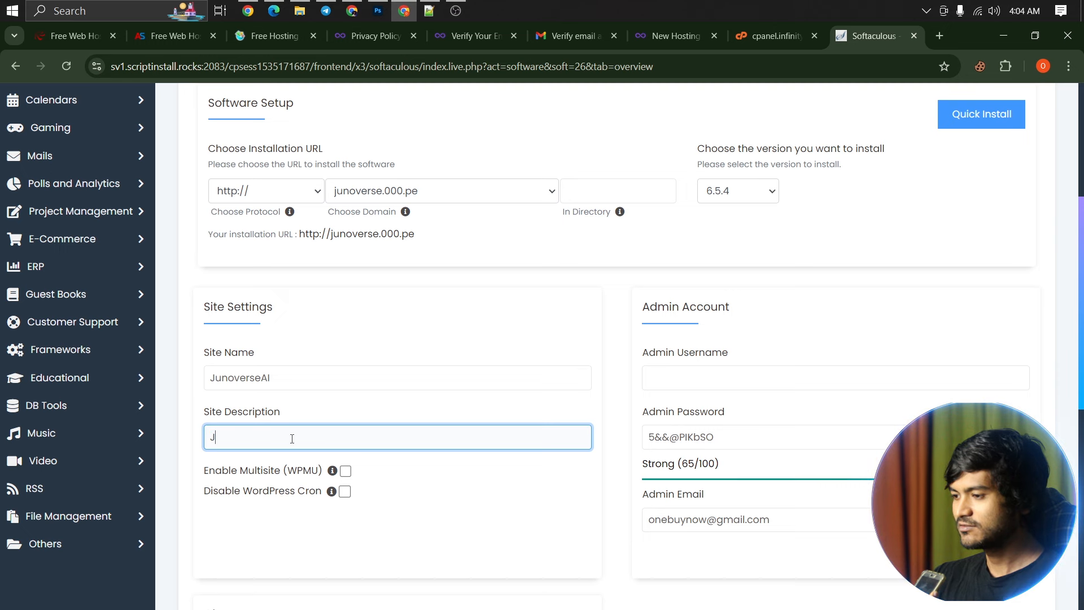
text(unoverse )
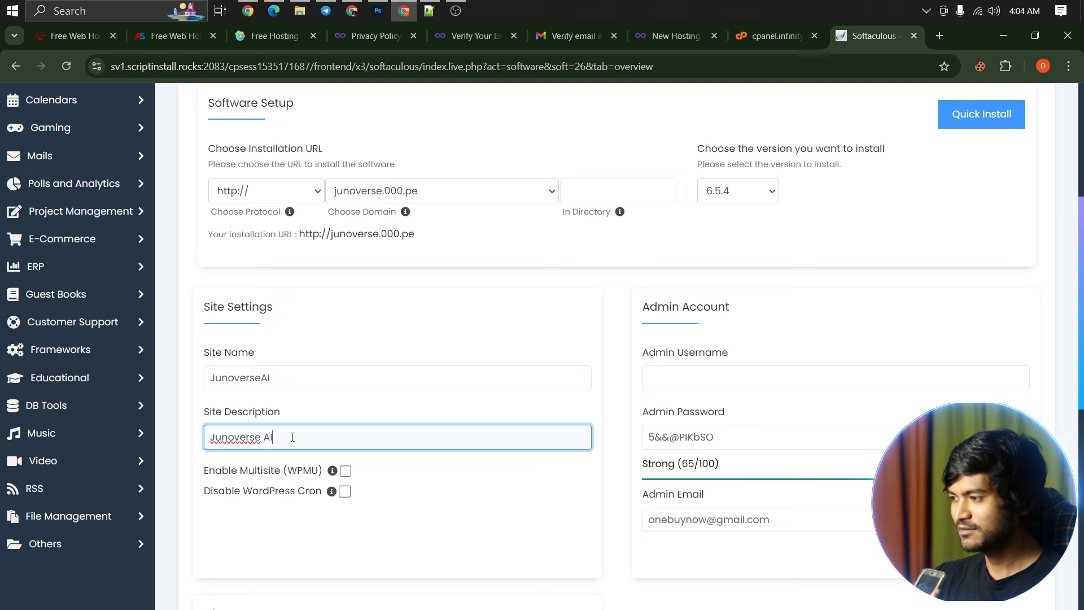
text(AI)
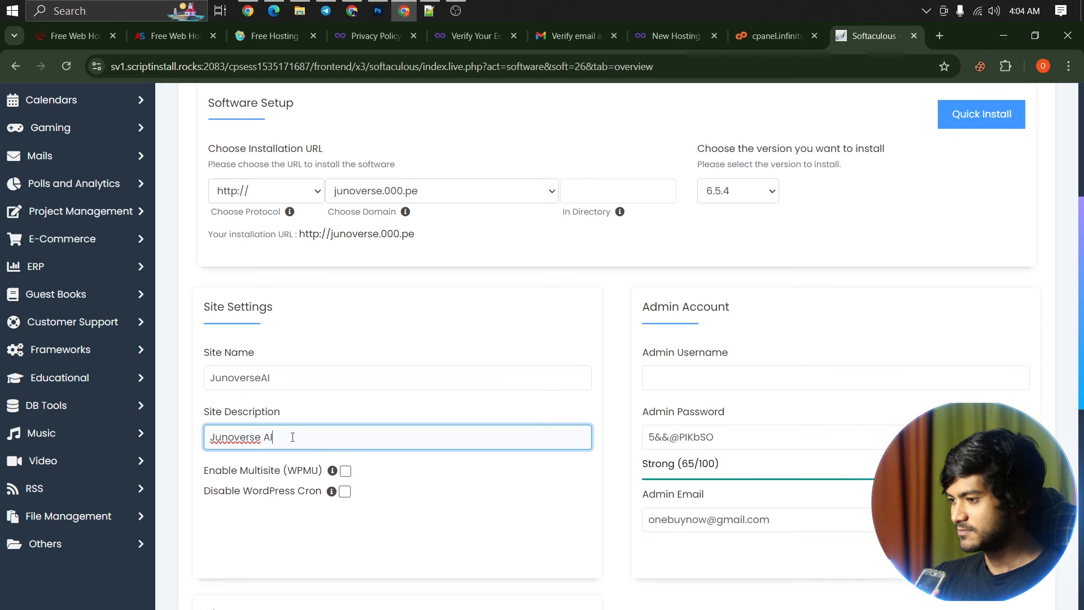
text(,)
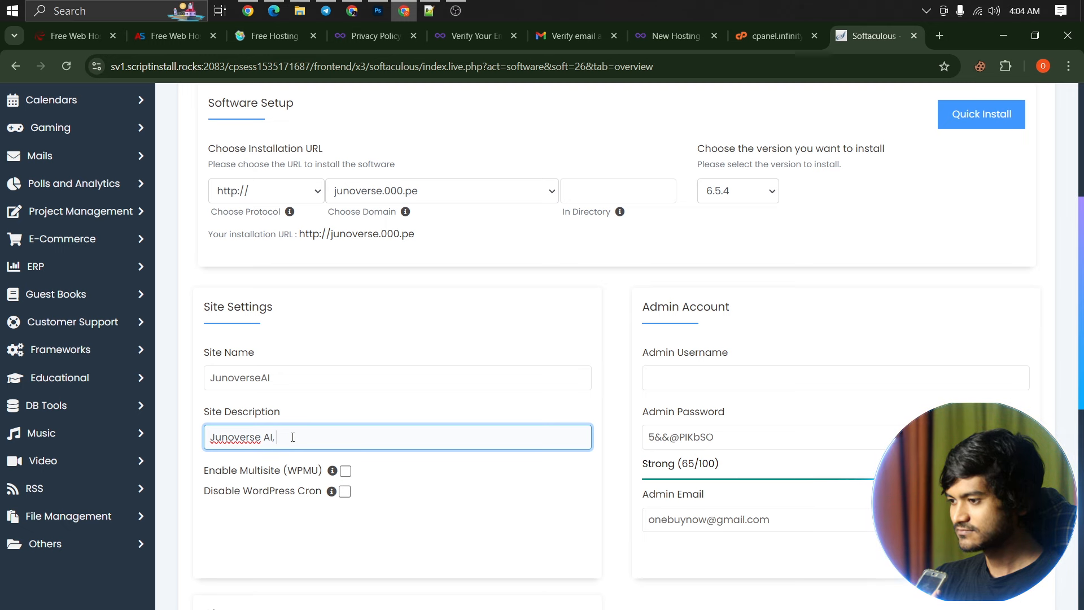
click(415, 499)
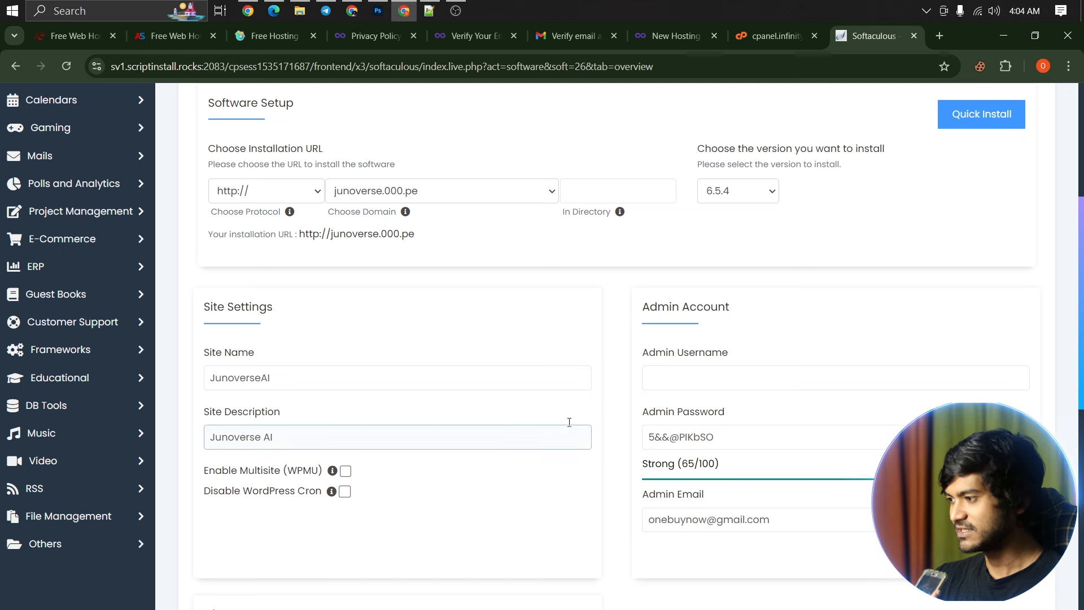
Enter junoverseai as the WordPress admin username
click(679, 379)
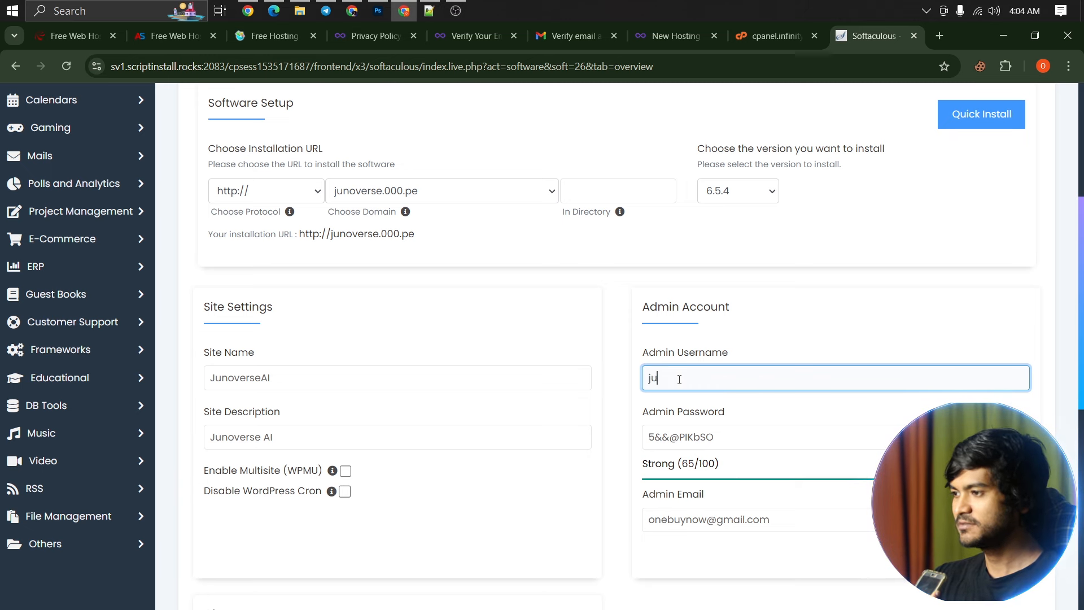
text(junoverseai)
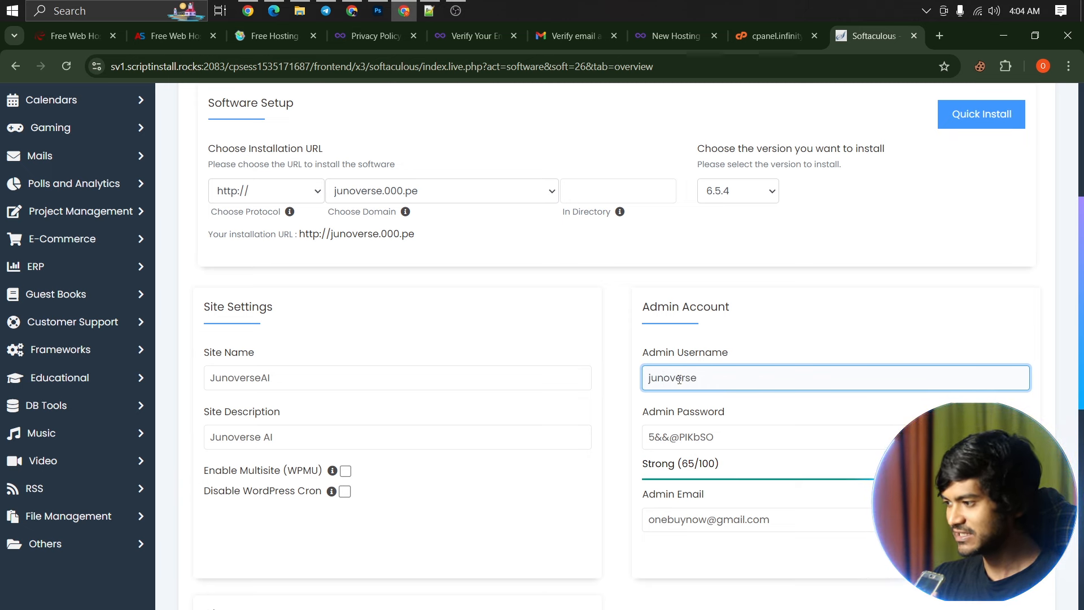
click(623, 327)
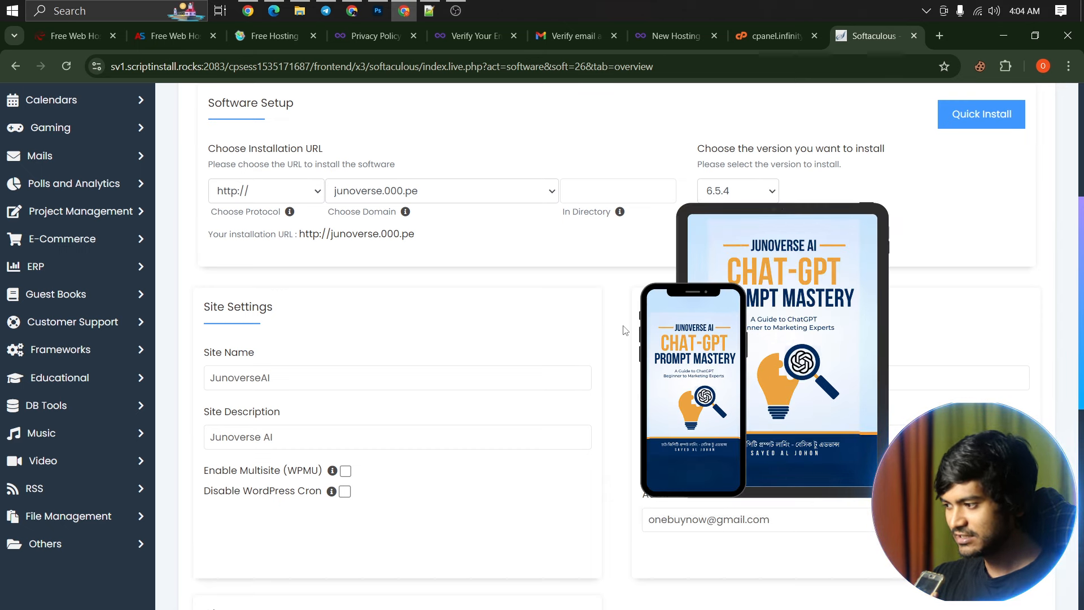
scroll(623, 329, down, 2)
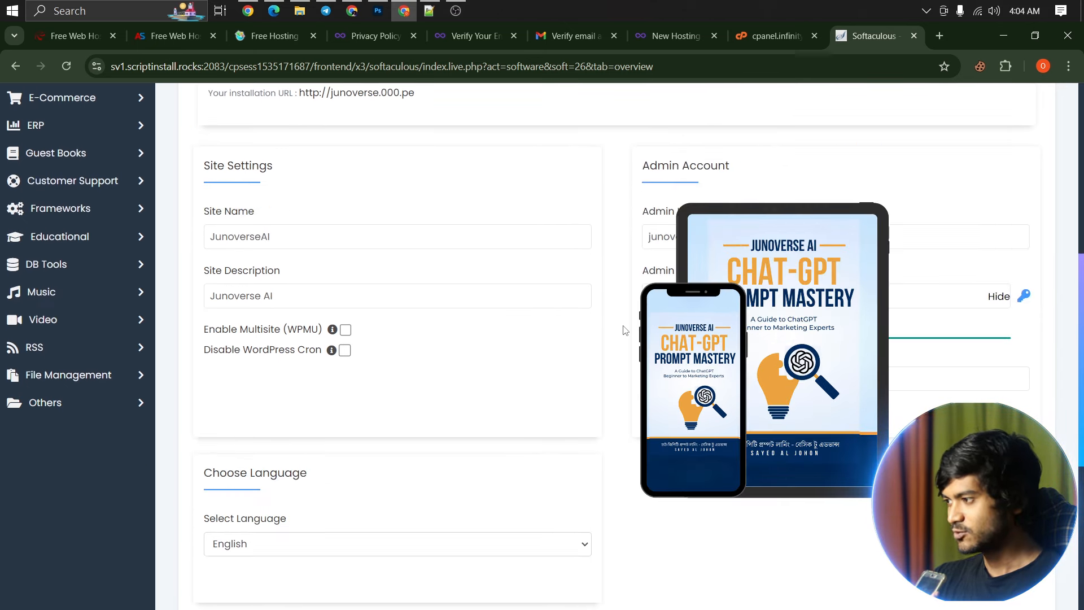
Copy the admin username into the Notepad++ notes file
click(717, 296)
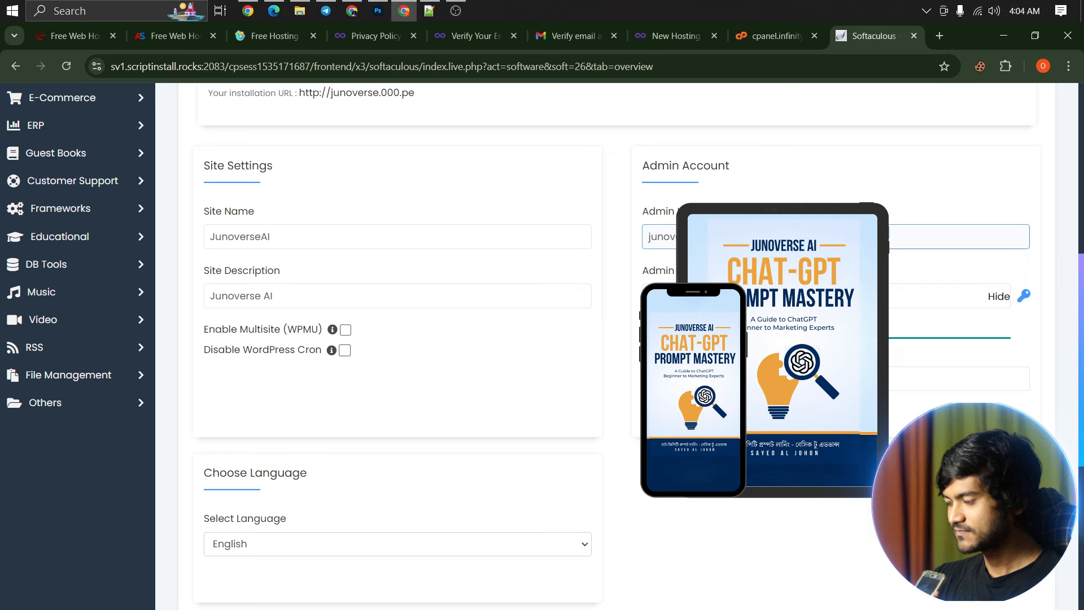
drag(713, 237, 622, 237)
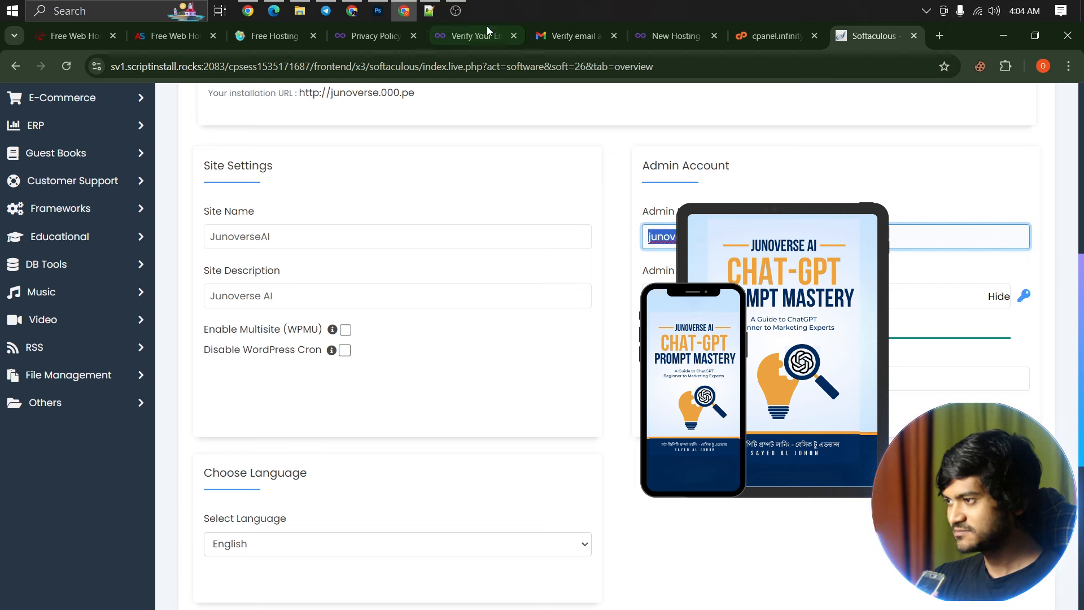
click(429, 11)
click(565, 333)
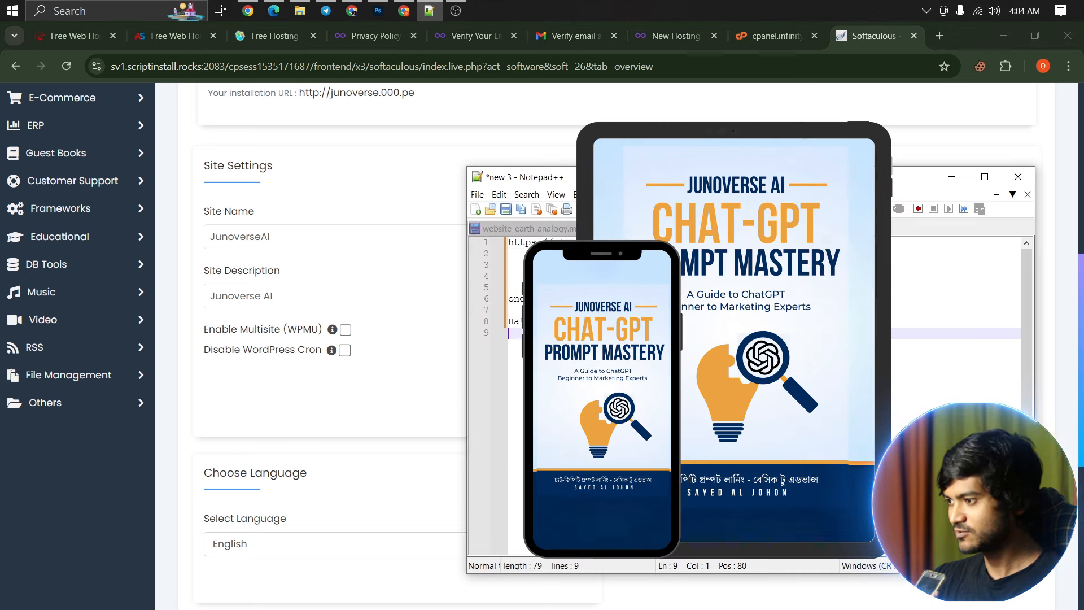
key(Return)
key(Return)
key(Return)
text(junoverse)
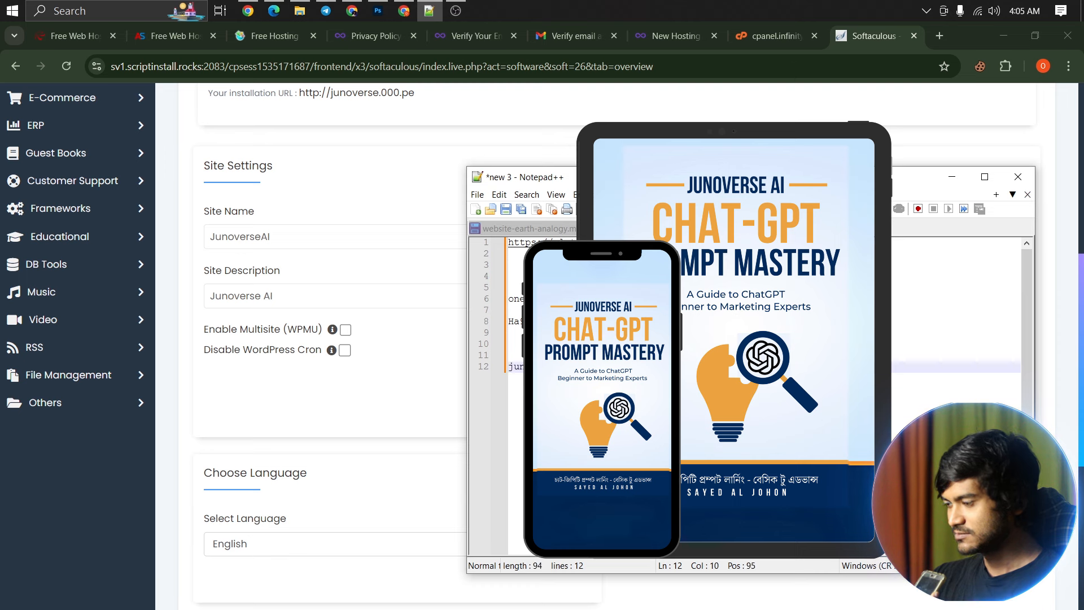
key(alt+Tab)
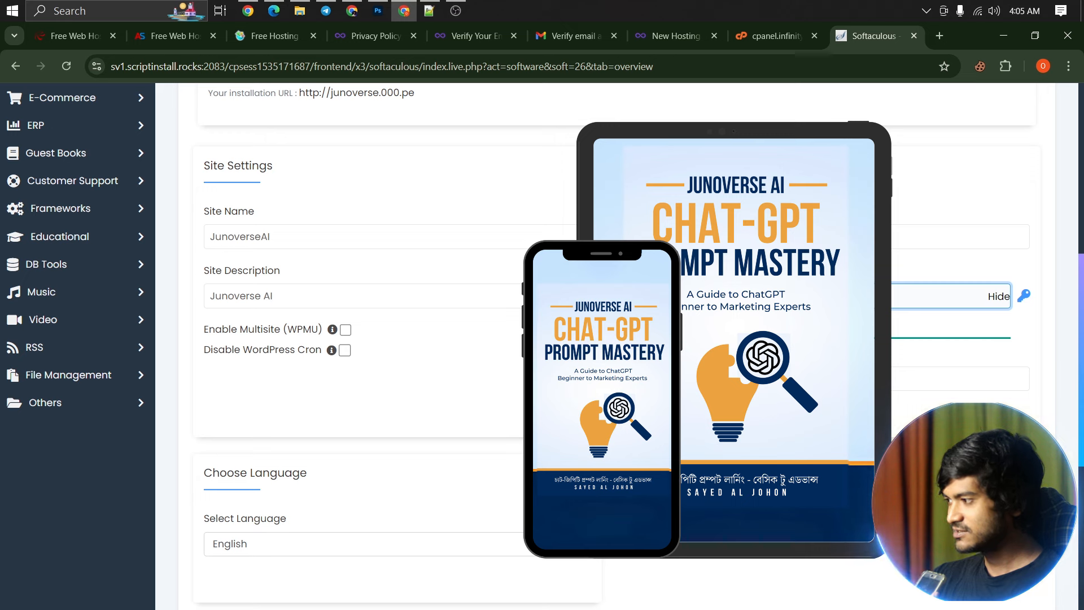
Change the admin password and record the new password in the notes
key(BackSpace)
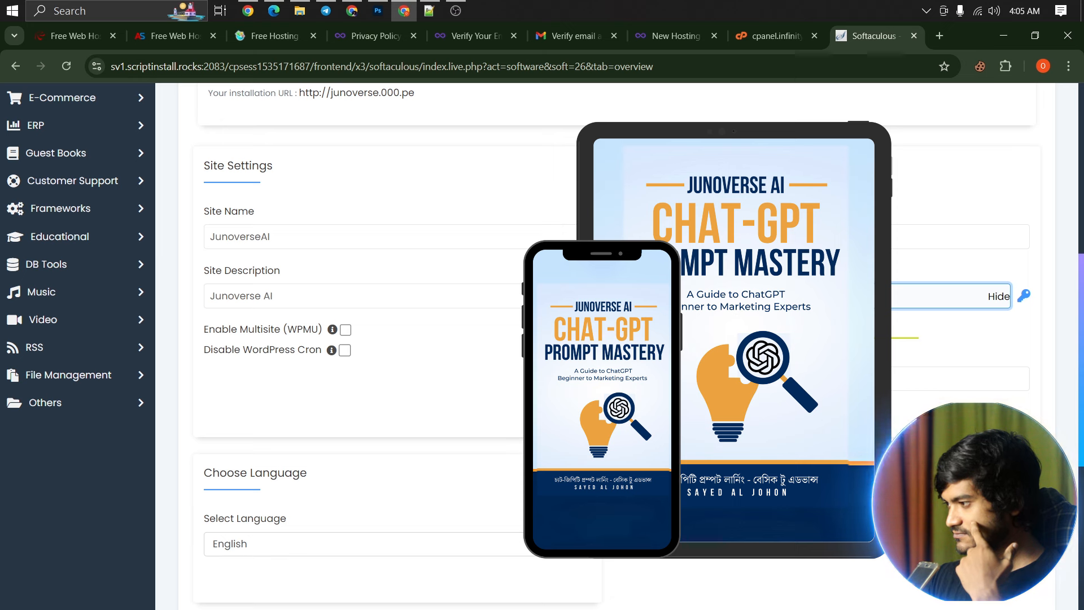
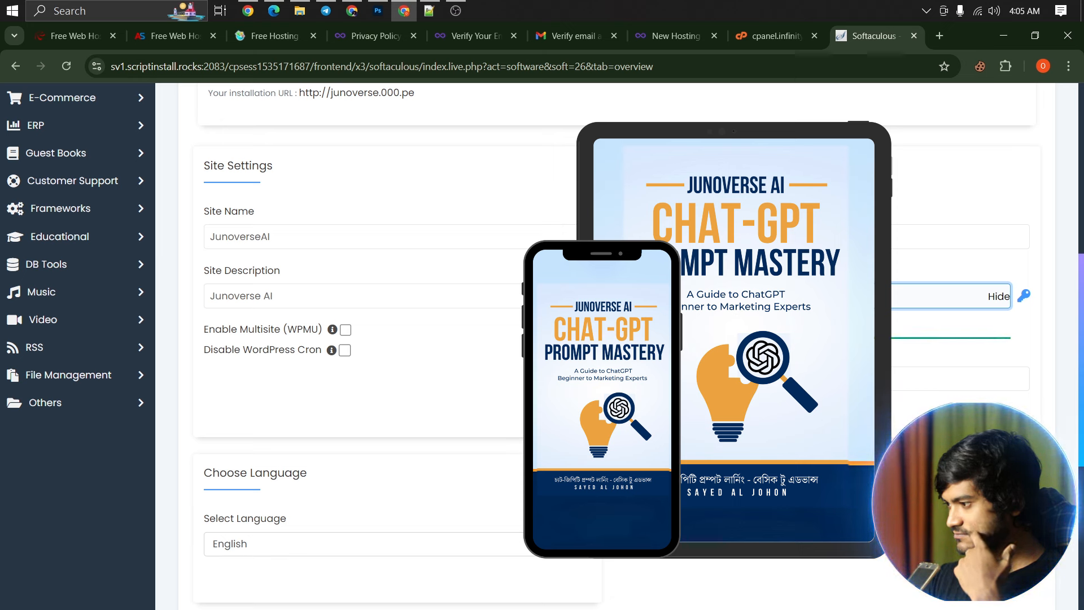
click(429, 10)
key(Return)
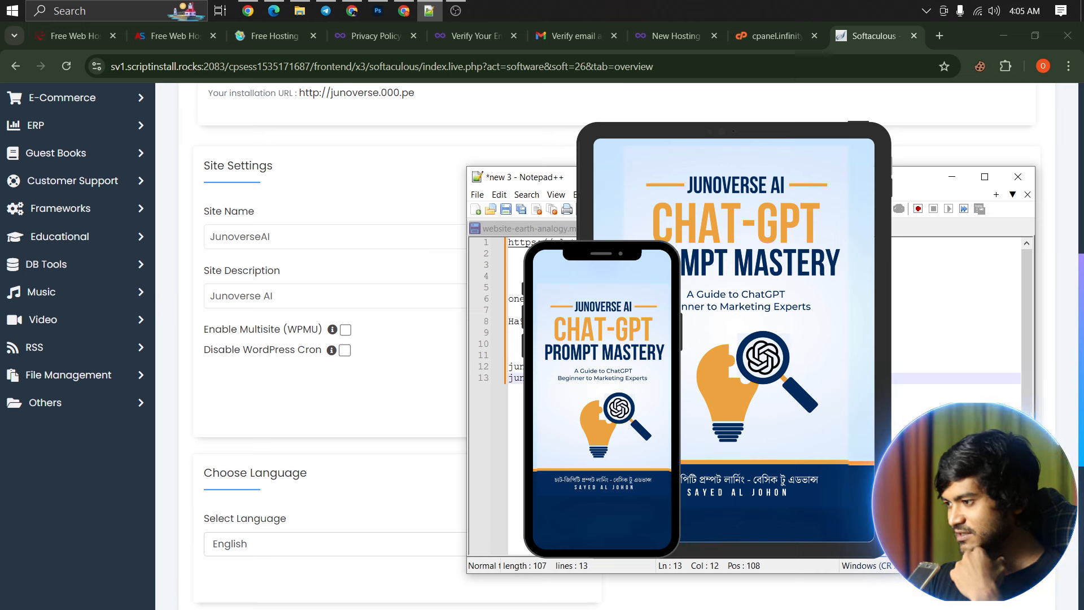
scroll(762, 395, down, 4)
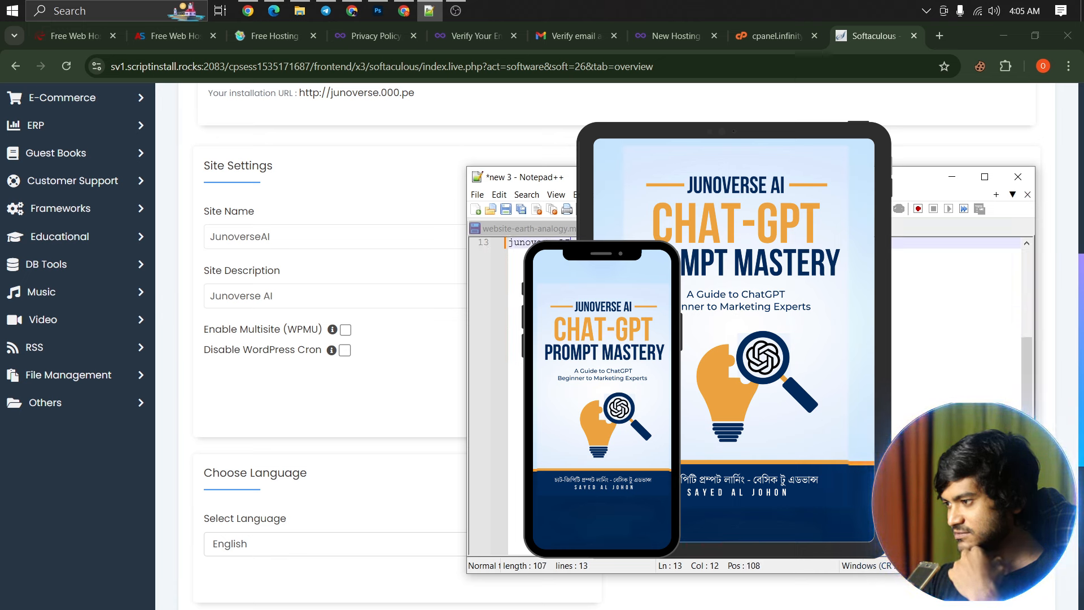
key(Return)
key(Return)
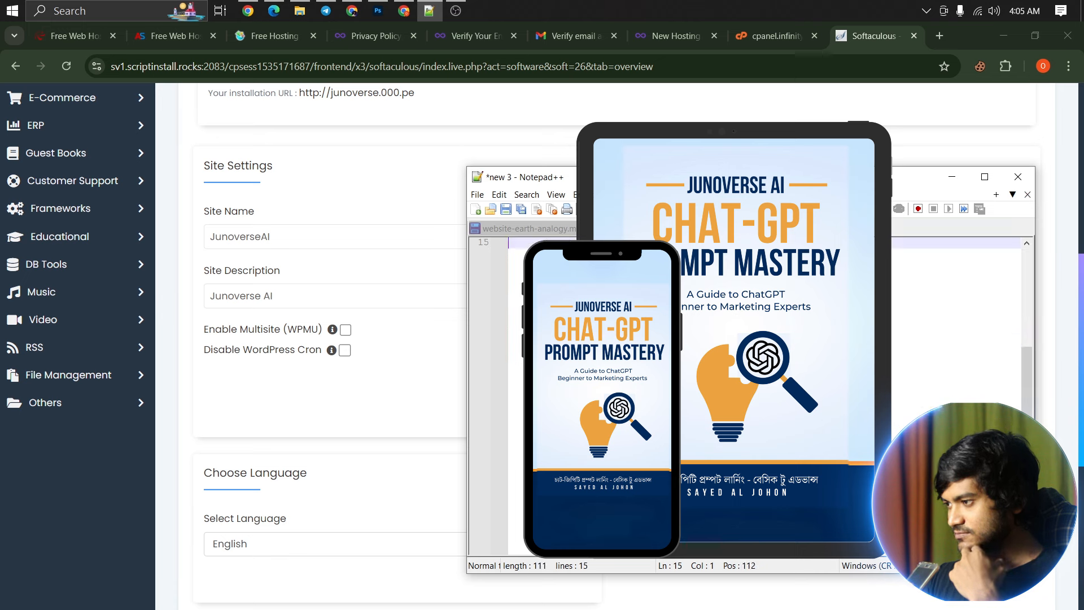
key(alt+Tab)
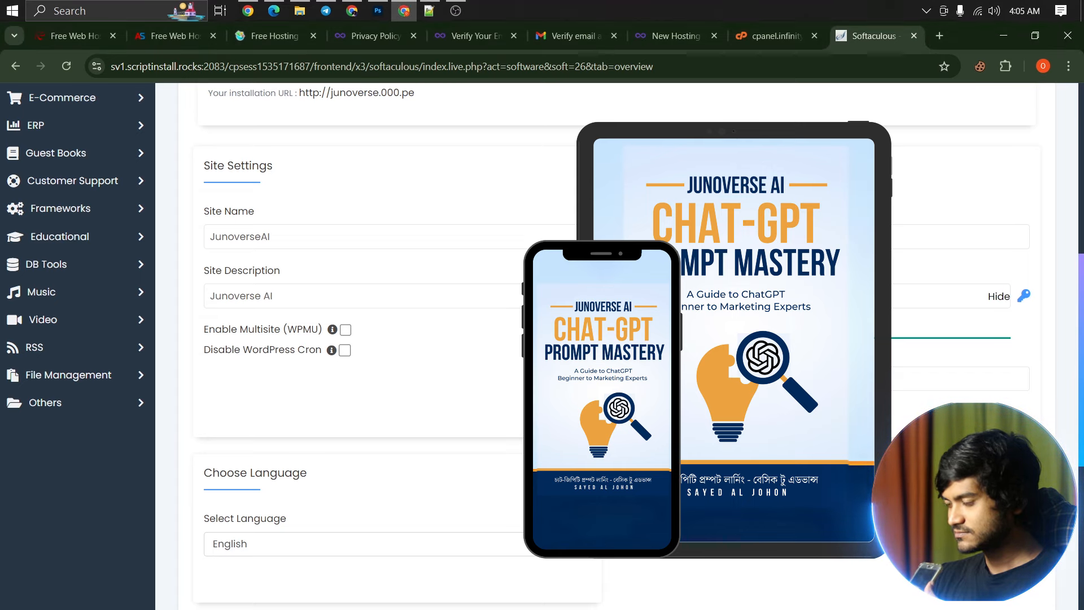
scroll(616, 339, down, 3)
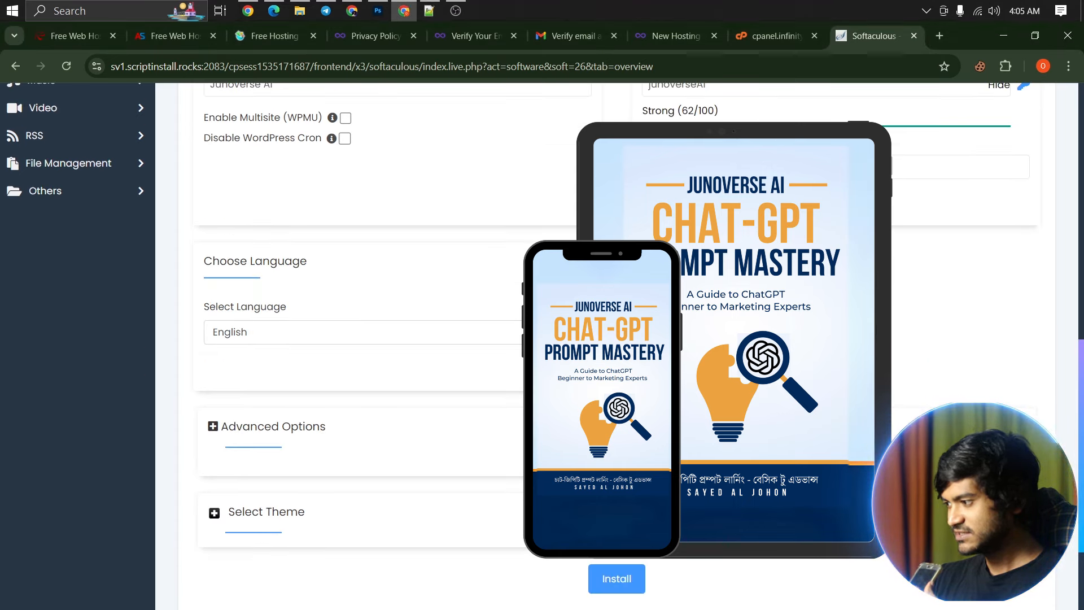
scroll(395, 339, up, 6)
scroll(396, 339, down, 1)
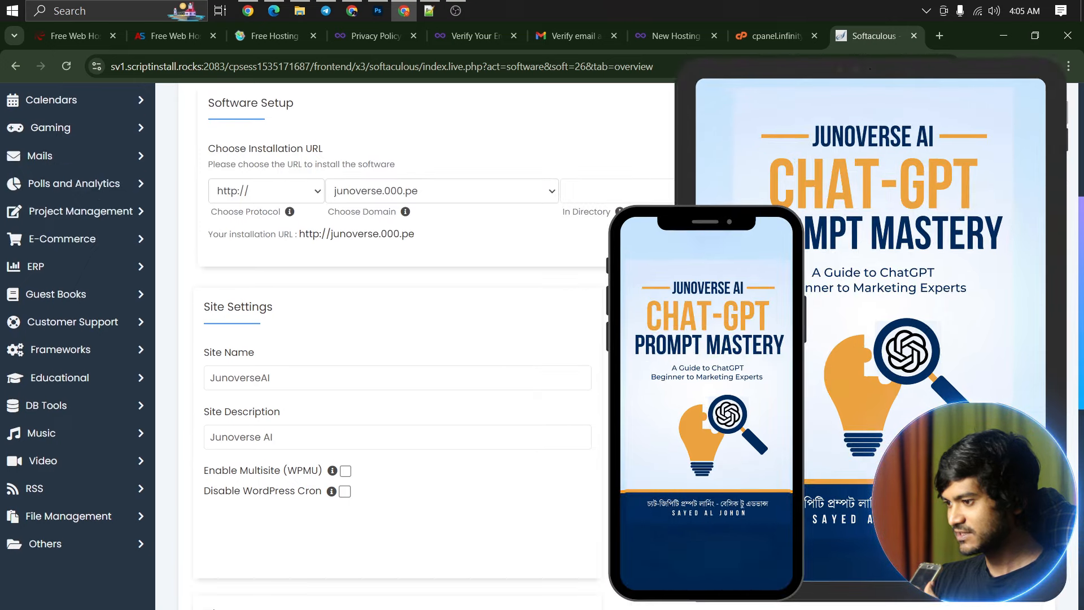
scroll(396, 339, down, 1)
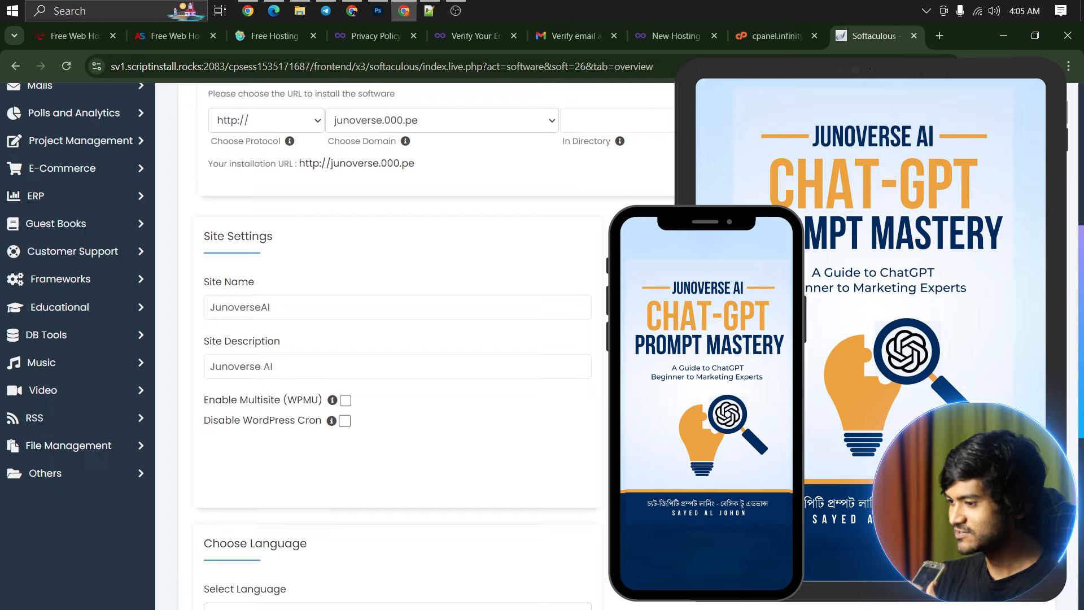
scroll(396, 339, down, 6)
Install WordPress, then open junoverse.000.pe from the success page in a new tab
click(621, 435)
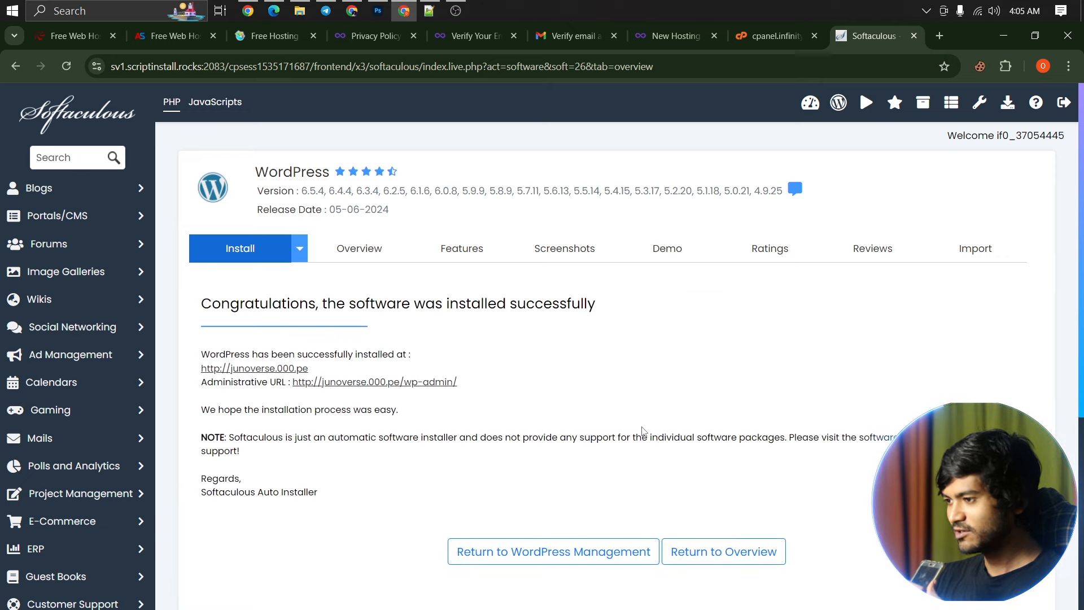
drag(199, 309, 594, 300)
click(590, 301)
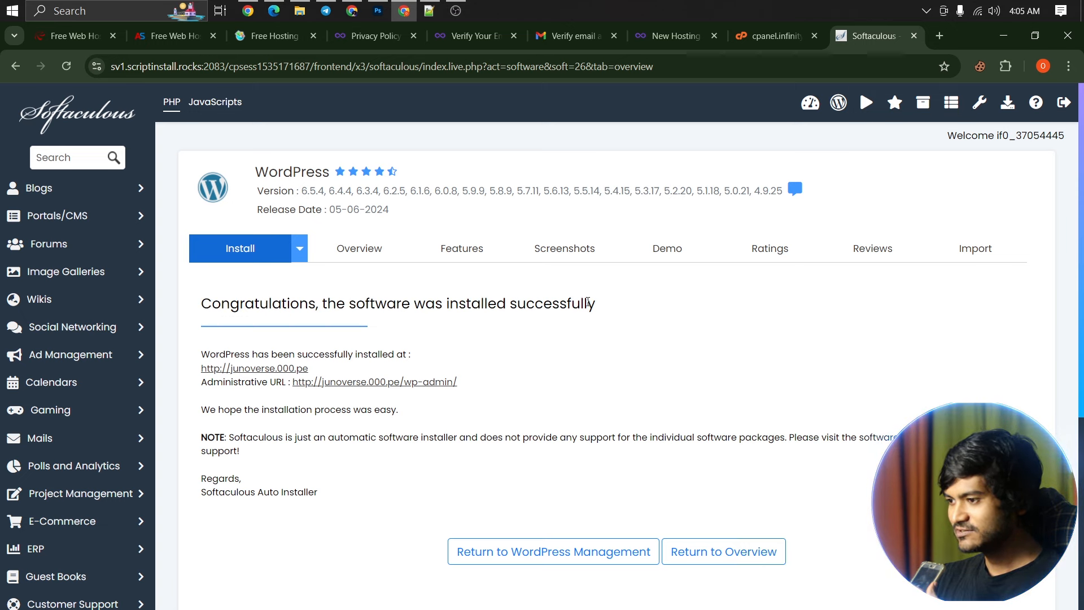
middle_click(262, 369)
click(881, 41)
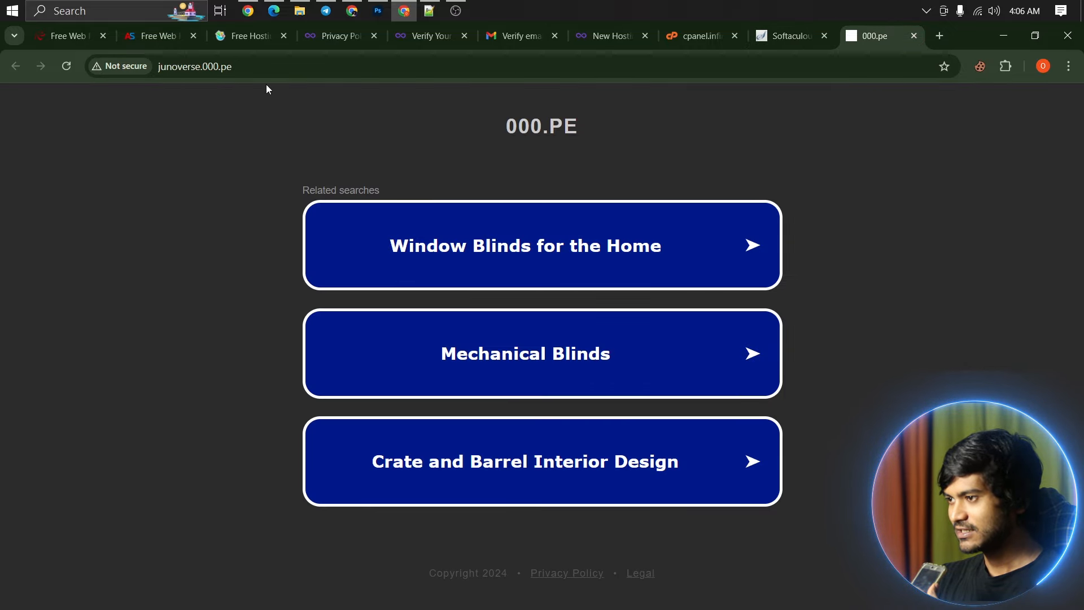
Reload junoverse.000.pe, then close its tab since it still shows the parking page
click(270, 71)
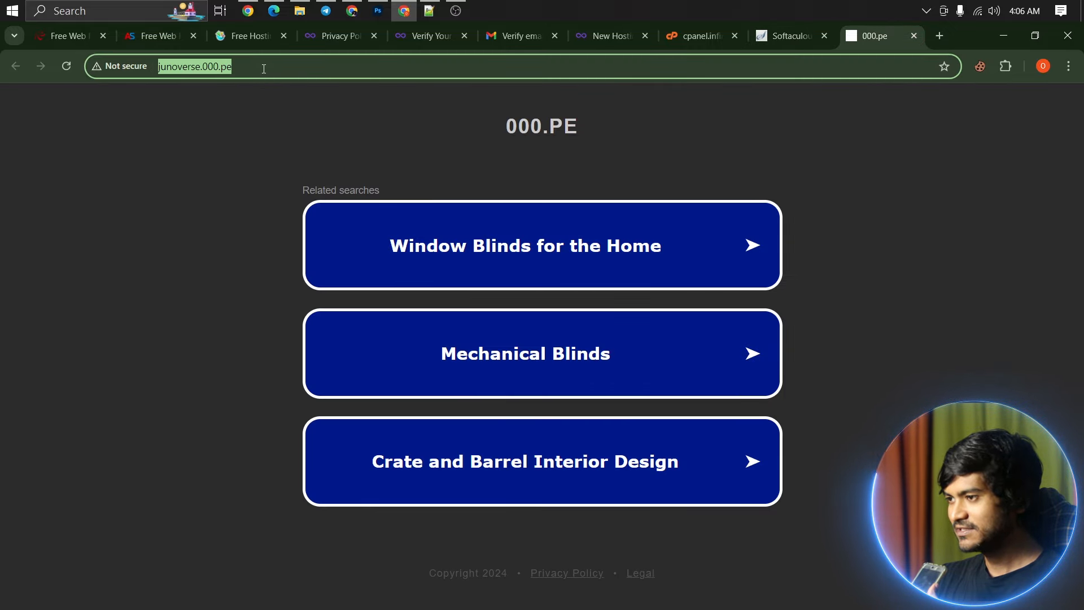
click(67, 66)
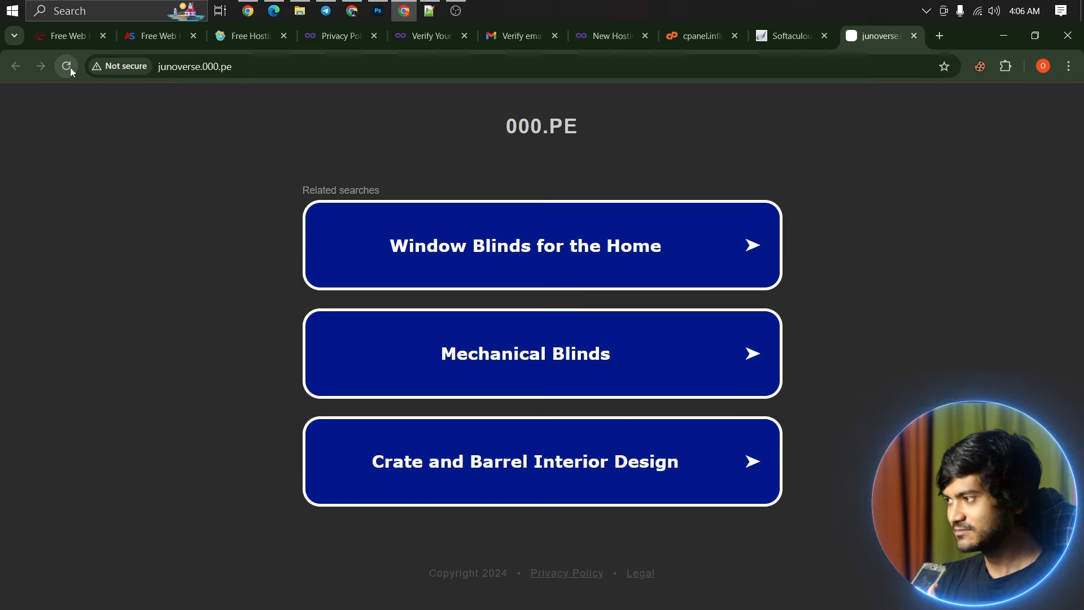
click(783, 31)
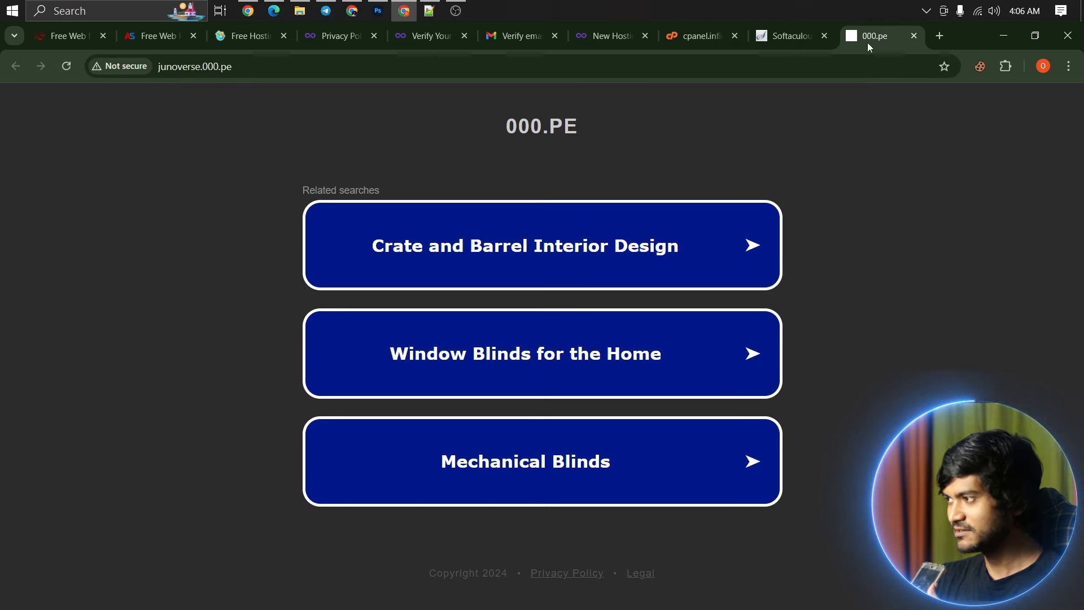
middle_click(879, 34)
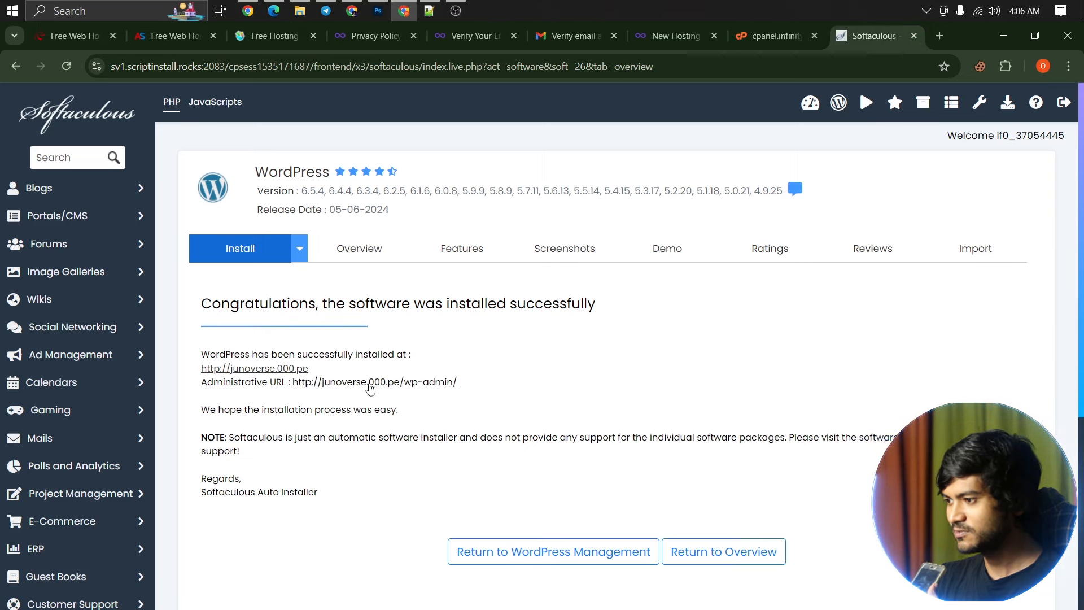
Try the WordPress admin link in a new tab, then go to InfinityFree's privacy policy
middle_click(391, 383)
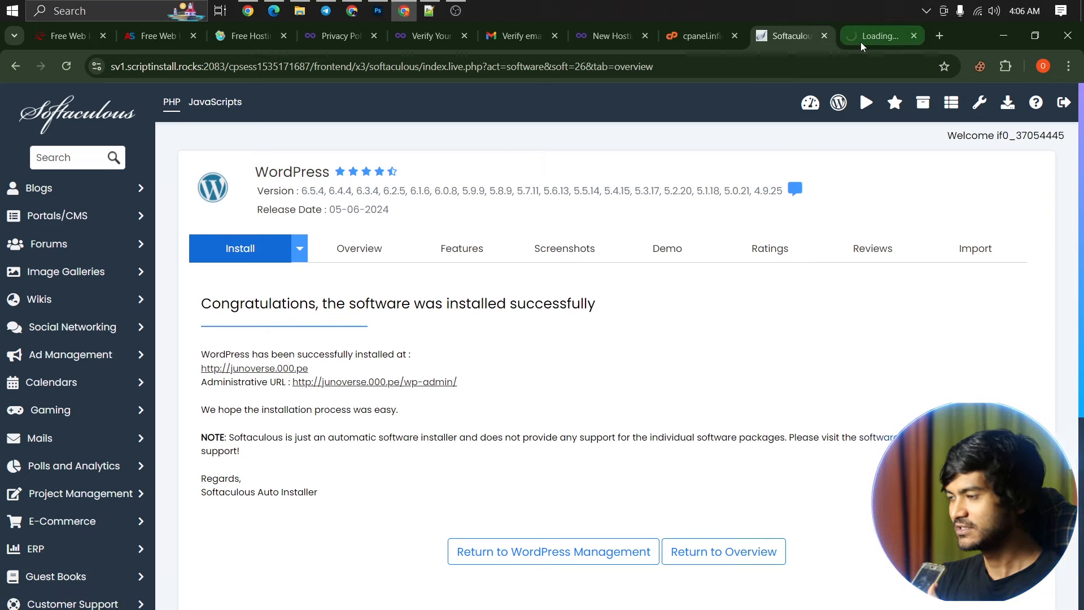
click(860, 42)
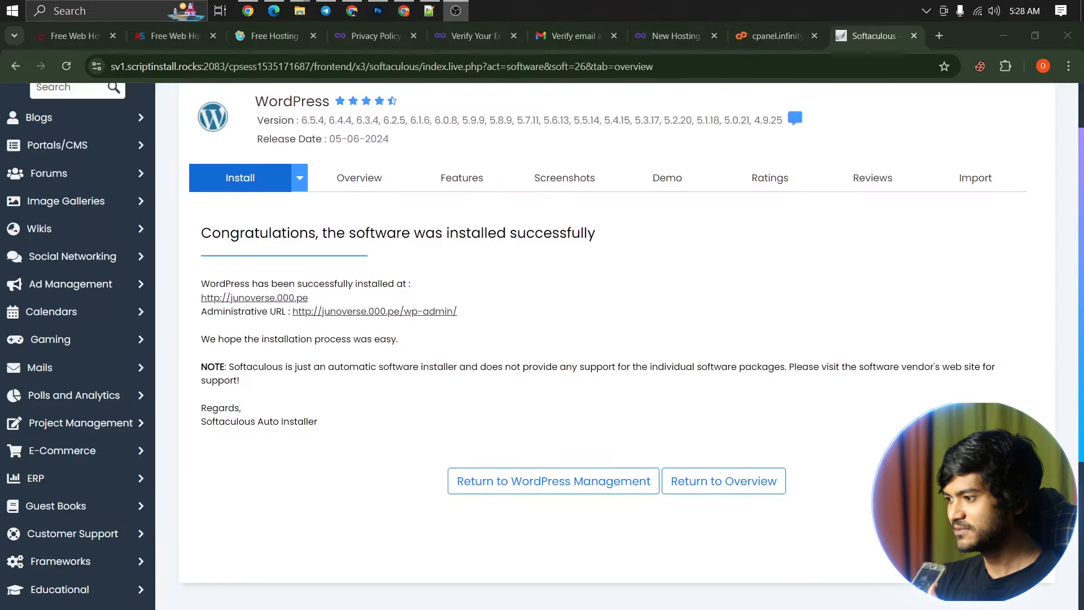
click(1042, 302)
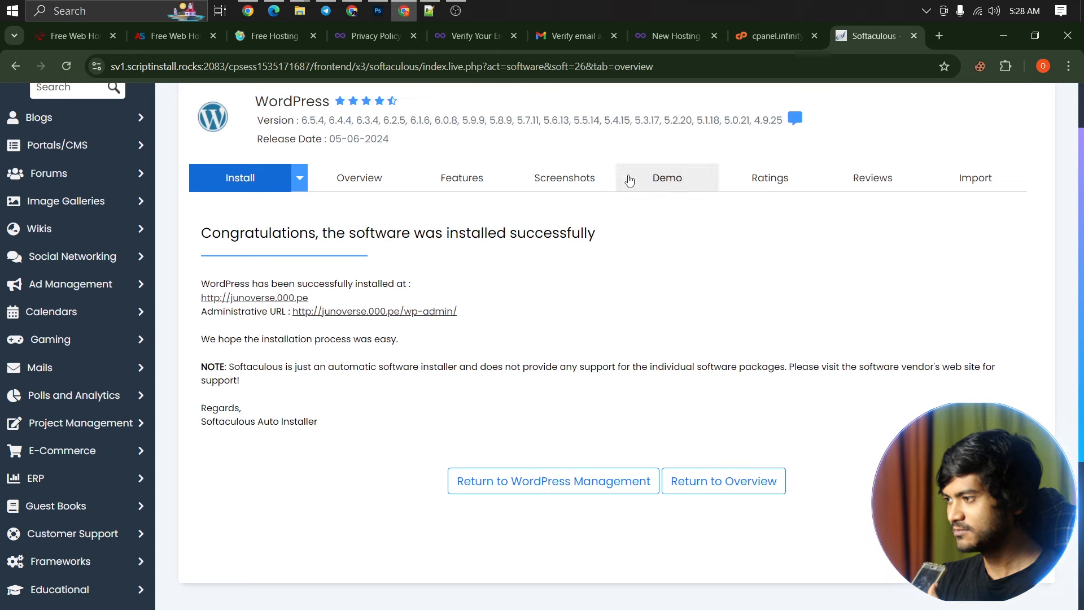
click(381, 34)
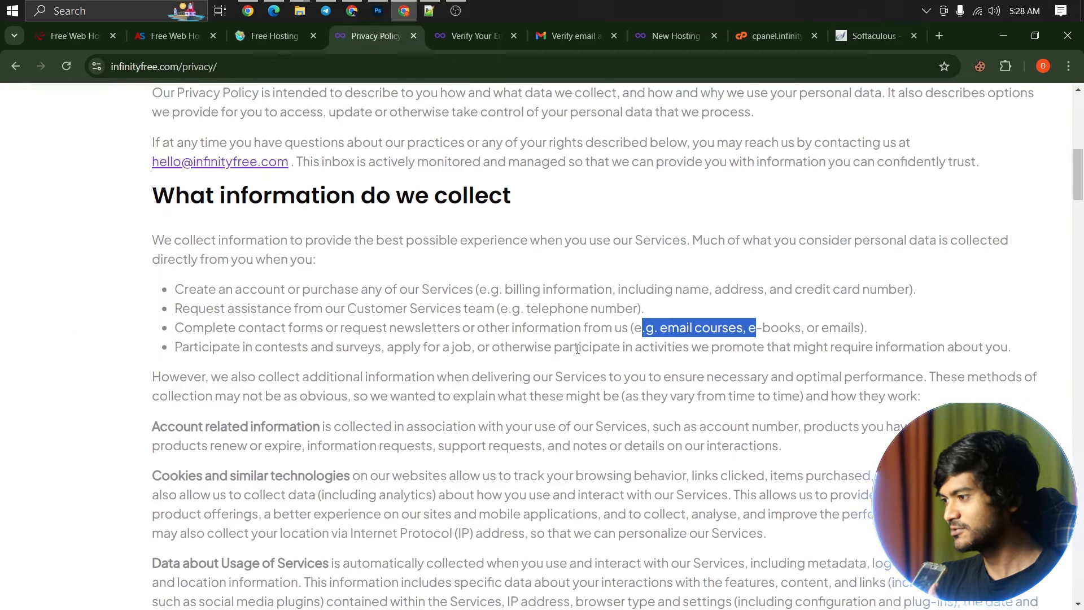
Read the privacy policy's data-collection examples, then return to the Softaculous install-success page
click(583, 328)
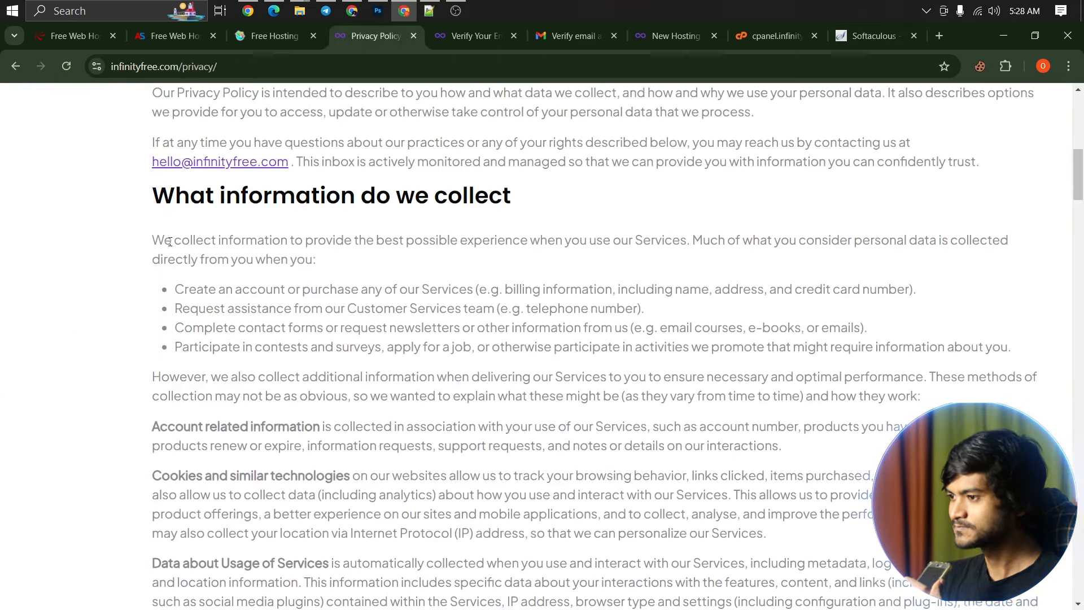
drag(145, 241, 744, 222)
click(496, 264)
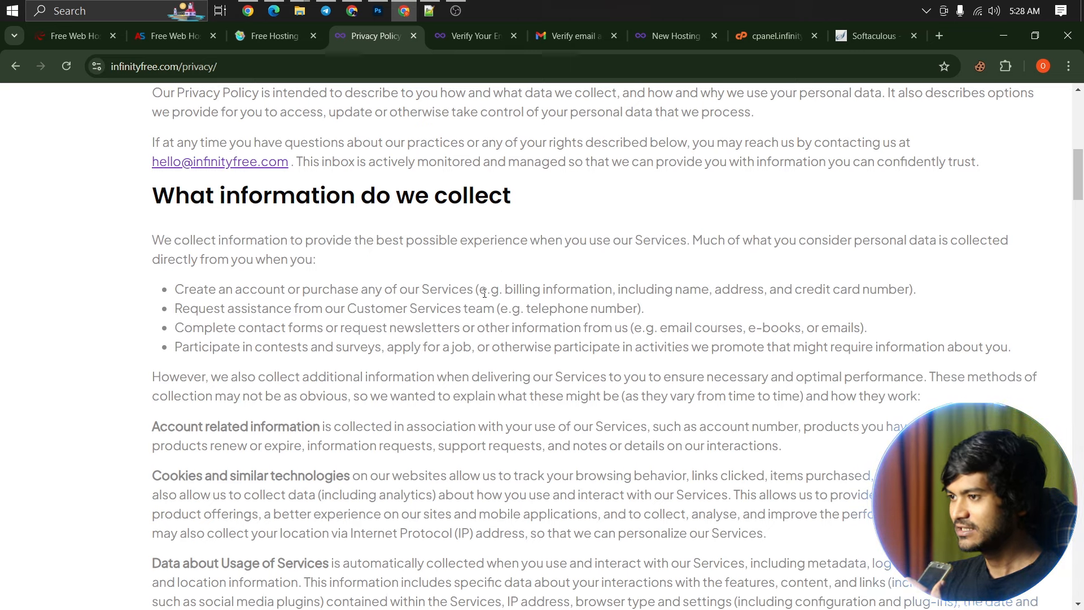
drag(506, 291, 908, 290)
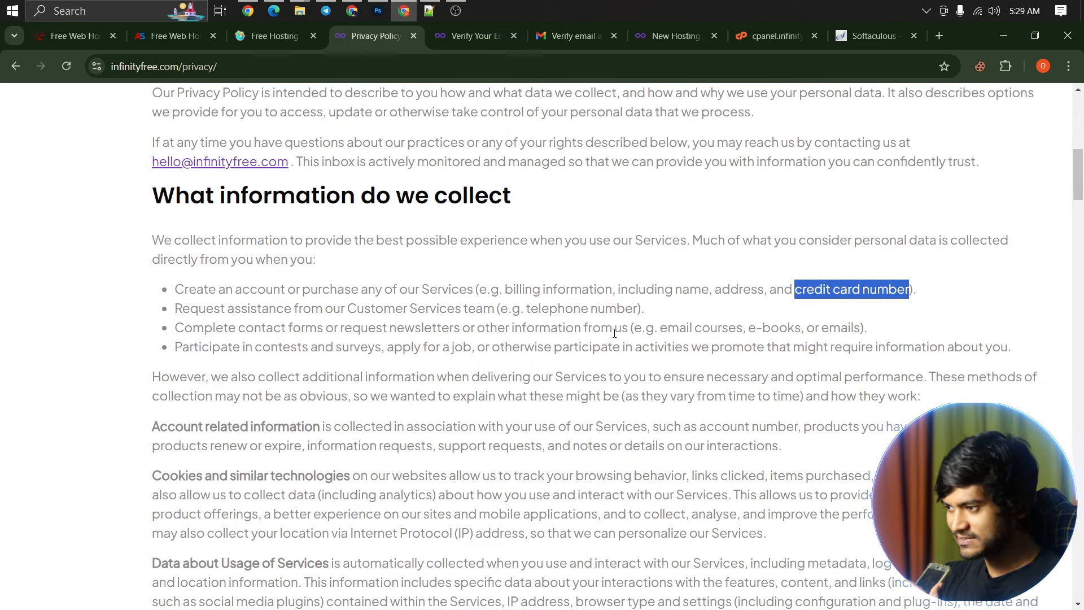
drag(526, 308, 613, 306)
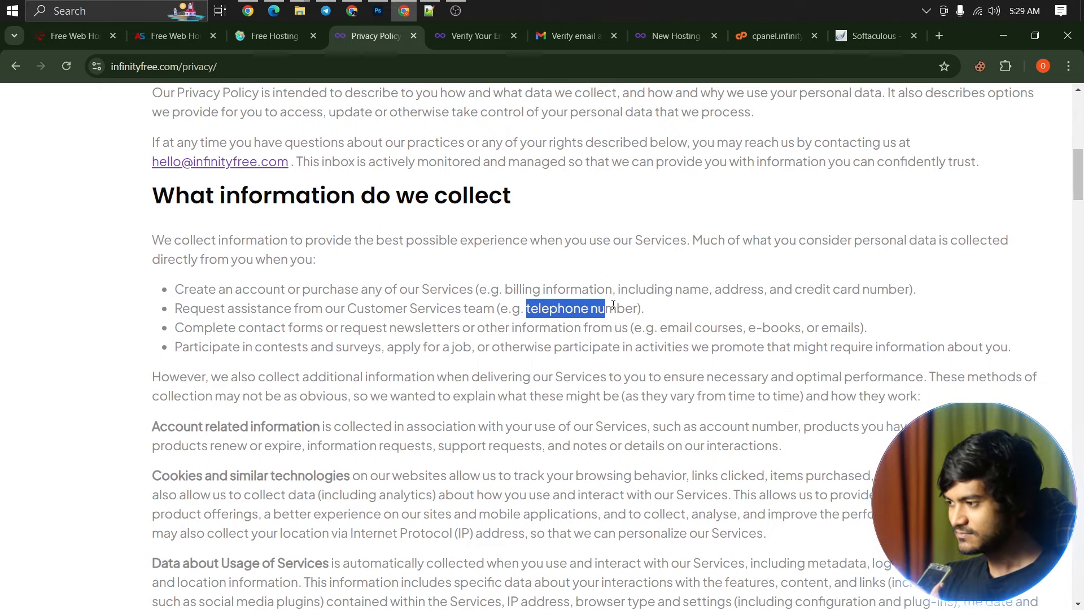
drag(667, 326, 843, 328)
click(758, 342)
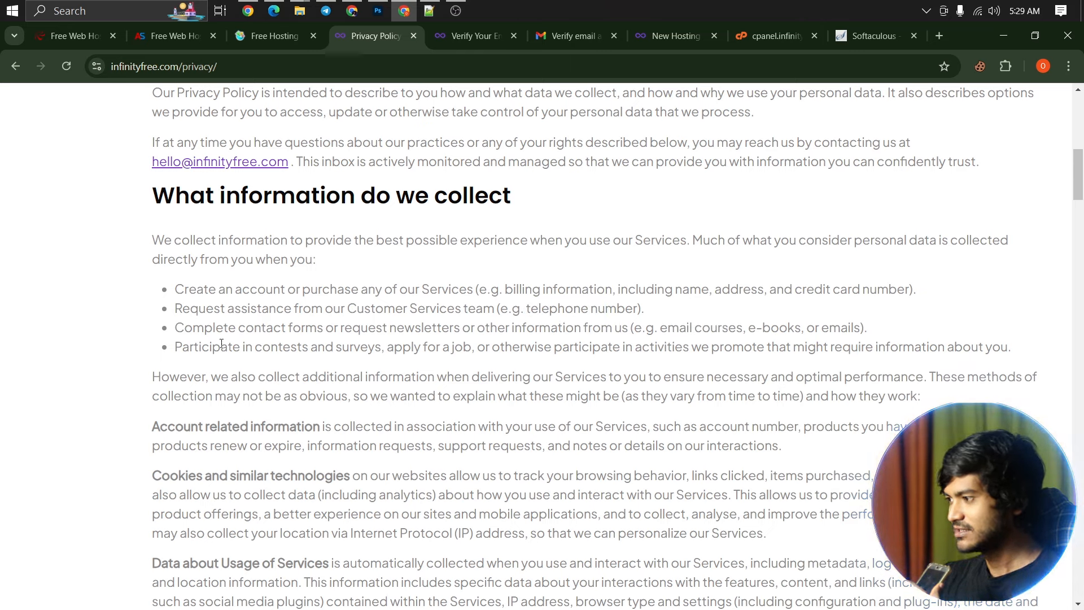
drag(206, 342, 702, 348)
click(781, 353)
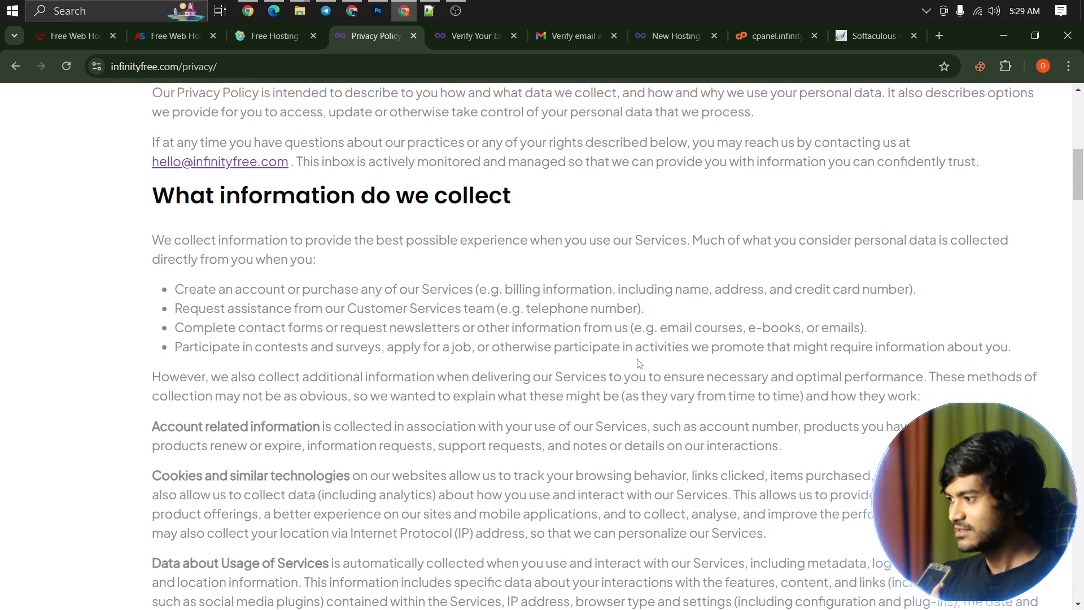
scroll(638, 363, down, 7)
scroll(635, 360, up, 12)
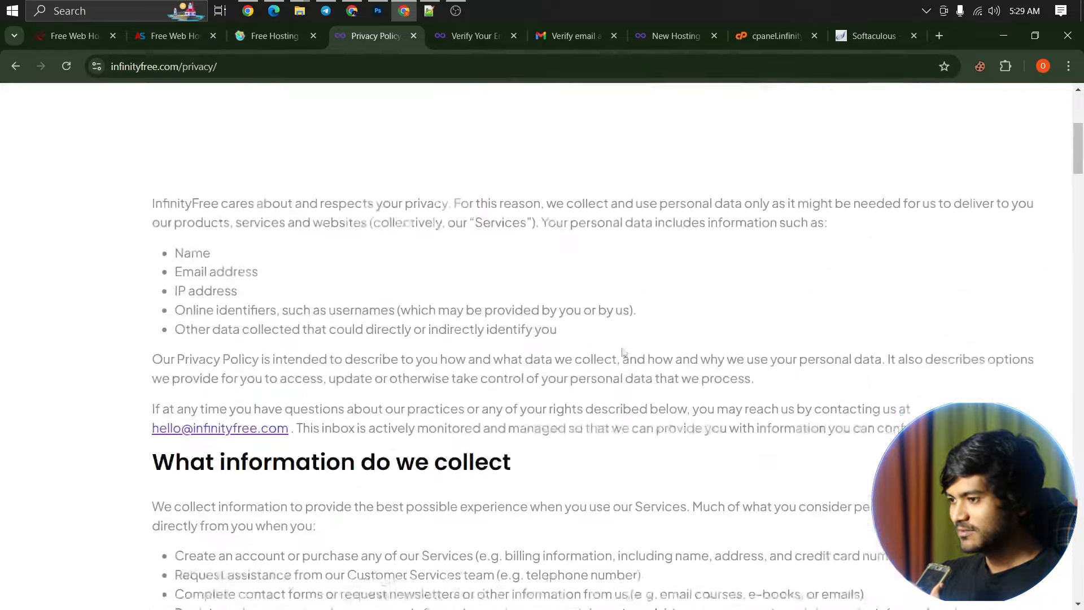
click(222, 74)
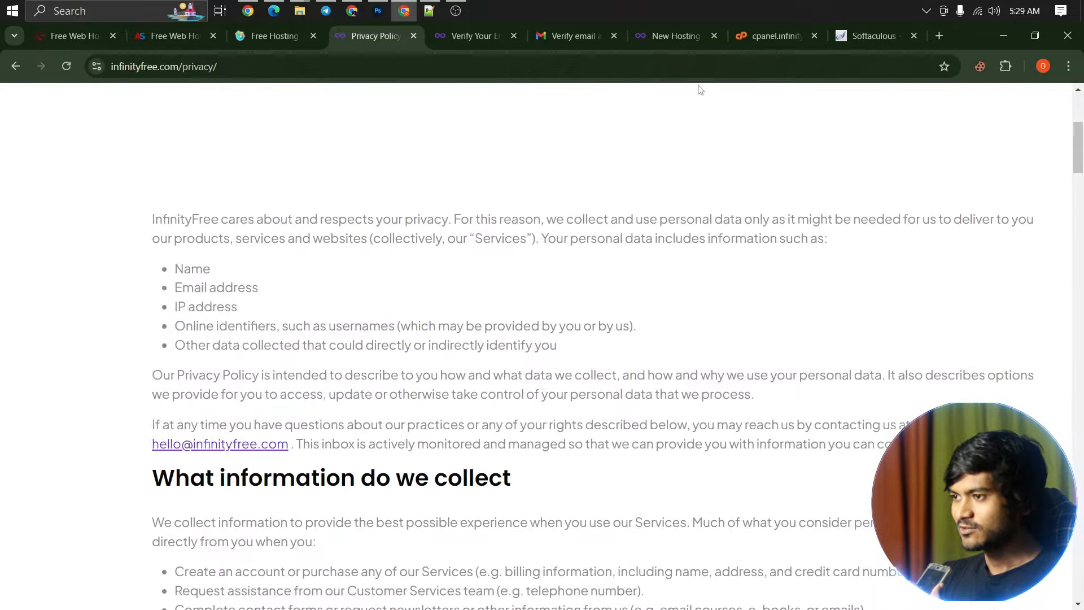
click(874, 35)
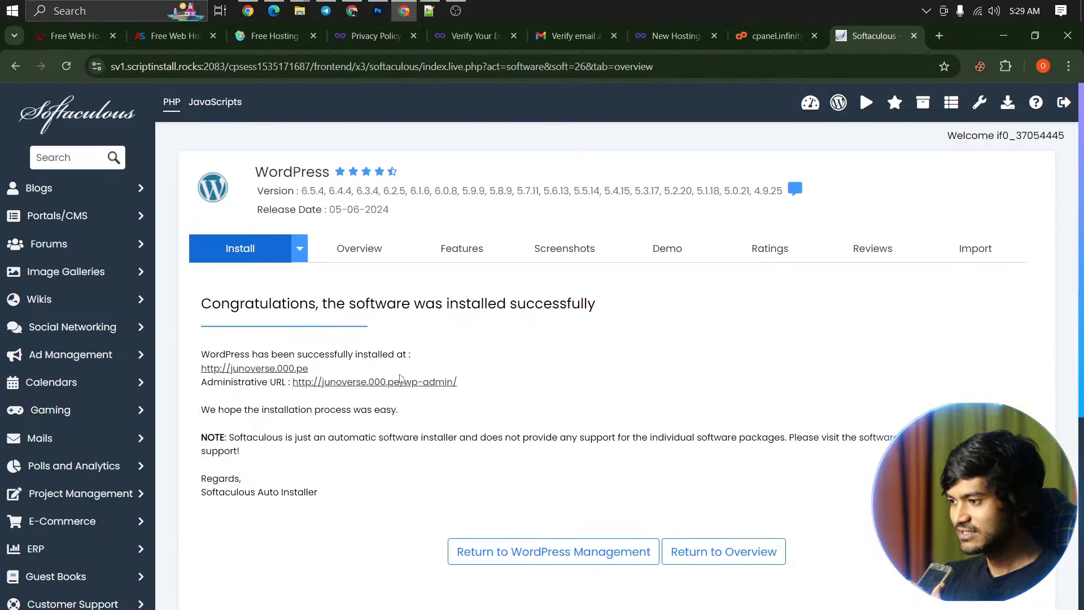
Open the Administrative URL in a new tab, reaching an invalid-session login page, then bring up Notepad++
middle_click(354, 383)
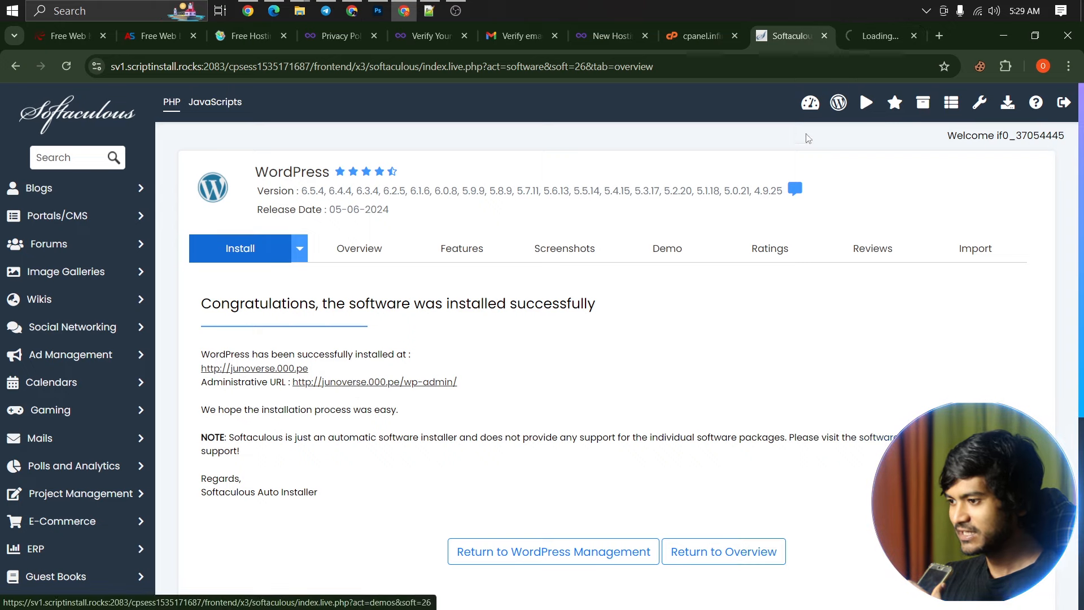
click(876, 35)
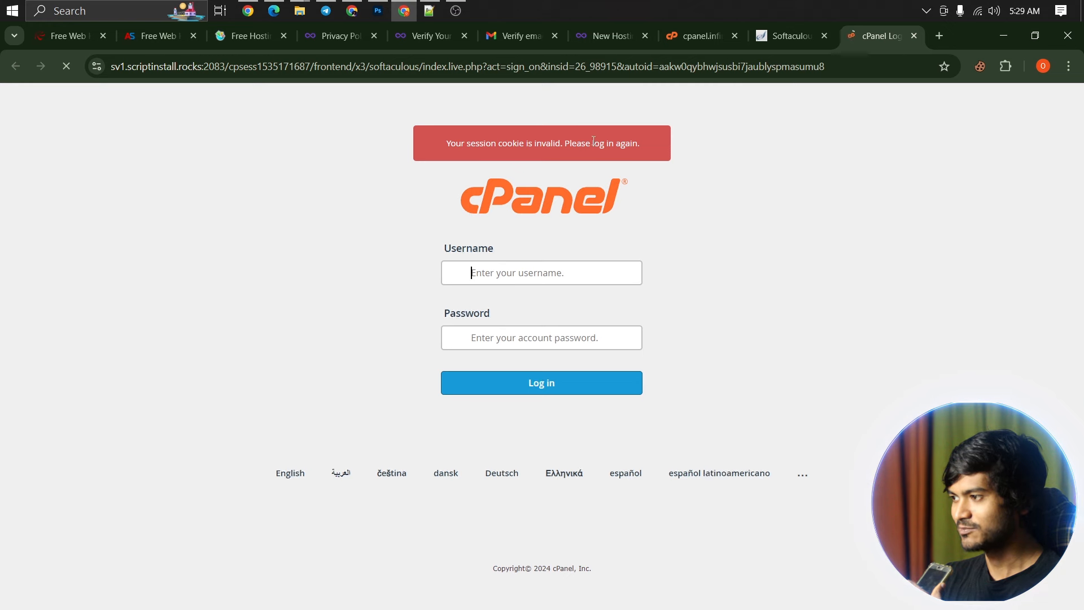
drag(480, 143, 597, 144)
click(503, 274)
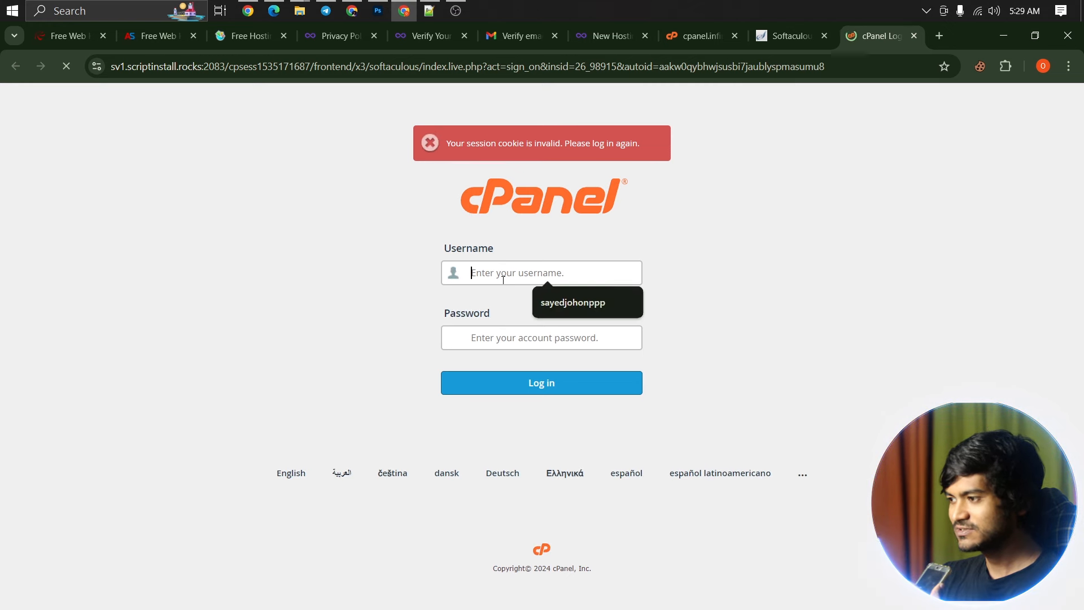
click(683, 268)
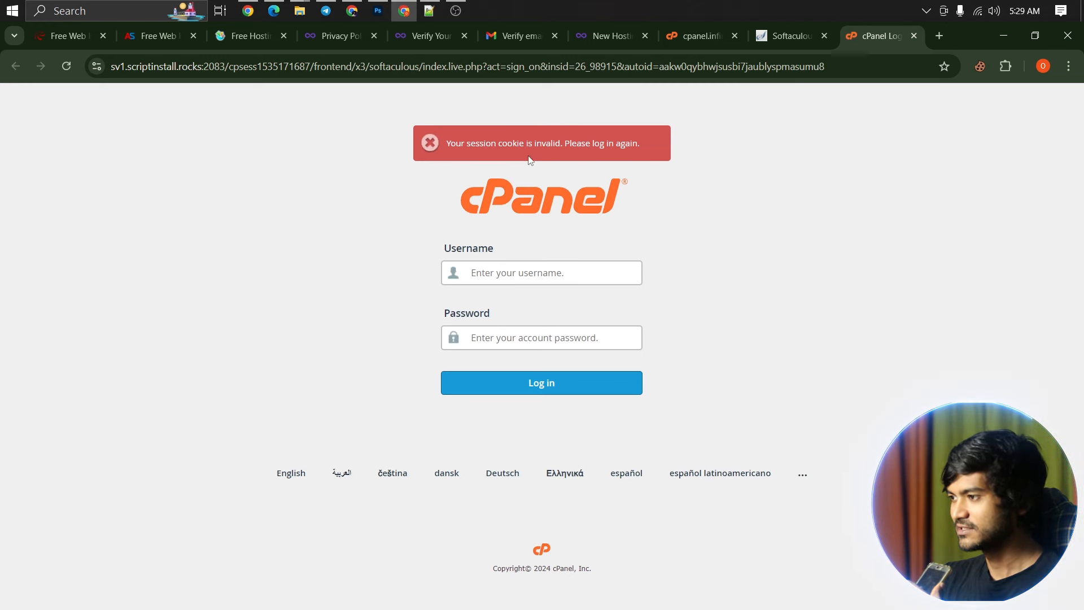
click(436, 11)
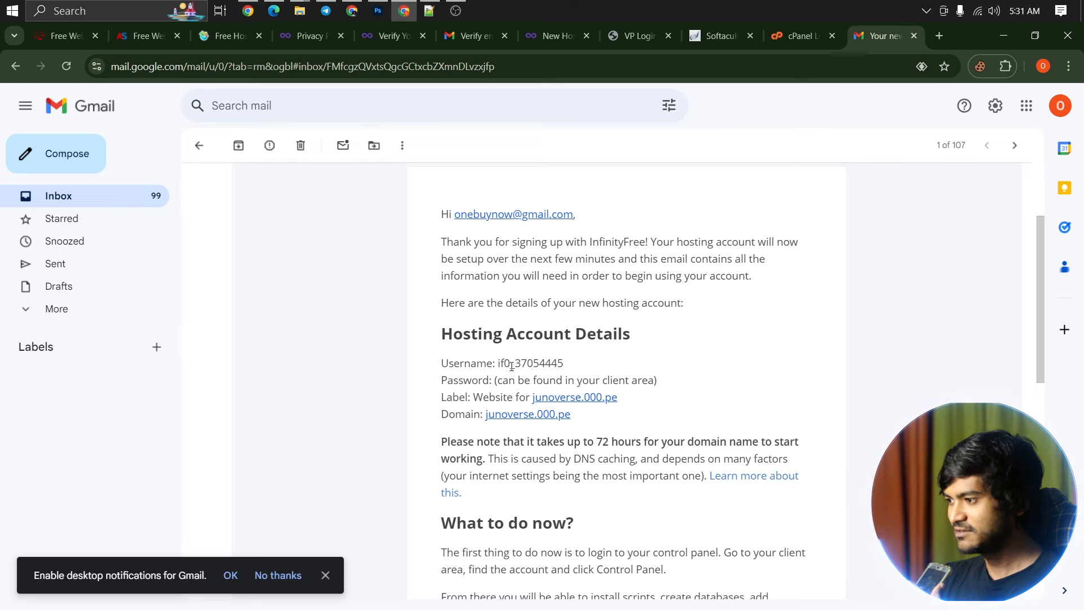
Open the hosting account from the welcome email, reveal its password, and copy the login details to the notes
scroll(512, 366, down, 4)
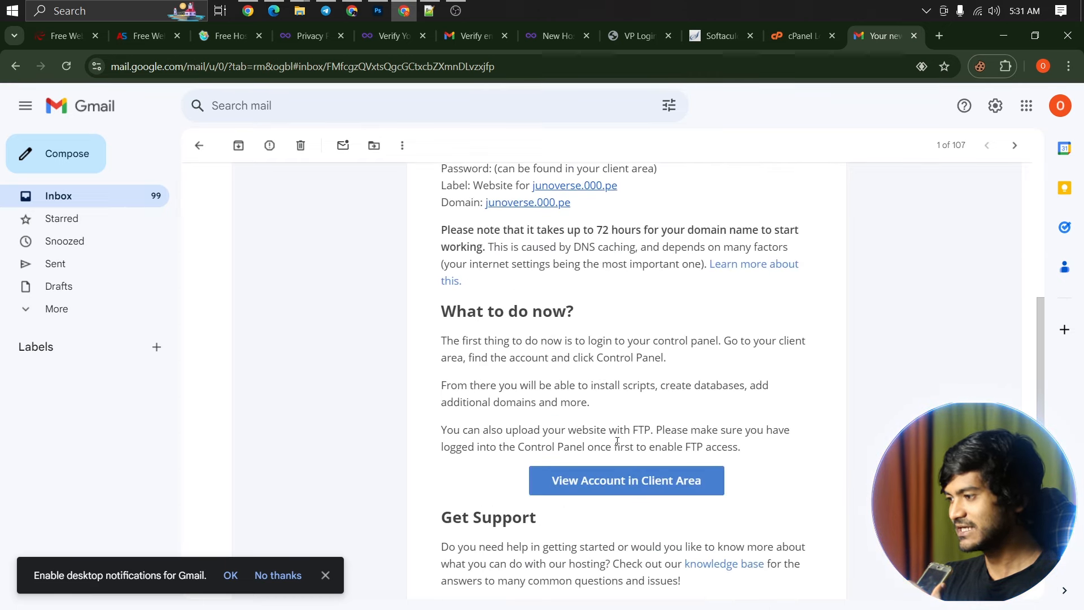
click(620, 484)
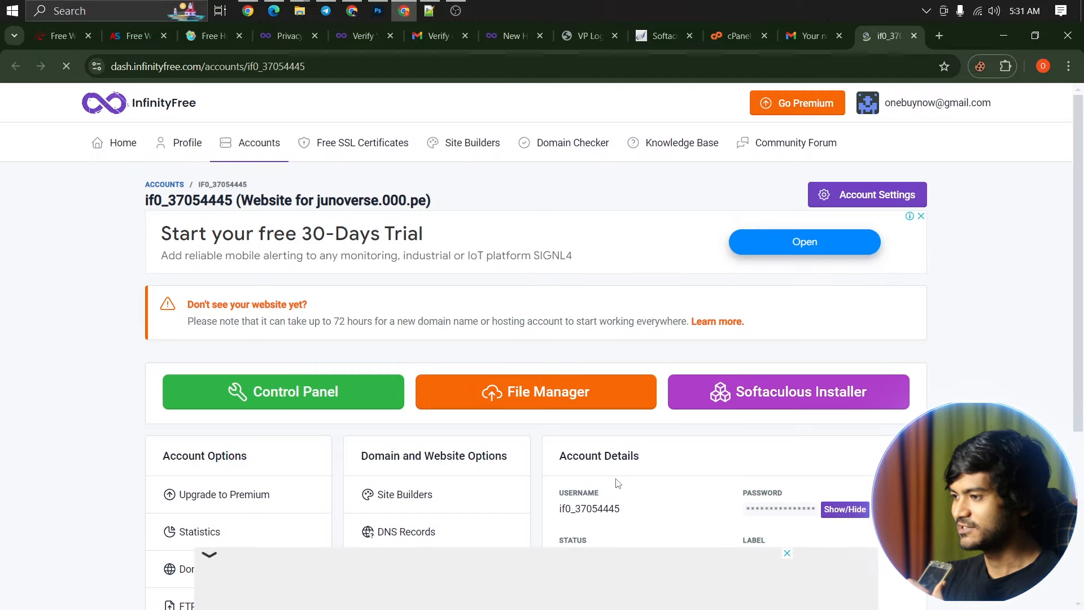
scroll(616, 476, down, 4)
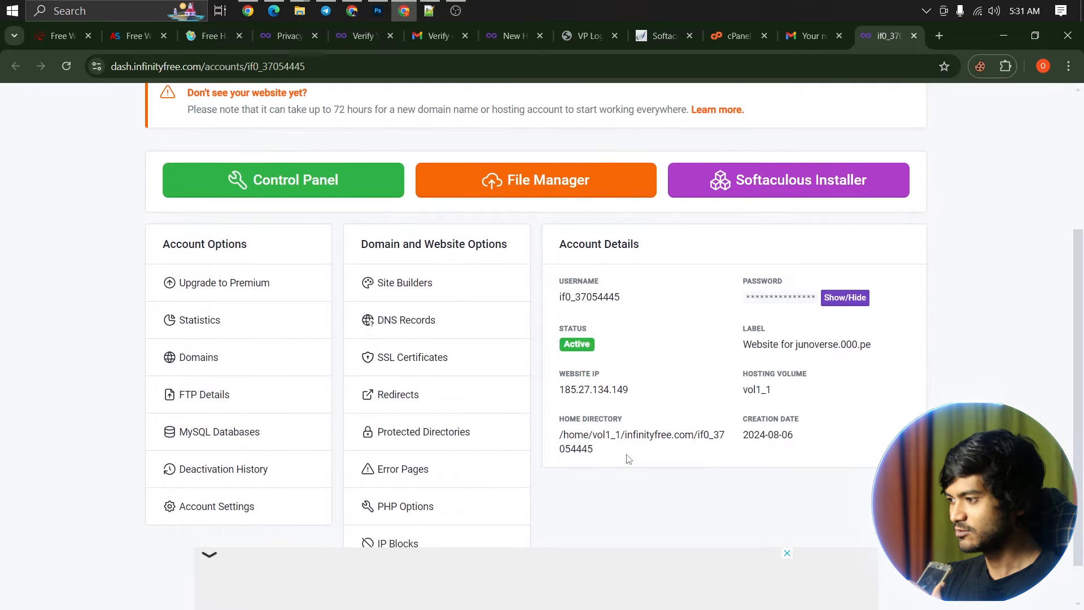
double_click(565, 294)
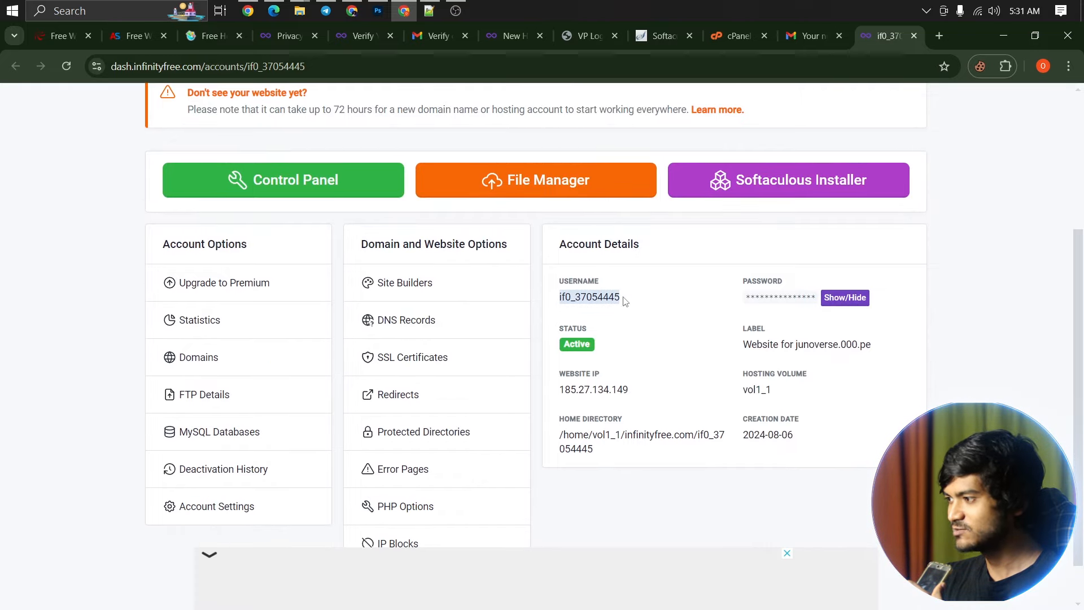
click(830, 300)
double_click(801, 297)
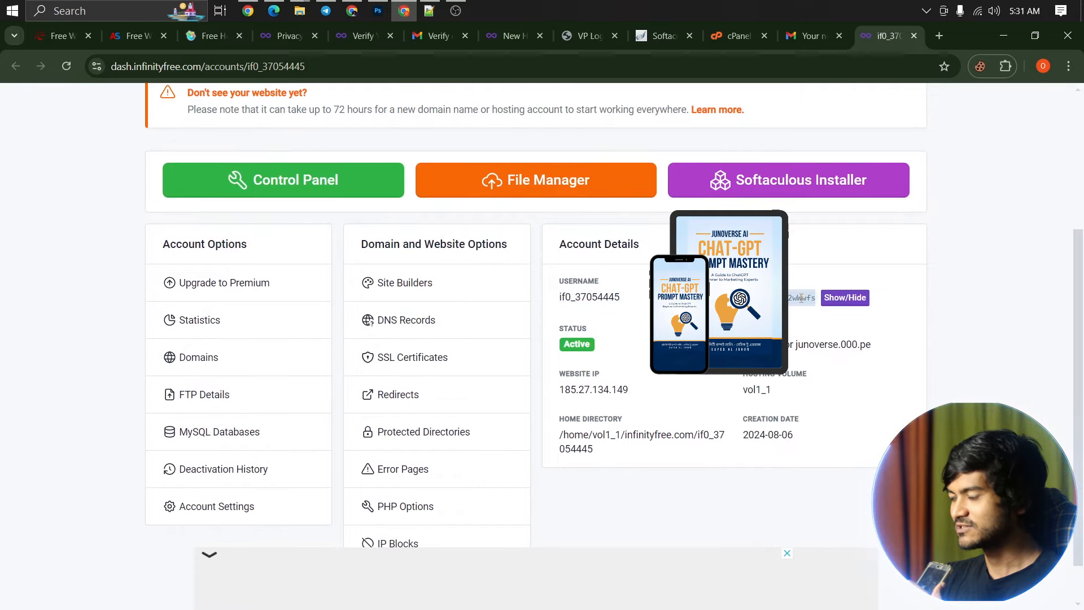
key(alt+Tab)
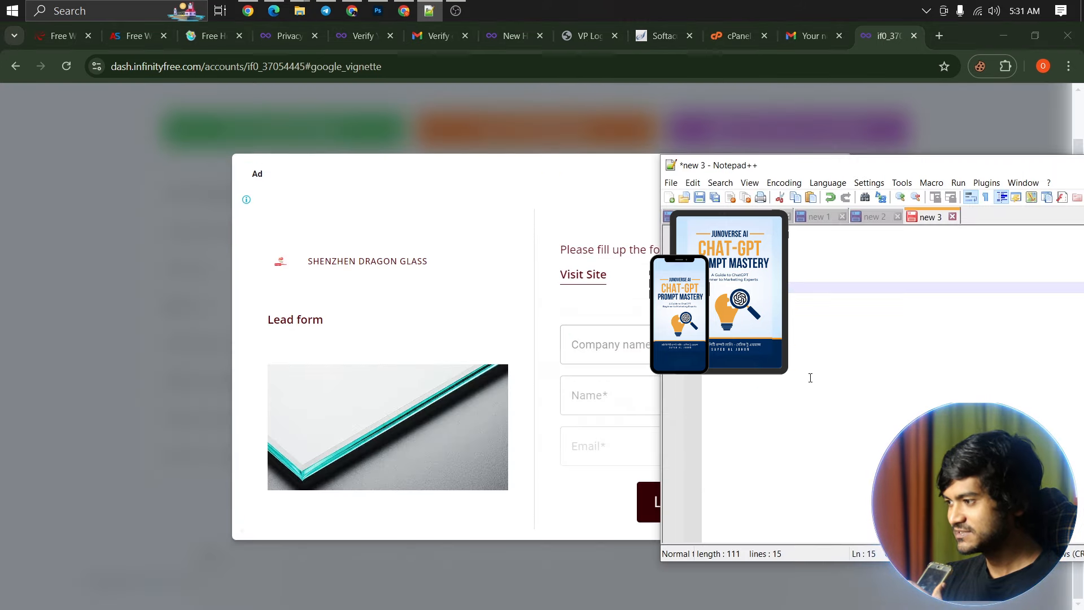
key(Return)
key(Return)
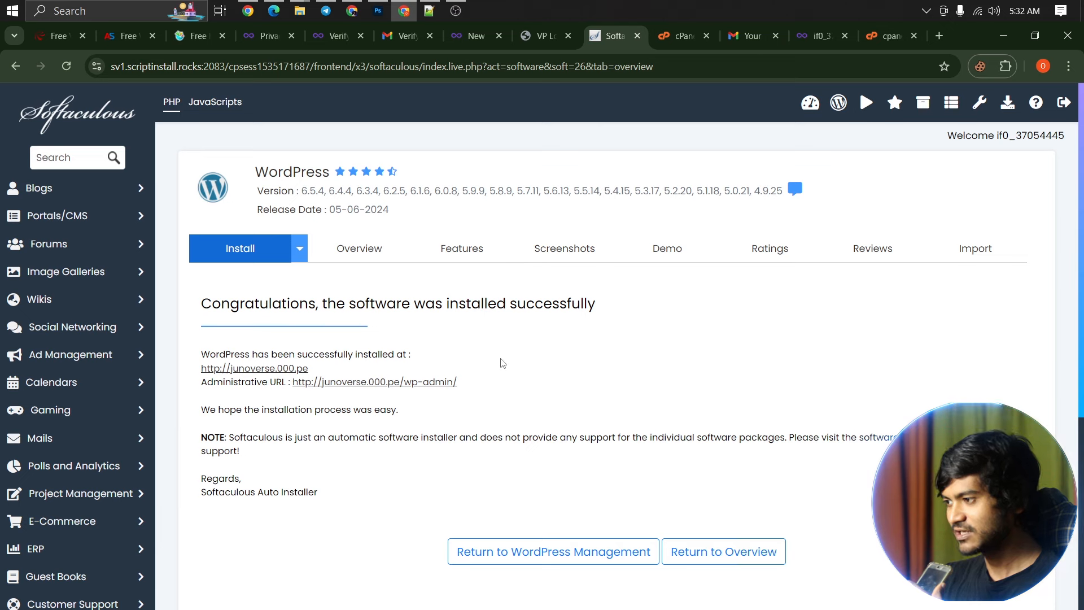
Copy the junoverse.000.pe/wp-admin address and log in to the WordPress dashboard
drag(480, 388, 293, 388)
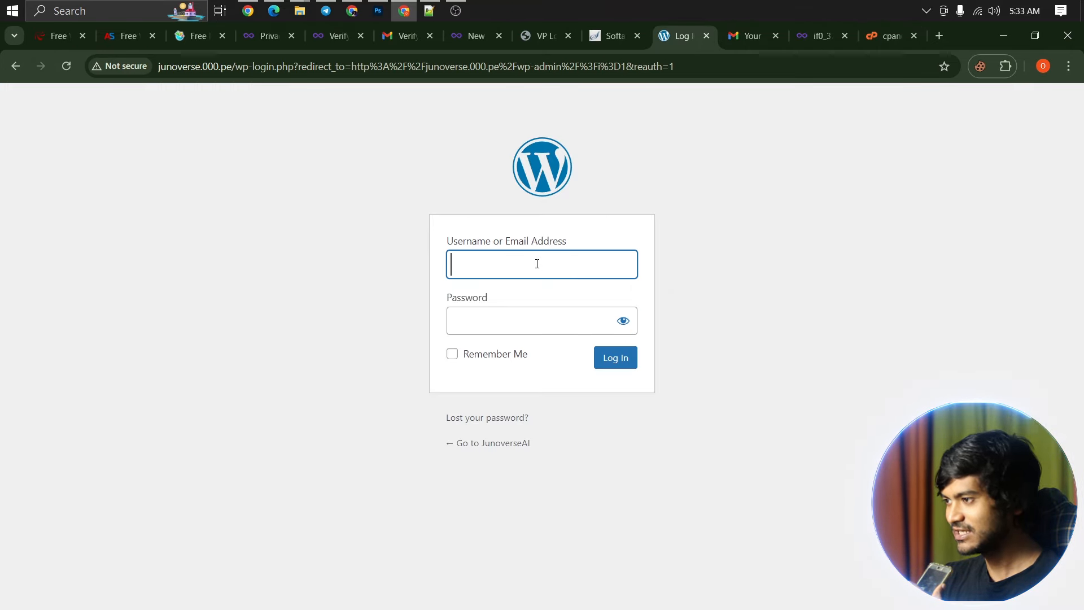
click(607, 359)
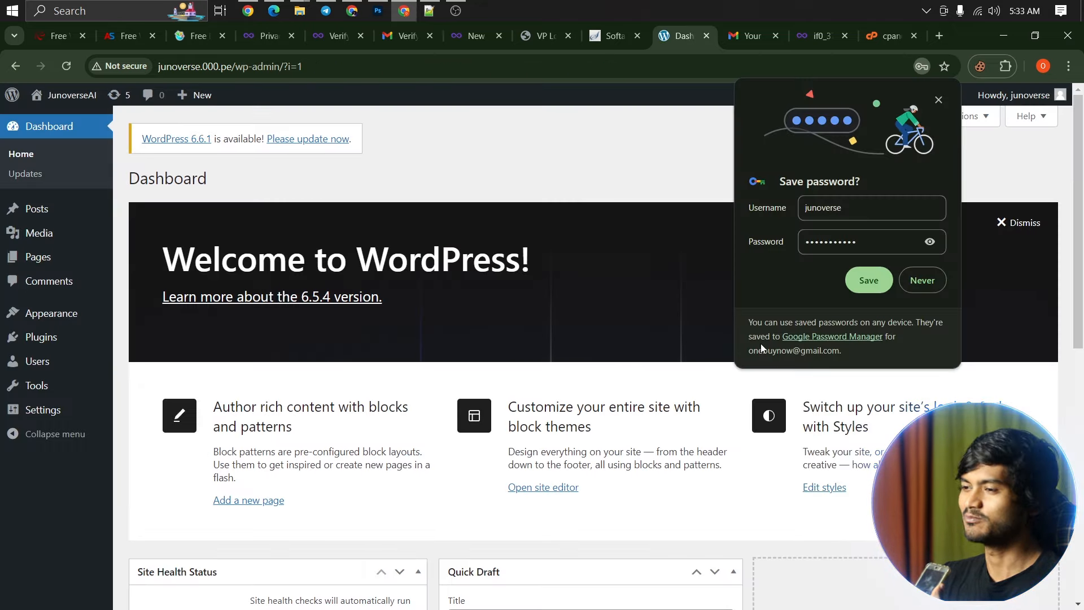
Save the WordPress login in Chrome and head to Appearance › Themes
click(880, 274)
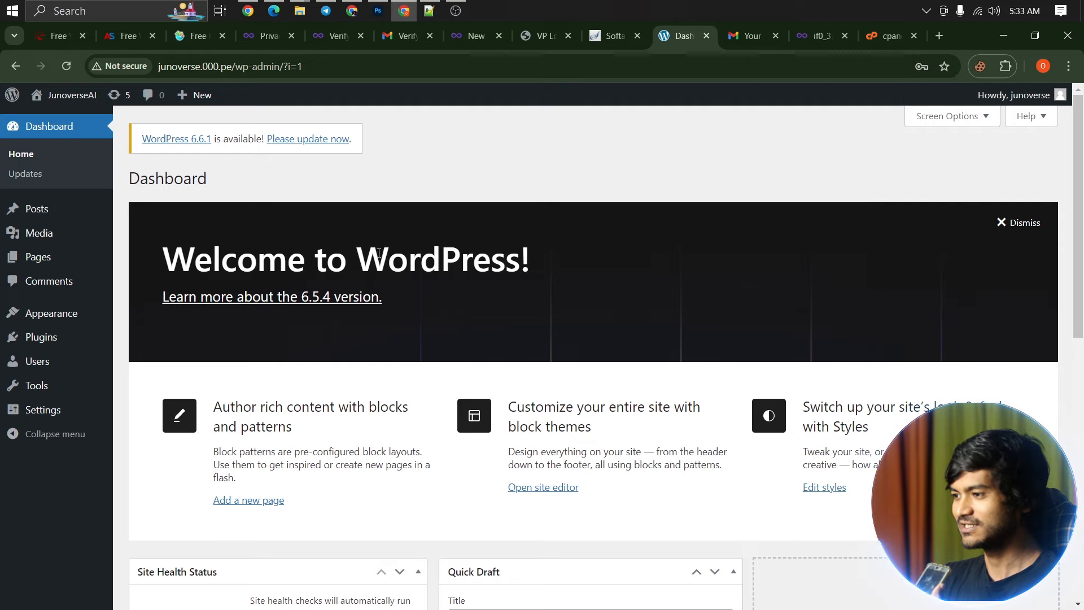
scroll(548, 268, down, 7)
scroll(543, 273, down, 2)
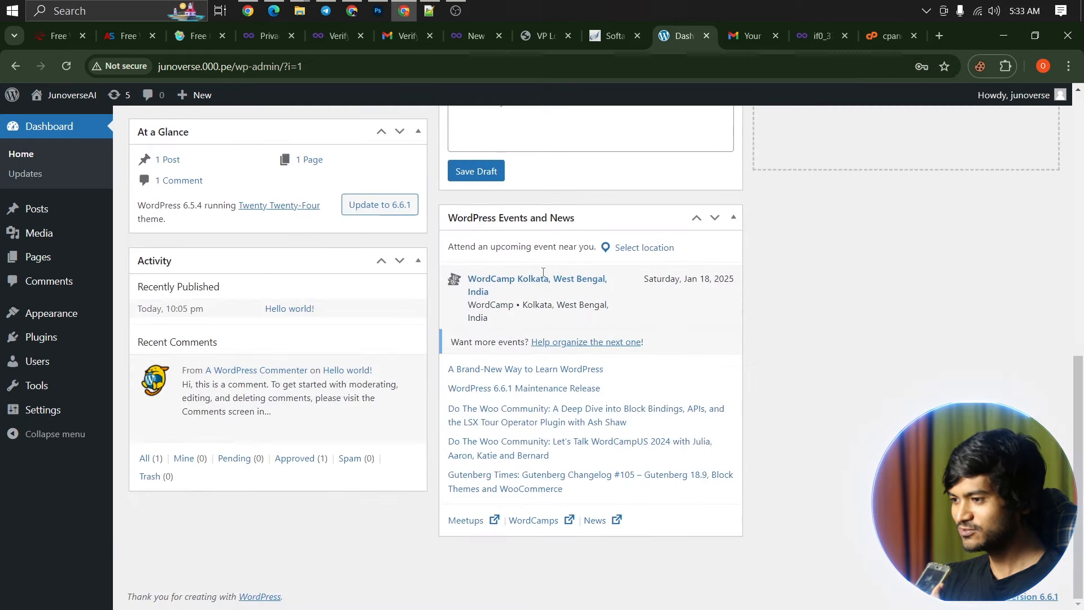
scroll(542, 274, up, 9)
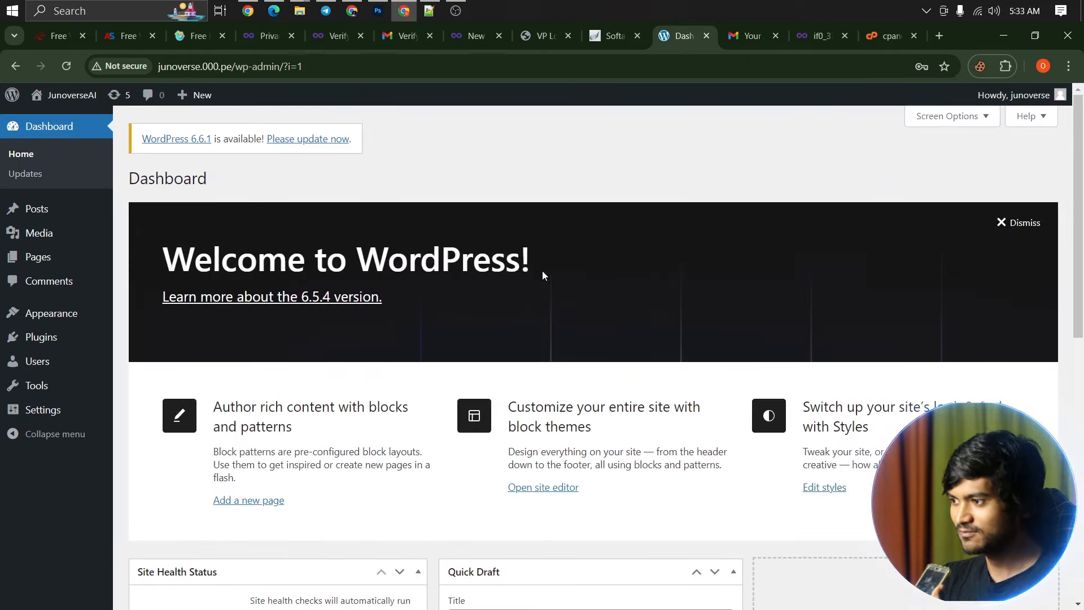
scroll(542, 270, down, 9)
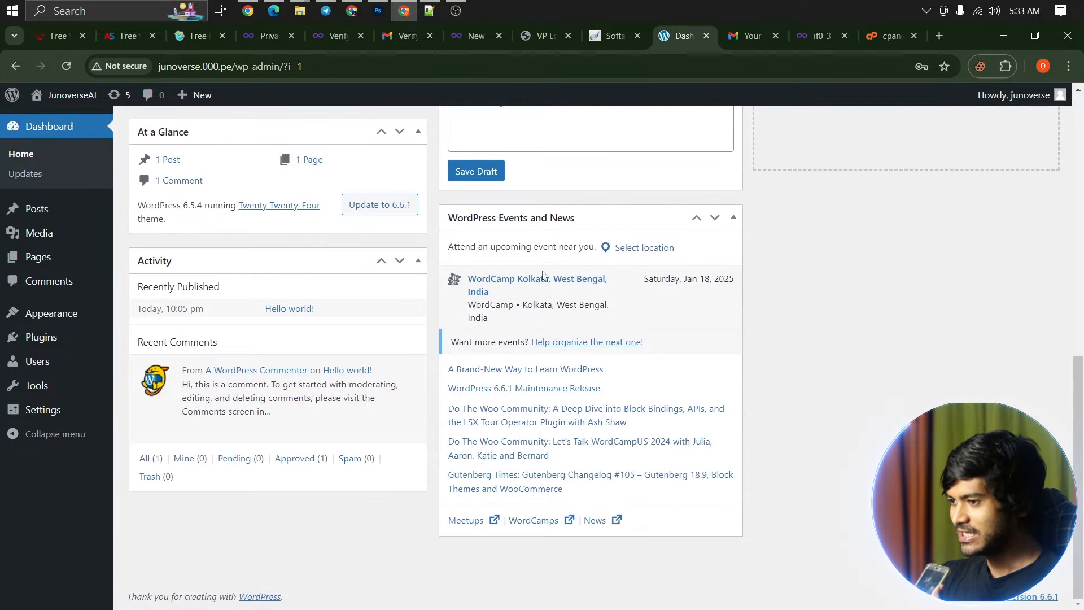
scroll(543, 275, up, 10)
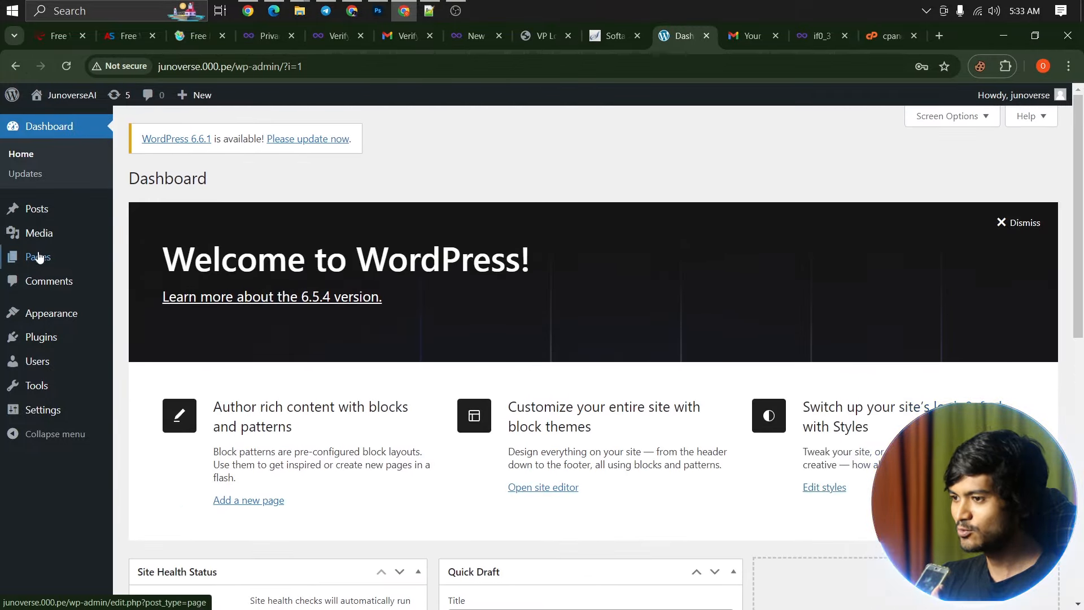
mouse_move(79, 304)
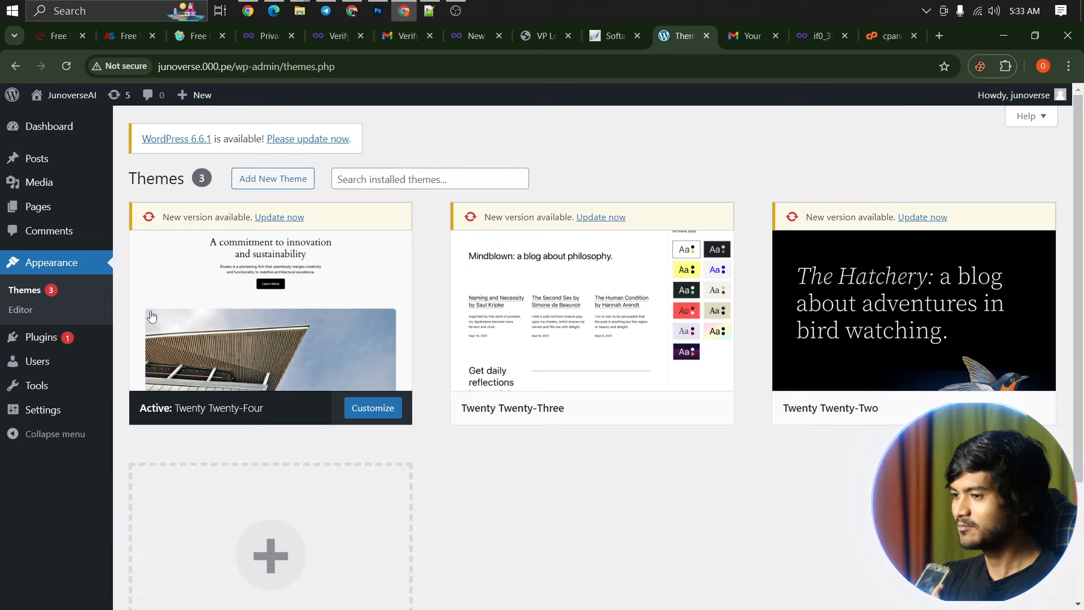
Open Add New Themes and scroll through the popular themes
mouse_move(179, 314)
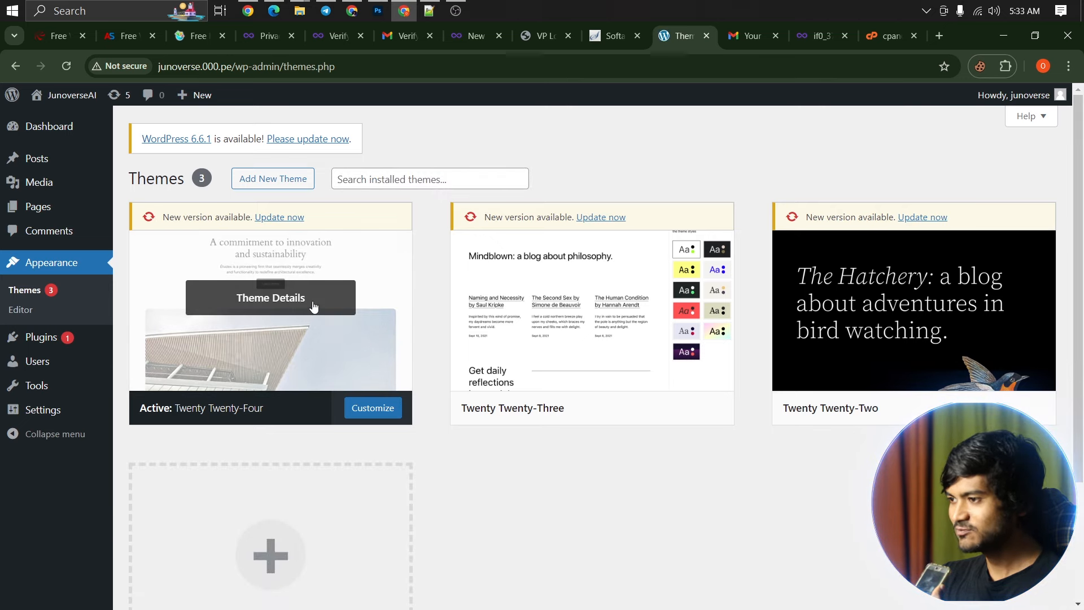
scroll(514, 288, down, 3)
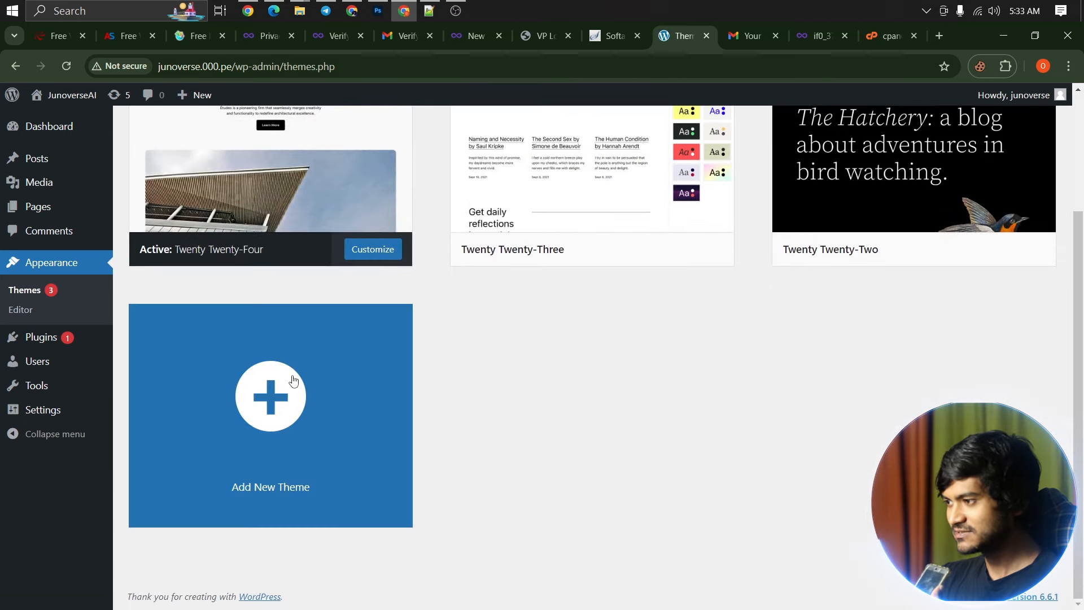
click(294, 380)
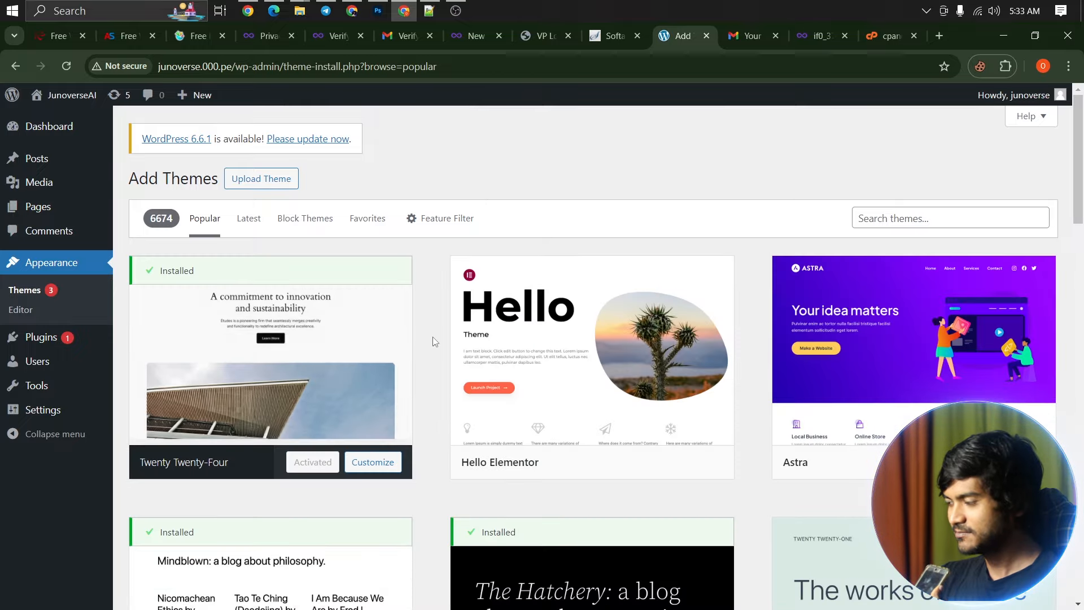
scroll(838, 356, down, 5)
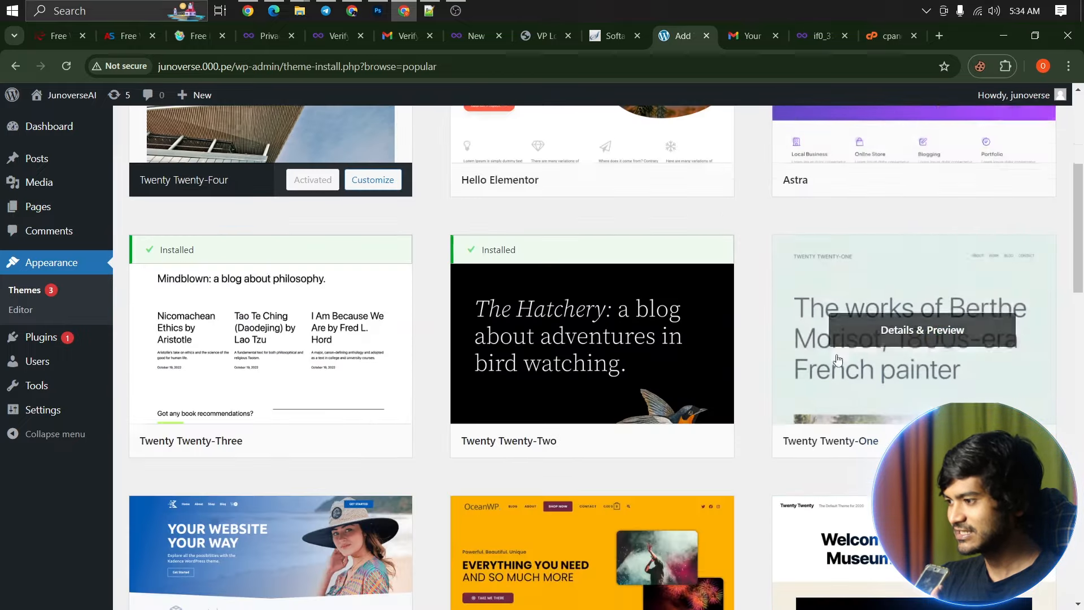
scroll(316, 359, down, 5)
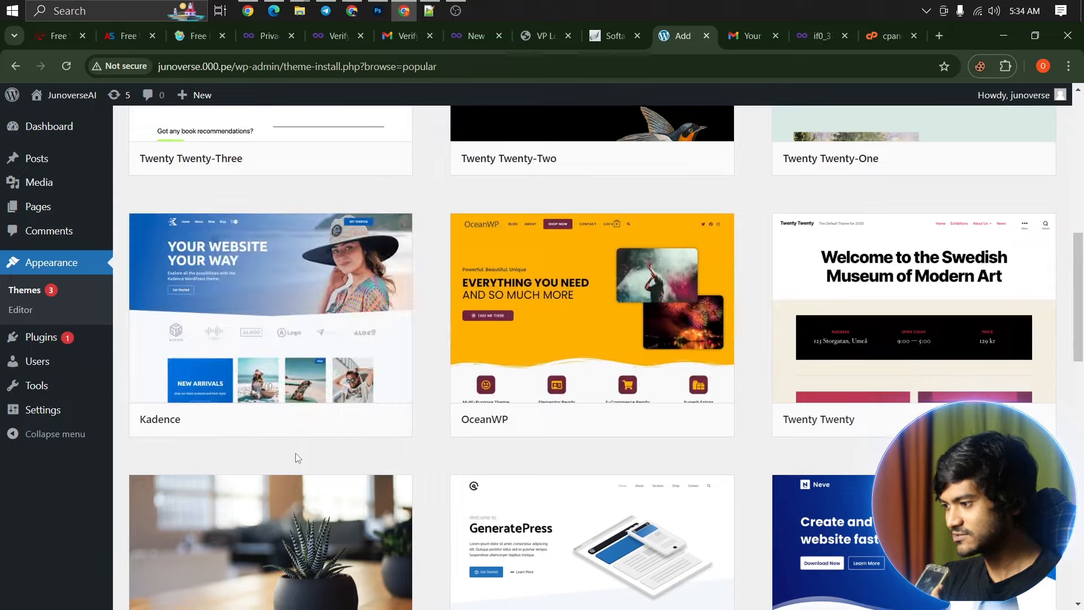
scroll(299, 457, down, 5)
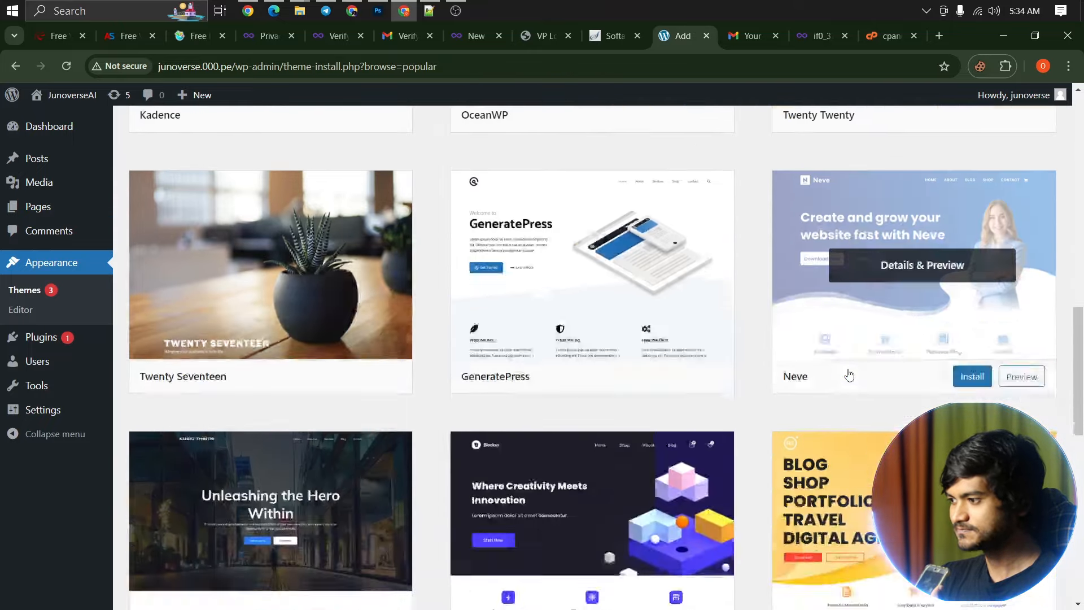
scroll(849, 375, down, 4)
scroll(288, 516, down, 2)
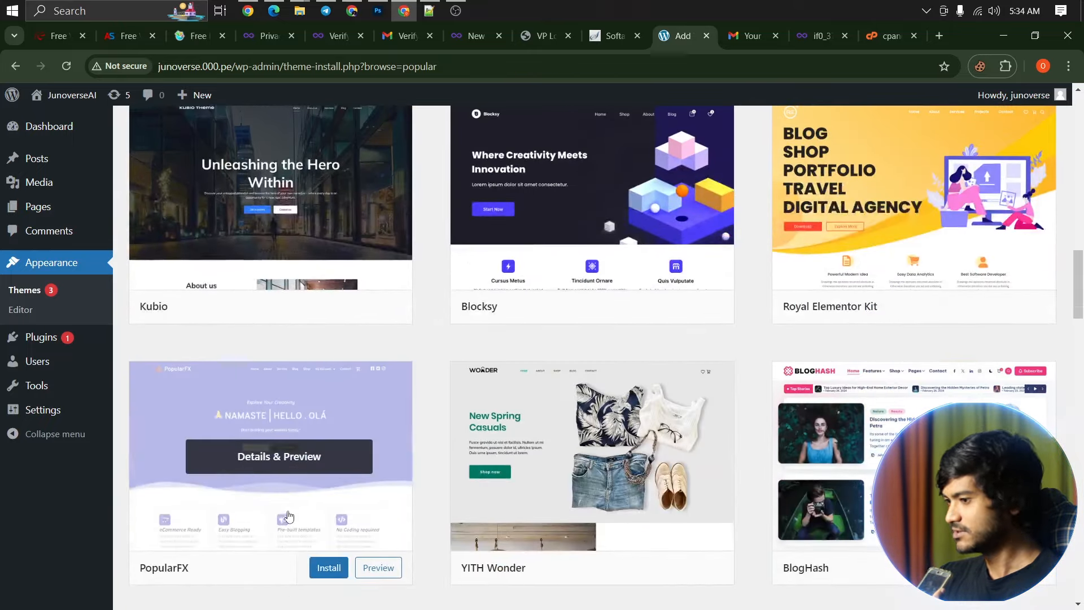
scroll(564, 542, down, 4)
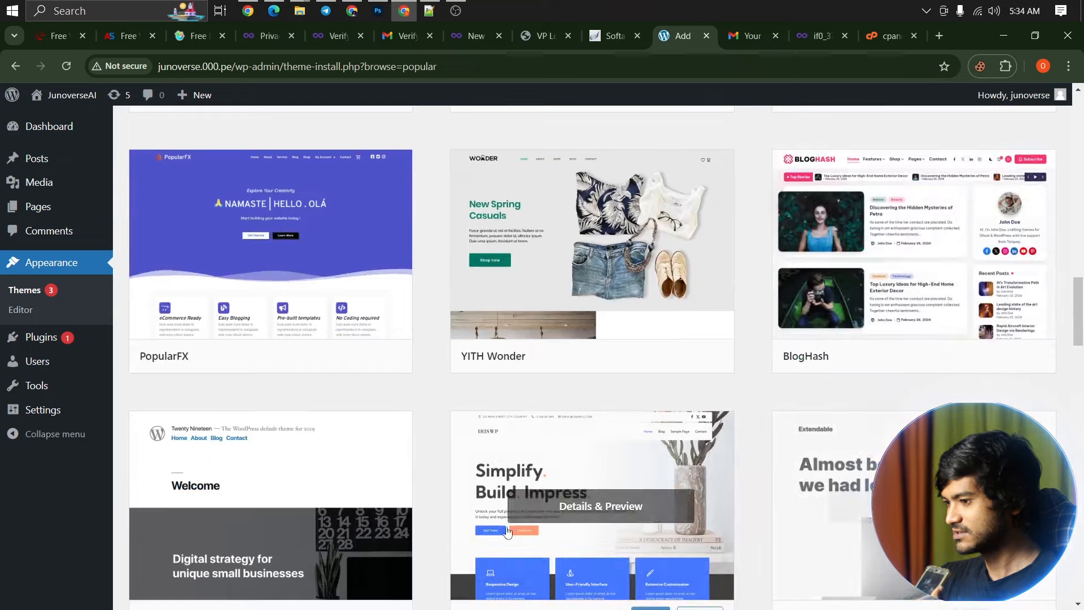
scroll(267, 509, up, 15)
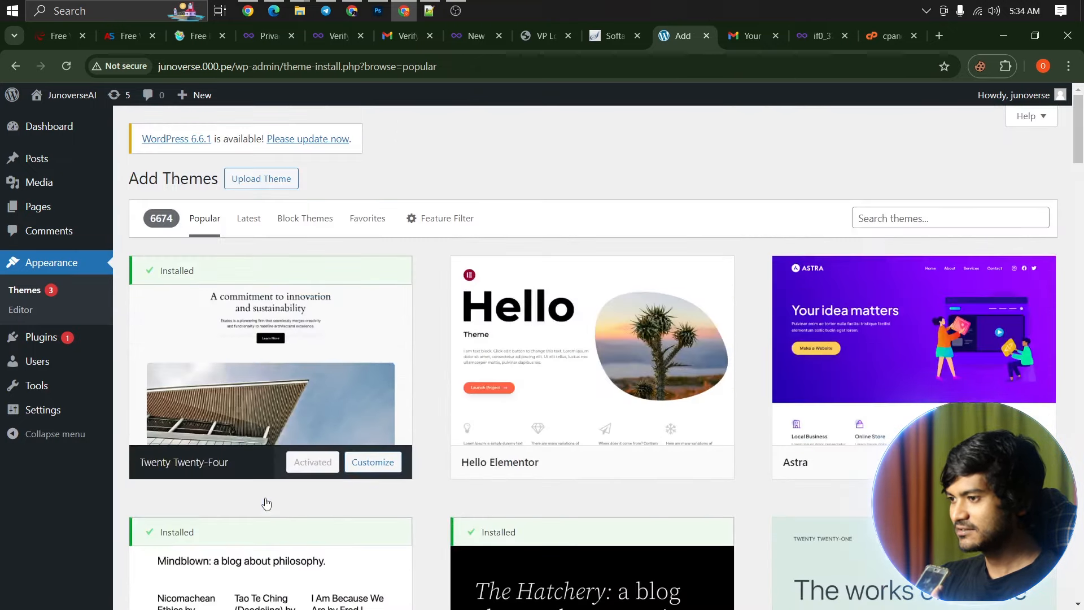
Browse the Block Themes listing
click(300, 224)
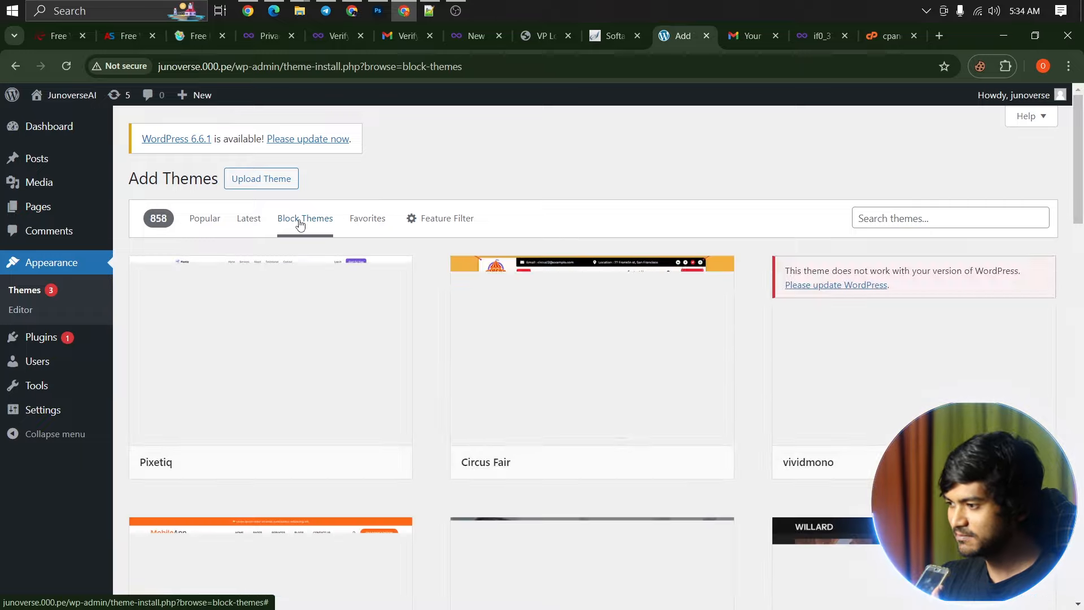
scroll(434, 263, down, 9)
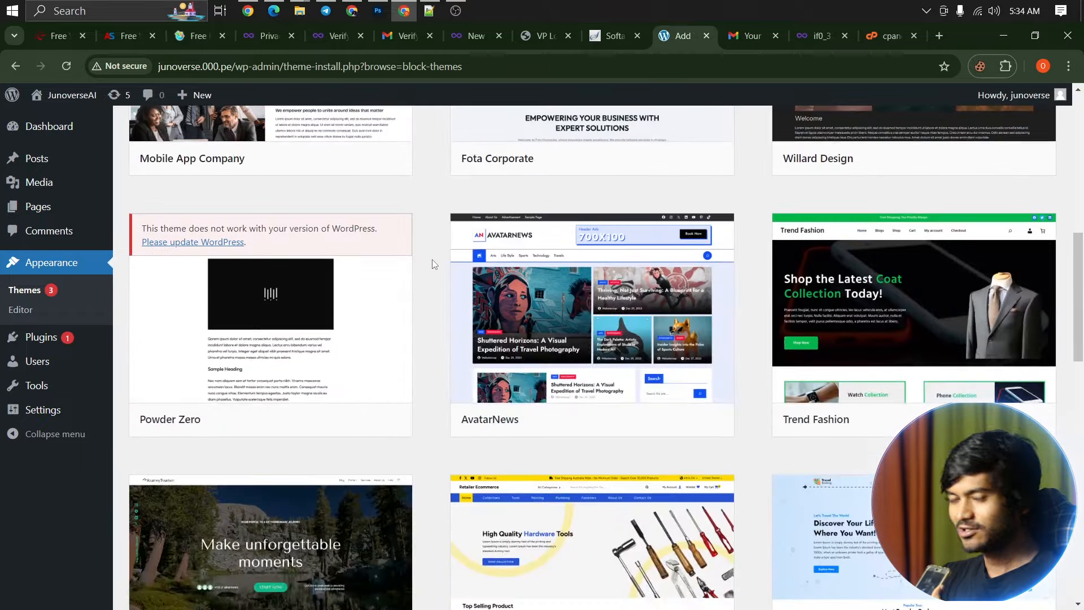
scroll(433, 263, down, 5)
scroll(433, 264, down, 5)
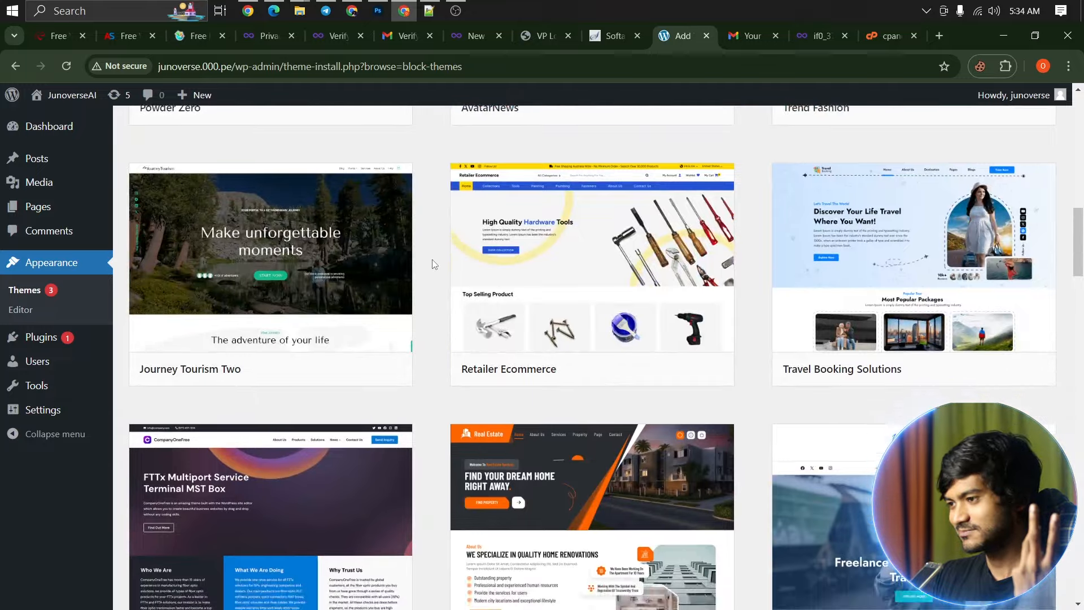
scroll(435, 263, down, 5)
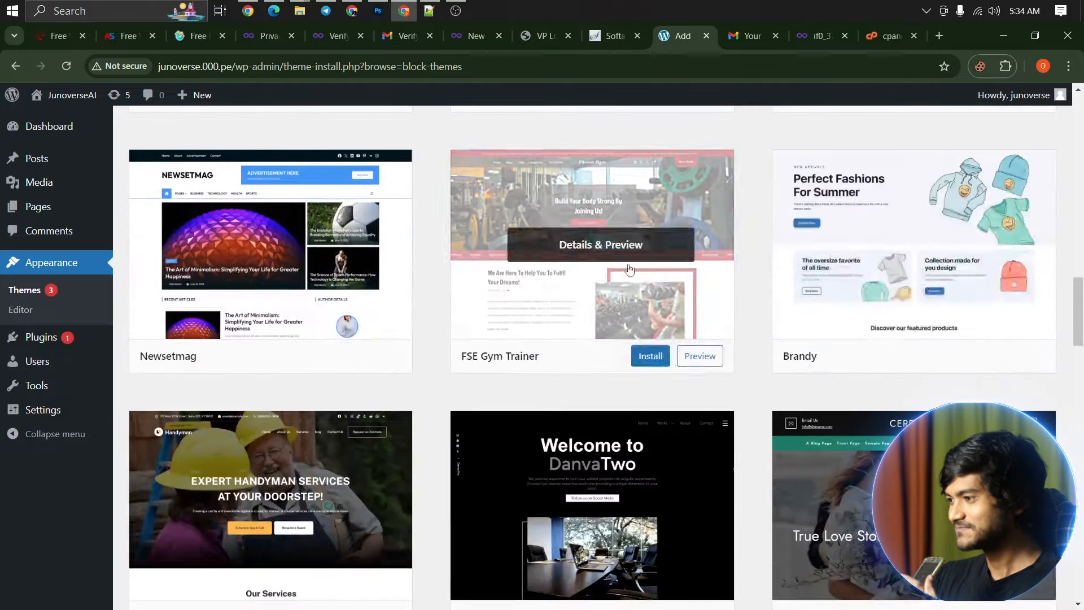
scroll(658, 428, down, 5)
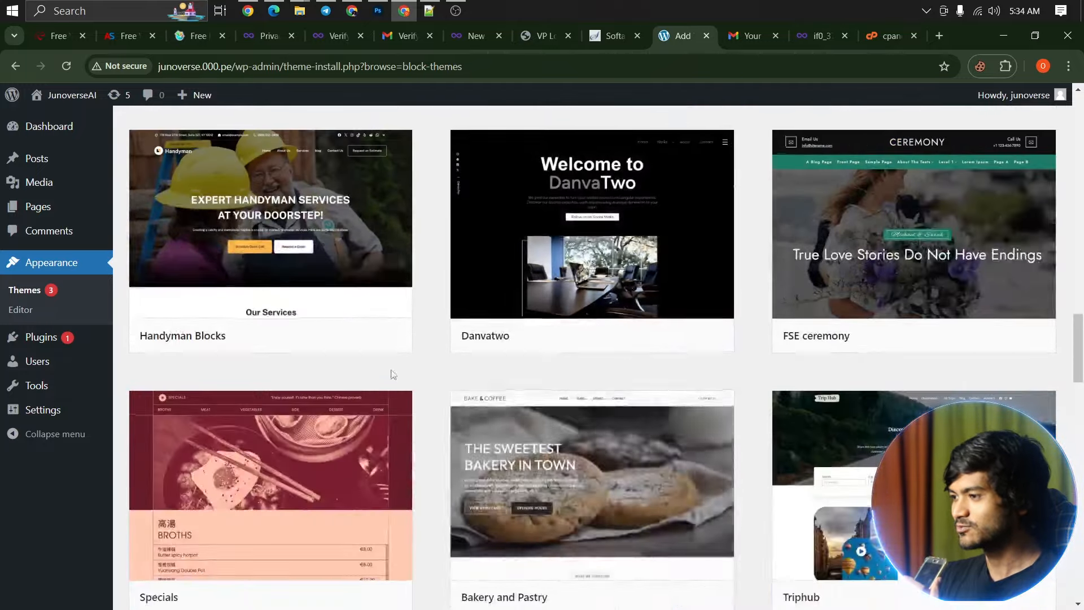
scroll(391, 373, up, 20)
scroll(390, 371, up, 3)
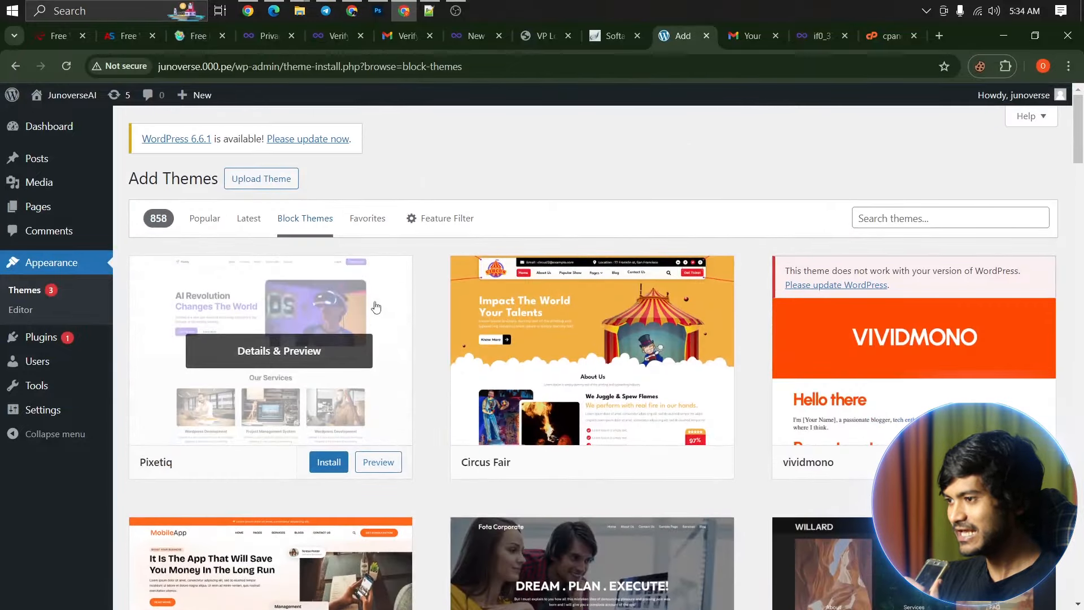
Switch to Latest and open the Upload Theme panel for a .zip theme
click(259, 220)
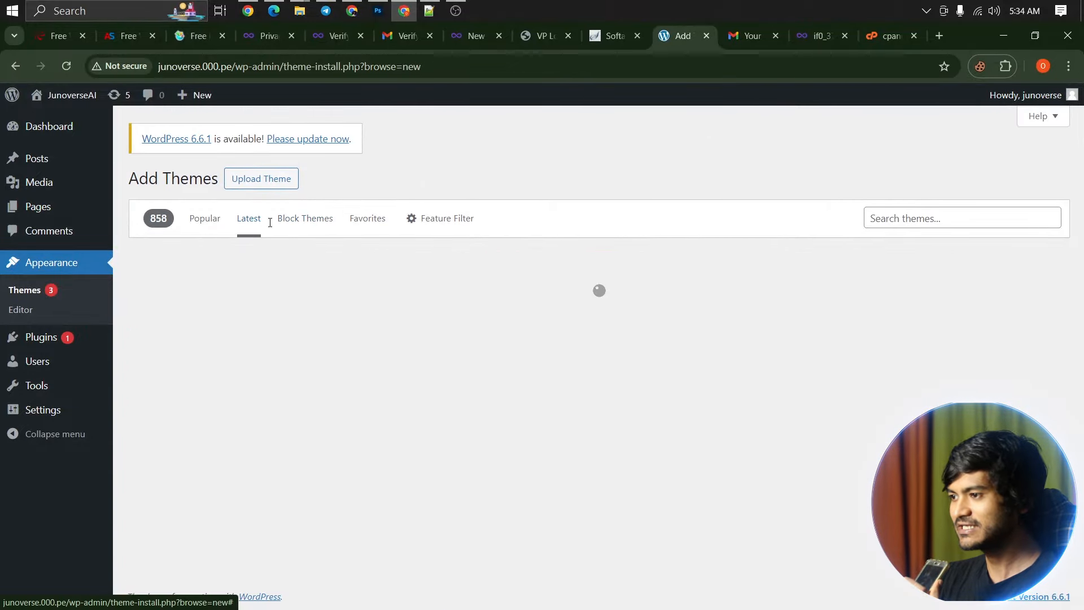
click(270, 181)
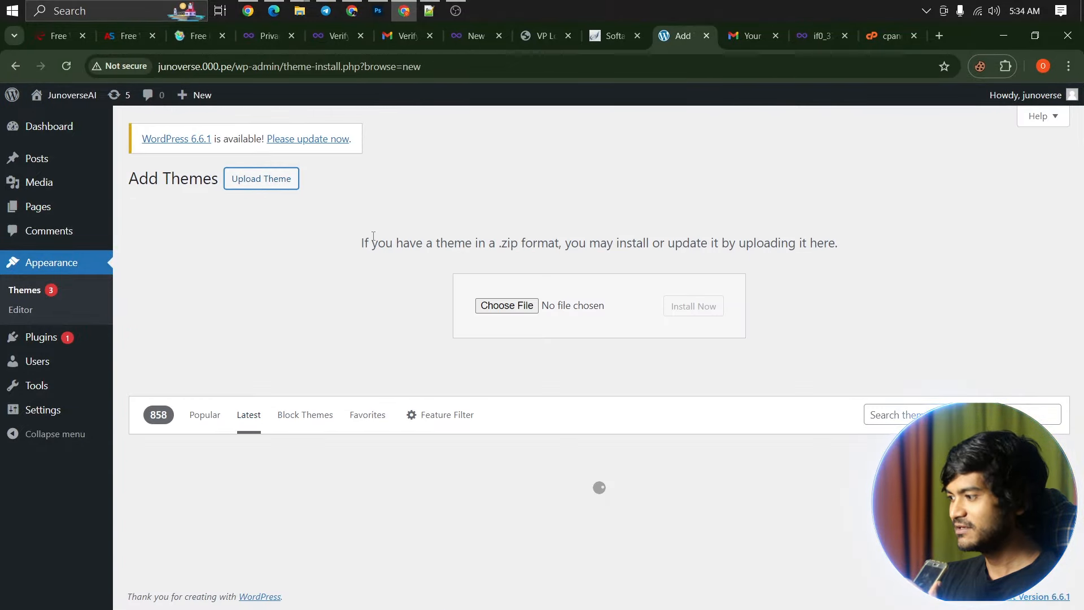
drag(358, 242, 793, 243)
click(806, 243)
drag(473, 243, 598, 242)
click(616, 237)
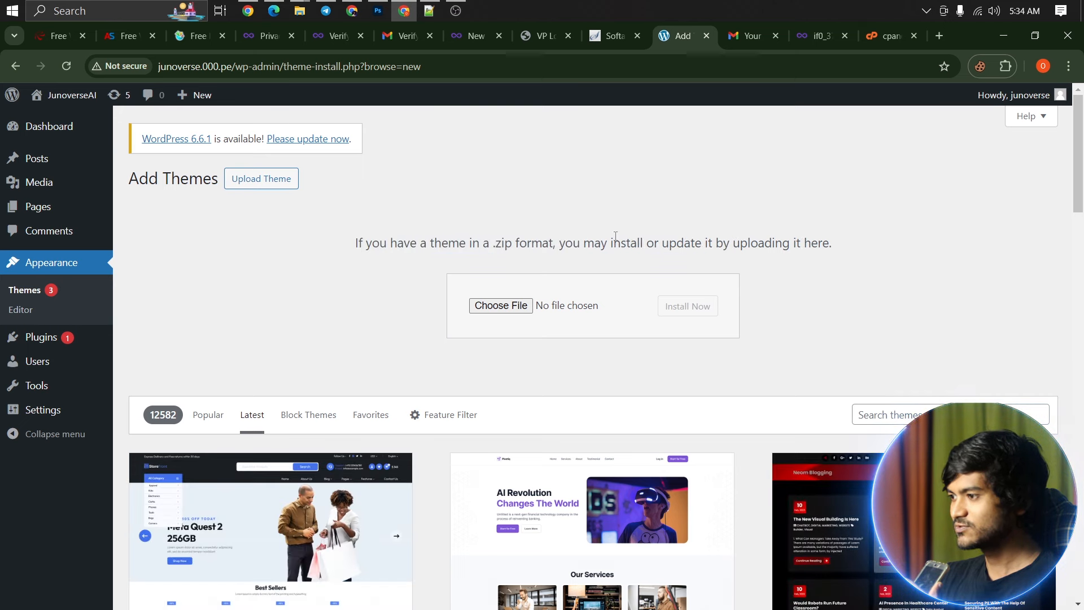
click(941, 36)
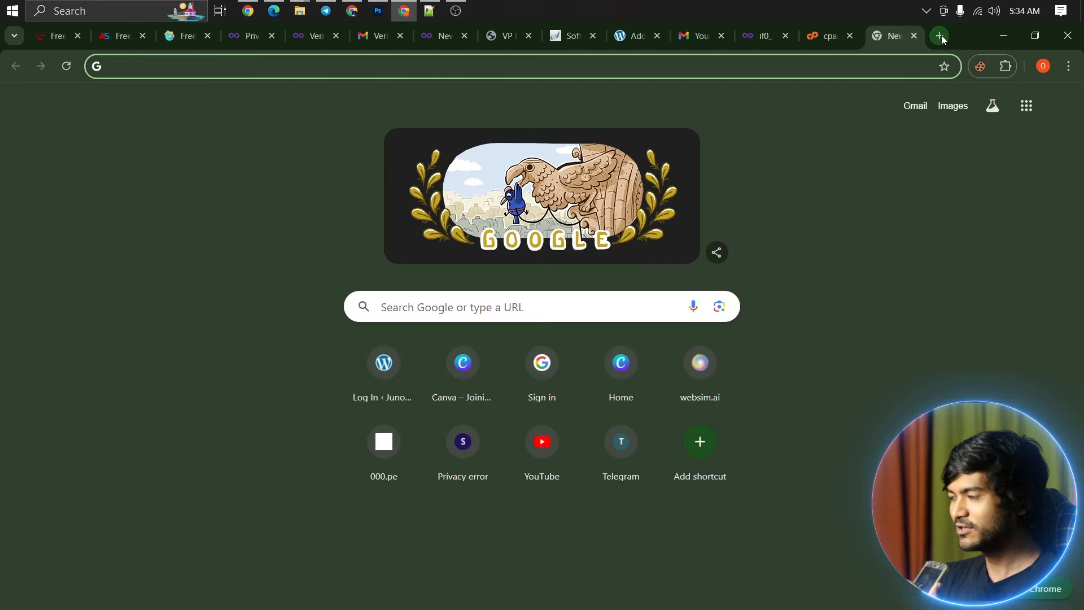
text(envato wordpress themes)
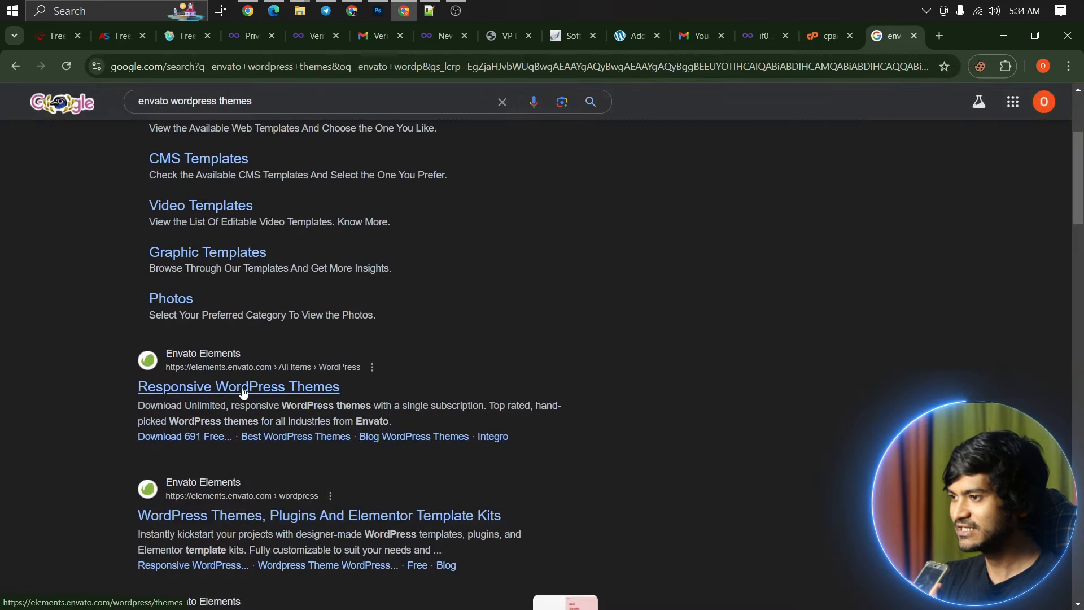
click(243, 394)
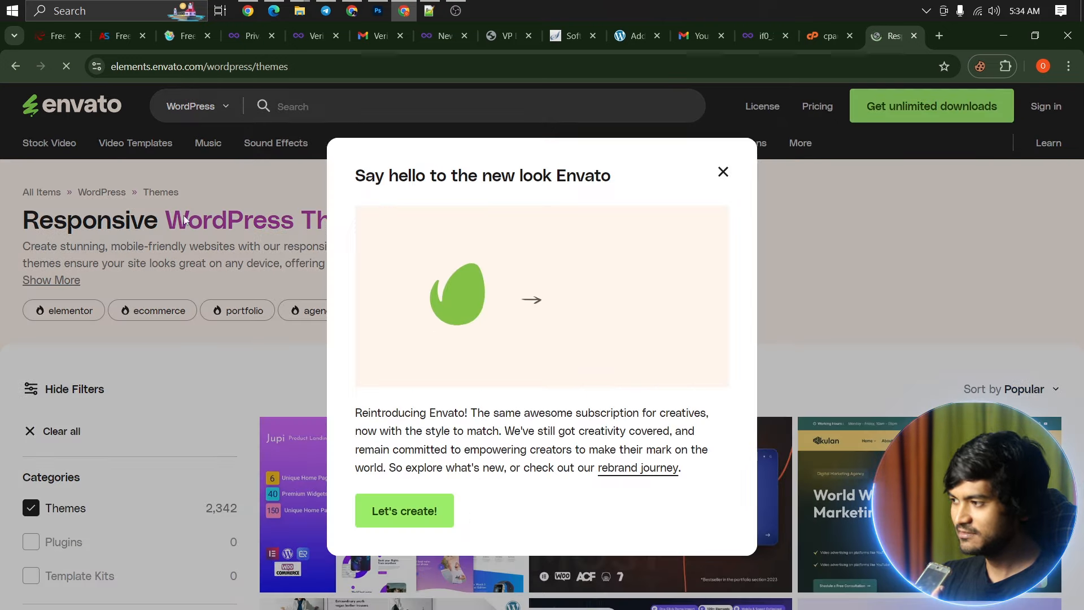
click(723, 172)
click(206, 108)
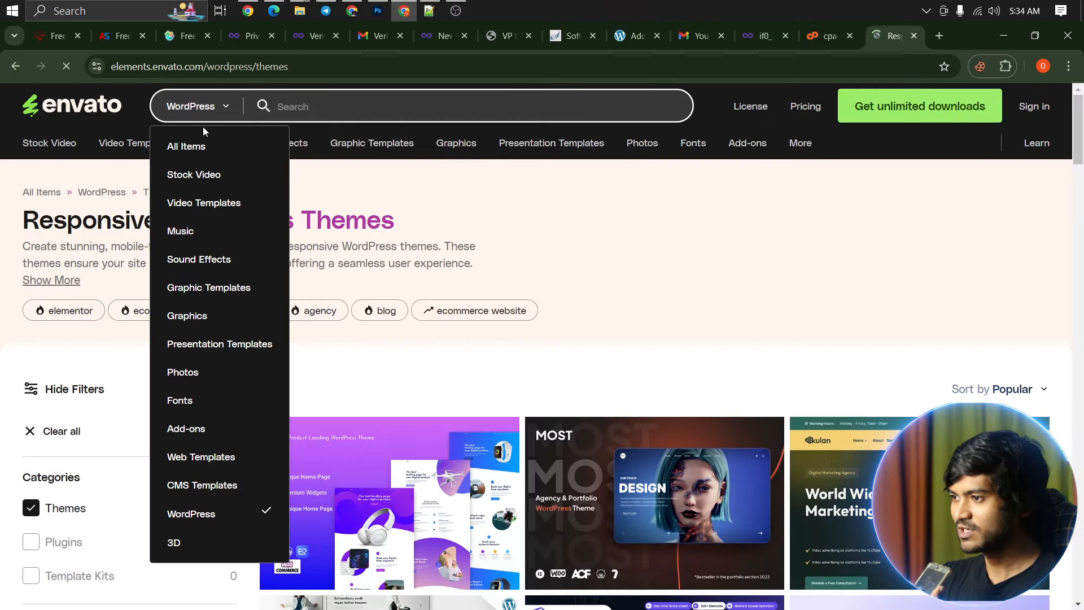
click(191, 517)
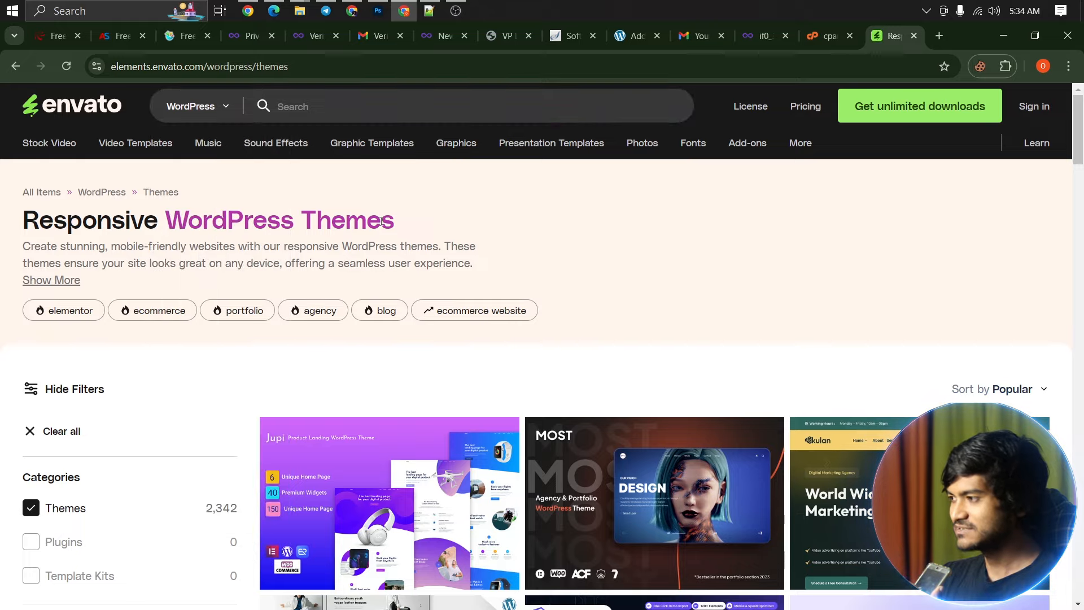
click(383, 107)
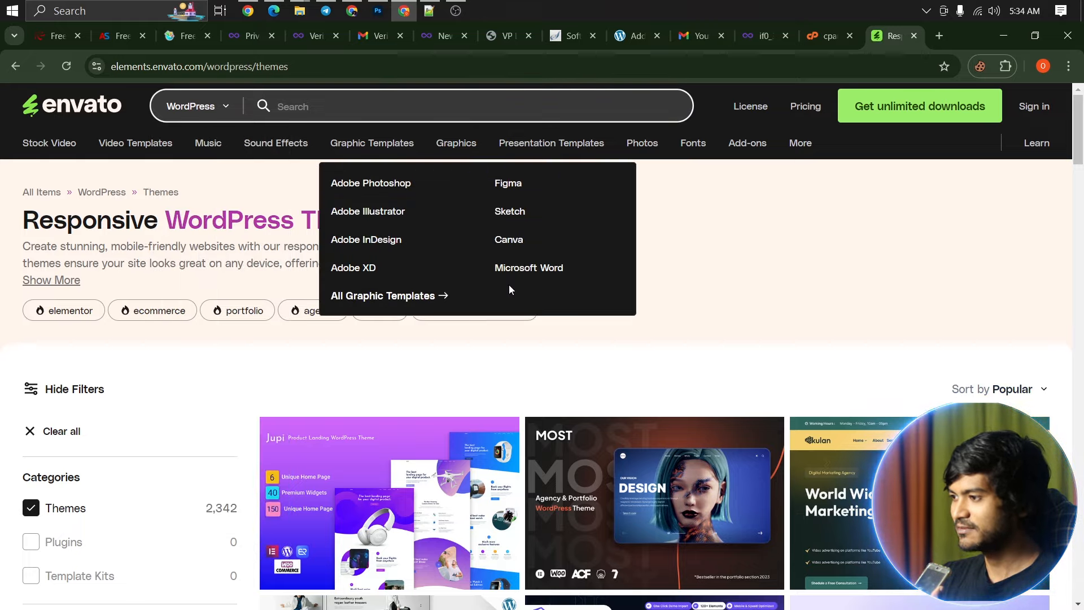
scroll(622, 299, down, 3)
scroll(658, 327, down, 3)
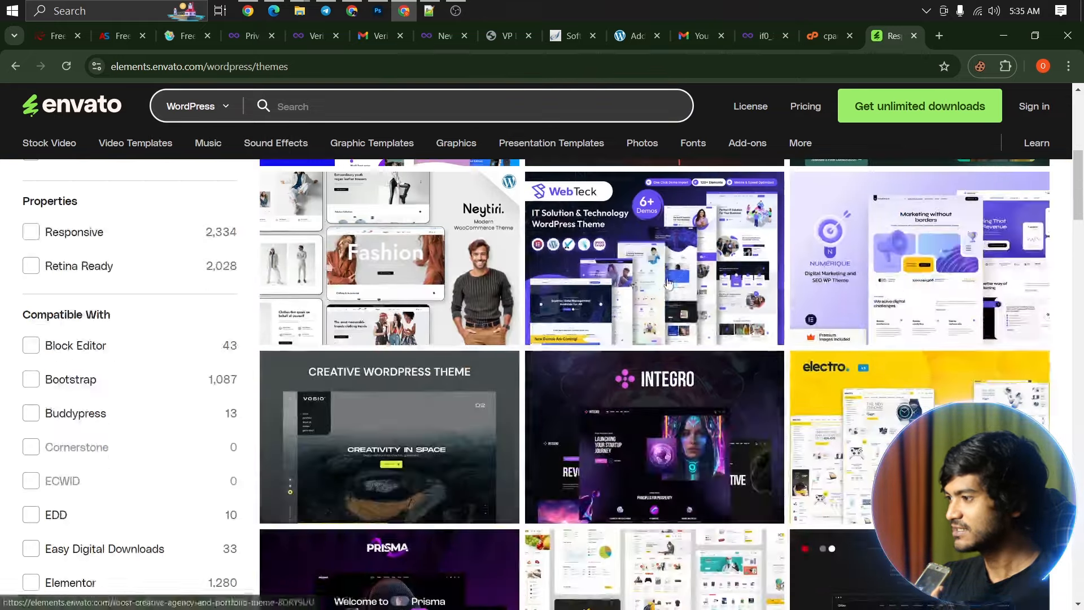
scroll(654, 356, down, 2)
scroll(655, 355, down, 5)
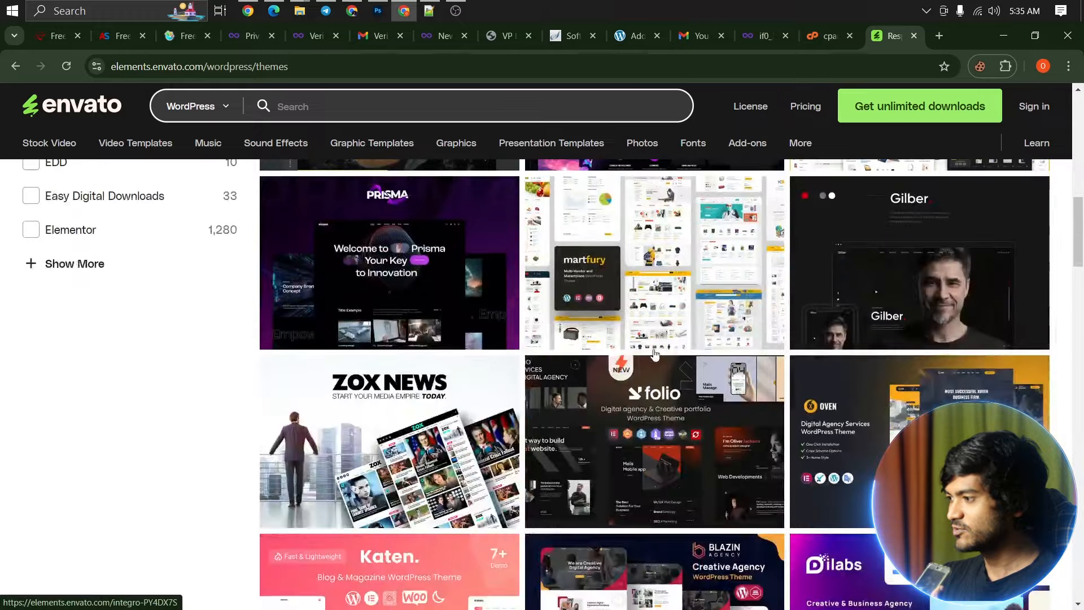
scroll(655, 354, down, 3)
scroll(655, 354, down, 9)
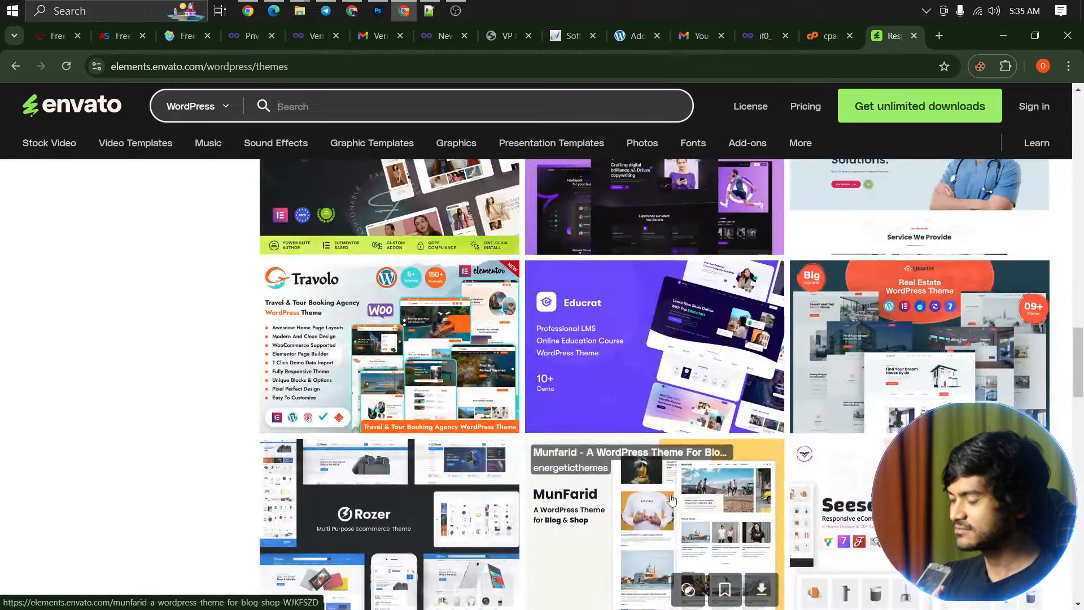
scroll(565, 497, down, 4)
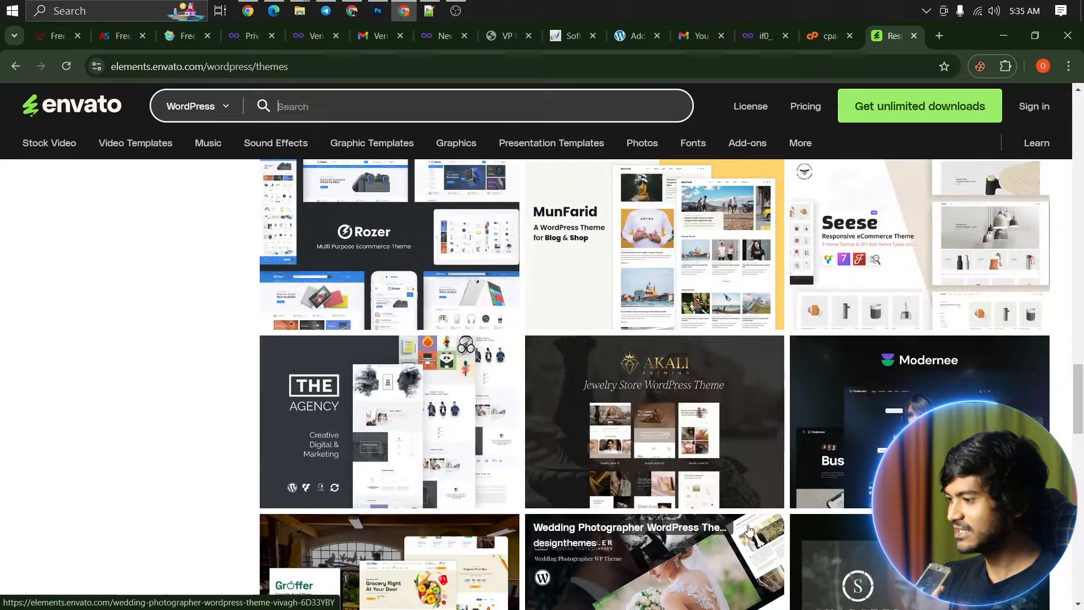
scroll(564, 519, down, 5)
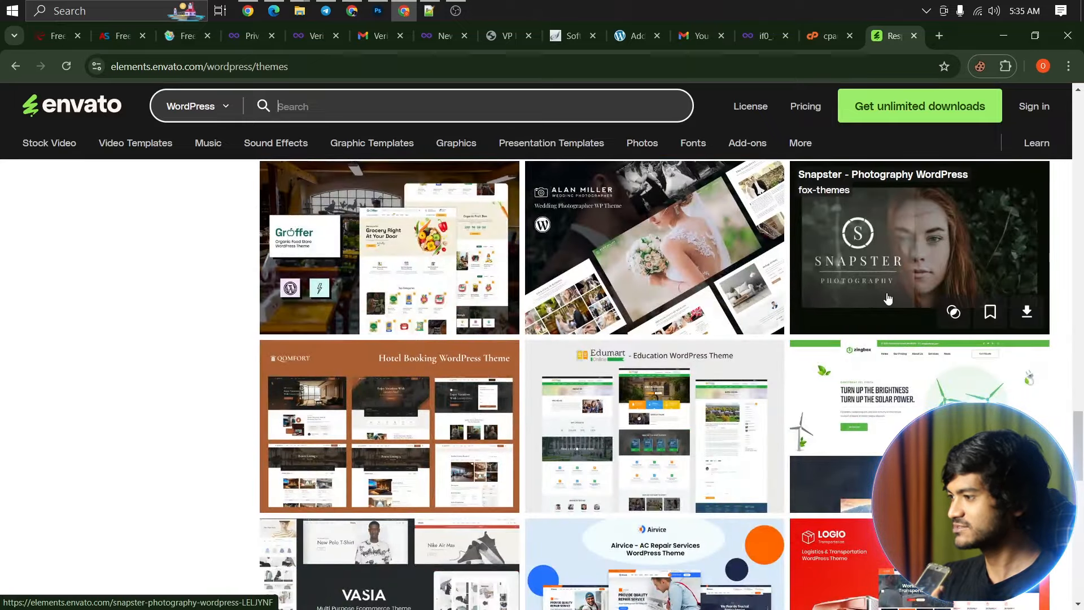
scroll(565, 418, down, 12)
scroll(511, 423, down, 6)
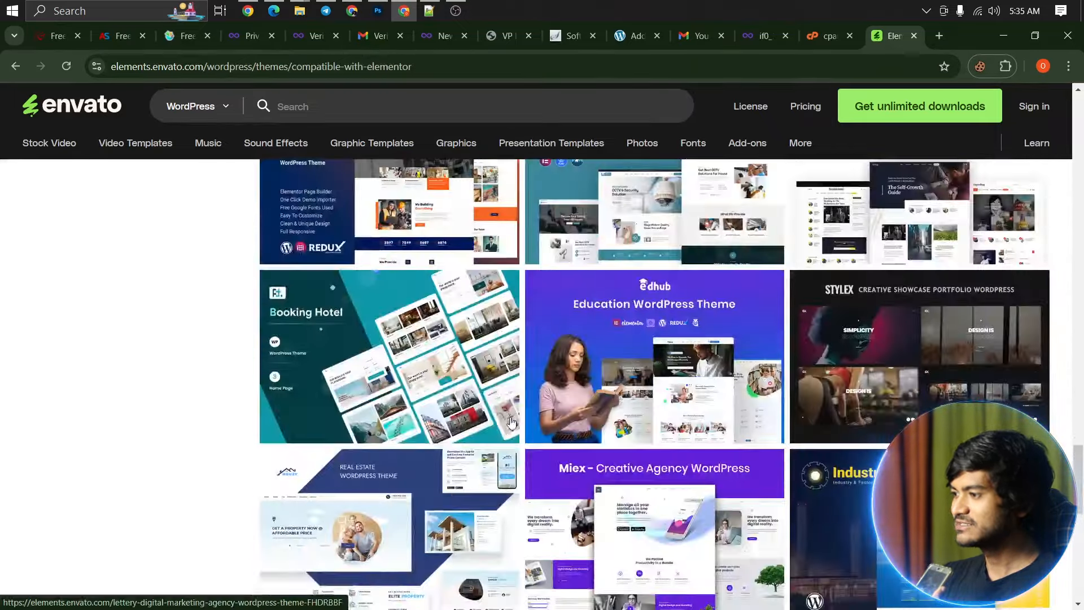
scroll(593, 350, up, 5)
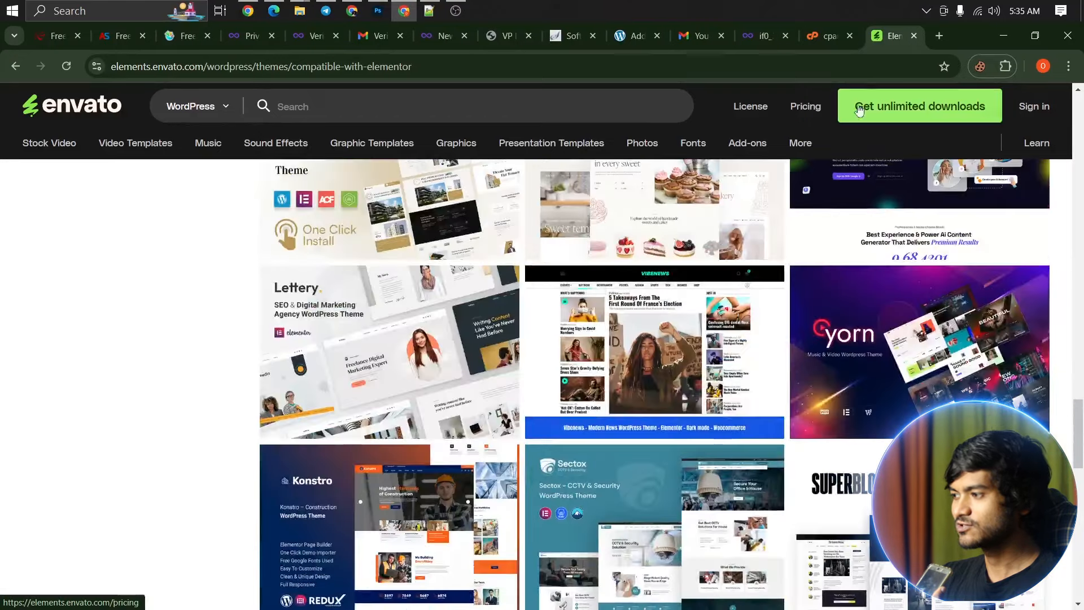
middle_click(878, 34)
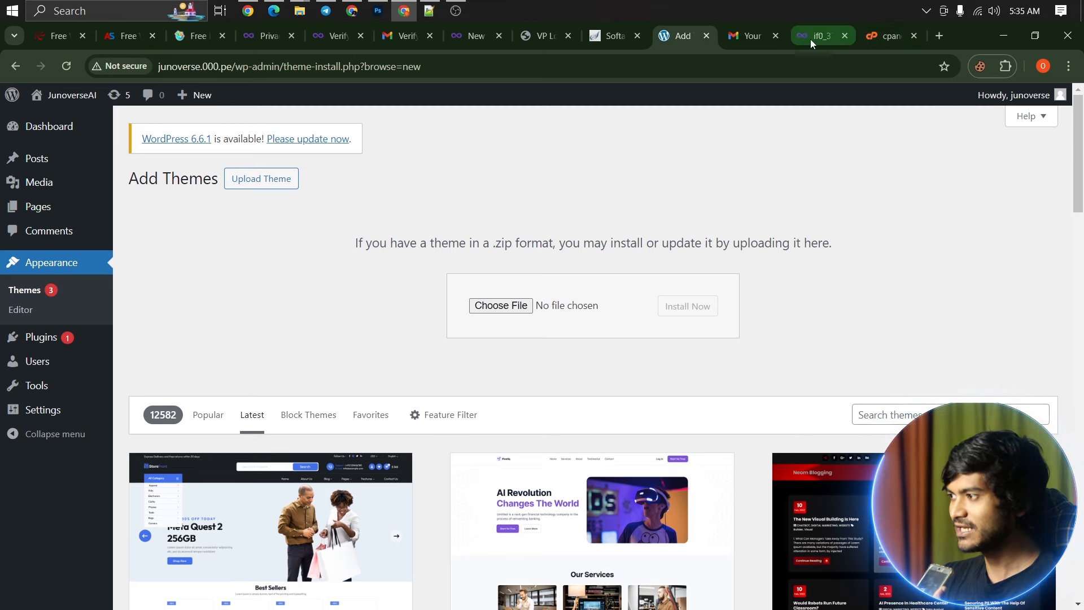
Search for Astra free templates and open the pasted Astra plugin download link in a new tab
click(940, 37)
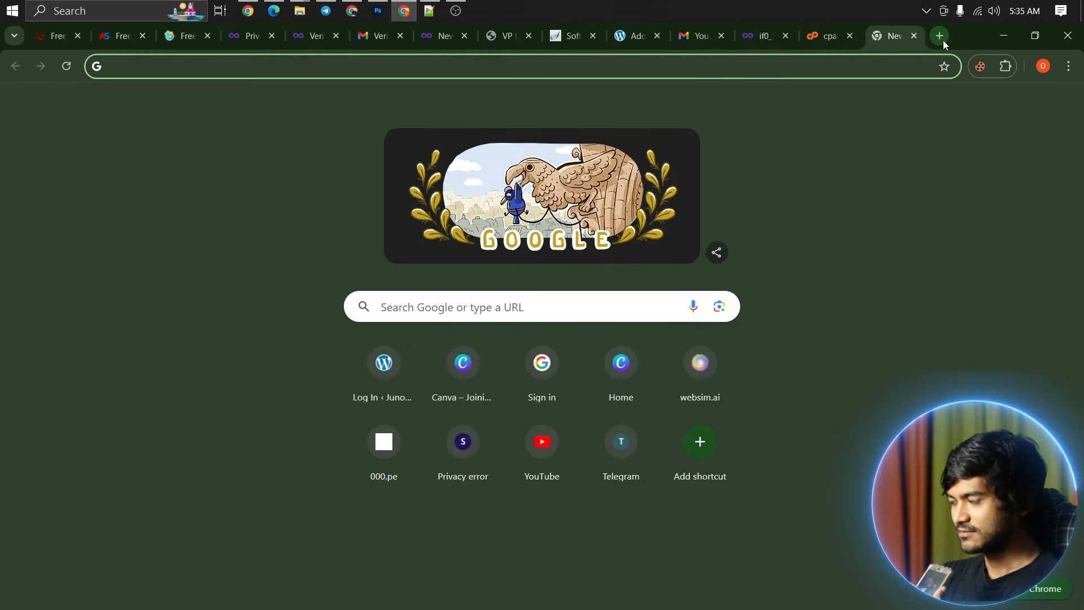
text(astra)
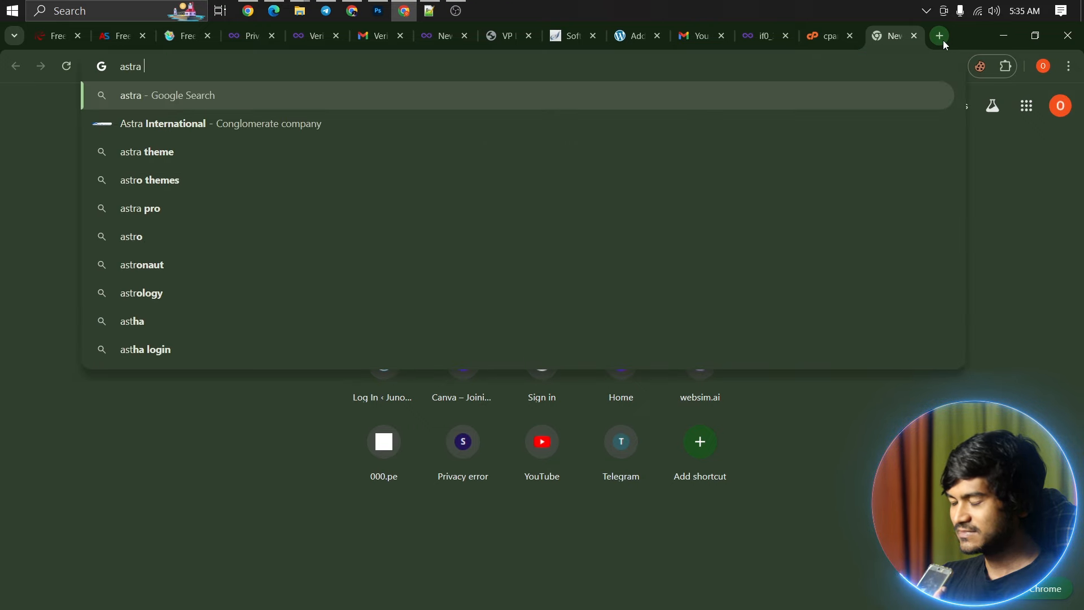
text( free)
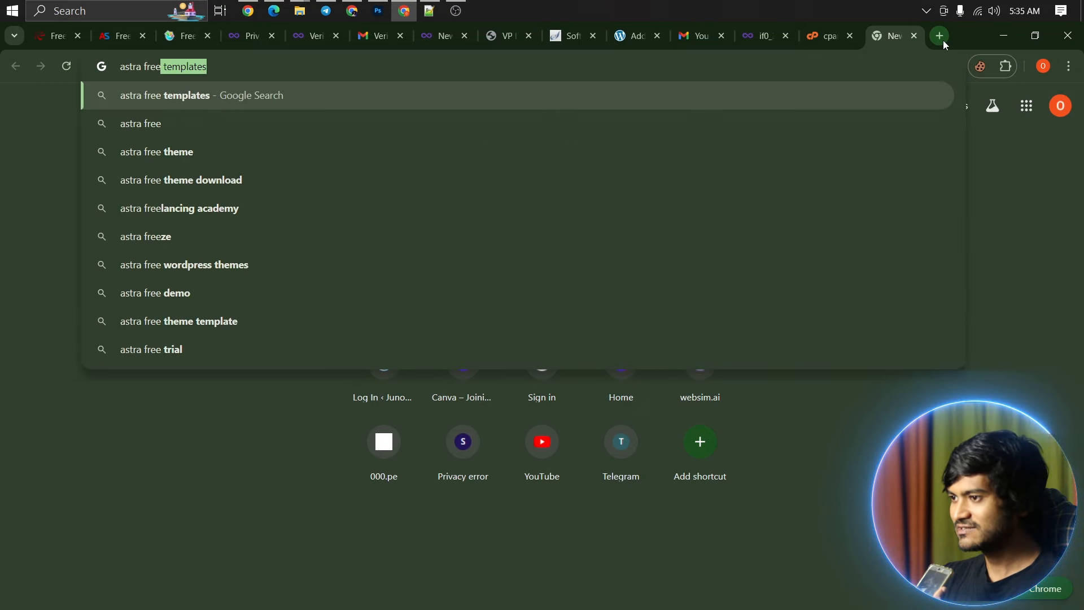
key(Return)
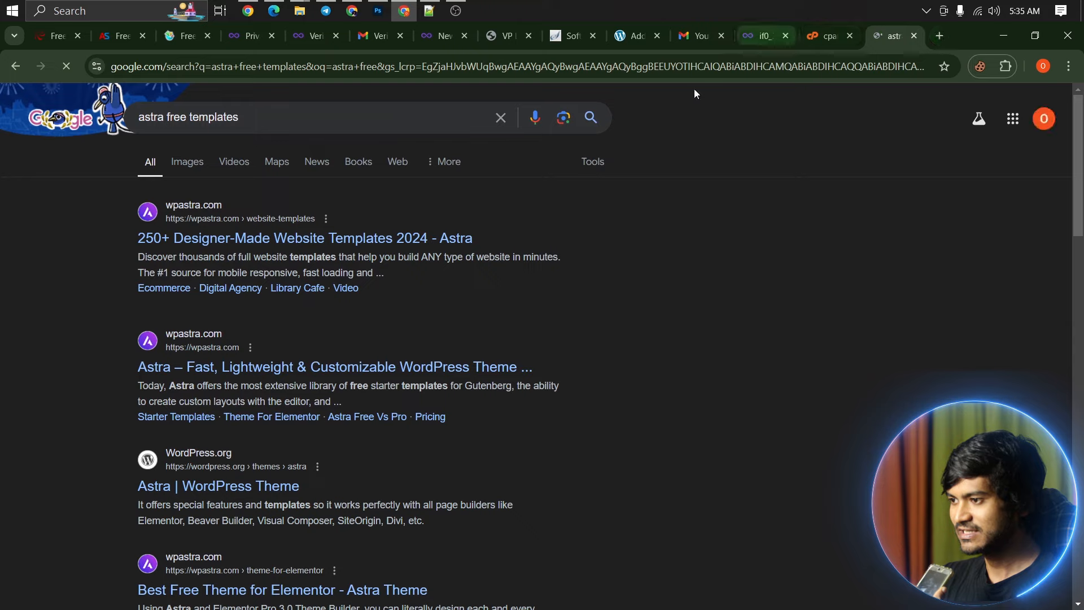
key(ctrl+t)
text(https://wl.tools/astra-plugin)
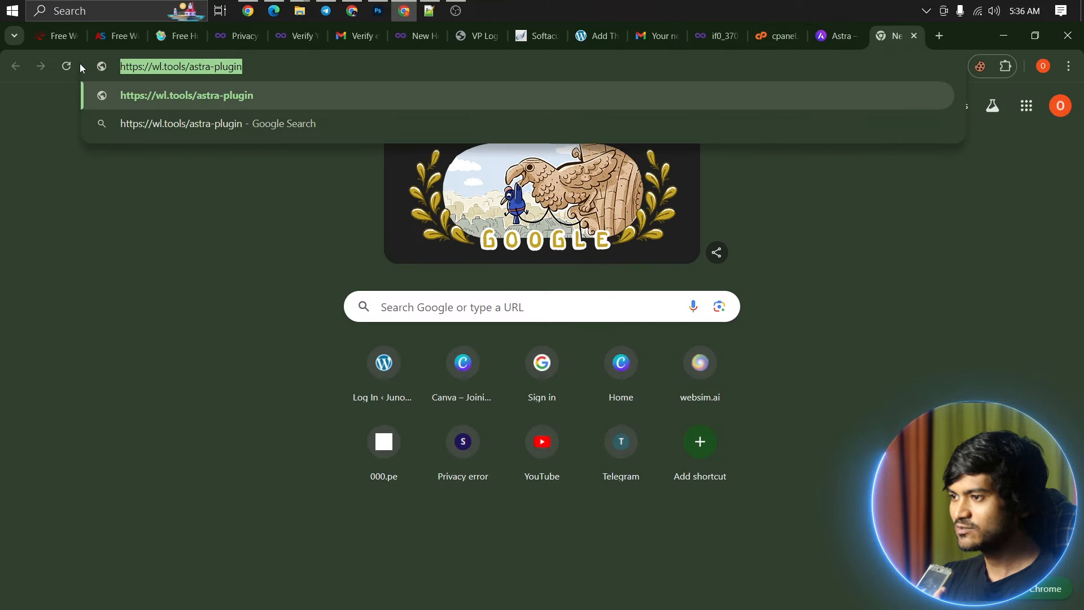
key(Return)
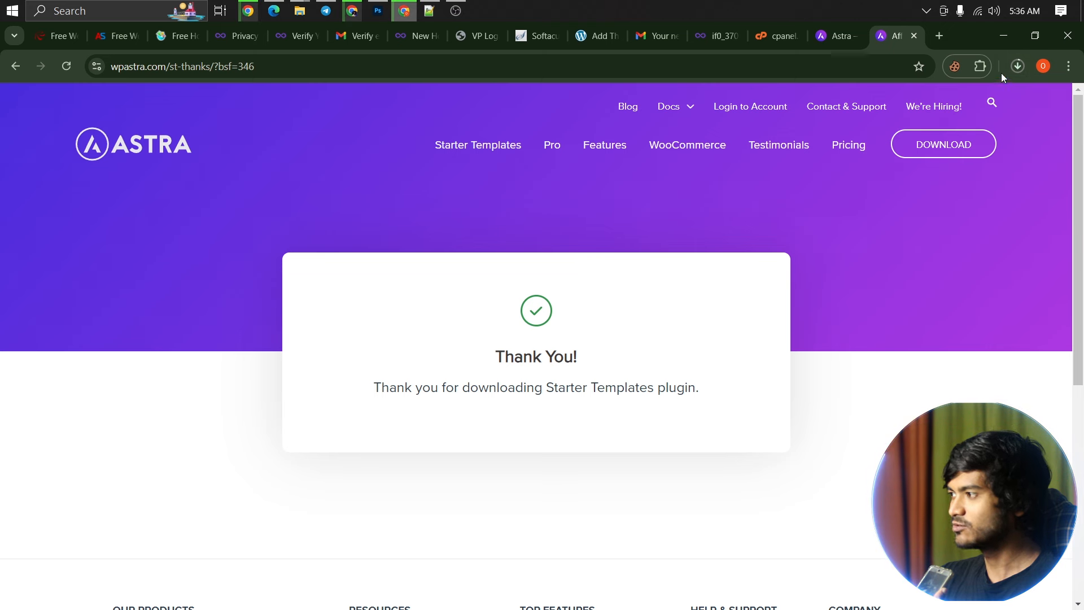
Confirm the astra-sites.4.2.2 (3).zip download finished, then close both Astra tabs
click(1019, 65)
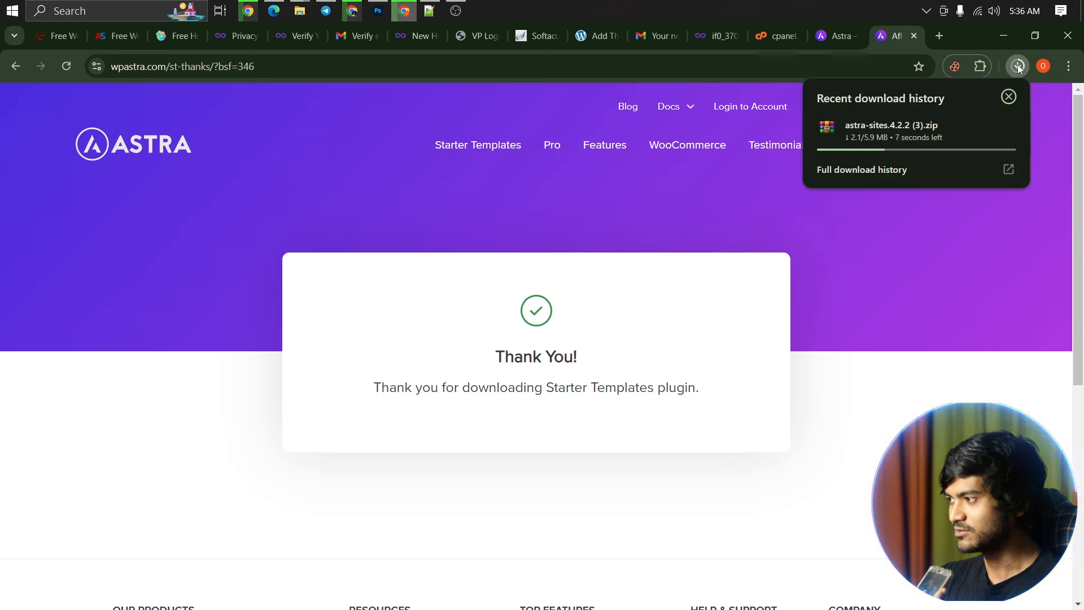
mouse_move(935, 127)
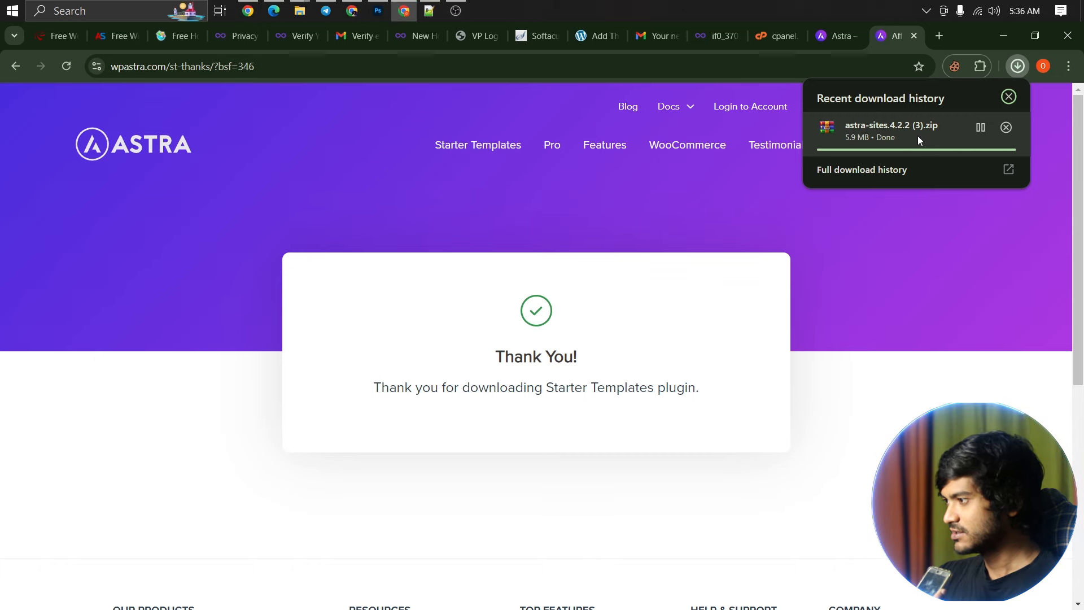
click(886, 252)
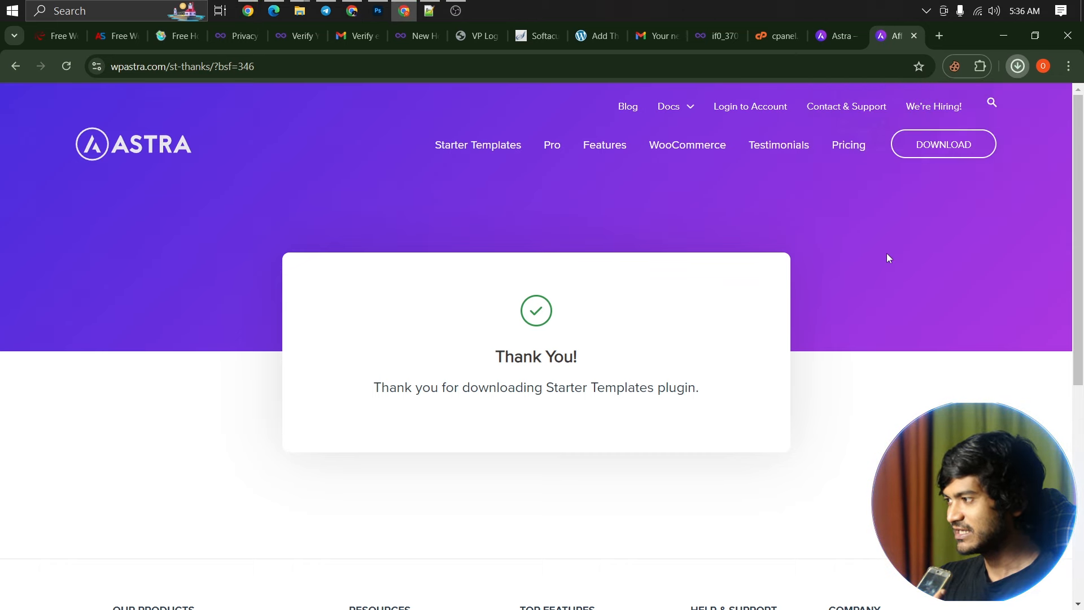
click(775, 37)
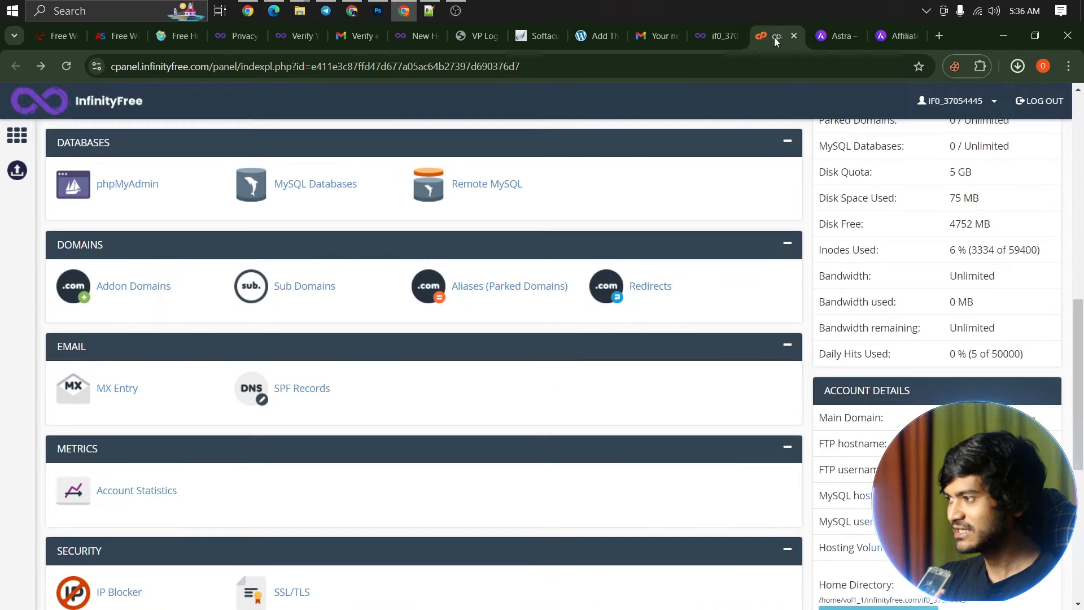
click(714, 35)
click(839, 35)
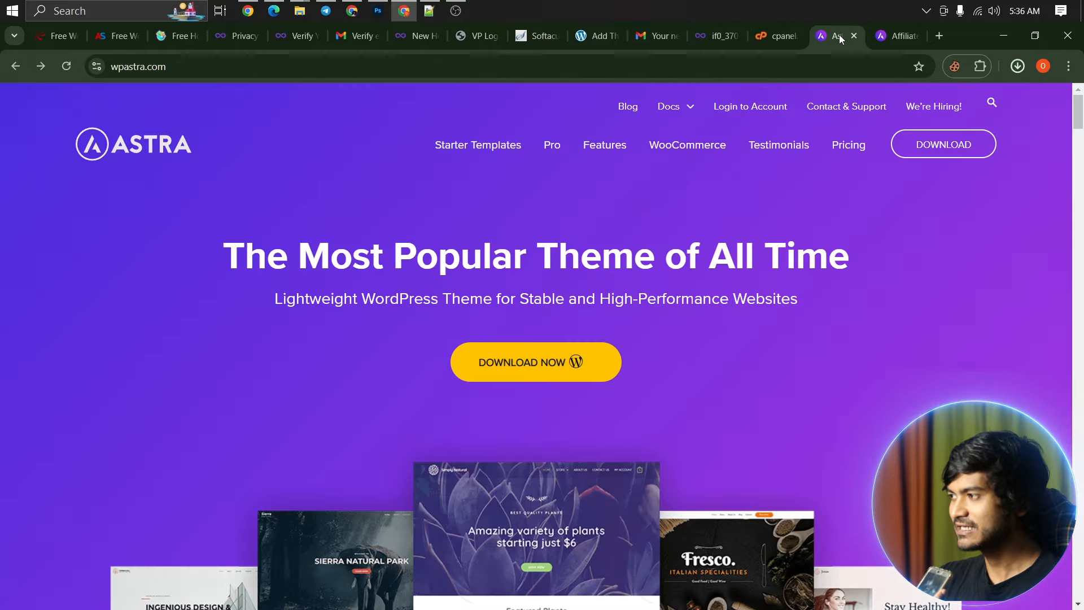
middle_click(839, 35)
middle_click(836, 35)
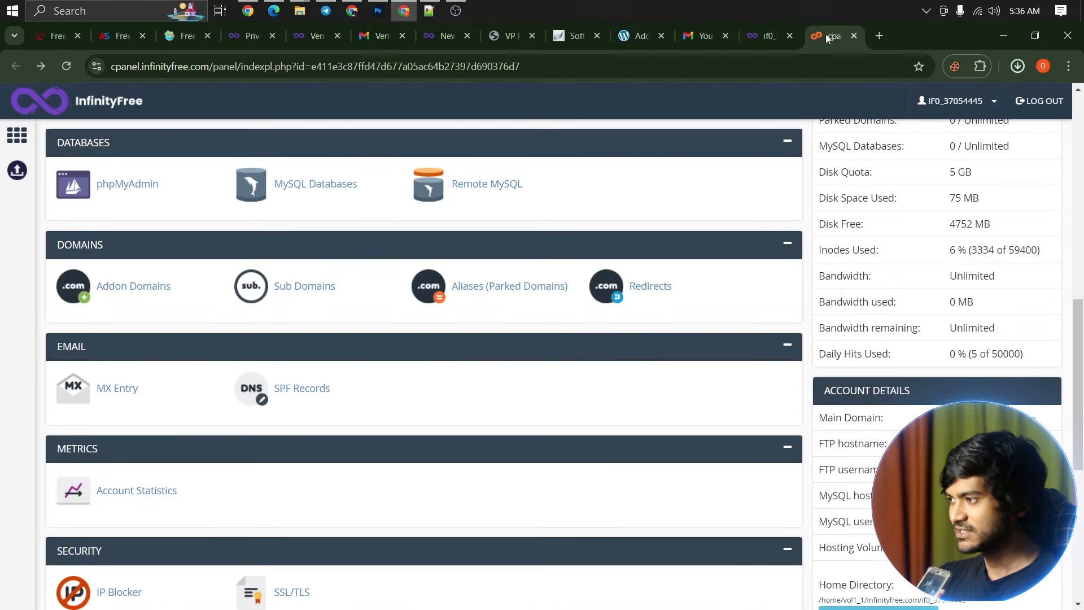
Move the WordPress tab to the end and reach Plugins > Add New Plugin > Upload Plugin
click(632, 36)
drag(632, 36, 849, 35)
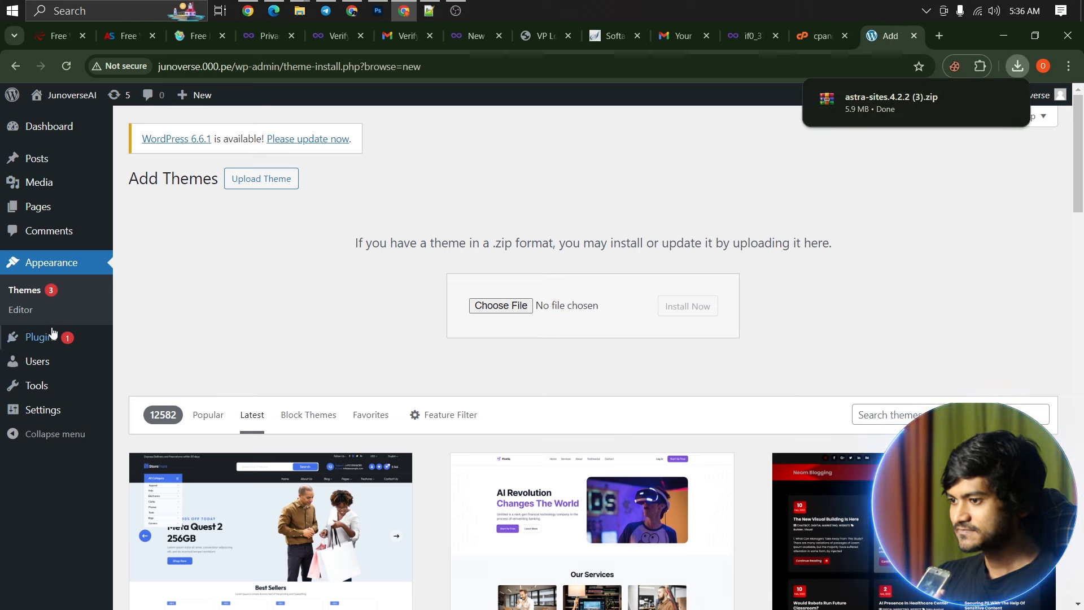
mouse_move(49, 388)
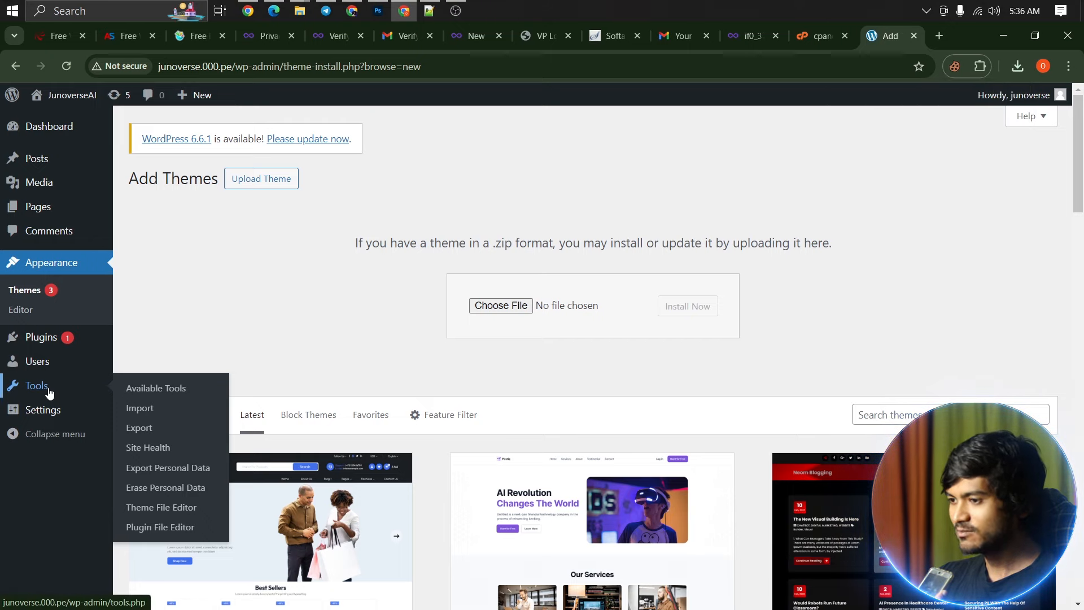
click(41, 339)
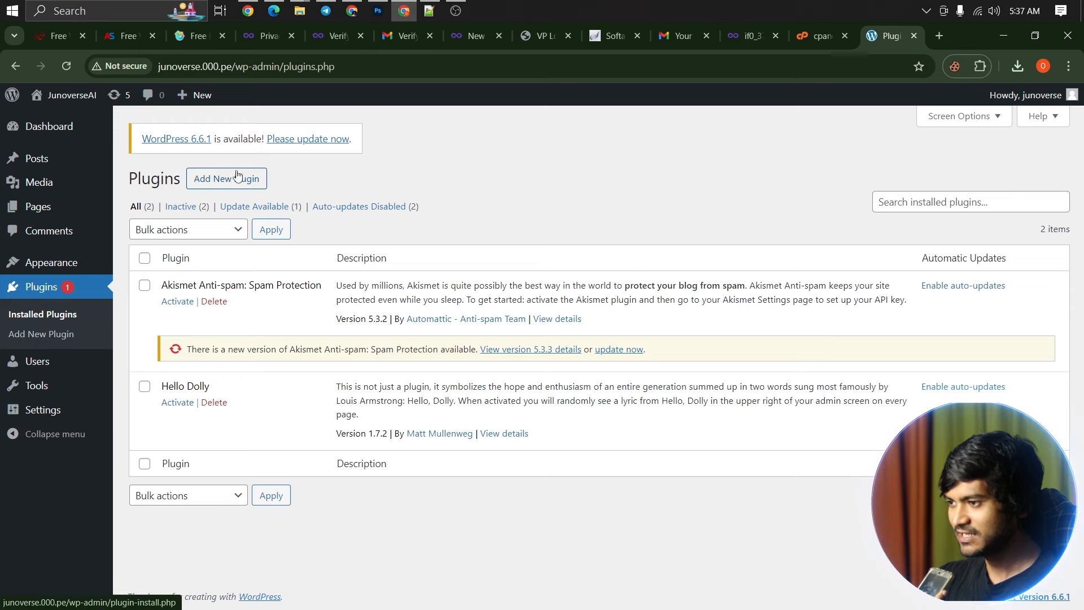
click(235, 178)
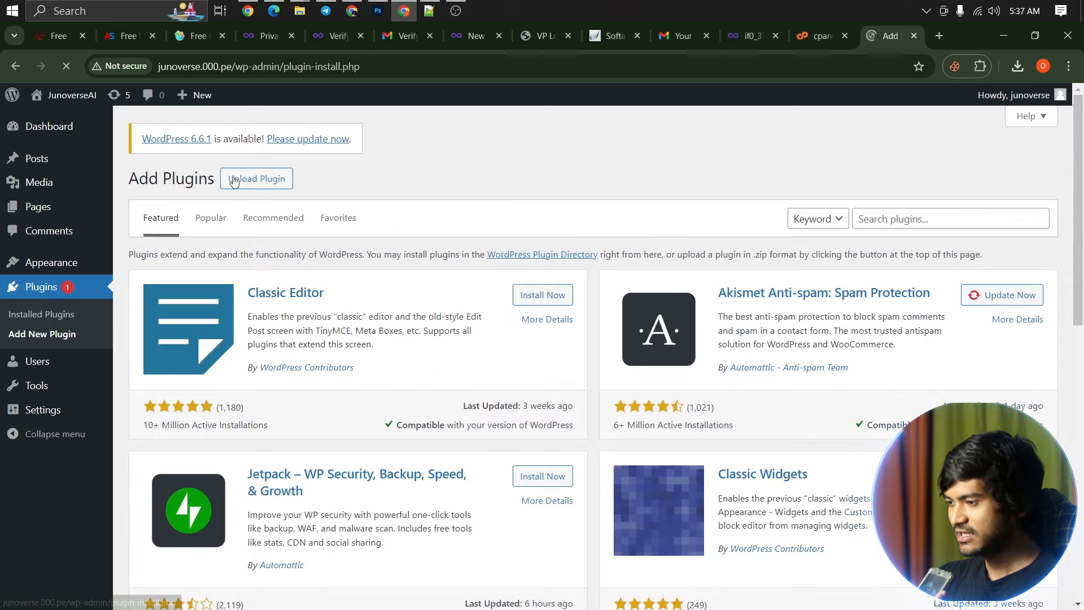
scroll(484, 501, down, 6)
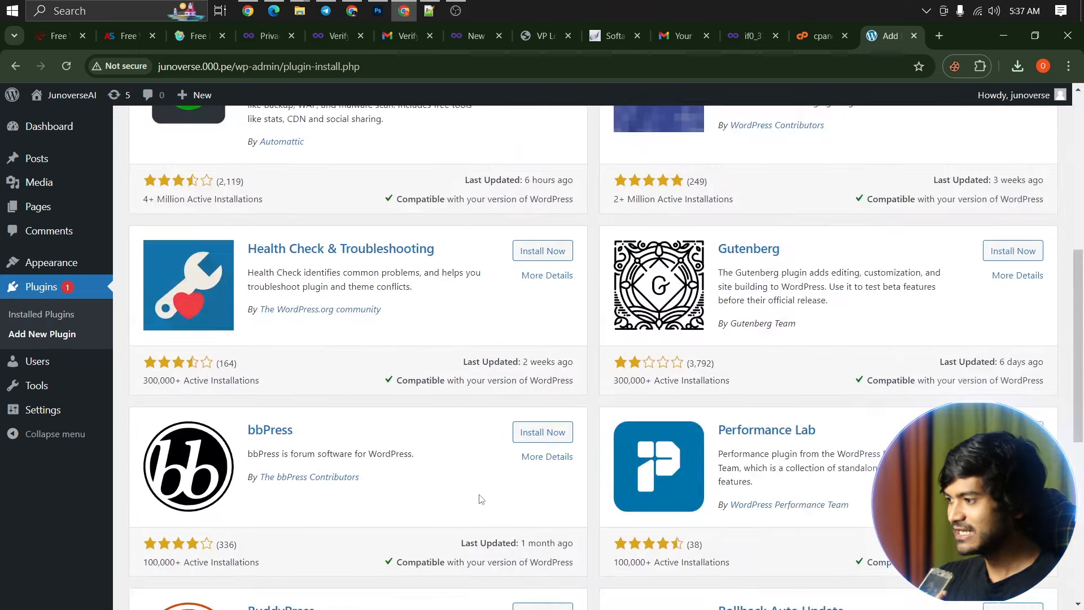
scroll(480, 500, down, 9)
scroll(477, 497, up, 12)
scroll(475, 493, up, 5)
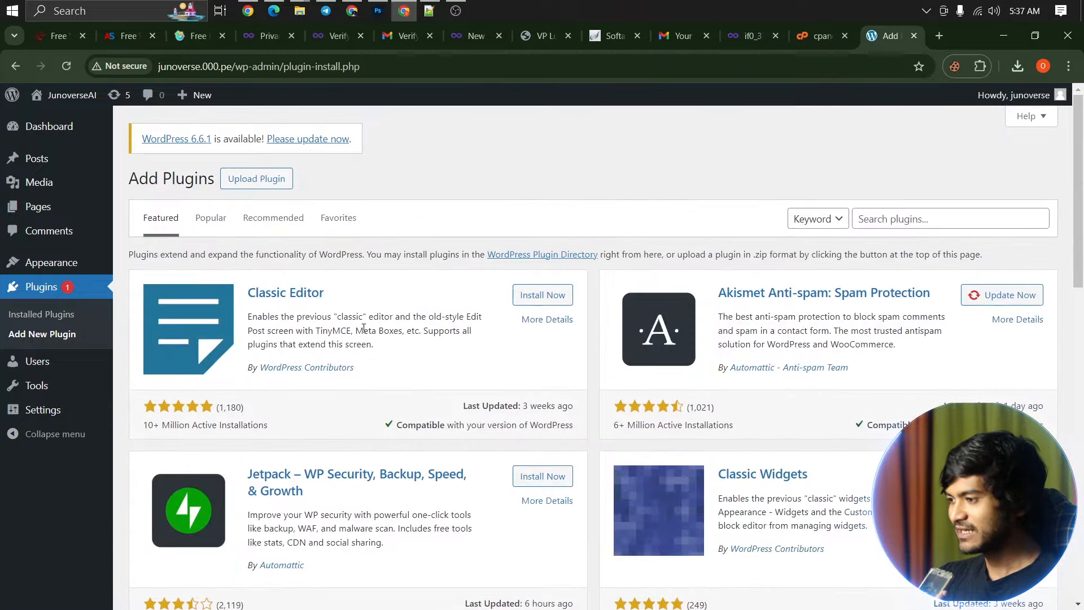
click(263, 182)
Install astra-sites.4.2.2 (3).zip from Downloads and activate the Starter Templates plugin
click(500, 305)
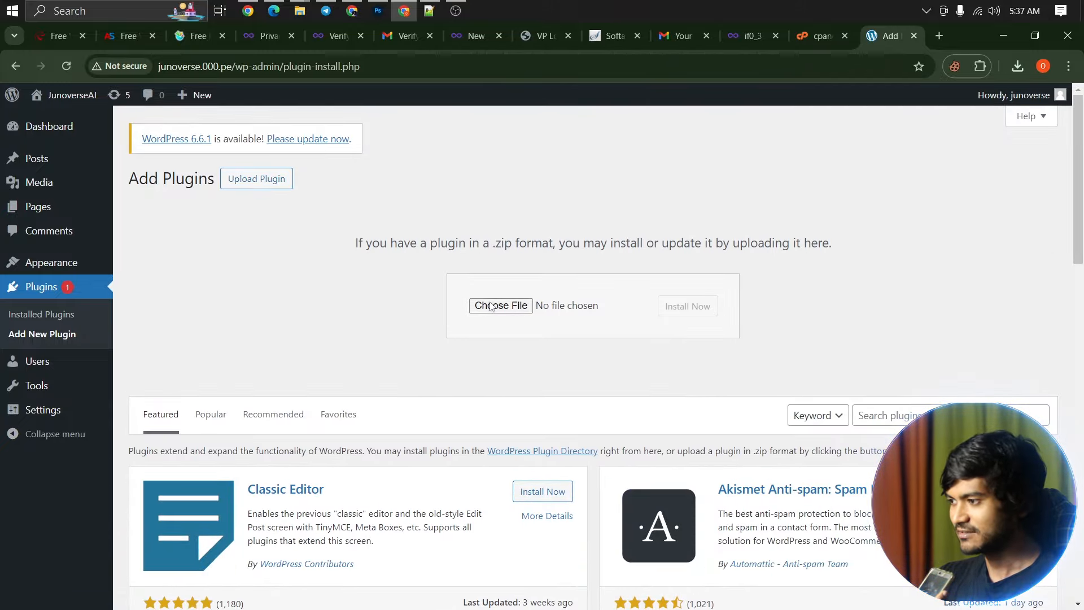
scroll(71, 148, up, 2)
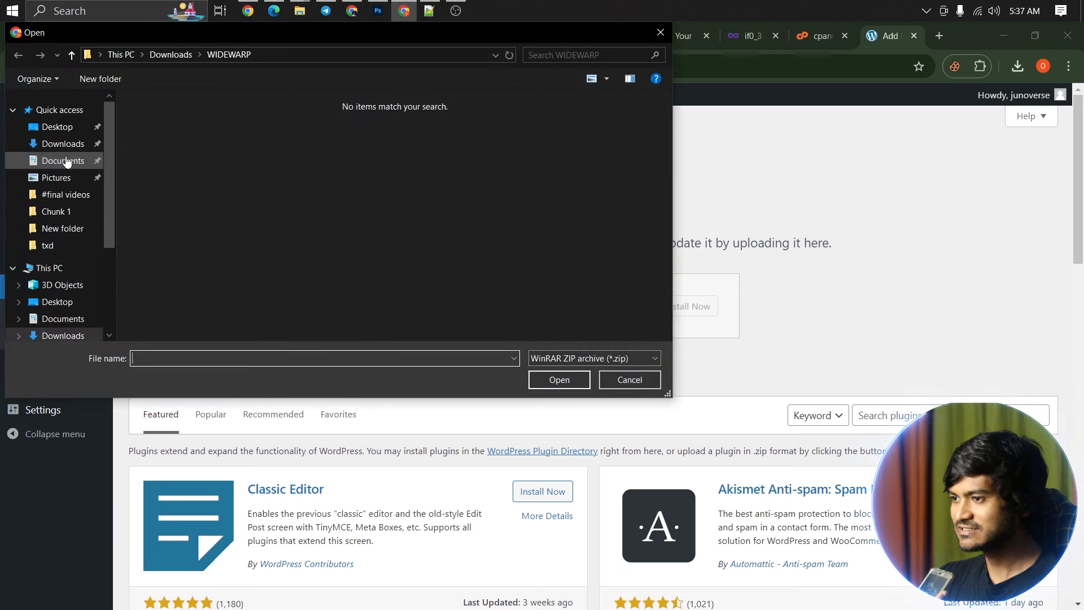
click(62, 143)
scroll(161, 163, up, 8)
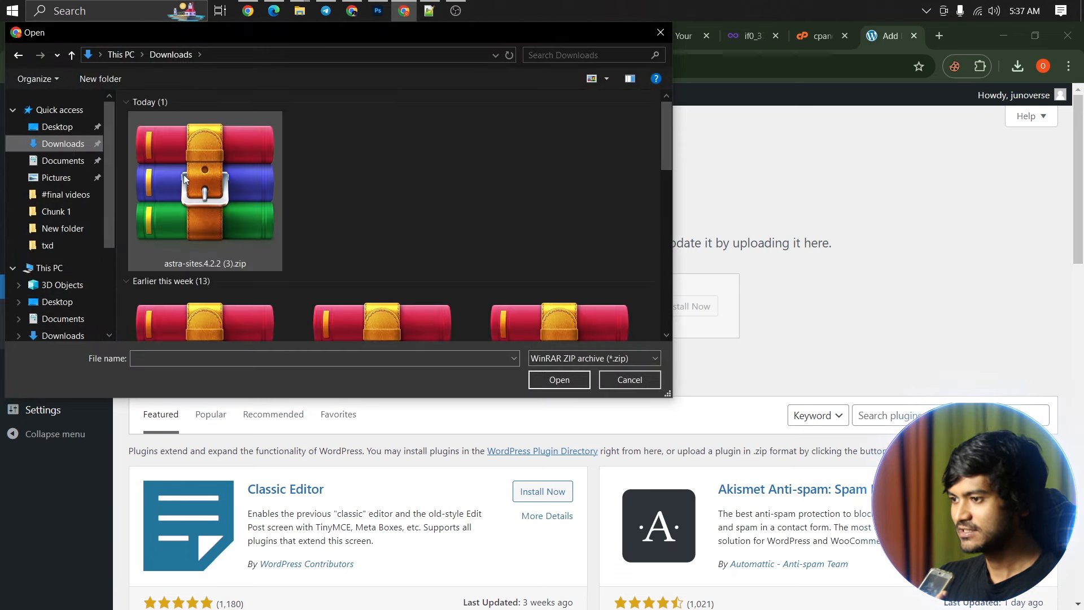
click(217, 209)
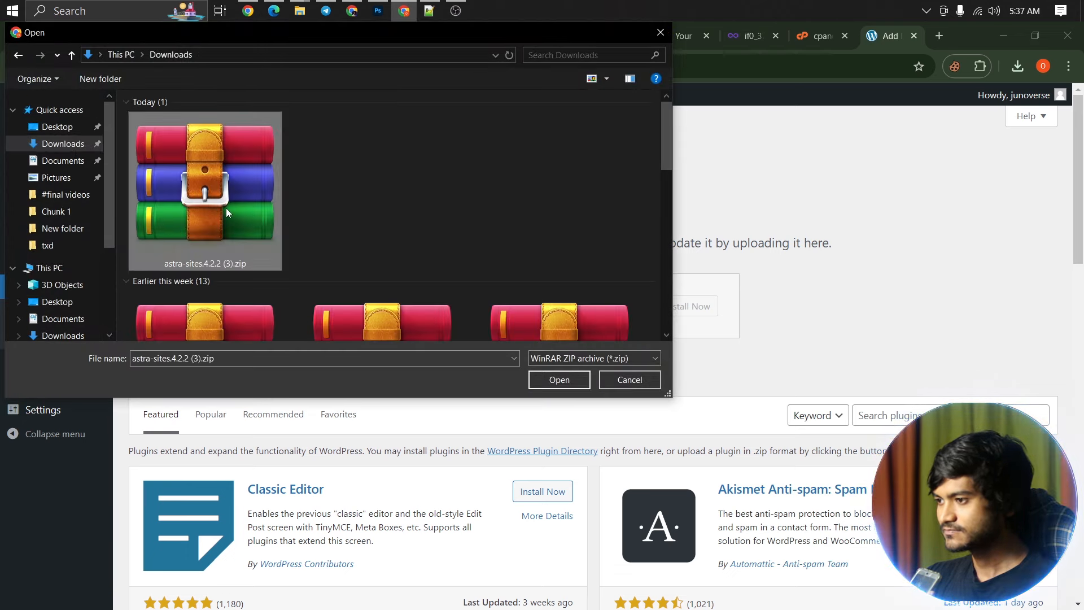
double_click(230, 205)
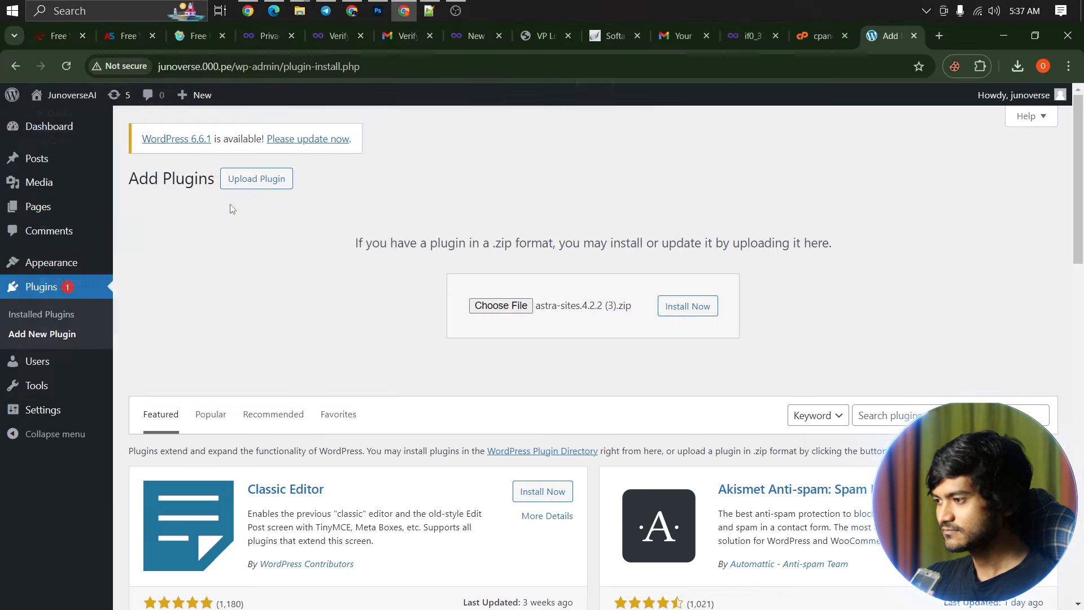
click(706, 310)
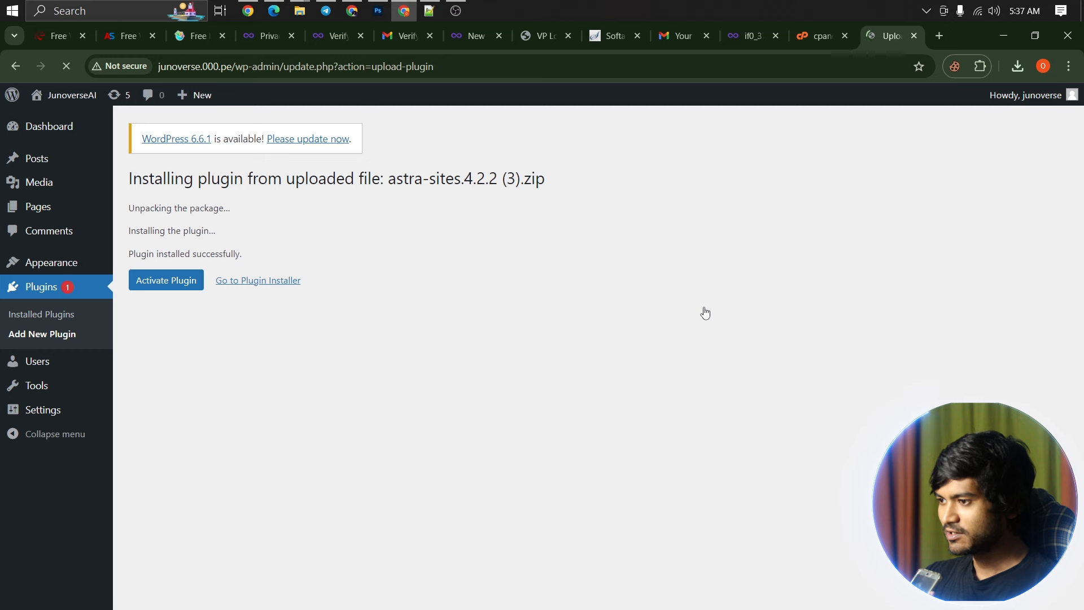
drag(131, 256, 245, 256)
click(249, 258)
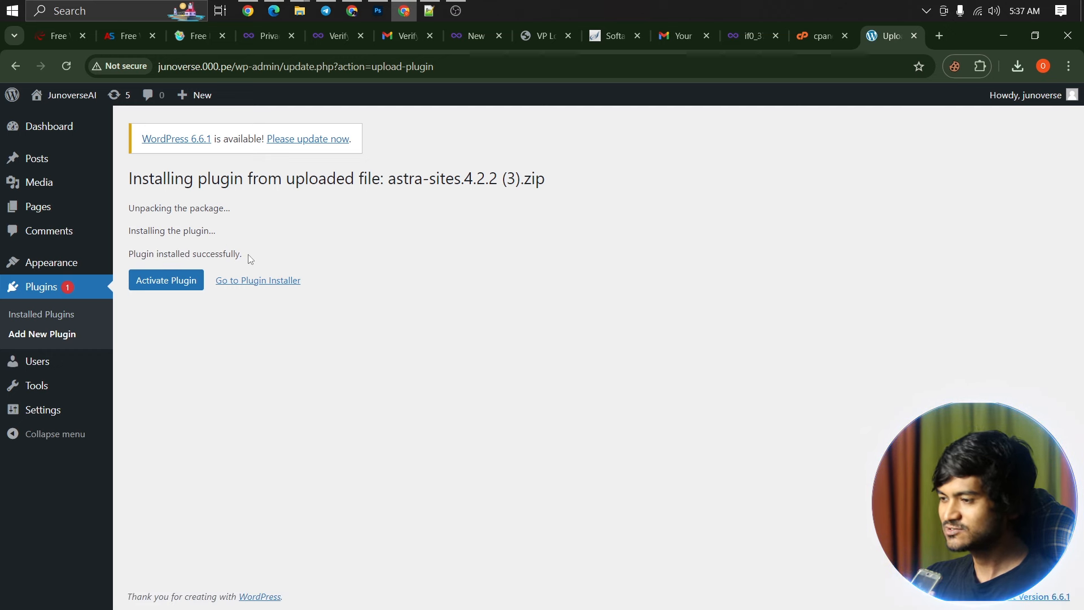
click(175, 285)
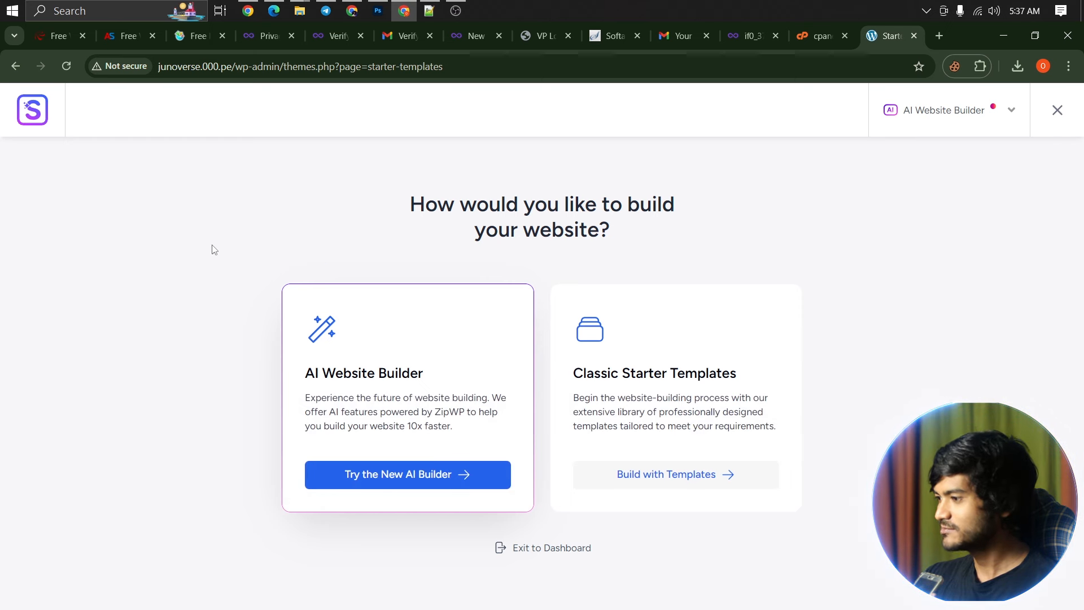
Choose the AI Website Builder instead of Classic Starter Templates
drag(411, 206, 610, 206)
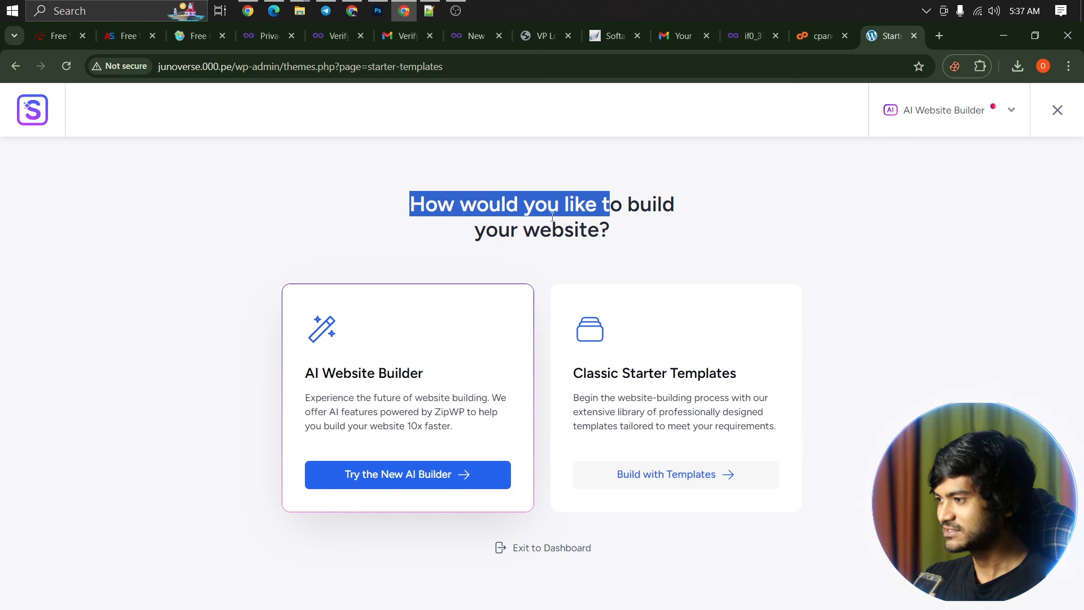
drag(479, 232, 604, 232)
click(604, 232)
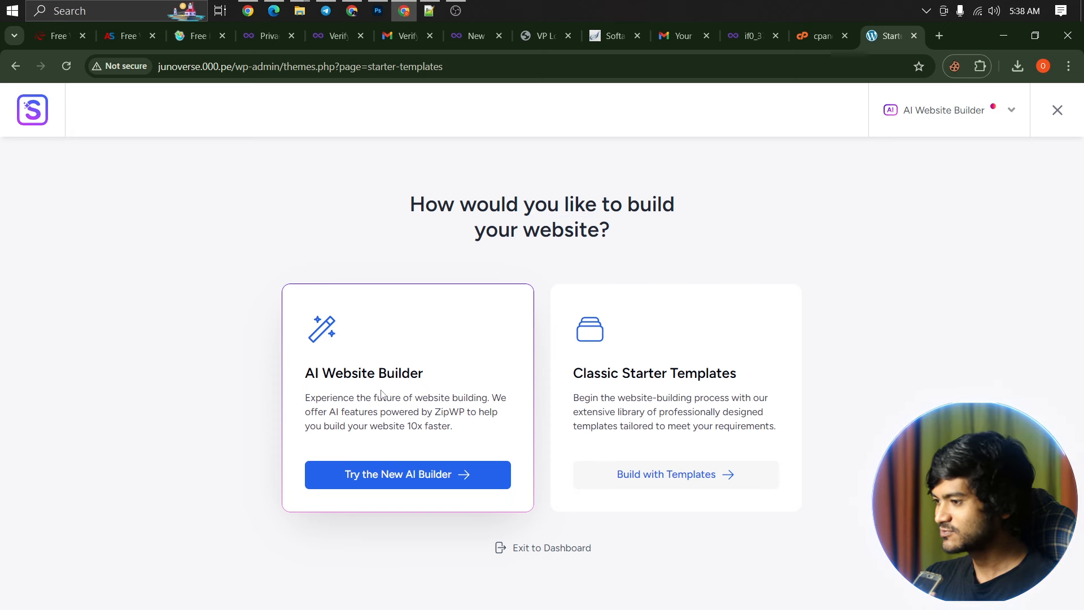
drag(311, 374, 427, 381)
drag(576, 385, 738, 378)
click(742, 383)
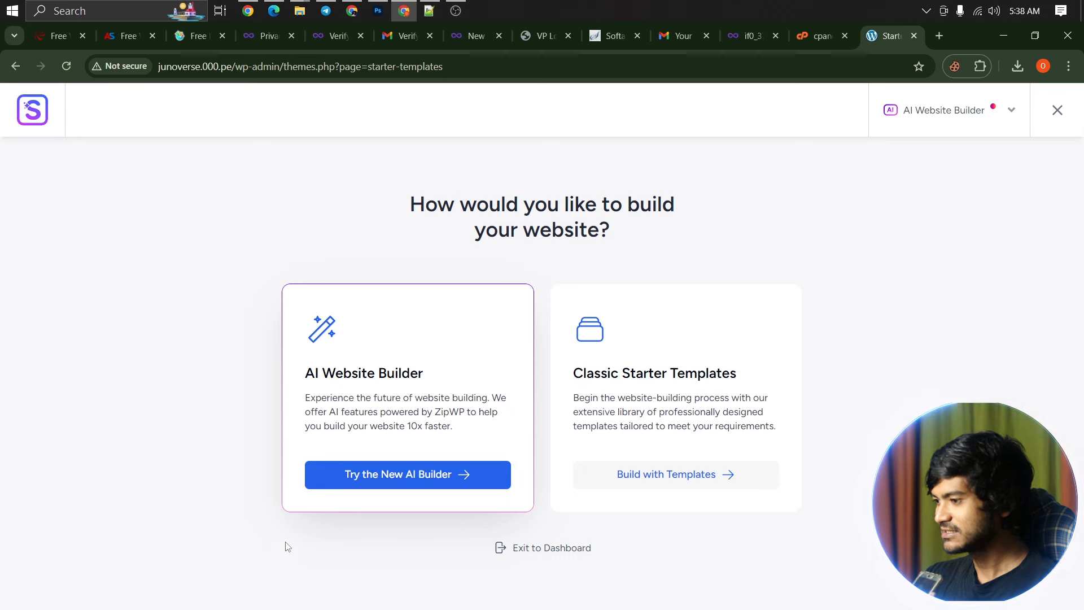
drag(301, 383, 473, 381)
click(441, 410)
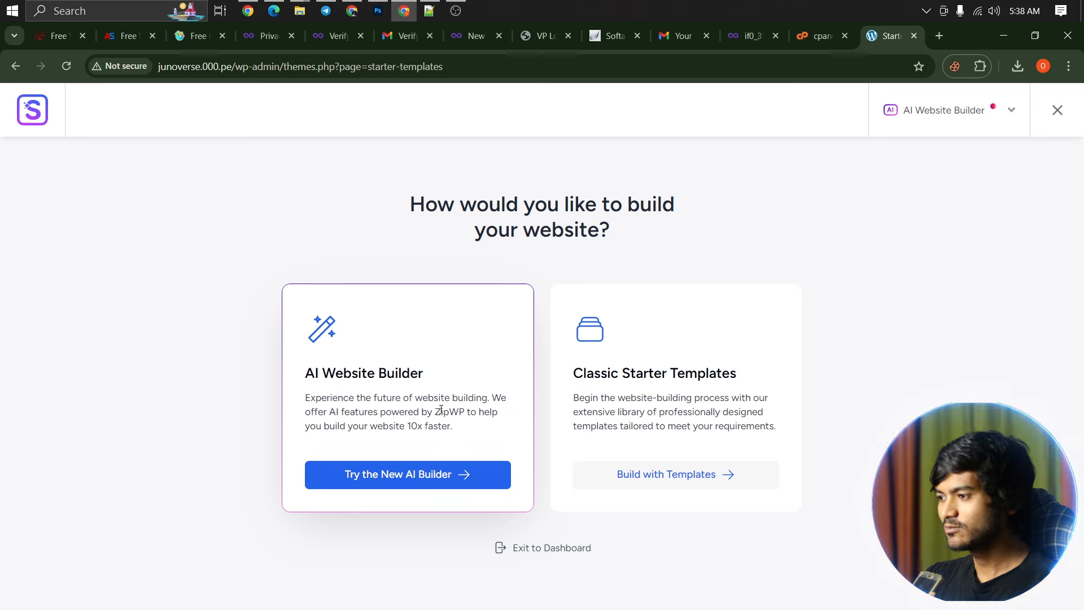
click(394, 473)
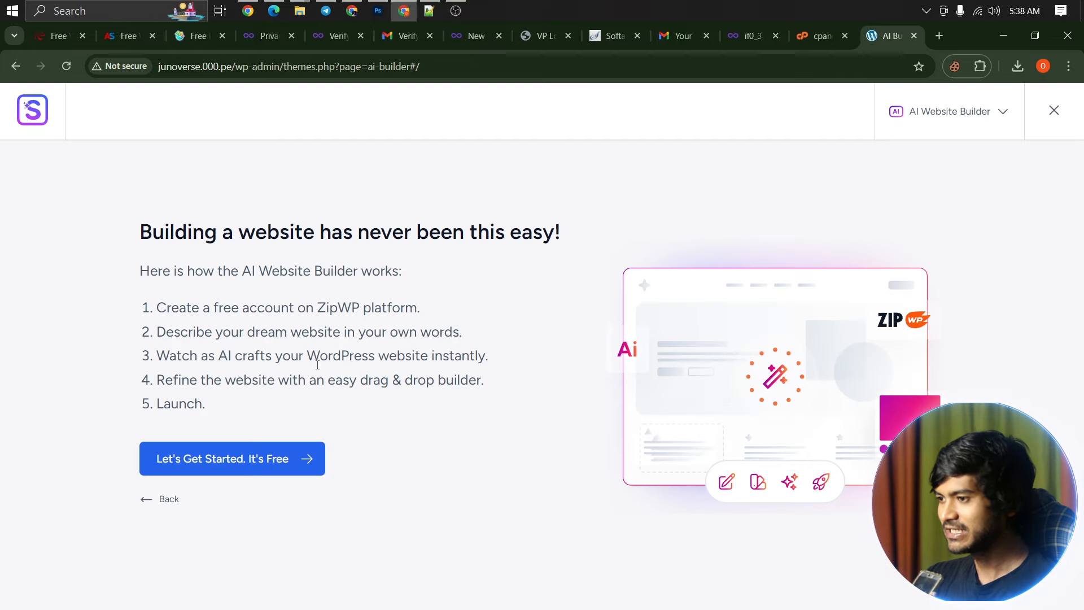
Continue with 'Let's Get Started. It's Free' to reach ZipWP registration
drag(141, 234, 344, 232)
click(332, 284)
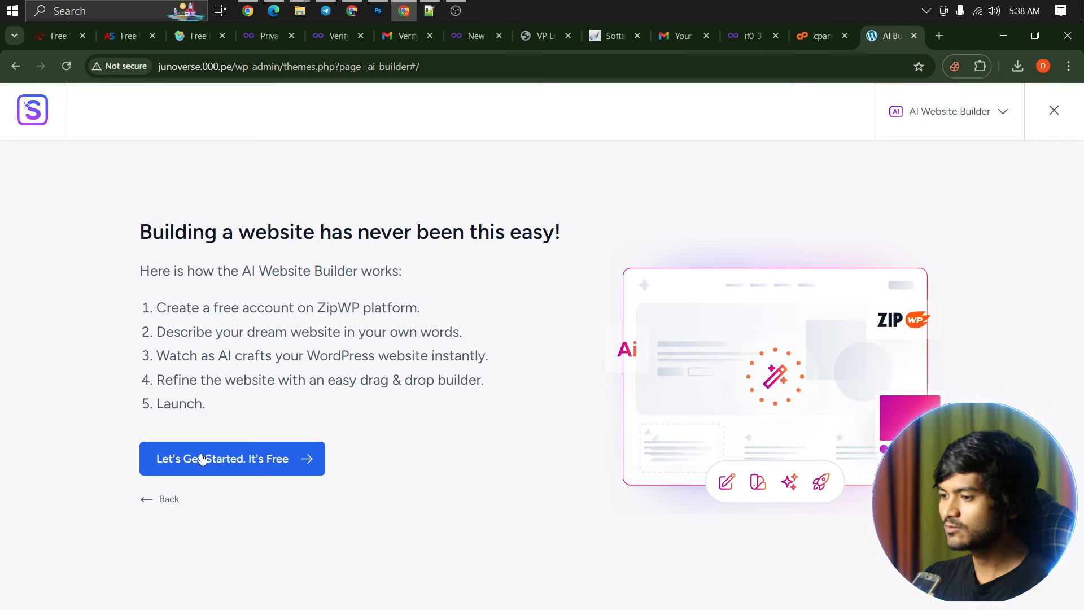
click(263, 462)
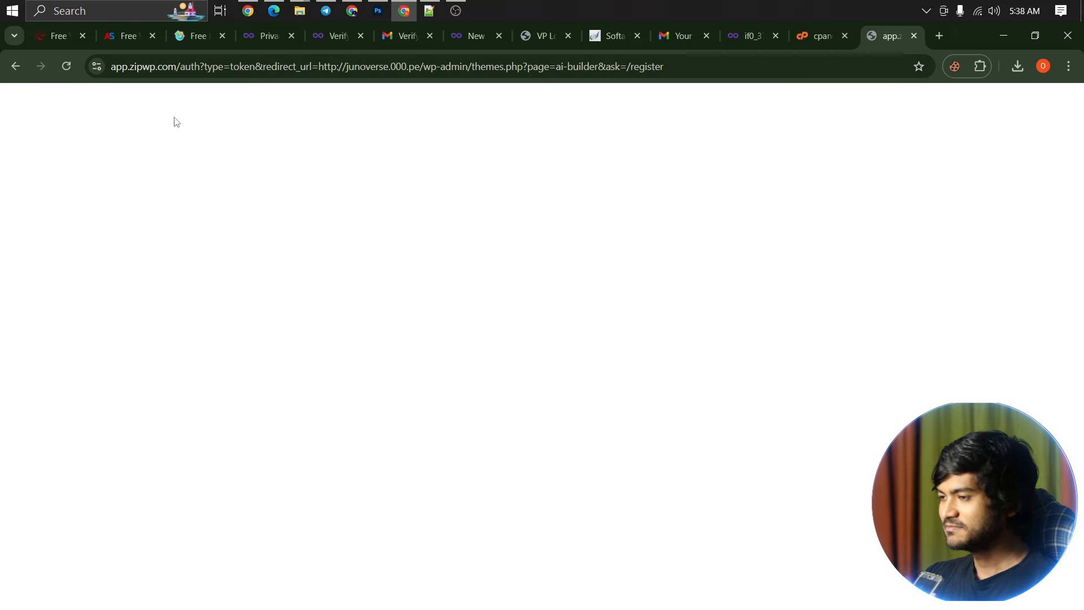
Sign up to ZipWP using a Google account
drag(129, 66, 166, 68)
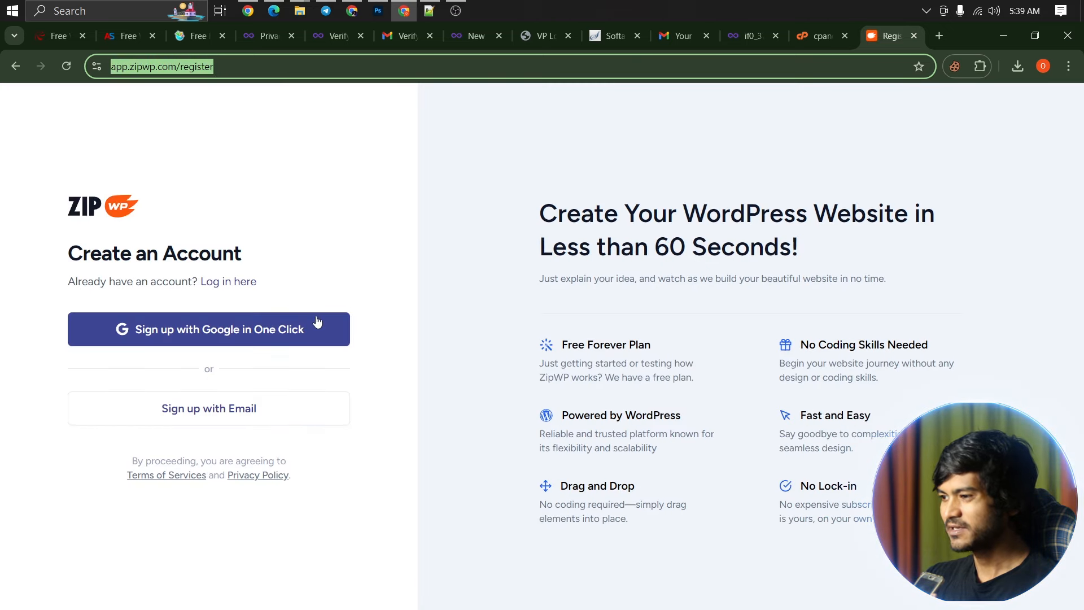
click(279, 332)
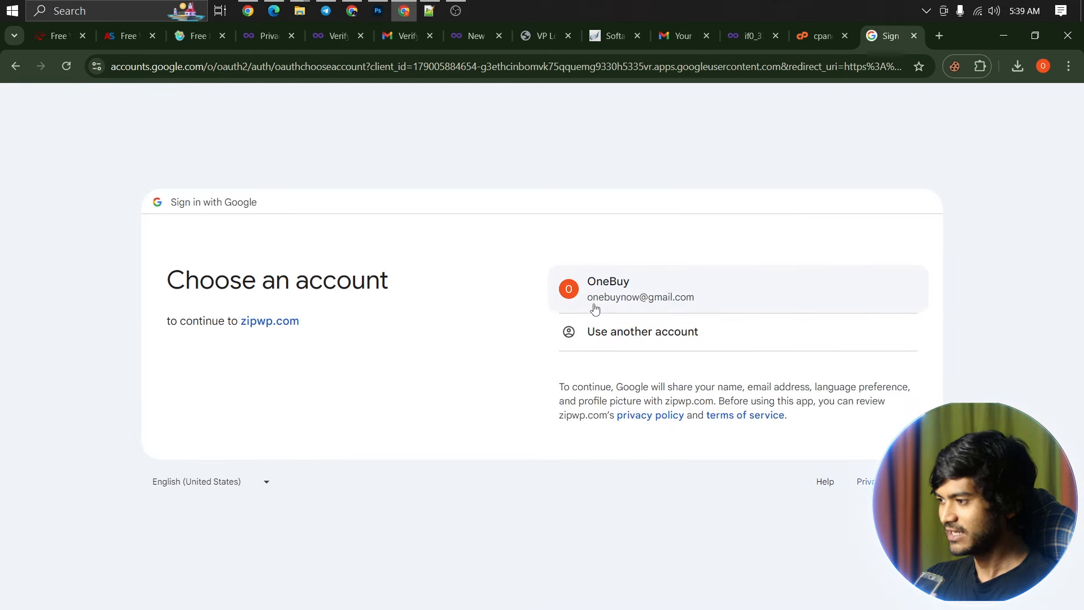
click(595, 308)
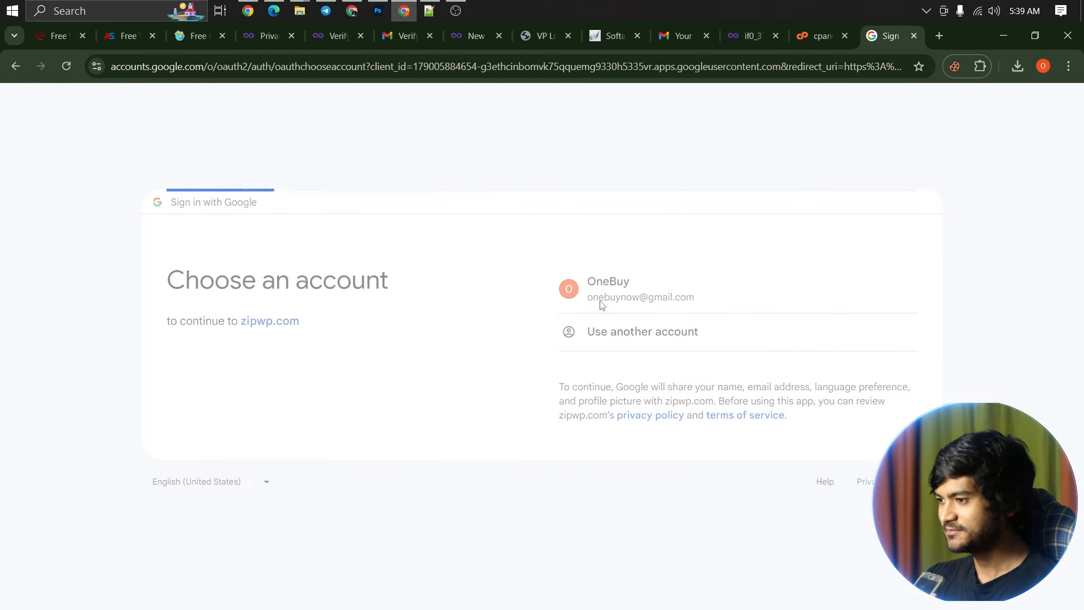
click(704, 414)
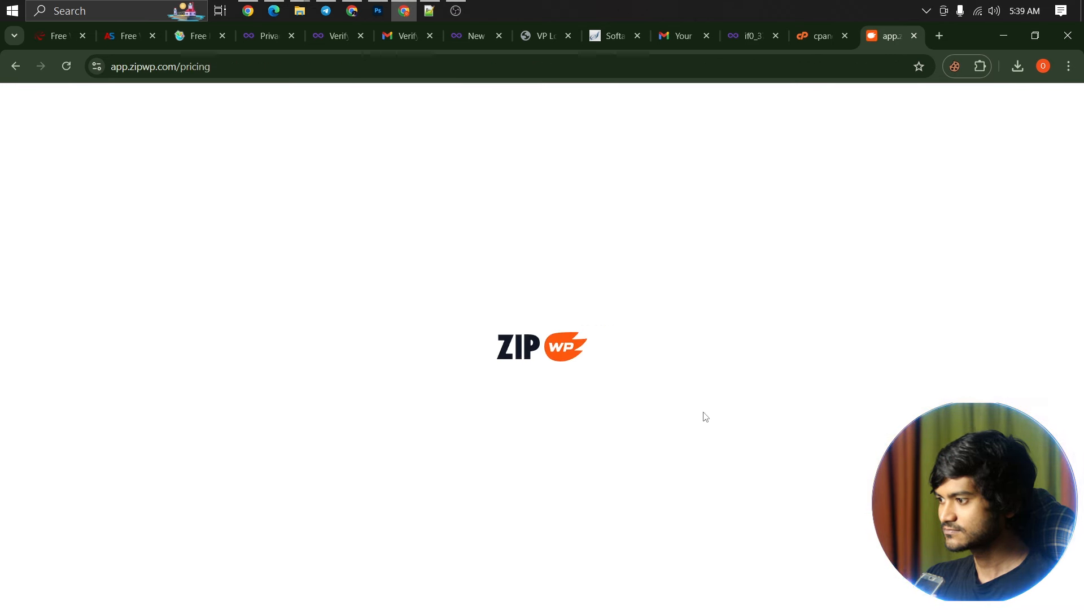
Pick the Free plan and connect the ZipWP account to junoverse.000.pe
scroll(705, 417, down, 5)
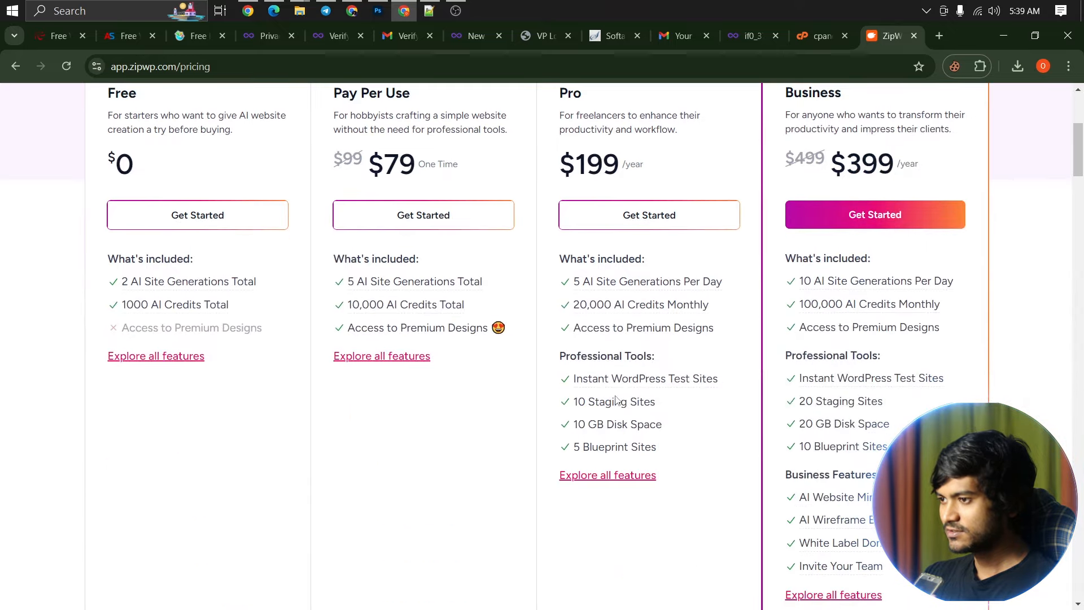
mouse_move(131, 288)
drag(131, 288, 224, 287)
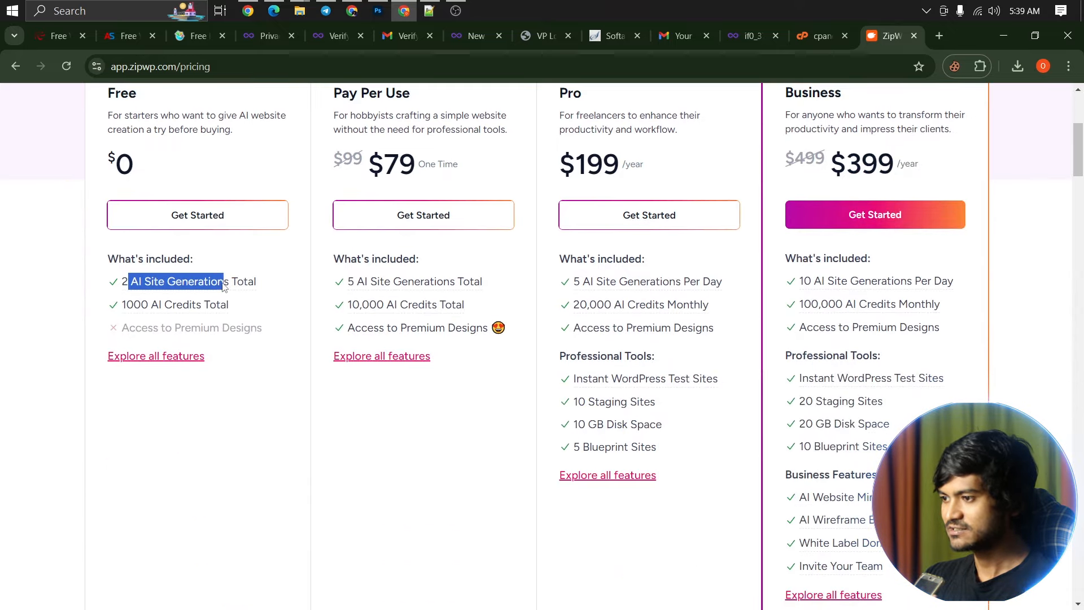
drag(134, 308, 198, 306)
click(209, 292)
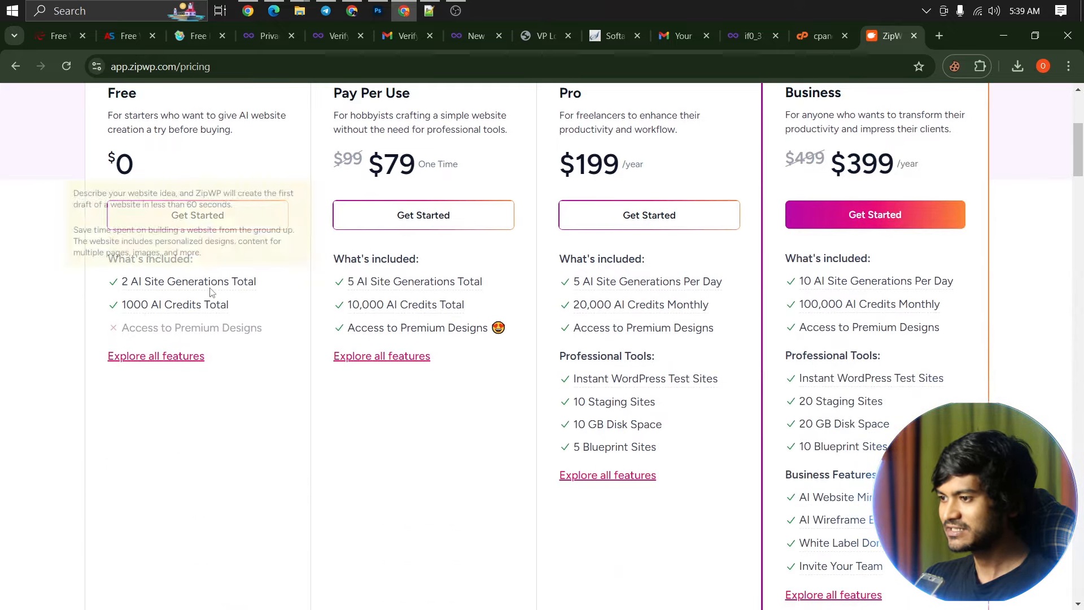
scroll(236, 303, up, 1)
scroll(236, 302, up, 3)
click(210, 425)
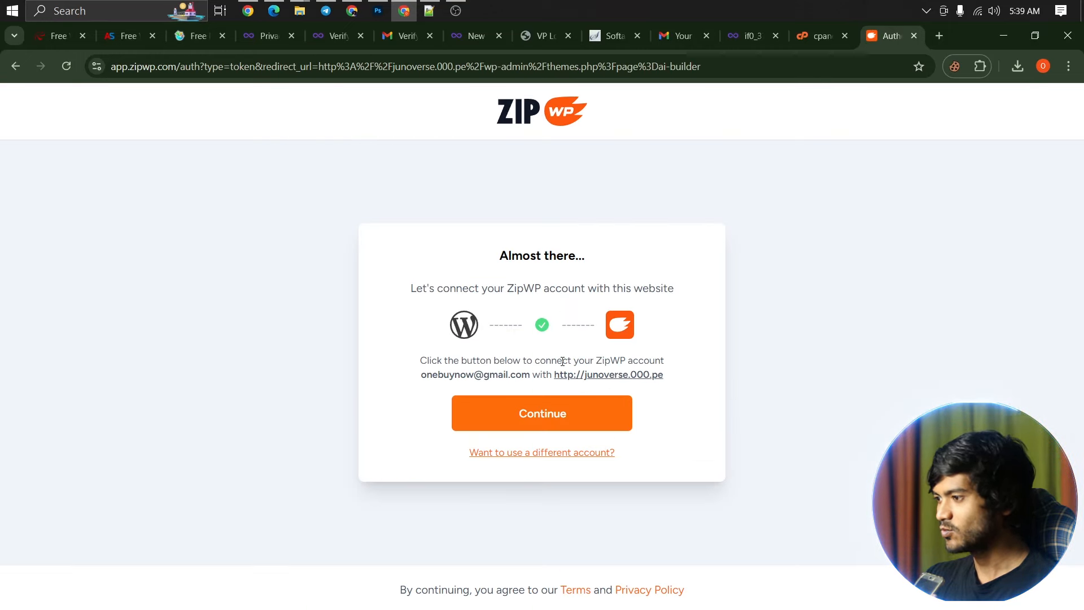
click(528, 408)
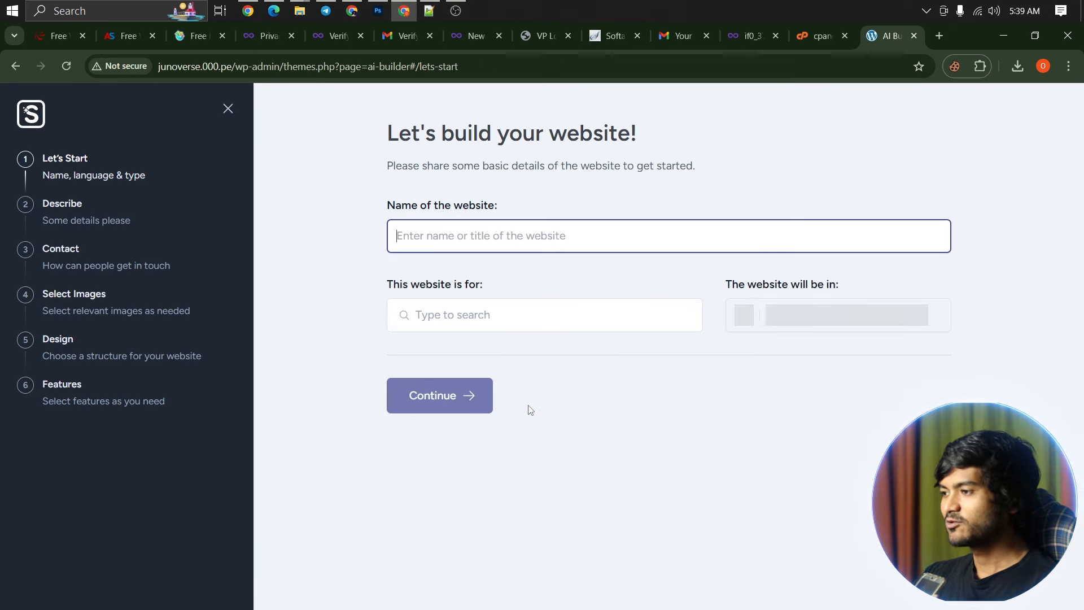
Enter 'Junoverse' as the website name, choose the Agency category, and continue
drag(389, 204, 496, 206)
click(501, 229)
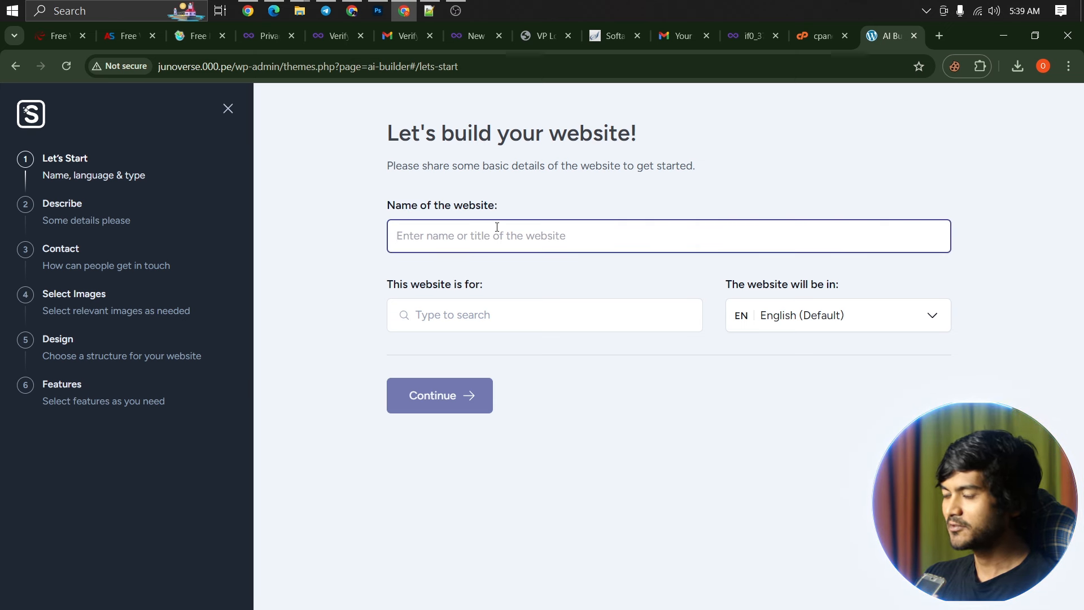
text(Jun)
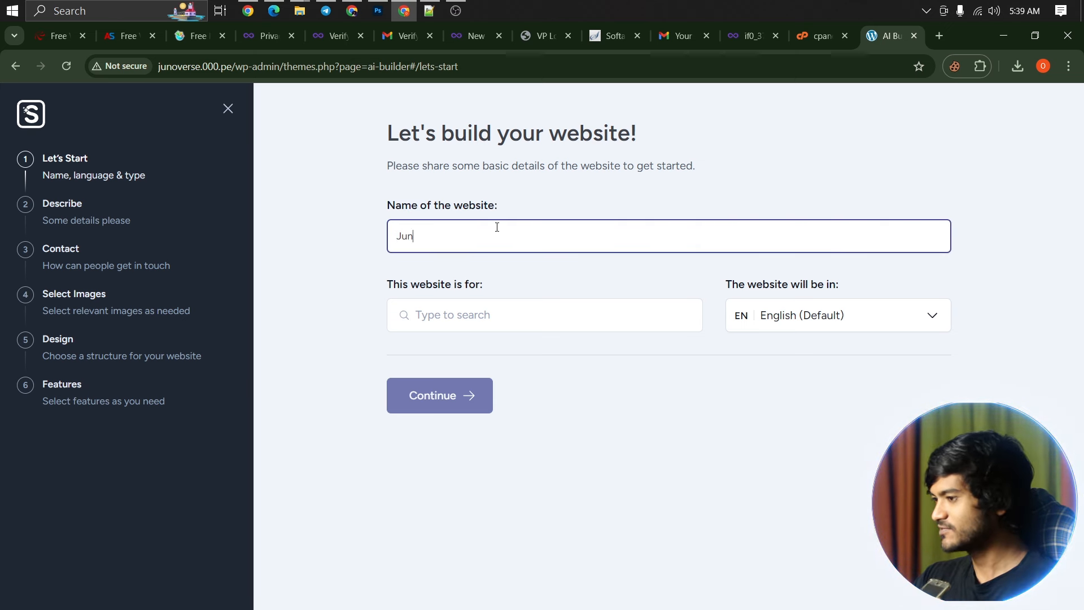
text(overse)
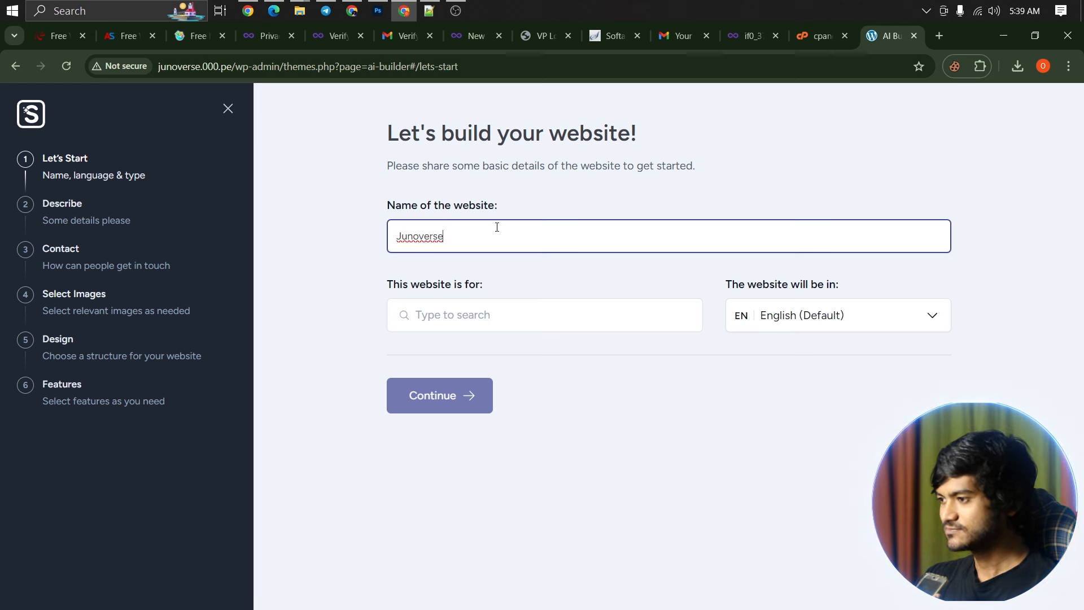
click(462, 318)
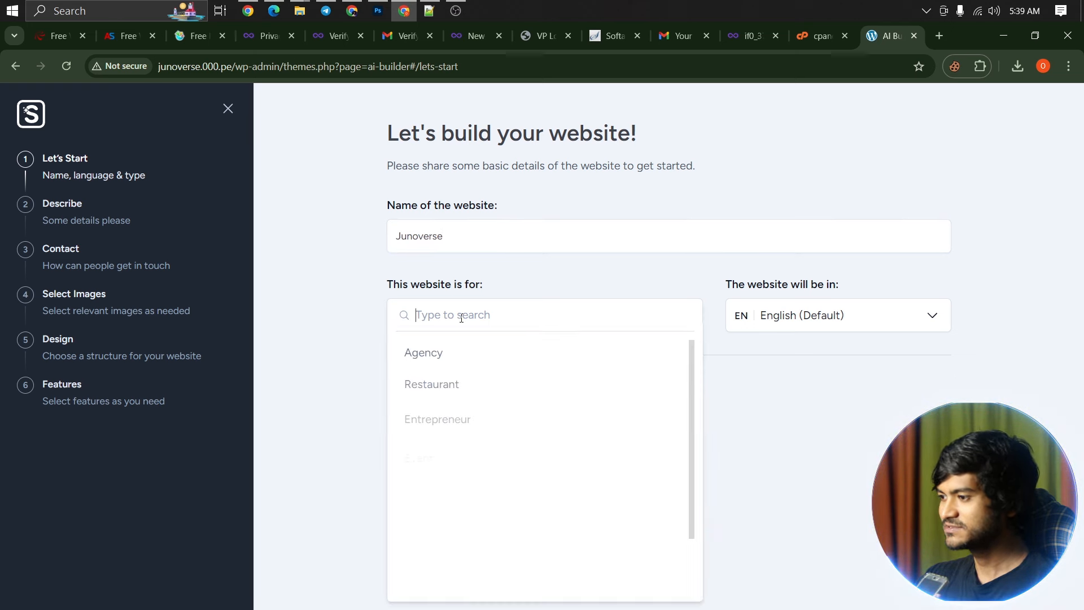
scroll(468, 398, down, 1)
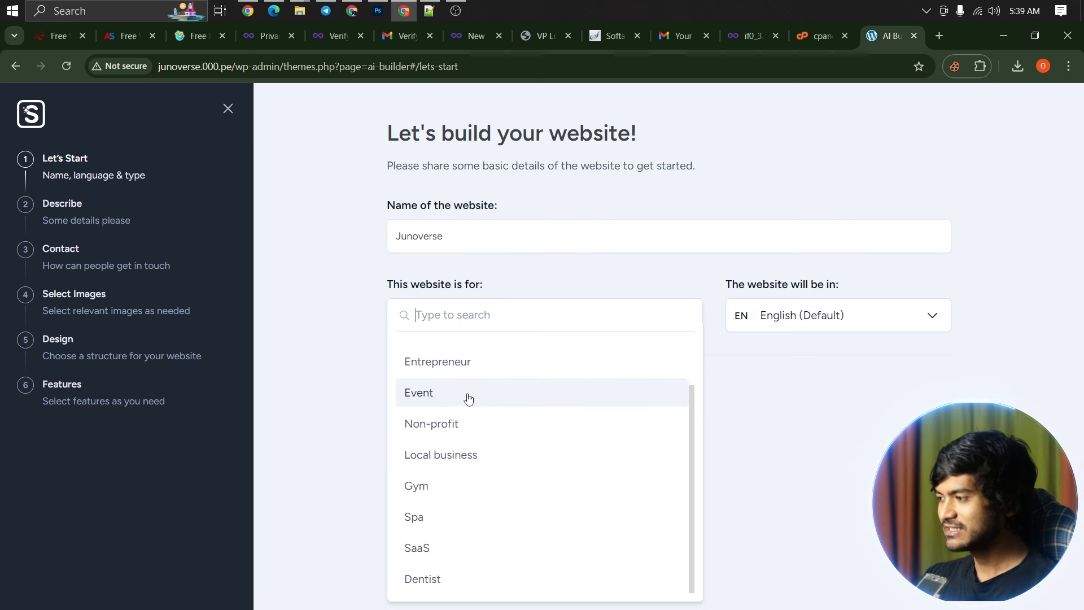
scroll(476, 418, up, 1)
scroll(476, 418, down, 1)
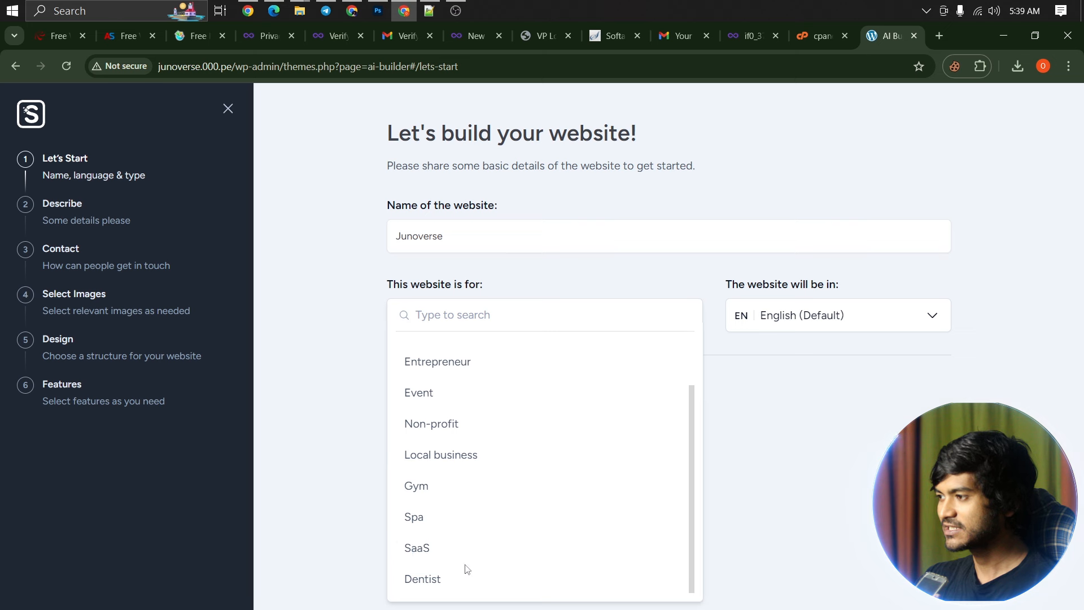
scroll(466, 582, up, 1)
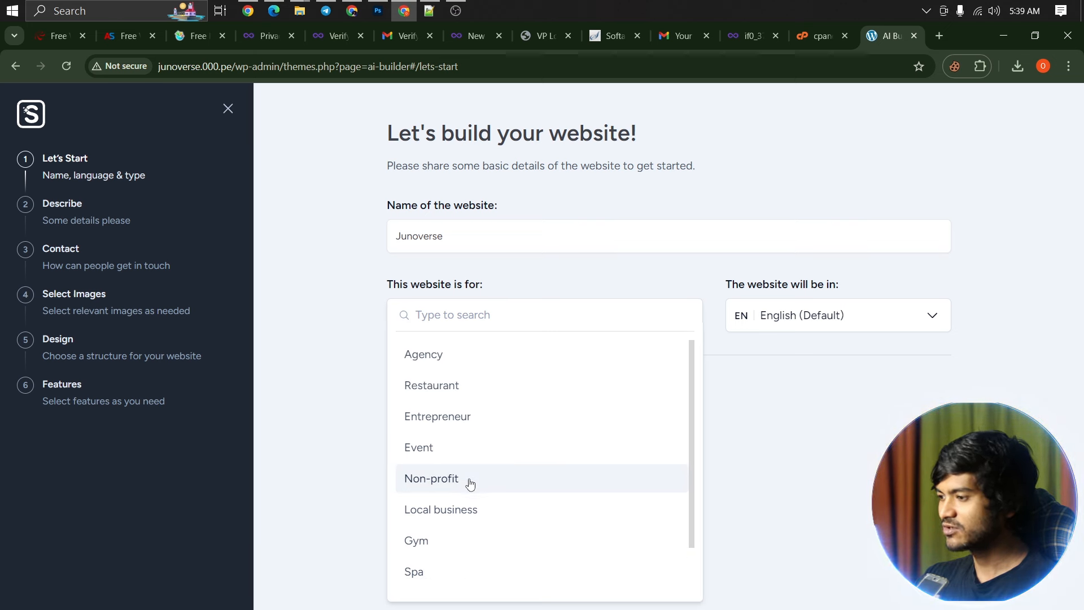
scroll(474, 506, down, 1)
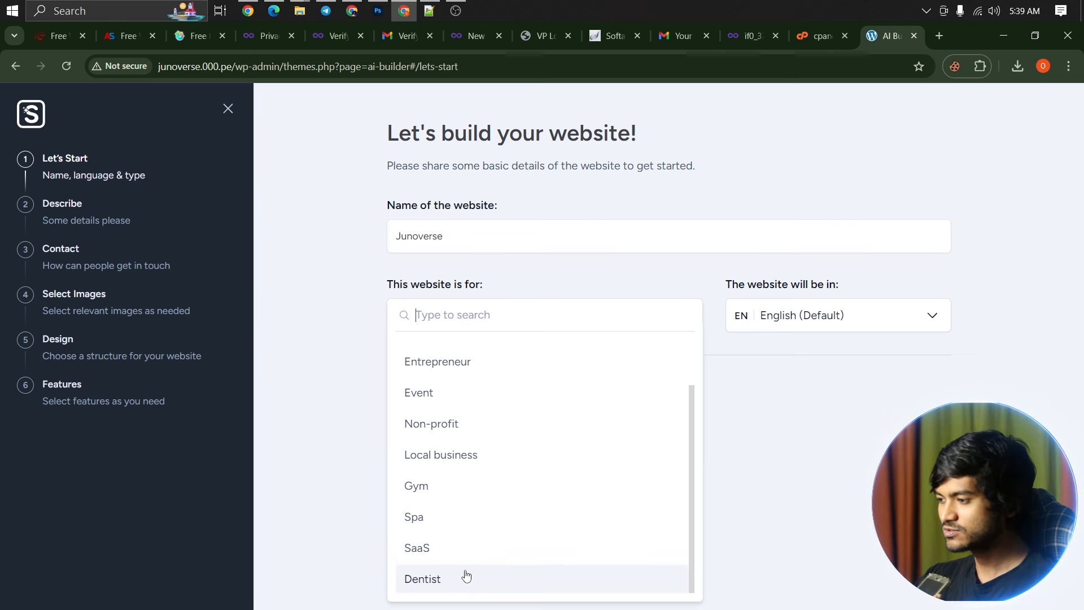
scroll(466, 576, up, 1)
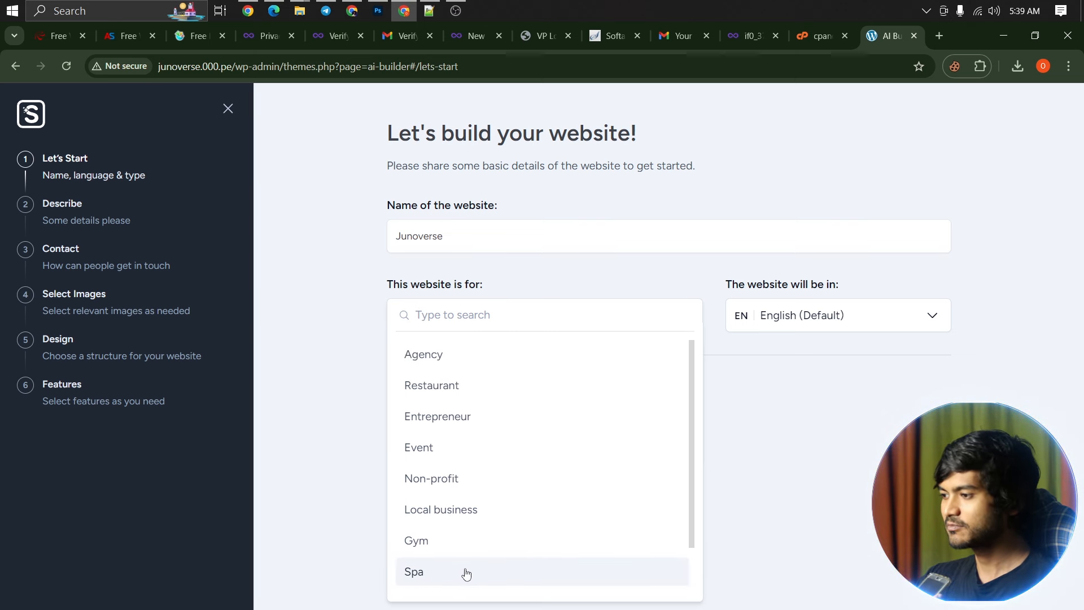
click(446, 361)
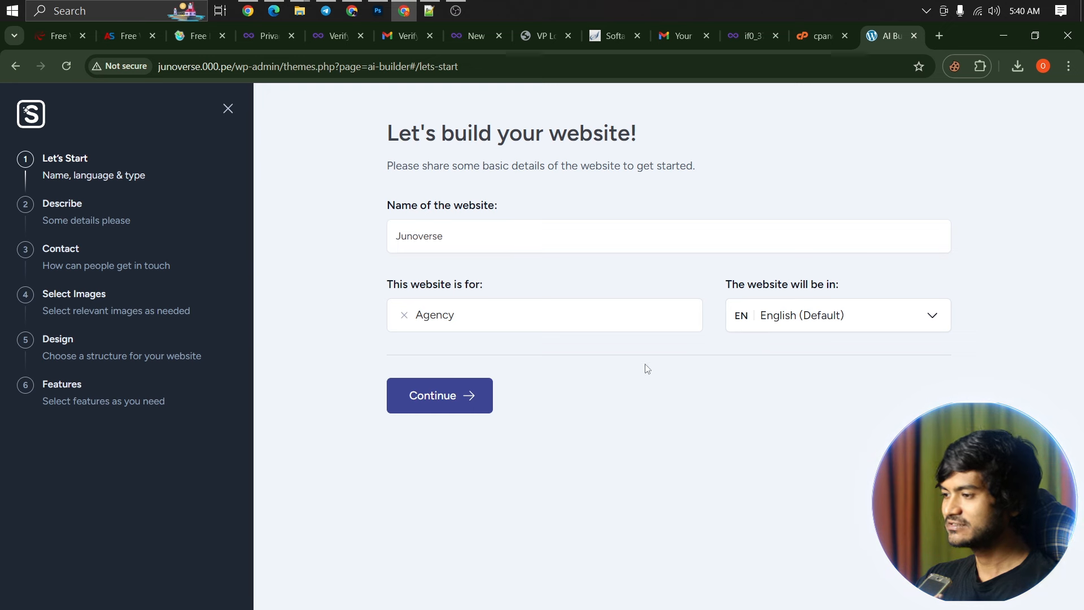
click(455, 397)
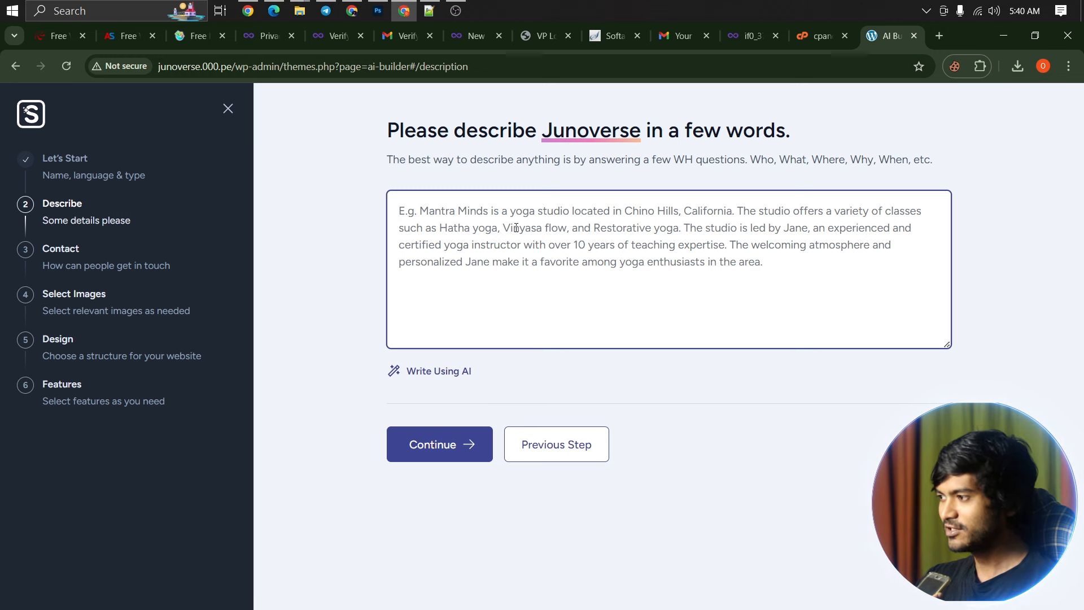
Write a Junoverse description about a mastercourse on using AI tools and making money
text(Jun)
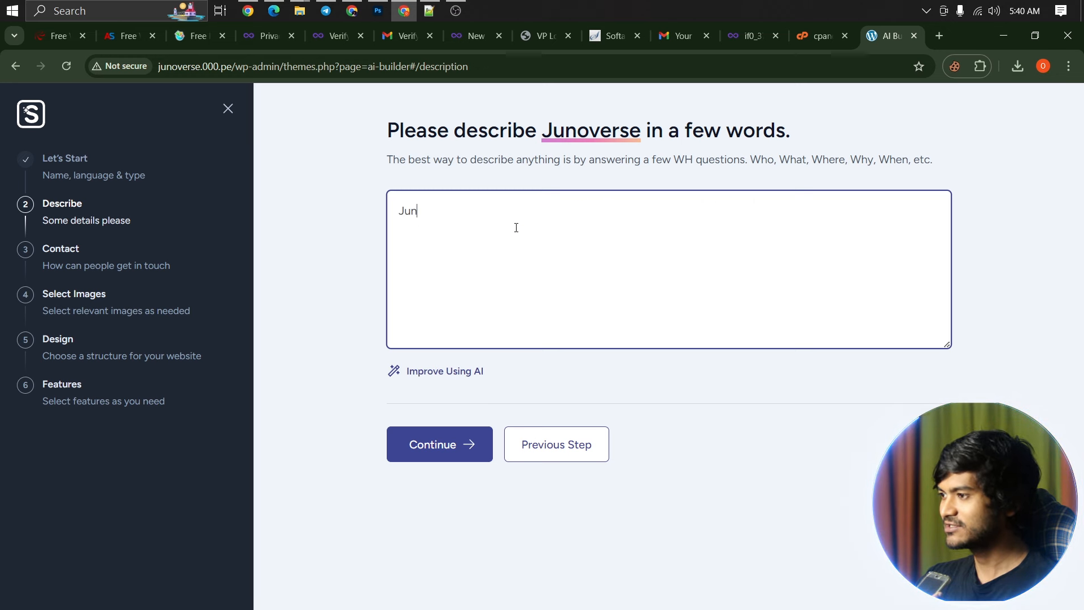
text(overse)
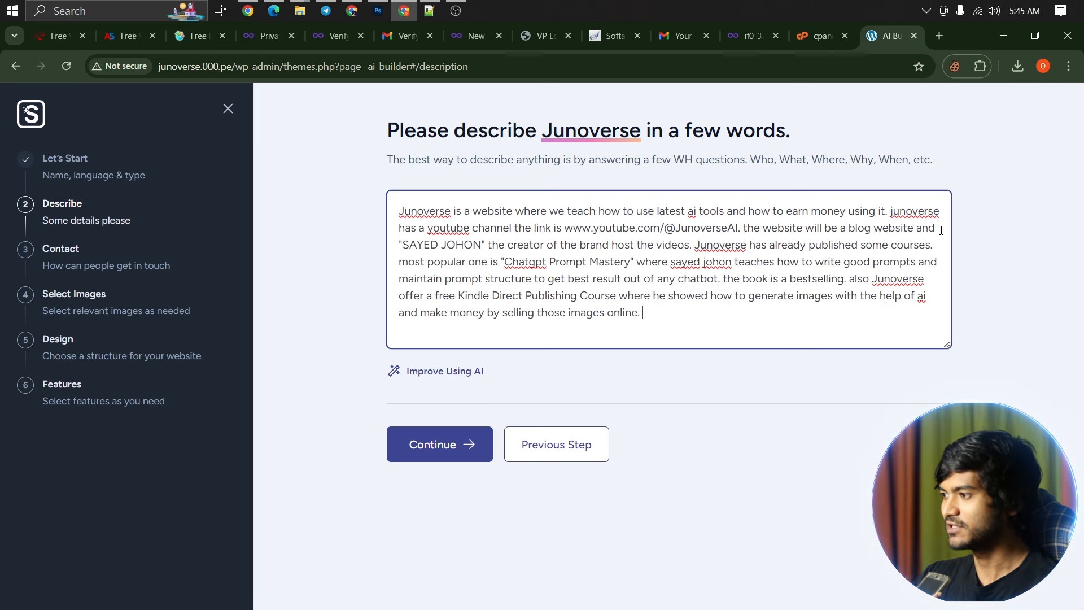
key(Return)
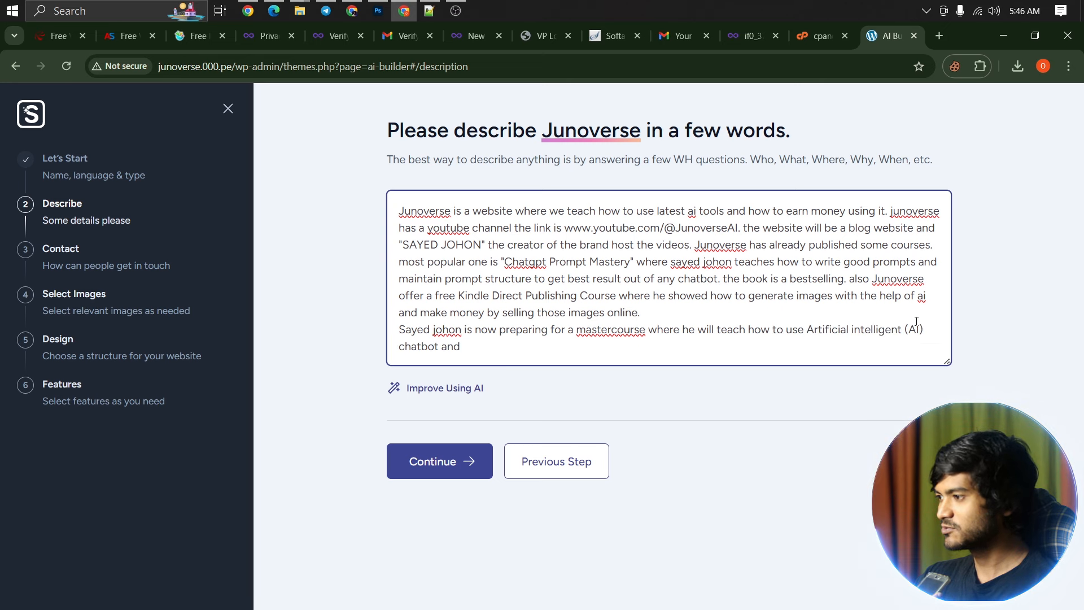
key(ctrl+Left)
key(ctrl+Left)
key(ctrl+Left)
key(ctrl+Left)
key(ctrl+Right)
key(ctrl+Right)
key(BackSpace)
key(BackSpace)
key(BackSpace)
key(BackSpace)
key(BackSpace)
key(BackSpace)
key(BackSpace)
key(BackSpace)
key(BackSpace)
key(BackSpace)
key(BackSpace)
key(BackSpace)
key(BackSpace)
key(BackSpace)
key(BackSpace)
key(BackSpace)
key(BackSpace)
key(BackSpace)
text(,)
key(End)
text(the)
key(BackSpace)
key(BackSpace)
key(BackSpace)
text(and most important)
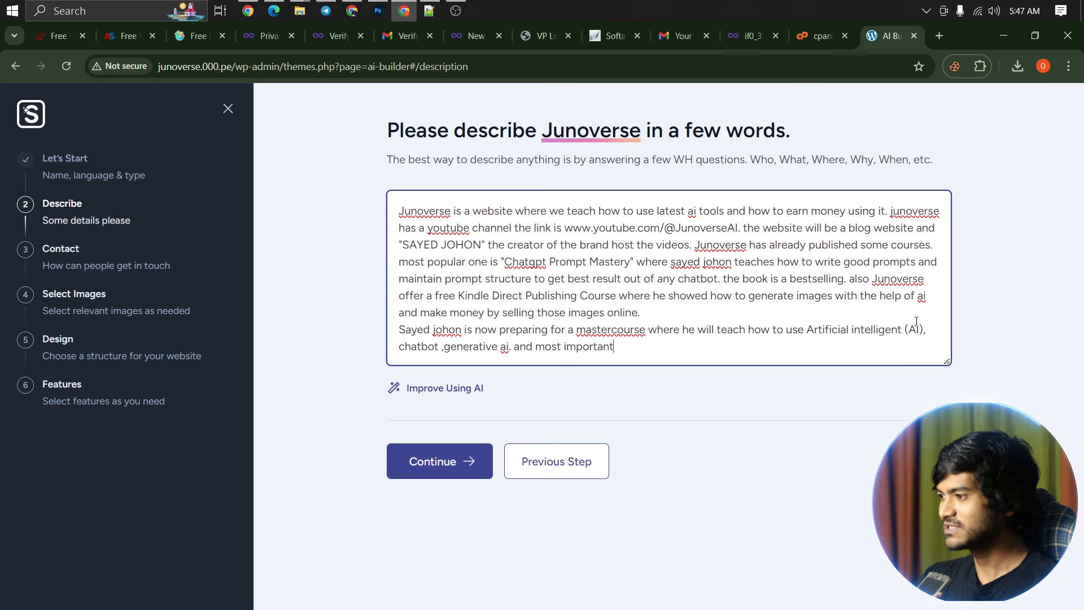
text(ly, how to make money)
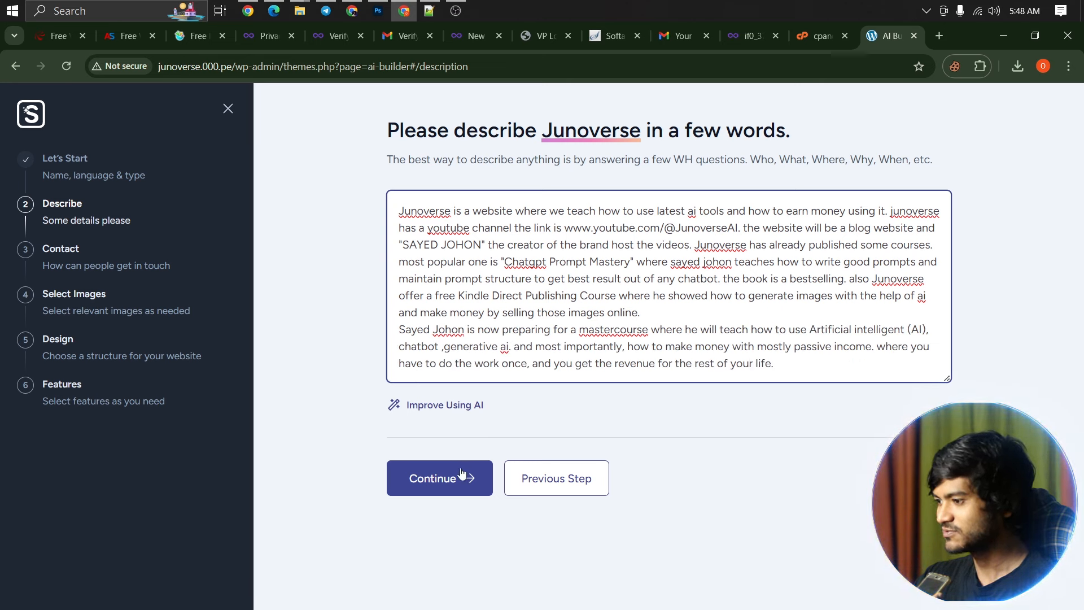
Rewrite the description with Improve Using AI and continue to the Contact step
drag(788, 363, 368, 205)
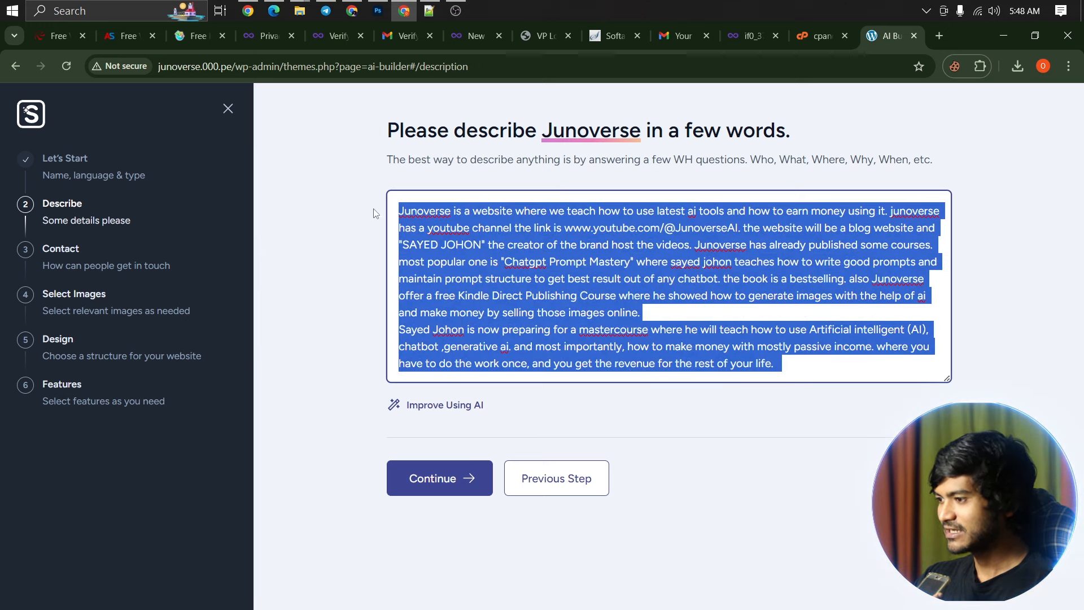
click(452, 406)
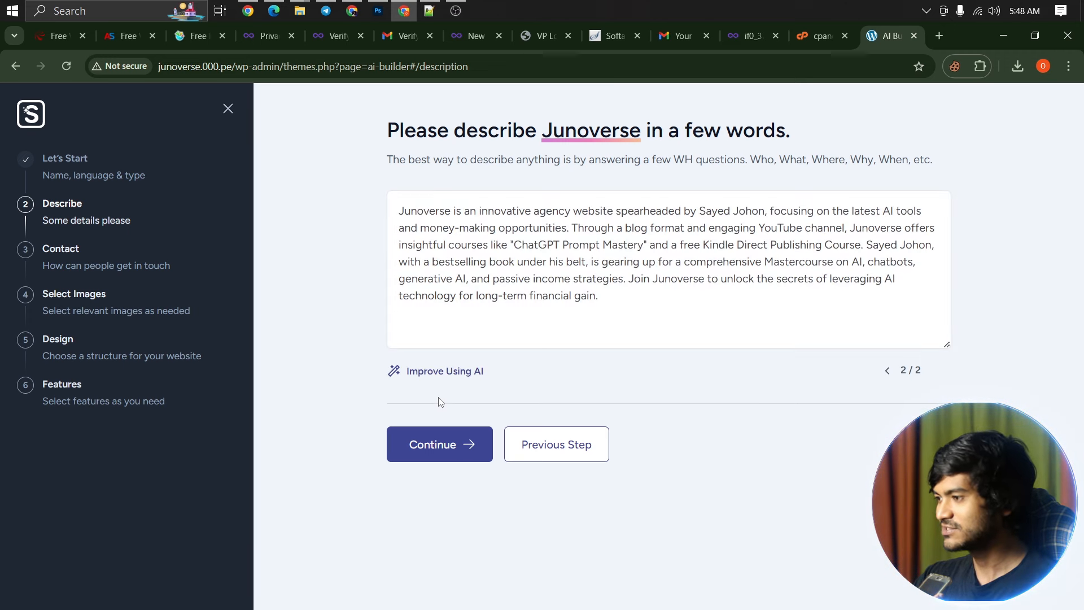
click(616, 226)
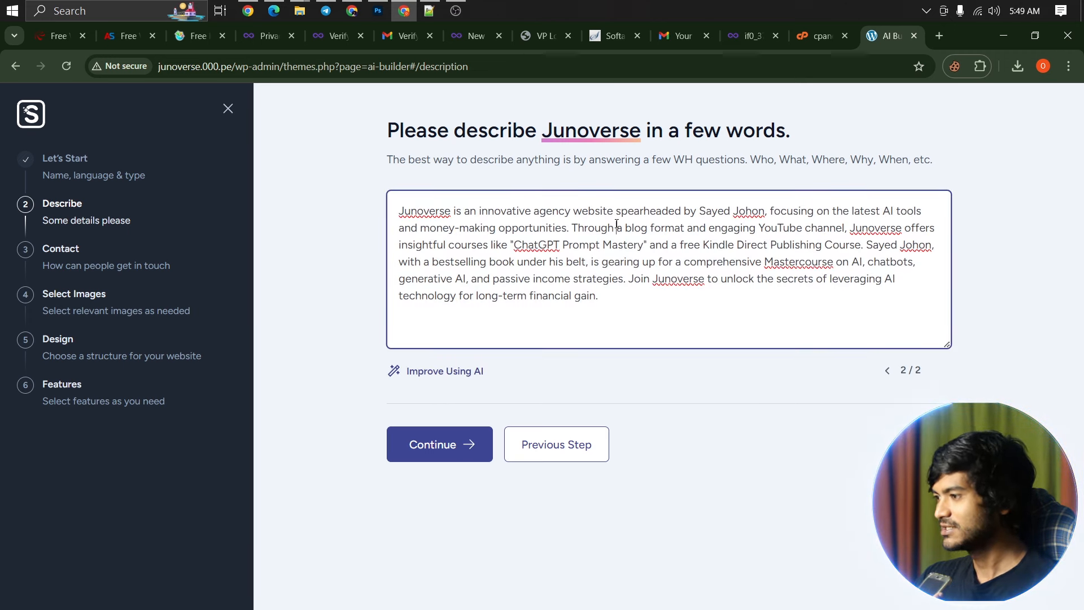
click(439, 447)
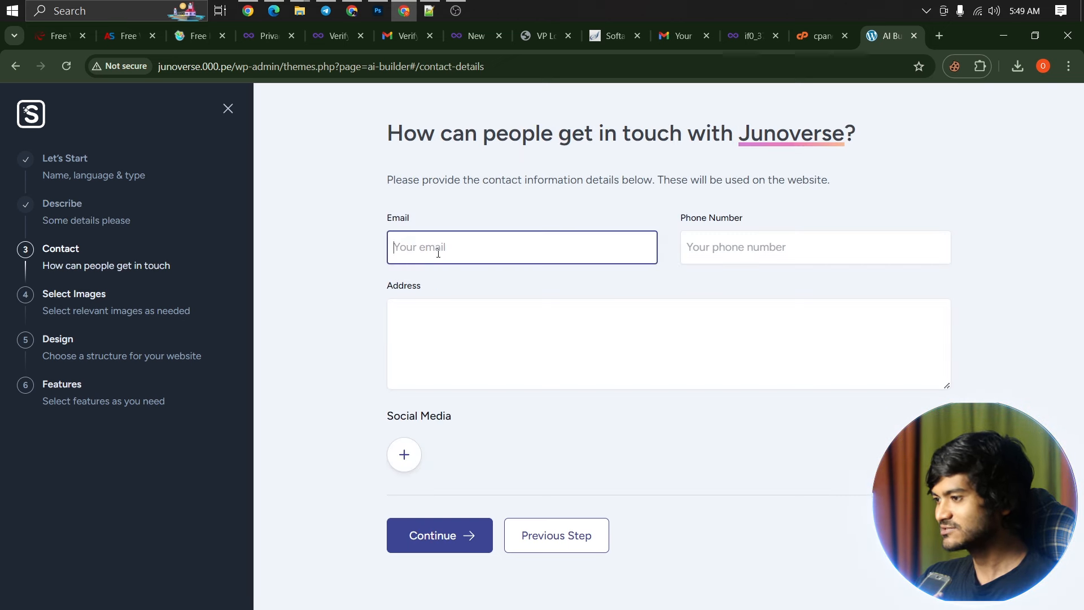
Fill in the contact email, phone number and address fields
click(471, 248)
click(510, 287)
click(744, 252)
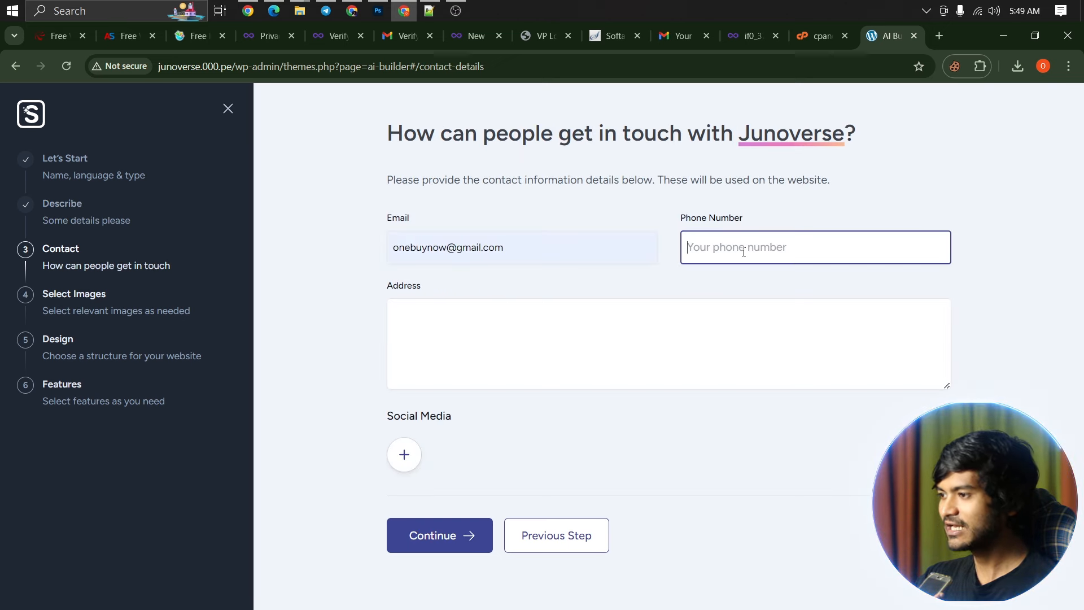
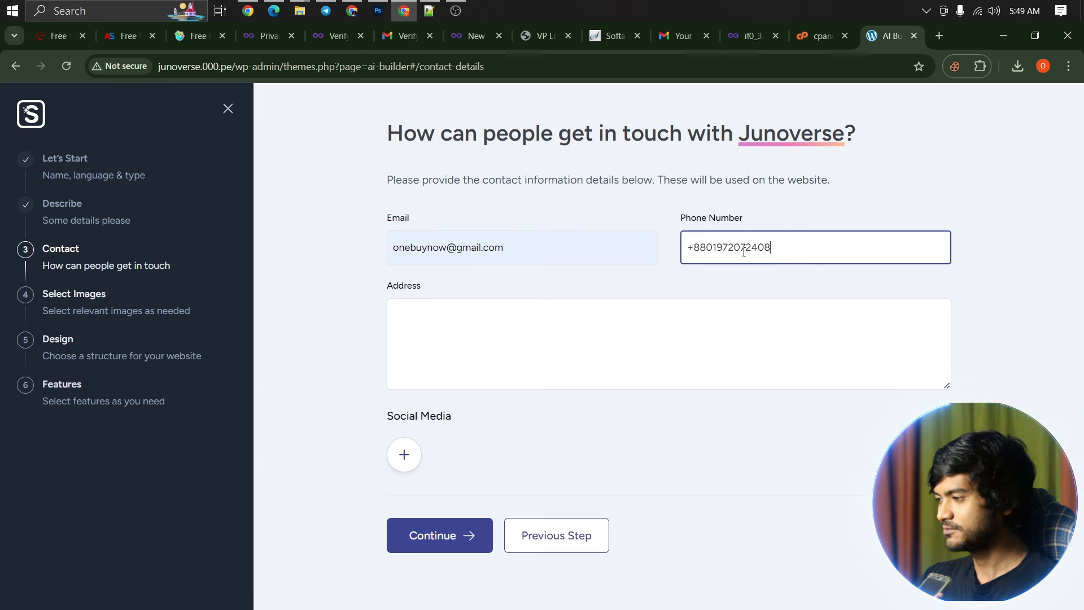
click(521, 315)
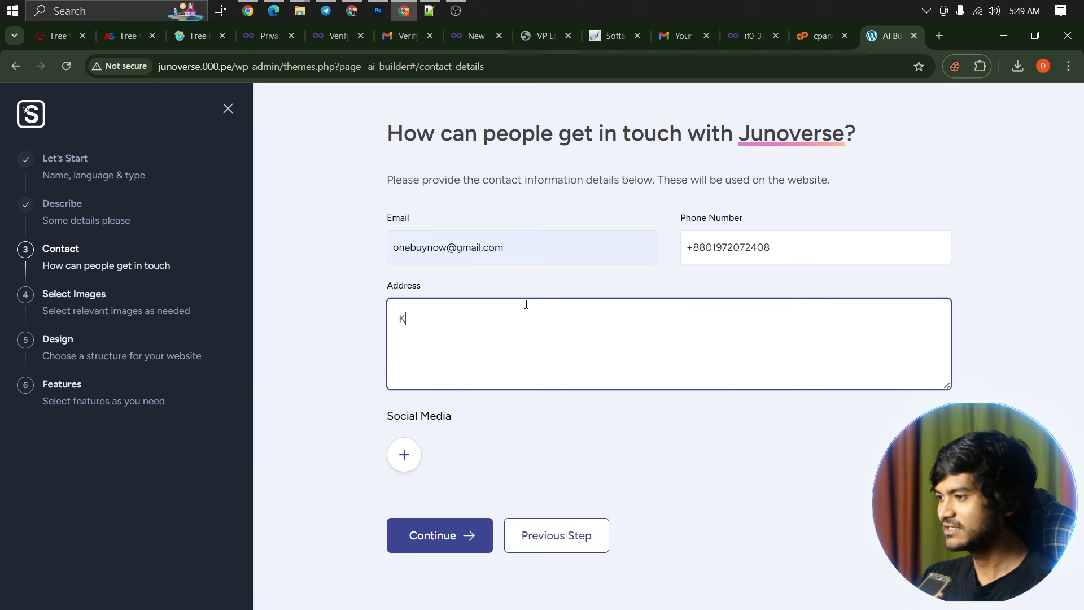
text(Kushtia, Bangladesh)
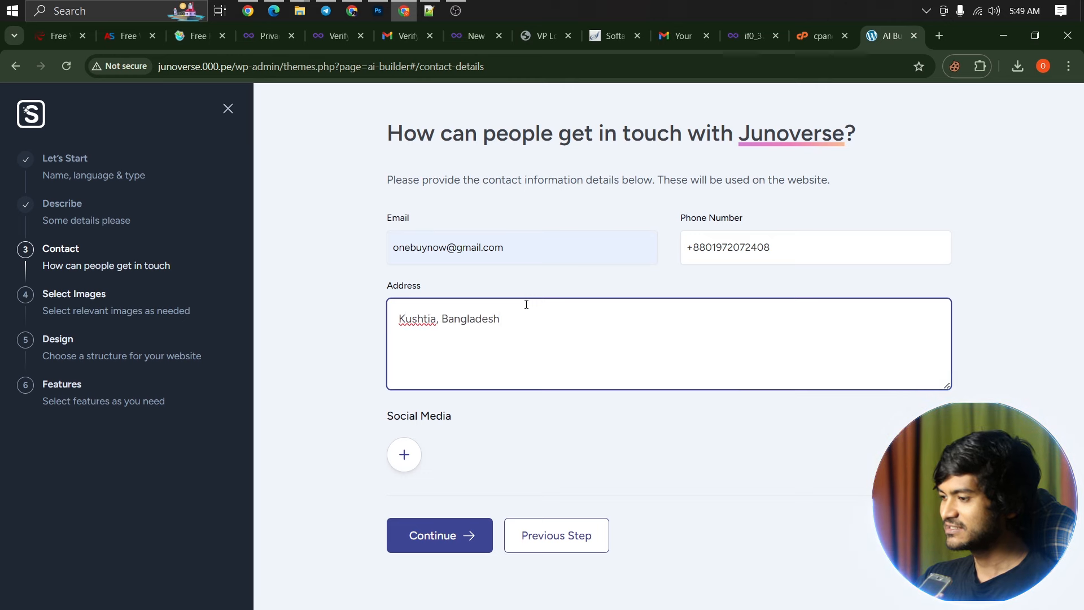
click(468, 525)
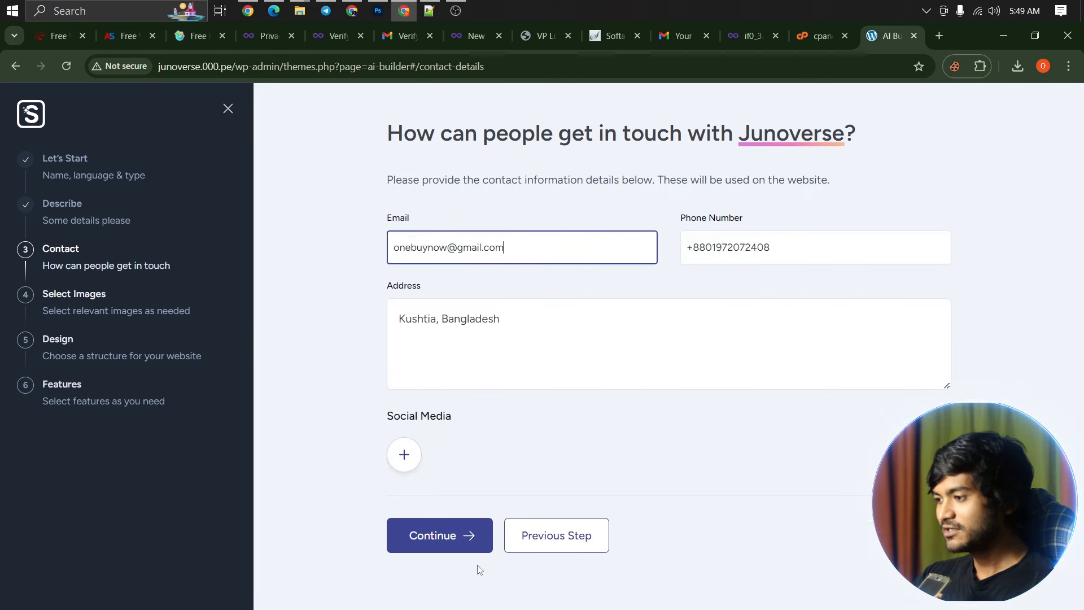
click(403, 454)
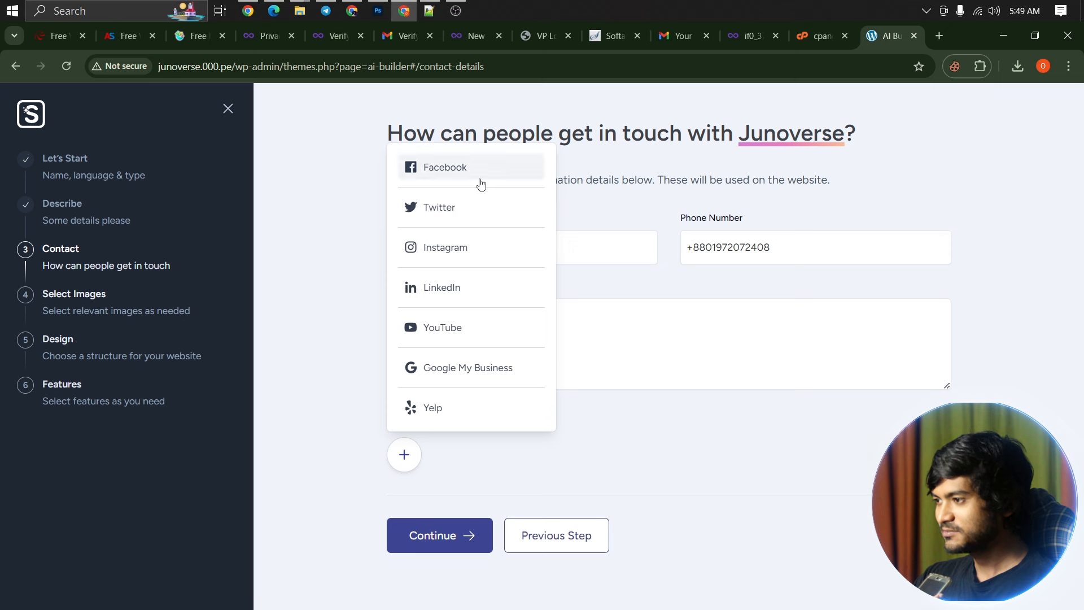
click(468, 332)
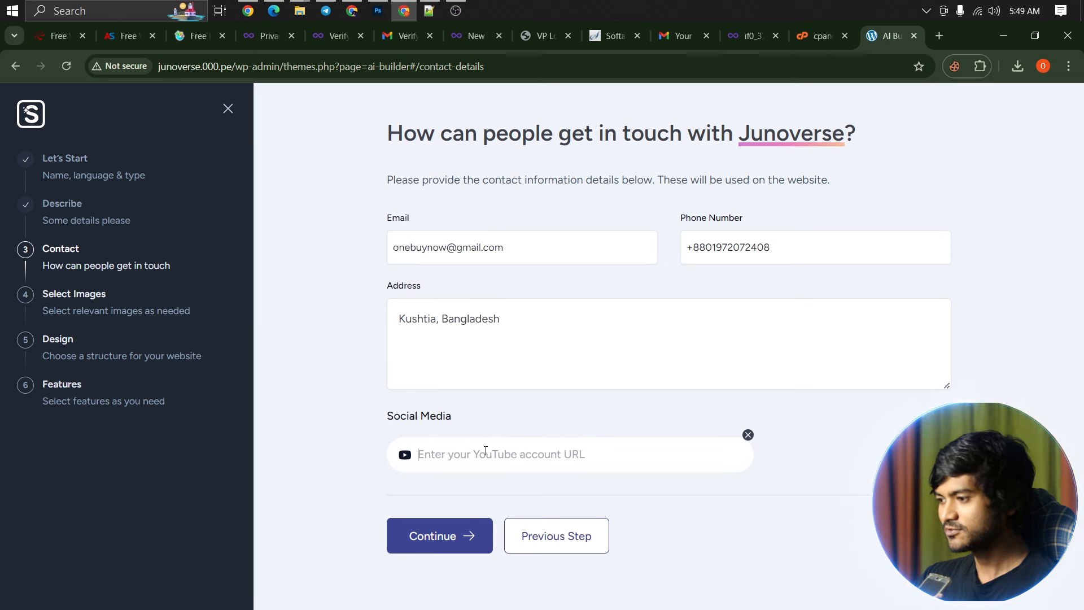
text(ww)
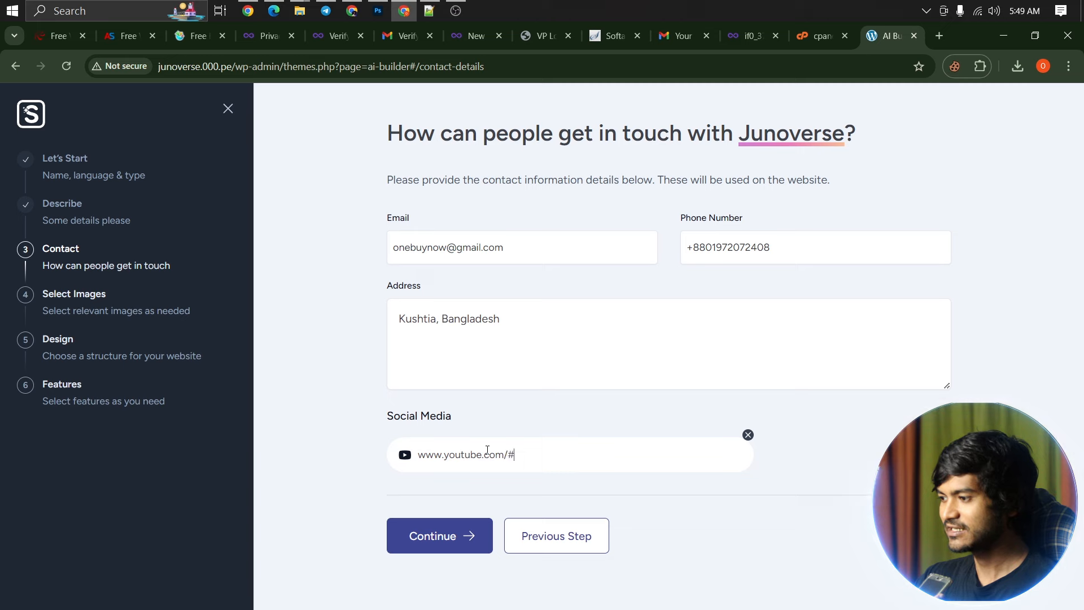
text(w.youtube.com/@junoverse)
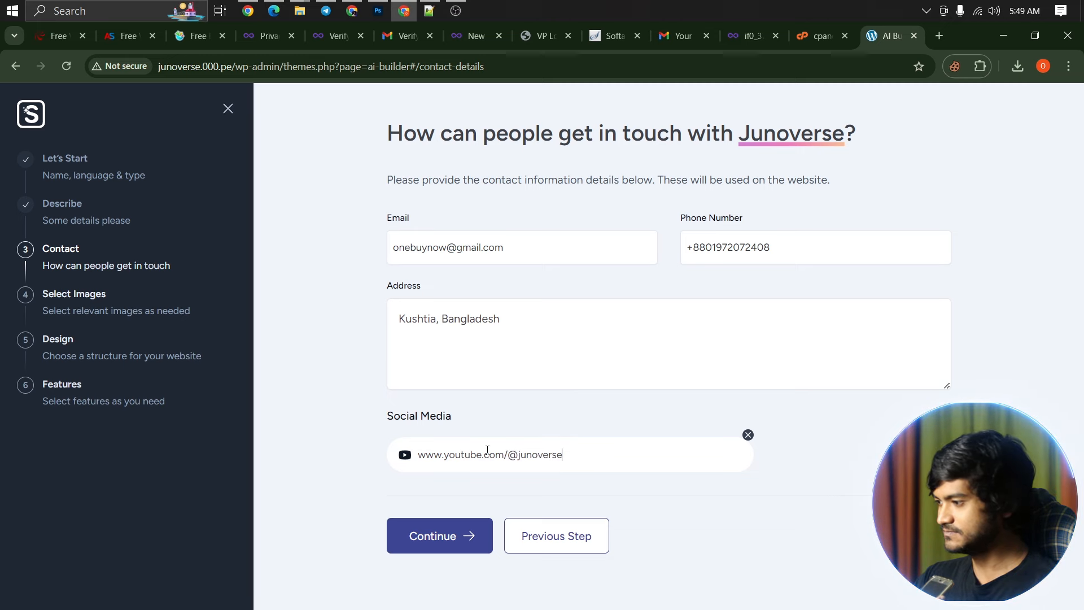
text(AI)
key(ctrl+a)
key(ctrl+c)
Open the copied YouTube channel link in a new tab to confirm it loads
click(932, 37)
key(ctrl+v)
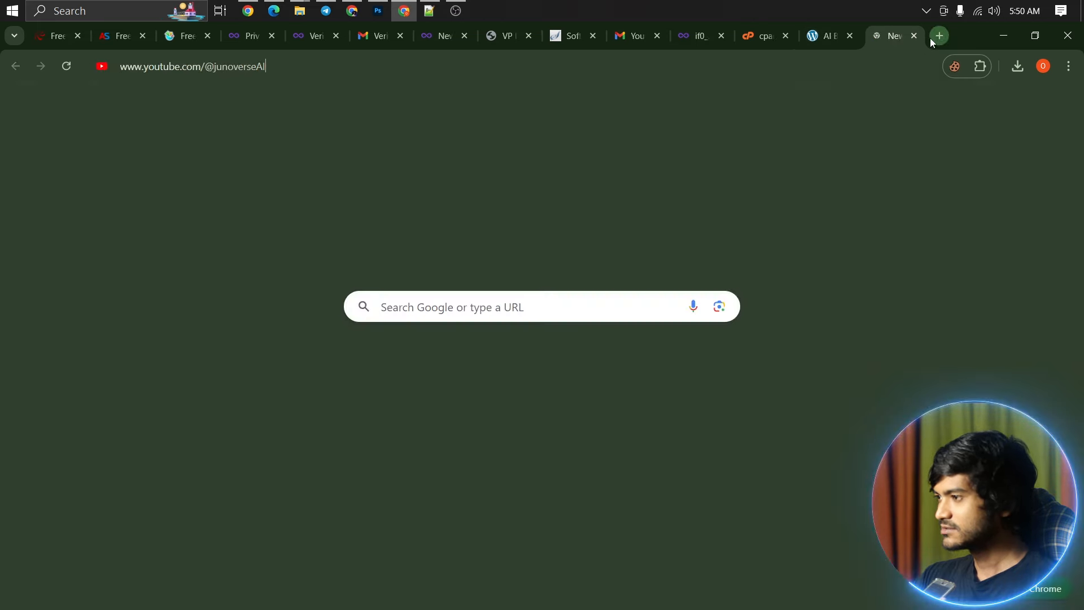
key(Return)
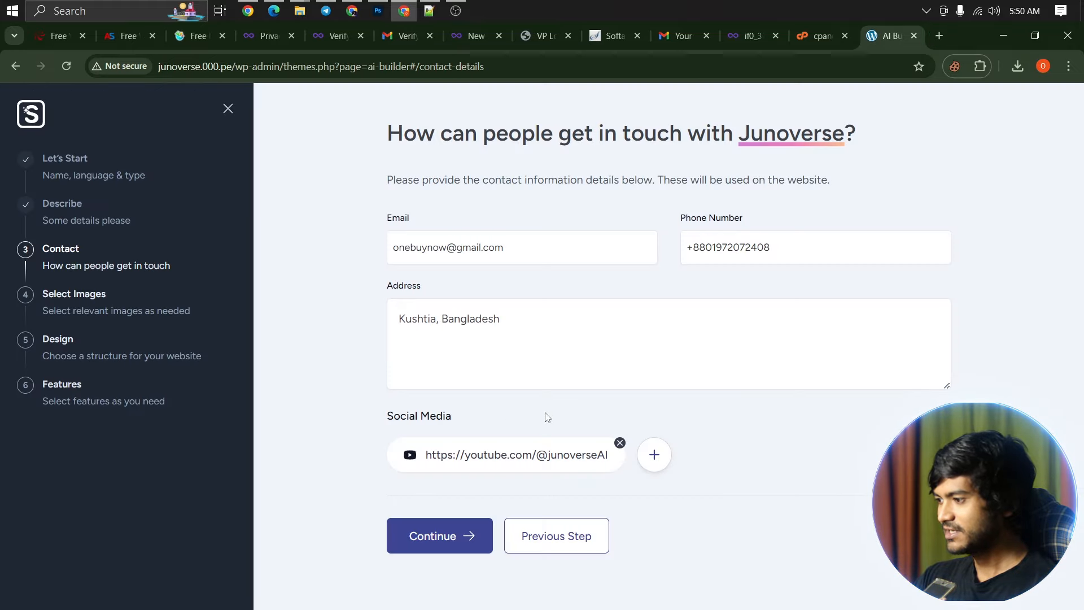
Add another social link slot and copy the Junoverse Facebook page's address
click(655, 455)
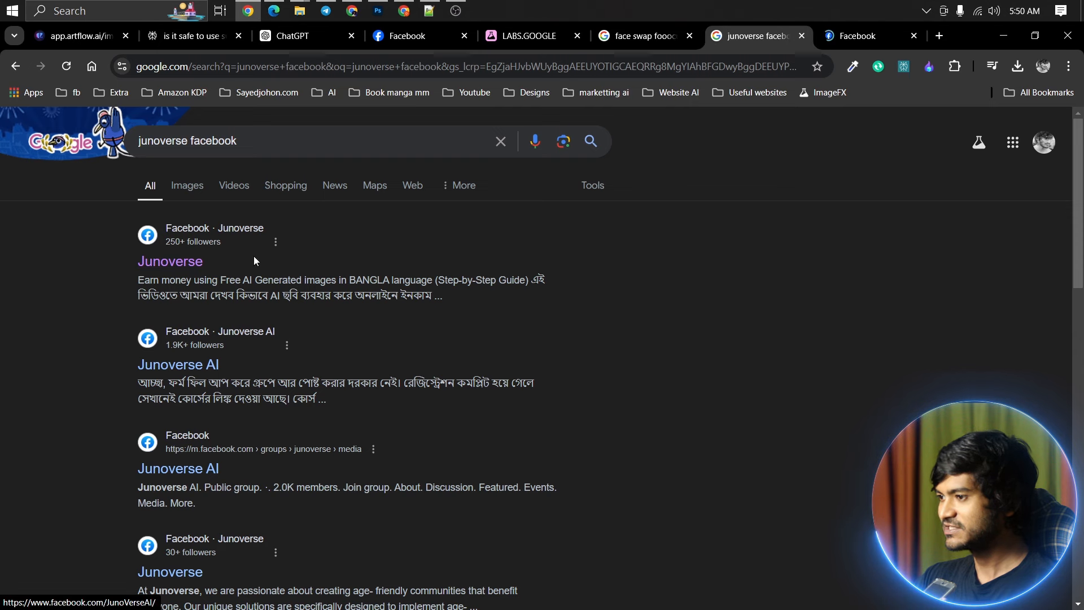
click(849, 39)
click(376, 67)
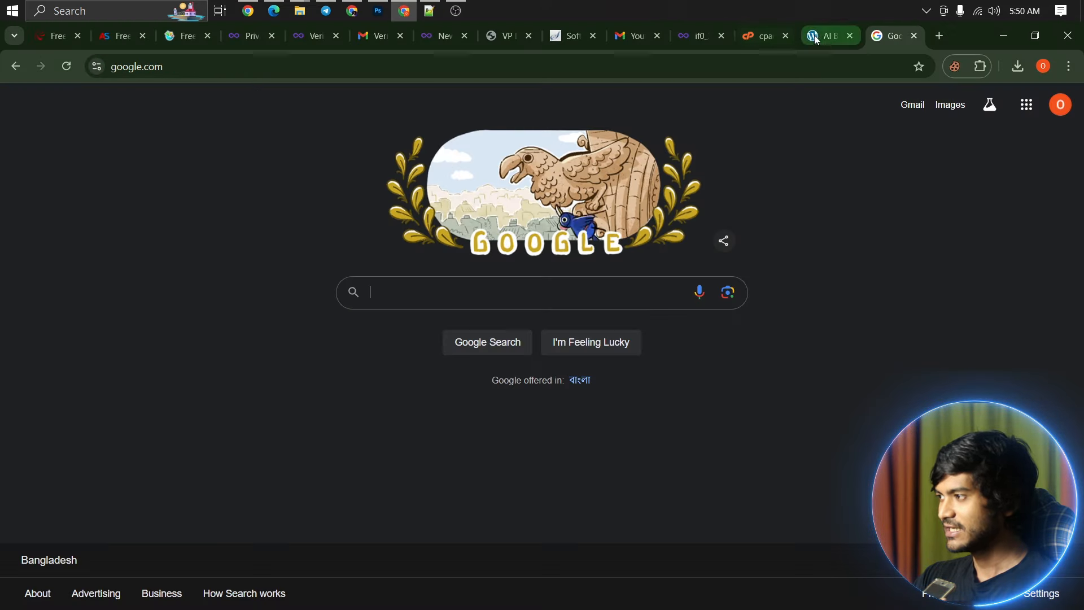
Paste facebook.com/JunoVerseAI into the Facebook field and continue to Select Images
click(818, 38)
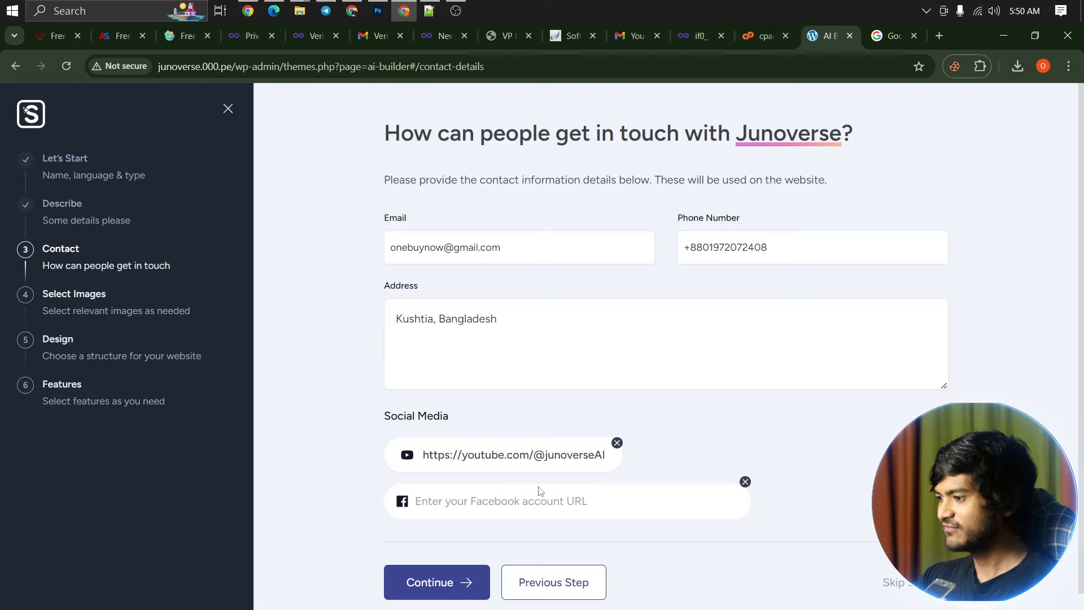
key(ctrl+v)
click(901, 454)
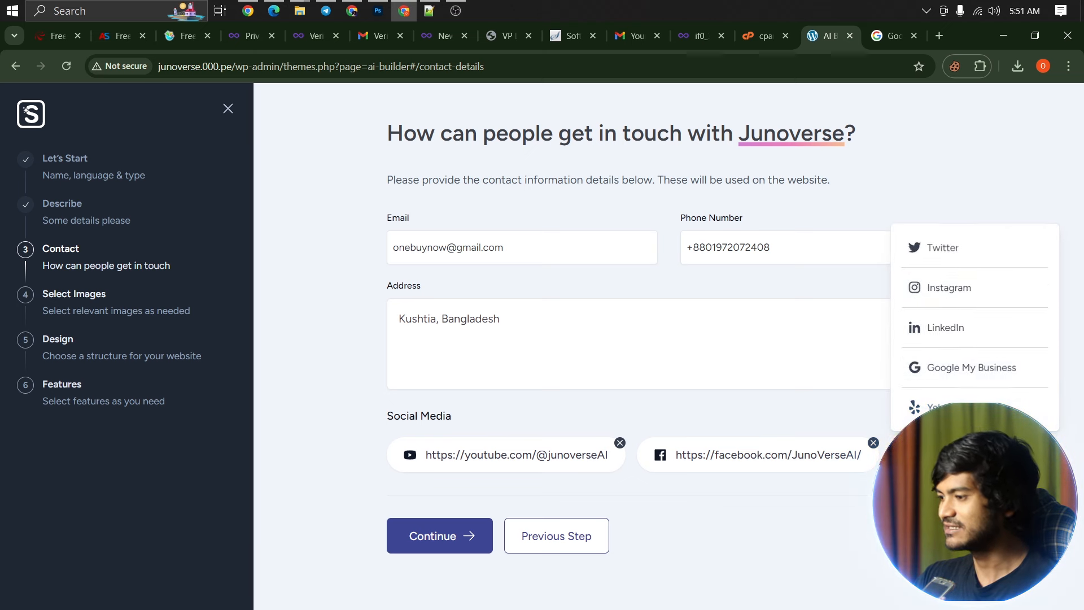
click(644, 507)
click(466, 534)
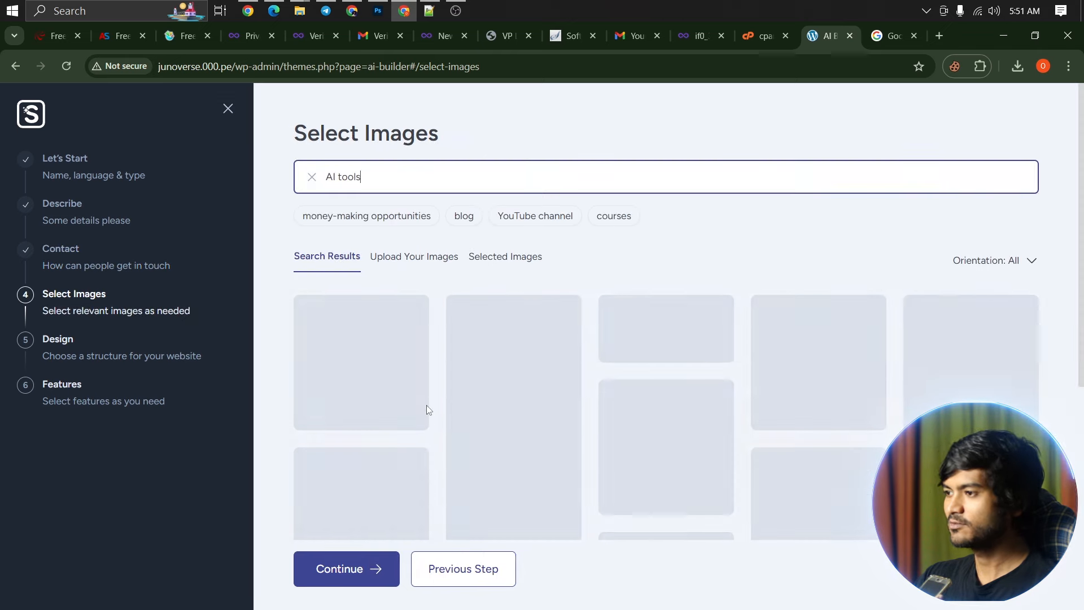
Select the first image from the AI tools search results
scroll(434, 394, down, 3)
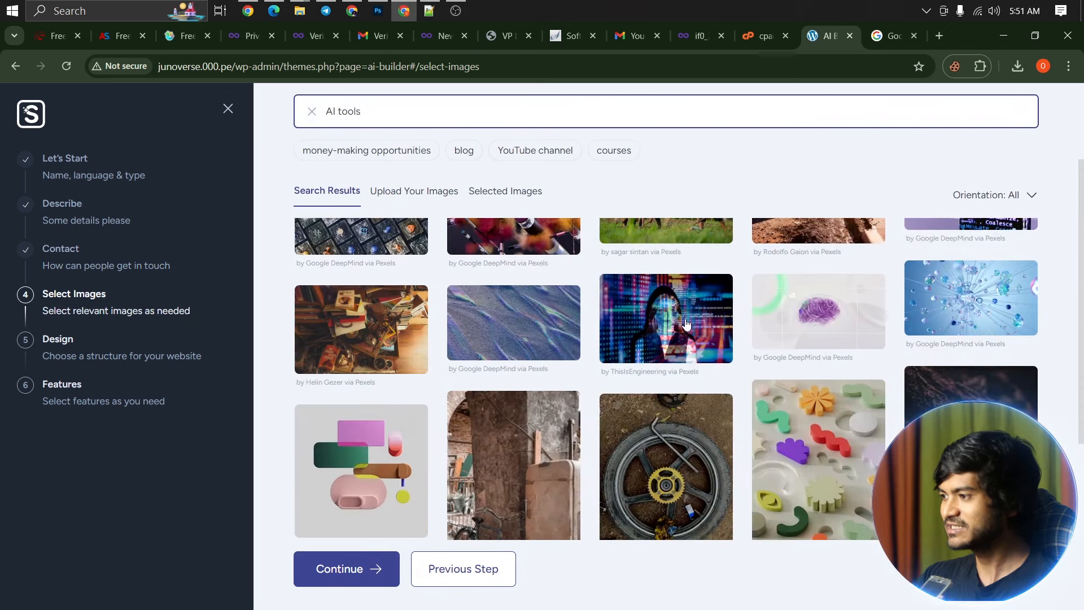
scroll(666, 347, up, 2)
scroll(612, 316, down, 2)
scroll(611, 316, up, 1)
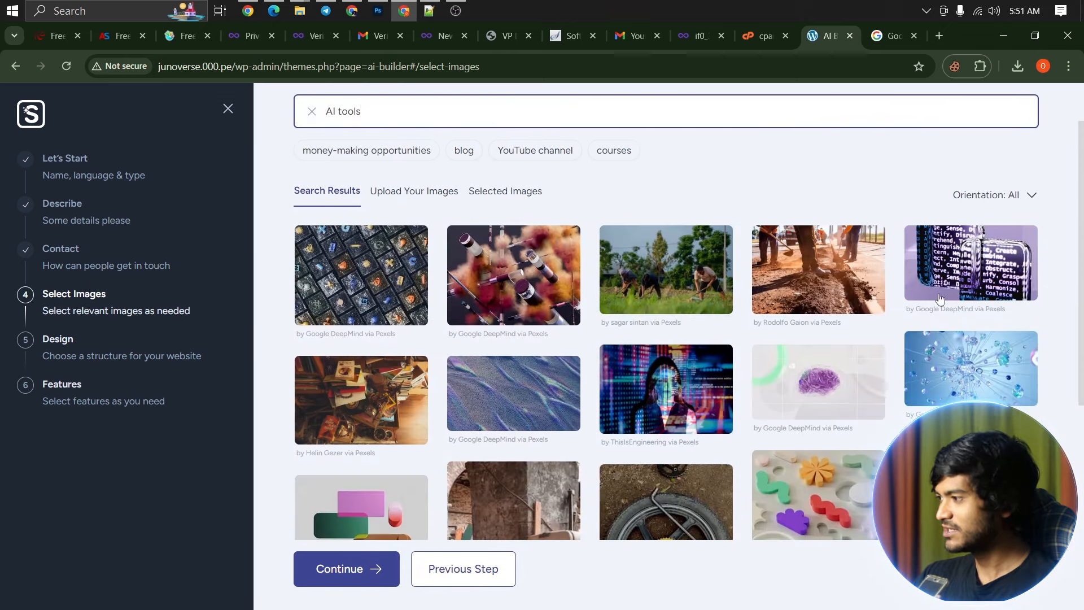
scroll(515, 331, up, 1)
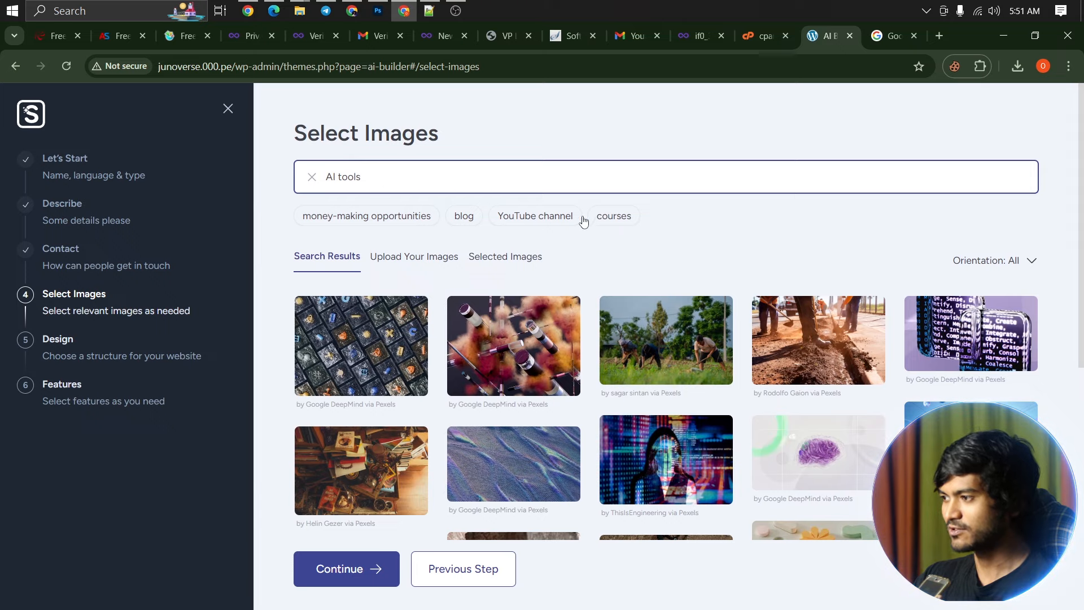
scroll(644, 302, down, 2)
click(652, 308)
scroll(652, 308, down, 3)
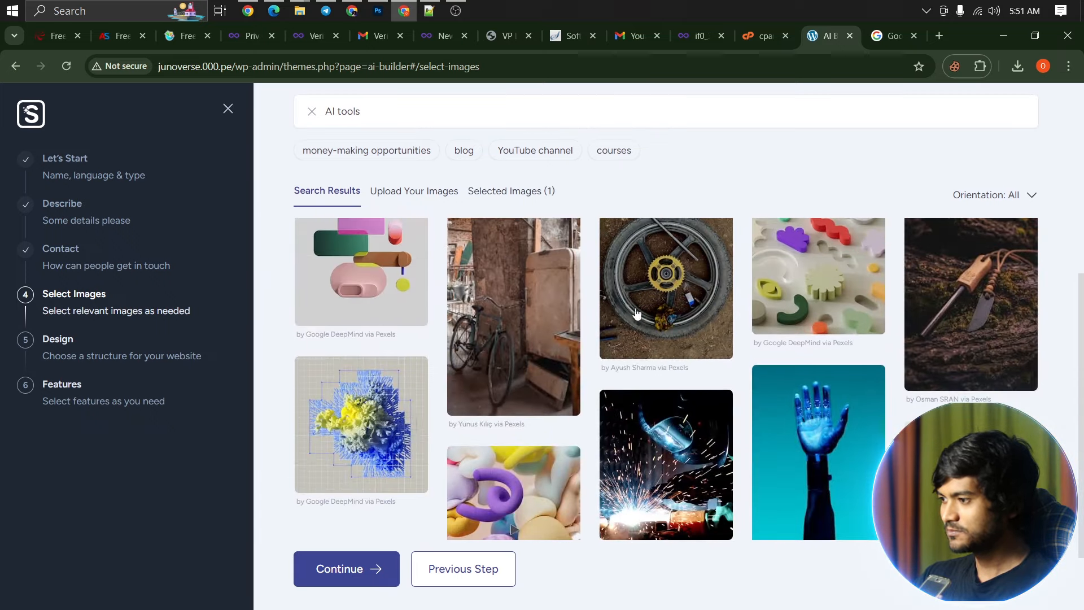
scroll(608, 317, down, 1)
scroll(610, 316, down, 1)
Add the blue robot-hand, blue network and robot-touching-human-hand images, plus one more AI image
click(817, 371)
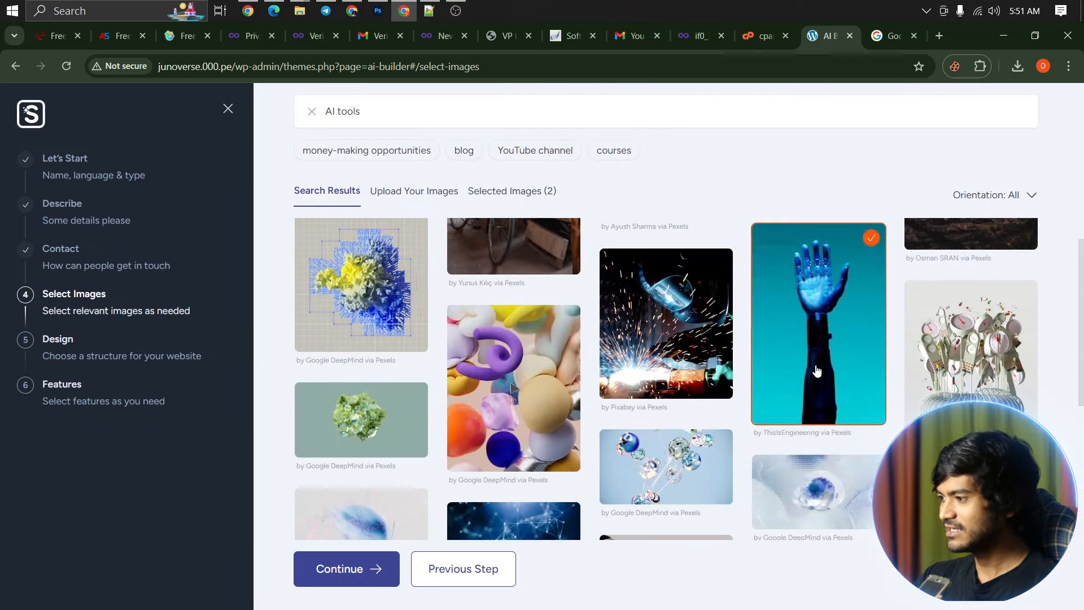
scroll(791, 373, down, 2)
click(554, 393)
click(676, 430)
scroll(686, 429, down, 2)
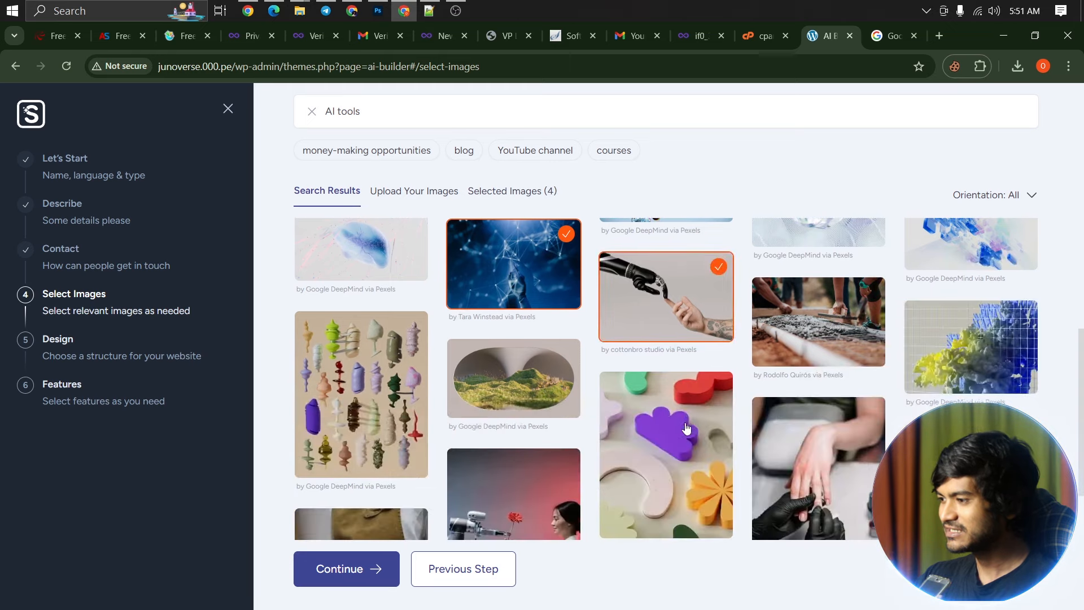
scroll(686, 428, down, 10)
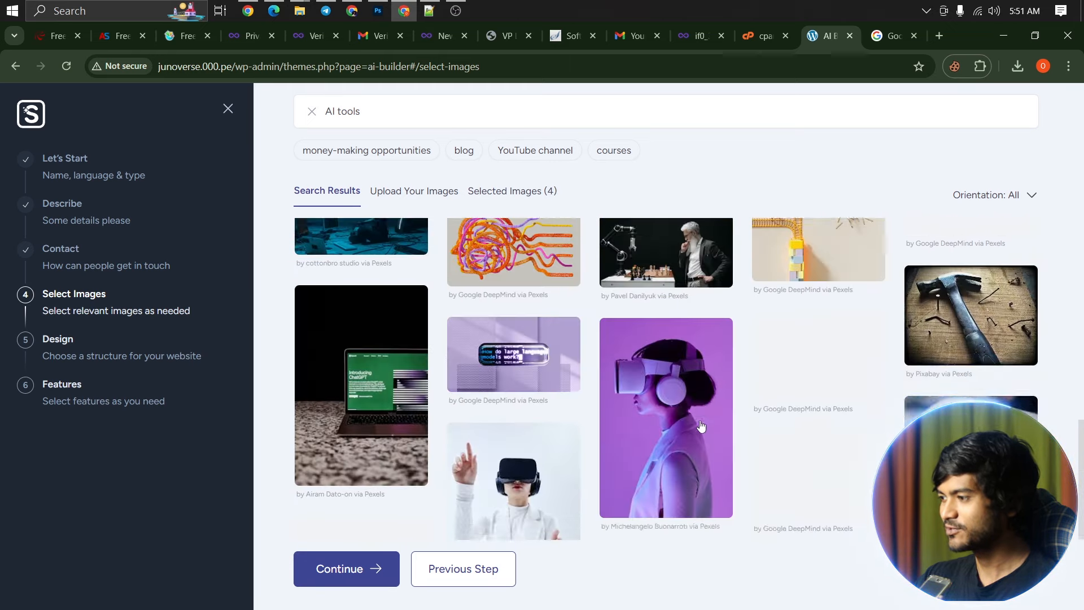
scroll(701, 426, up, 8)
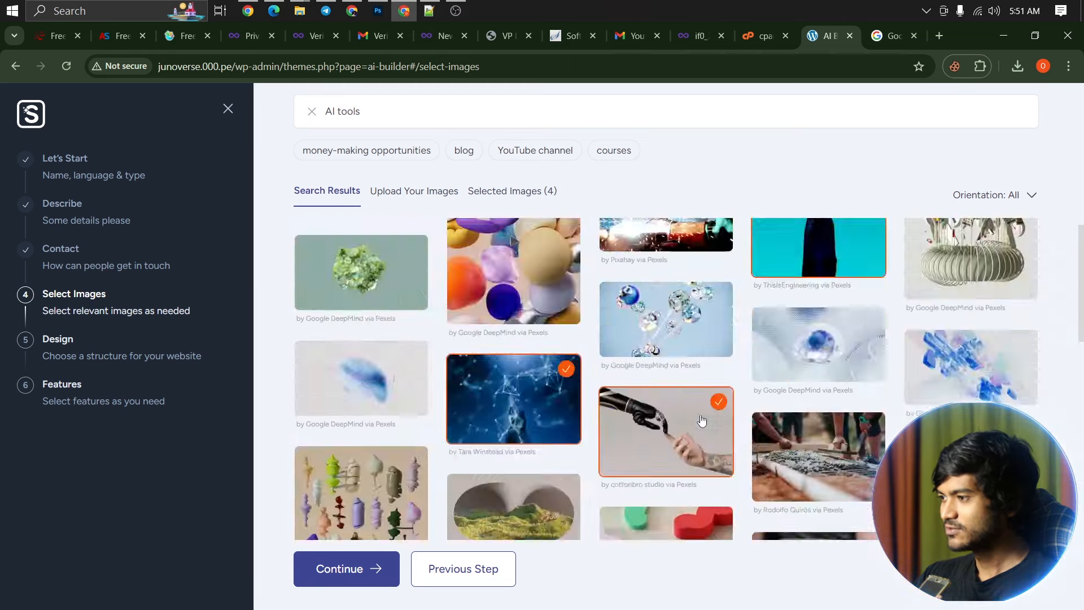
scroll(702, 421, up, 10)
scroll(626, 368, down, 10)
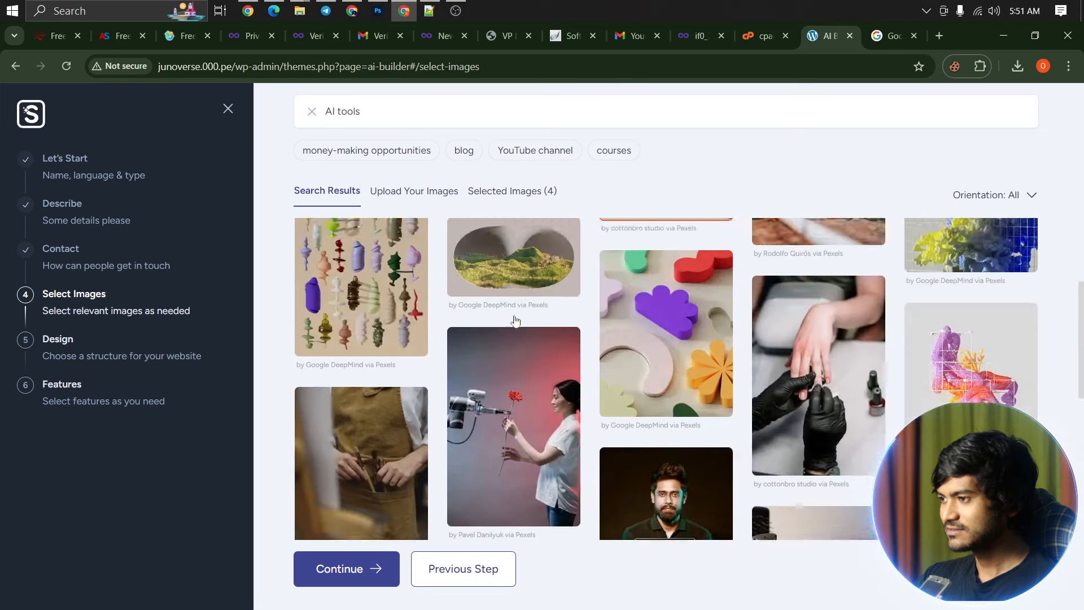
click(409, 301)
scroll(377, 320, down, 3)
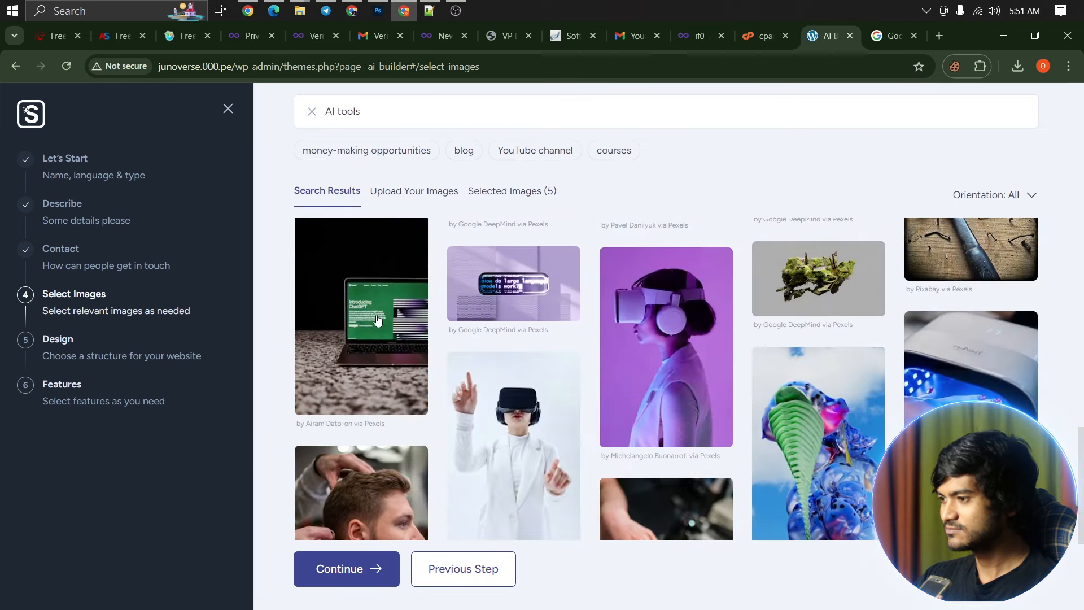
scroll(378, 320, down, 6)
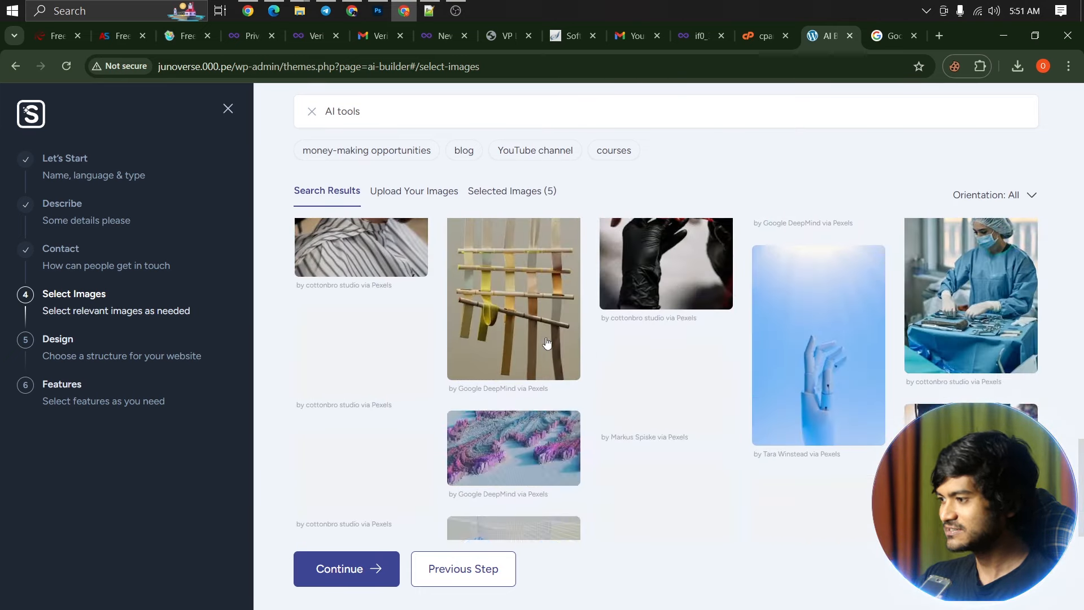
scroll(546, 341, down, 3)
scroll(545, 341, down, 3)
Search for money-making opportunities, add the rolled dollar bills and laptop images, then continue
click(381, 111)
drag(380, 111, 294, 116)
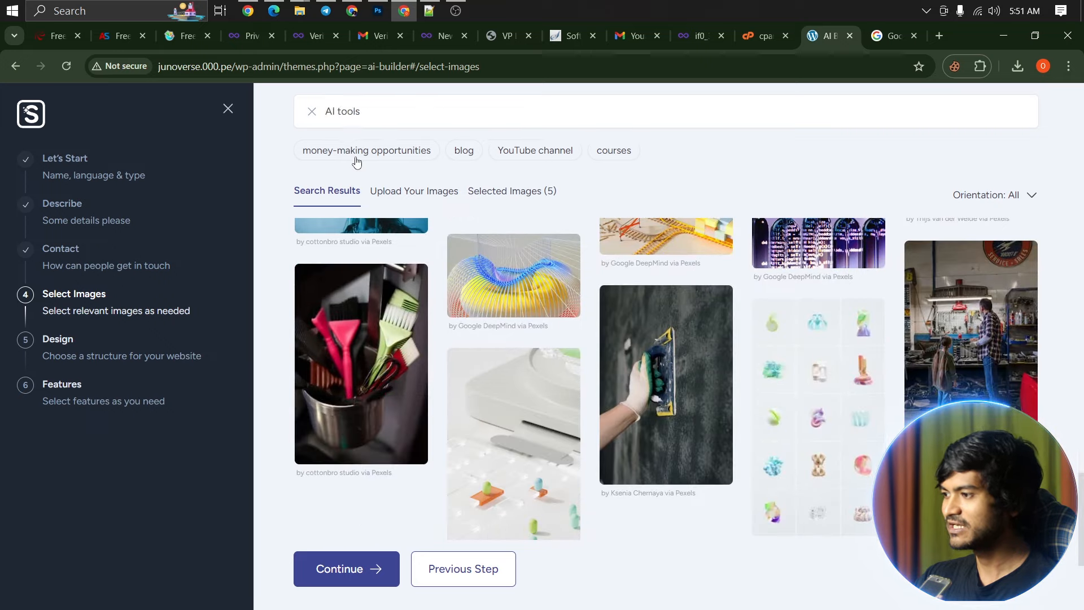
click(356, 158)
scroll(559, 320, up, 4)
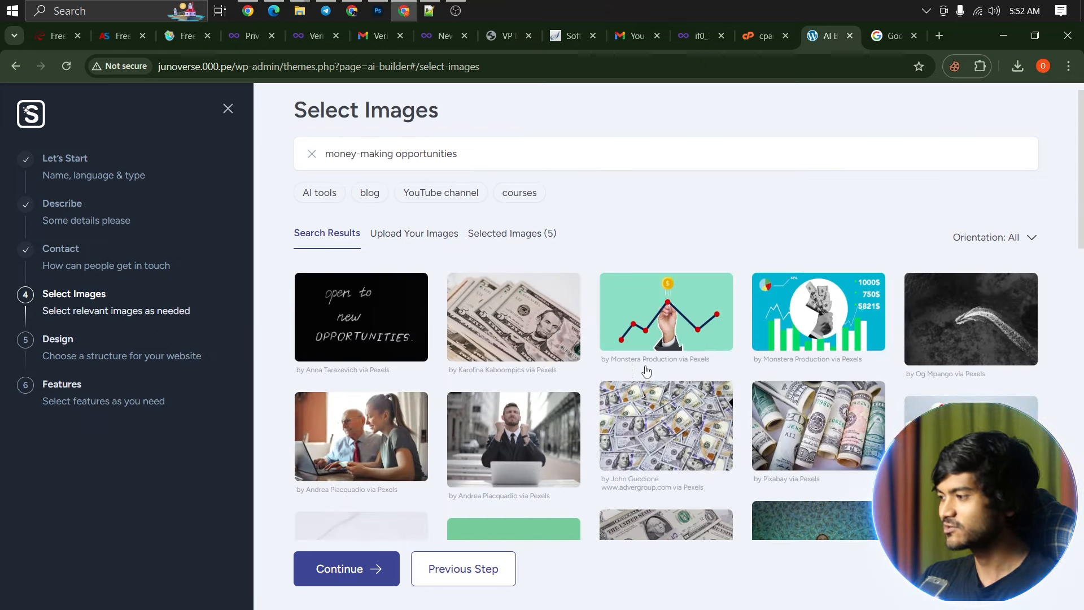
click(785, 426)
scroll(763, 421, down, 4)
scroll(732, 414, down, 10)
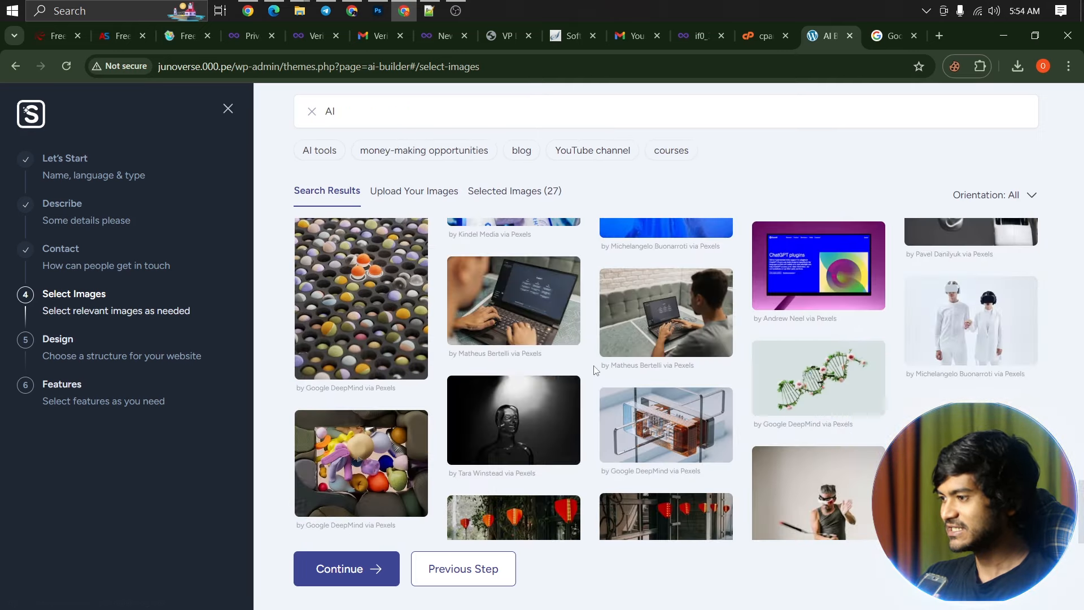
click(568, 331)
scroll(568, 330, down, 10)
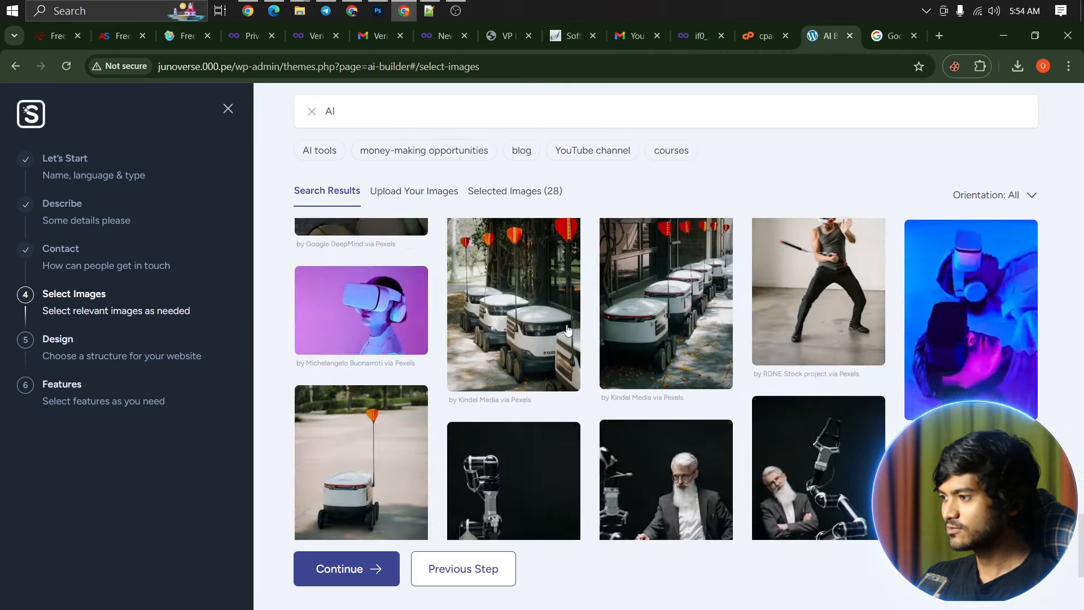
scroll(568, 331, down, 5)
click(364, 562)
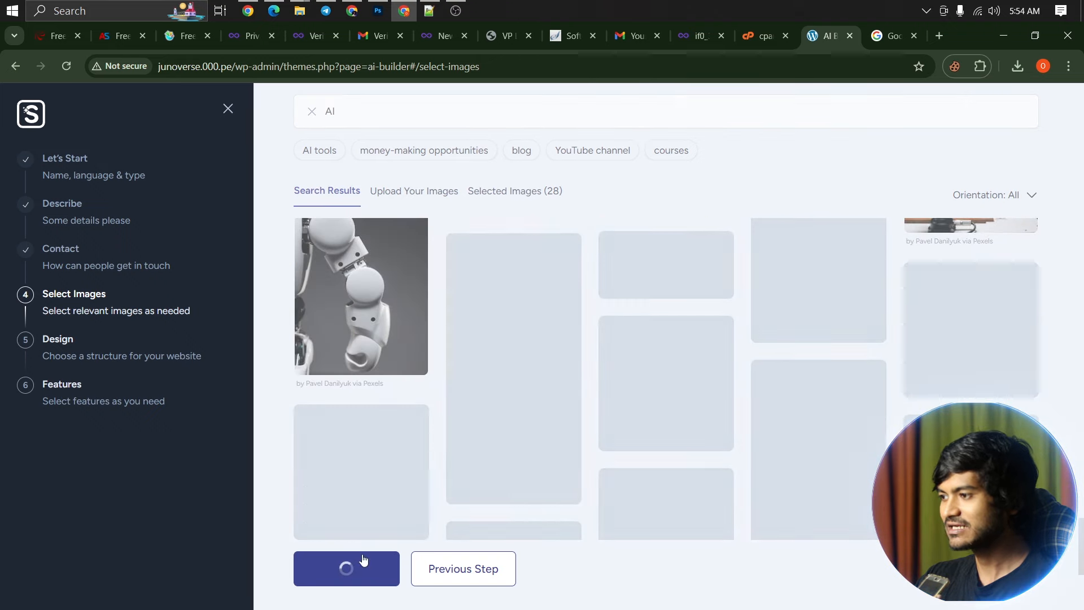
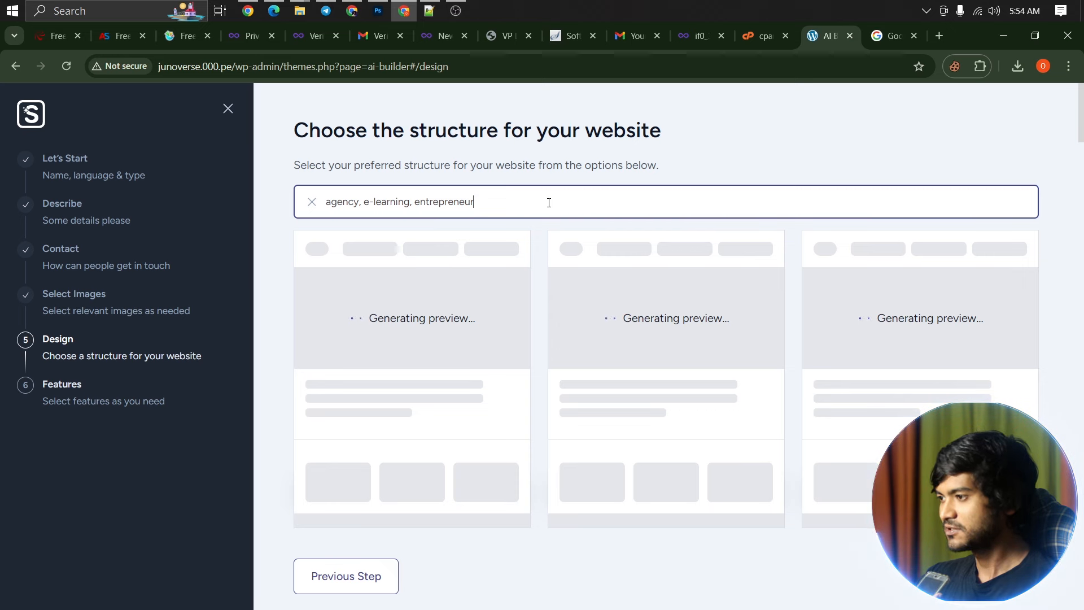
In the design keyword search, delete 'agency' and replace 'entrepreneur' with 'blog'
drag(400, 165, 567, 165)
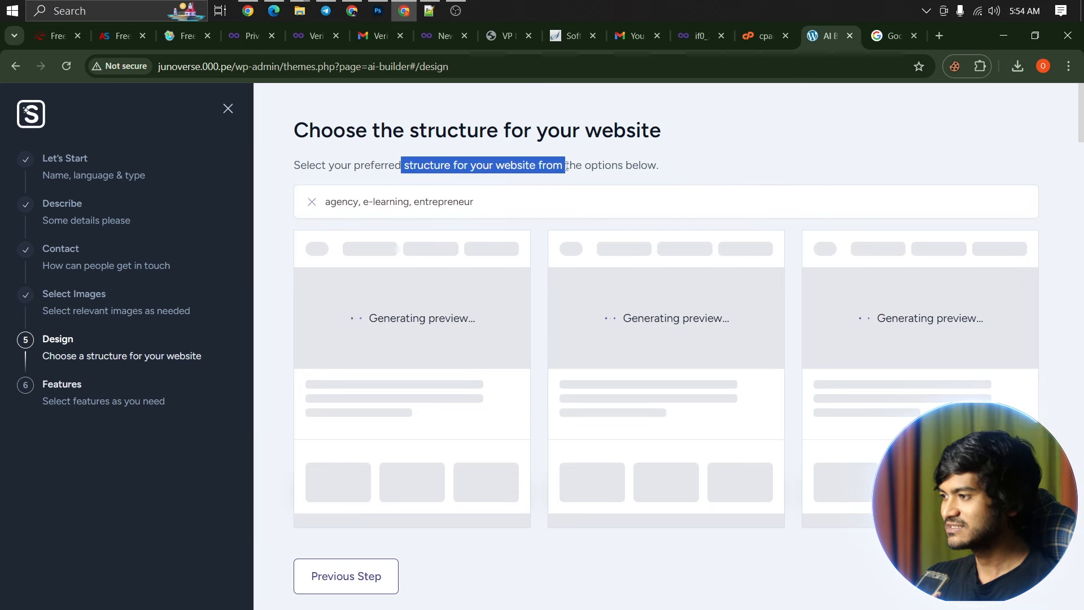
click(584, 165)
scroll(491, 262, down, 5)
scroll(493, 263, down, 5)
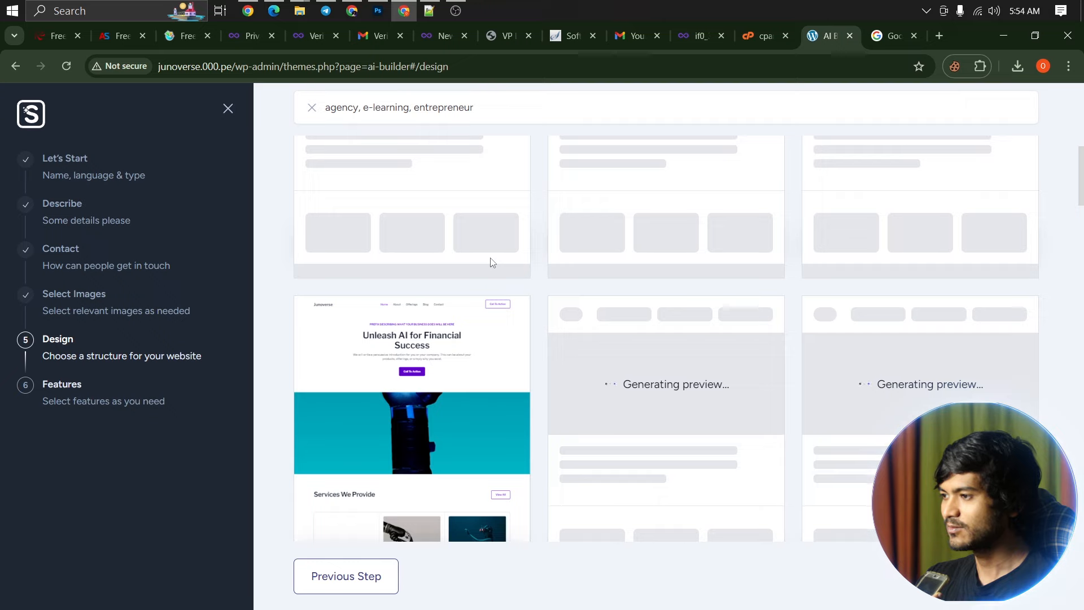
scroll(493, 264, up, 10)
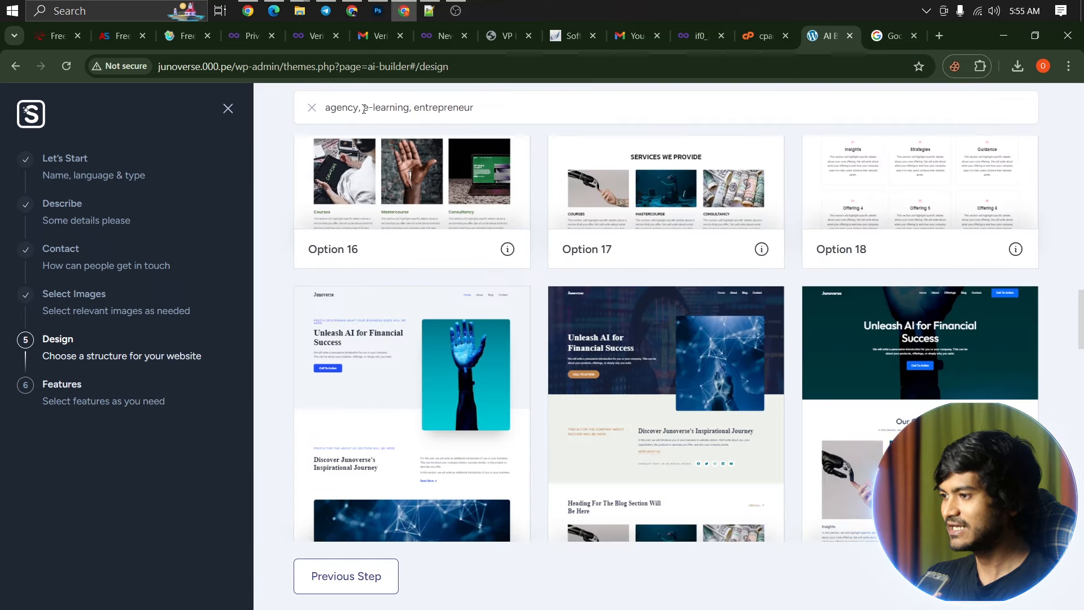
drag(365, 108, 329, 112)
key(BackSpace)
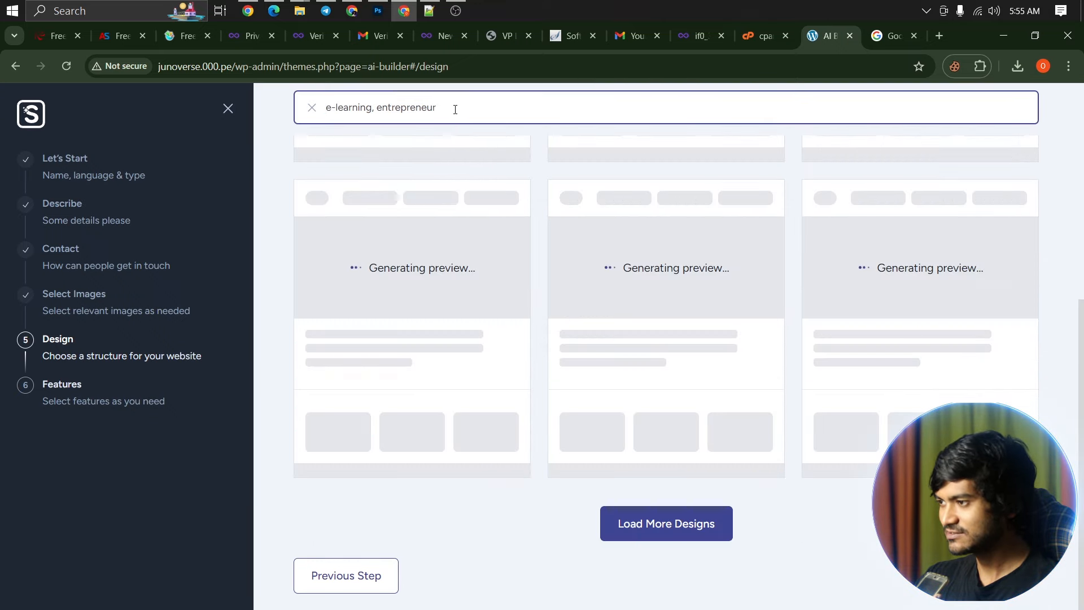
drag(455, 109, 376, 108)
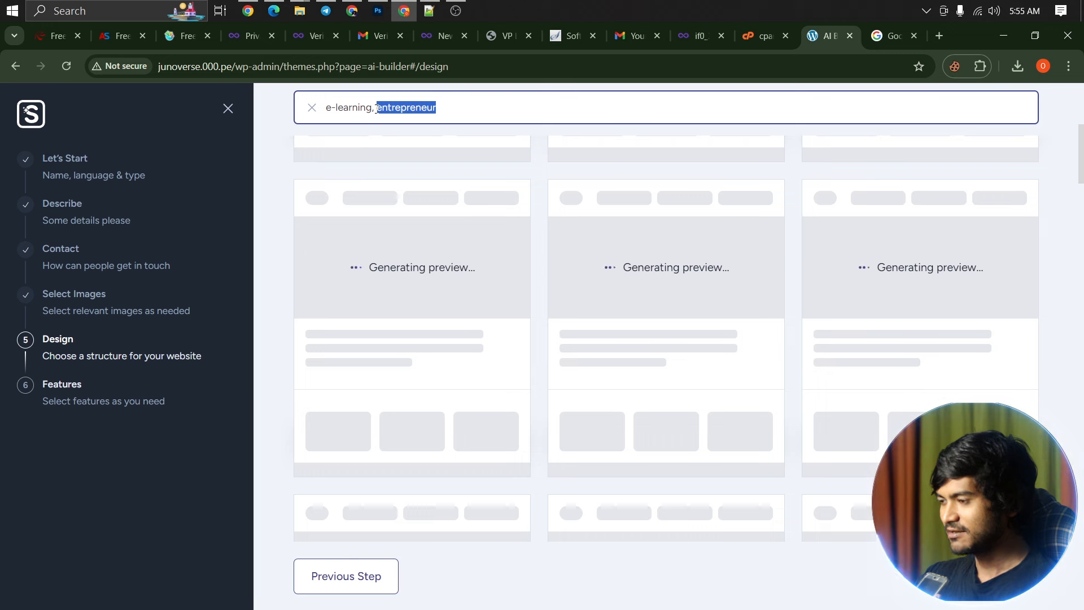
text(blog, AI)
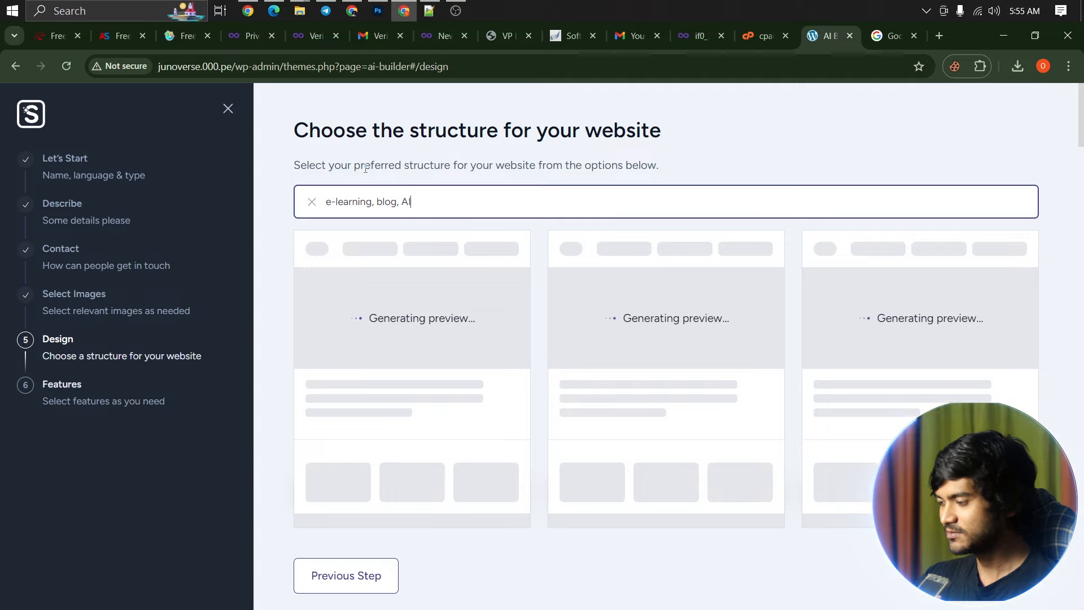
Remove 'e-learning' so the keywords read 'blog, AI', then browse the regenerated layouts
scroll(373, 192, down, 3)
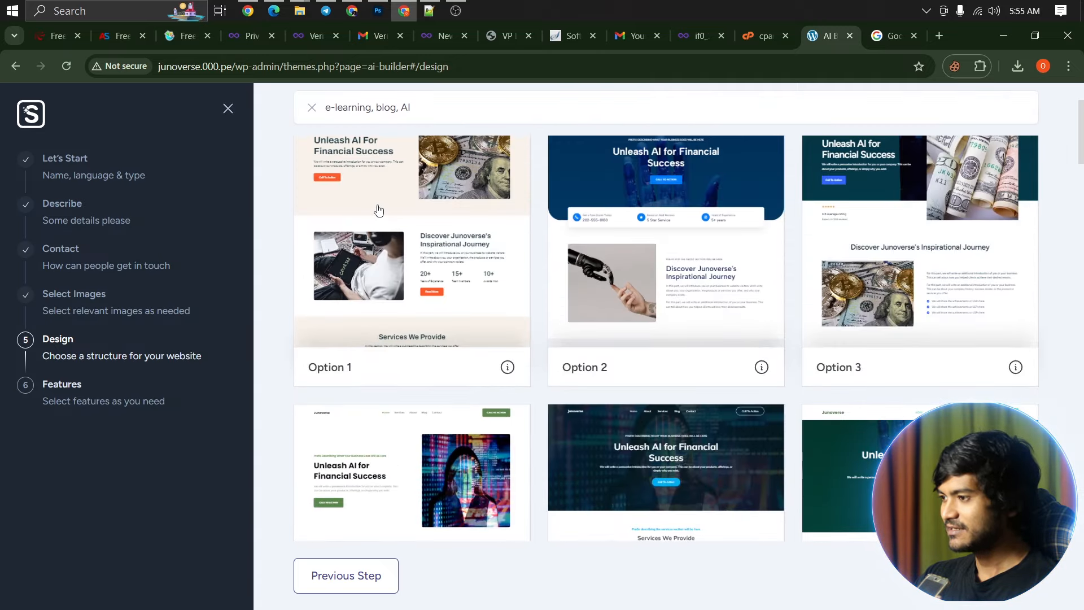
scroll(379, 210, down, 8)
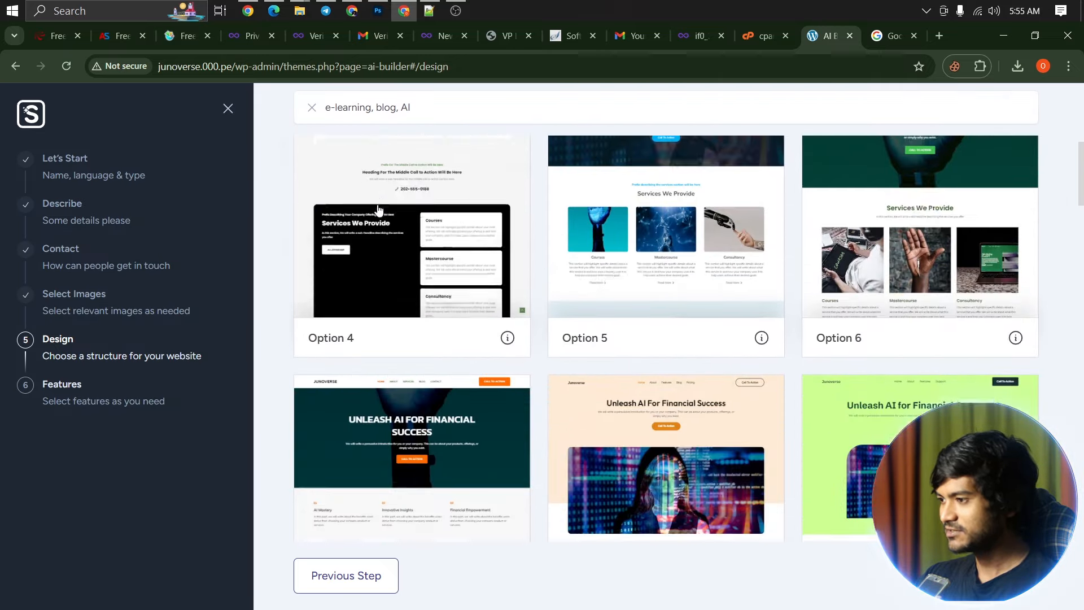
scroll(379, 210, down, 15)
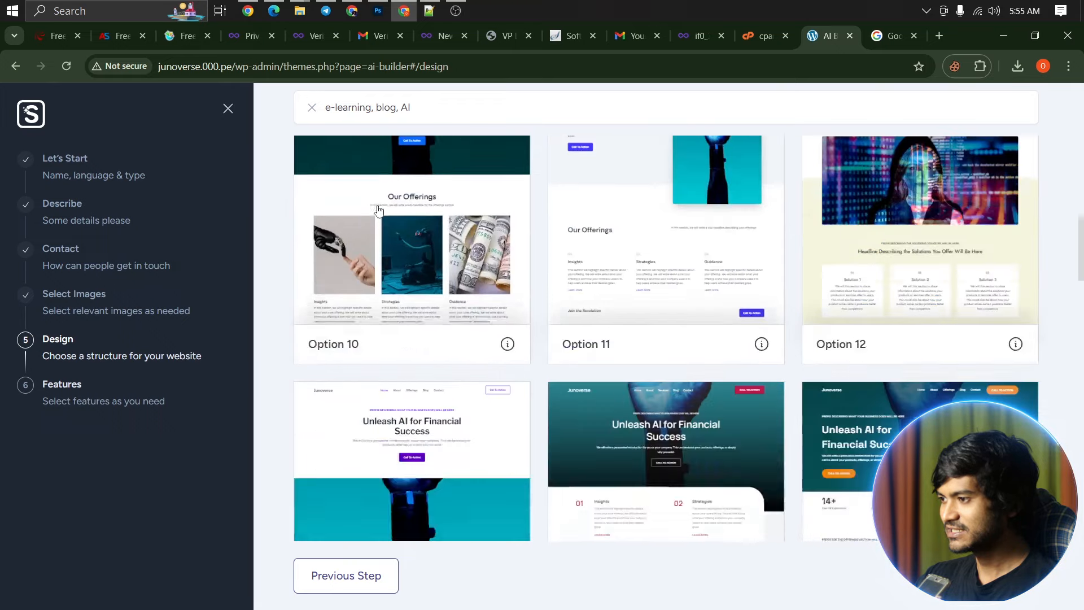
scroll(378, 210, down, 8)
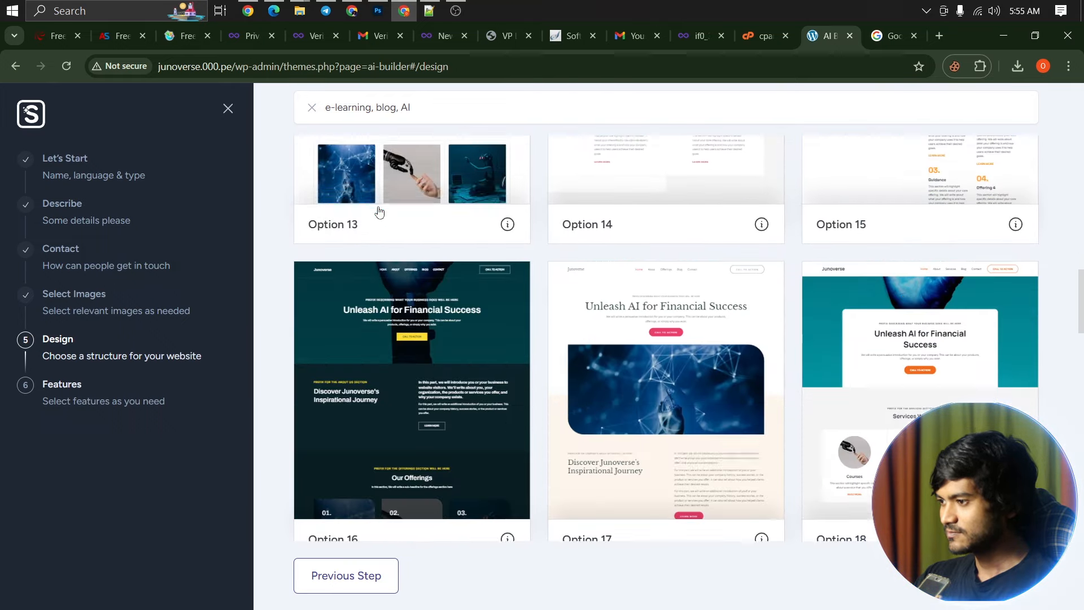
scroll(379, 211, down, 3)
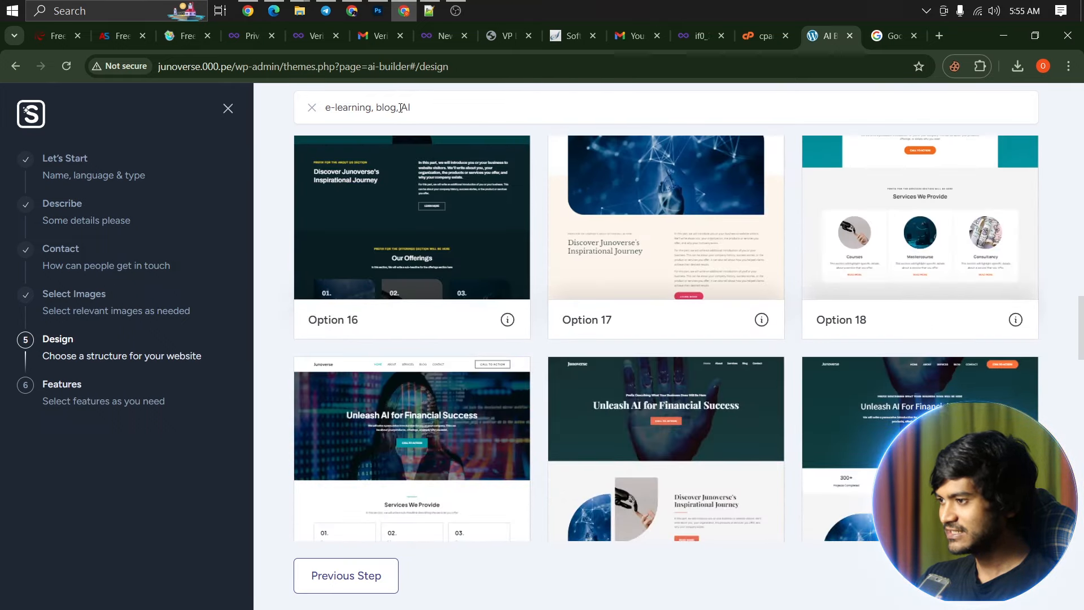
click(377, 108)
drag(377, 109, 305, 108)
key(BackSpace)
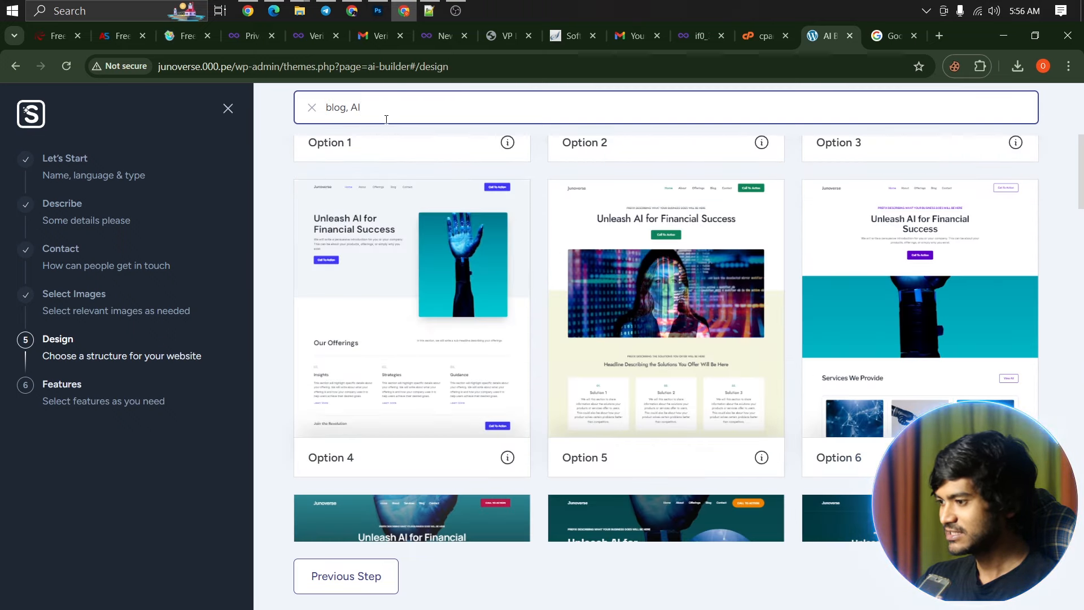
scroll(457, 219, up, 6)
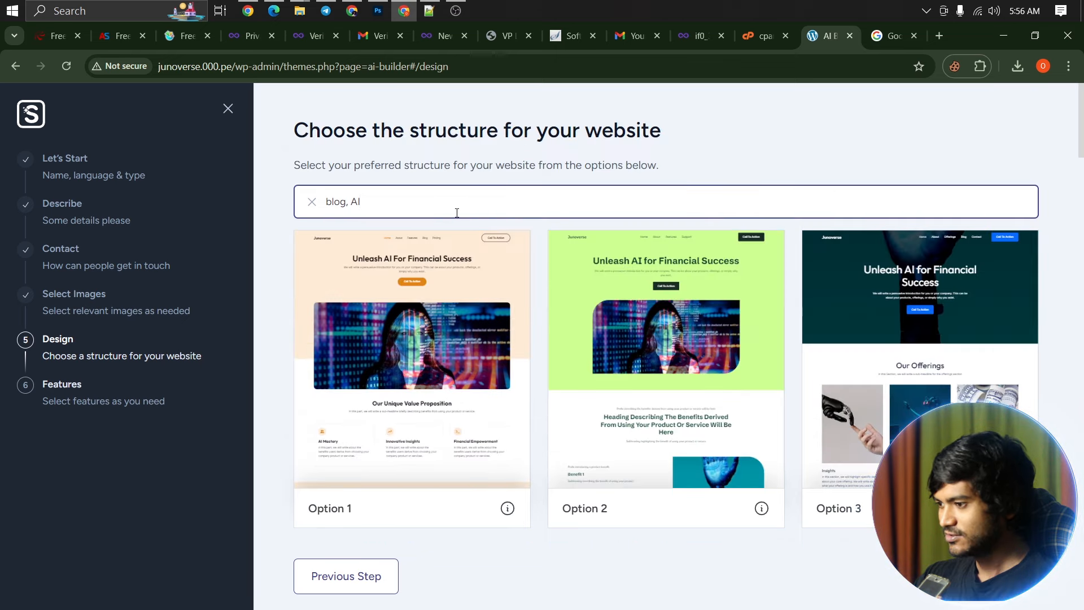
scroll(457, 213, down, 8)
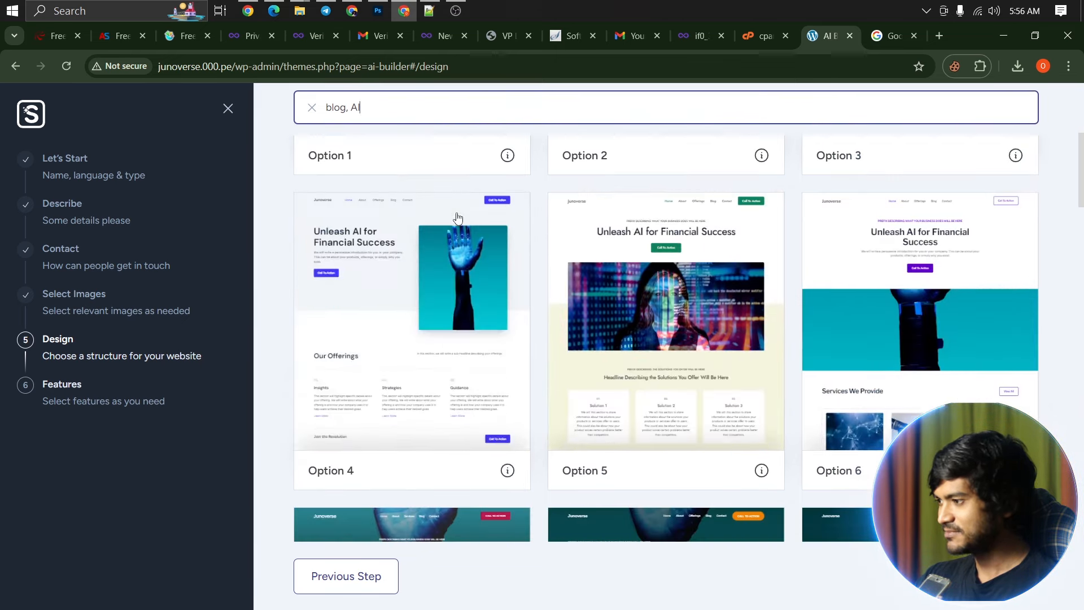
scroll(456, 214, down, 3)
scroll(702, 346, down, 20)
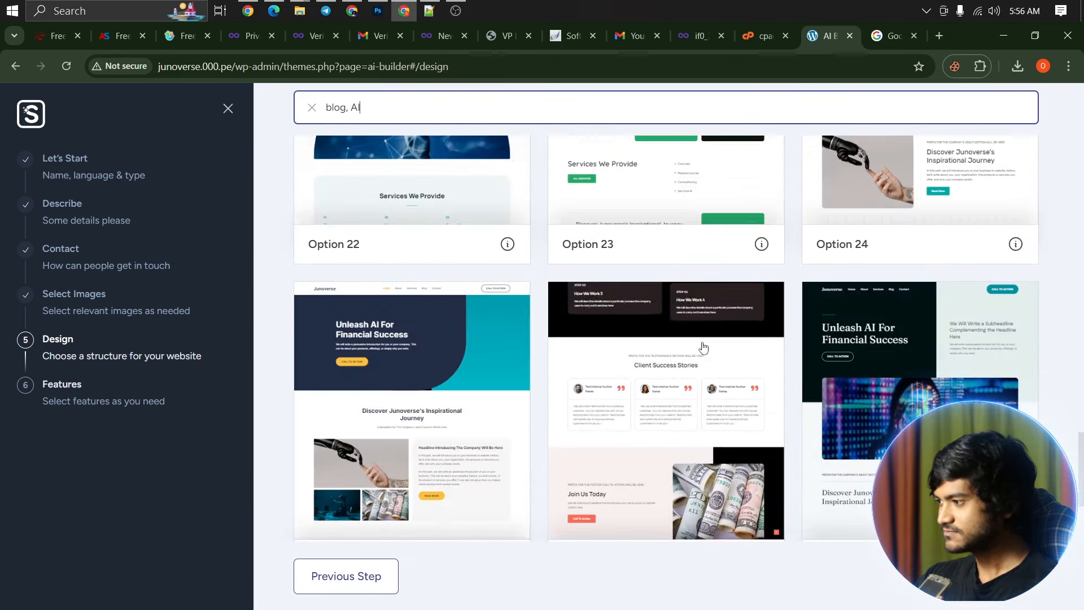
Open the full preview of the code-lit portrait hero design and look through it
click(662, 354)
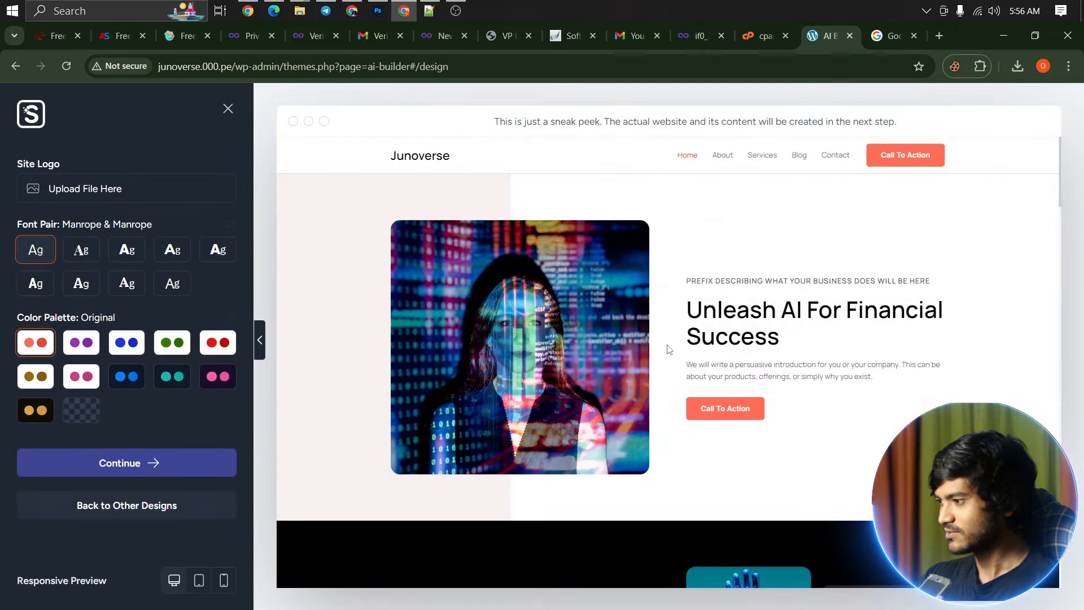
scroll(693, 356, down, 5)
scroll(693, 357, up, 5)
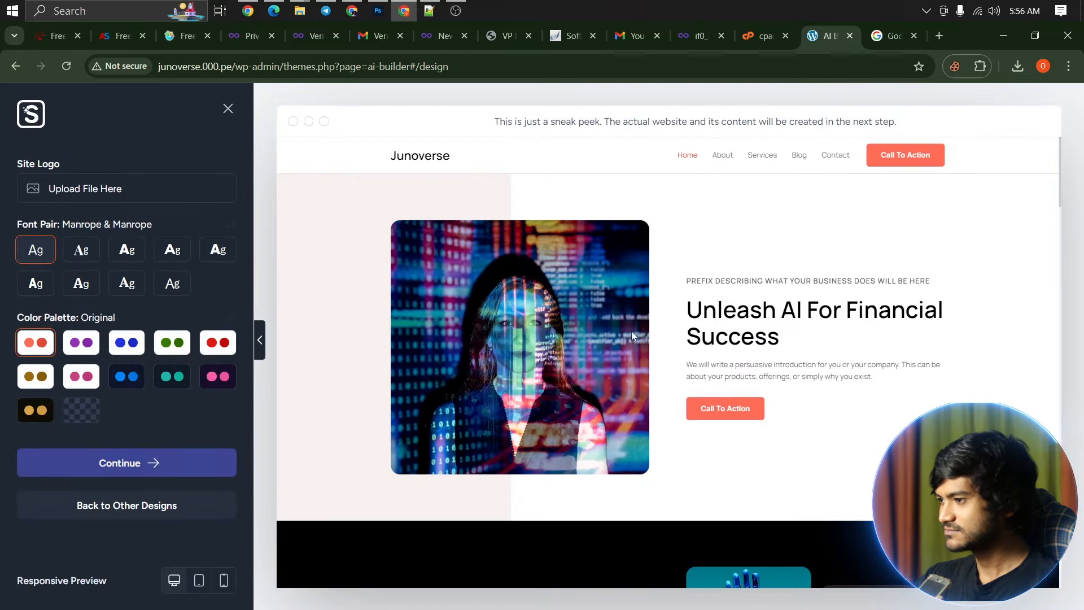
scroll(622, 254, down, 1)
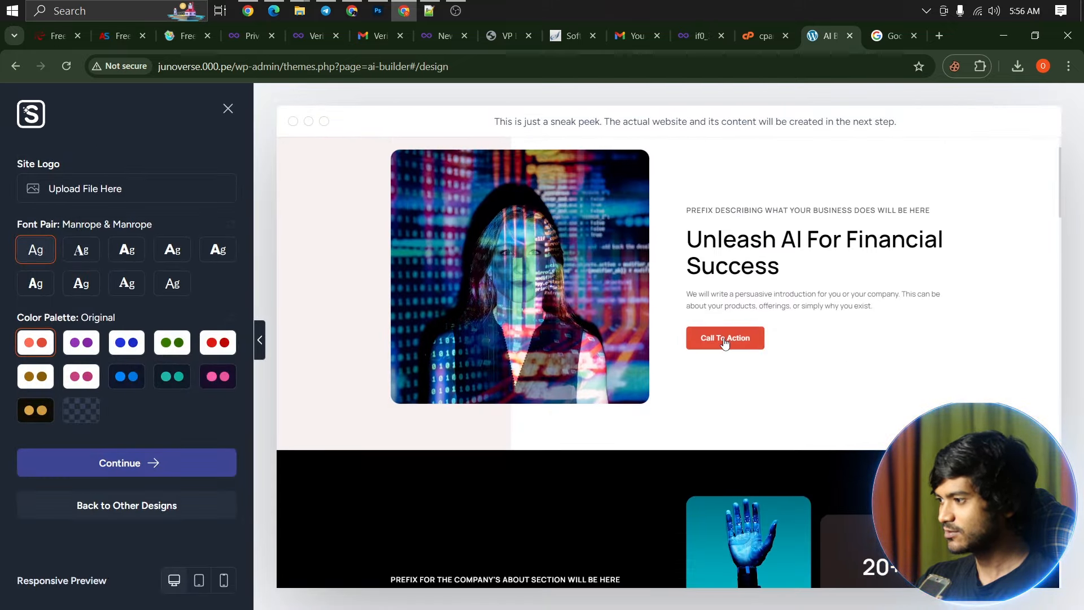
scroll(723, 340, down, 10)
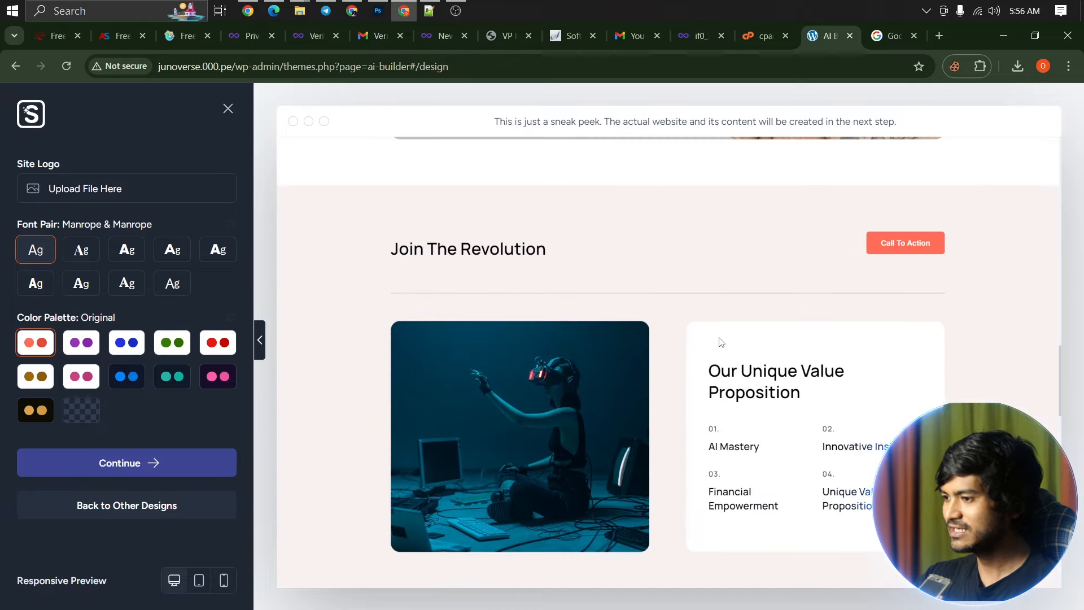
scroll(721, 341, down, 10)
scroll(704, 330, up, 12)
scroll(700, 324, up, 15)
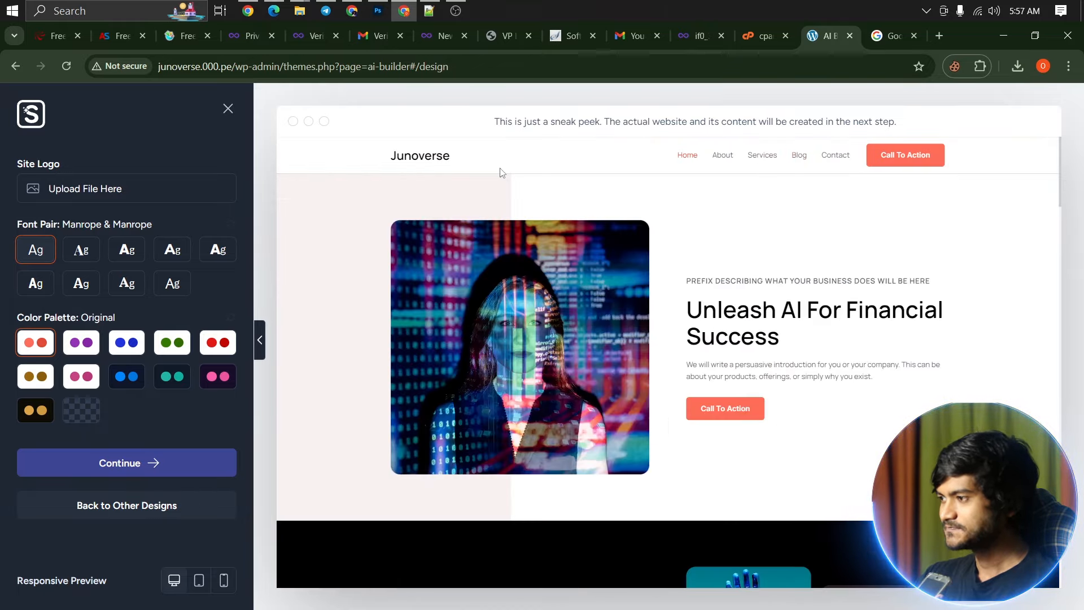
scroll(531, 307, down, 3)
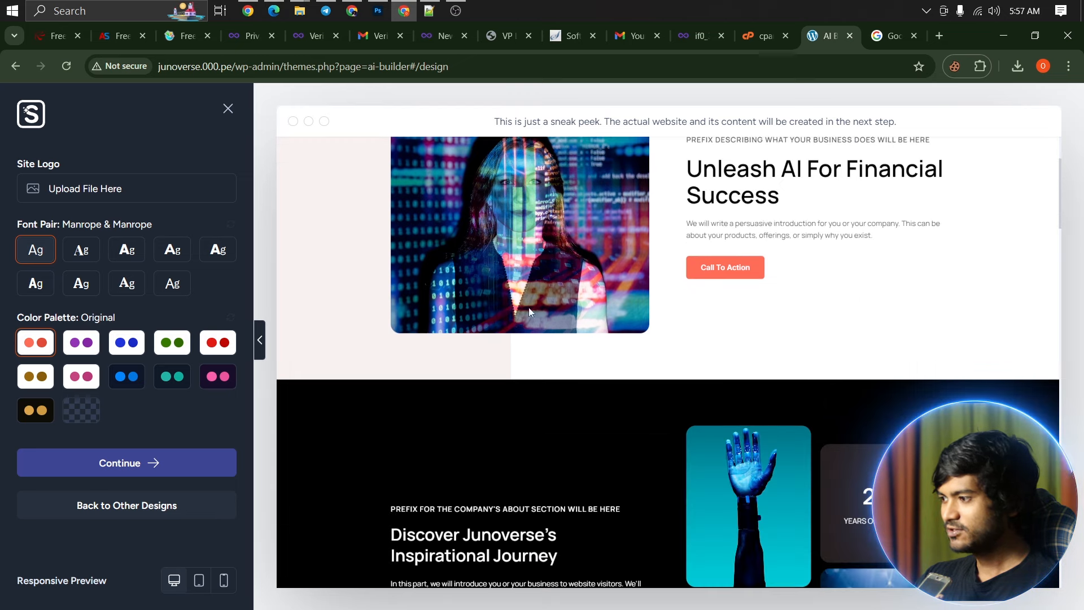
Upload junoverse 2.png from drive G:'s Video > #Youtube music and intro > Junoverse folder as the logo
click(93, 195)
click(564, 362)
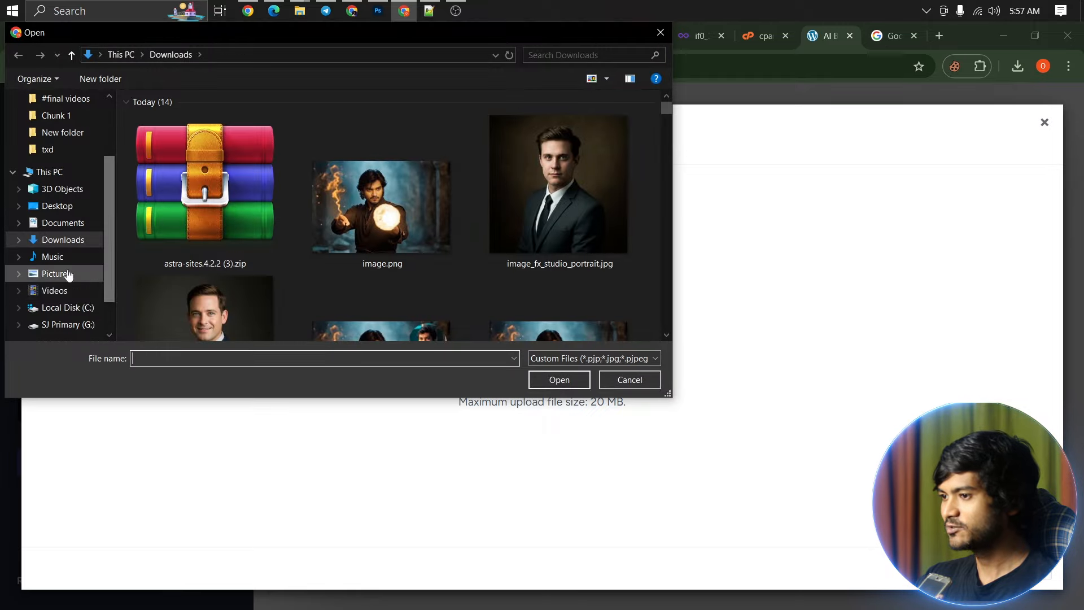
click(62, 324)
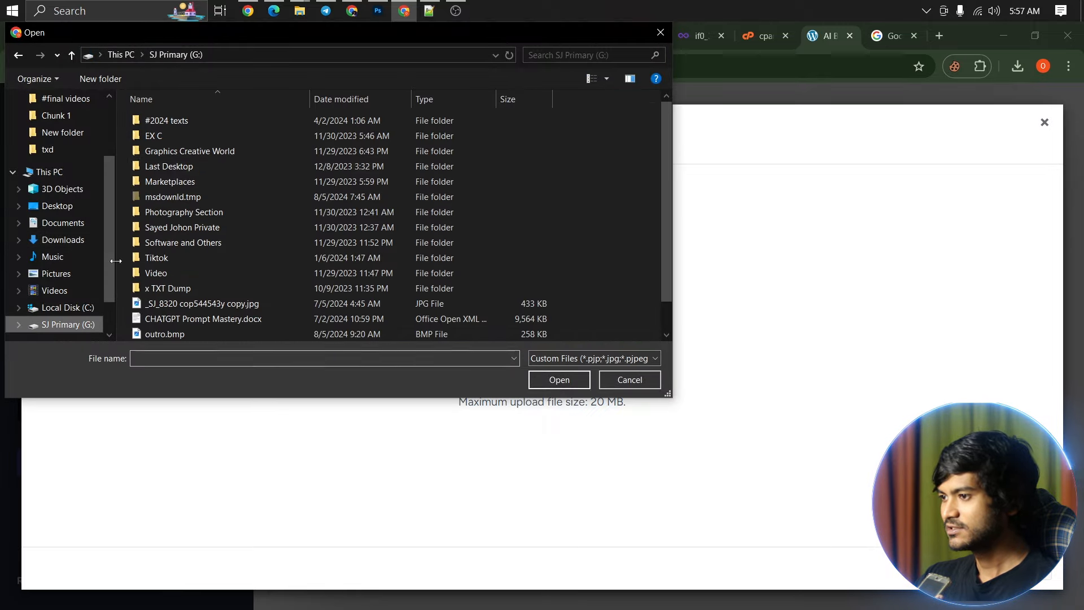
double_click(187, 127)
click(188, 277)
key(alt+Left)
double_click(183, 276)
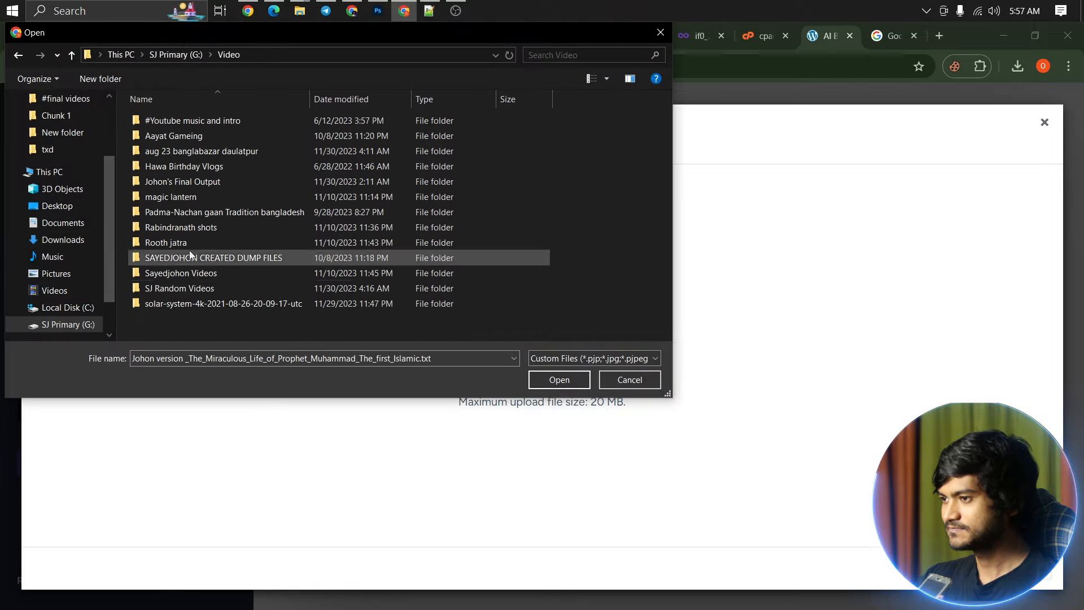
double_click(186, 120)
double_click(183, 274)
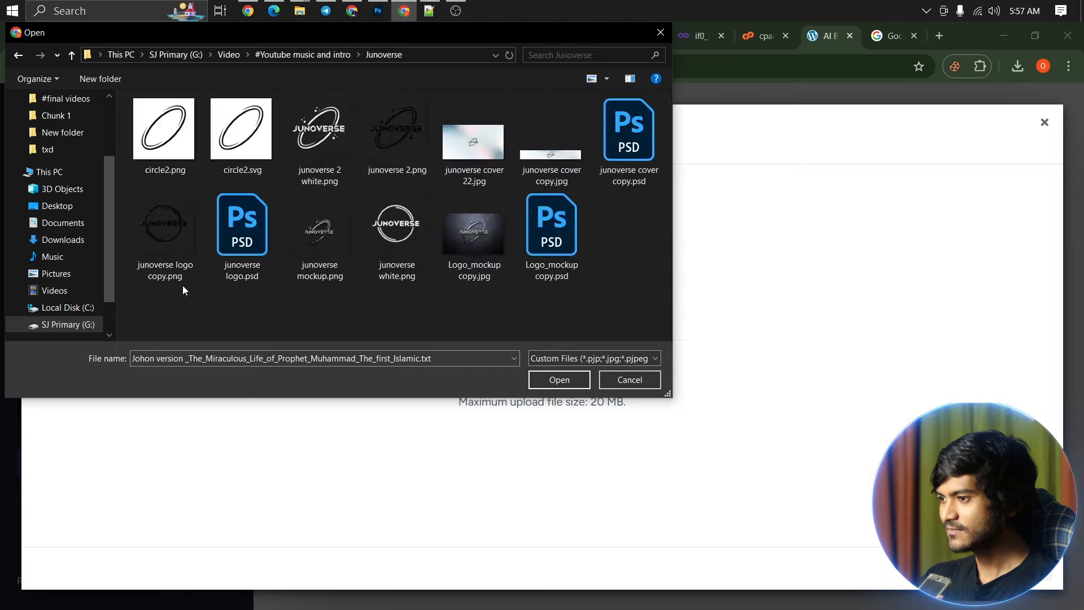
click(324, 144)
drag(359, 33, 636, 89)
double_click(663, 183)
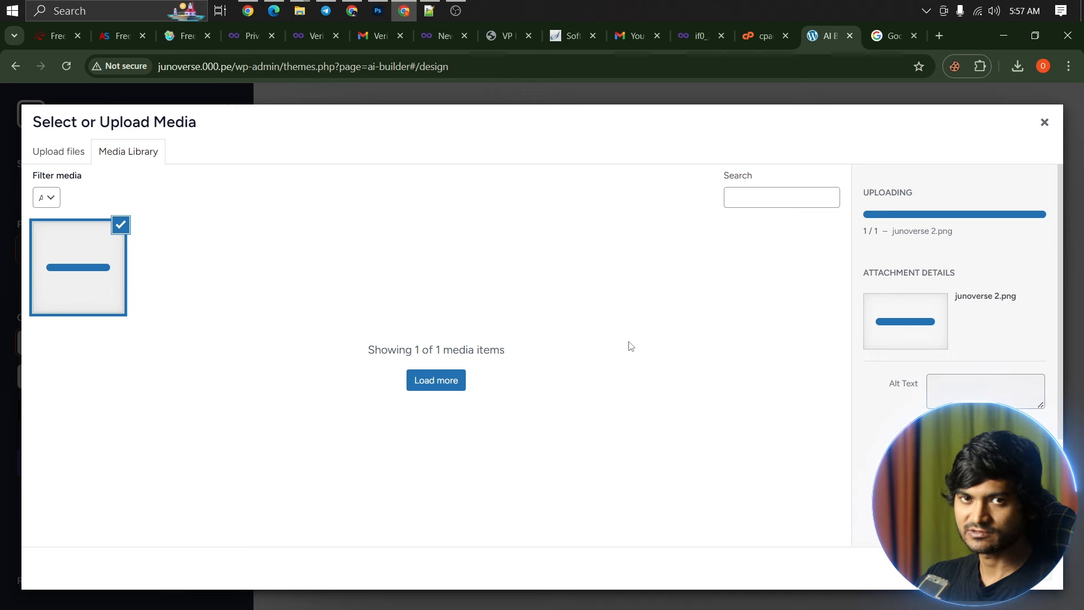
Reselect the uploaded junoverse 2.png in the media library and confirm it as the site logo
click(96, 295)
click(94, 285)
click(94, 280)
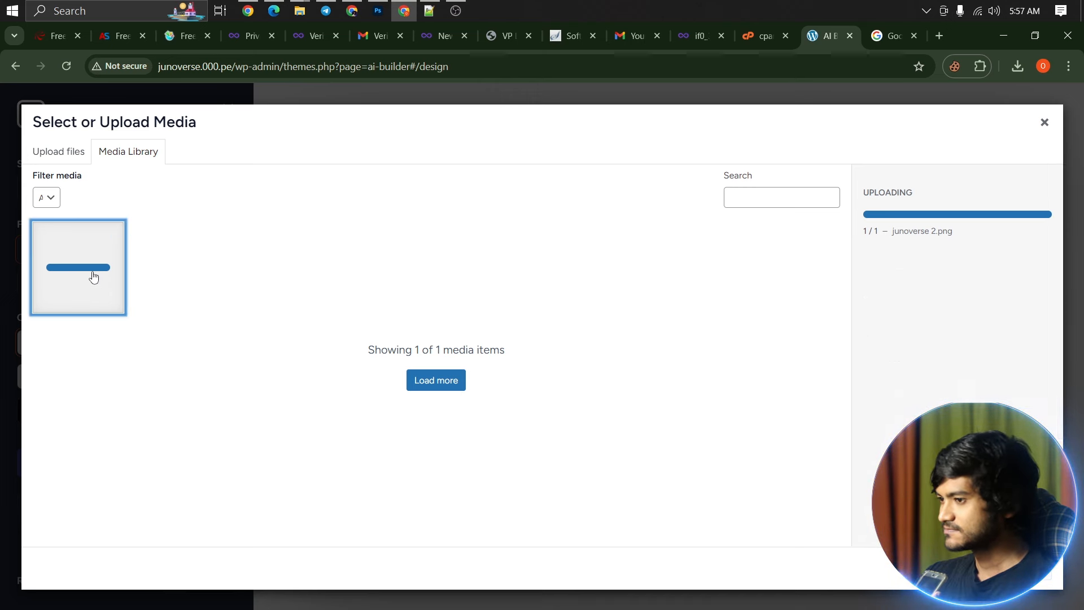
click(93, 277)
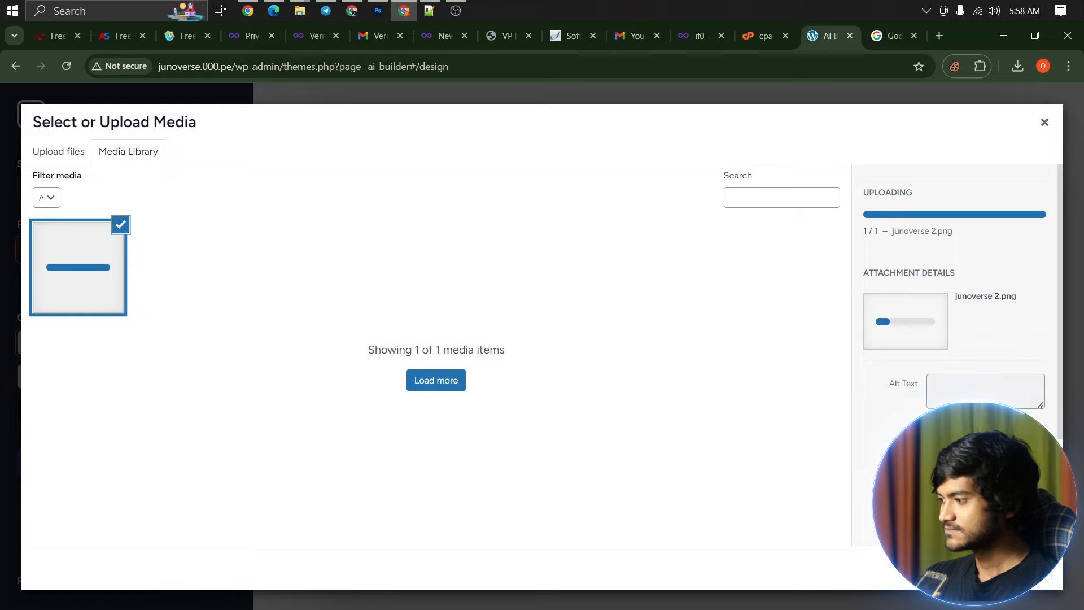
click(1042, 139)
click(130, 179)
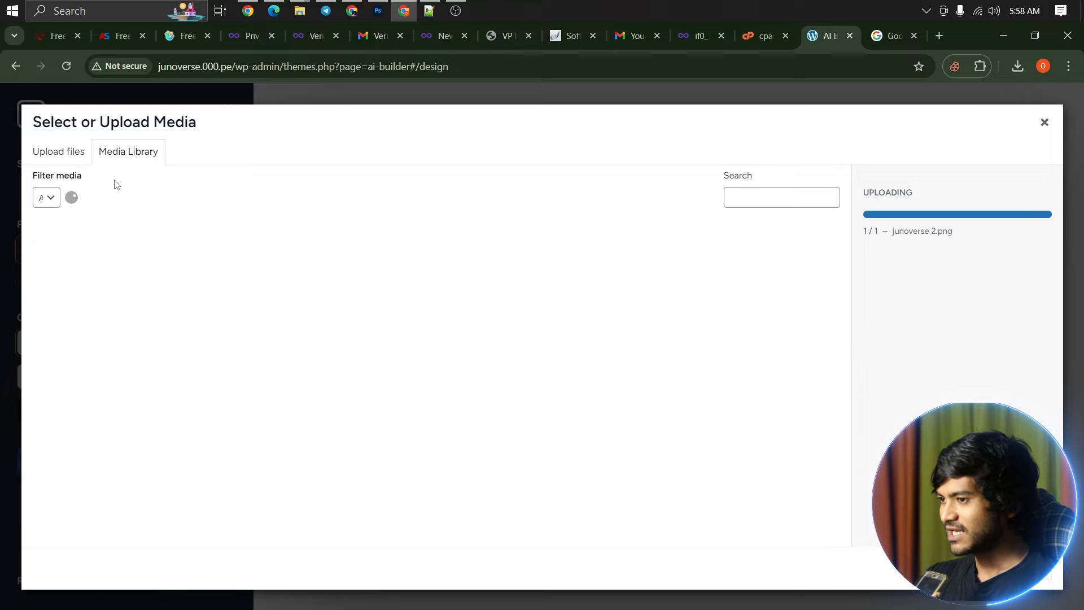
click(1025, 569)
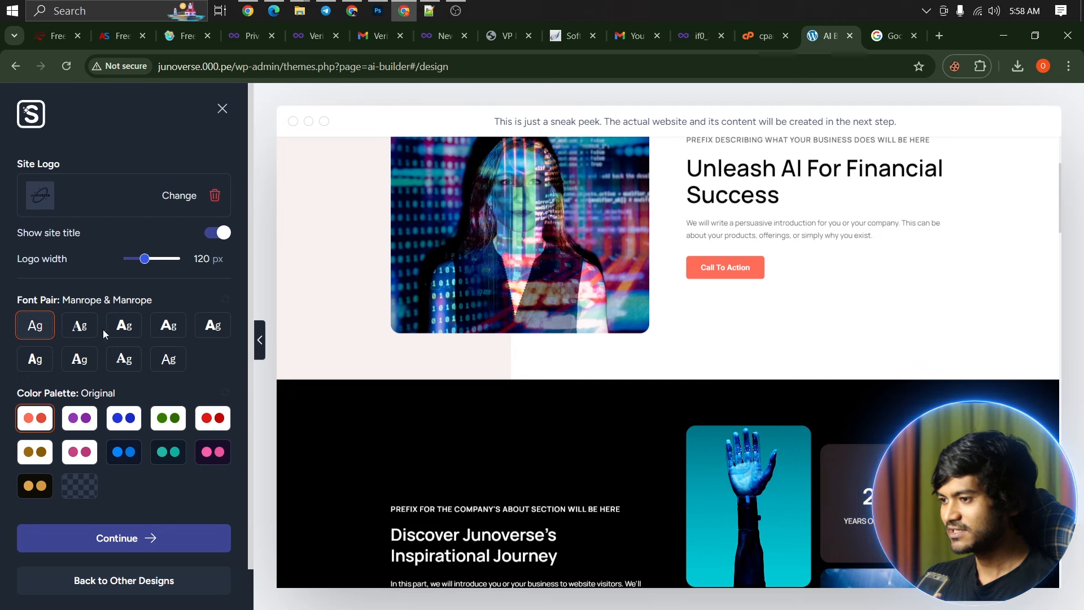
Apply the dark-and-gold Style 10 colour palette and scroll the preview to check it
scroll(104, 320, down, 1)
scroll(380, 396, down, 5)
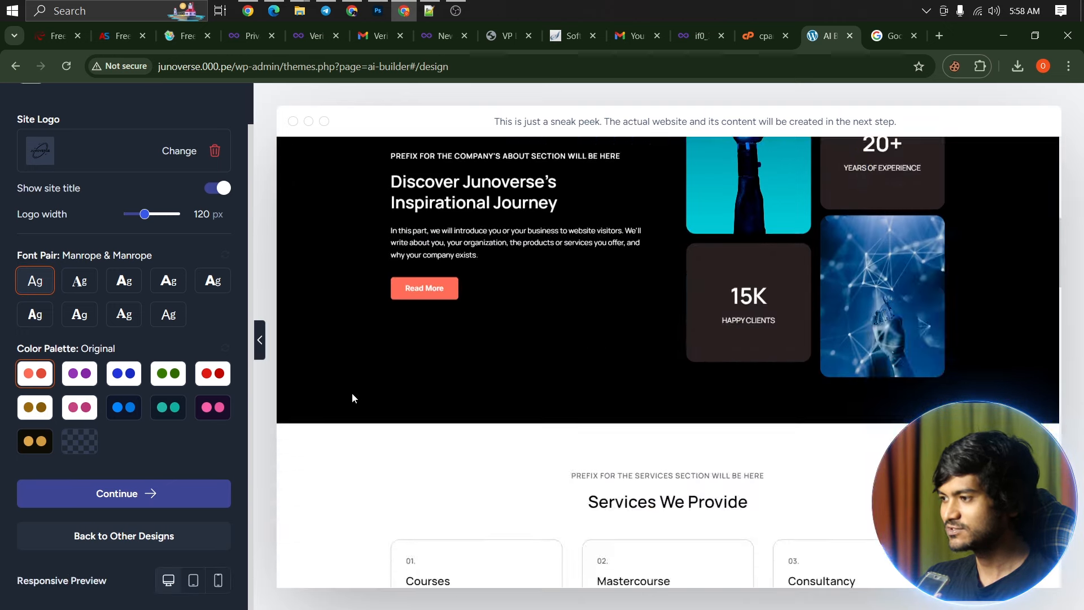
scroll(381, 396, up, 2)
click(32, 442)
scroll(412, 424, down, 10)
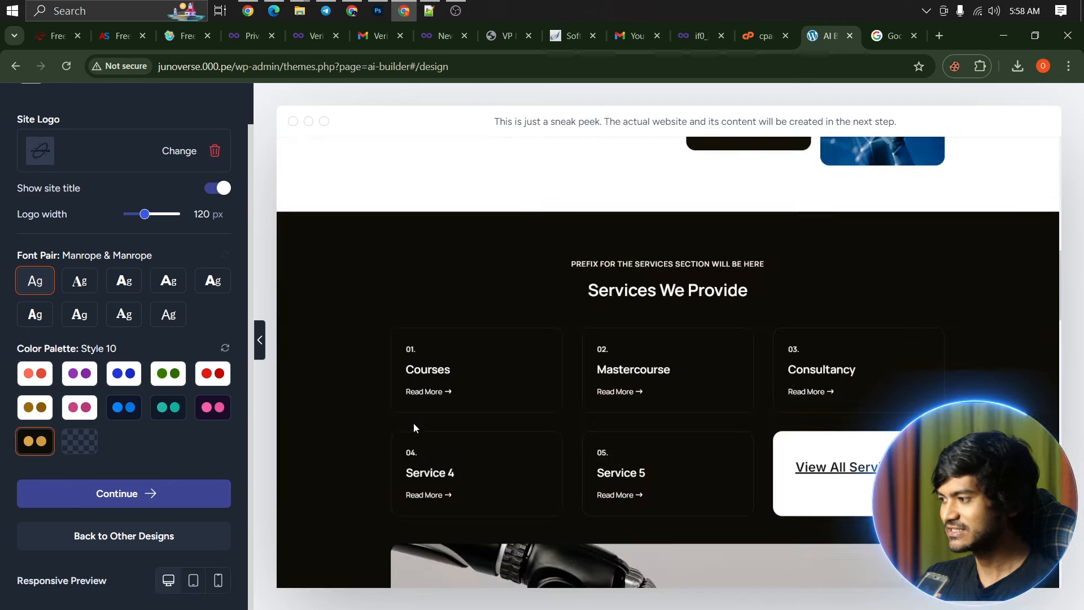
scroll(392, 421, down, 6)
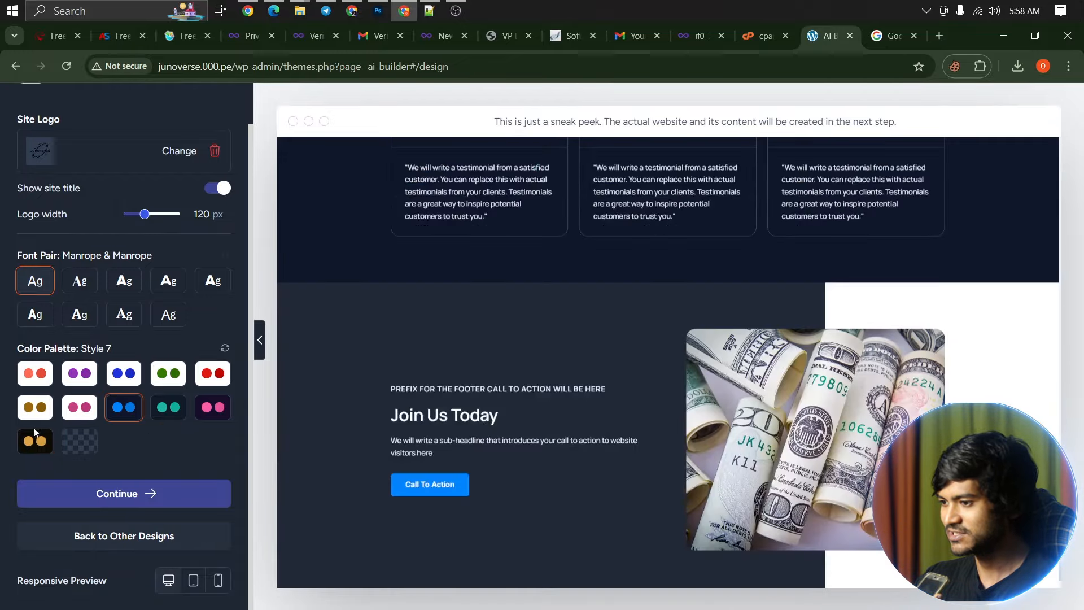
scroll(407, 424, up, 20)
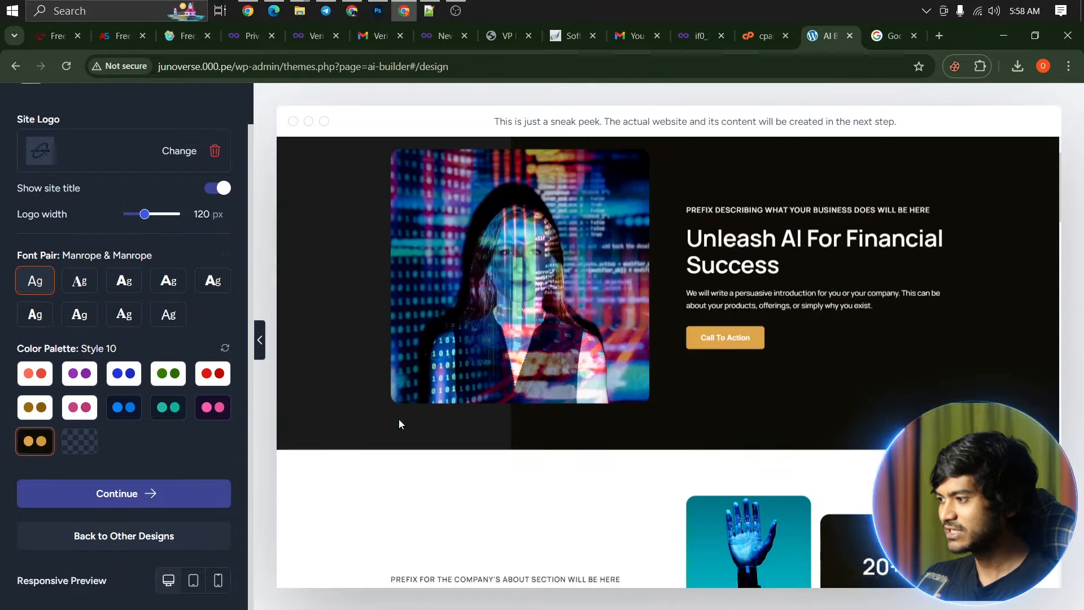
Step ahead to Features and back, then view the design at phone width and return to desktop
click(128, 484)
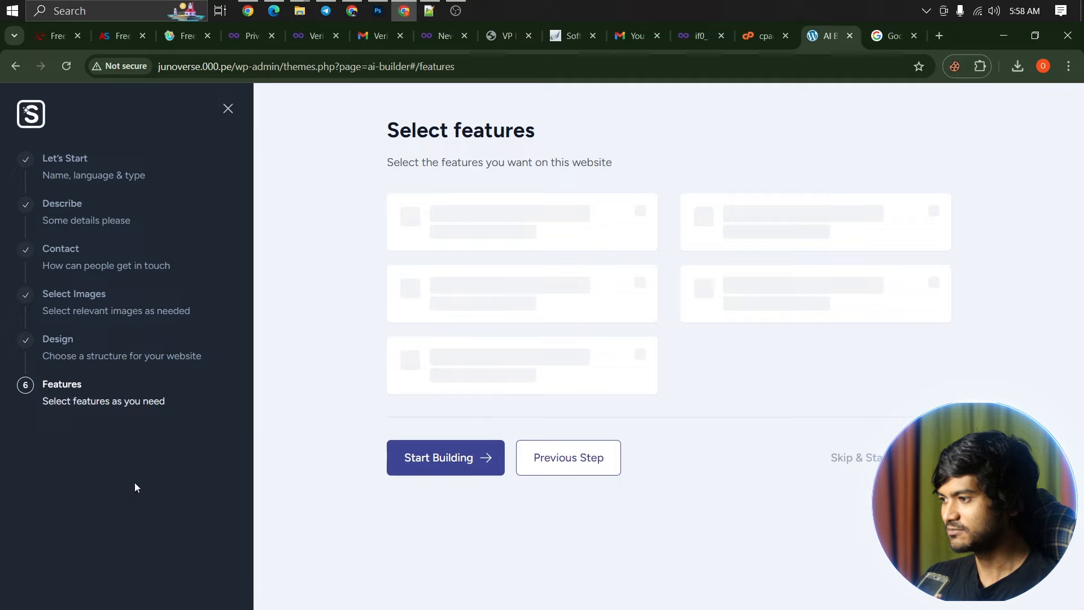
click(558, 527)
scroll(151, 438, down, 1)
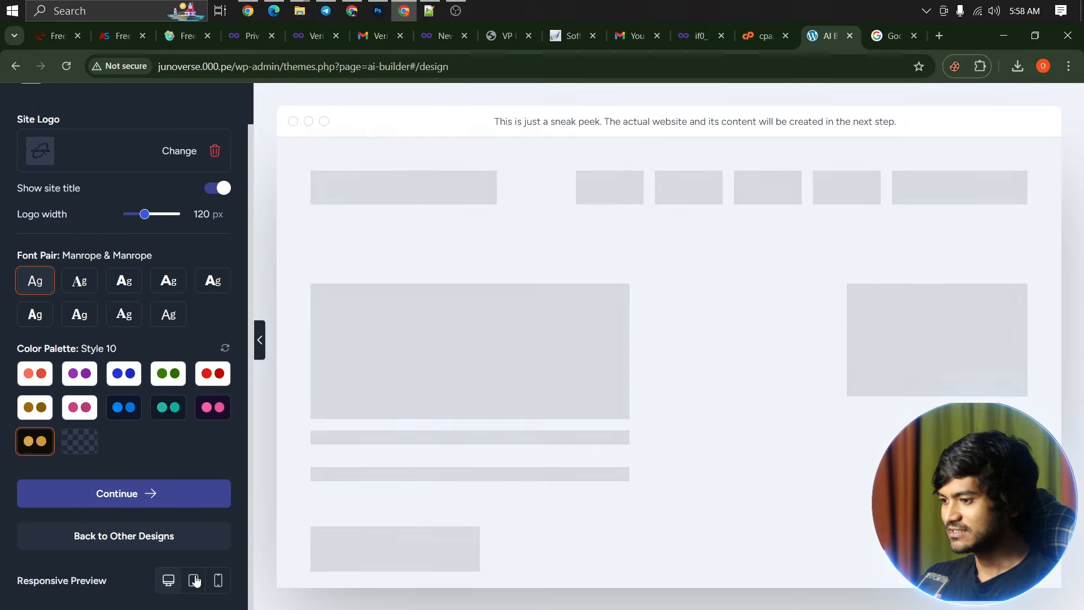
scroll(429, 470, down, 10)
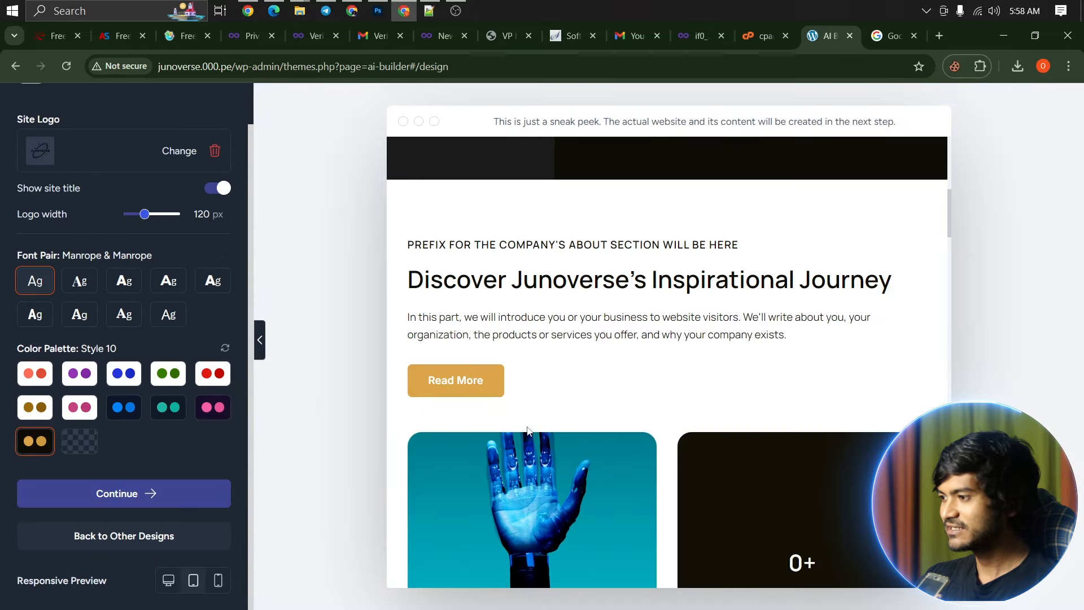
click(218, 581)
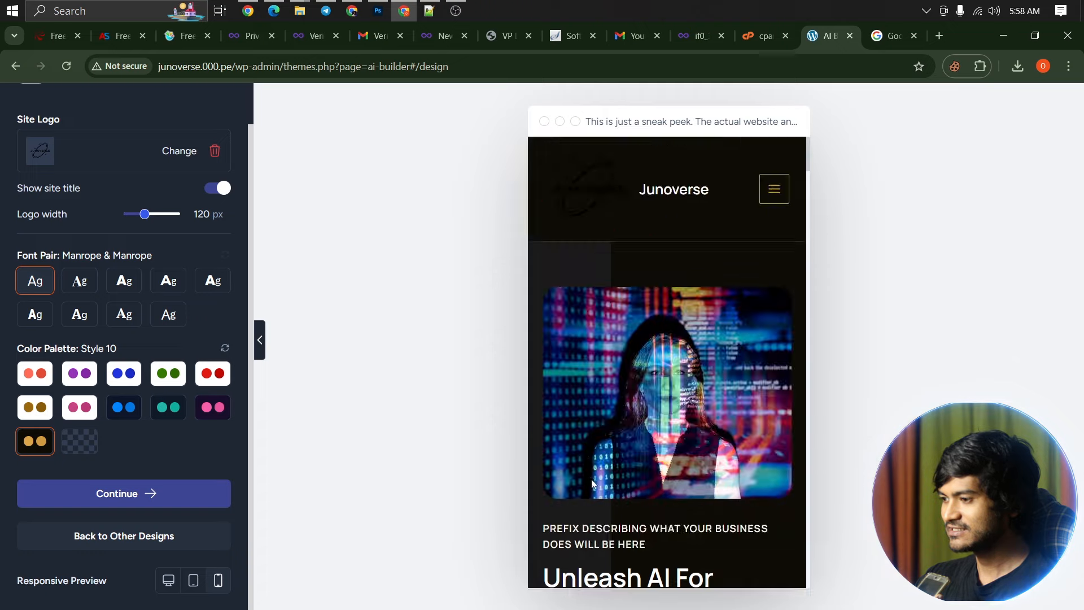
click(176, 579)
Keep Blog, Page Builder and Contact Form without eCommerce and start building the site
click(158, 497)
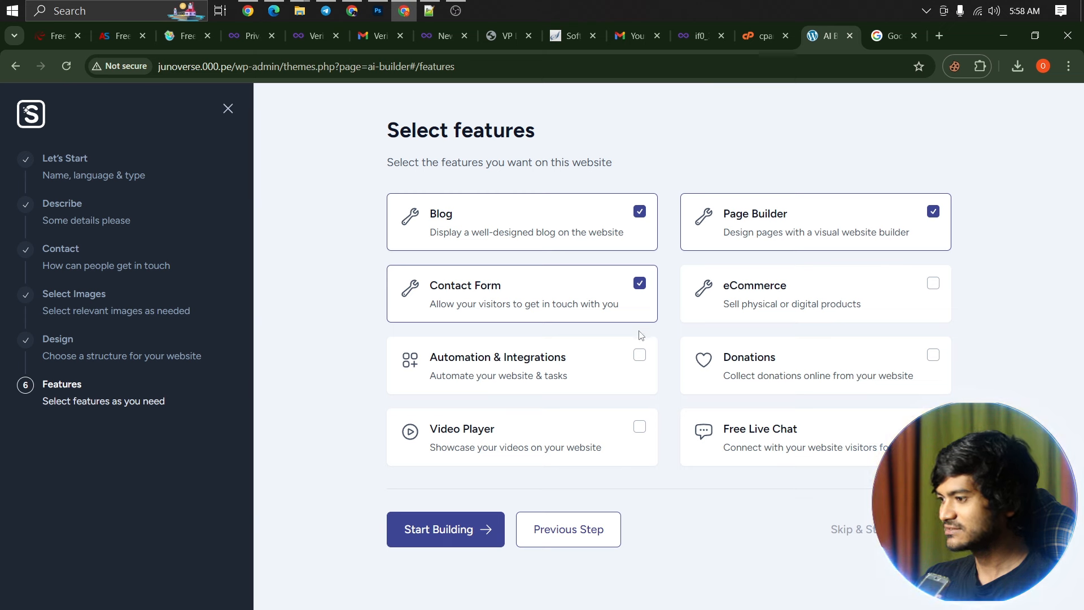
click(934, 284)
click(933, 284)
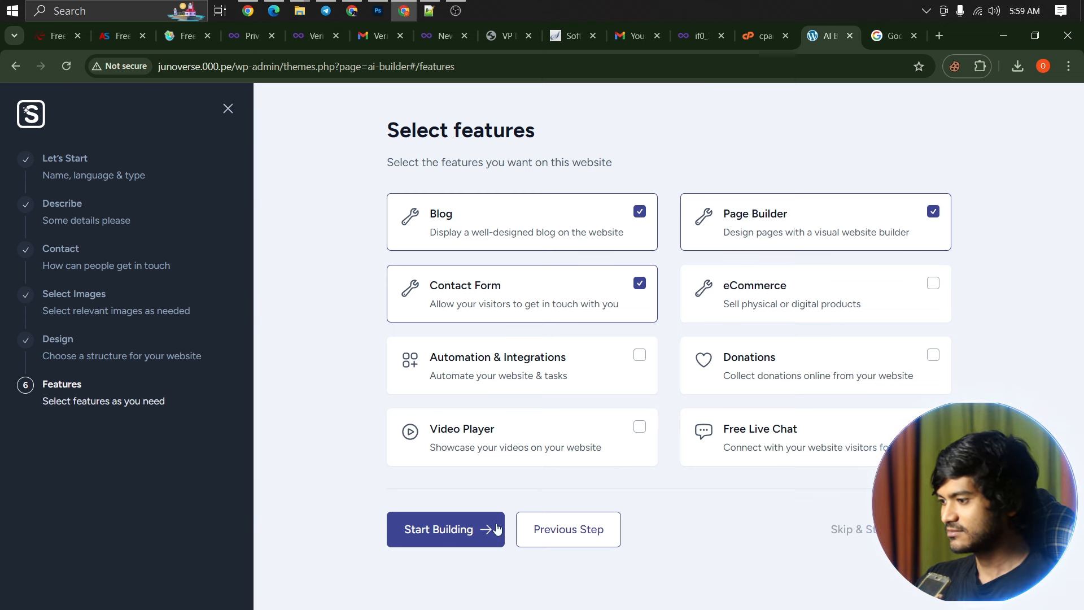
click(468, 536)
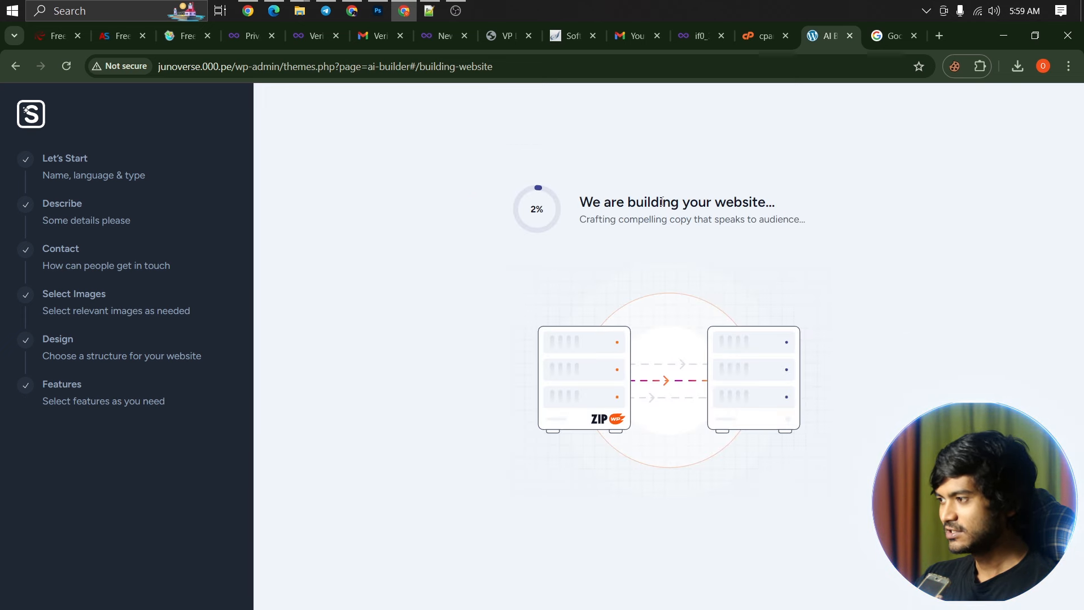
drag(582, 202, 751, 202)
click(760, 202)
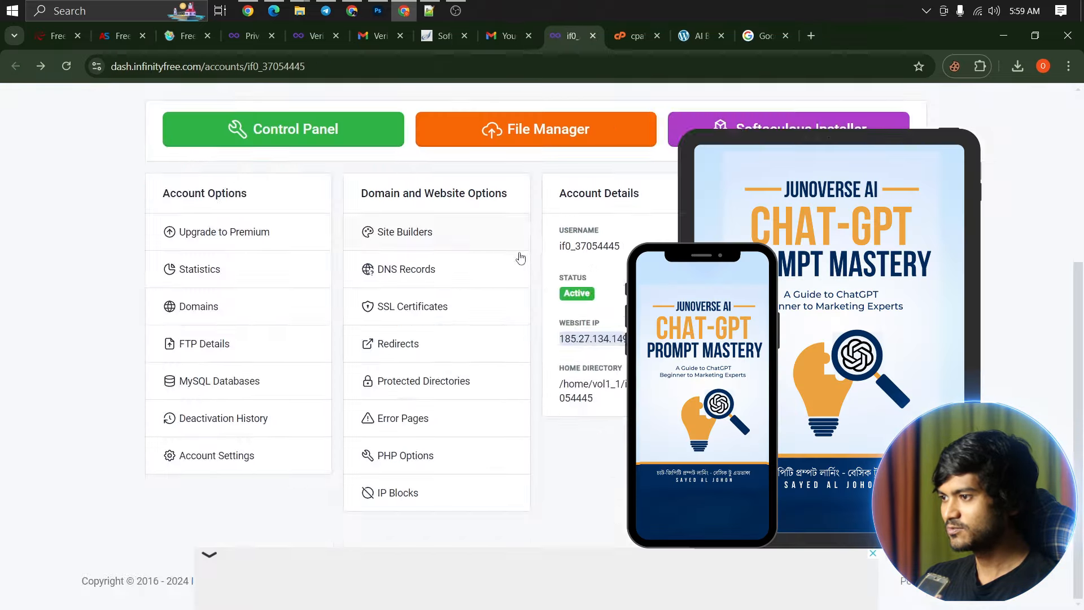
scroll(518, 254, up, 5)
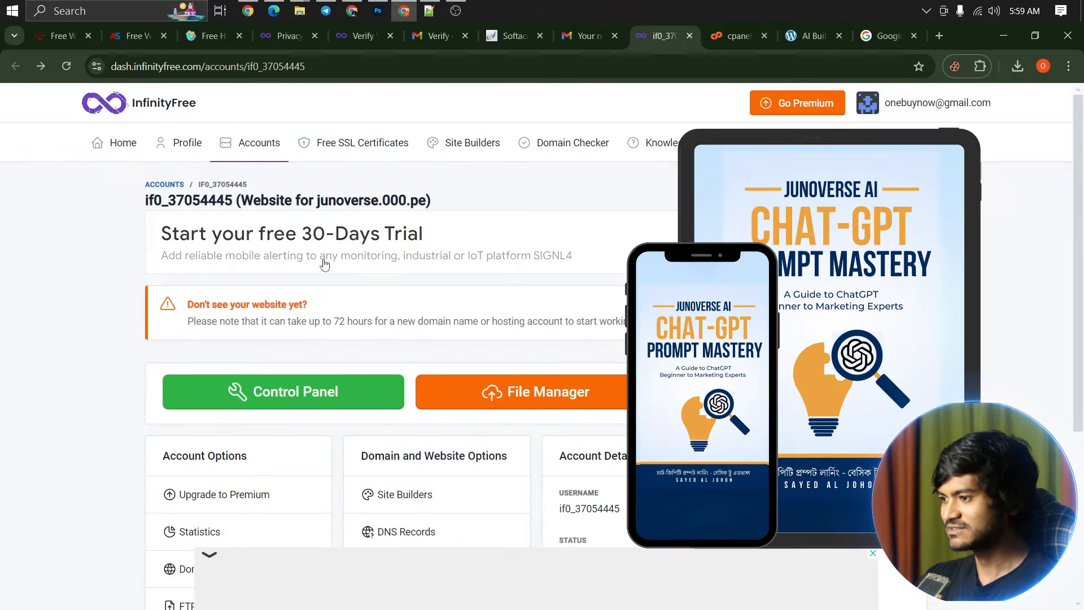
Start a new free SSL certificate order and dismiss the pop-up ad
scroll(260, 266, down, 5)
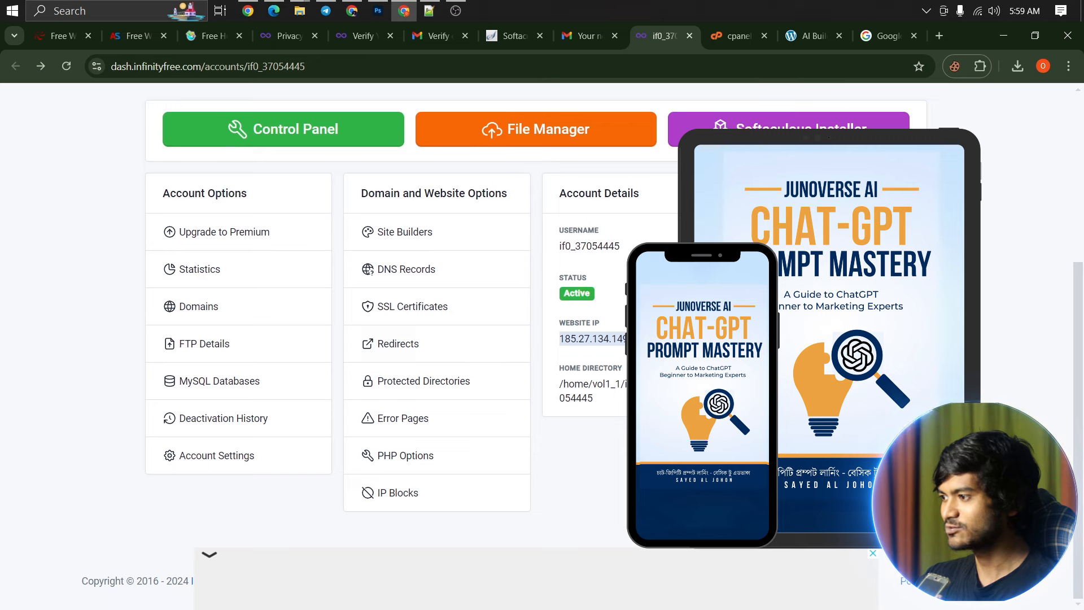
scroll(430, 283, up, 5)
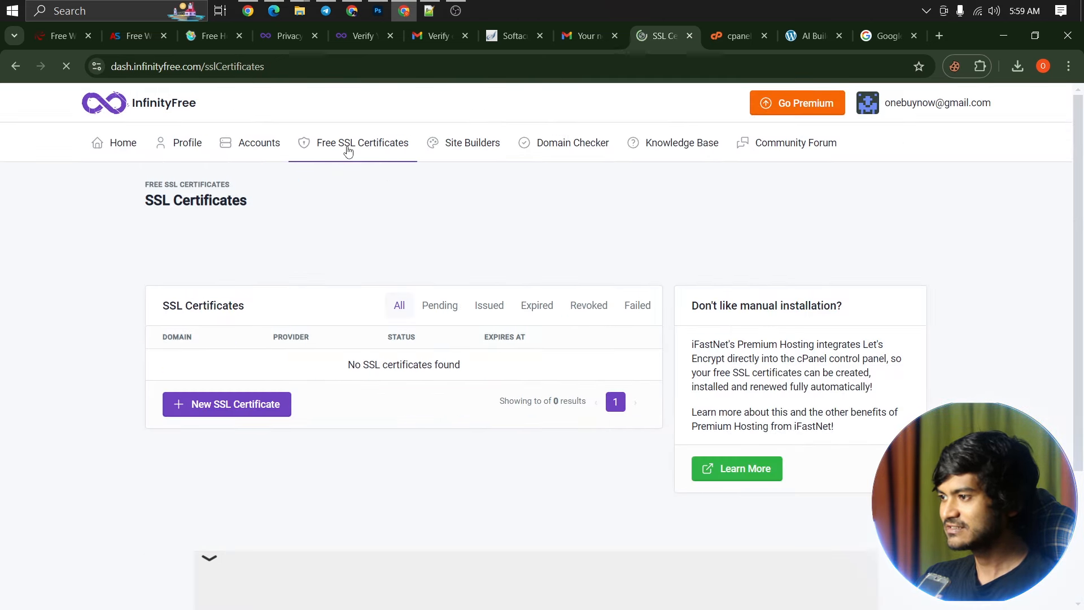
click(242, 407)
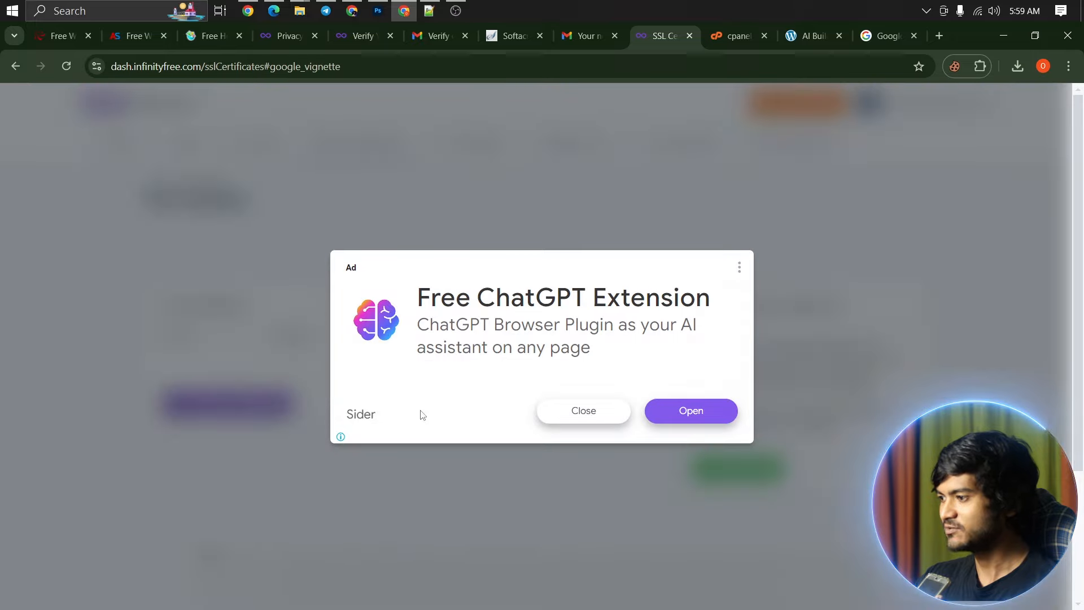
click(581, 418)
click(382, 399)
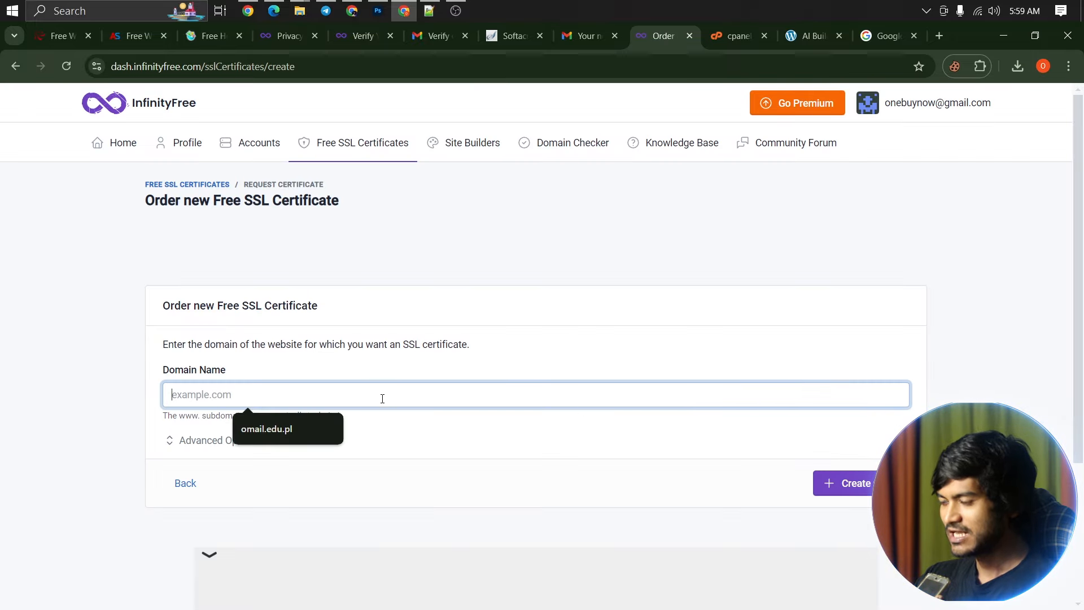
Load junoverse.000.pe in a new browser tab and copy its web address
click(940, 36)
text(ju)
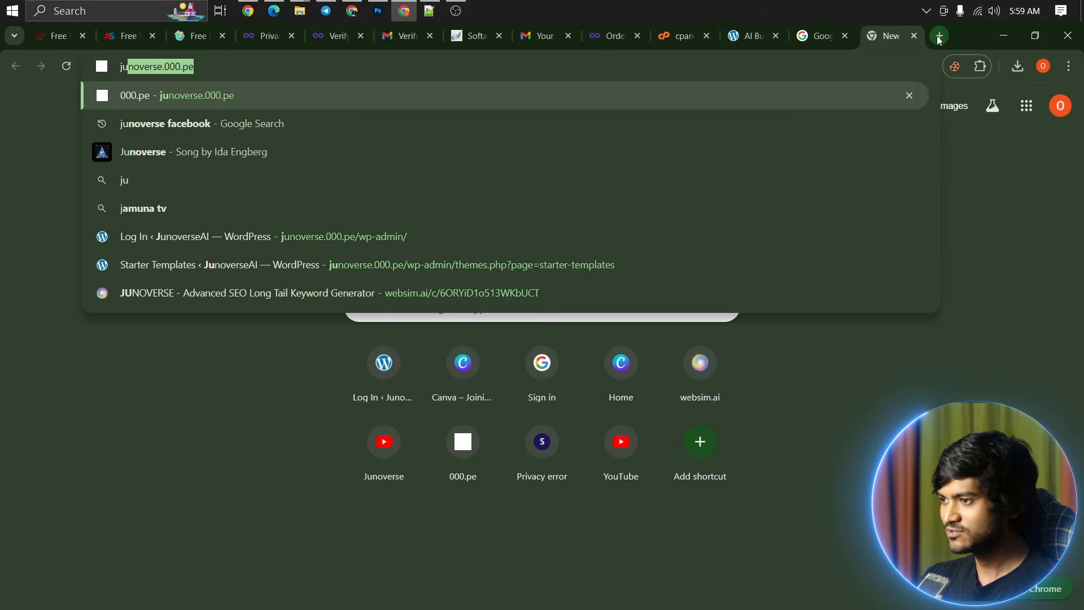
key(Return)
click(822, 71)
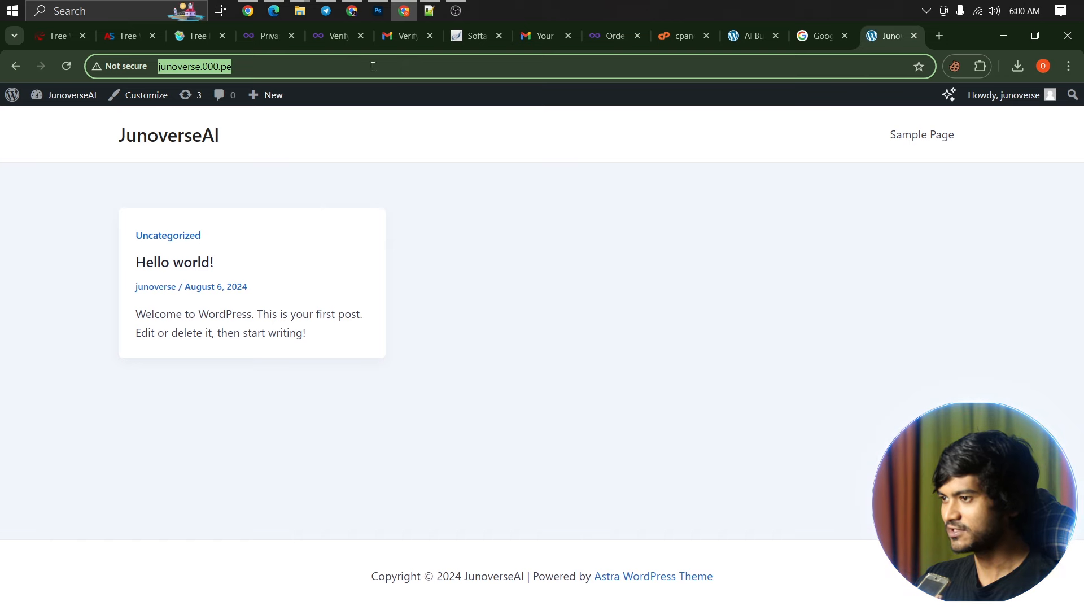
click(230, 69)
click(135, 67)
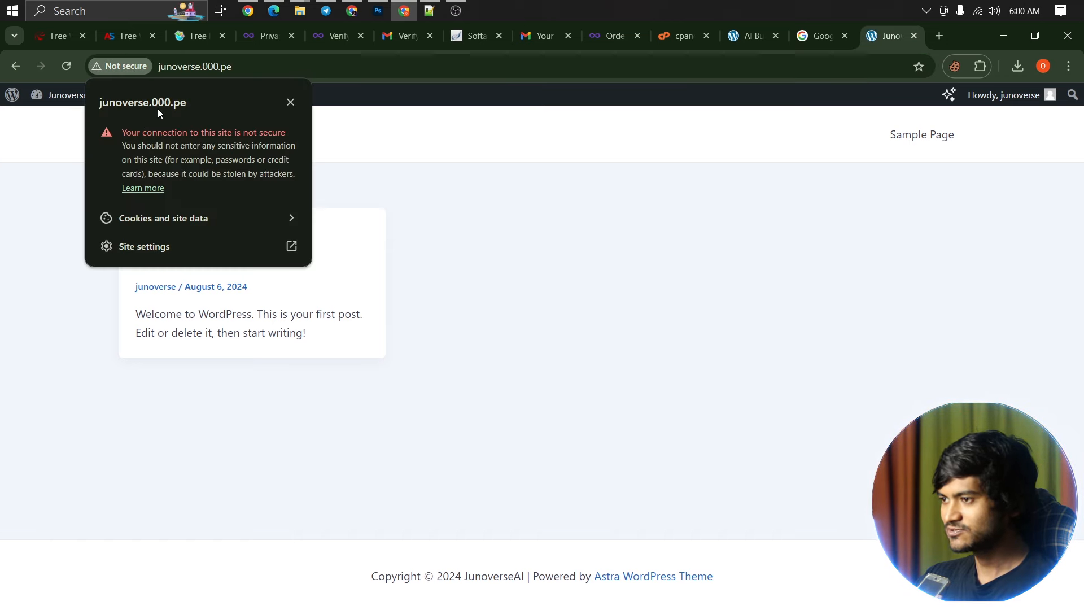
click(255, 67)
key(ctrl+a)
key(ctrl+c)
click(659, 40)
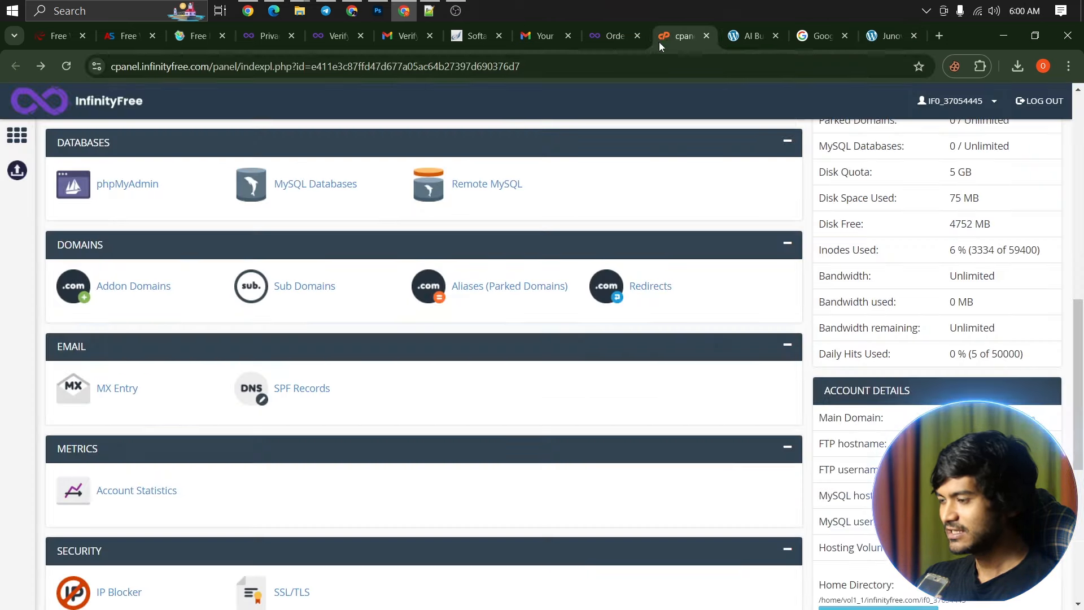
click(744, 39)
click(610, 40)
key(ctrl+v)
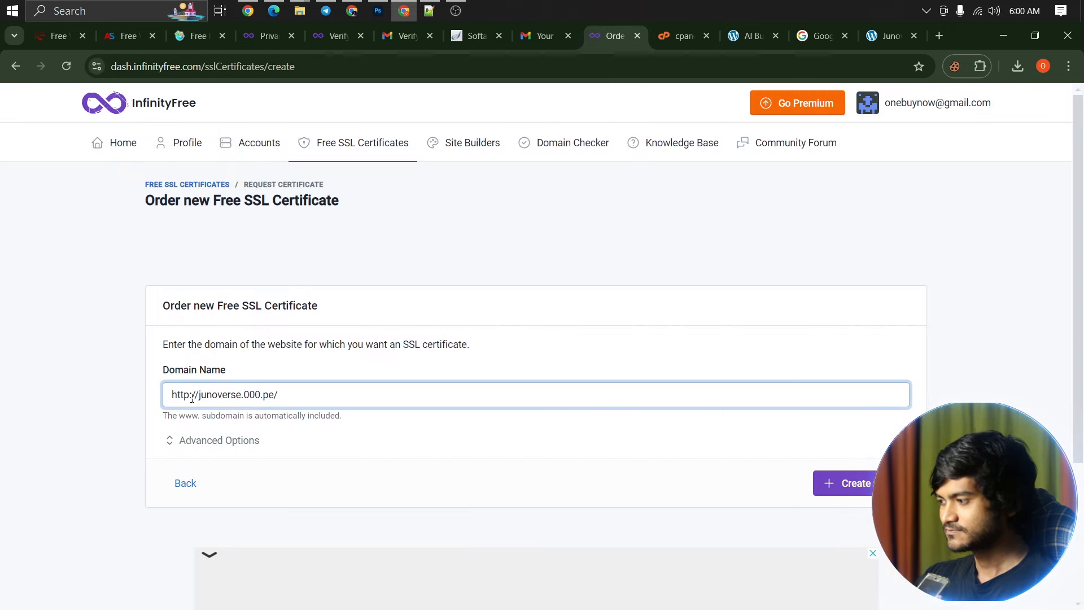
drag(199, 395, 132, 399)
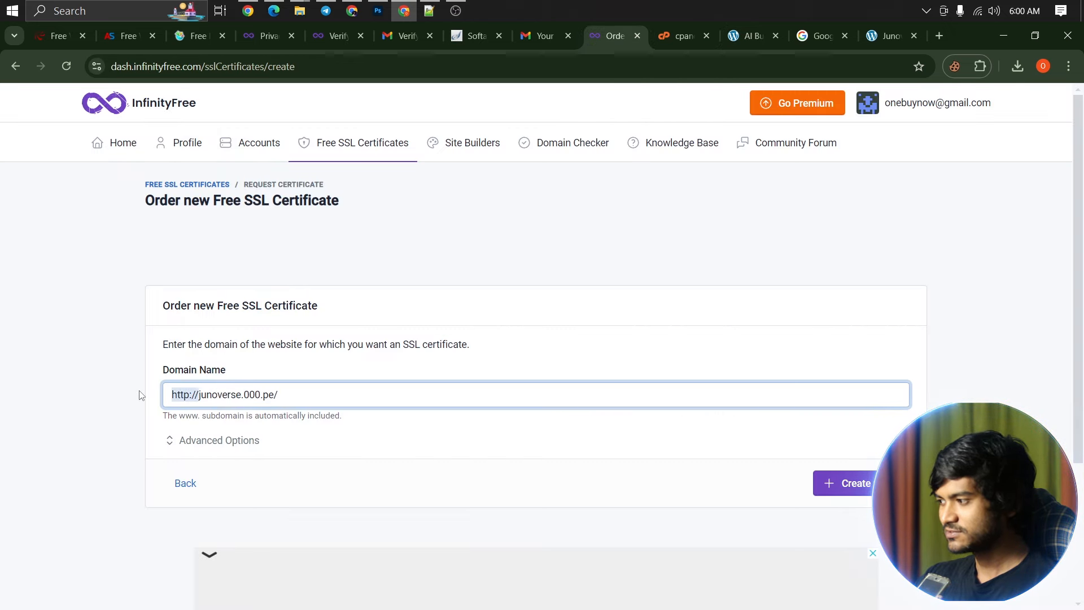
key(BackSpace)
key(BackSpace)
Create the SSL certificate order and set up its verification CNAME records automatically
click(840, 486)
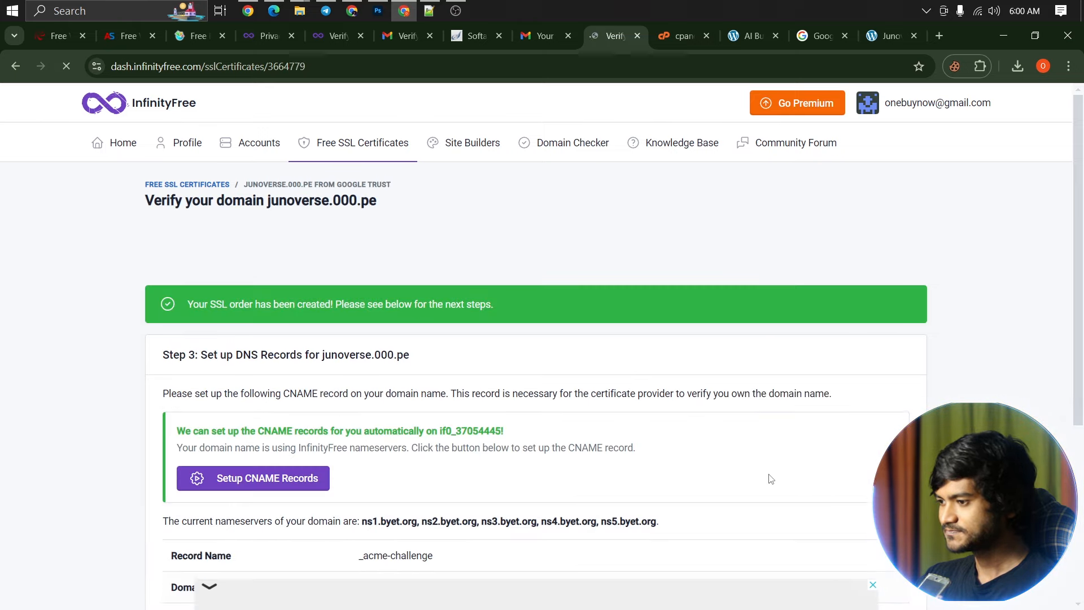
scroll(293, 367, down, 3)
click(290, 339)
scroll(293, 362, down, 4)
scroll(293, 362, up, 4)
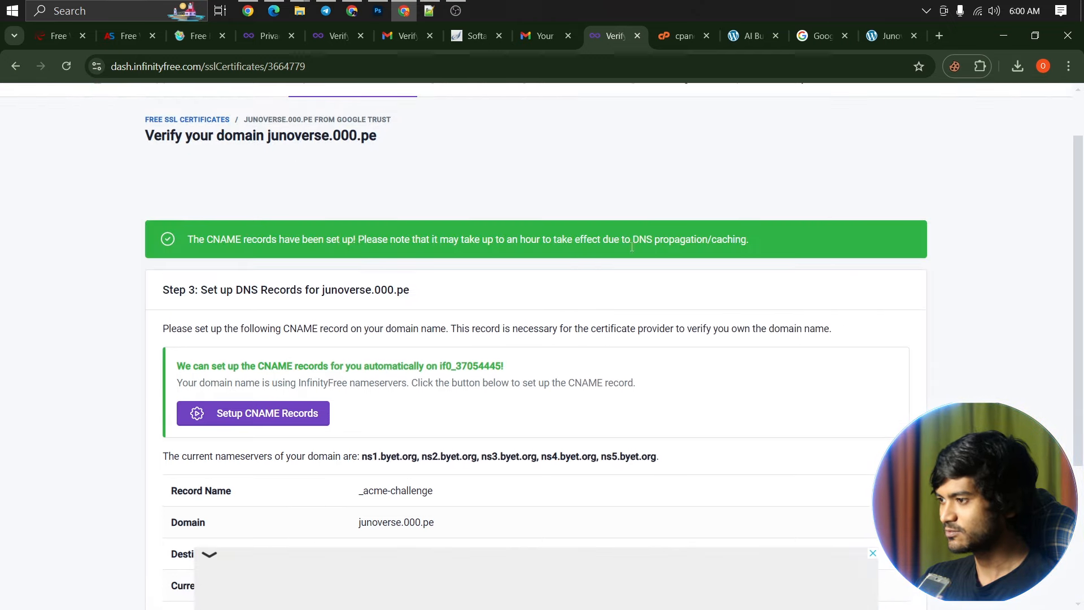
scroll(332, 321, down, 3)
scroll(339, 342, up, 4)
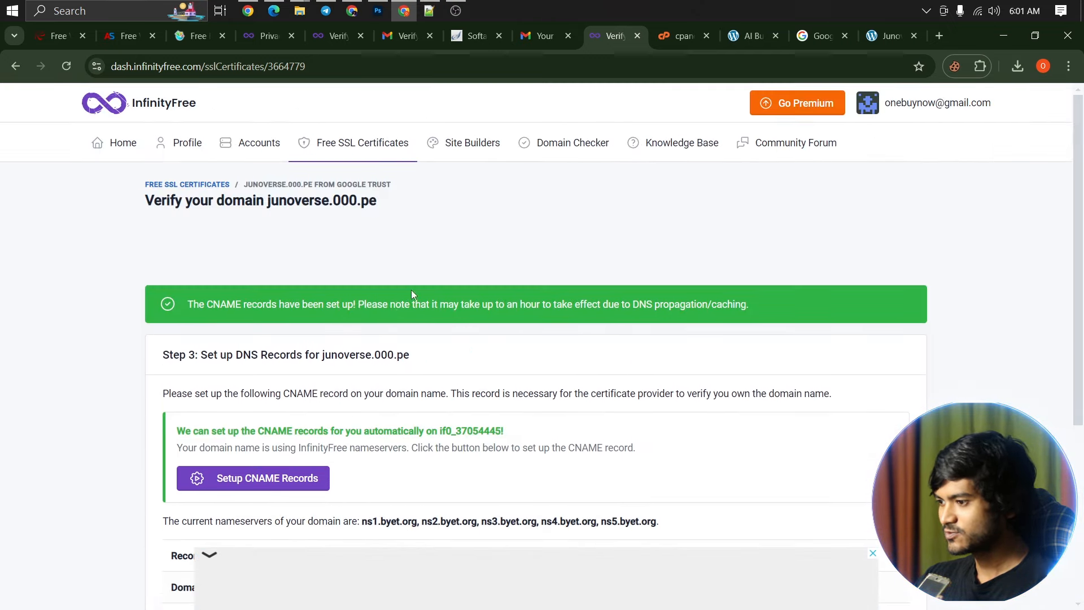
click(291, 478)
scroll(346, 443, down, 5)
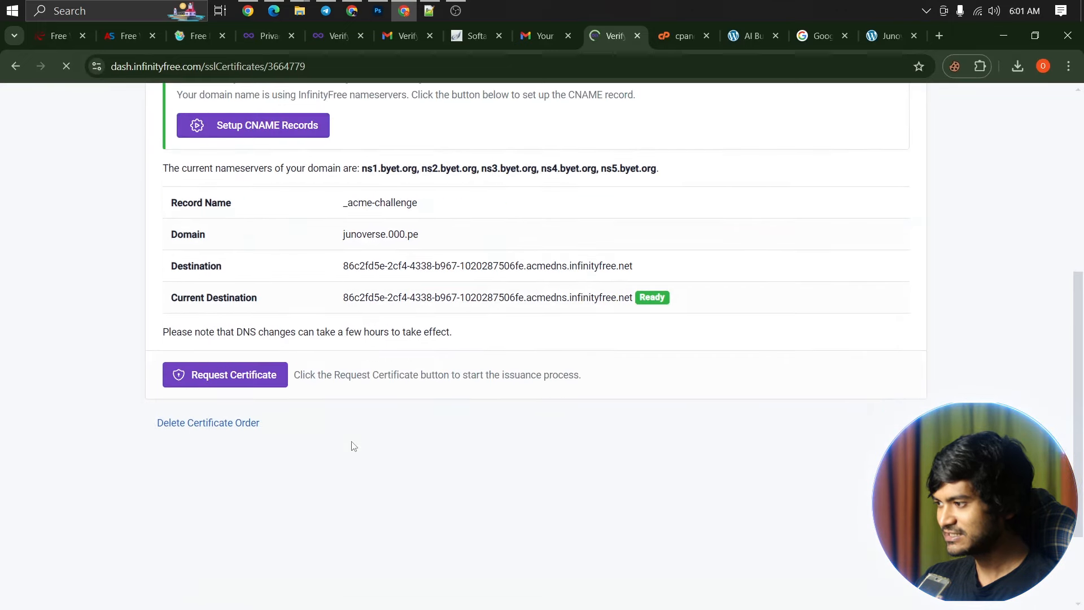
Request the Google Trust certificate for junoverse.000.pe and install it automatically on the hosting account
click(231, 380)
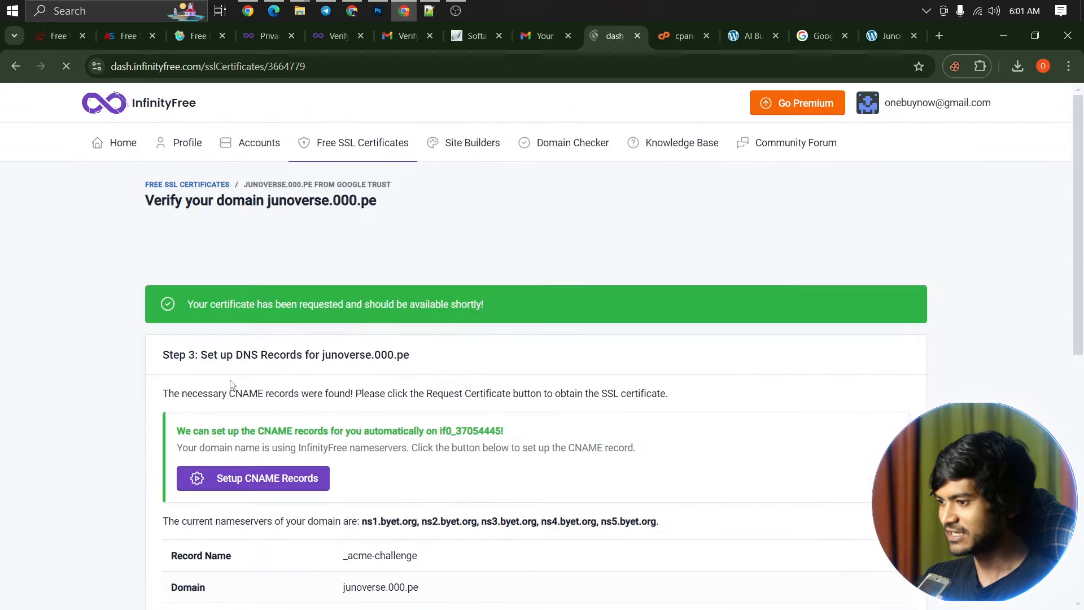
scroll(231, 390, down, 5)
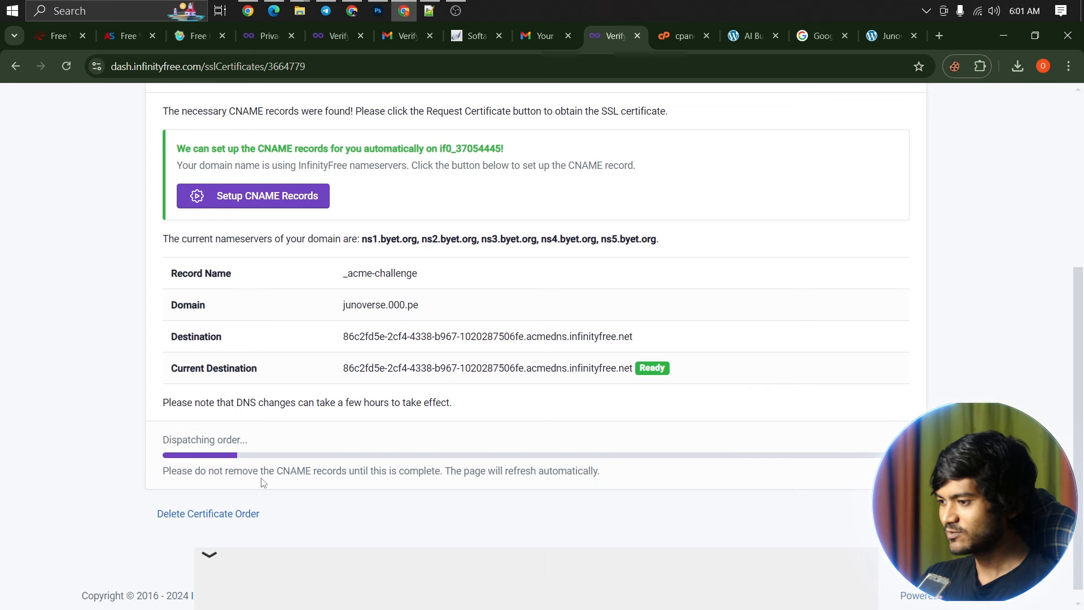
drag(450, 470, 585, 481)
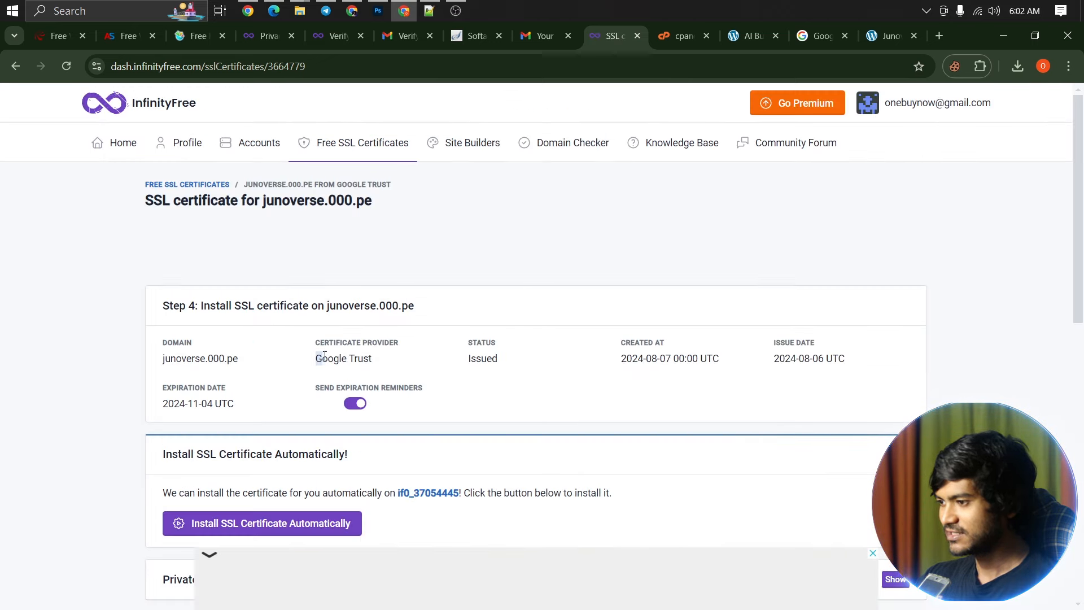
scroll(552, 398, down, 4)
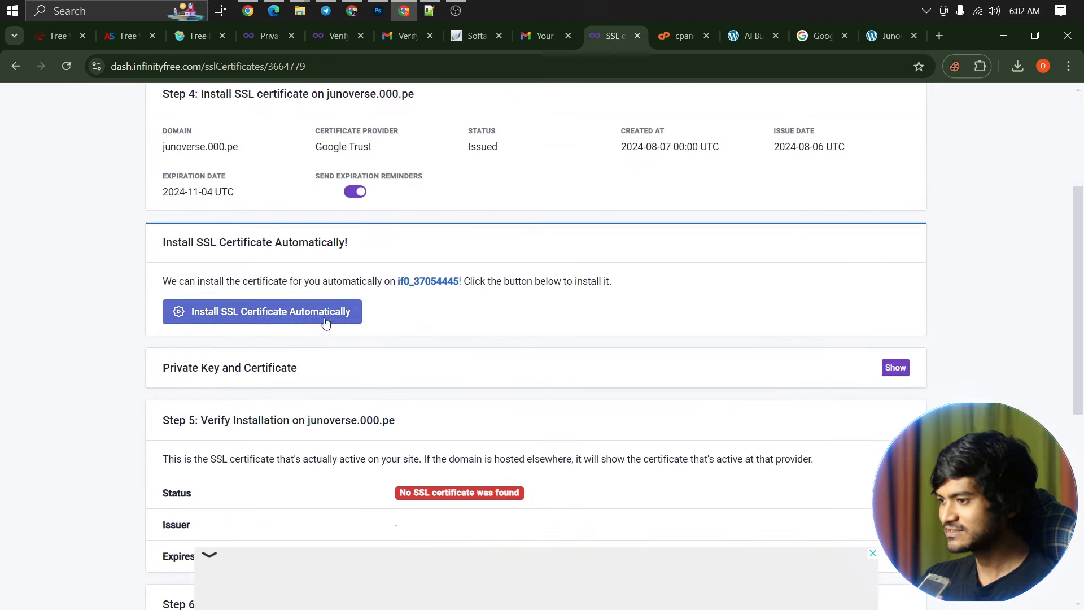
click(326, 323)
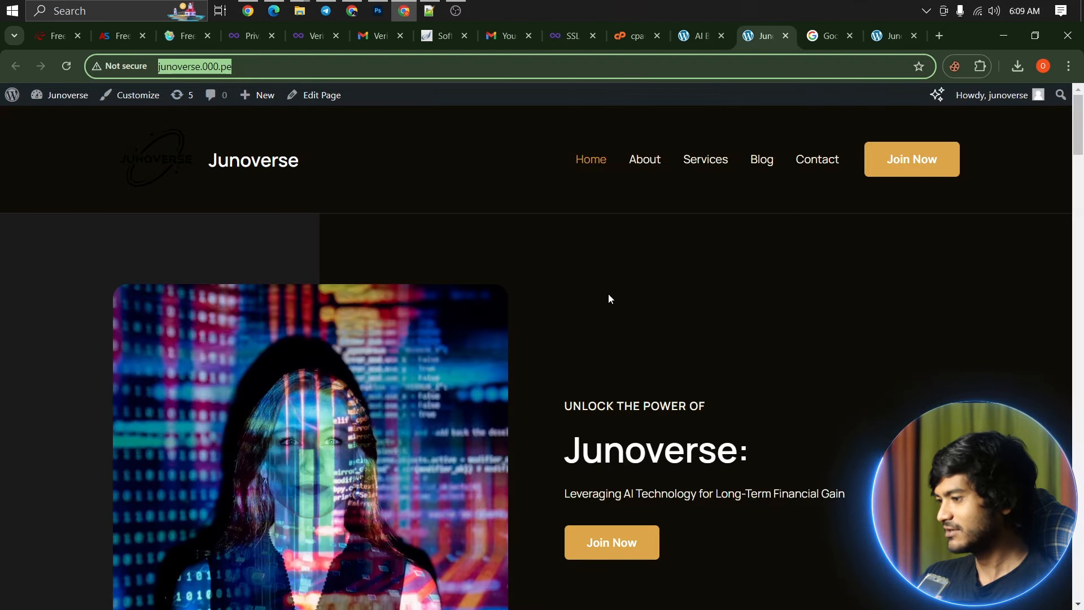
Read the Junoverse home page hero subtitle and the About heading
scroll(607, 292, down, 5)
scroll(603, 289, up, 1)
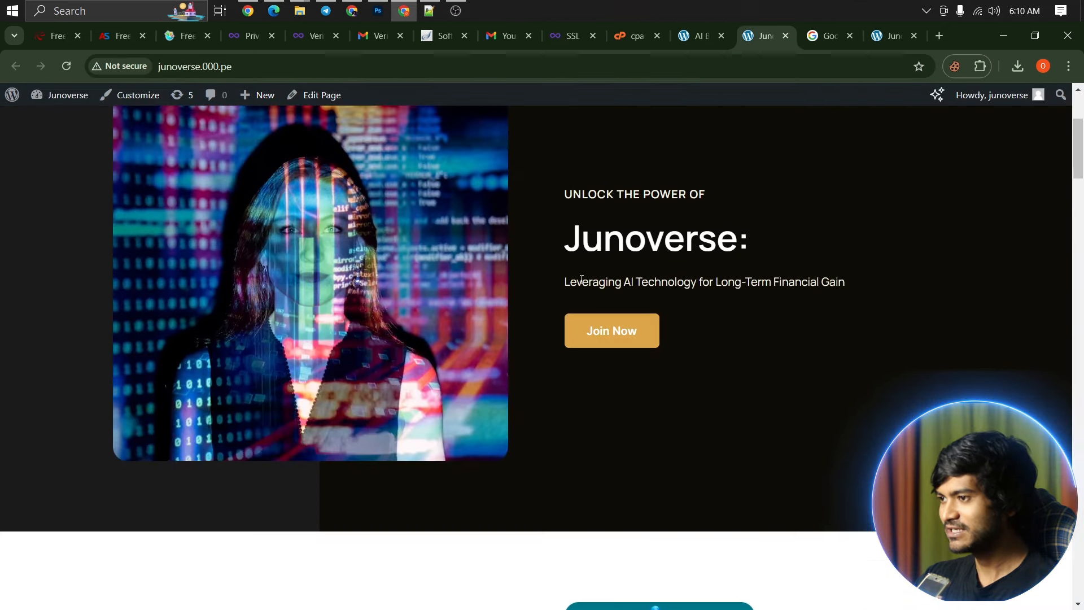
drag(566, 283, 834, 283)
click(834, 282)
scroll(819, 280, down, 10)
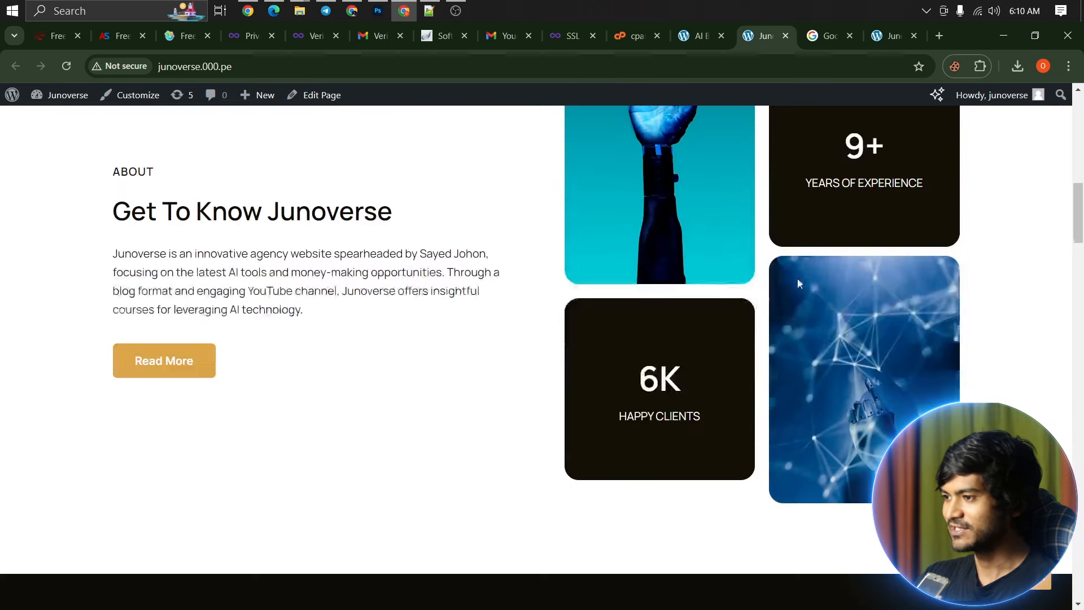
drag(111, 219, 263, 219)
click(228, 258)
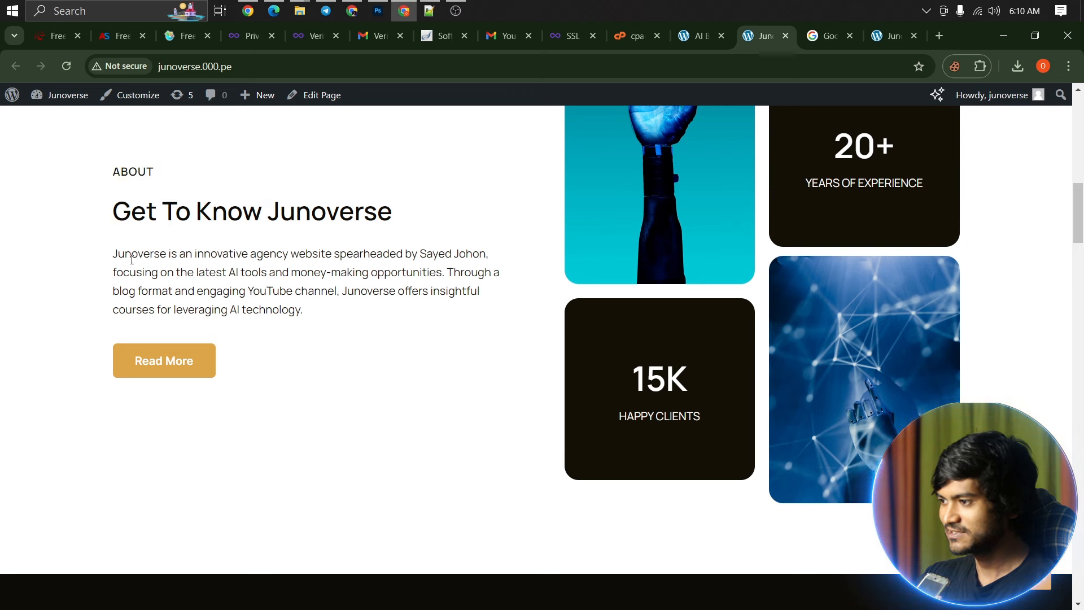
Read the About paragraph, then open the AI Courses Read More page in a background tab
drag(111, 255, 234, 258)
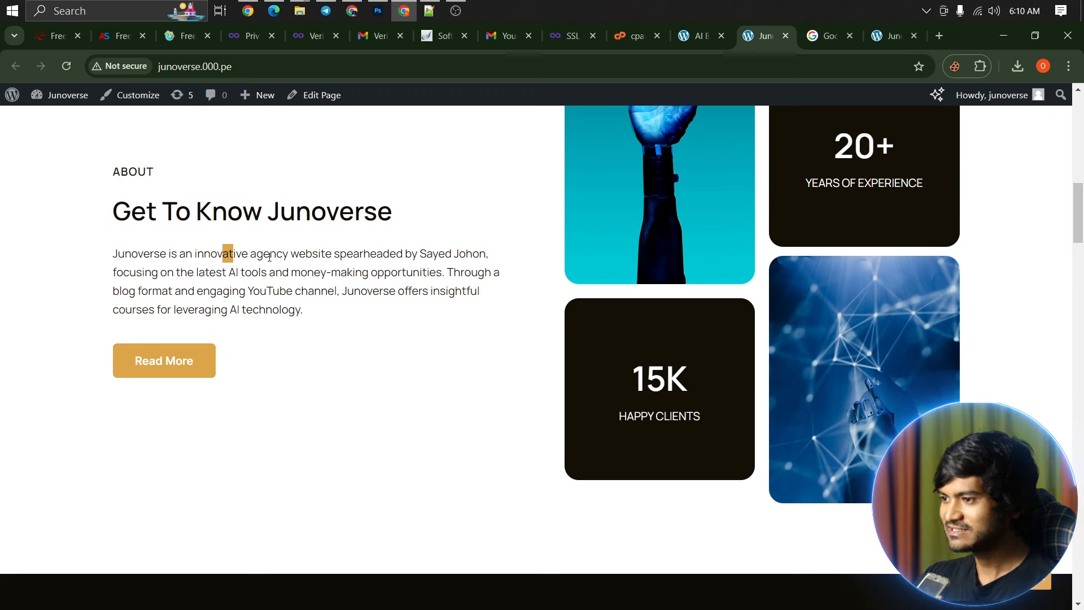
drag(321, 257, 359, 257)
drag(427, 255, 446, 255)
drag(130, 272, 422, 276)
drag(195, 288, 457, 291)
drag(188, 309, 244, 308)
scroll(244, 308, down, 10)
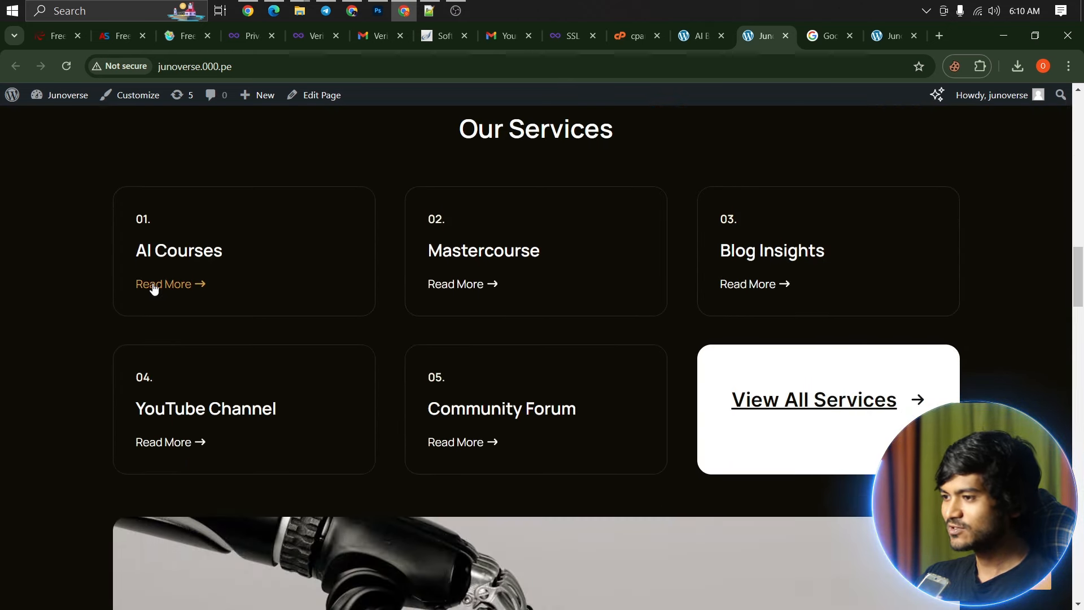
ctrl+click(152, 287)
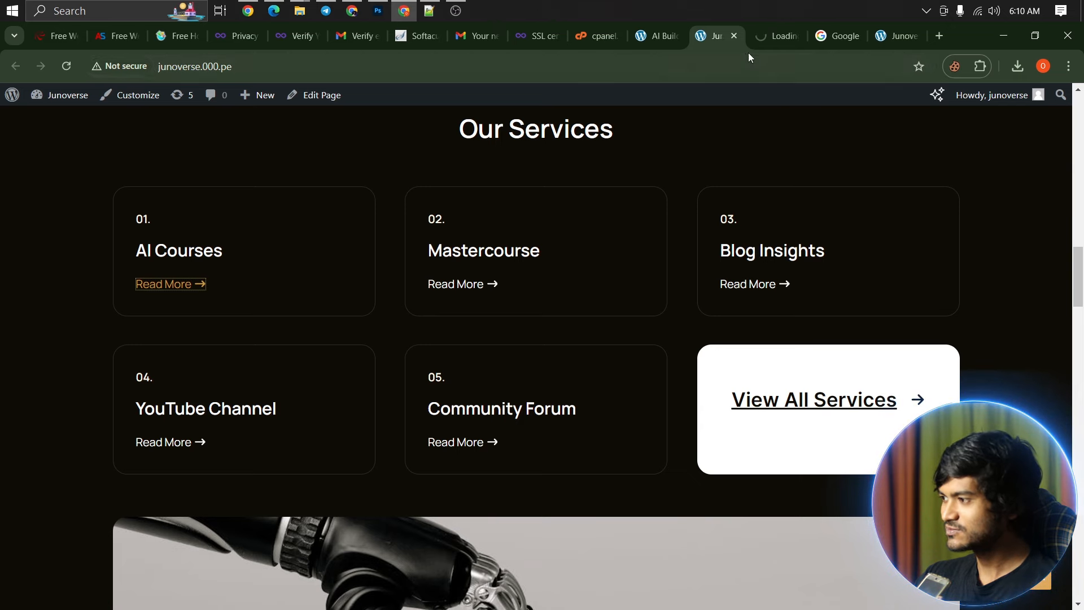
Switch to the new Services tab and read through the Mastercourse description
click(763, 36)
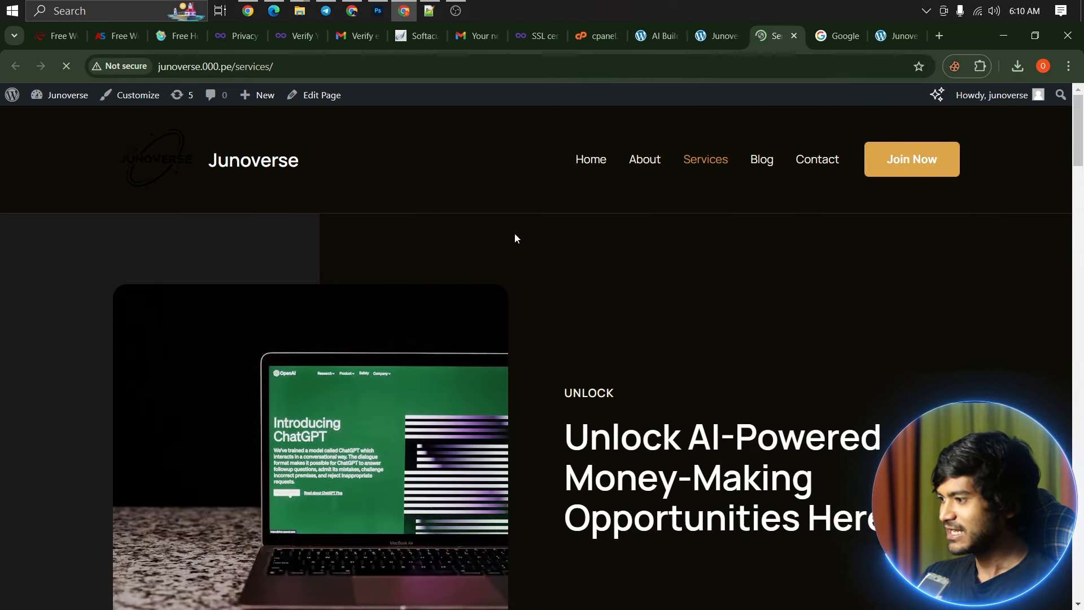
scroll(343, 327, down, 4)
scroll(278, 341, down, 6)
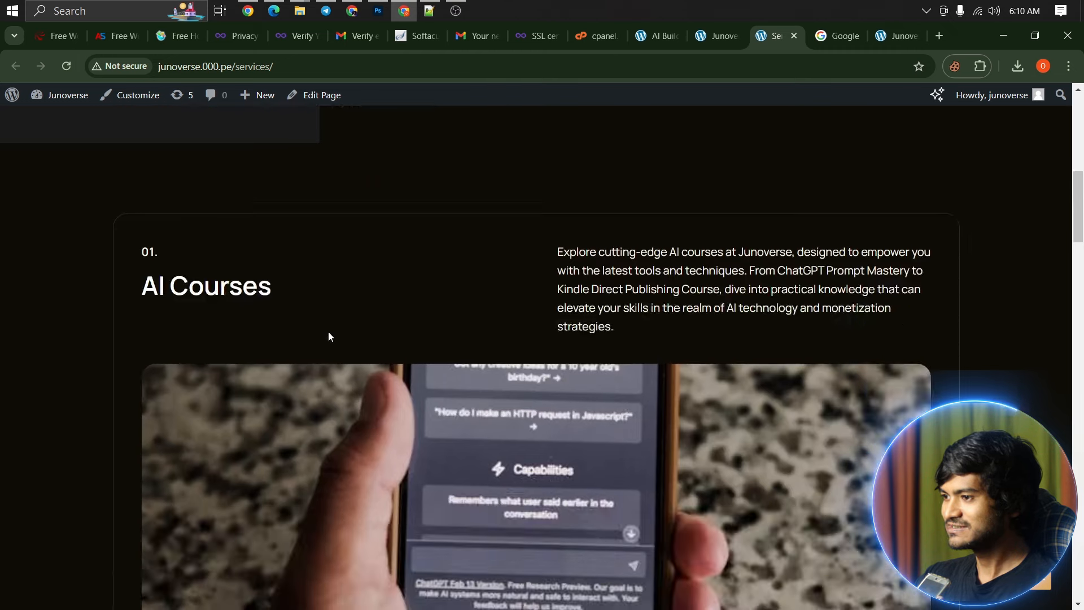
scroll(564, 304, down, 5)
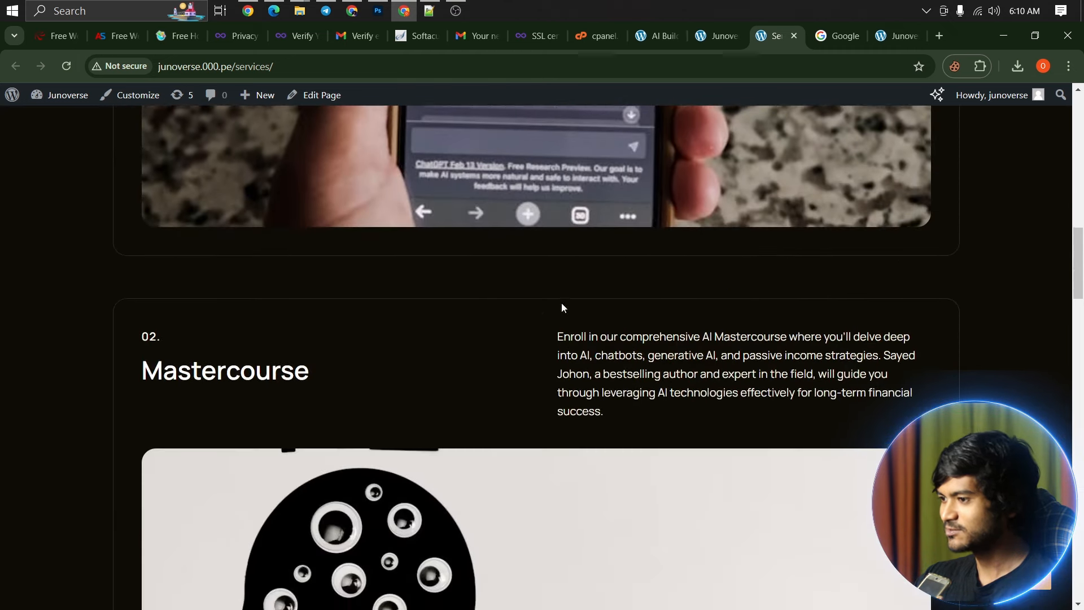
scroll(395, 343, down, 4)
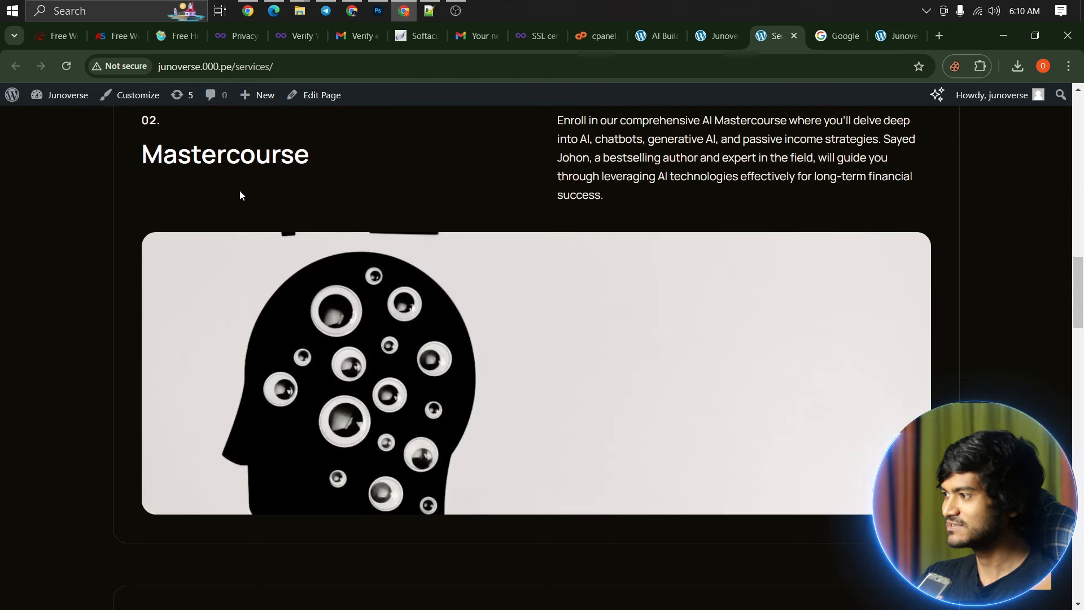
scroll(240, 194, up, 1)
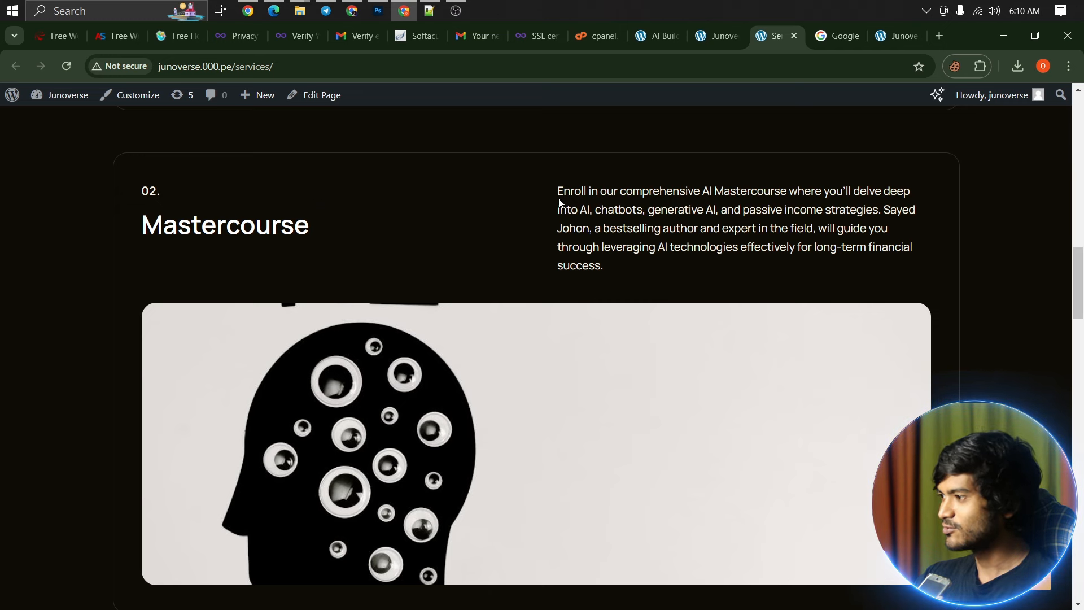
drag(558, 192, 764, 227)
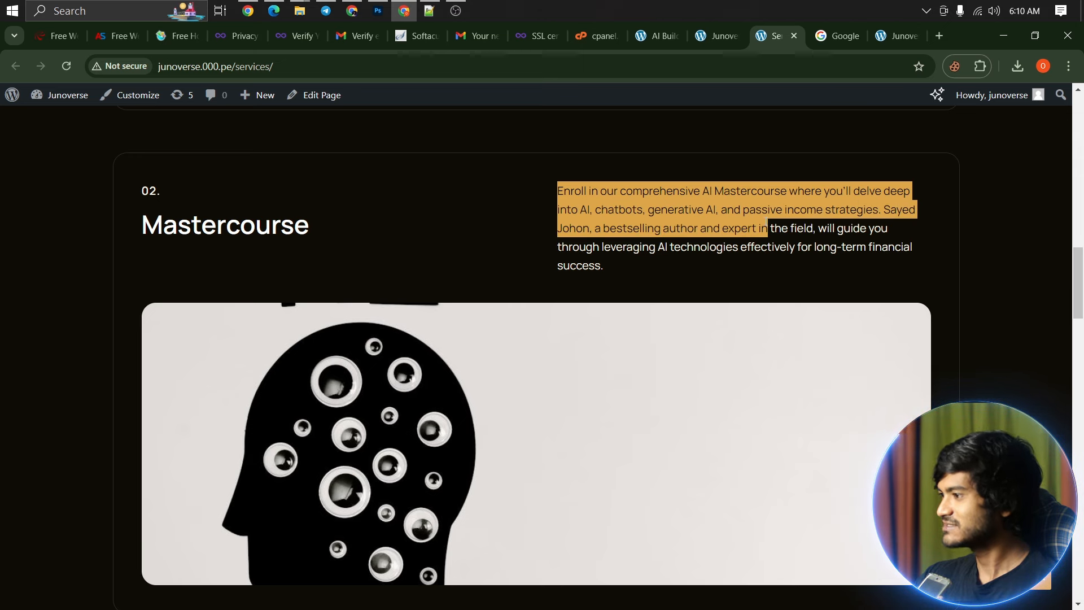
drag(624, 247, 774, 247)
scroll(730, 245, down, 9)
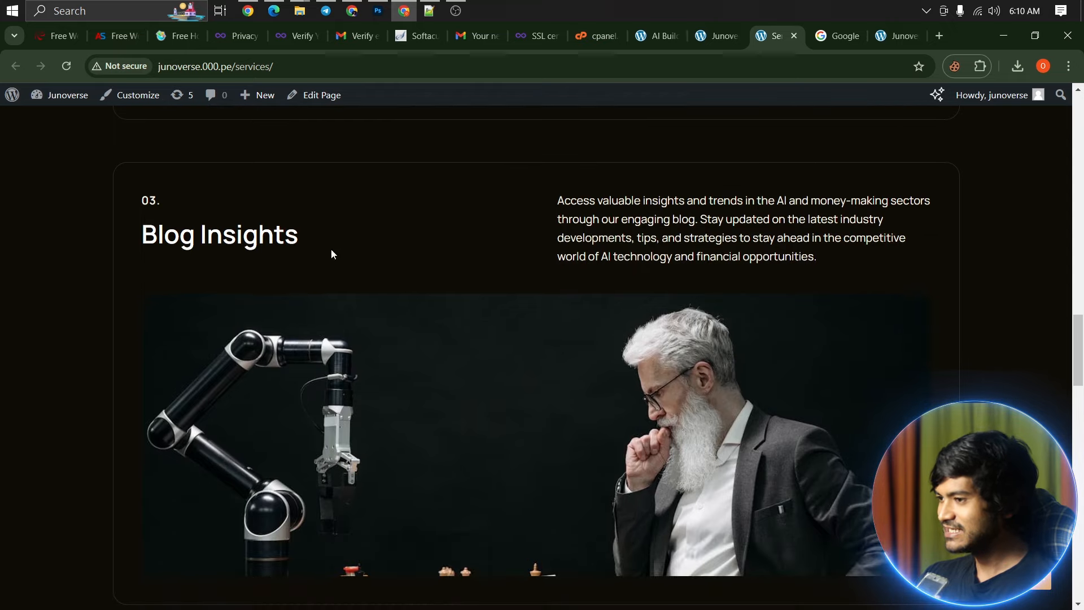
Read the Blog Insights service and remaining cards down to the Ready To Unlock section
drag(225, 241, 300, 241)
drag(567, 219, 701, 219)
drag(681, 256, 727, 256)
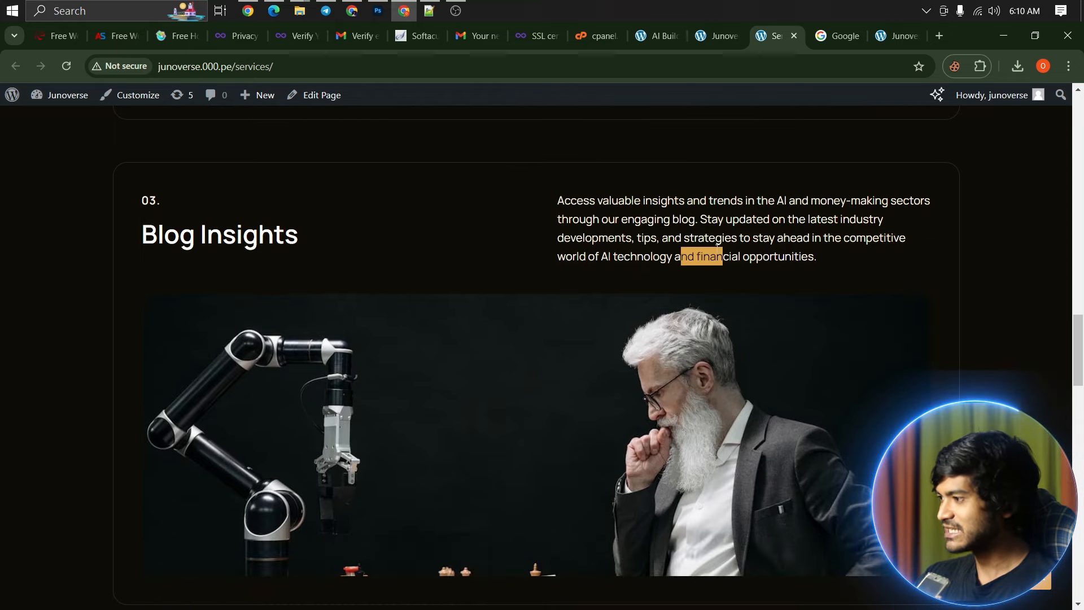
drag(623, 257, 665, 257)
scroll(662, 256, down, 15)
scroll(531, 283, up, 6)
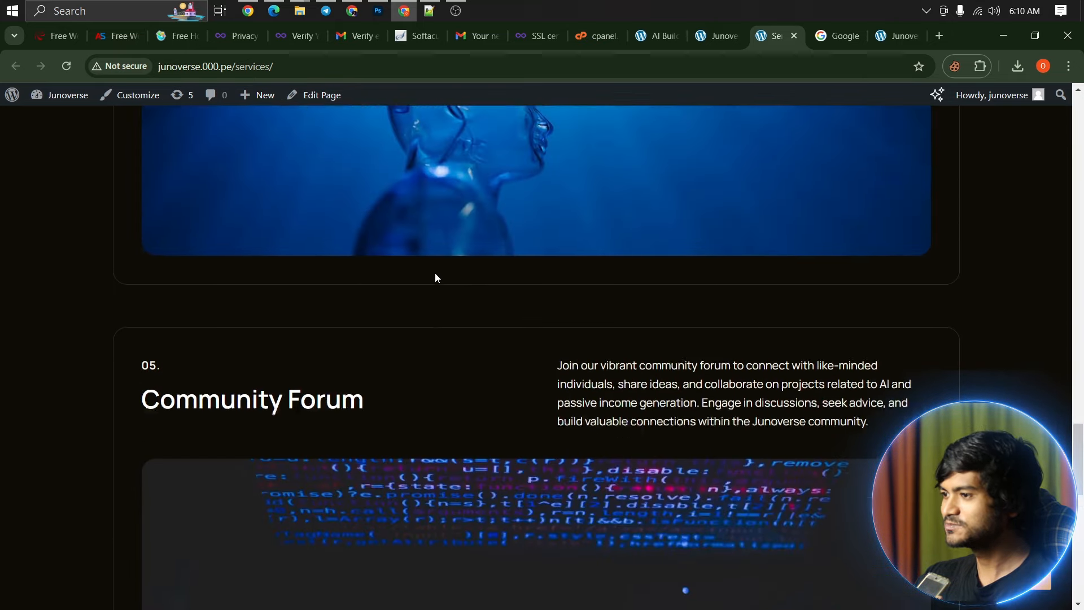
scroll(282, 248, up, 1)
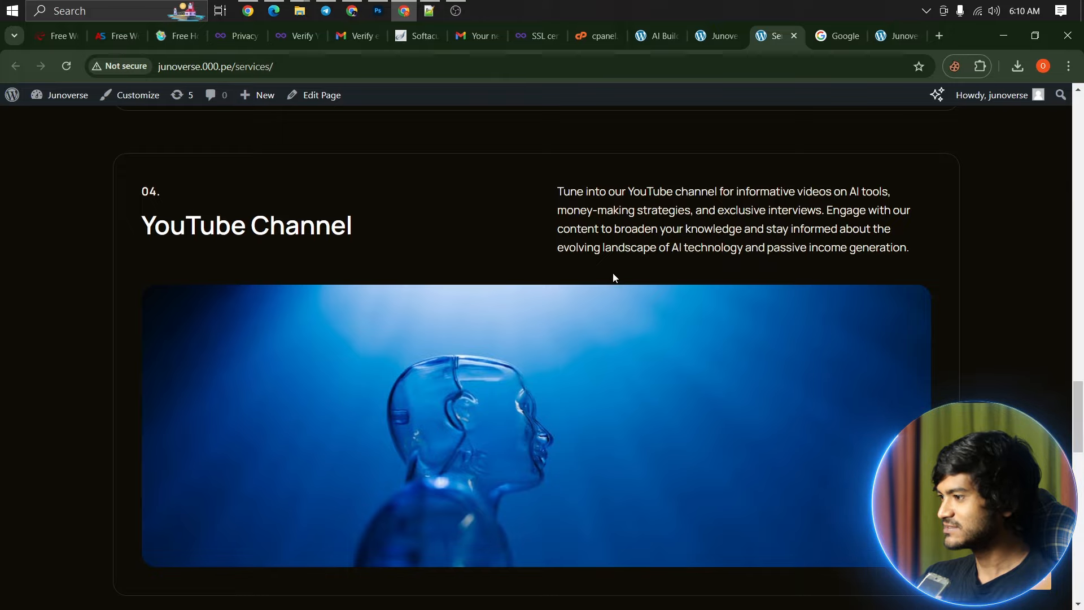
drag(561, 193, 774, 192)
scroll(693, 307, down, 12)
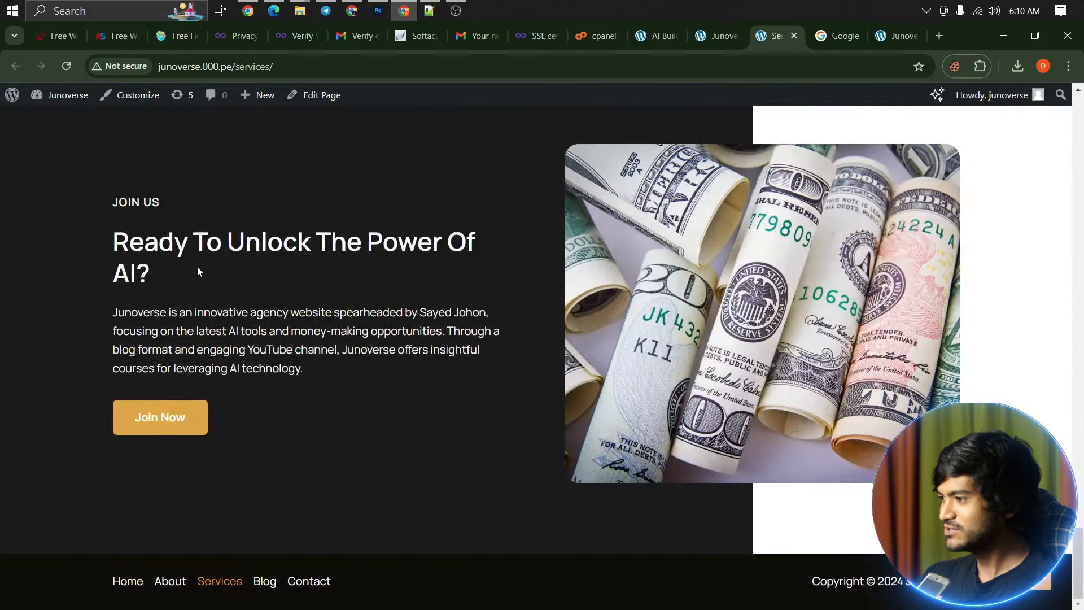
drag(244, 243, 398, 244)
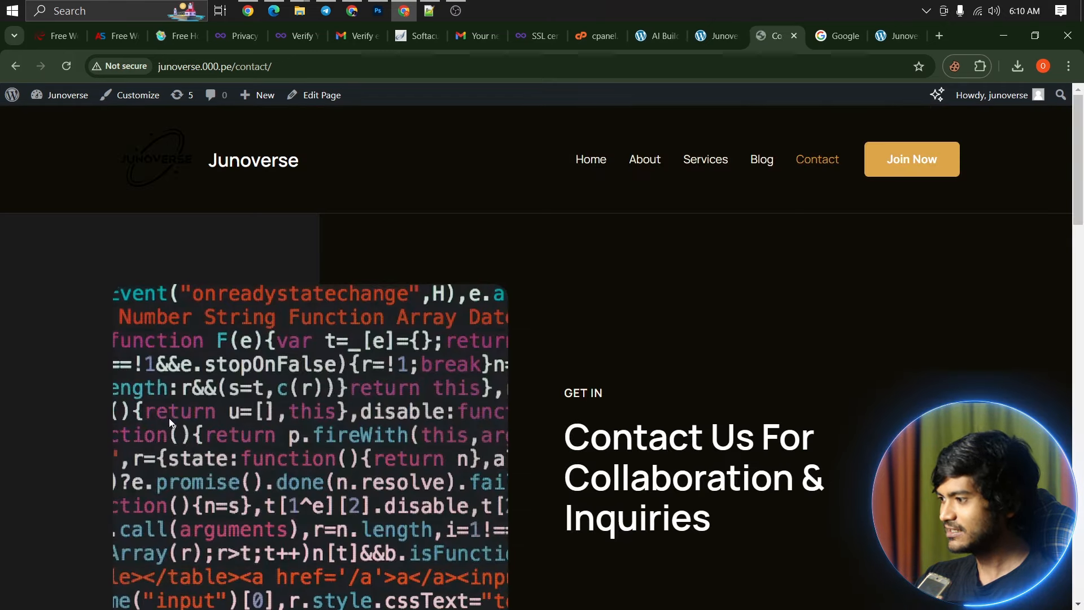
Review the live site's Contact section and check its phone, address, e-mail and YouTube link
scroll(433, 415, down, 4)
drag(563, 225, 760, 226)
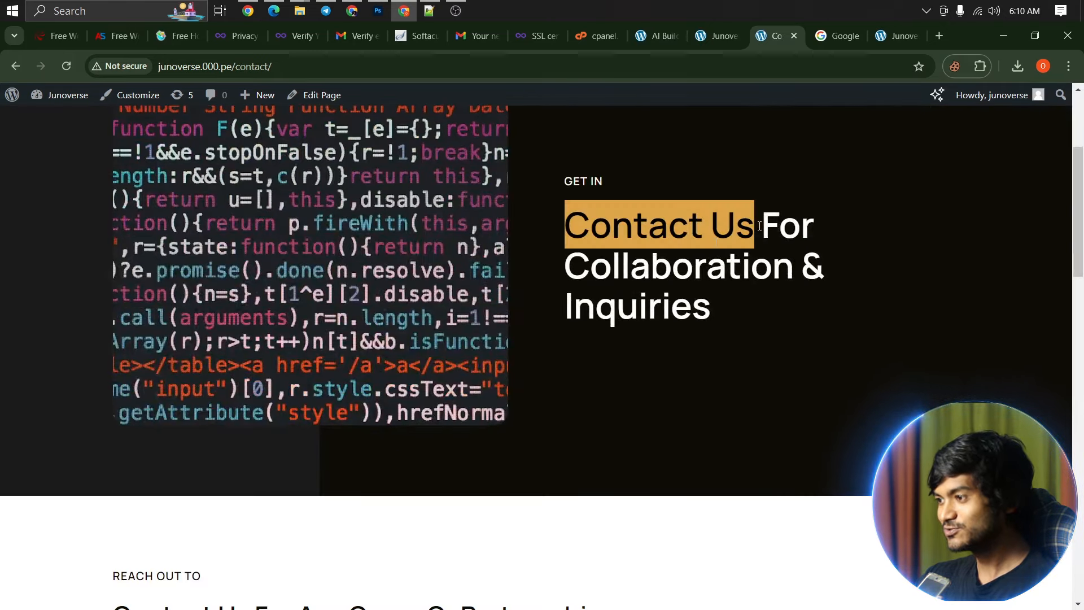
drag(601, 265, 605, 352)
scroll(434, 345, down, 5)
scroll(314, 333, down, 2)
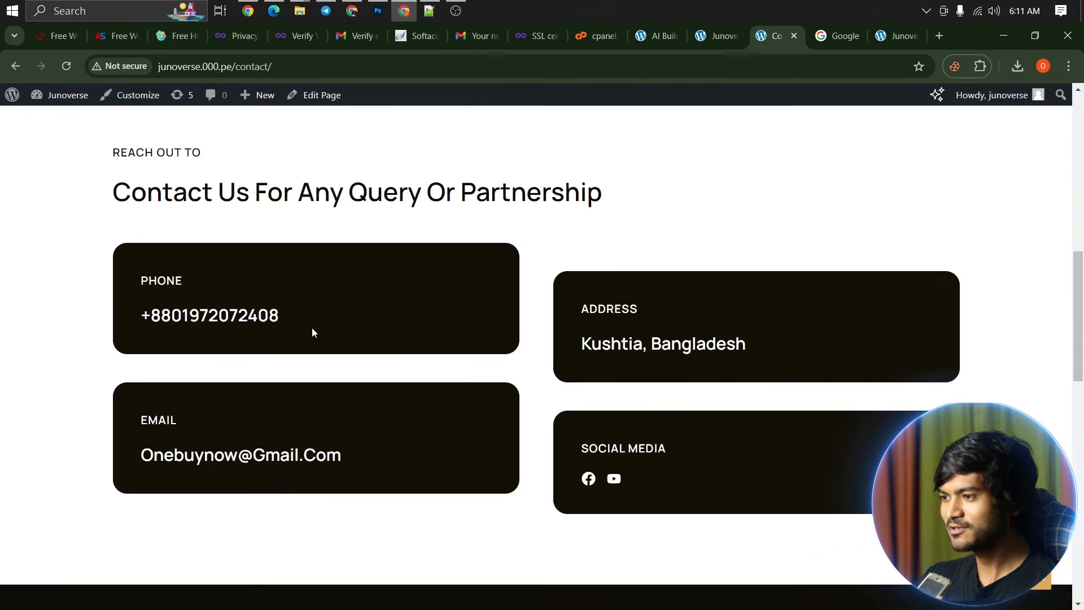
drag(153, 315, 293, 324)
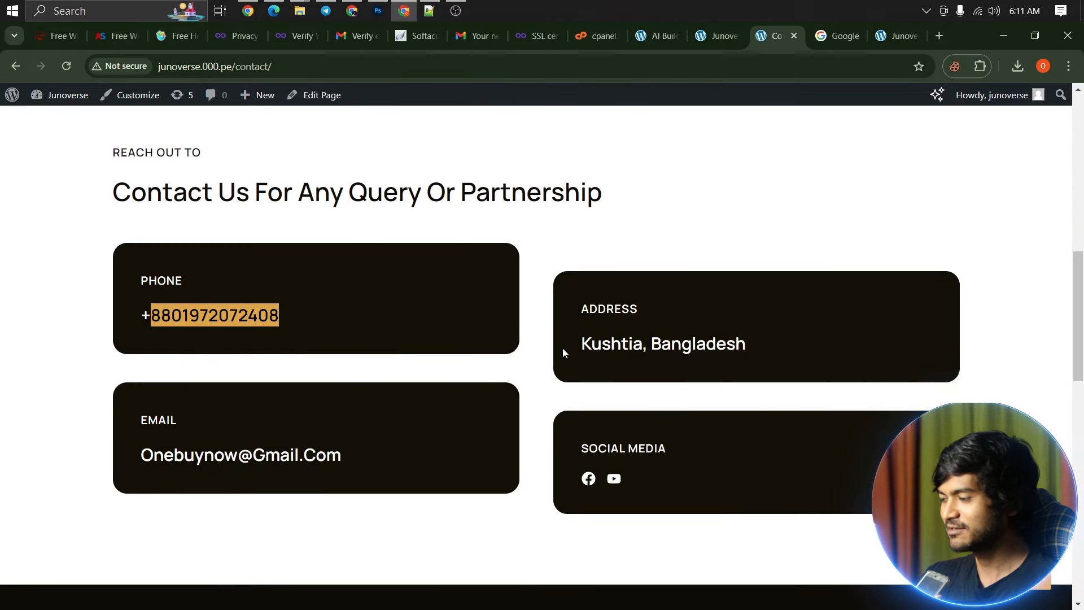
drag(564, 353, 773, 353)
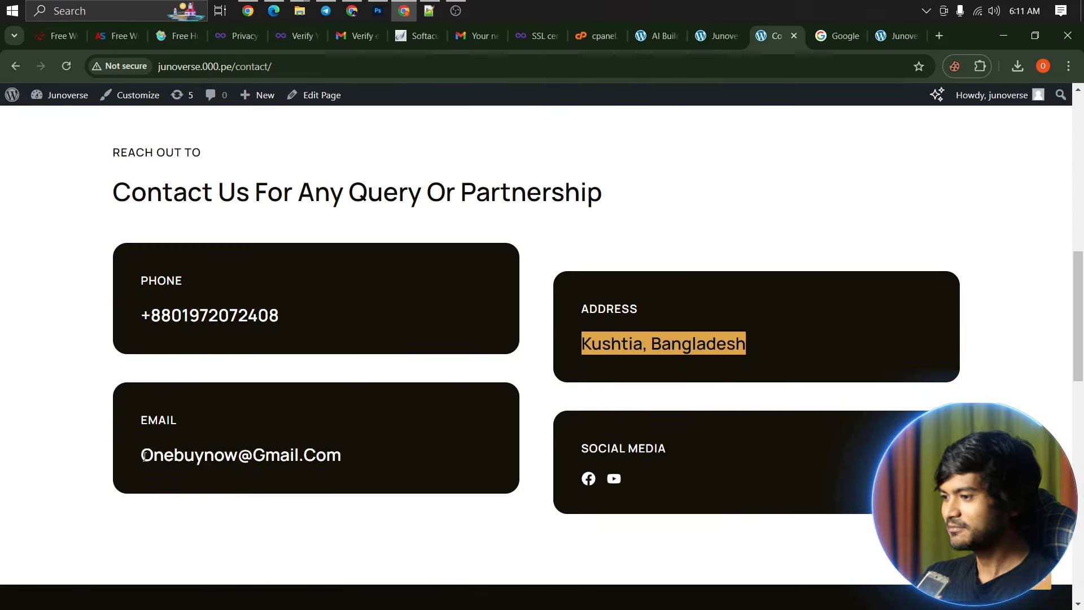
drag(144, 455, 337, 457)
click(329, 458)
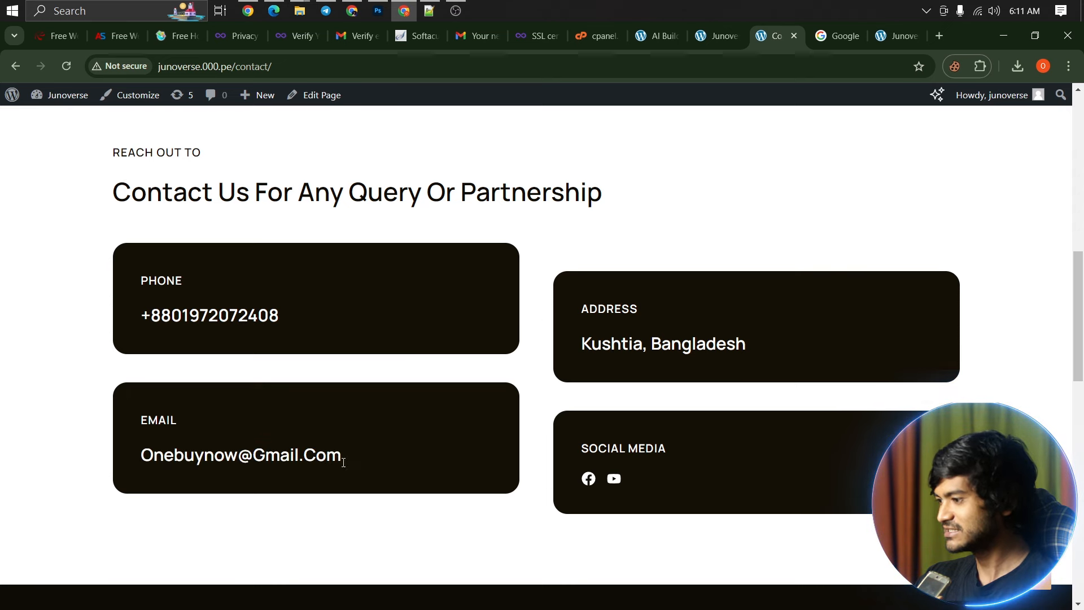
click(615, 480)
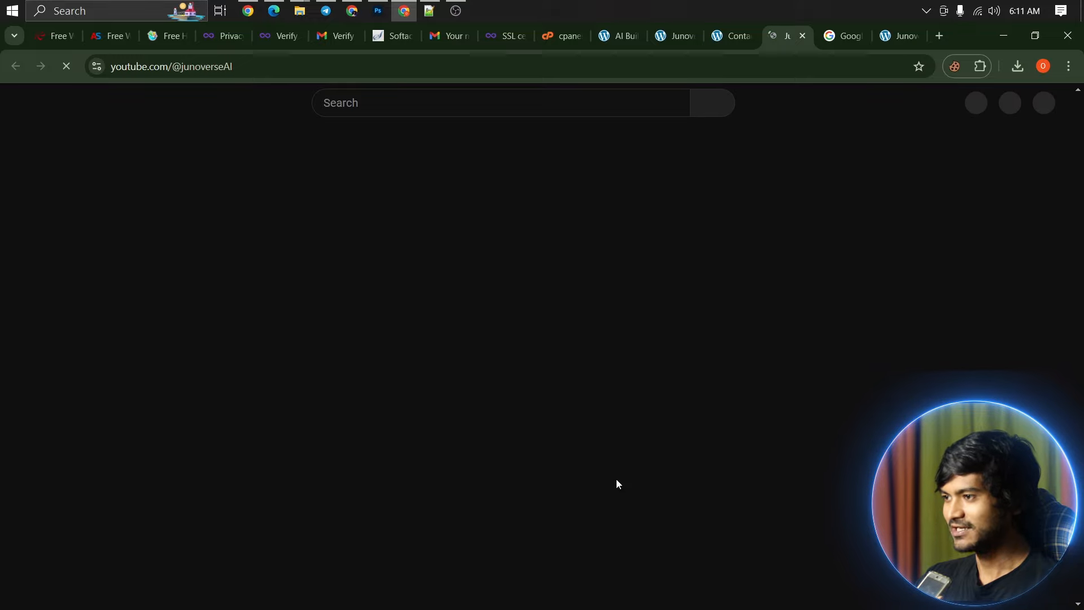
click(803, 35)
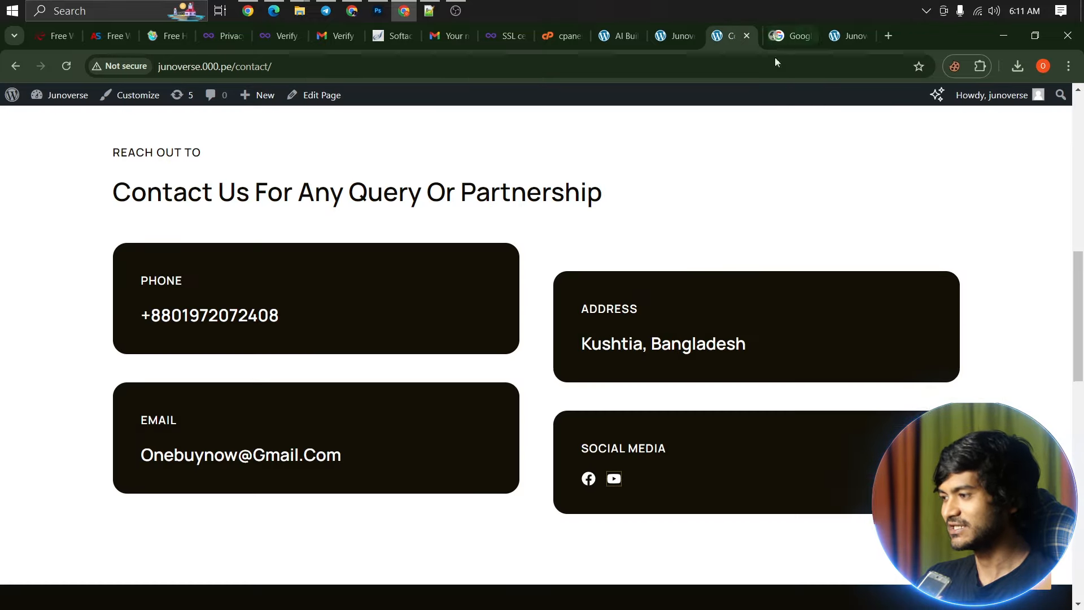
Scroll through the homepage and highlight the first testimonial's text
scroll(682, 254, up, 6)
scroll(682, 254, up, 5)
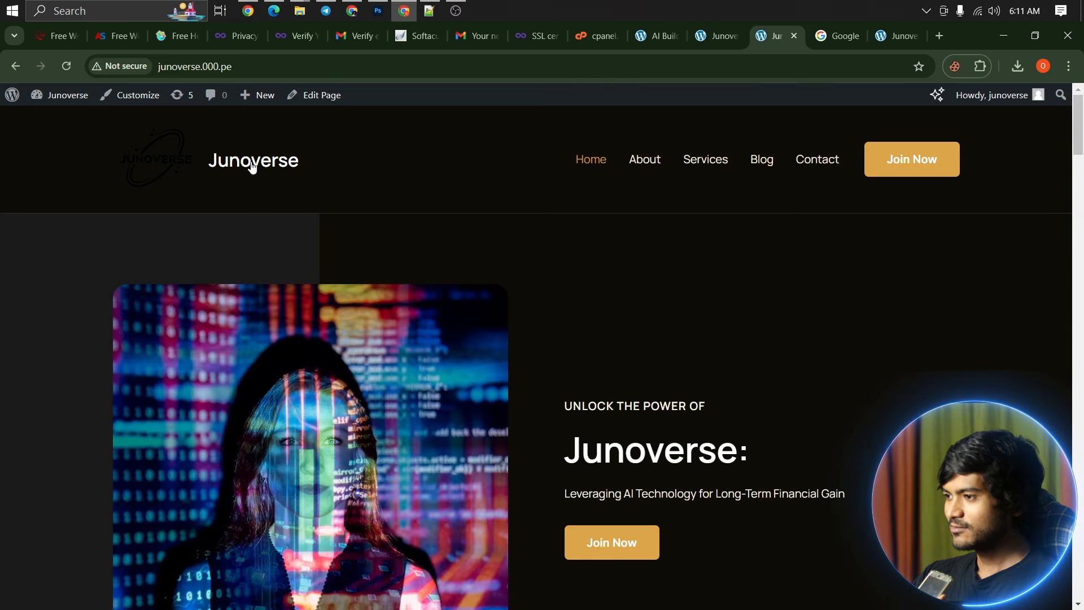
scroll(436, 309, down, 20)
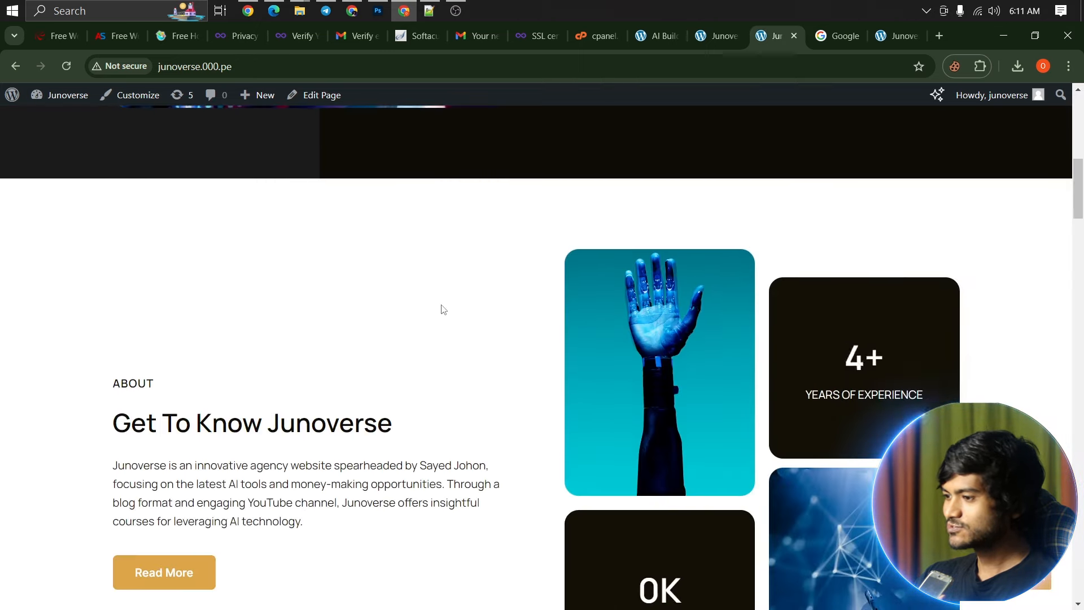
scroll(450, 310, down, 20)
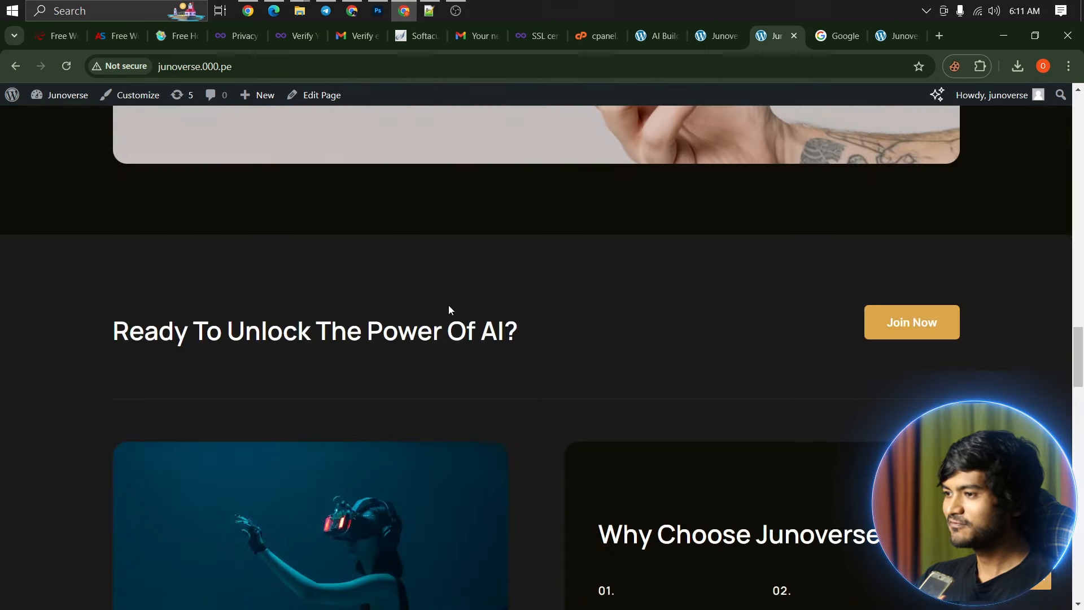
scroll(449, 310, down, 15)
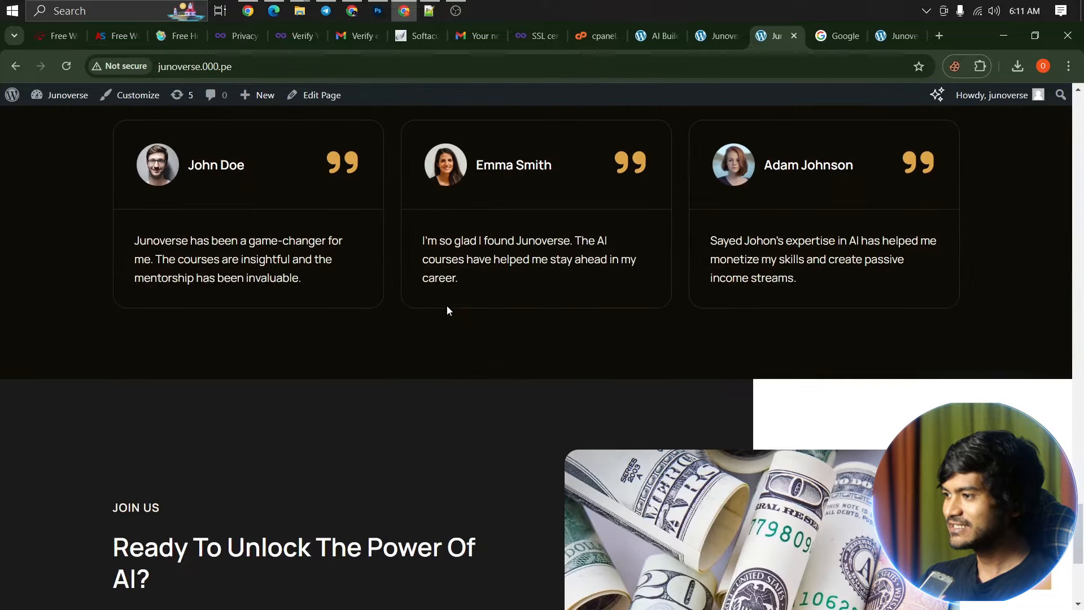
scroll(447, 309, up, 6)
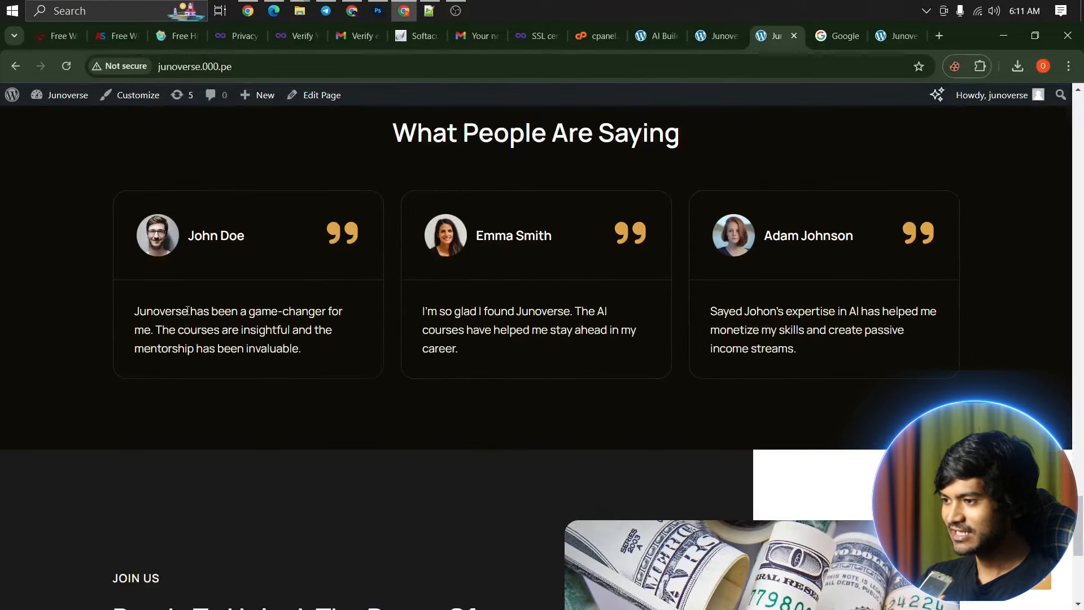
drag(139, 312, 287, 311)
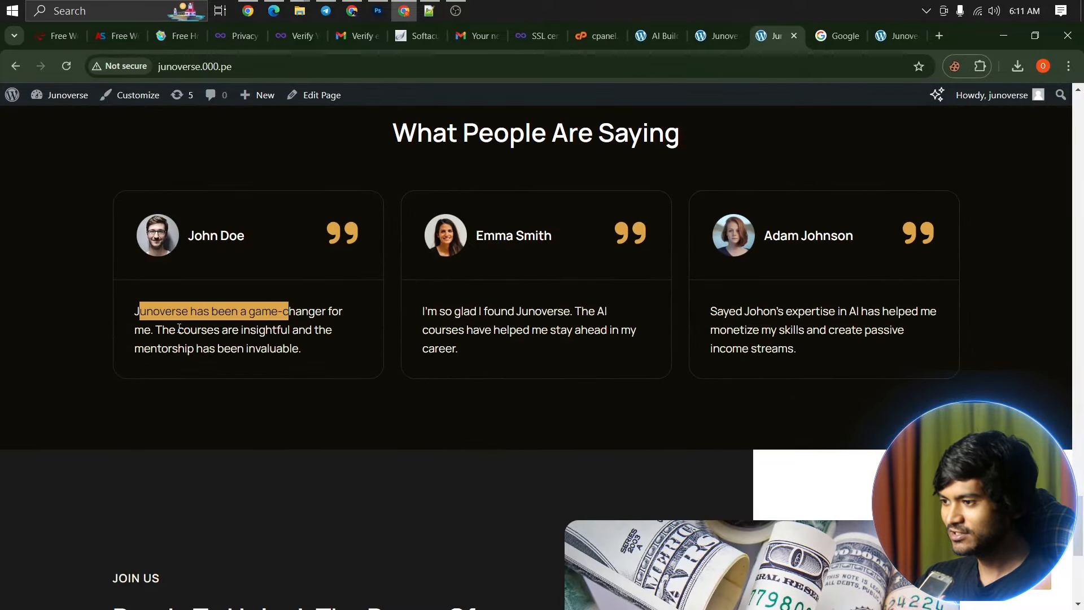
drag(179, 329, 267, 329)
drag(186, 348, 238, 349)
click(420, 315)
Highlight the second and third testimonials' text and scroll around the page
drag(420, 314, 525, 341)
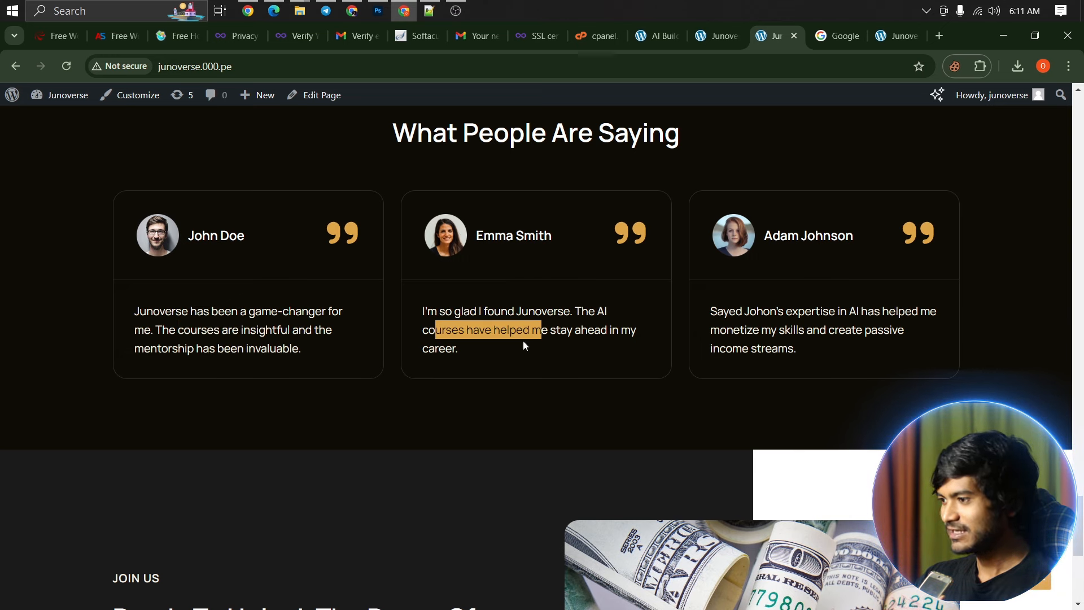
drag(435, 348, 480, 356)
drag(716, 312, 835, 317)
drag(761, 331, 814, 337)
drag(766, 348, 804, 351)
scroll(705, 354, down, 2)
scroll(706, 357, down, 5)
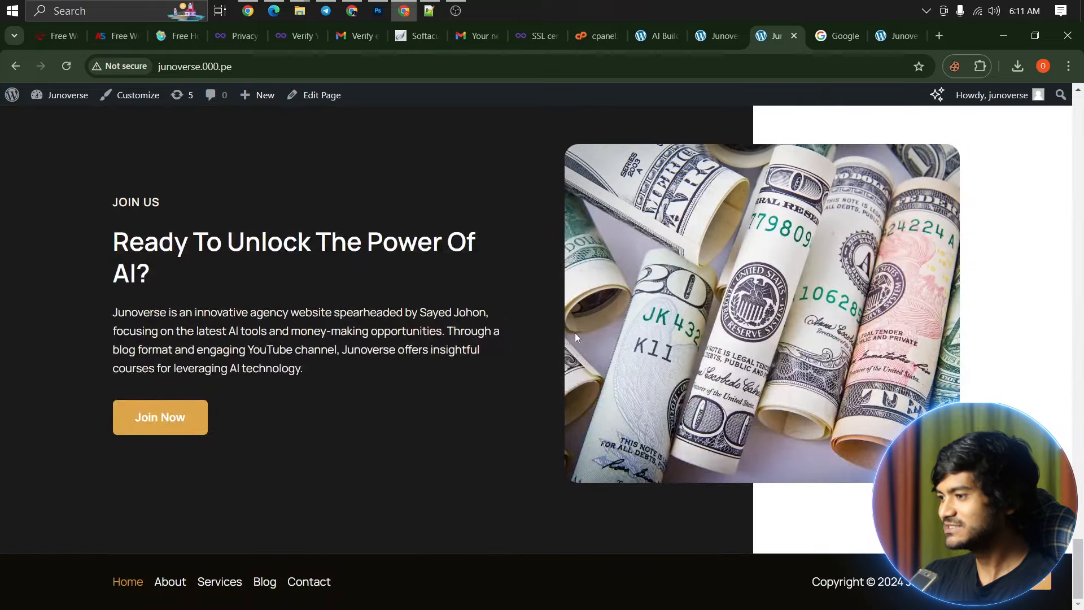
scroll(375, 346, up, 20)
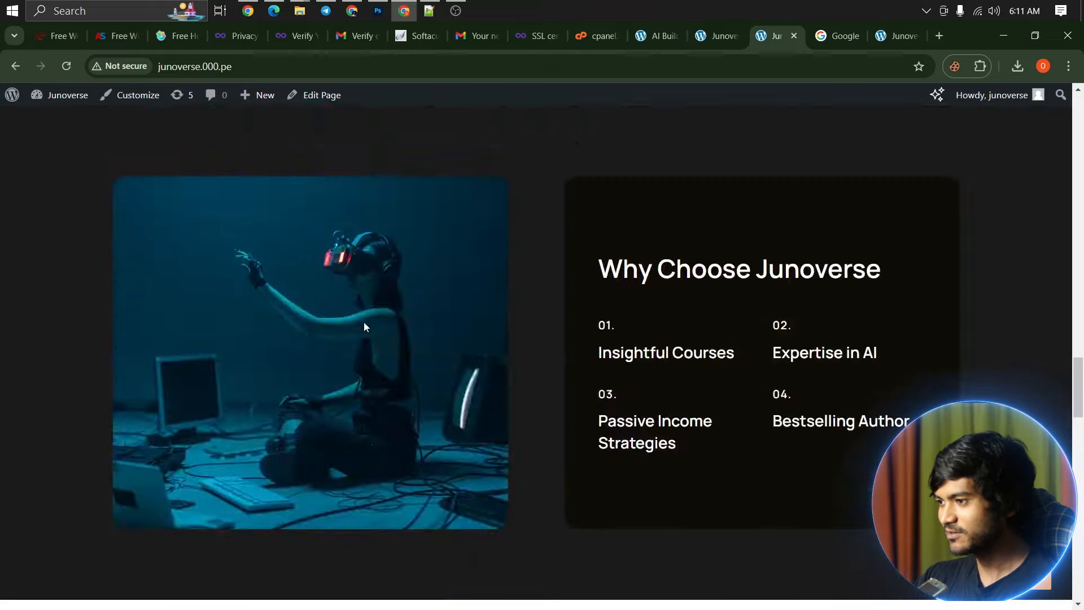
scroll(363, 319, up, 20)
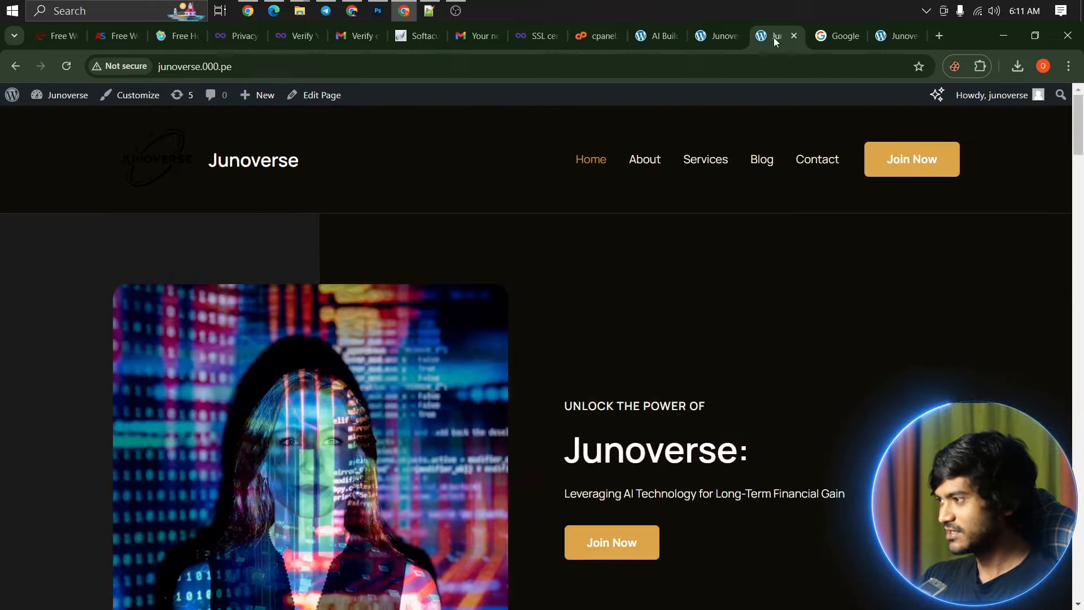
Close both Junoverse site tabs and return to the AI Builder completion page
middle_click(765, 40)
click(731, 36)
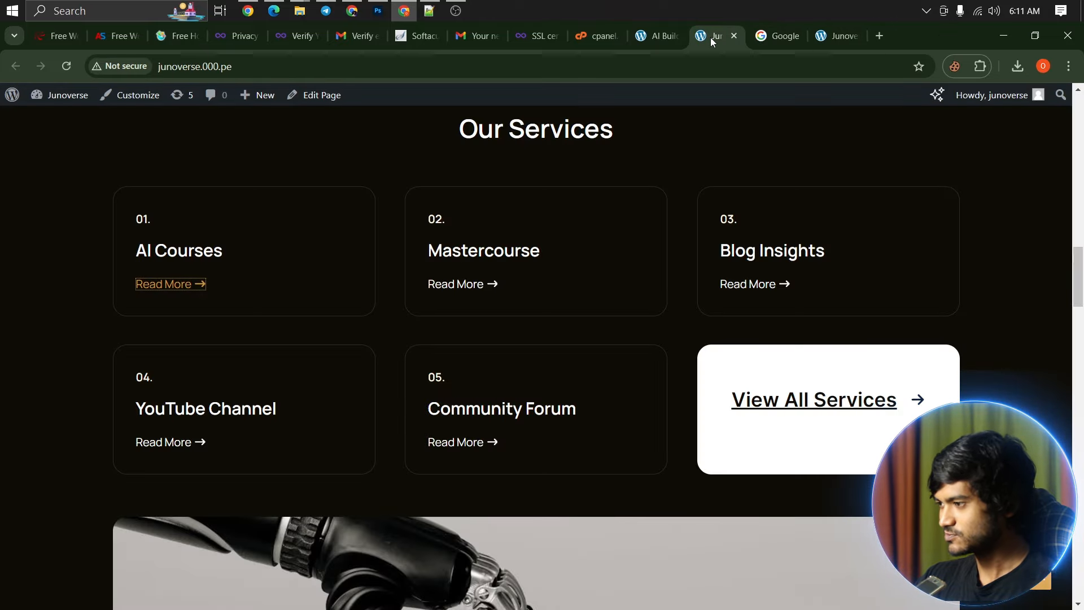
middle_click(711, 37)
click(672, 38)
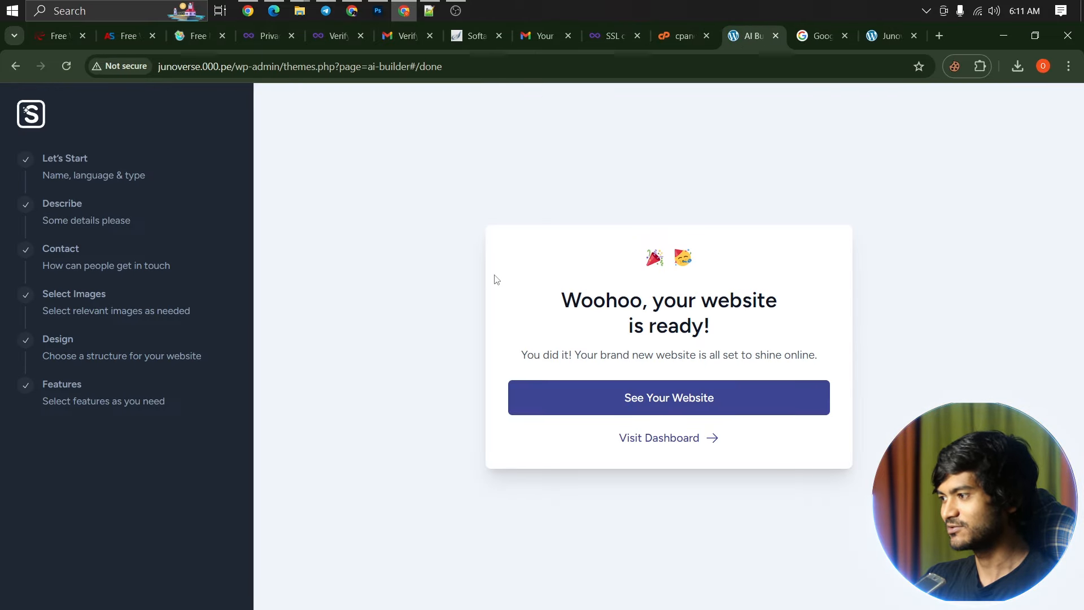
Leave the AI Builder for the WordPress dashboard and reach Astra's Customize option
click(650, 439)
click(590, 164)
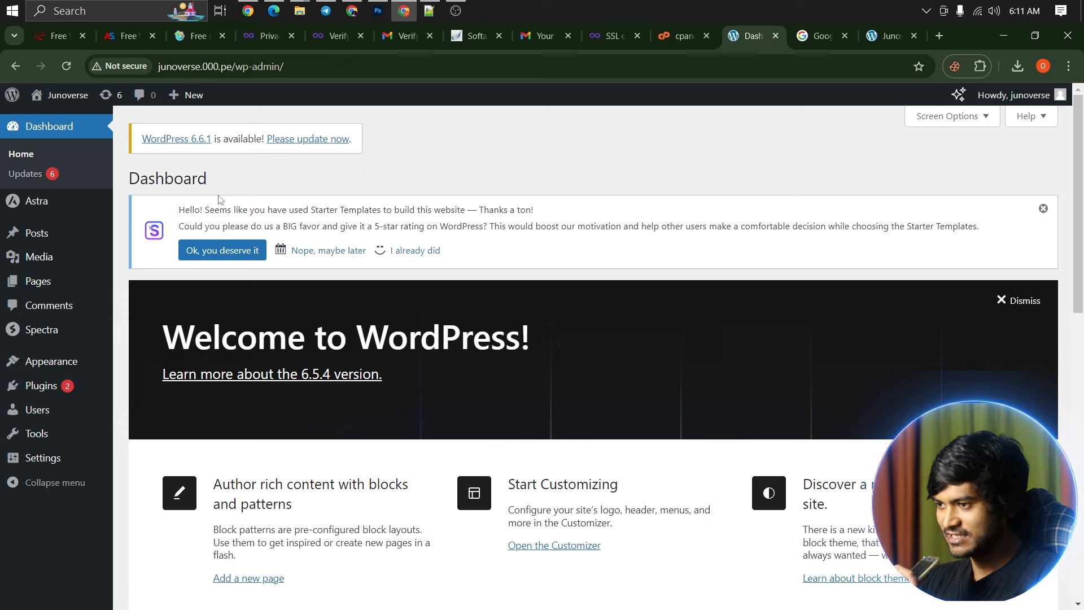
mouse_move(49, 208)
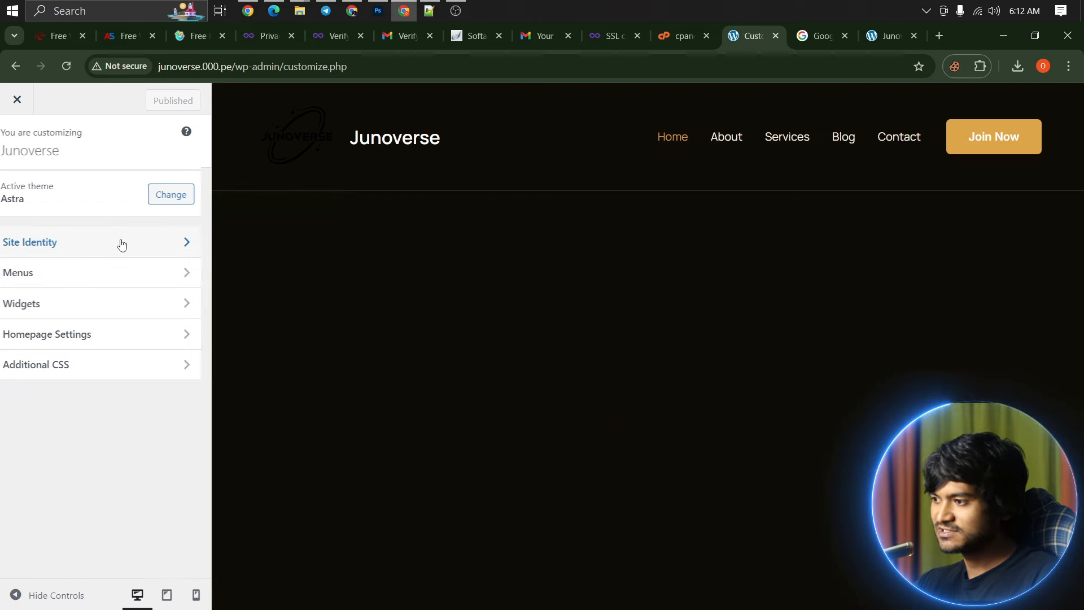
Open Site Identity in the Customizer and start choosing a site icon image
click(127, 242)
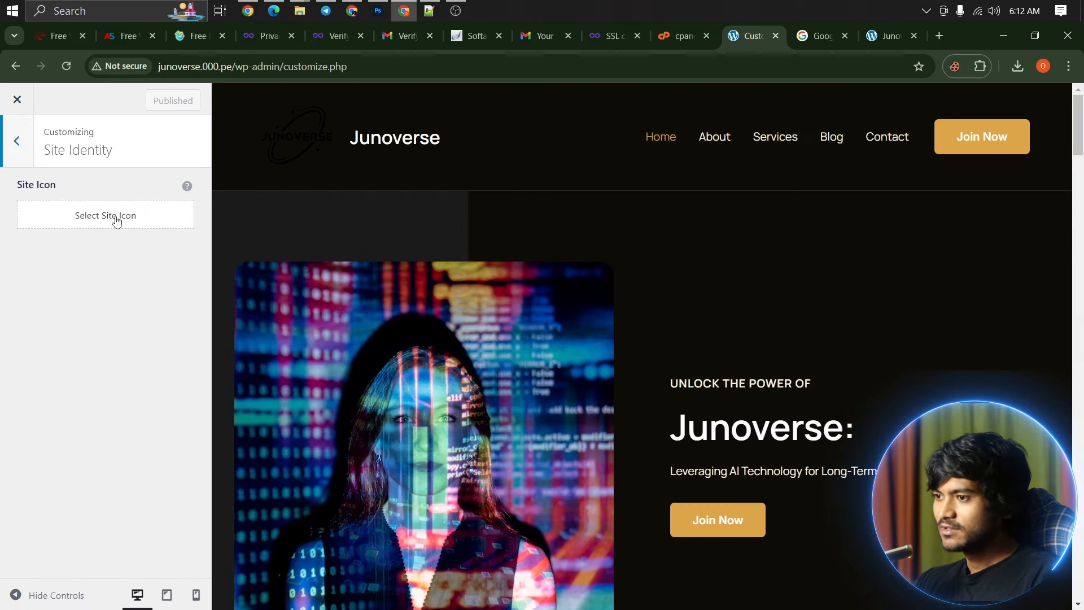
click(117, 220)
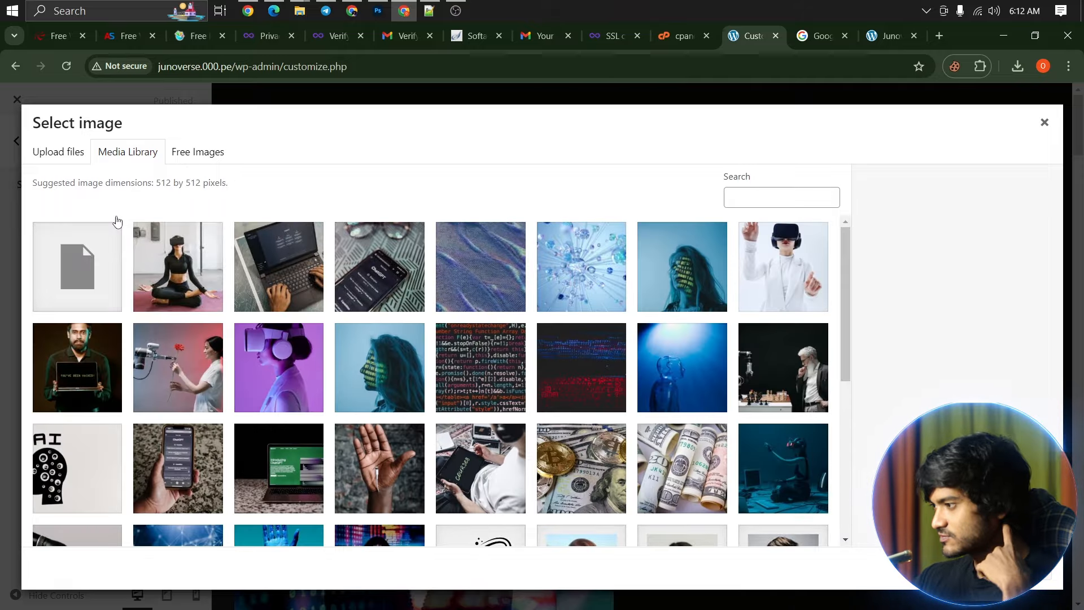
scroll(194, 289, down, 5)
scroll(194, 289, up, 5)
Look for the logo in File Explorer and the media library, then reopen the site icon picker
click(300, 11)
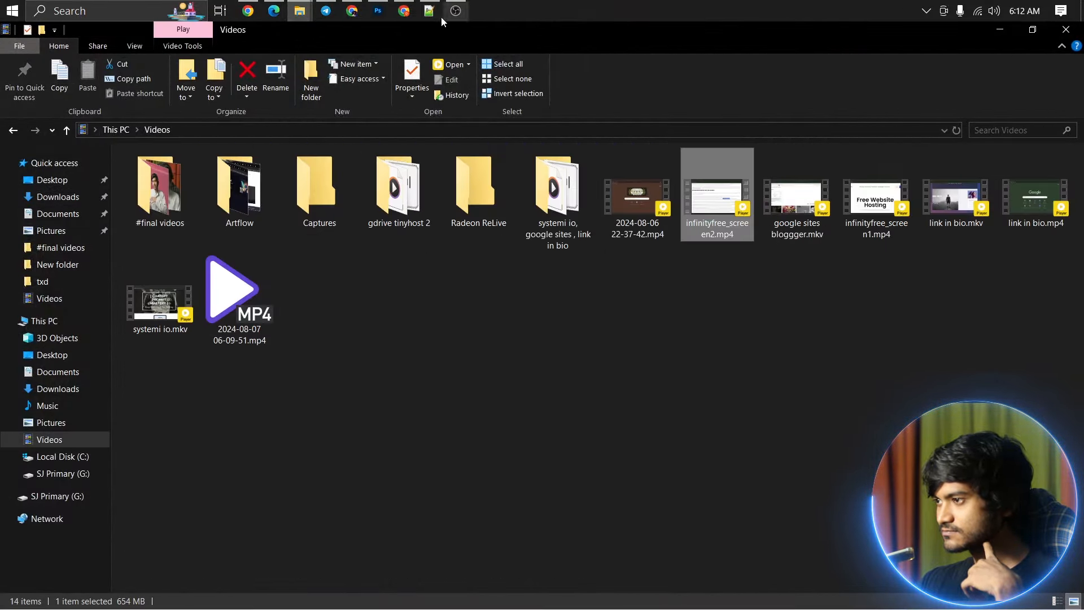
click(406, 13)
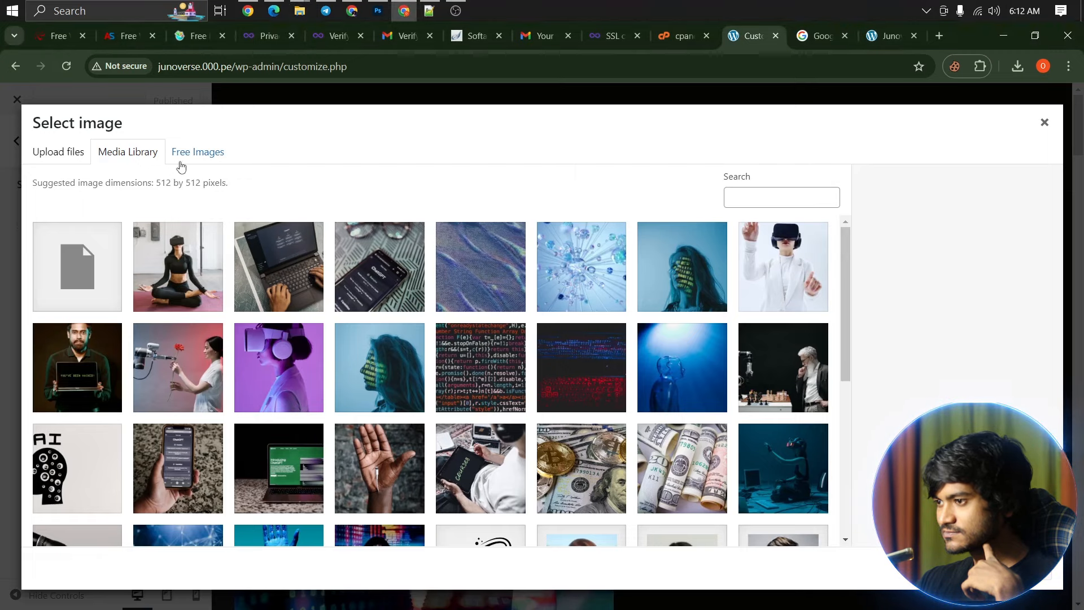
scroll(421, 316, down, 4)
click(492, 381)
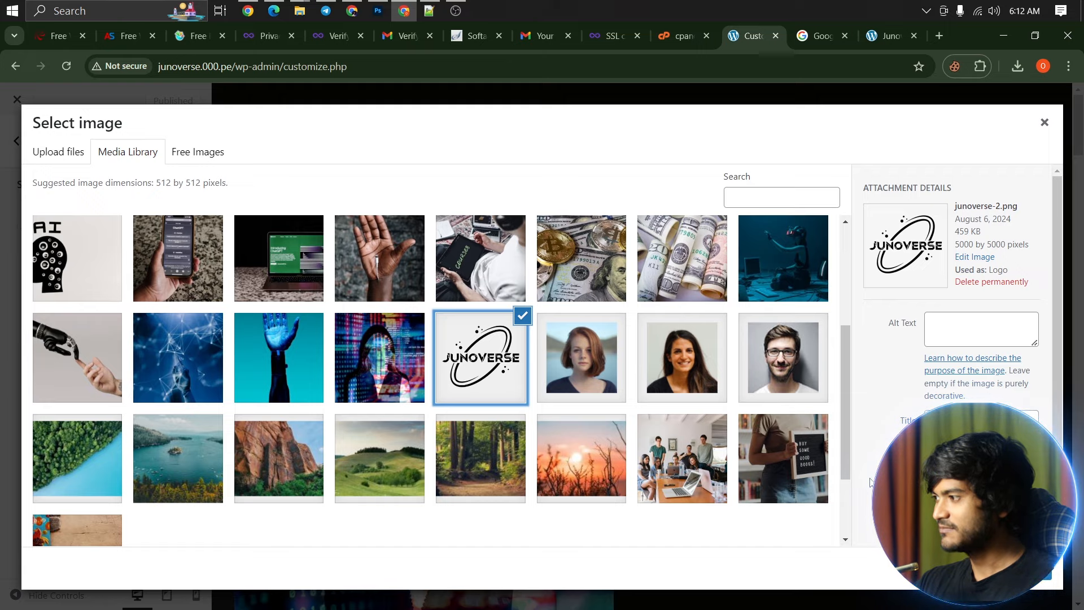
click(1045, 122)
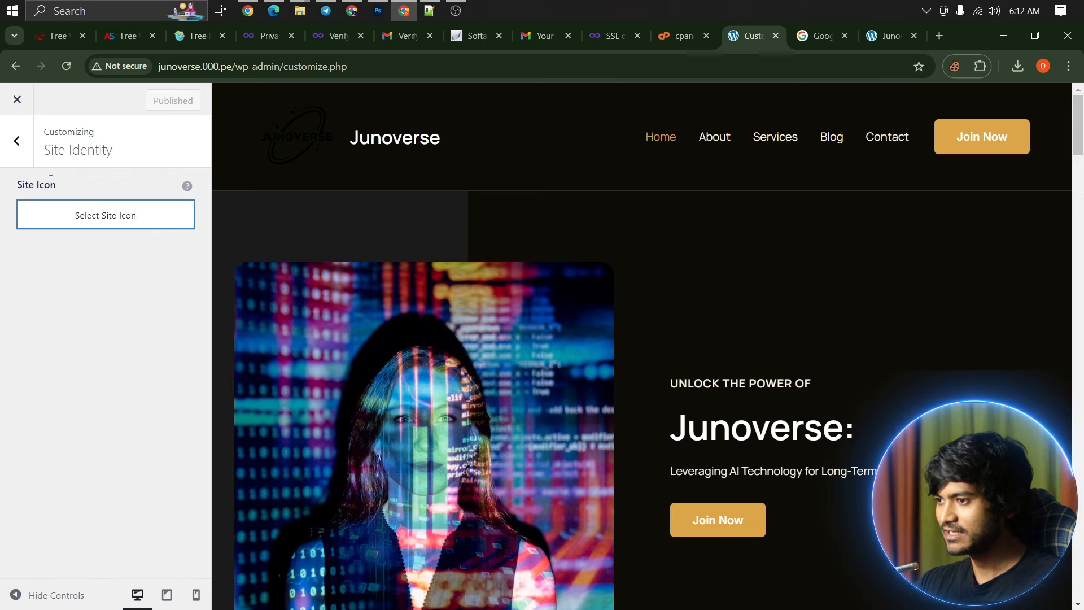
click(83, 221)
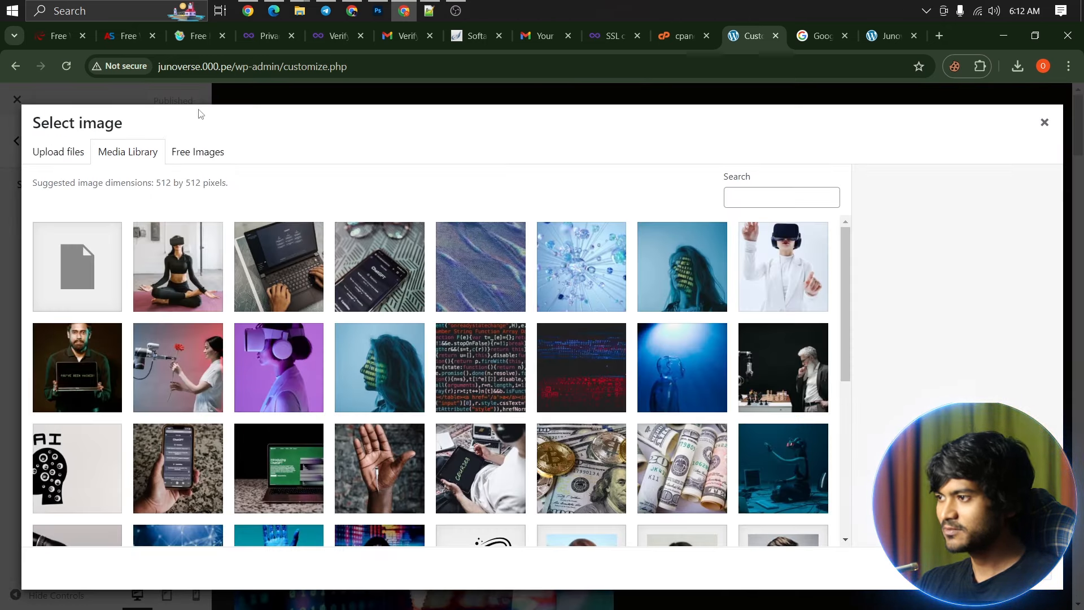
Create a 512×512 px Photoshop document and place junoverse 2 white.png in it
click(378, 10)
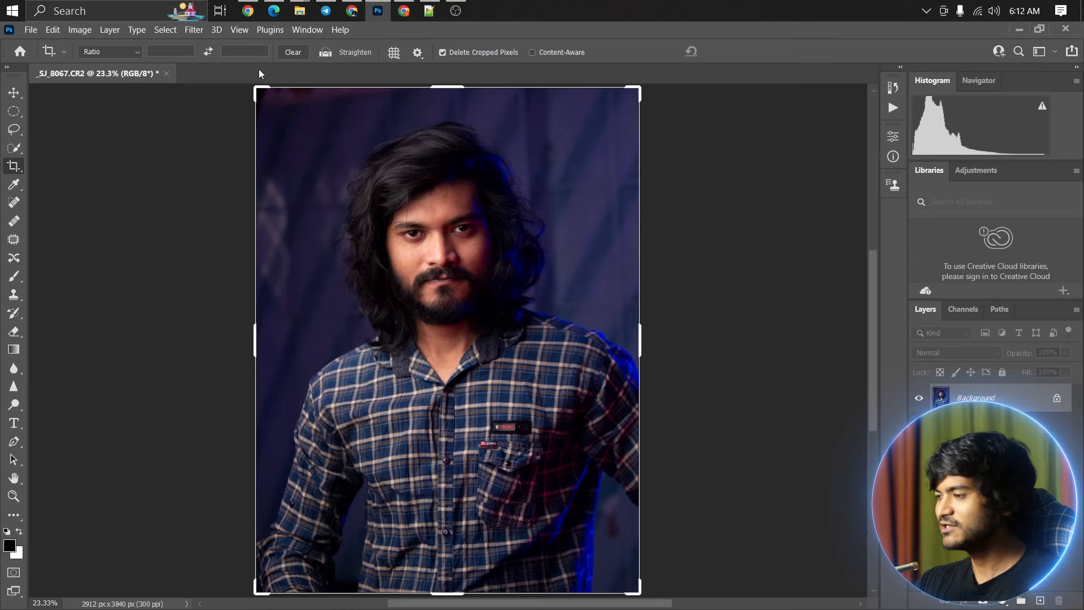
key(ctrl+n)
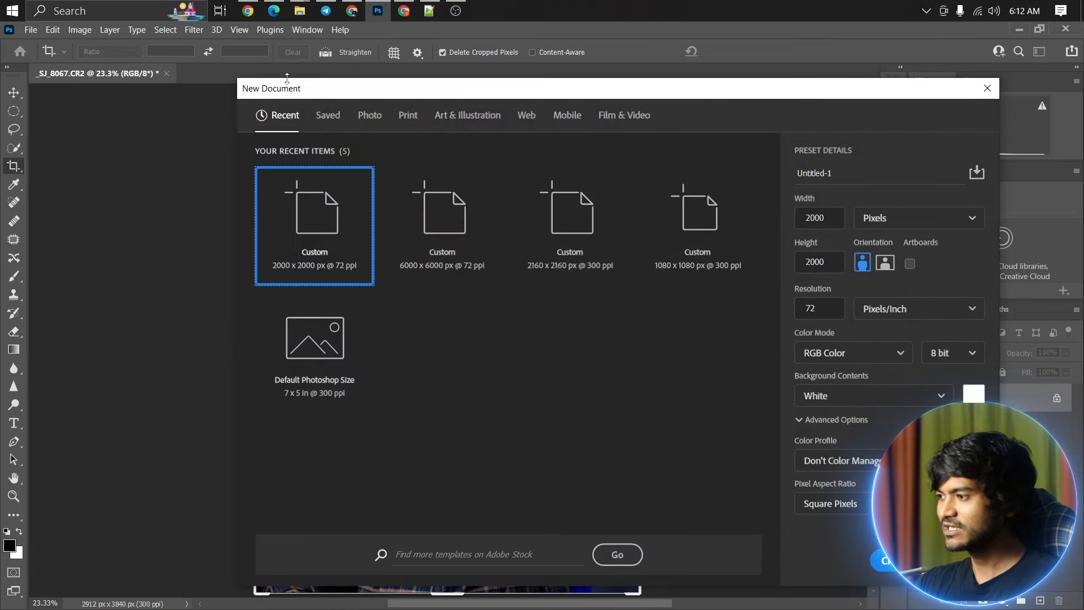
text(512)
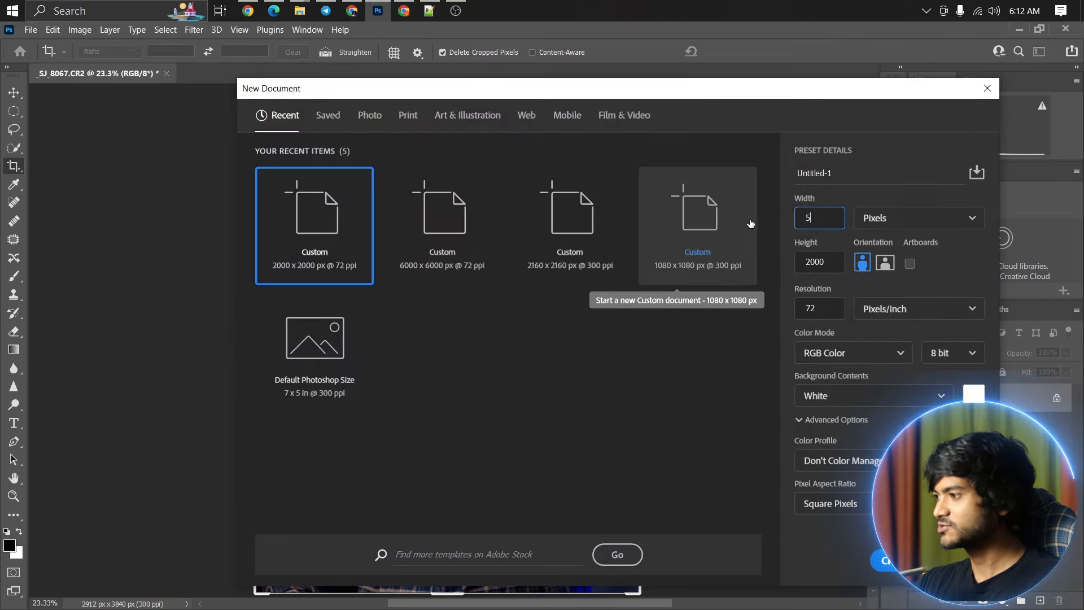
double_click(816, 262)
text(512)
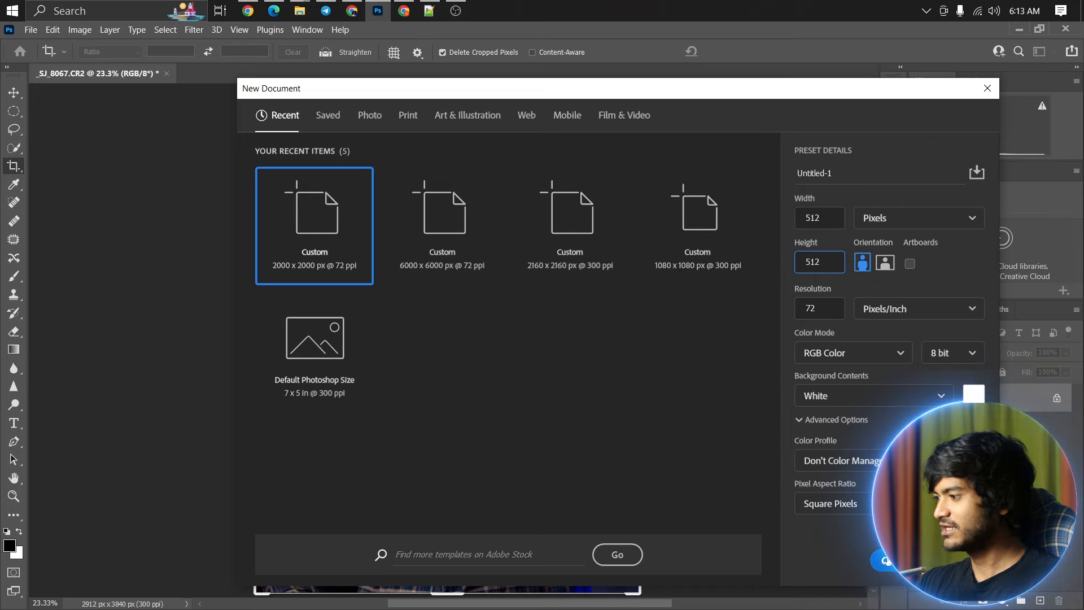
key(Return)
key(alt+Tab)
drag(320, 187, 434, 323)
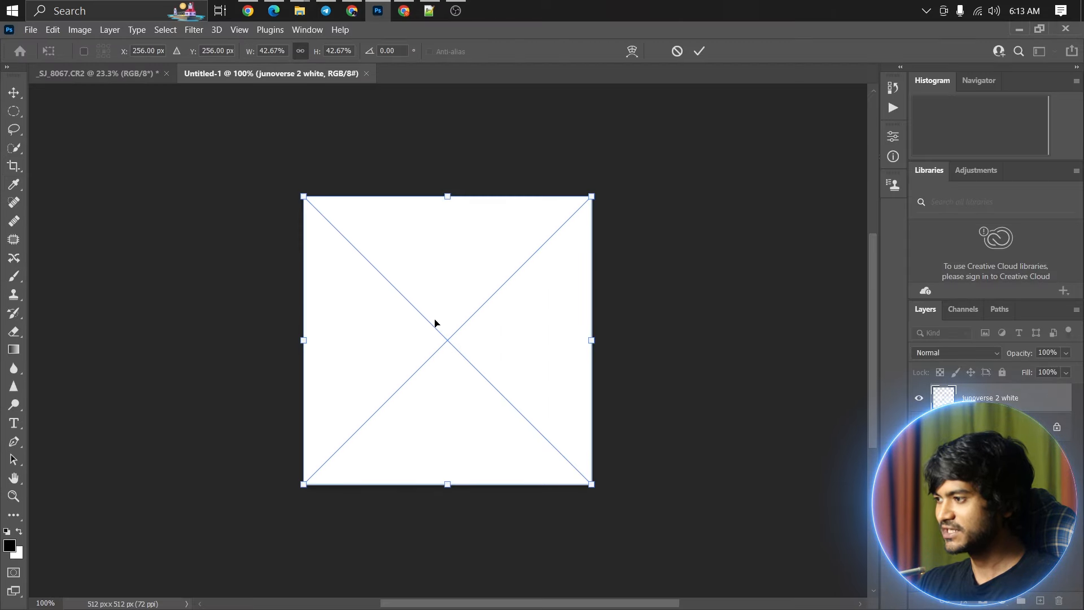
click(699, 51)
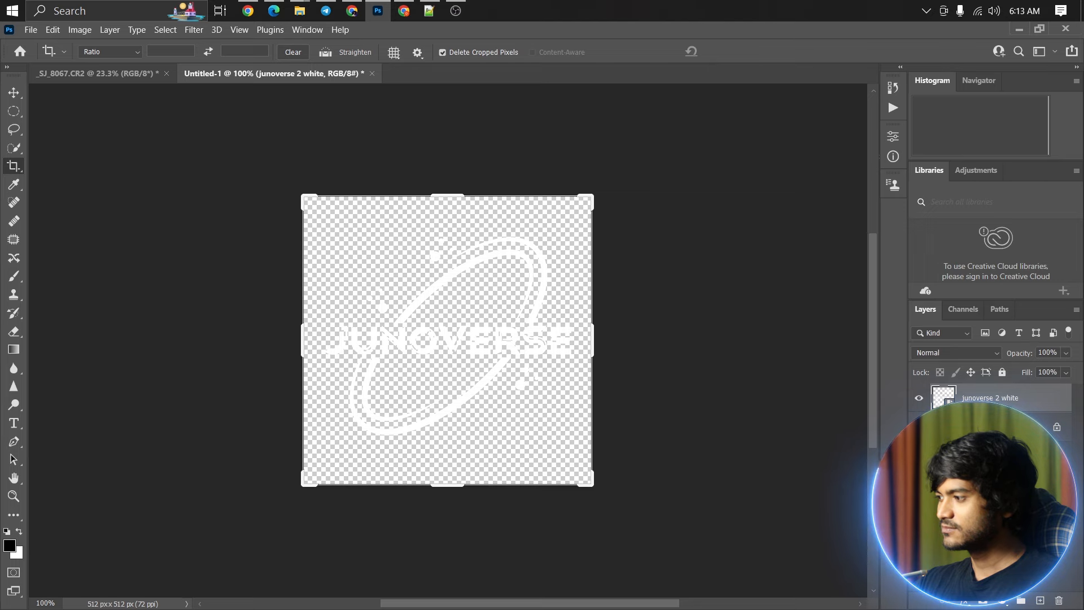
Save a copy of the document as PNG named juno on the Desktop
key(alt+ctrl+s)
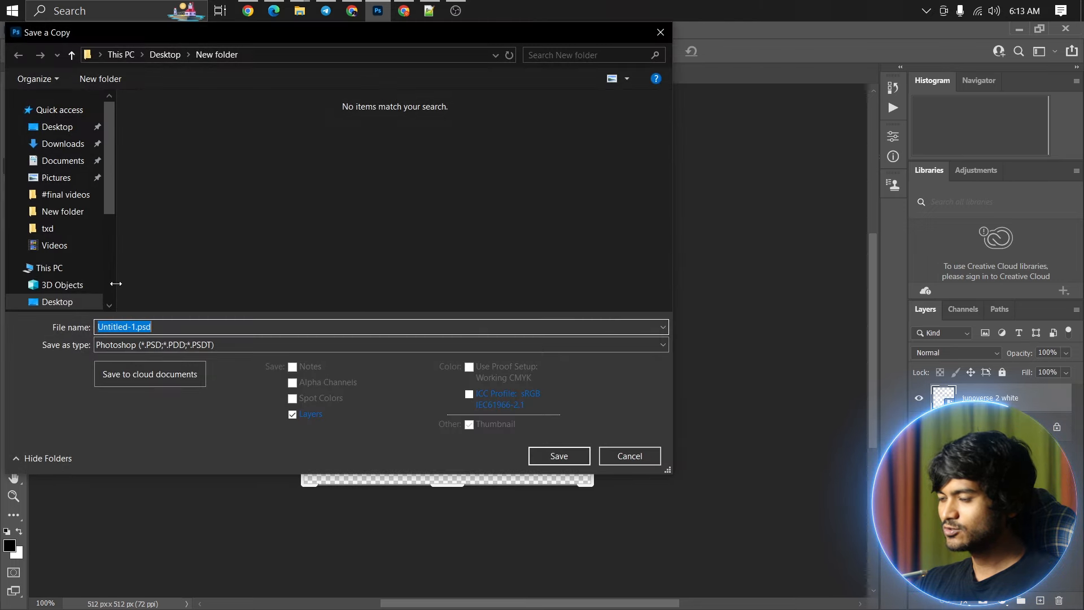
click(56, 126)
click(182, 329)
click(181, 345)
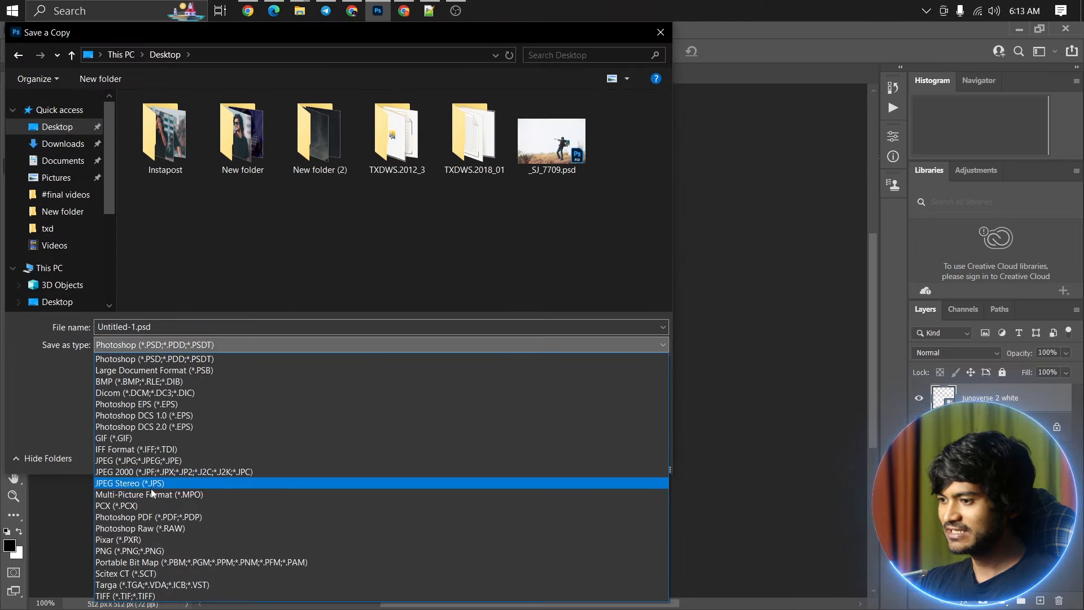
click(142, 550)
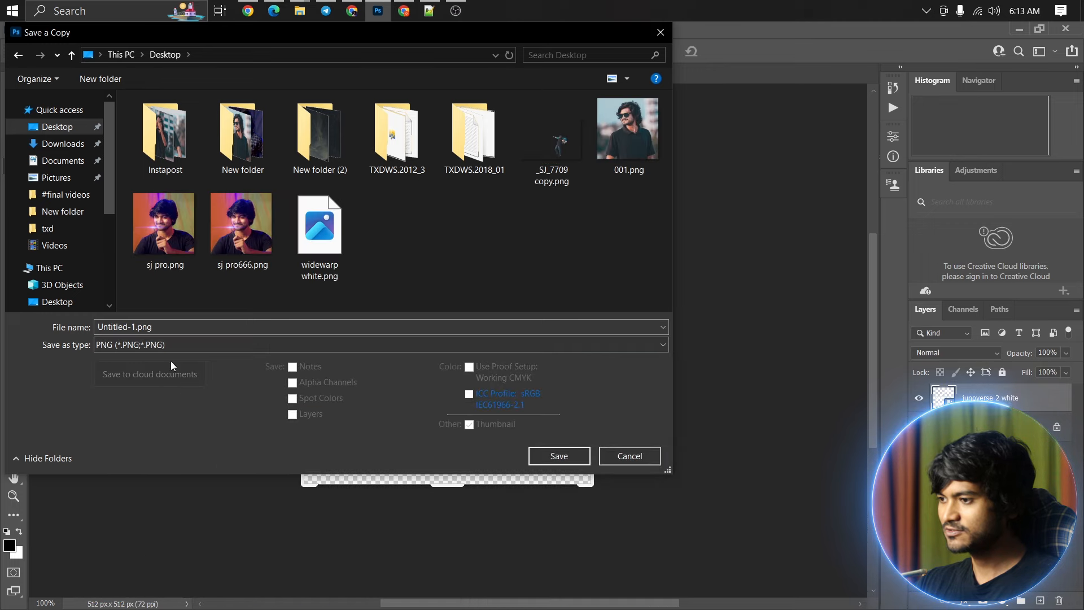
click(177, 327)
text(juno)
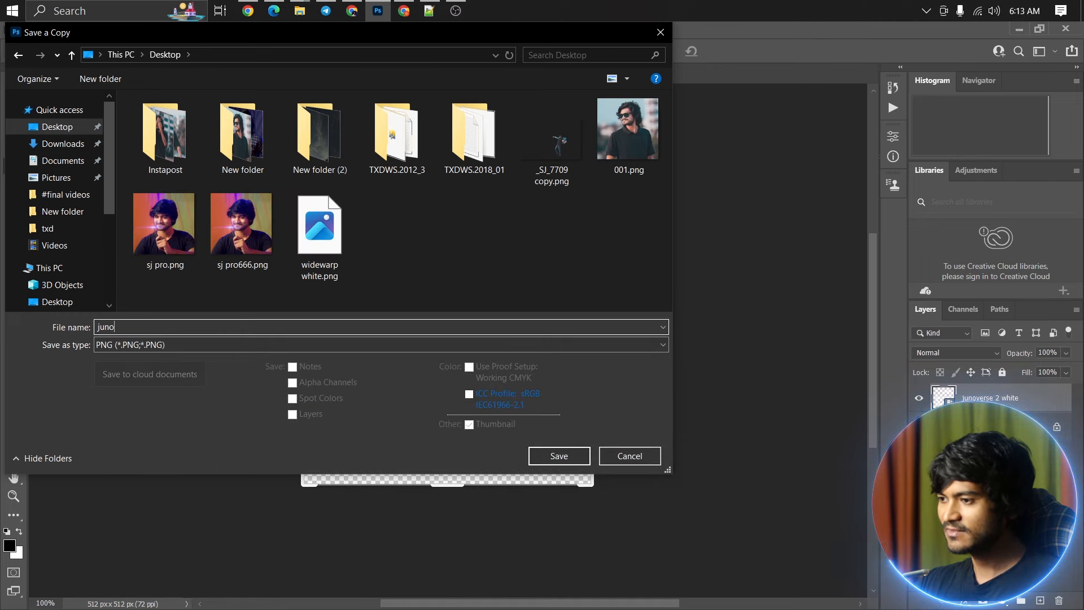
key(Return)
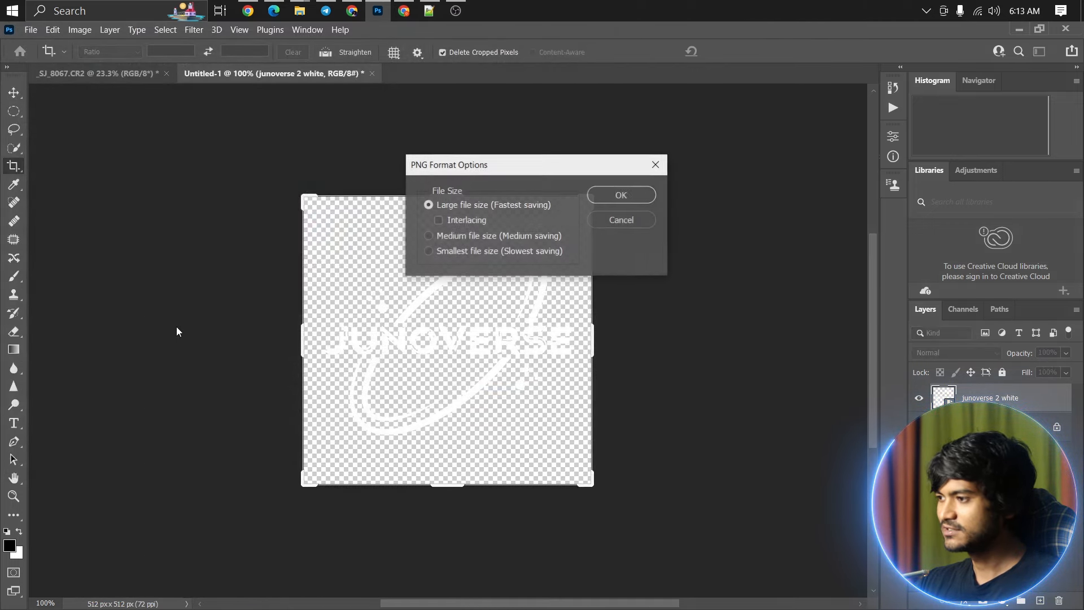
click(625, 198)
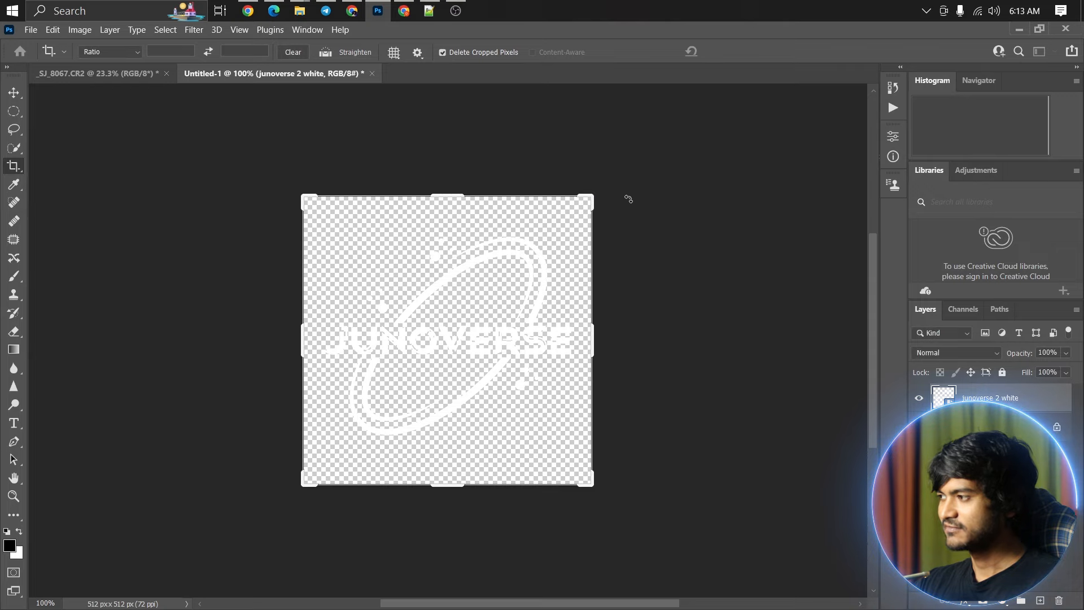
click(1018, 32)
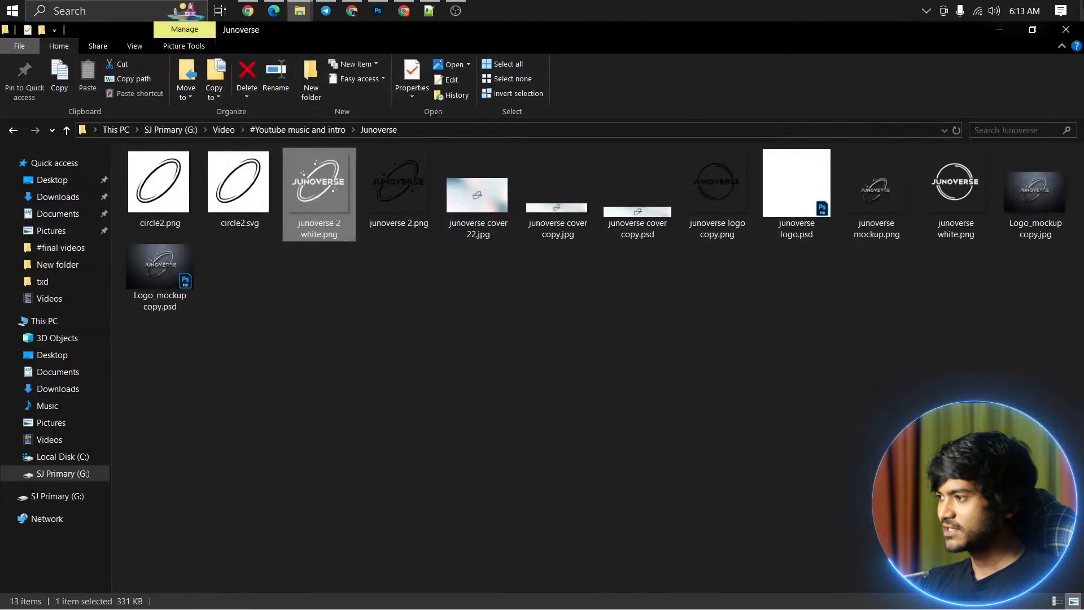
Upload juno.png from the Desktop into the site icon media picker
click(1015, 30)
drag(131, 444, 310, 232)
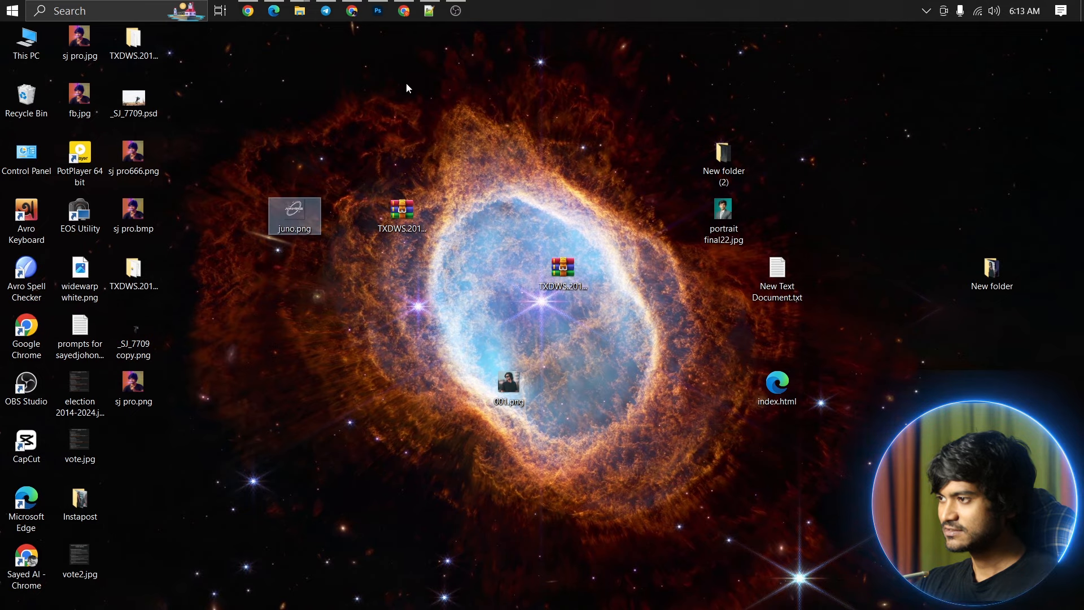
click(402, 10)
click(64, 161)
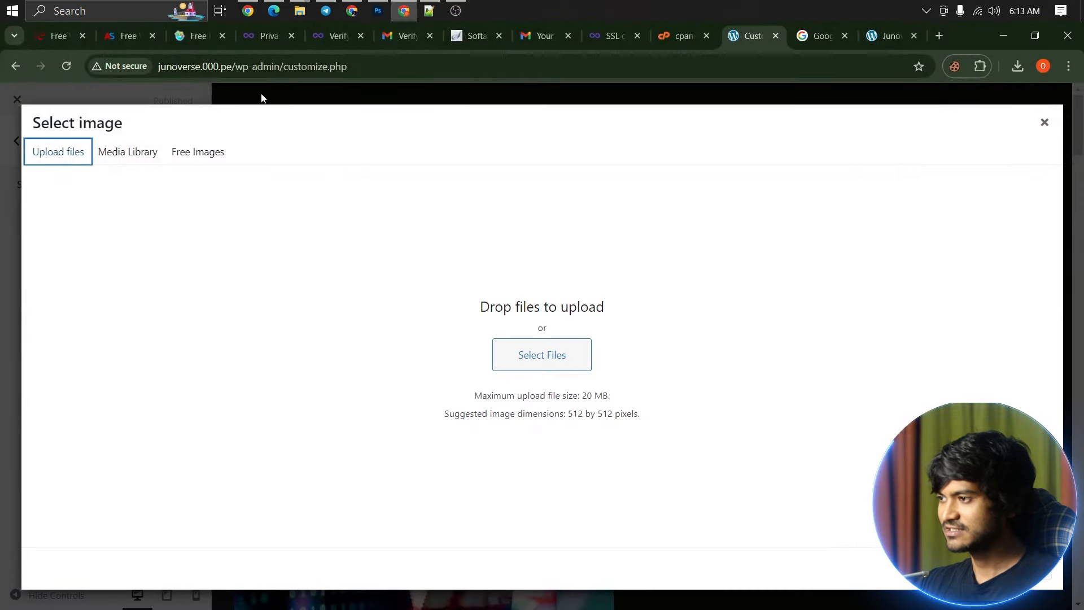
click(559, 364)
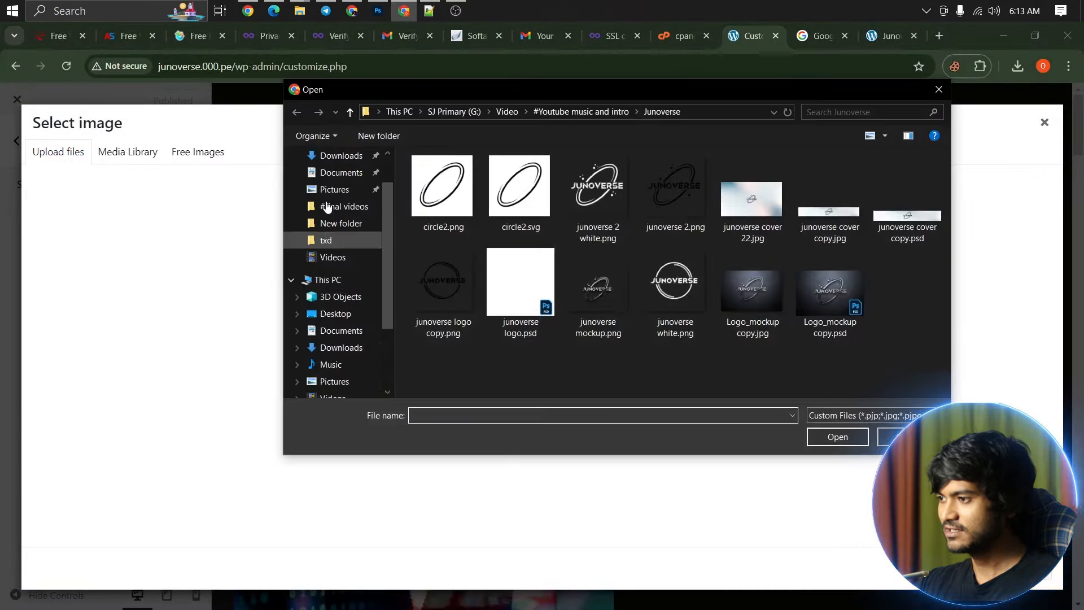
scroll(326, 207, up, 1)
click(336, 184)
scroll(468, 254, down, 2)
scroll(637, 246, up, 2)
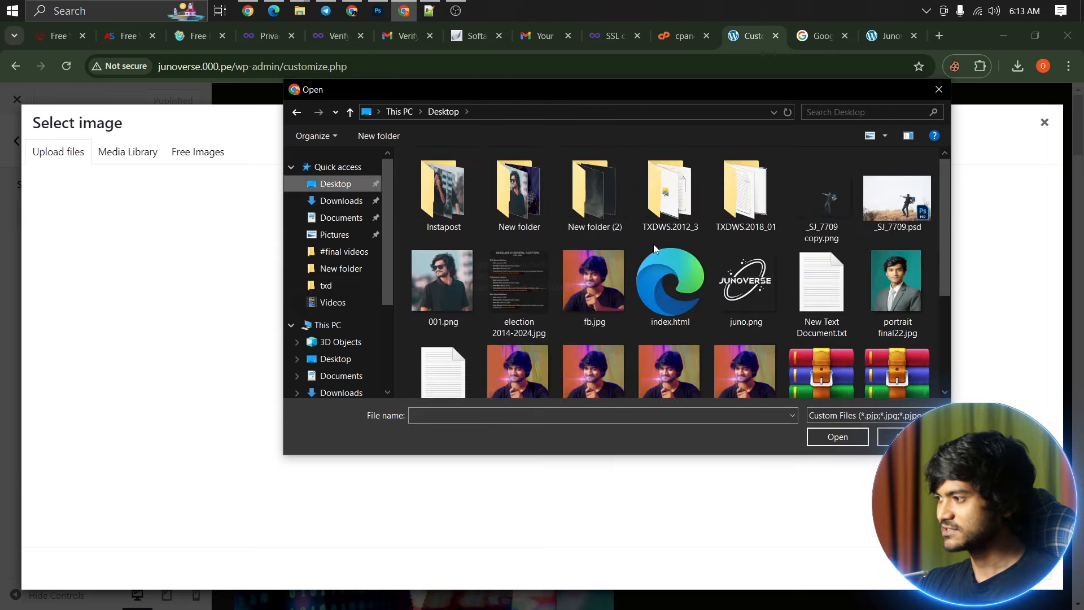
double_click(778, 266)
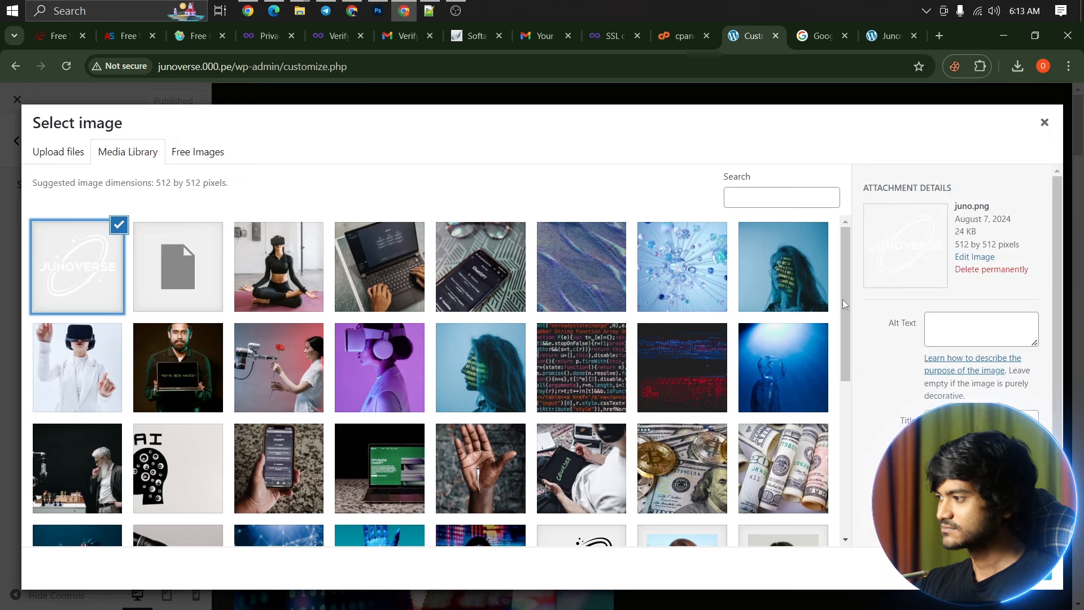
Give the image alt text 'junoverseai' and a YouTube channel caption in Attachment Details
click(957, 323)
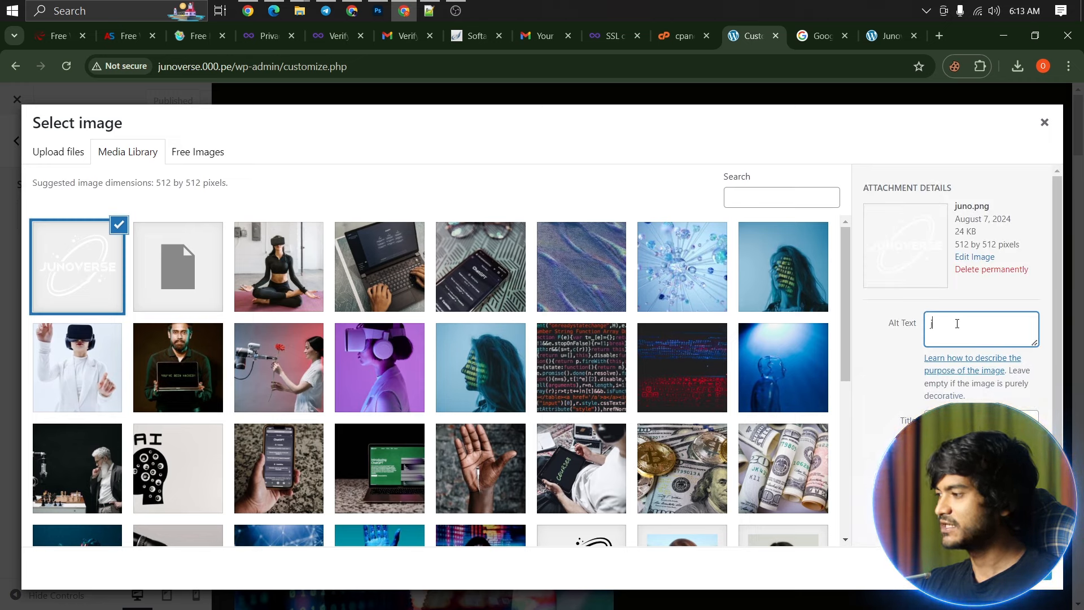
text(junoverseai)
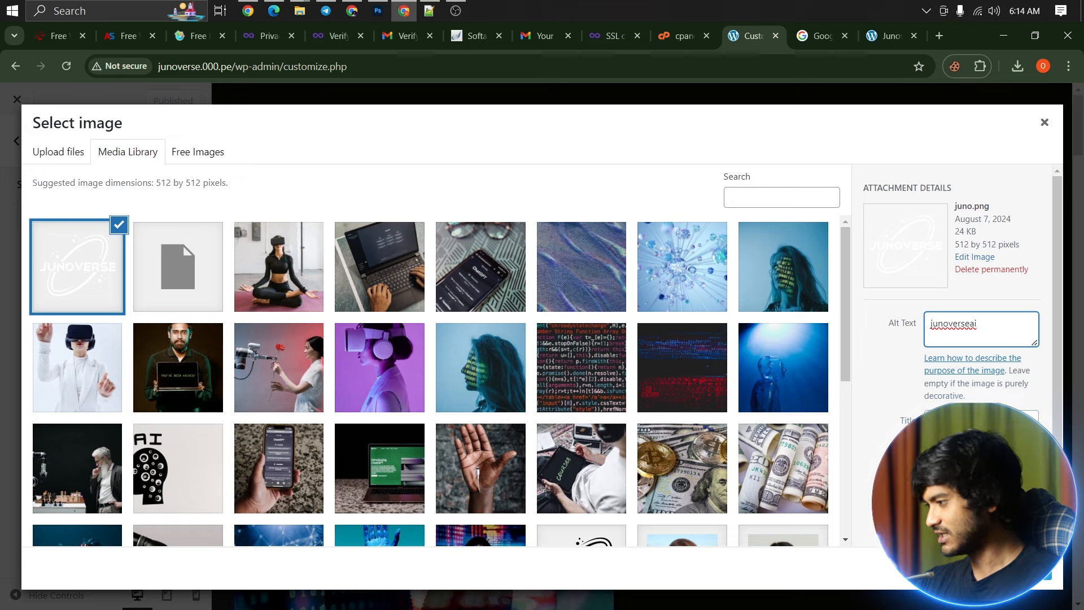
scroll(960, 384, down, 1)
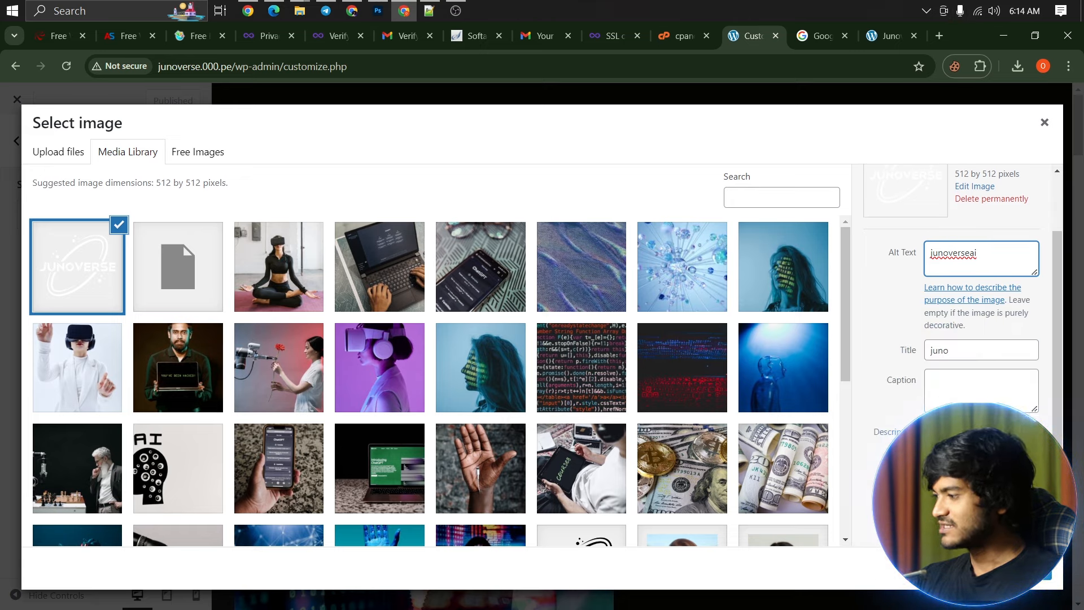
click(957, 382)
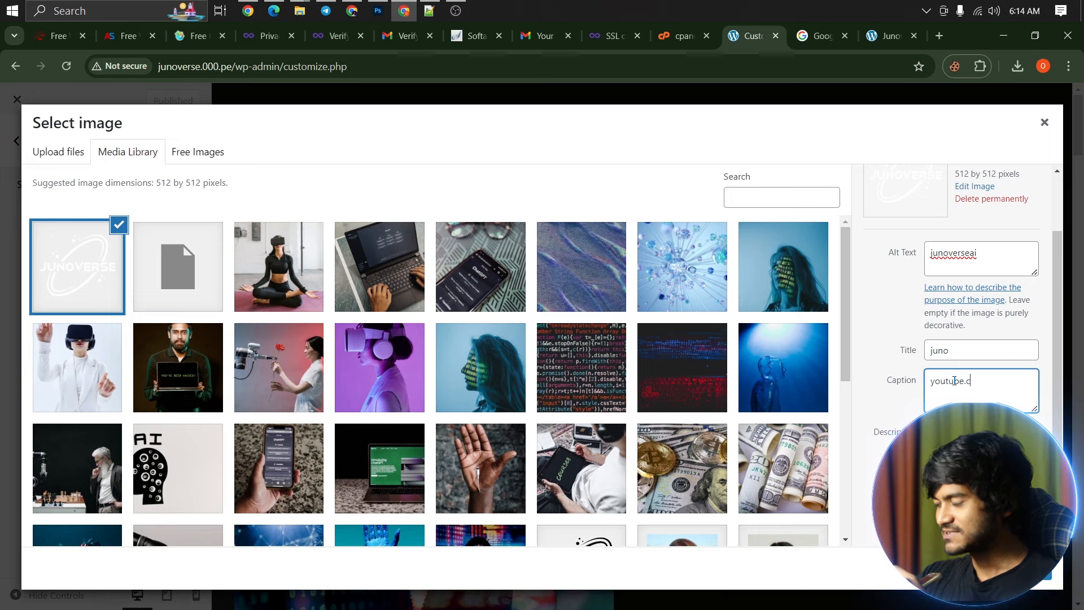
text(youtube.com/ju)
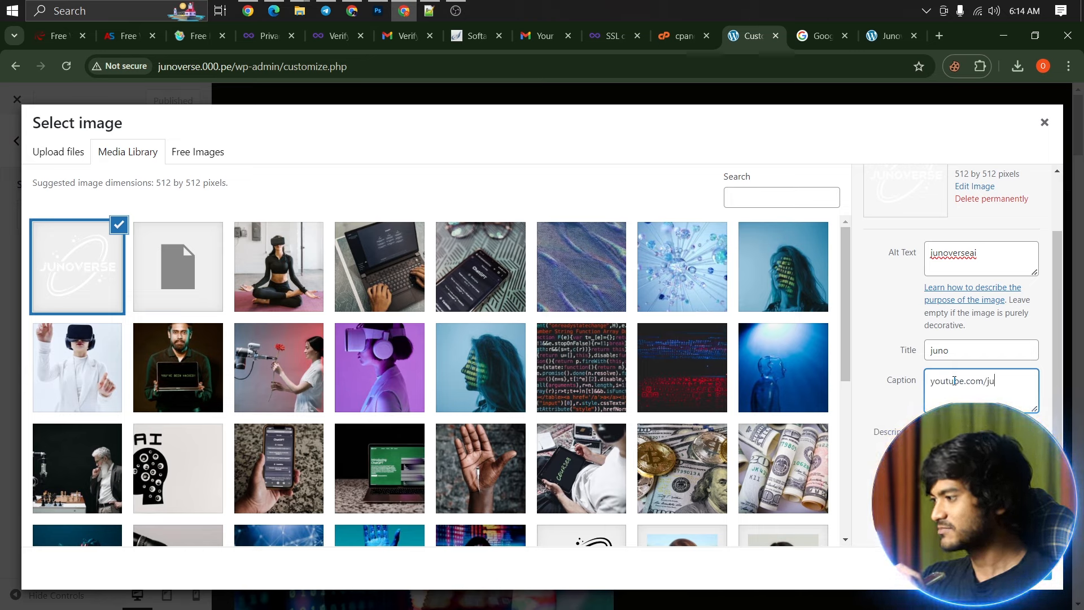
text(noverseai)
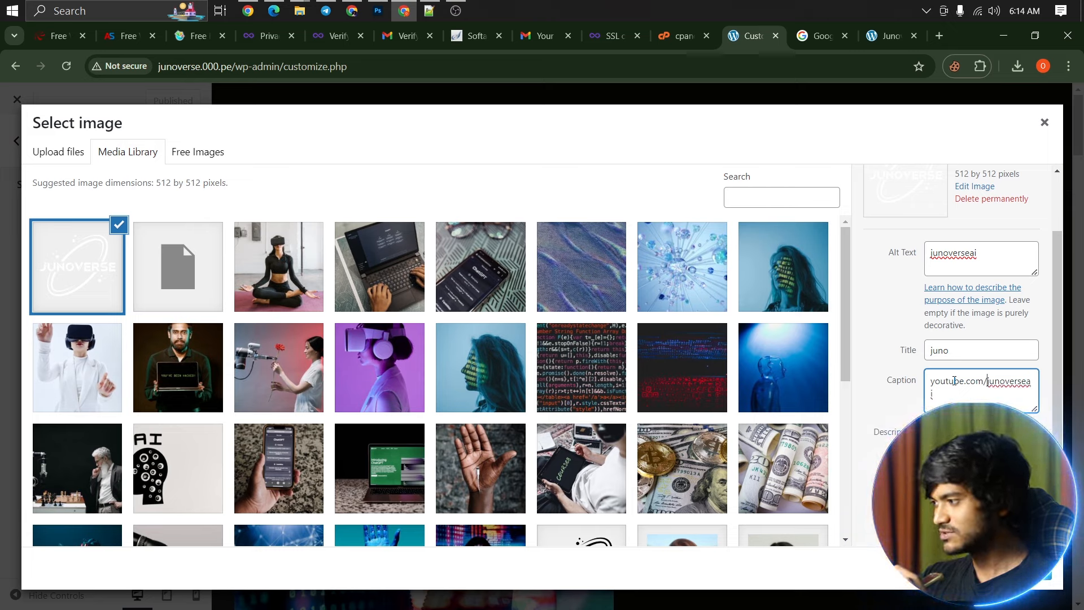
text(@)
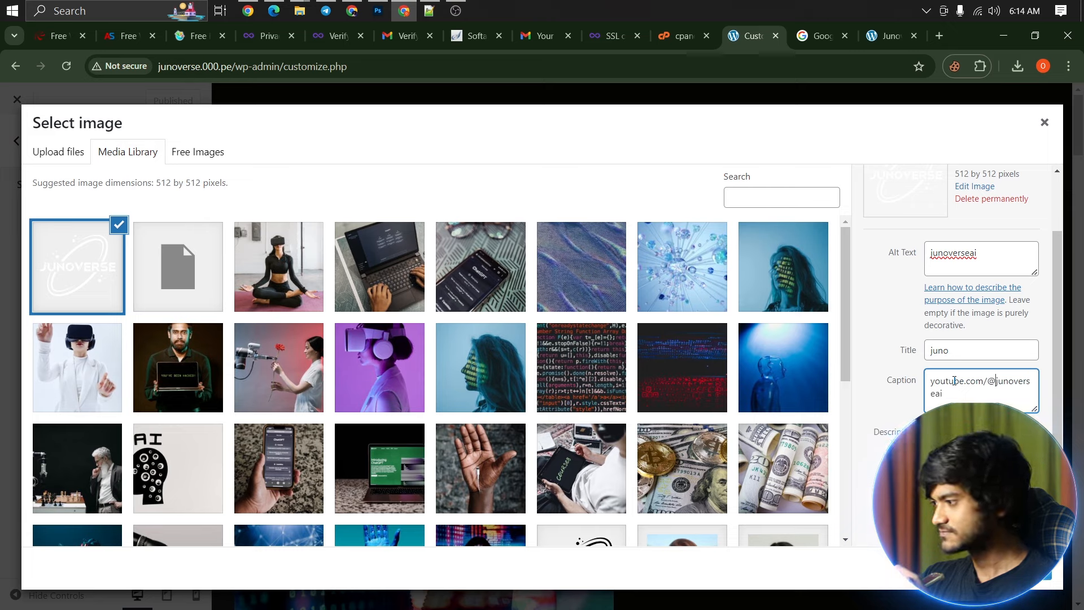
scroll(998, 354, down, 1)
click(982, 436)
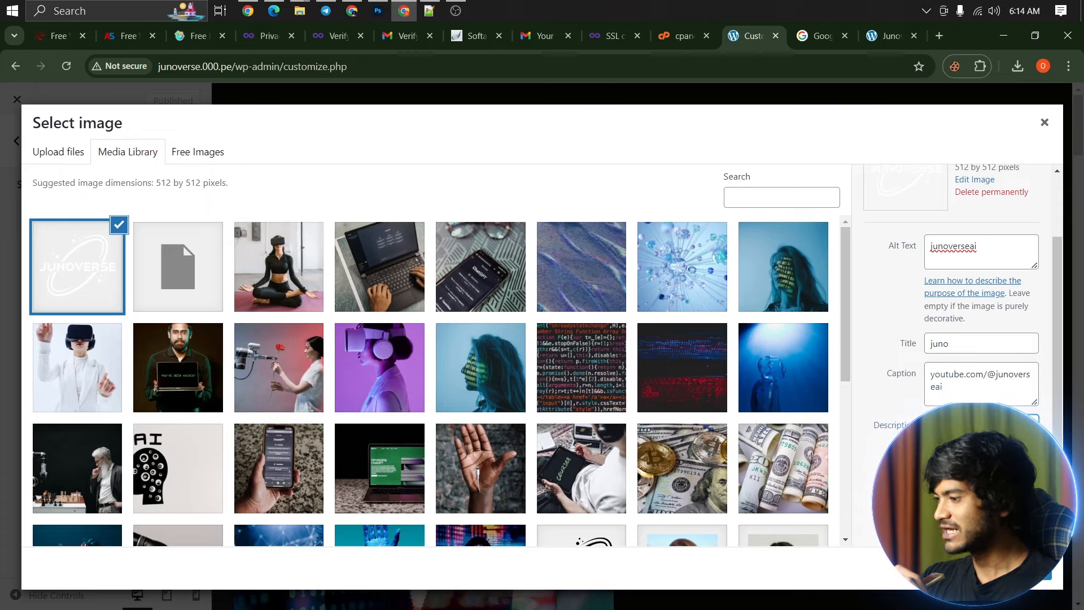
Select the uploaded JUNOVERSE logo as site icon, then edit the Home page from the admin bar
click(1031, 569)
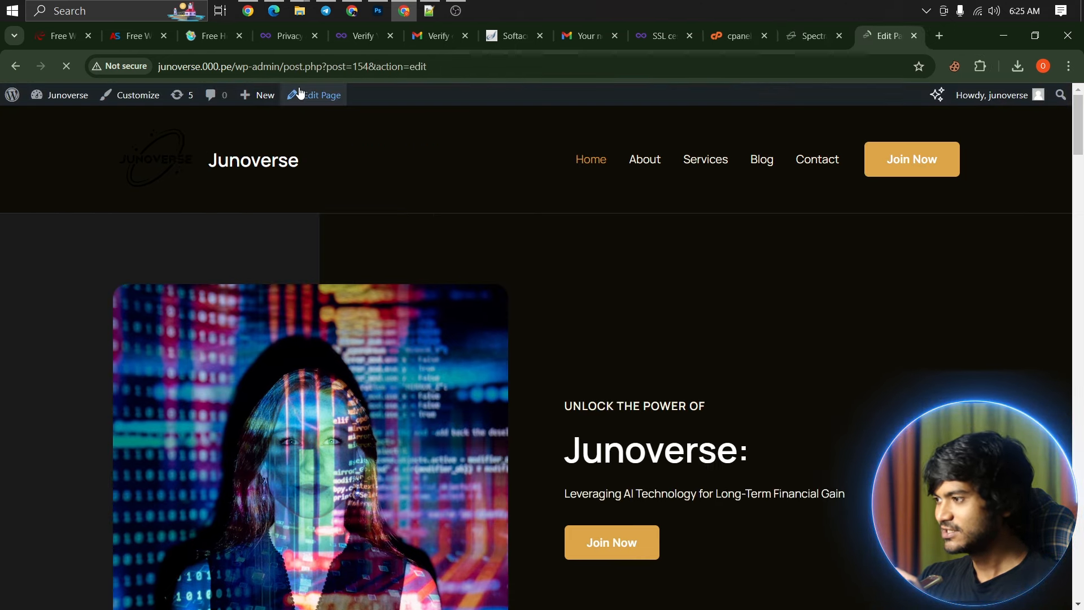
click(301, 92)
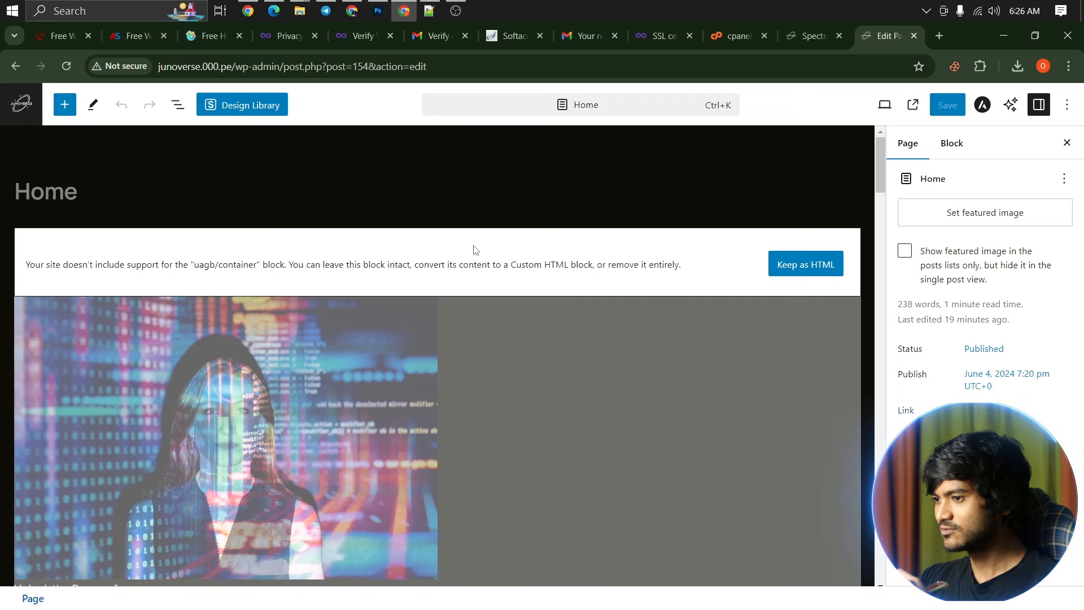
Browse the Design Library, keep the container block as HTML, and leave the Home editor unsaved
click(242, 110)
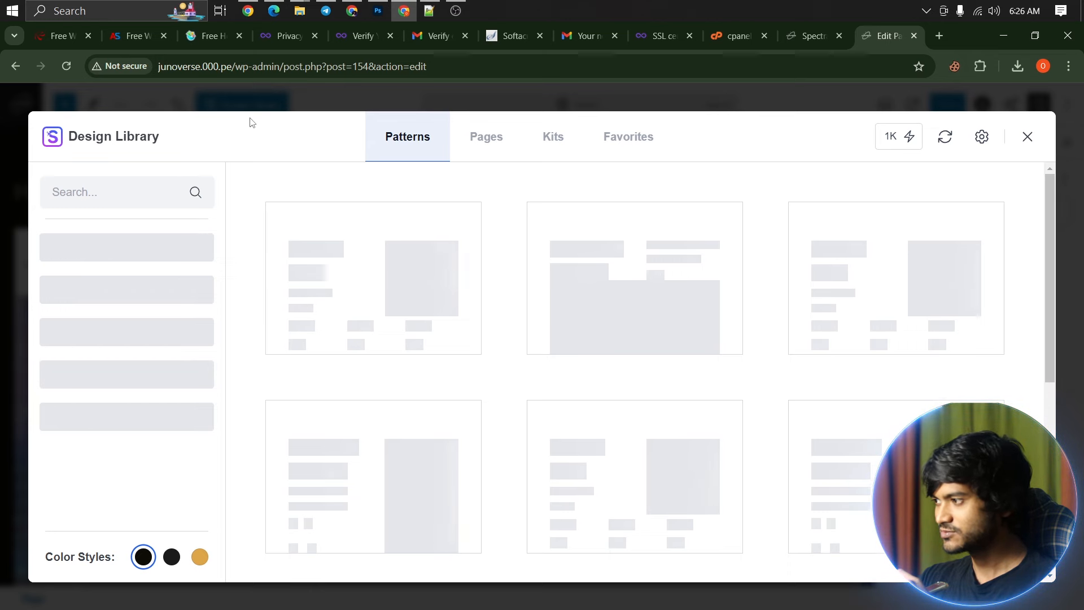
click(1028, 137)
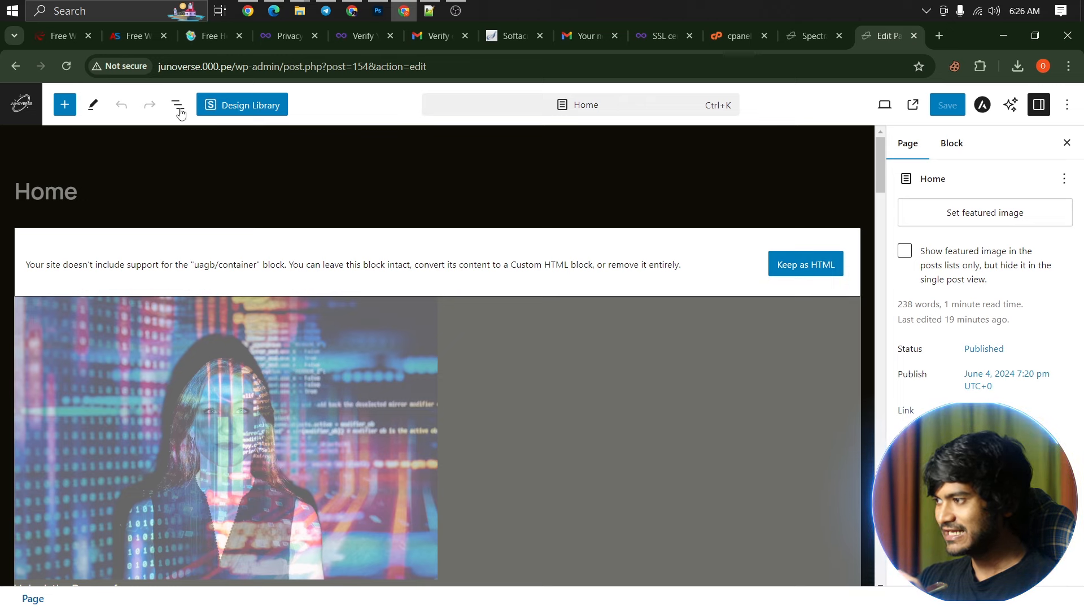
scroll(798, 271, down, 5)
scroll(798, 278, down, 2)
scroll(798, 278, up, 7)
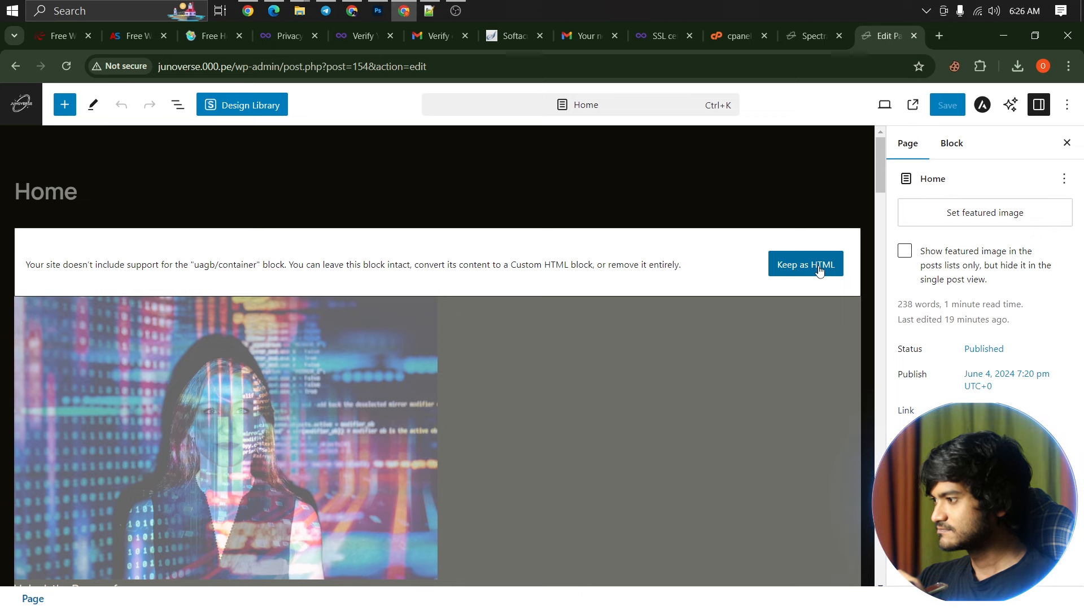
click(819, 270)
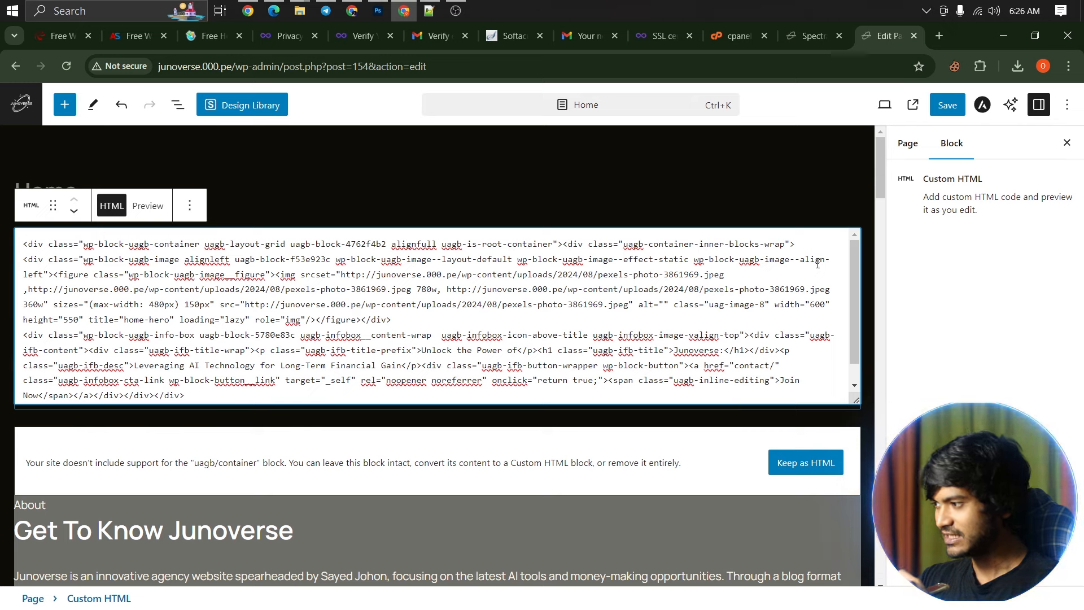
click(15, 66)
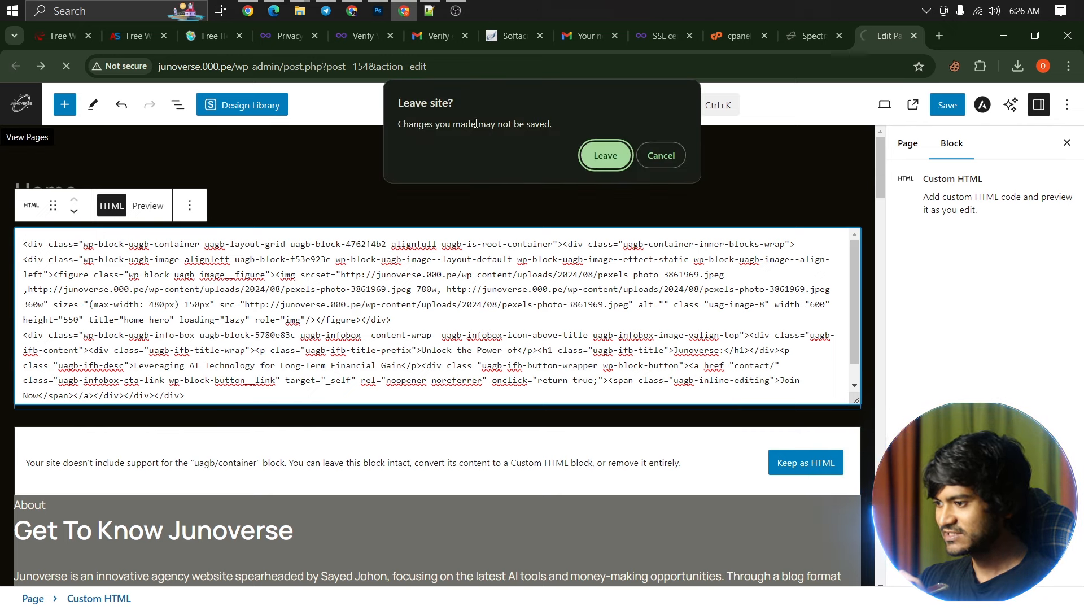
click(598, 156)
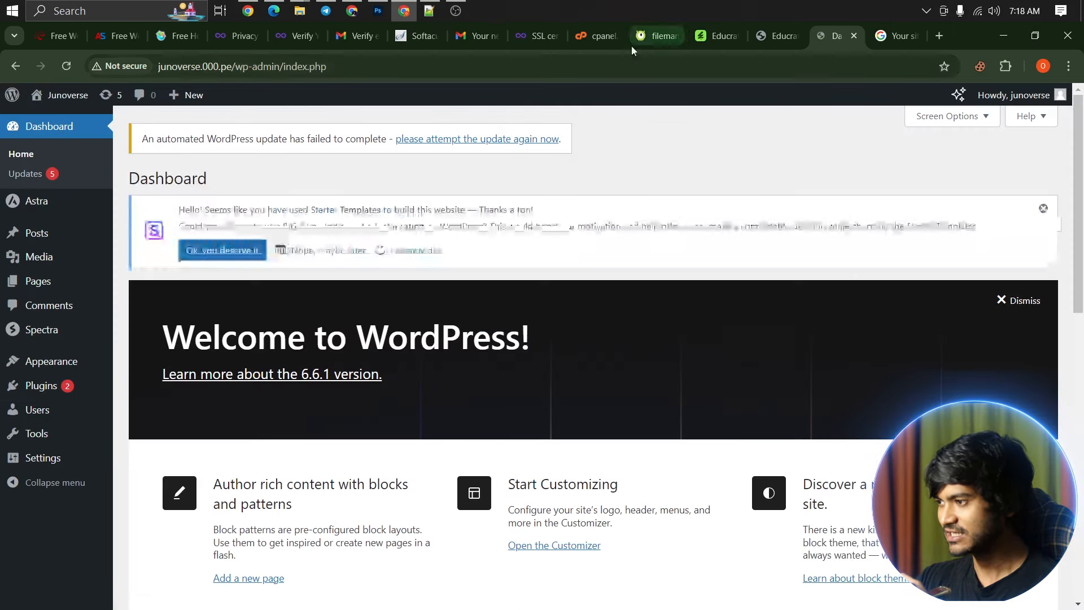
Log back into vistapanel from the cPanel tab, confirming with the Windows Hello PIN
click(599, 36)
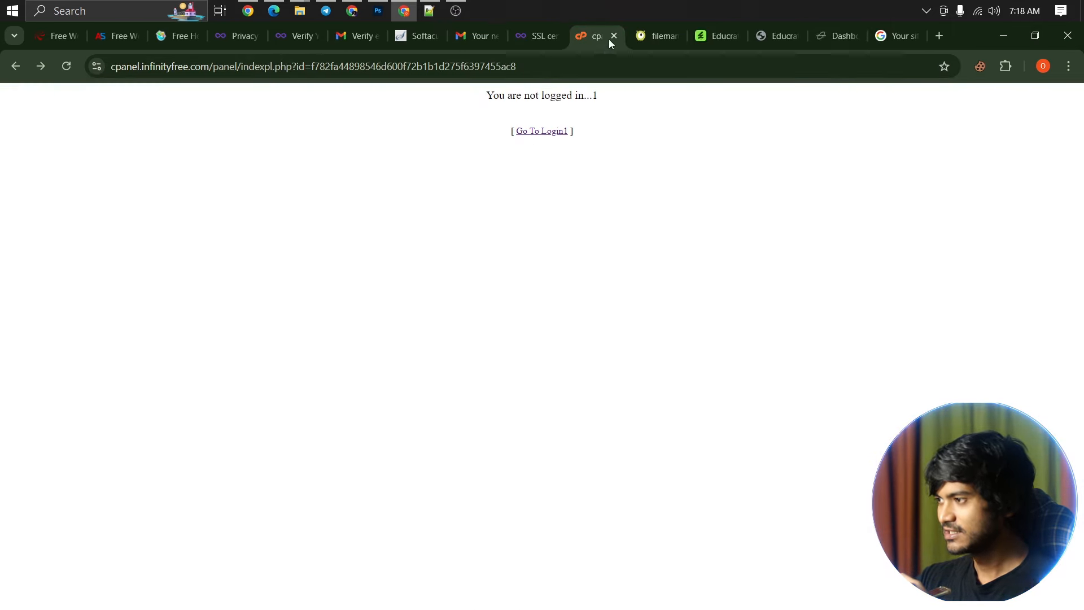
click(543, 133)
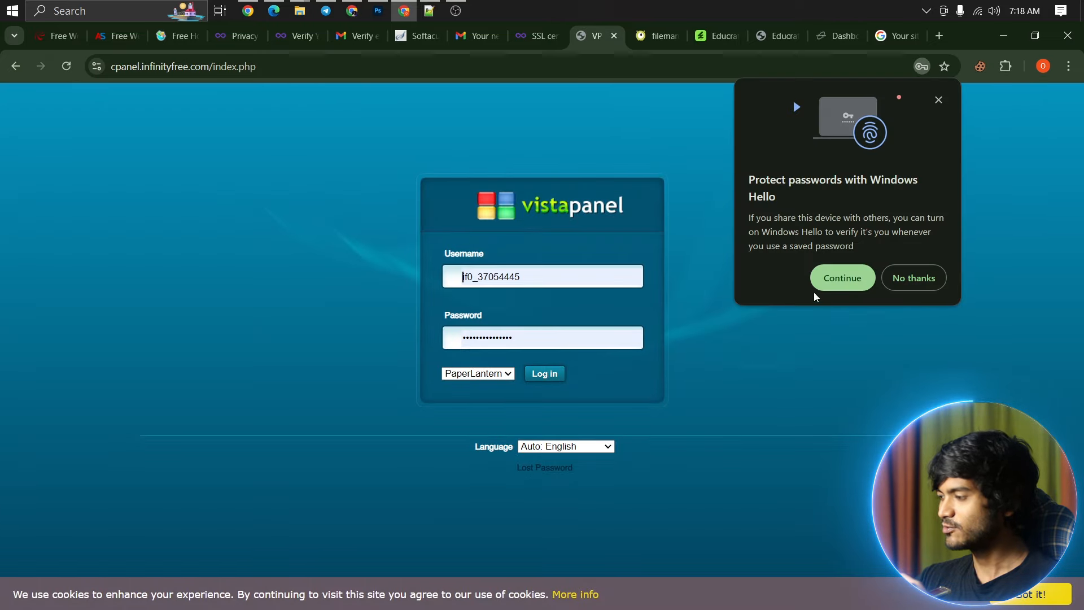
click(829, 280)
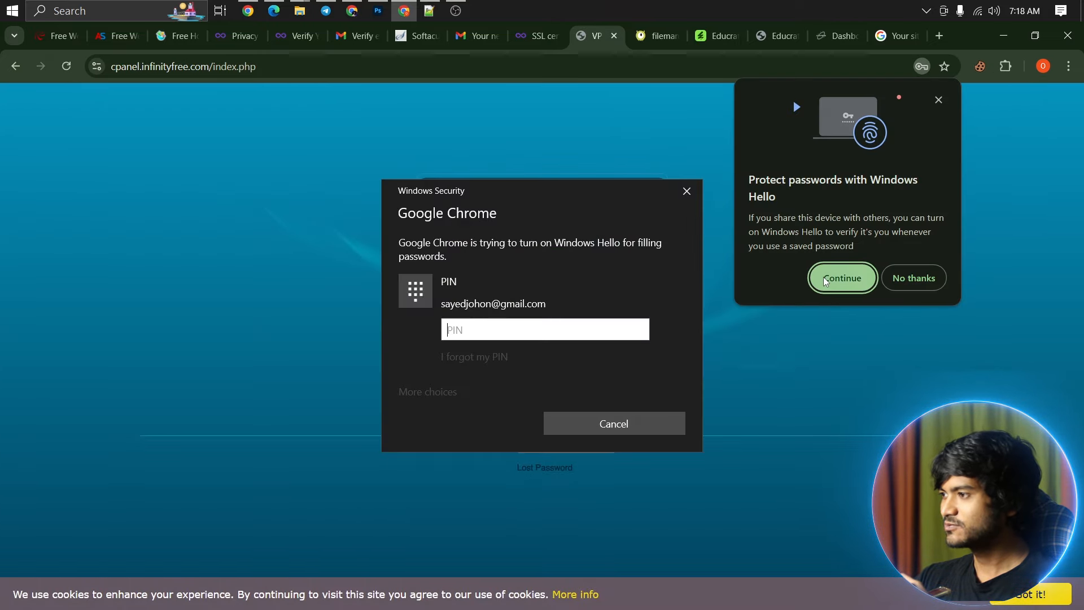
text(••••)
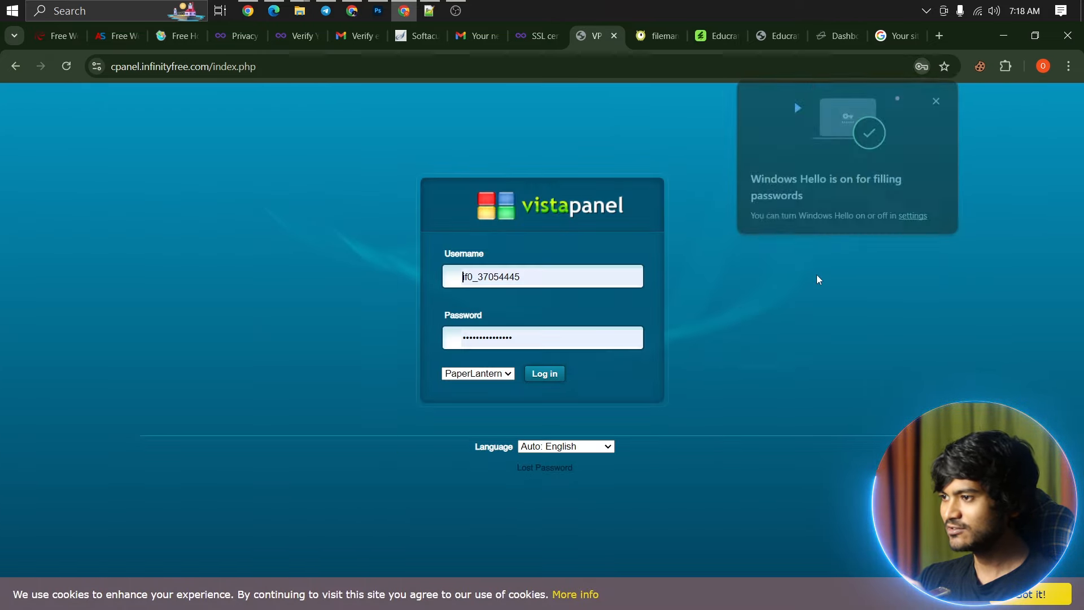
click(551, 373)
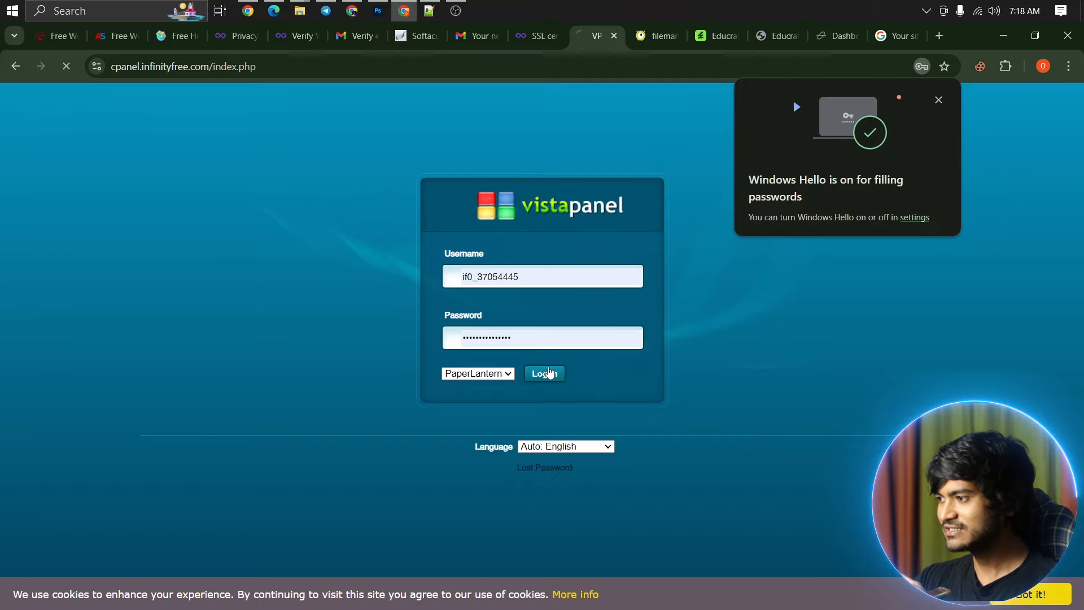
scroll(492, 407, down, 6)
scroll(492, 406, down, 8)
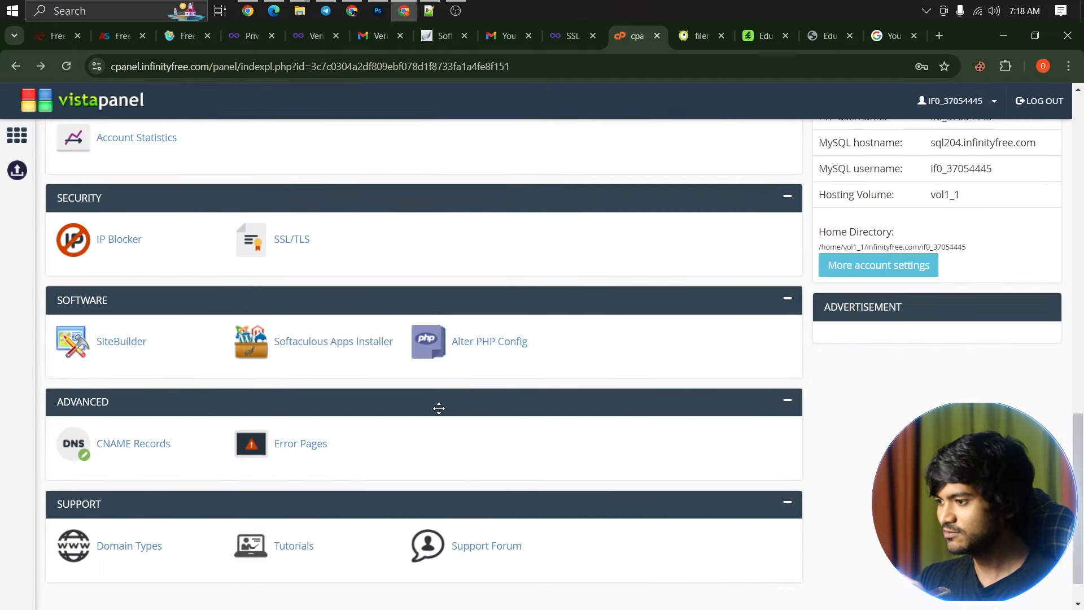
scroll(362, 409, up, 6)
scroll(388, 405, down, 4)
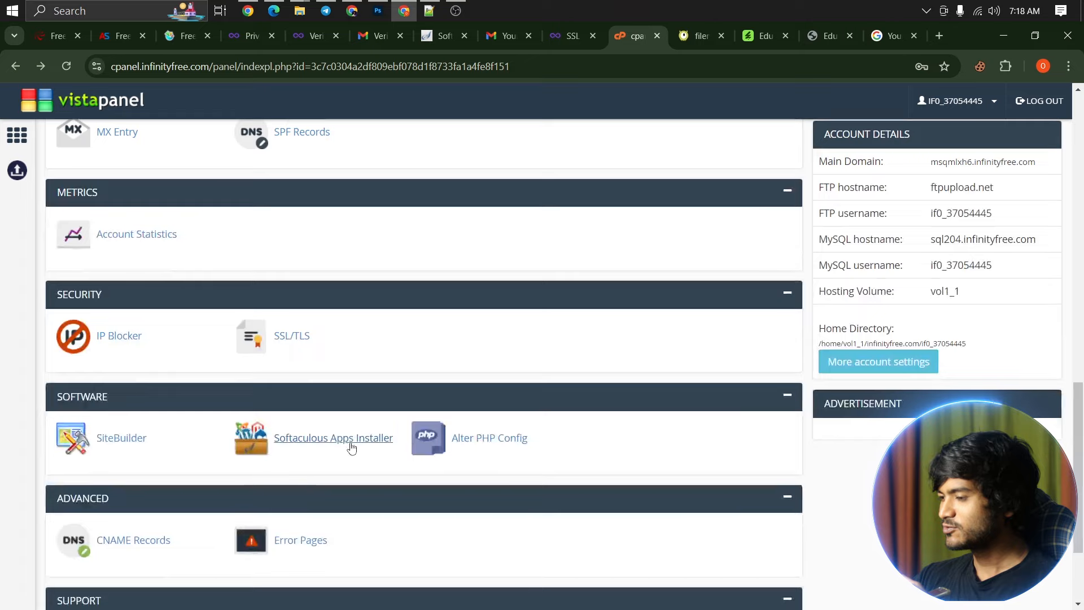
Open Softaculous and view the list of existing script installations
click(341, 443)
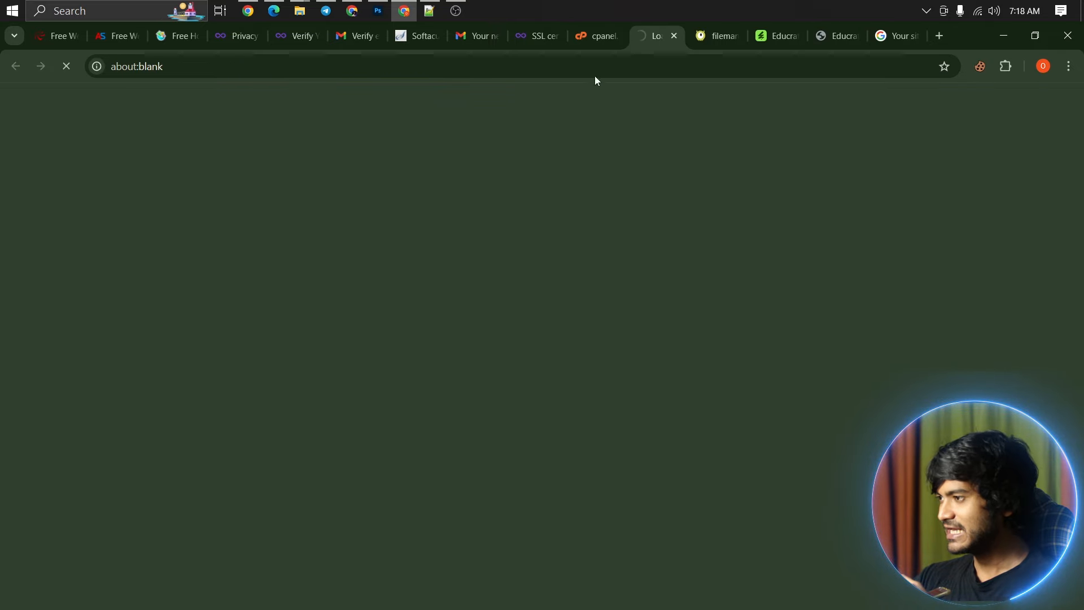
mouse_move(590, 42)
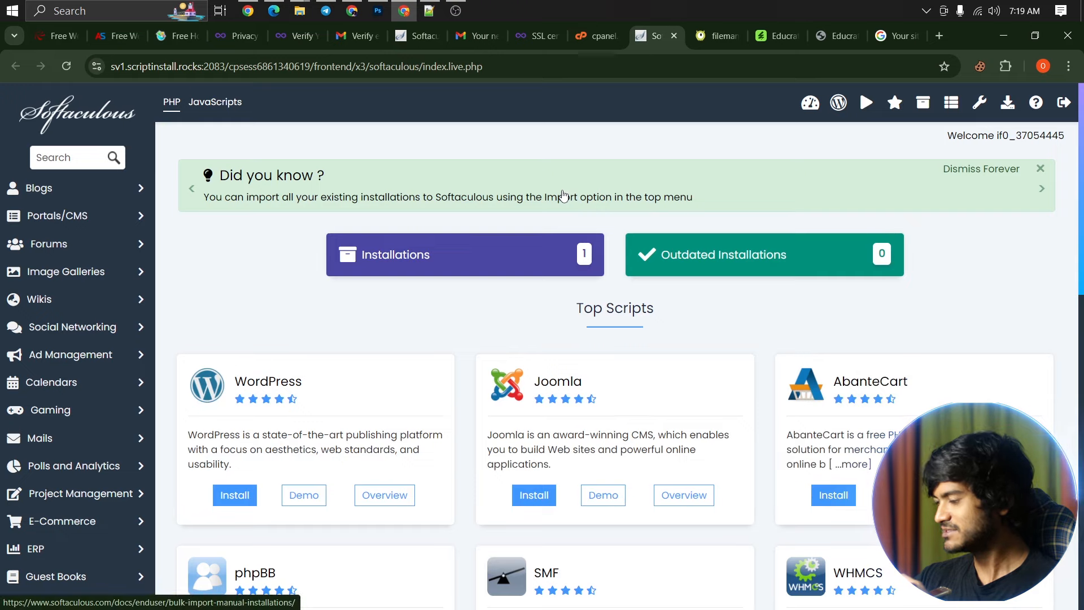
scroll(564, 196, down, 1)
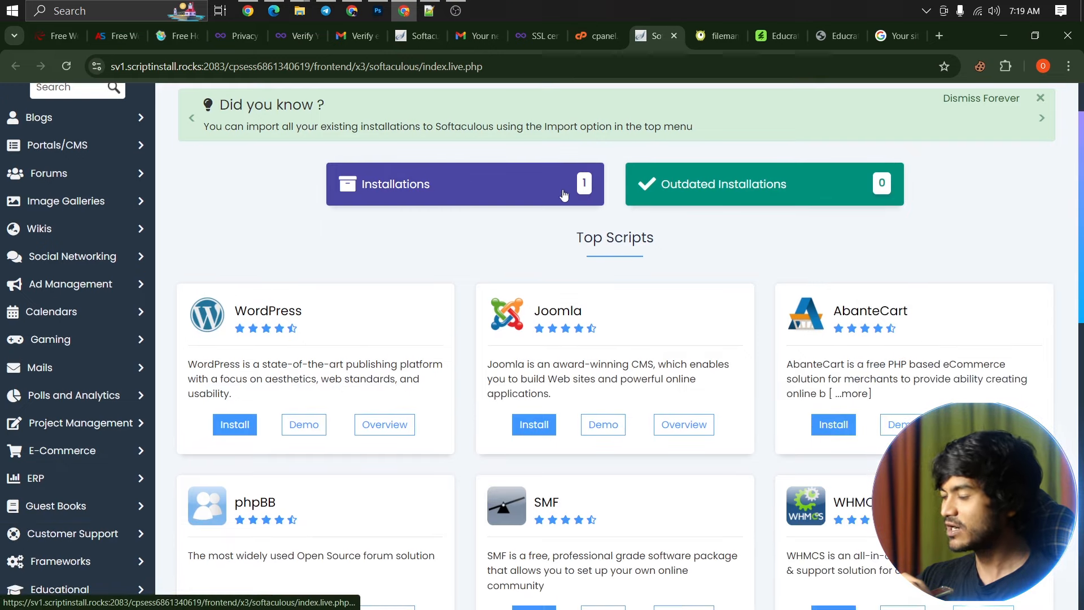
click(724, 187)
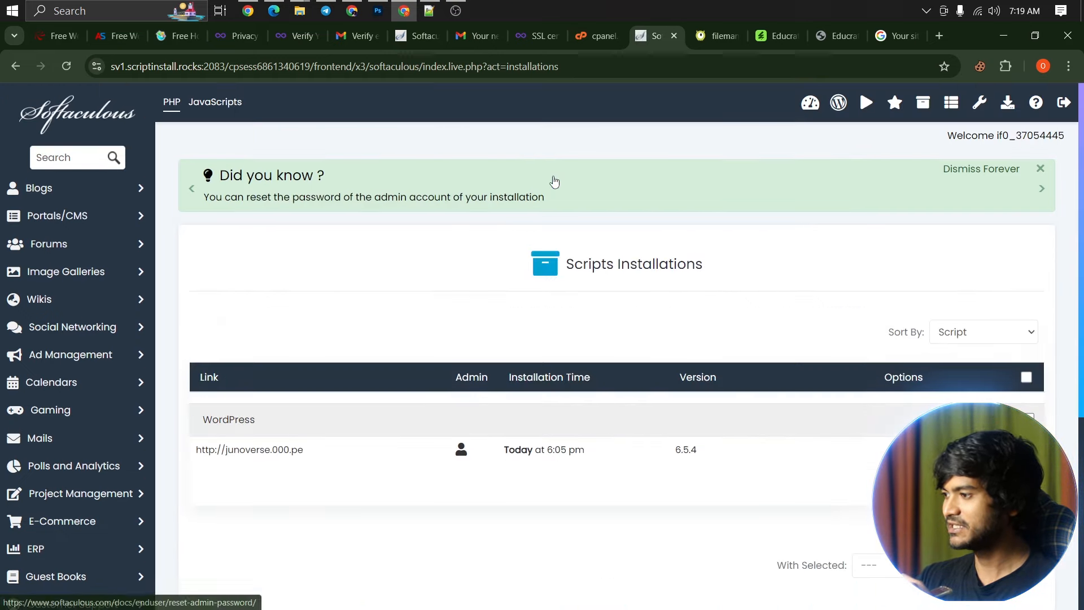
scroll(555, 180, down, 2)
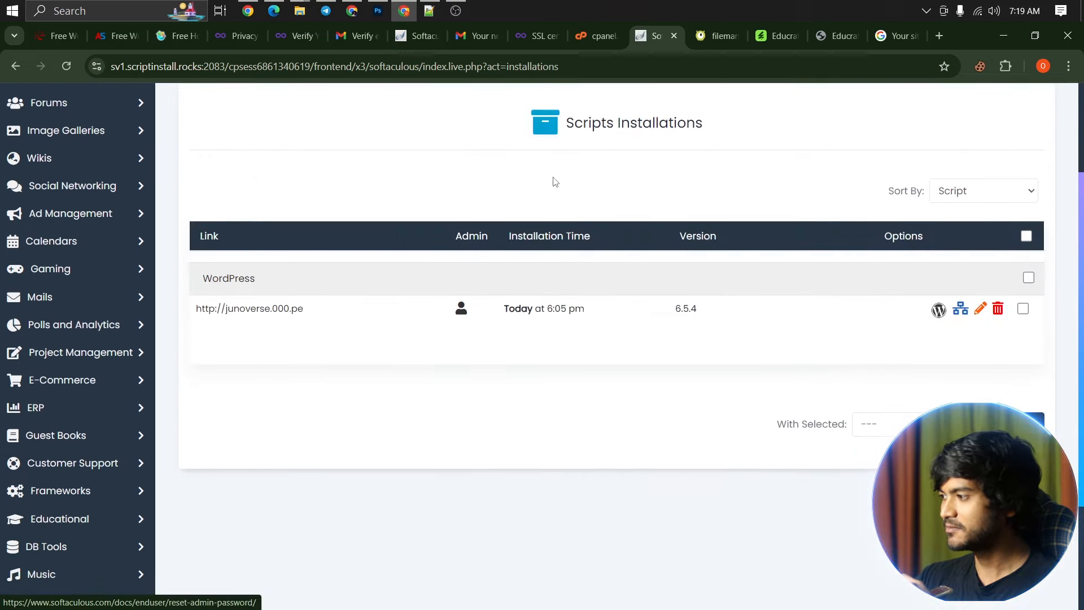
Remove the junoverse.000.pe WordPress installation and confirm the removal
click(998, 309)
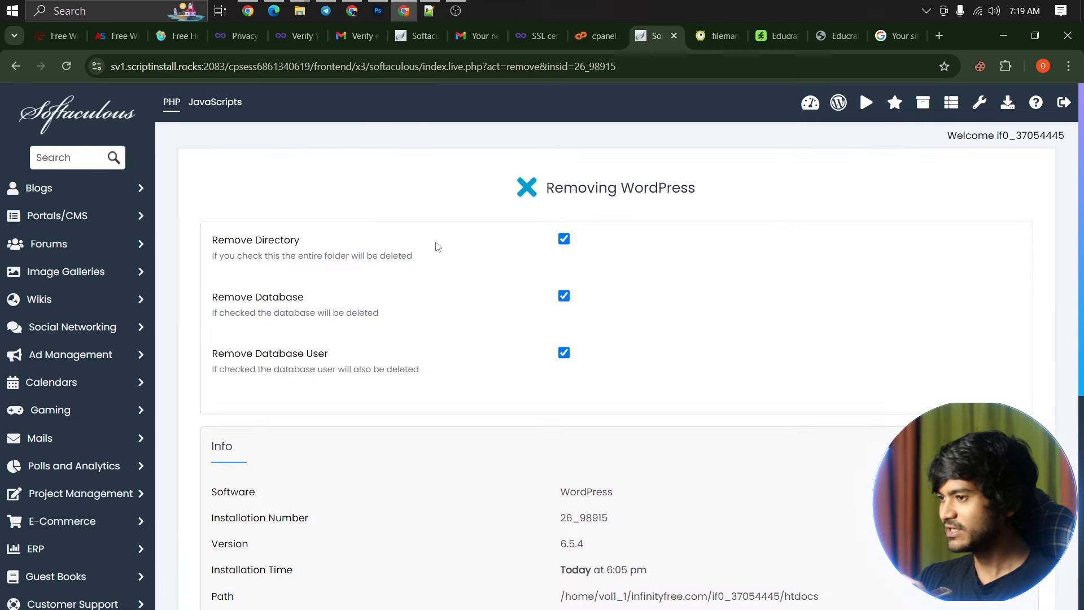
scroll(435, 247, down, 5)
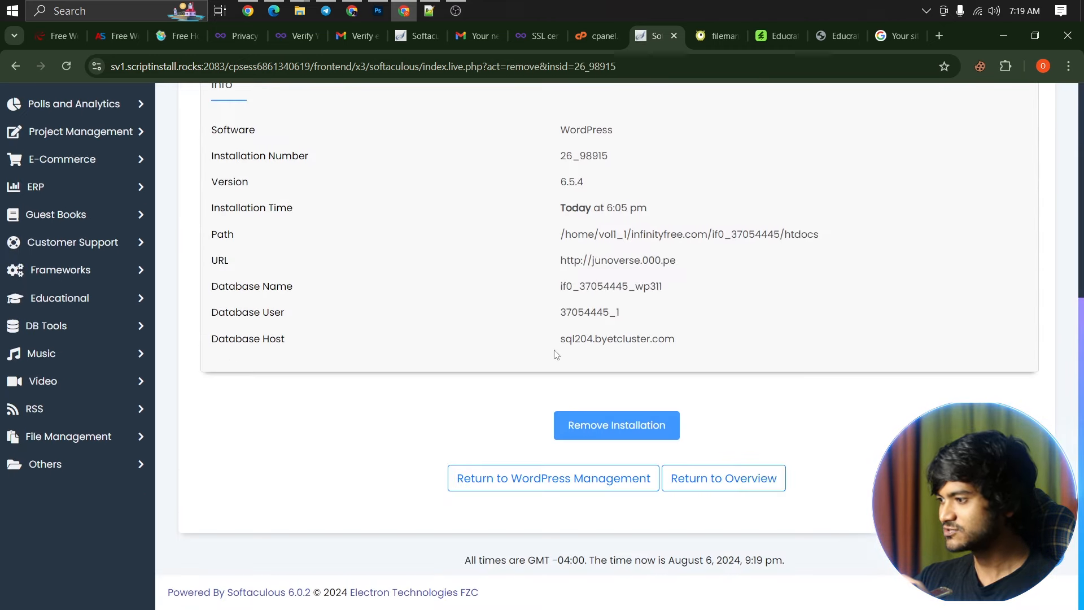
click(602, 424)
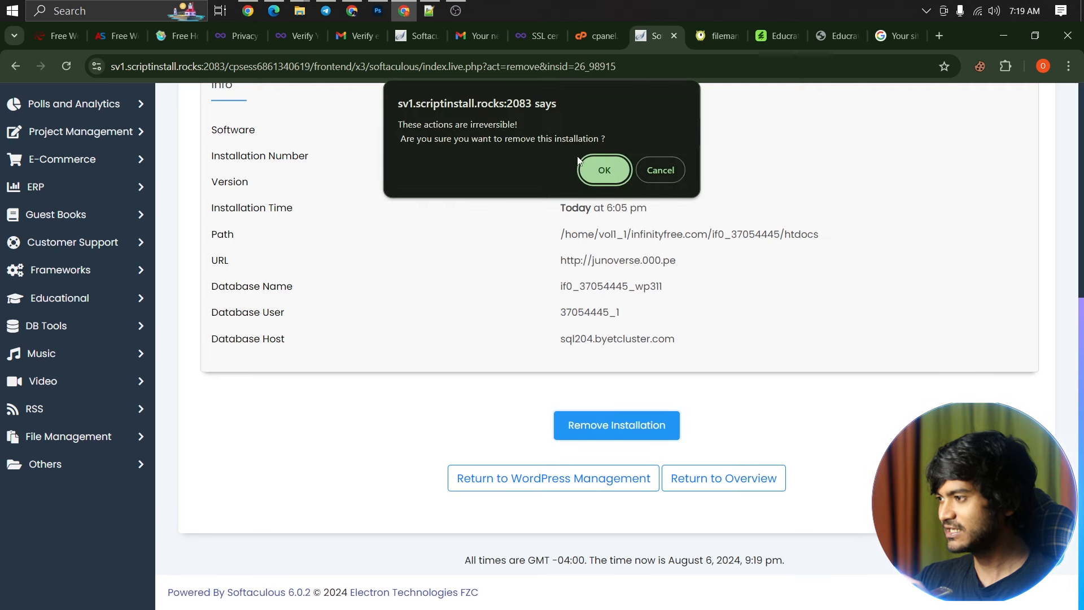
click(593, 161)
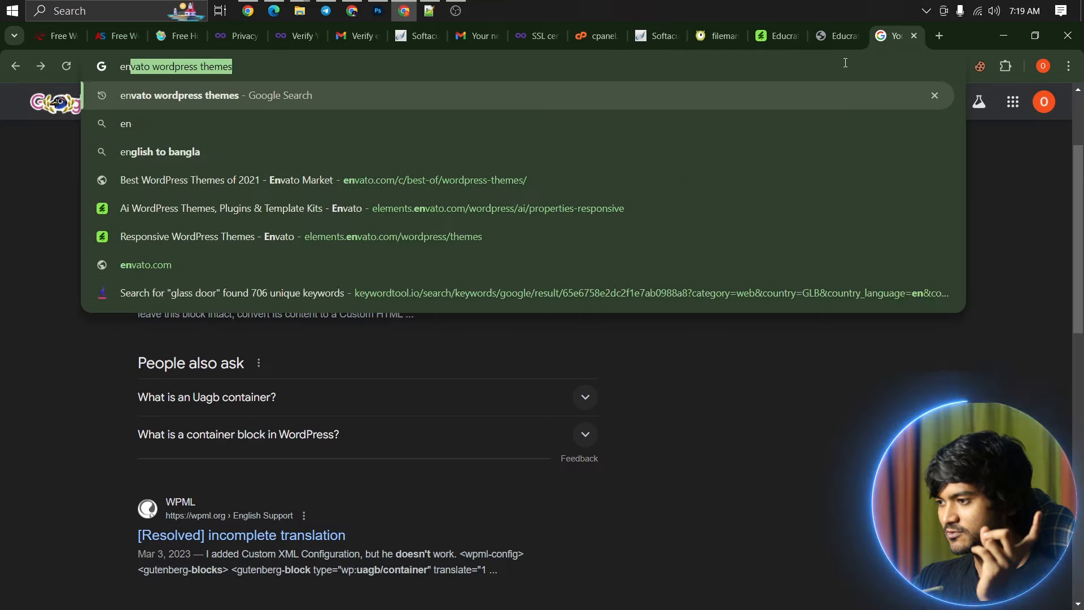
Search Google for 'envato wordpress themes' and open Envato's WordPress Themes catalogue
text(vat)
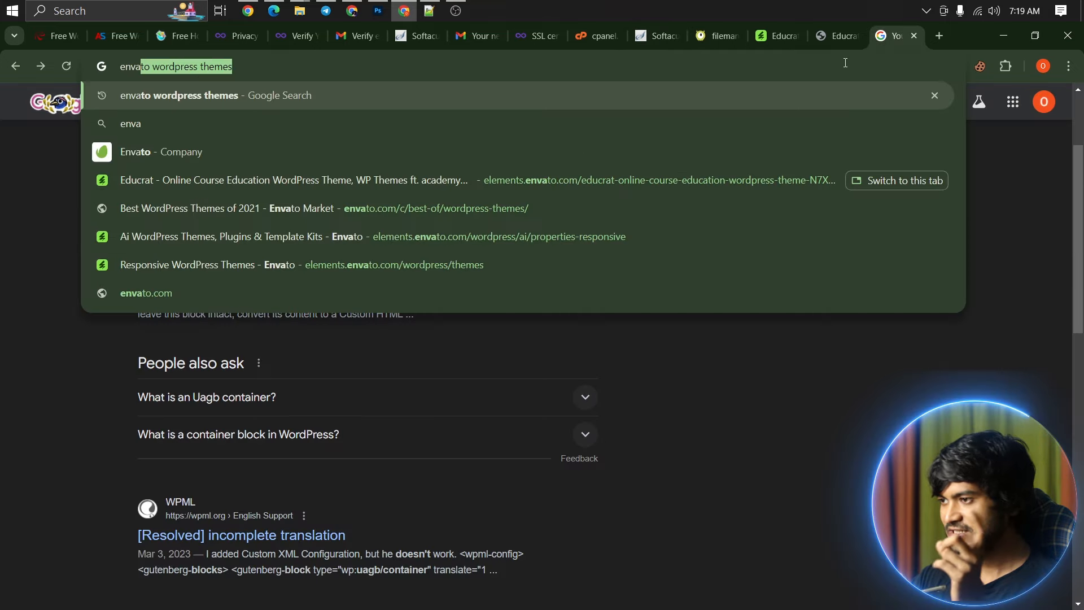
key(Return)
scroll(223, 370, down, 3)
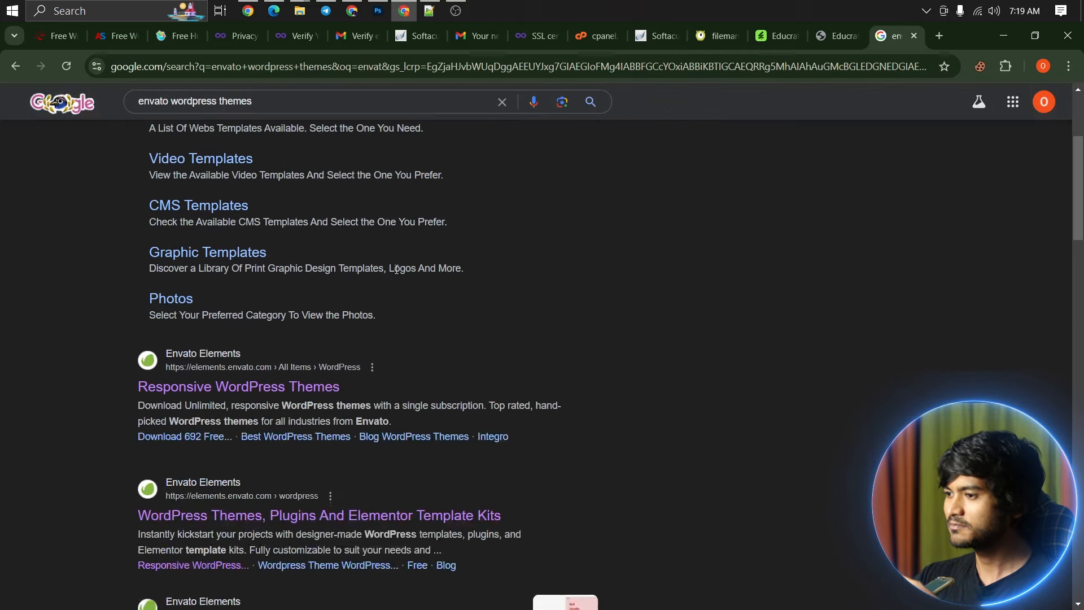
click(272, 394)
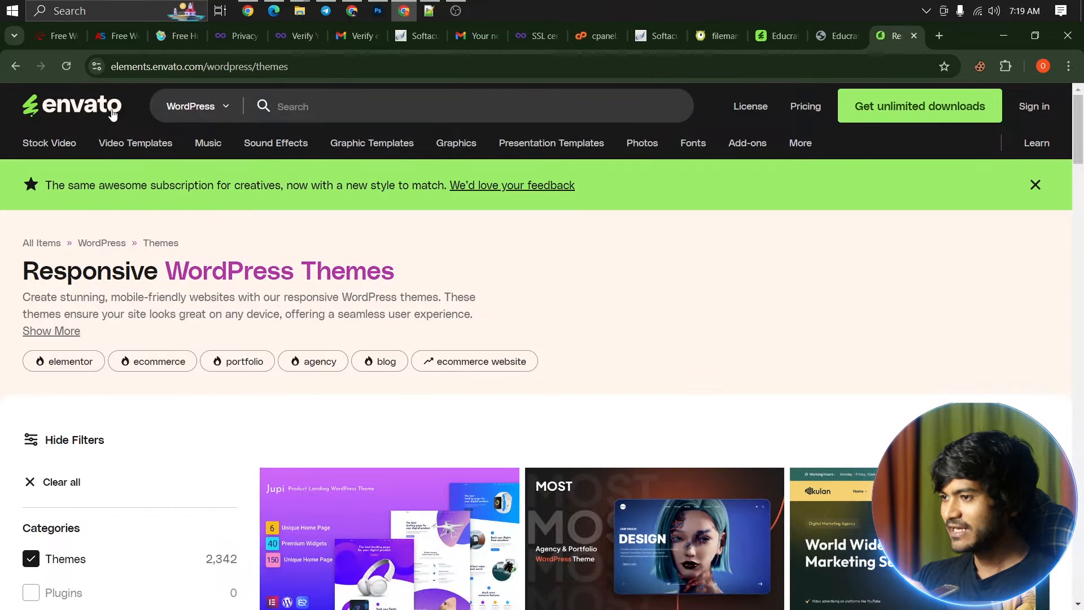
mouse_move(800, 143)
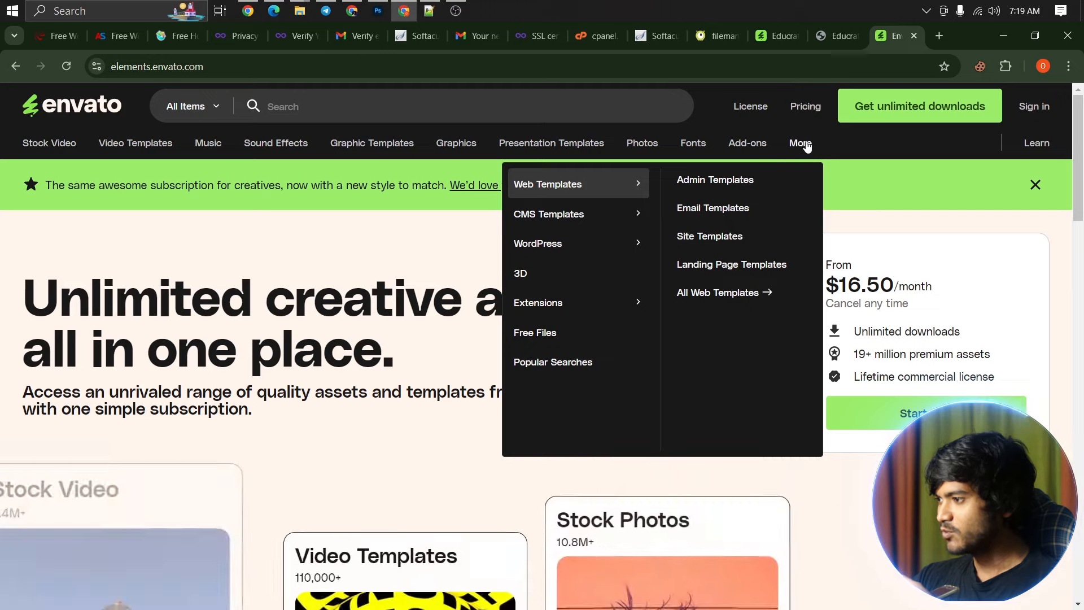
mouse_move(576, 249)
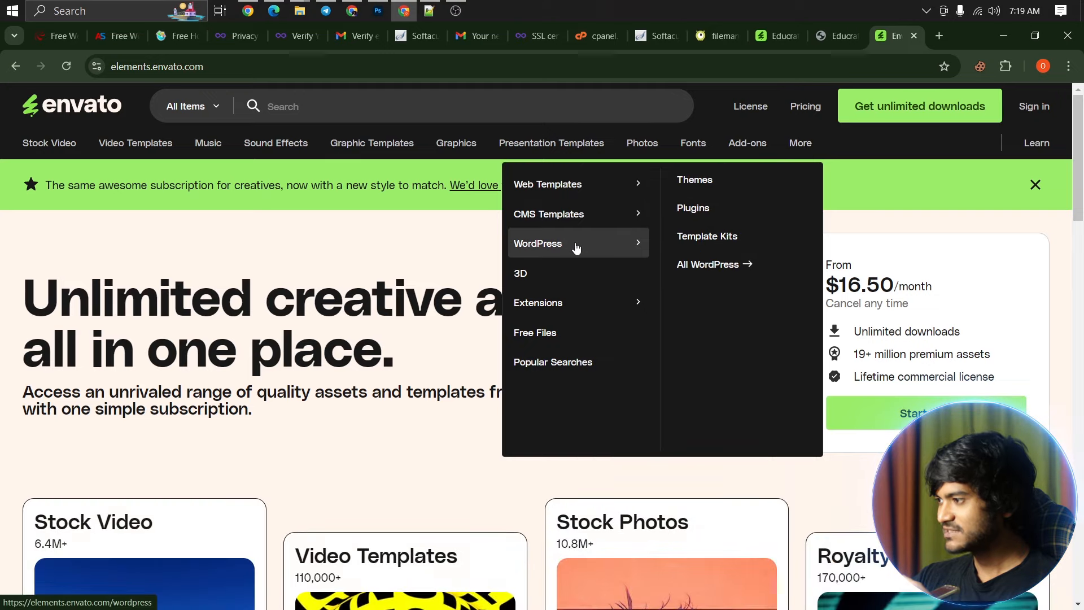
click(690, 187)
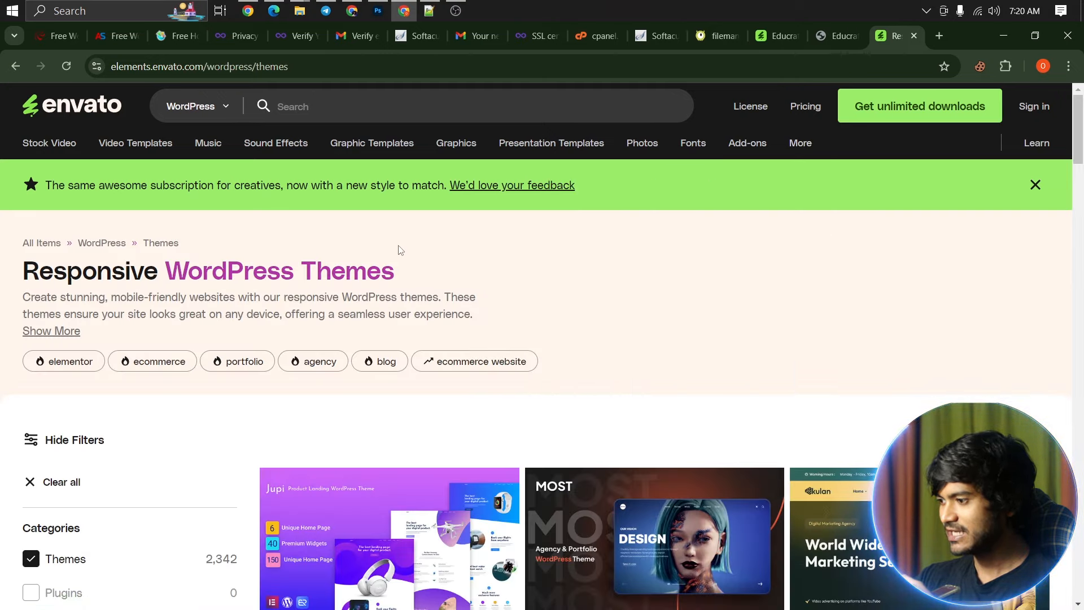
scroll(400, 252, down, 5)
Open the Most – Creative Agency and Portfolio Theme item page in a new tab
scroll(416, 263, down, 1)
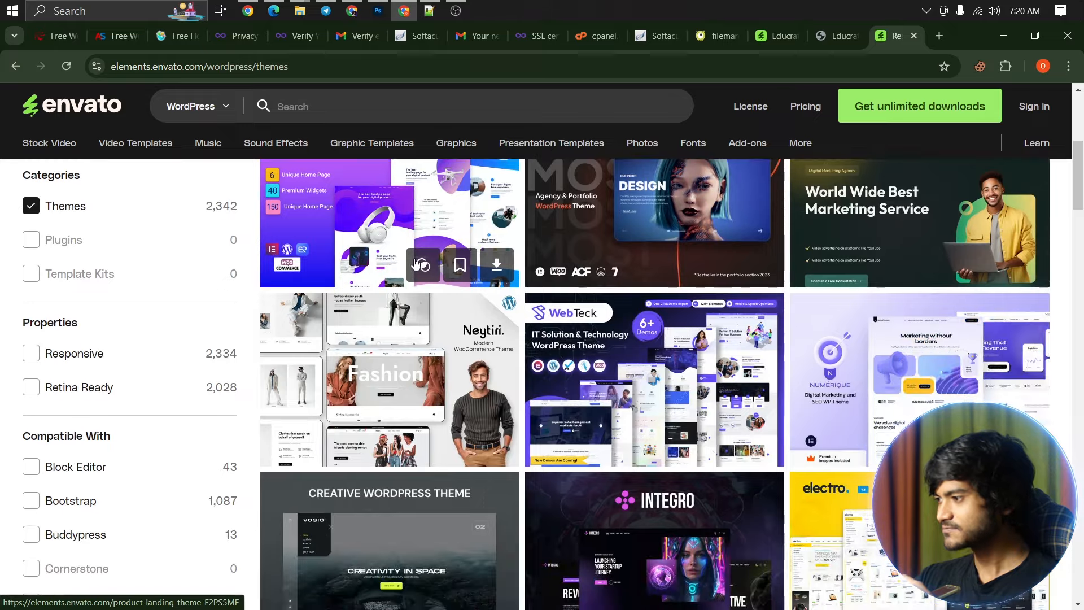
middle_click(713, 232)
click(911, 36)
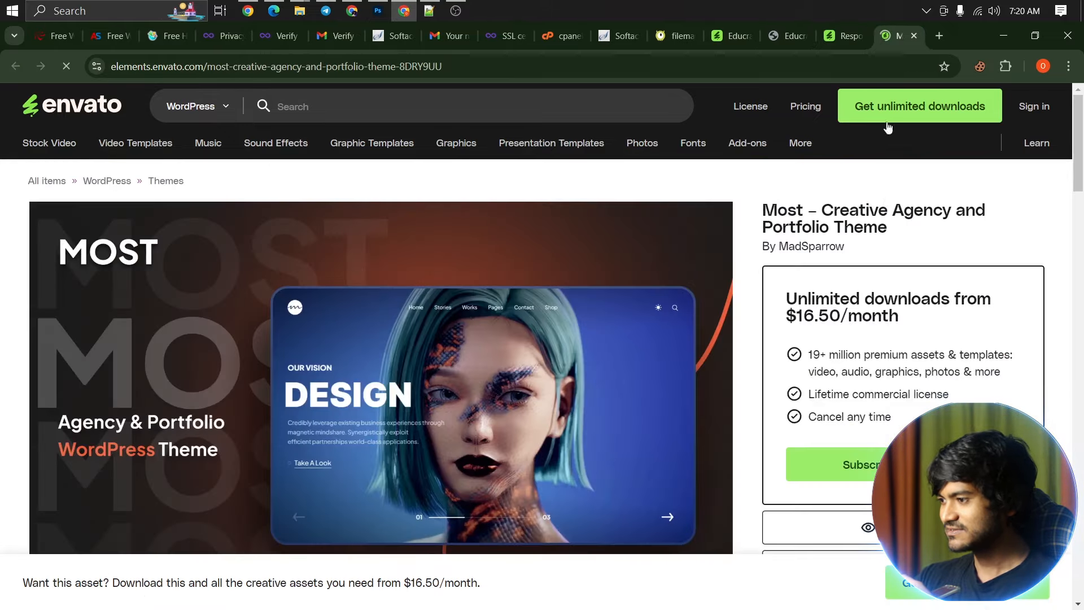
scroll(873, 450, down, 3)
Browse the Most theme's live Home > Personal Portfolio demo, then close the demo tab
click(873, 450)
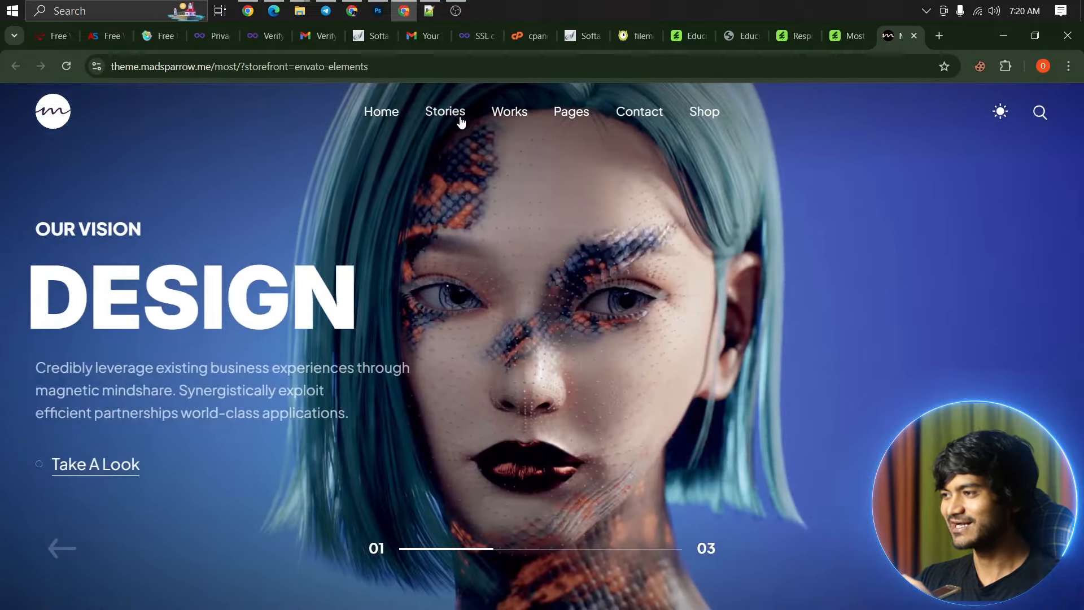
mouse_move(451, 116)
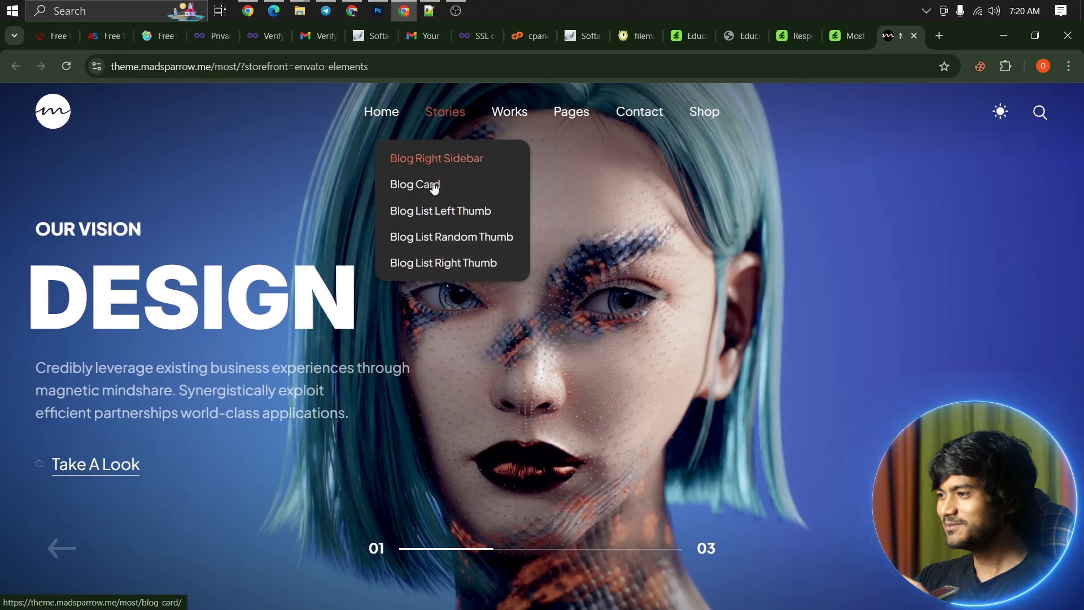
mouse_move(377, 116)
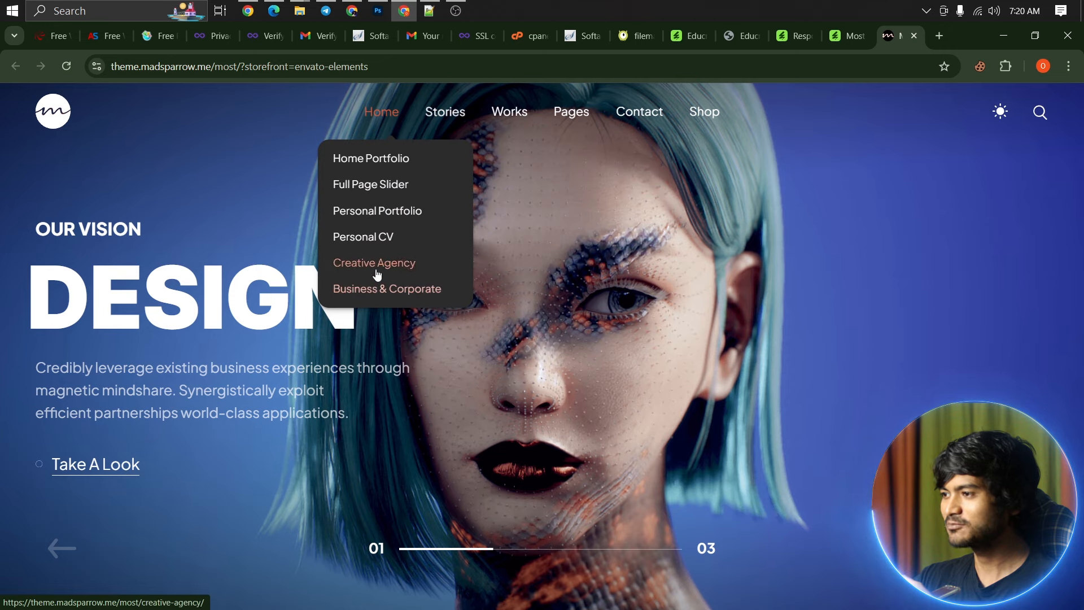
click(386, 213)
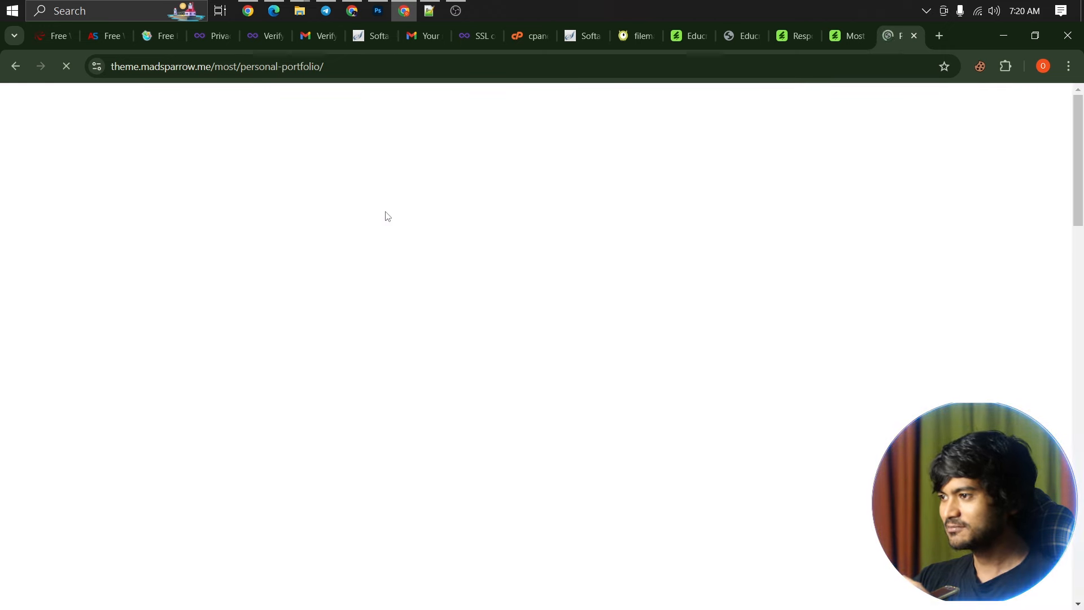
scroll(387, 217, down, 5)
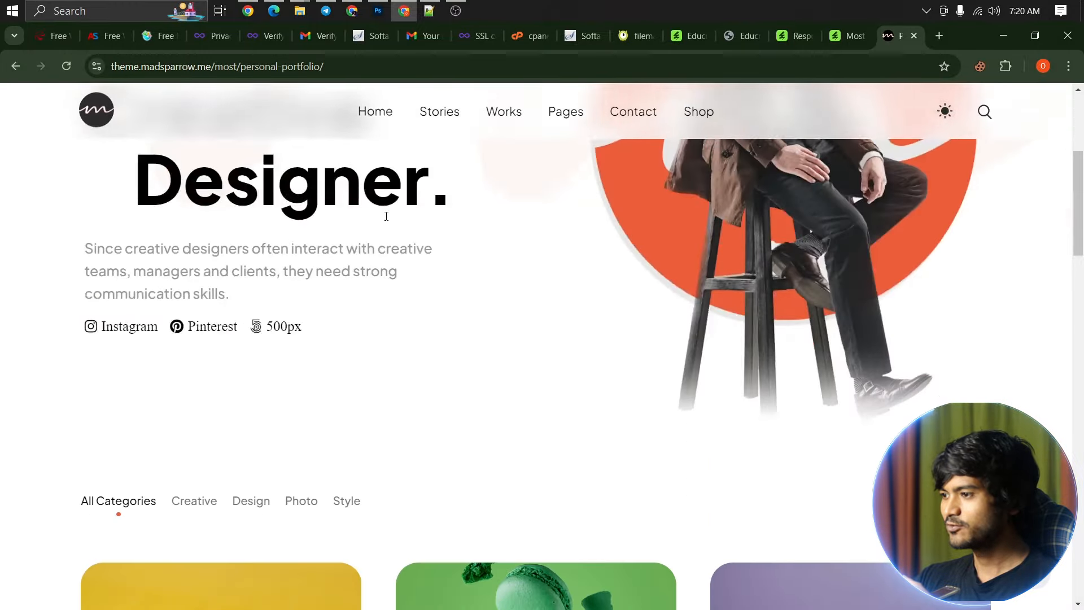
scroll(387, 220, down, 20)
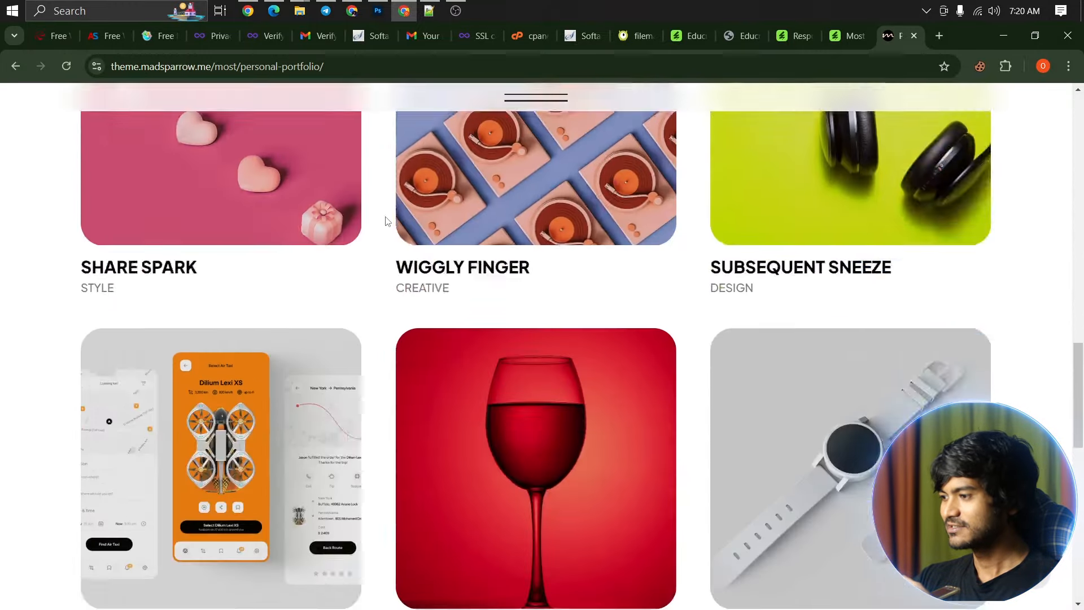
scroll(388, 220, down, 8)
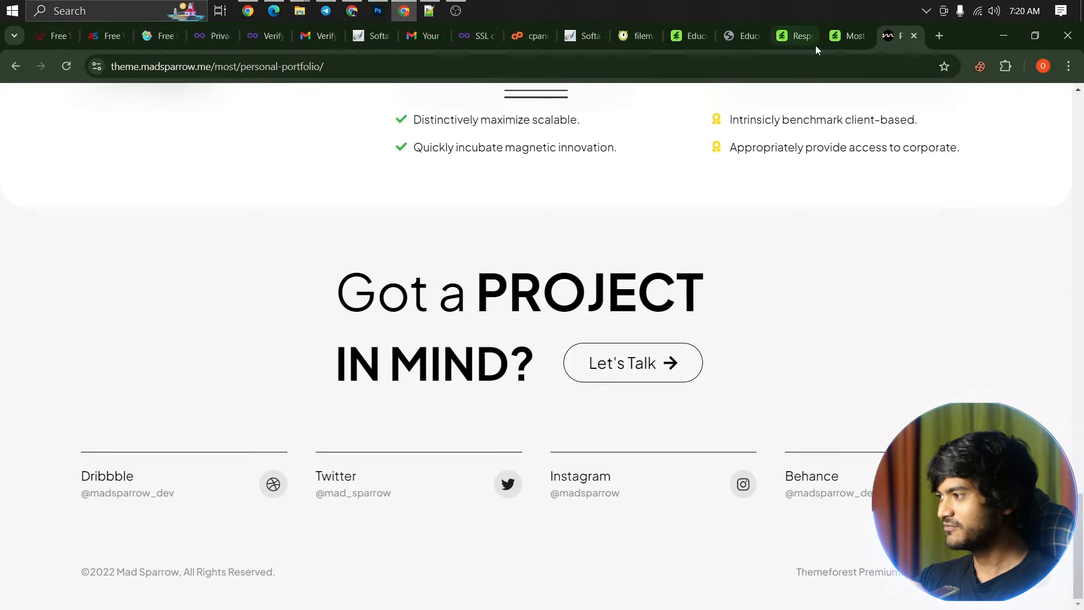
key(ctrl+w)
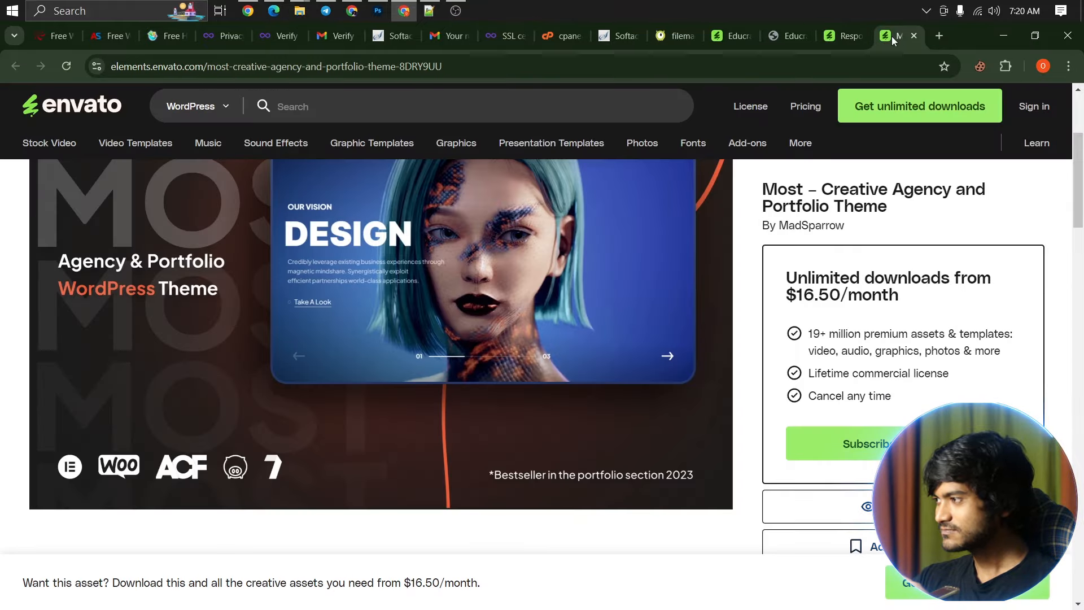
Close the Most page and open the Educrat Online Course Education theme item page
key(ctrl+w)
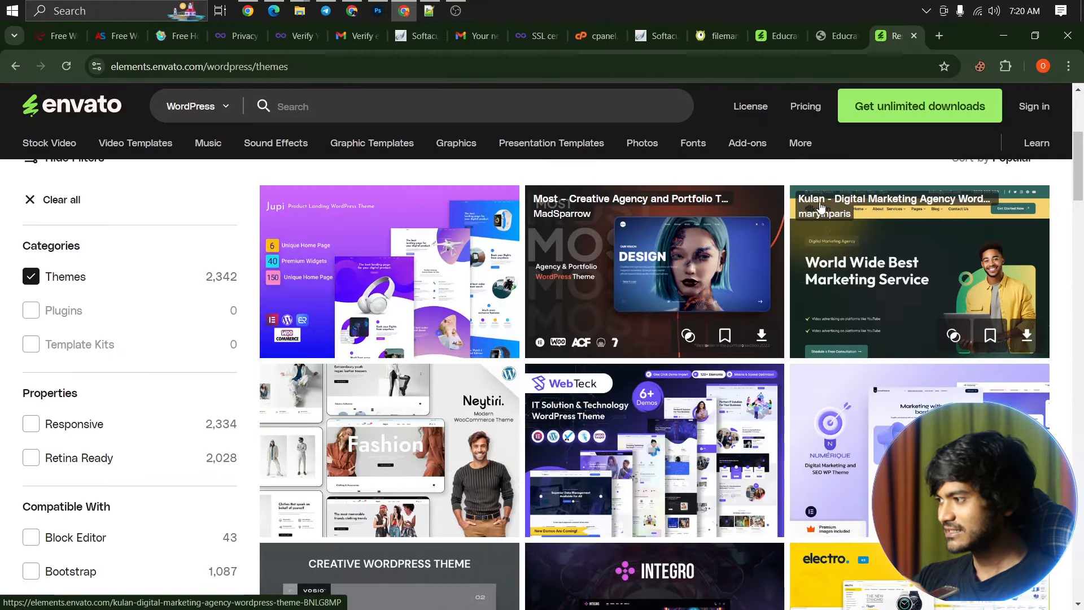
scroll(834, 192, down, 5)
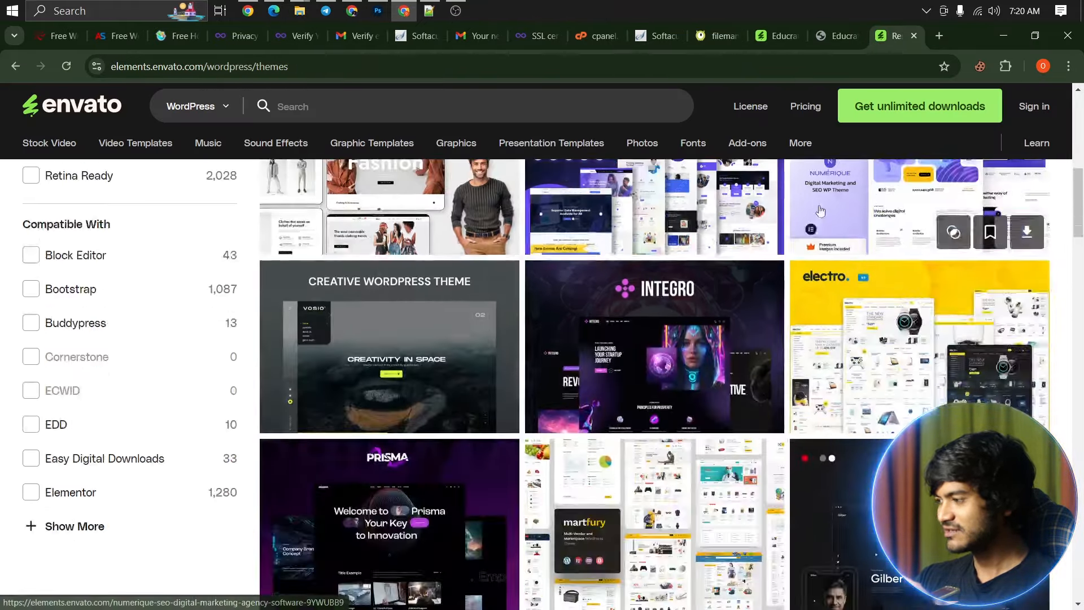
scroll(819, 212, down, 4)
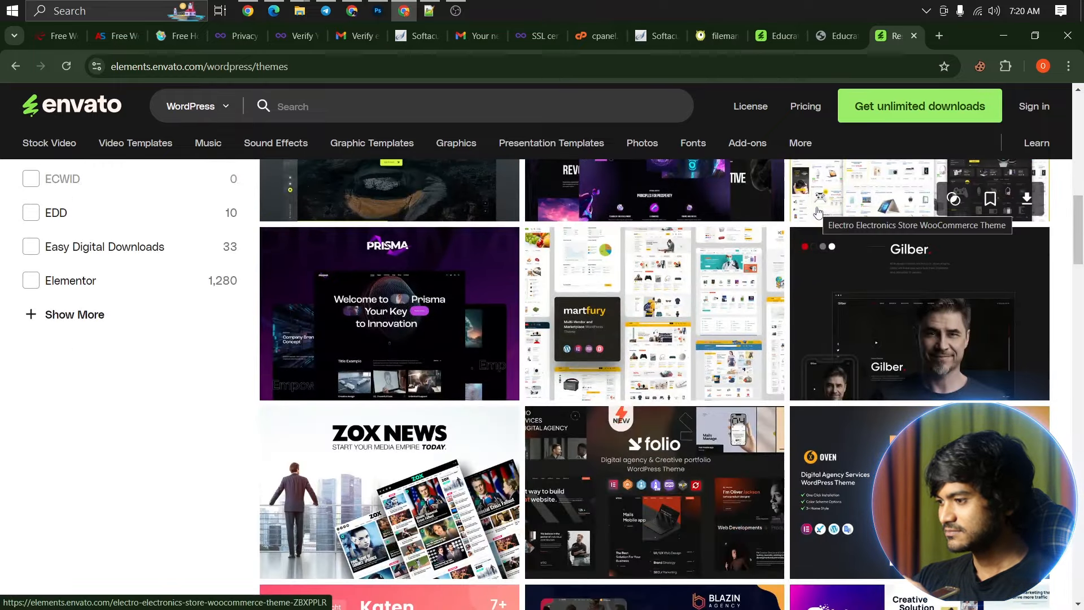
scroll(819, 211, down, 1)
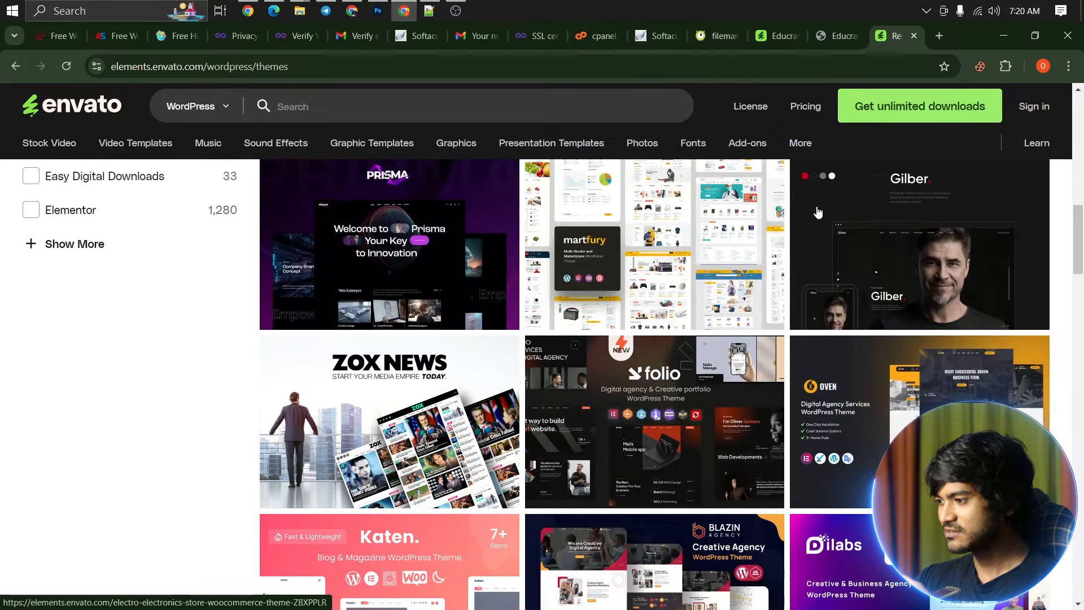
scroll(819, 211, down, 10)
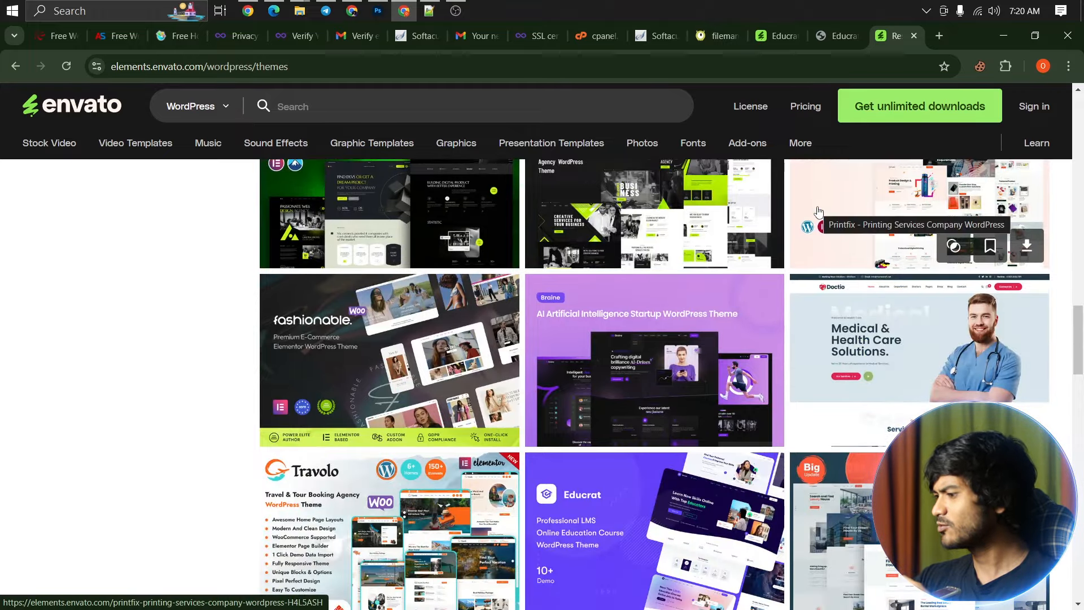
scroll(818, 211, down, 2)
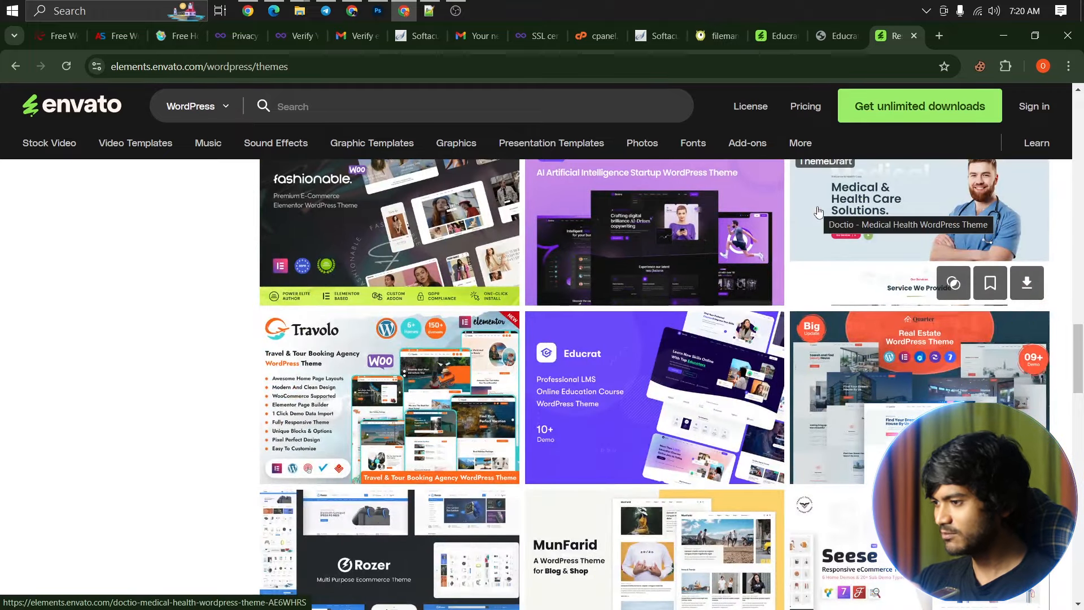
click(617, 387)
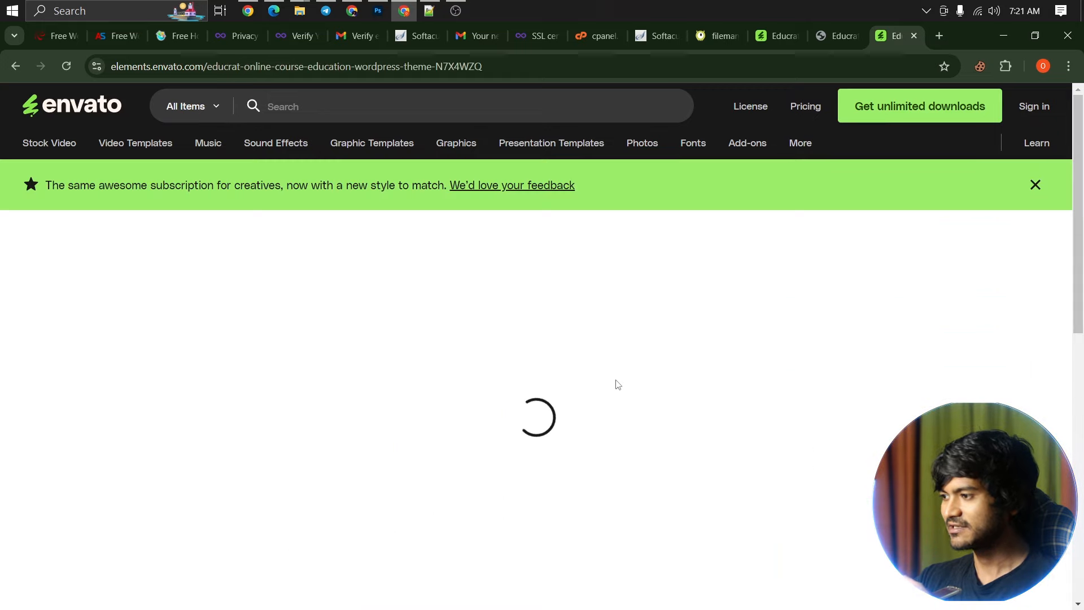
scroll(617, 376, down, 8)
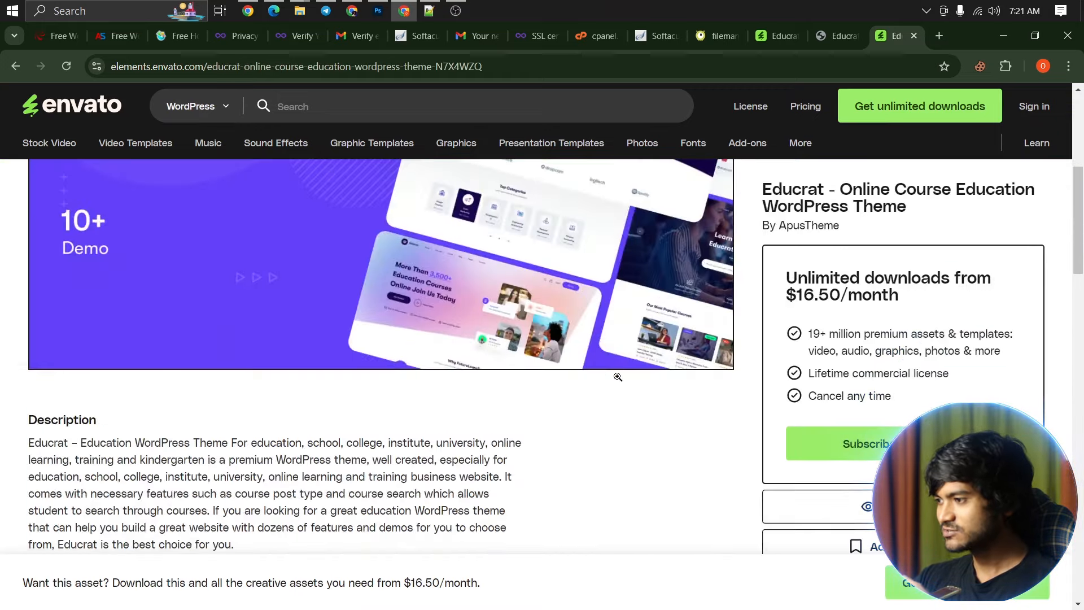
scroll(619, 380, down, 5)
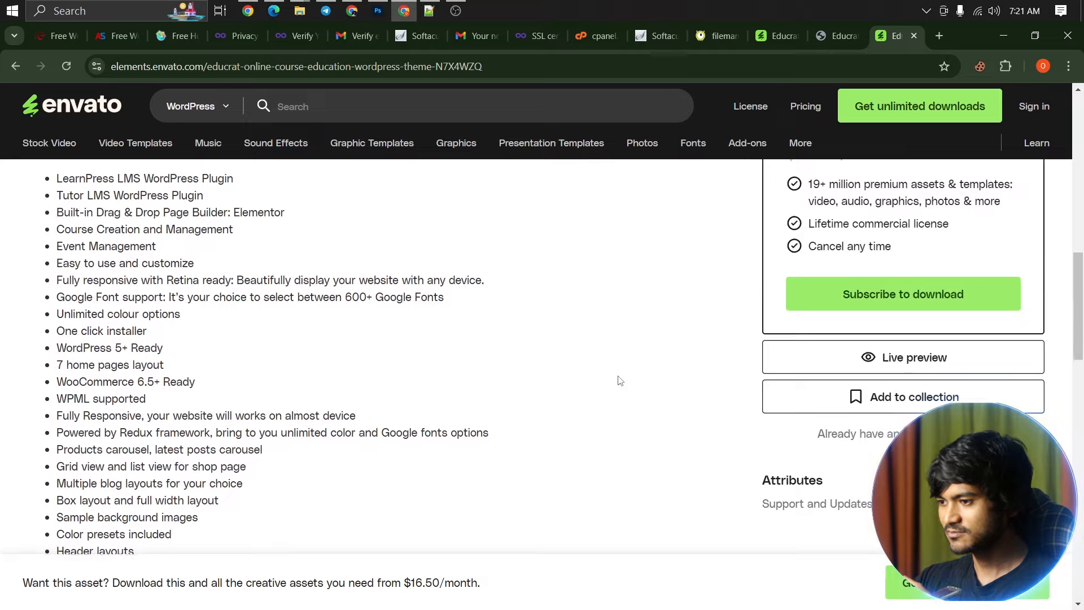
scroll(620, 380, up, 5)
Open and scroll through the Educrat live demo in a new tab
click(908, 510)
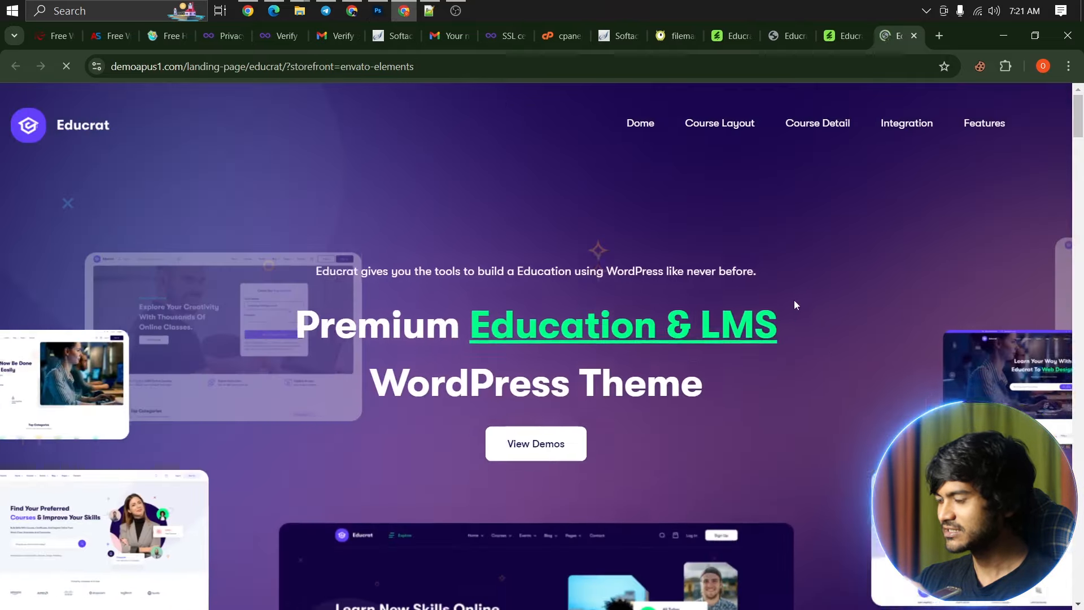
scroll(750, 314, down, 5)
scroll(750, 319, down, 8)
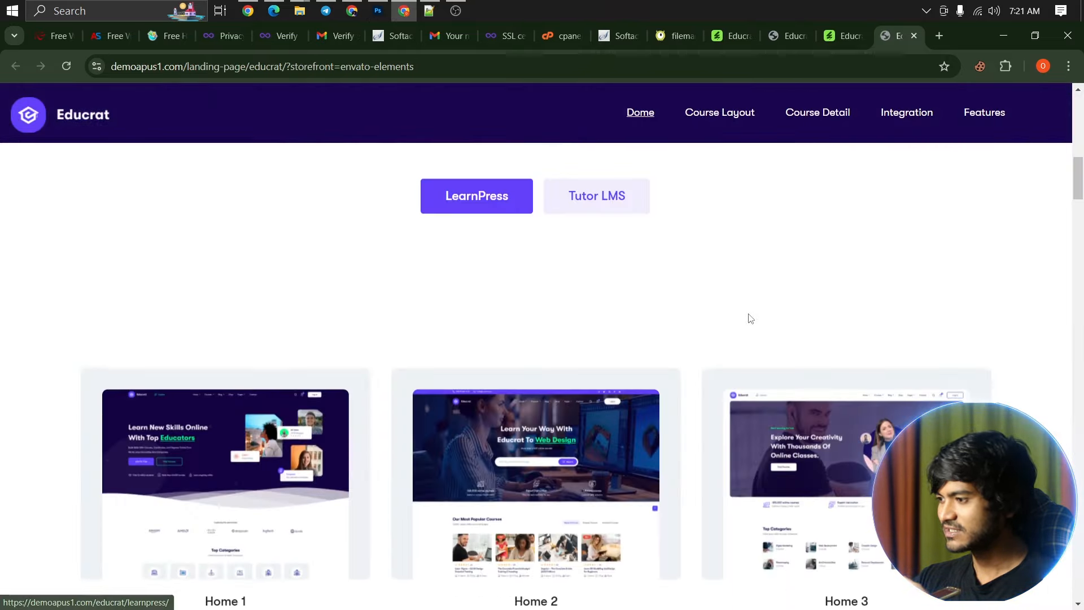
scroll(751, 320, down, 1)
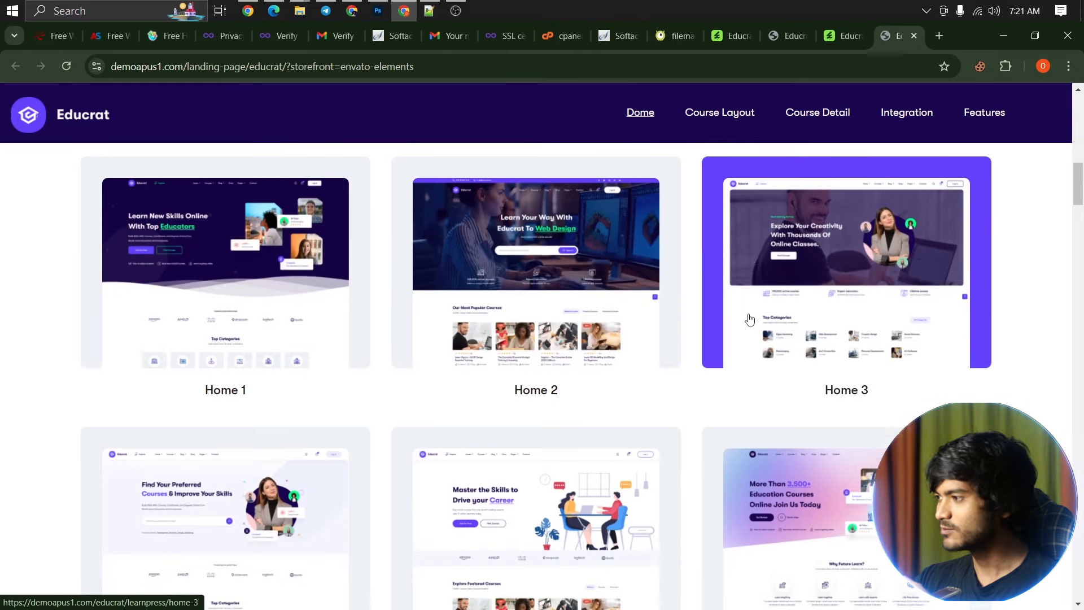
scroll(750, 320, down, 7)
scroll(750, 320, down, 10)
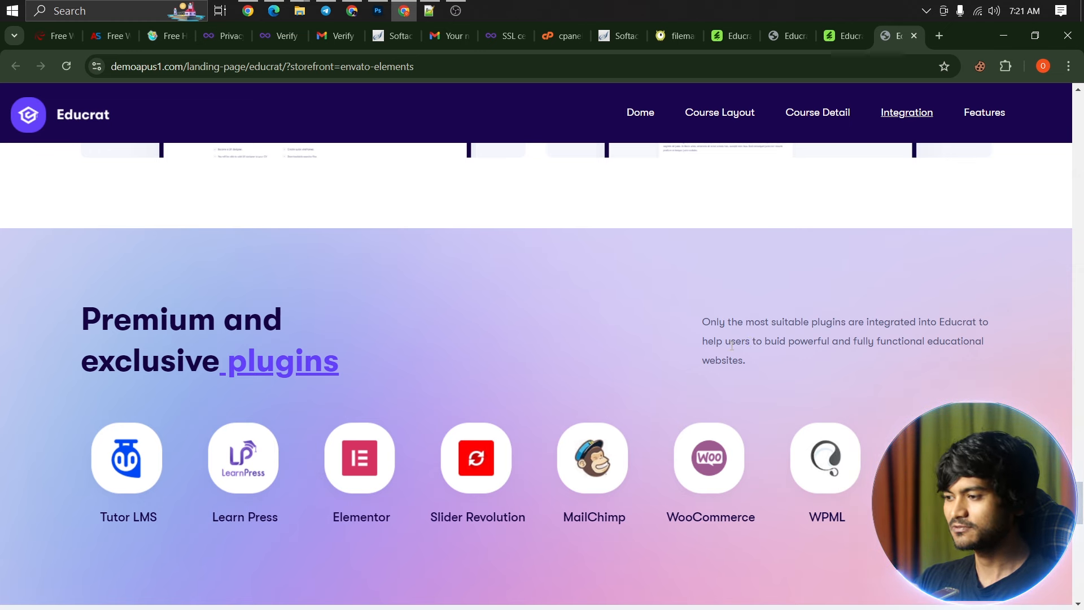
scroll(355, 464, down, 7)
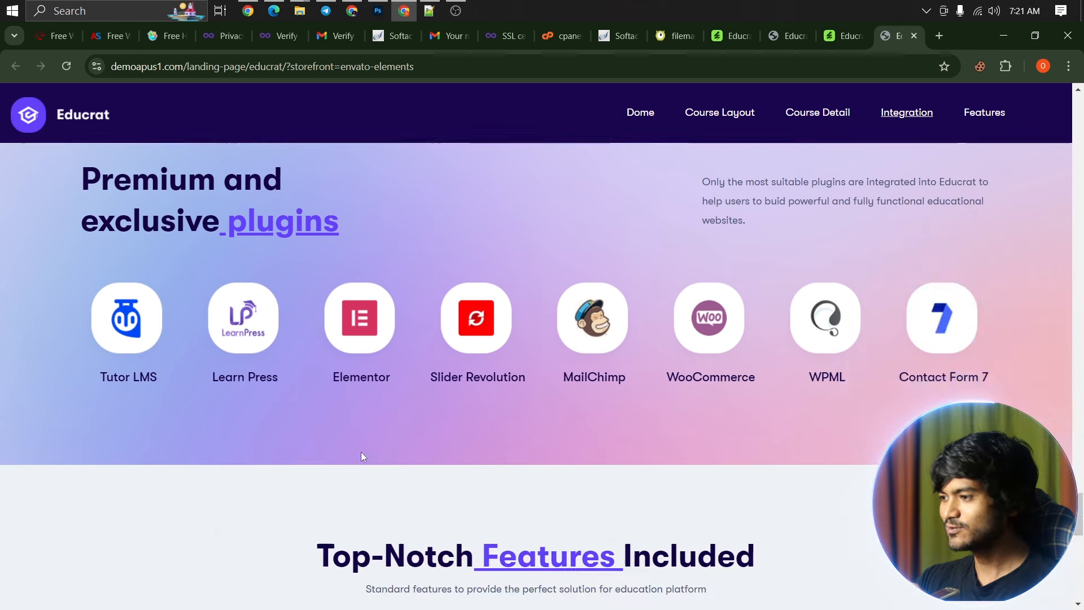
scroll(364, 445, down, 10)
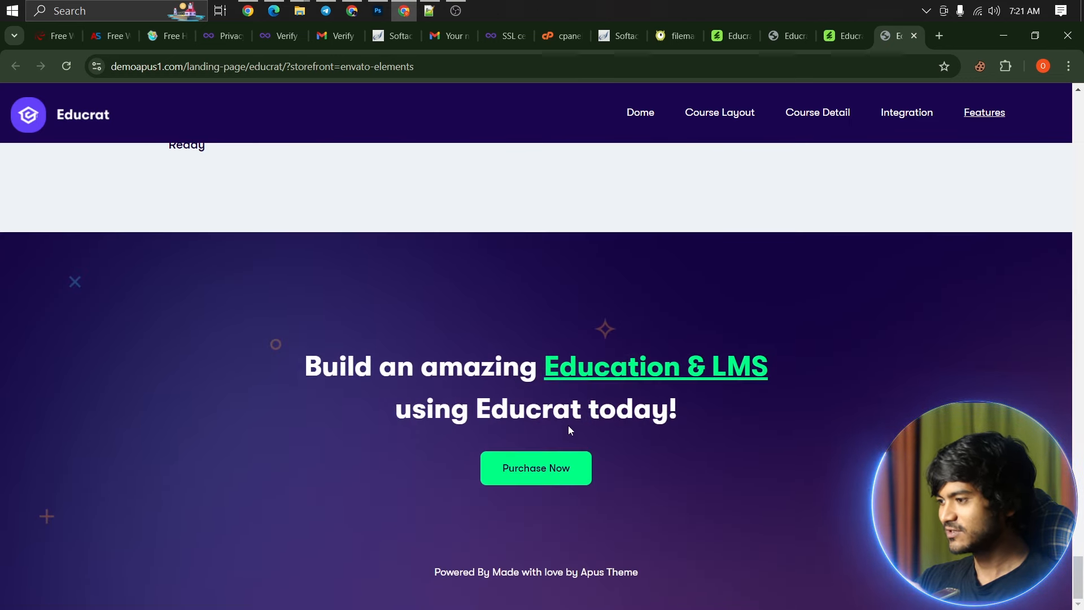
Review the demo's Purchase Now listing on ThemeForest, then close that tab
click(536, 467)
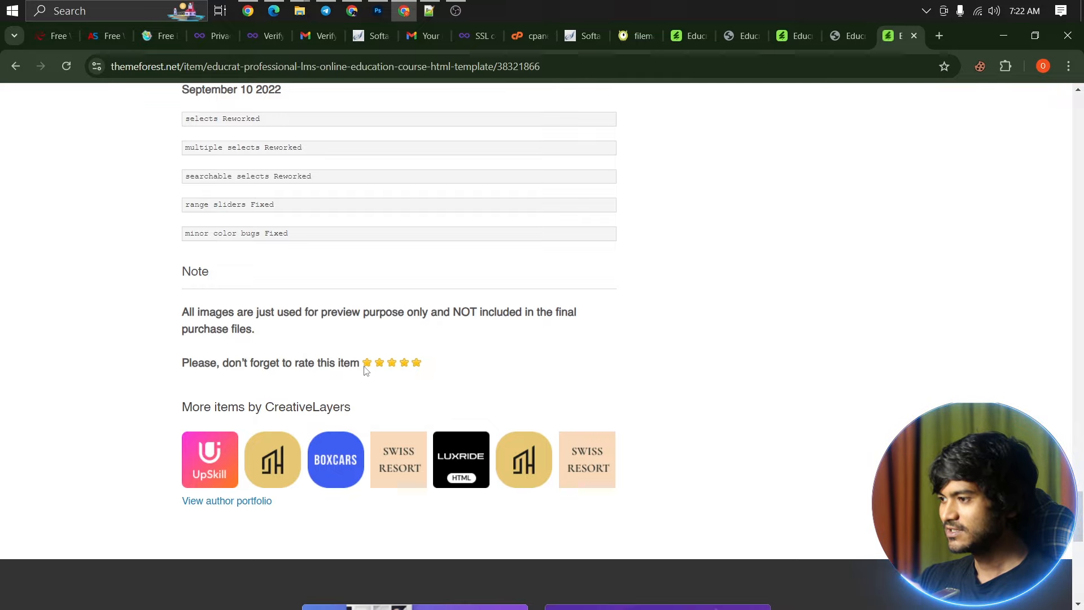
scroll(364, 370, down, 8)
scroll(362, 367, up, 9)
click(1083, 255)
drag(1083, 255, 1069, 103)
drag(264, 238, 423, 238)
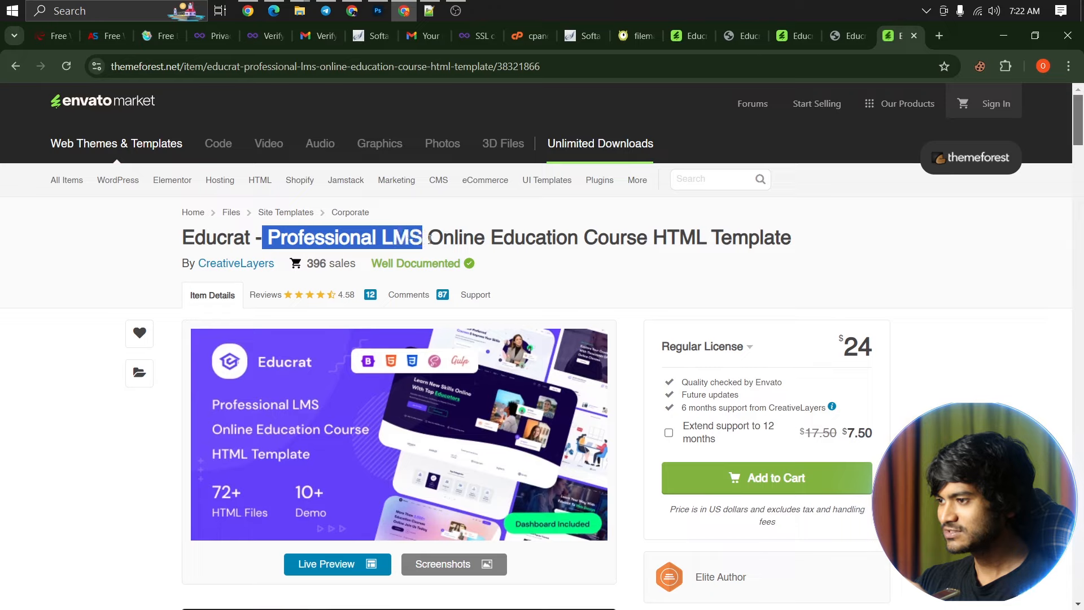
click(429, 240)
click(914, 37)
Return to the Educrat item page in Envato Elements and select its full URL
click(858, 36)
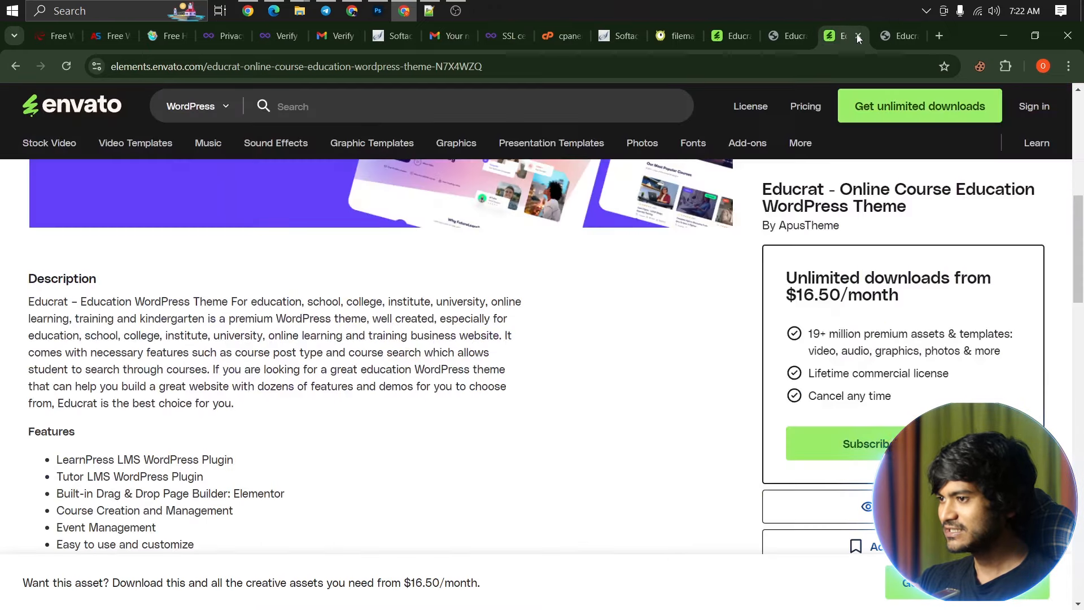
scroll(514, 266, up, 7)
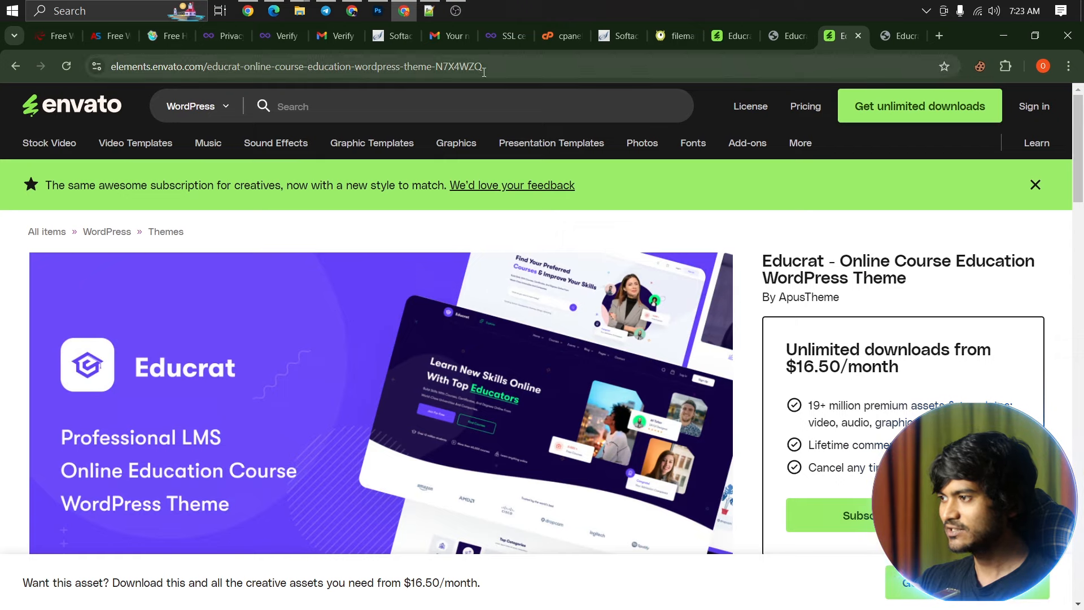
scroll(568, 192, down, 3)
click(502, 68)
key(ctrl+c)
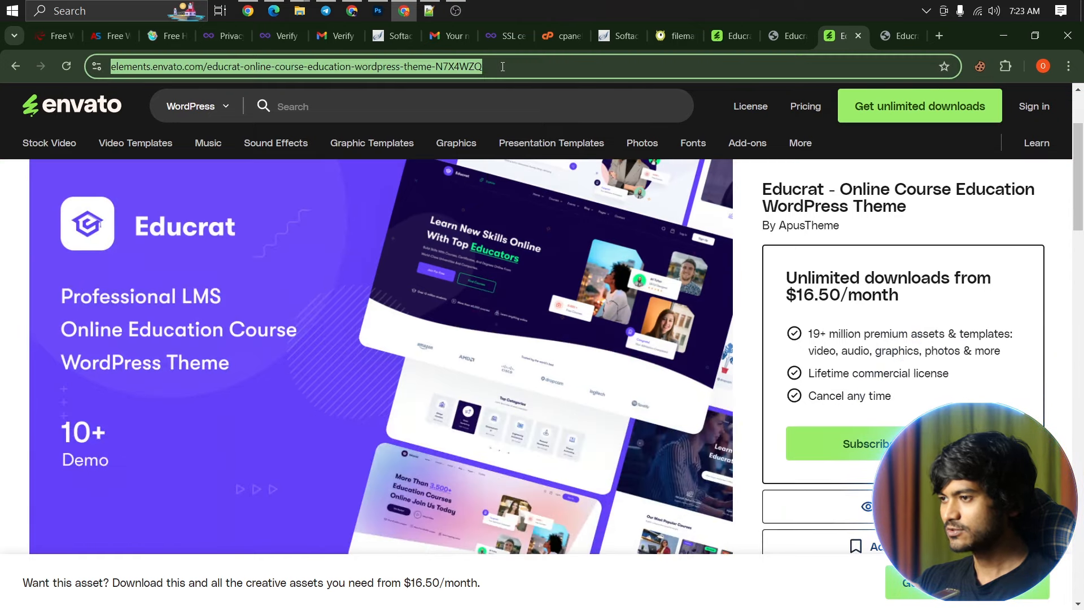
click(940, 36)
text(e)
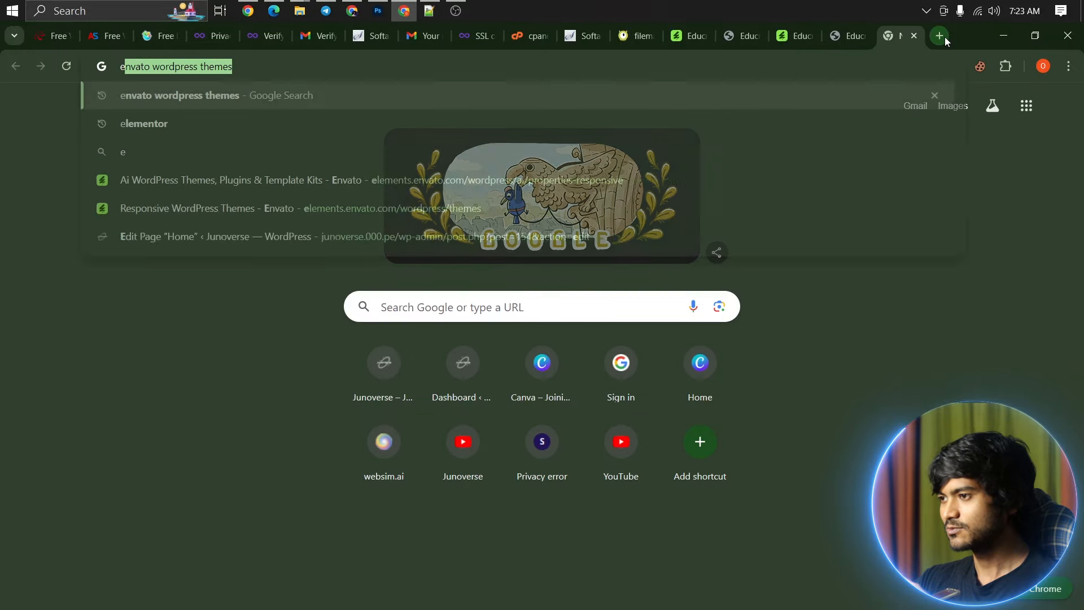
text(nvato )
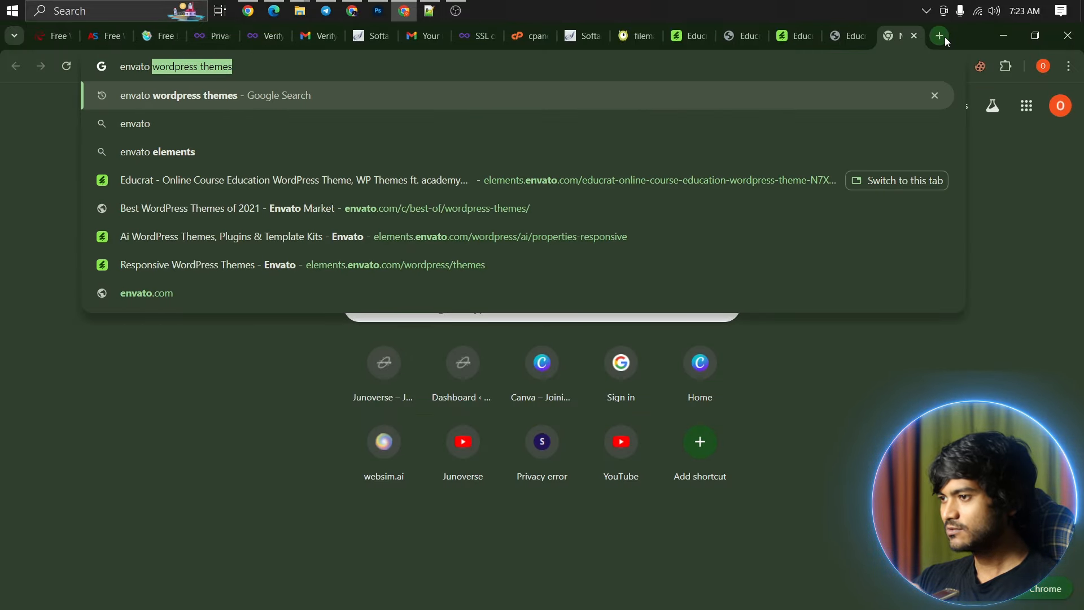
text(downloa)
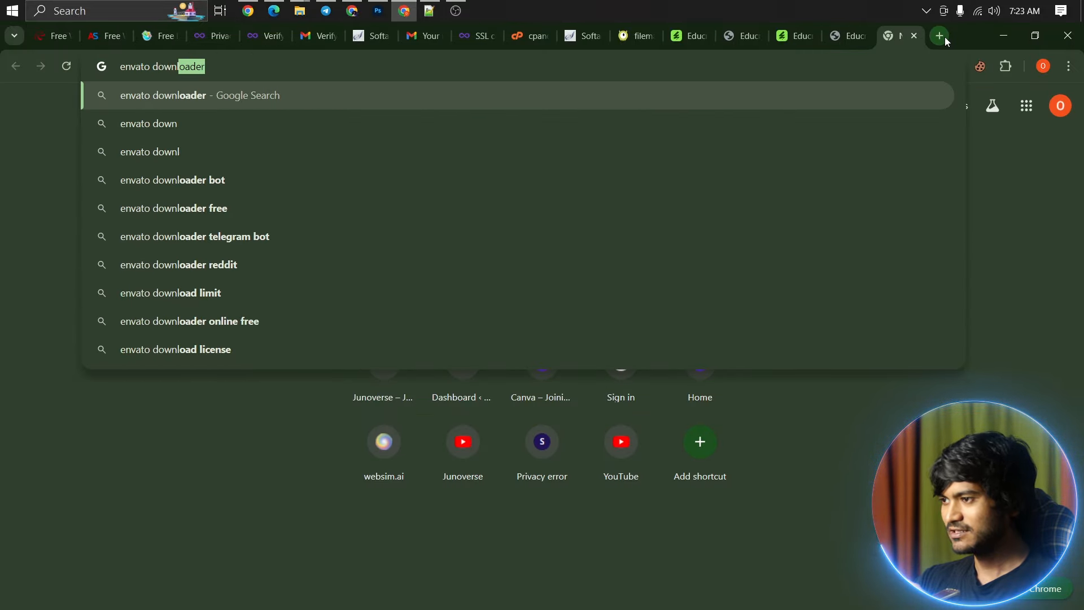
text(der tel)
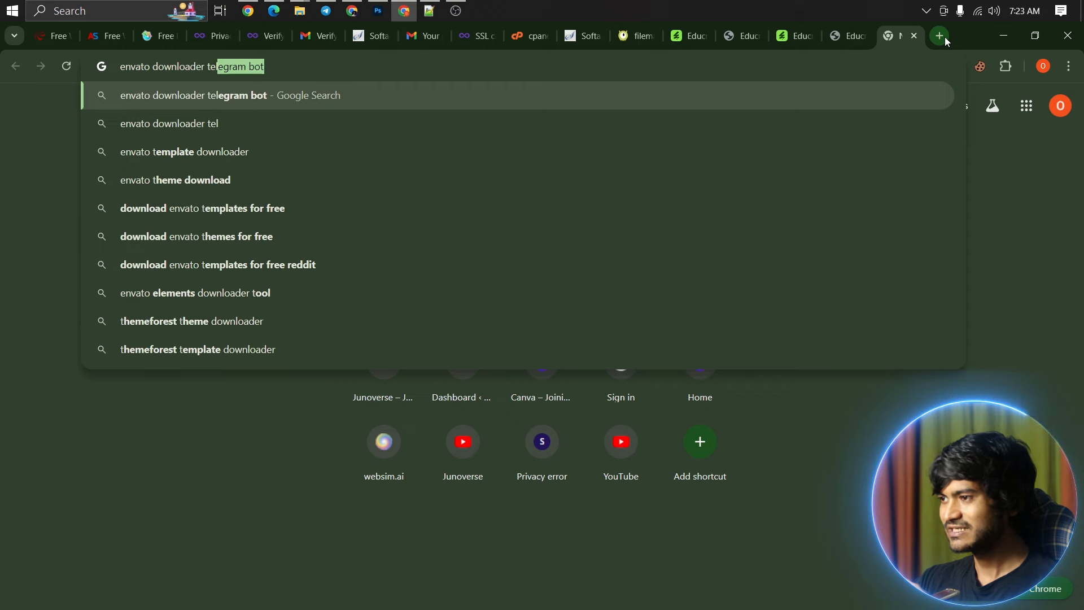
text(]\)
key(BackSpace)
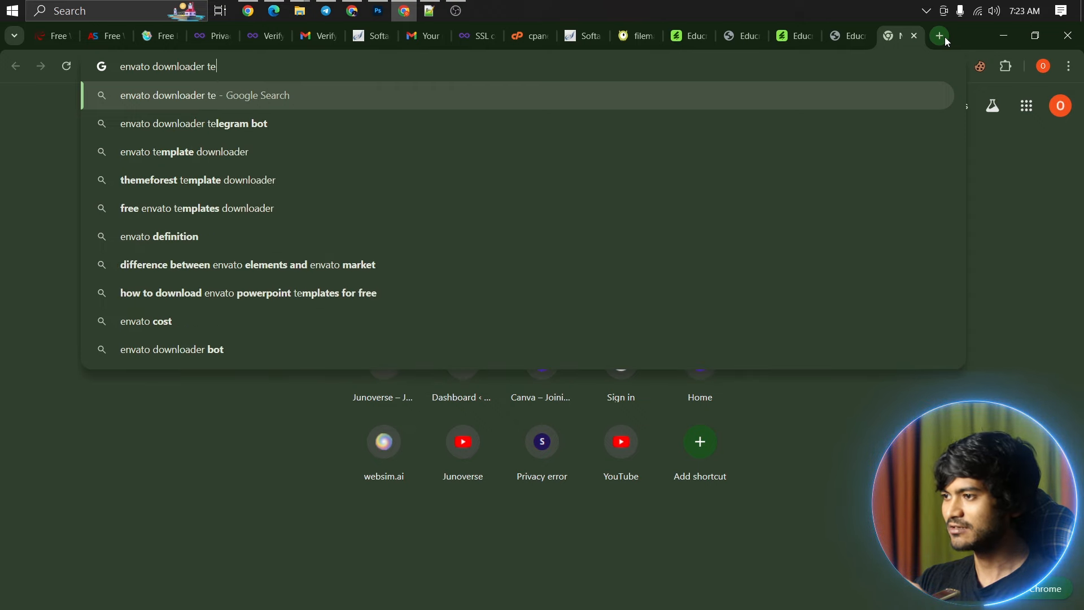
key(Down)
key(Return)
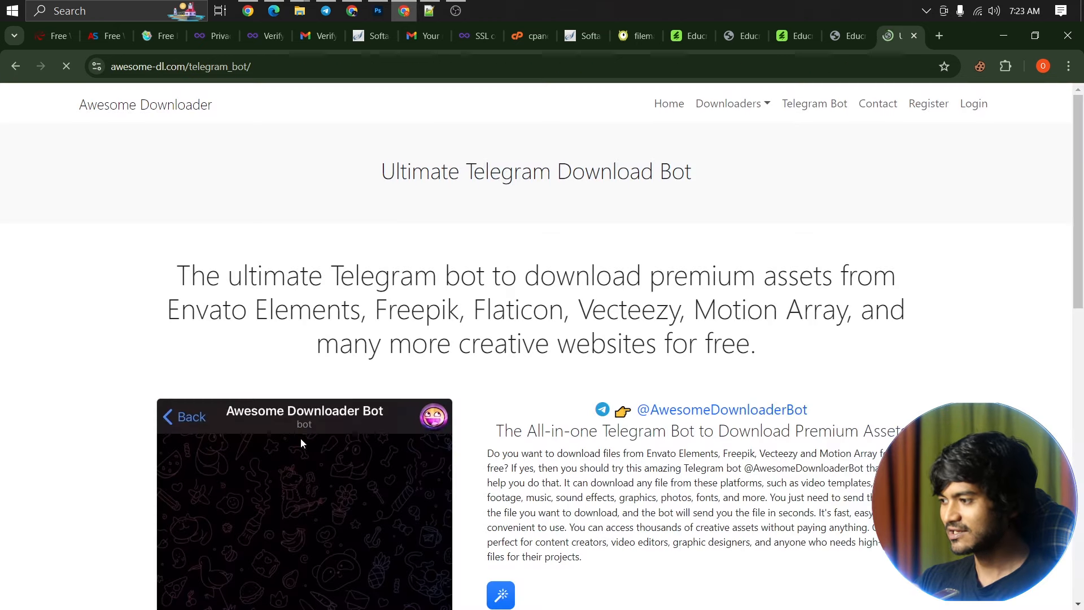
scroll(408, 370, down, 3)
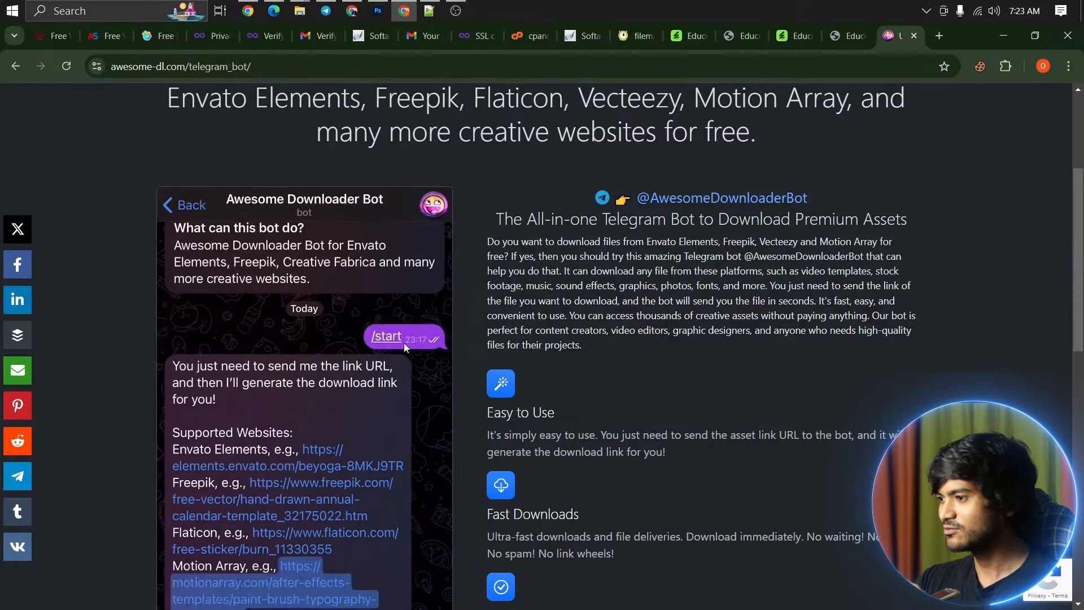
scroll(408, 344, down, 1)
scroll(531, 316, up, 1)
click(703, 202)
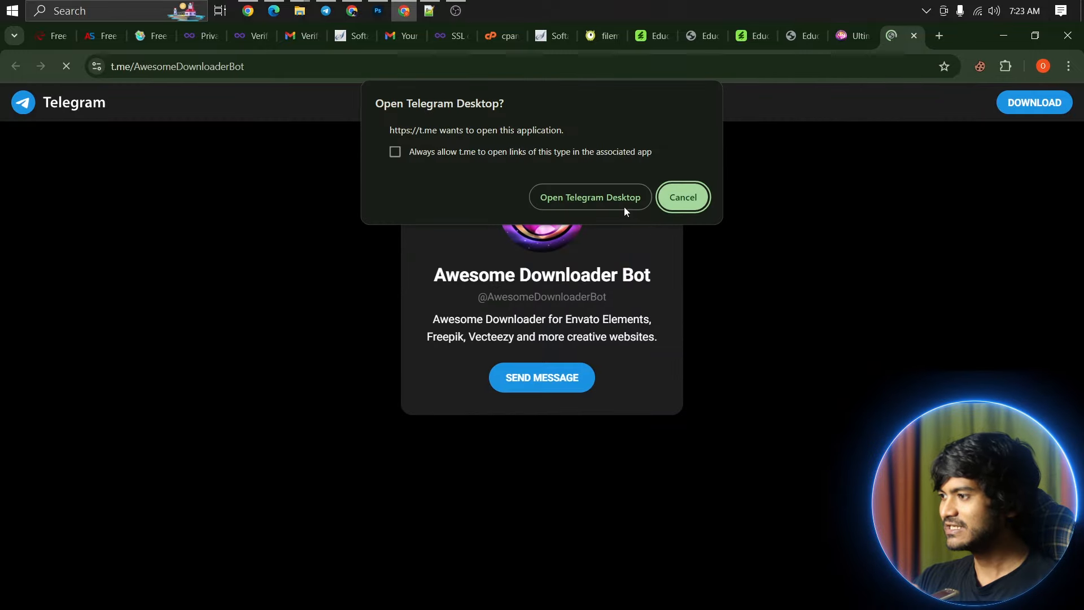
Open the Awesome Downloader Bot chat in Telegram Desktop and restart it with /start
click(623, 205)
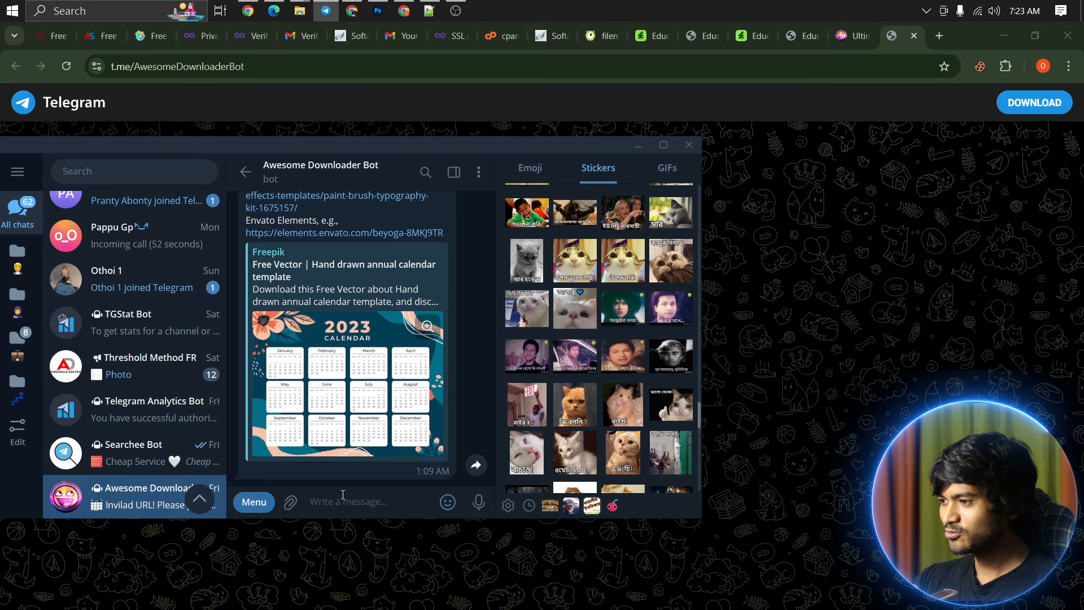
scroll(460, 404, up, 10)
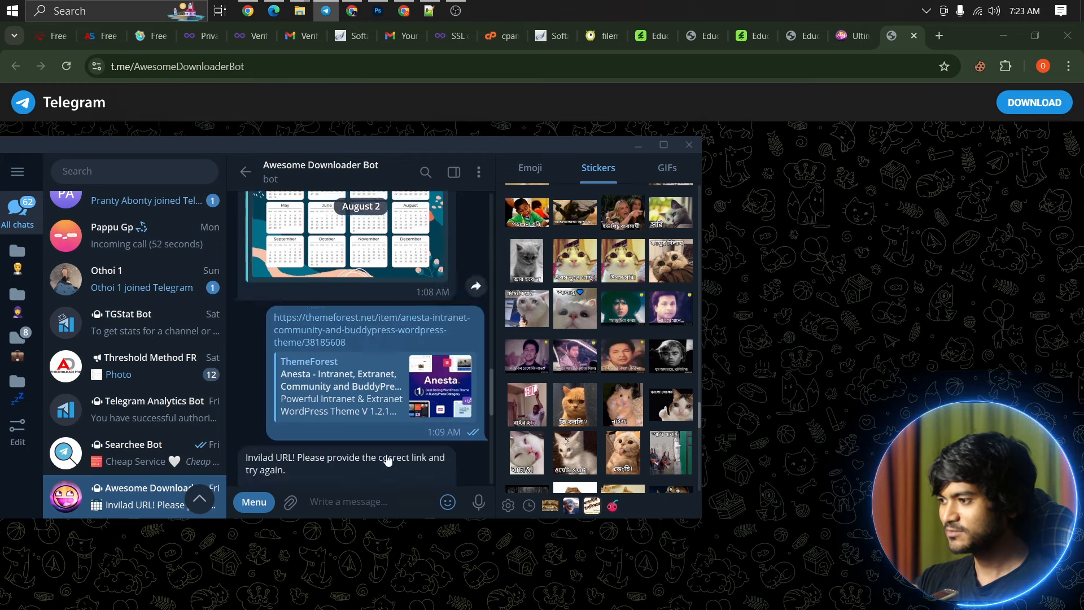
drag(489, 361, 507, 196)
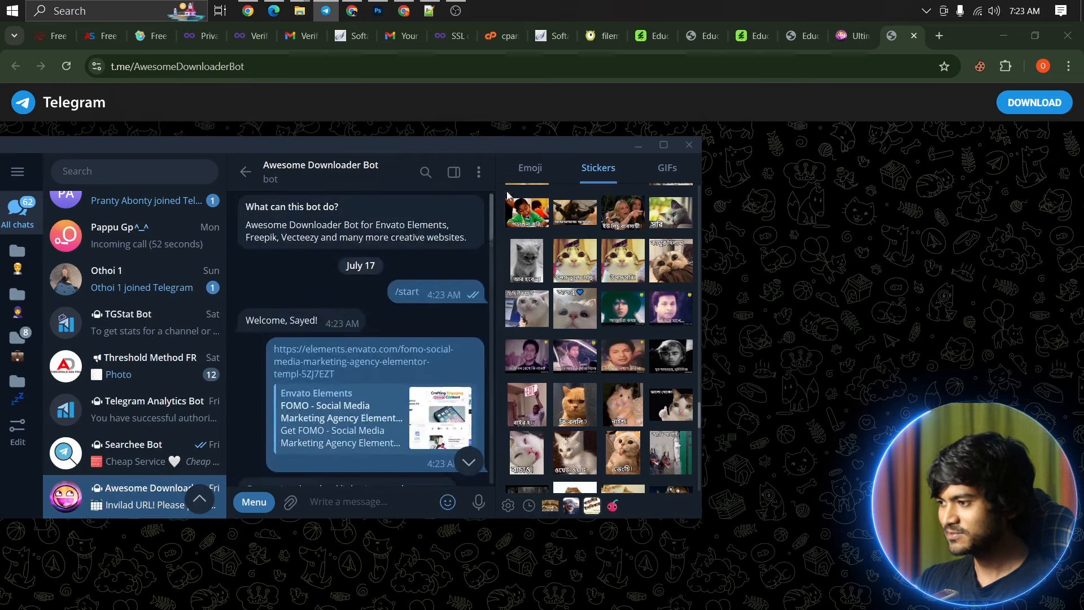
click(416, 294)
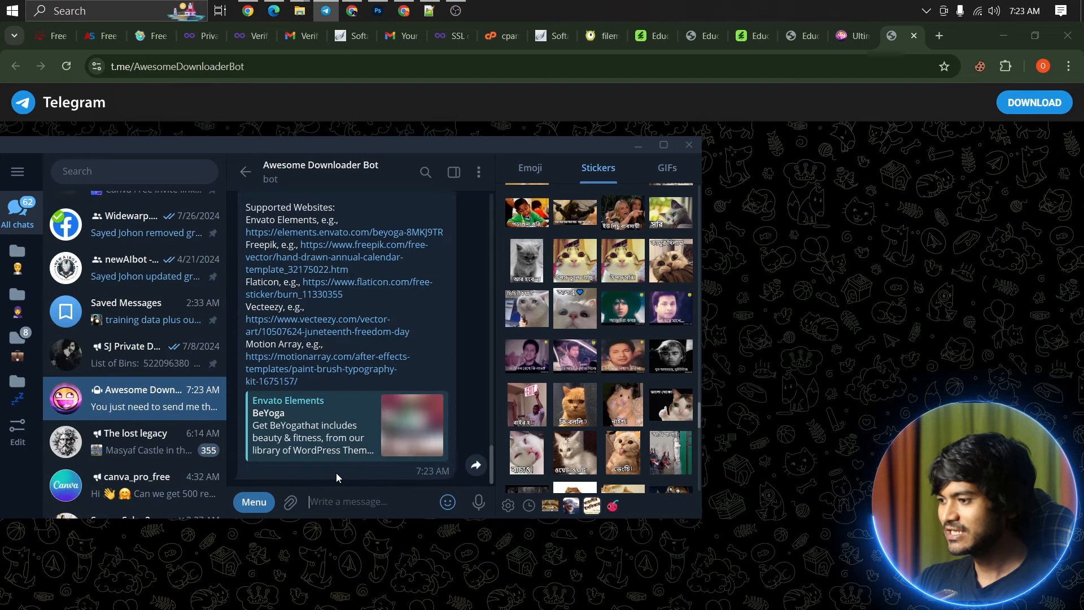
Send the pasted Educrat item link to the bot and open its returned yourl.cc download link
key(ctrl+v)
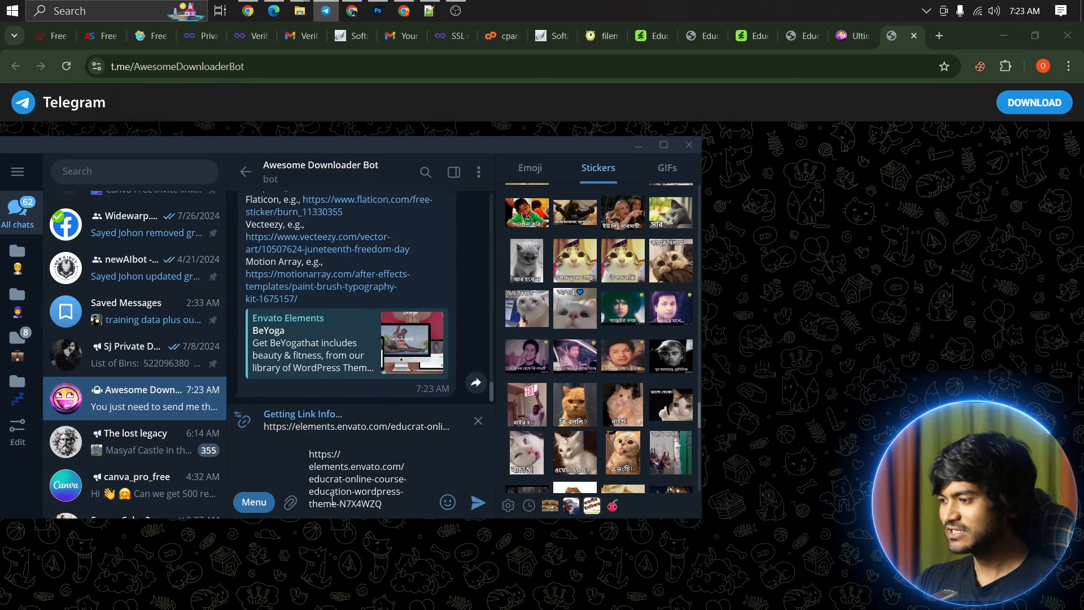
click(478, 503)
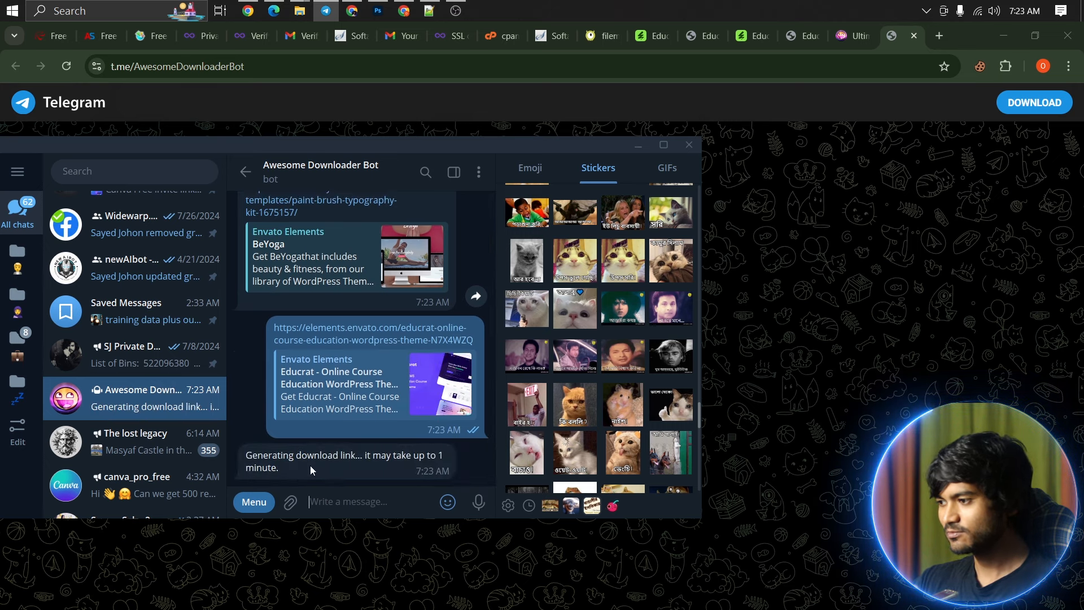
double_click(293, 469)
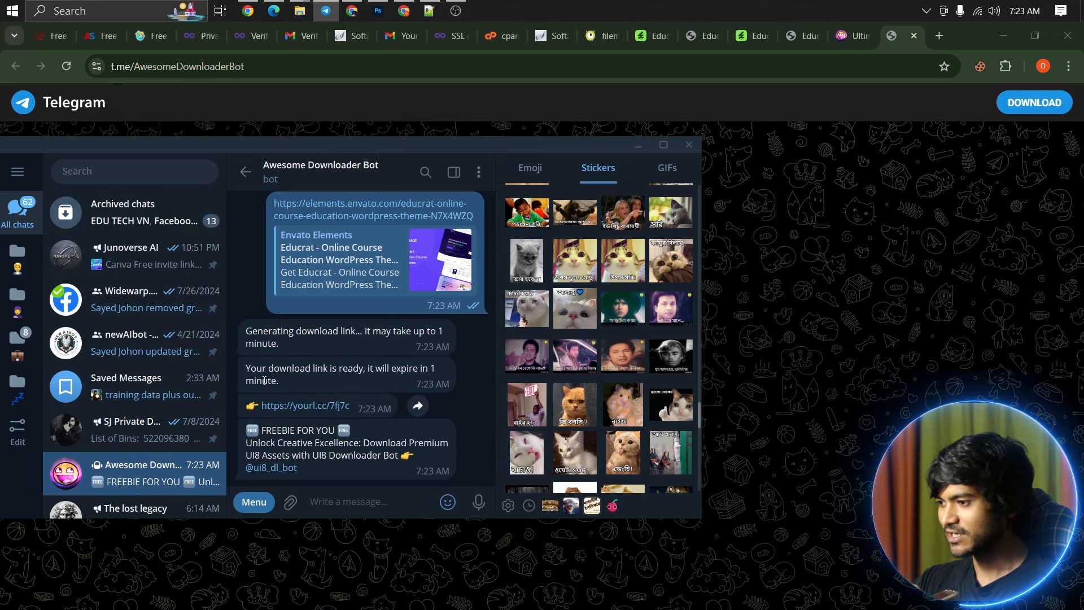
click(296, 407)
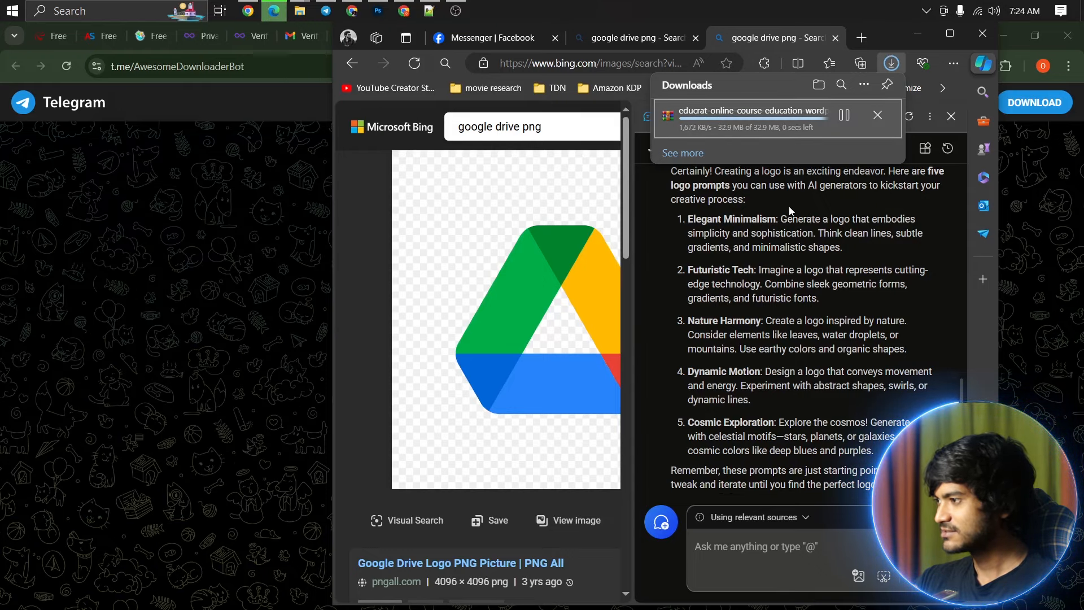
Extract the downloaded educrat zip into its own folder, replacing all existing files
click(845, 117)
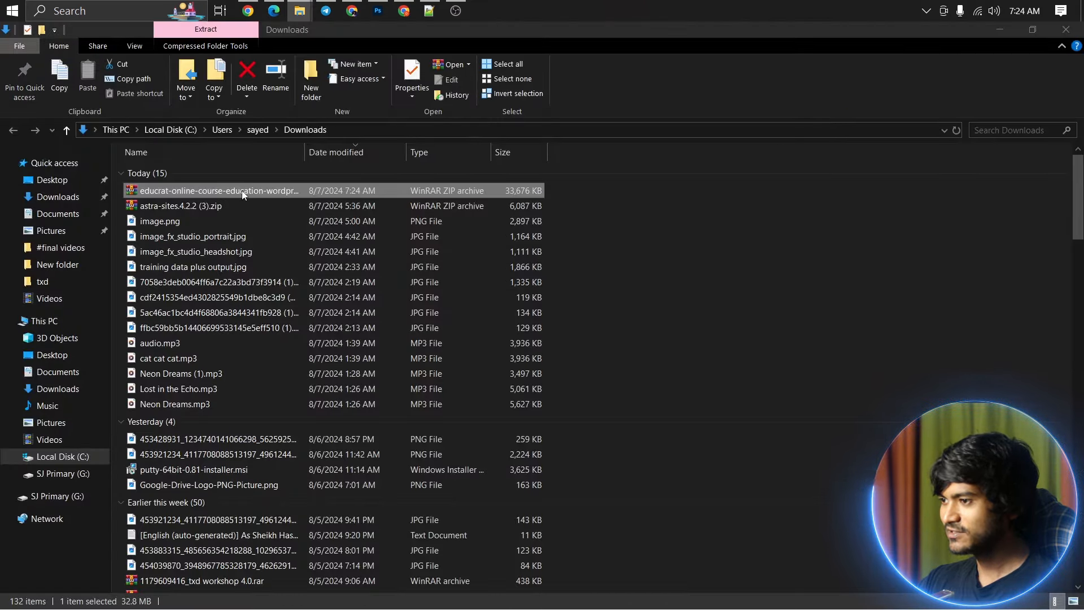
double_click(243, 195)
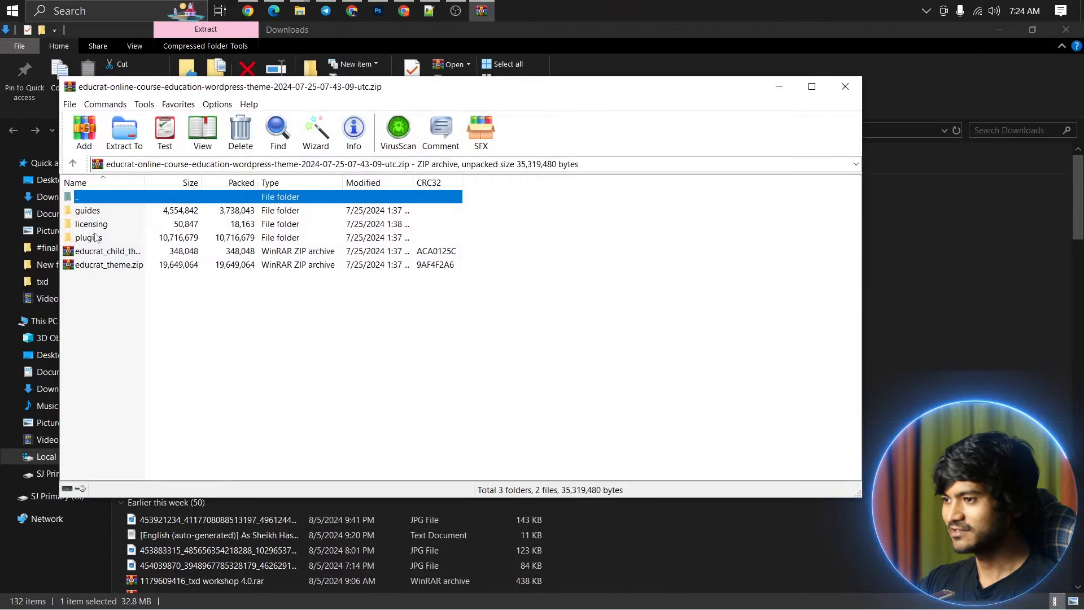
click(845, 86)
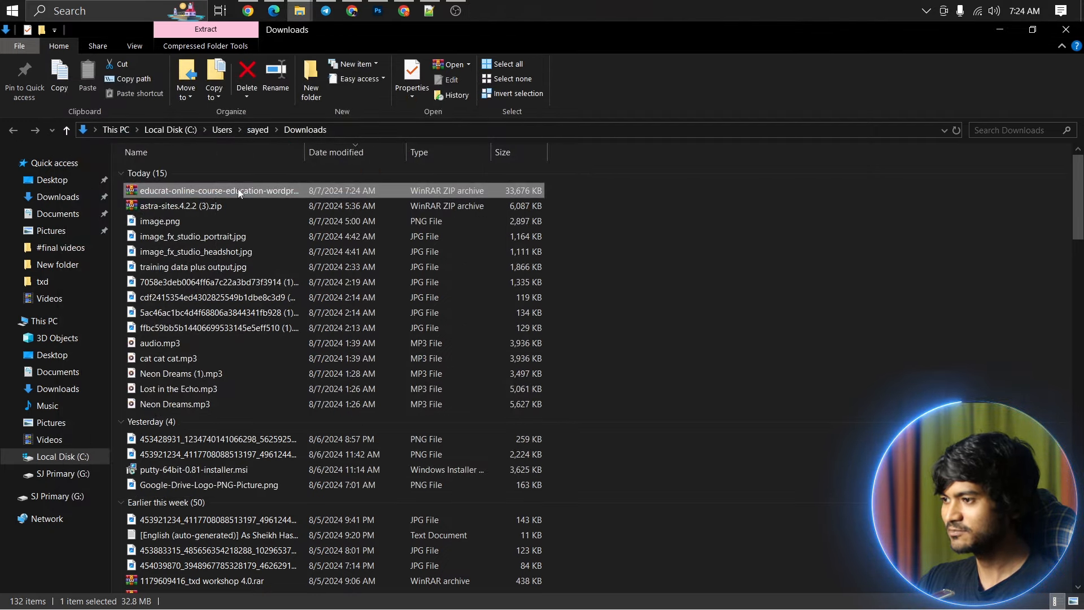
right_click(238, 189)
click(341, 296)
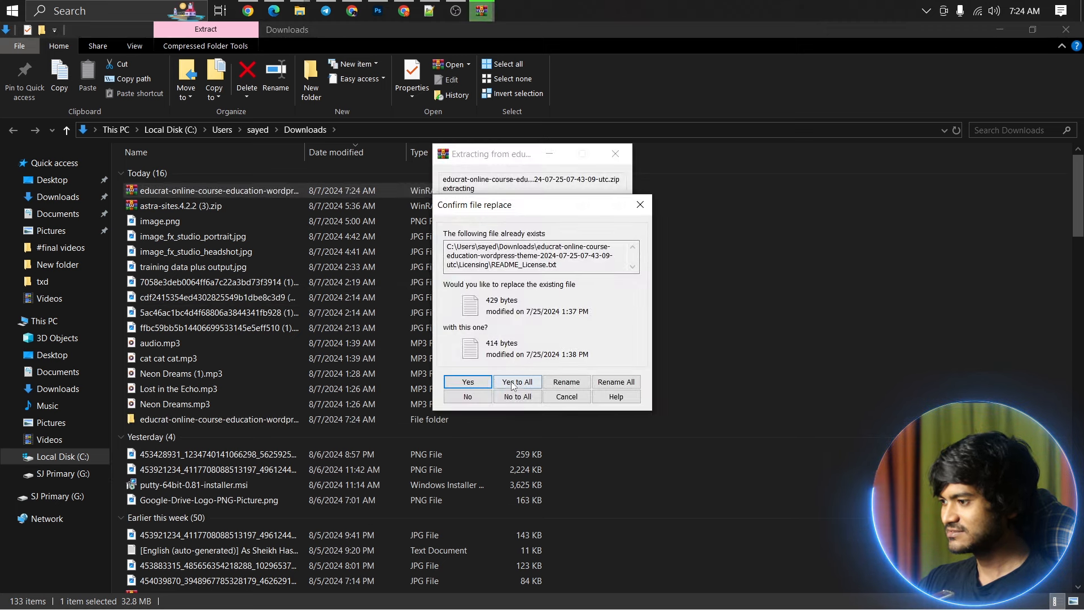
click(491, 383)
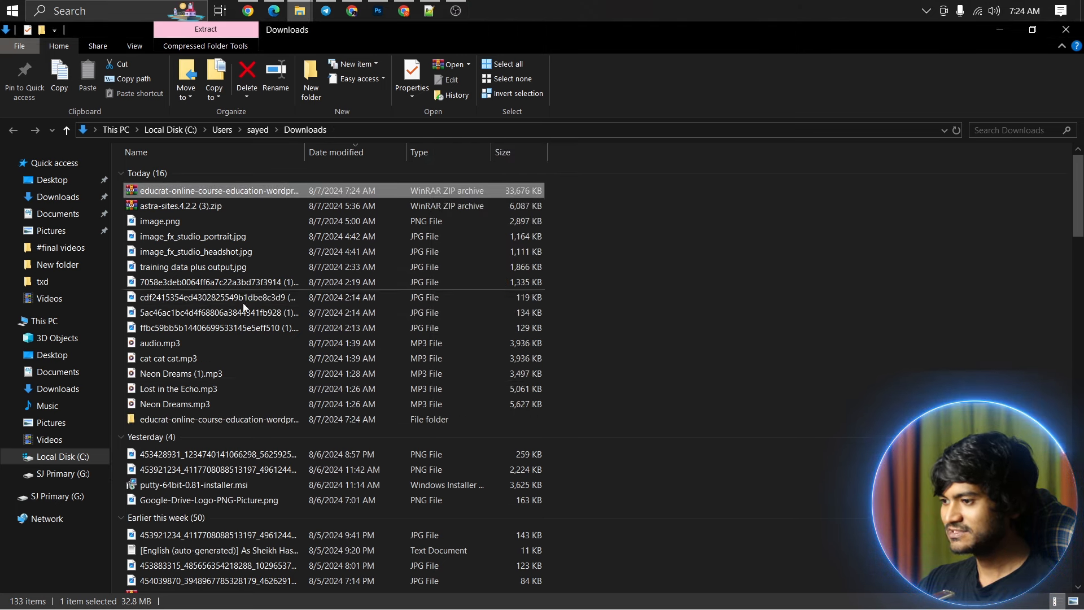
Open guides/index.html from the extracted educrat folder to view the theme documentation
double_click(228, 421)
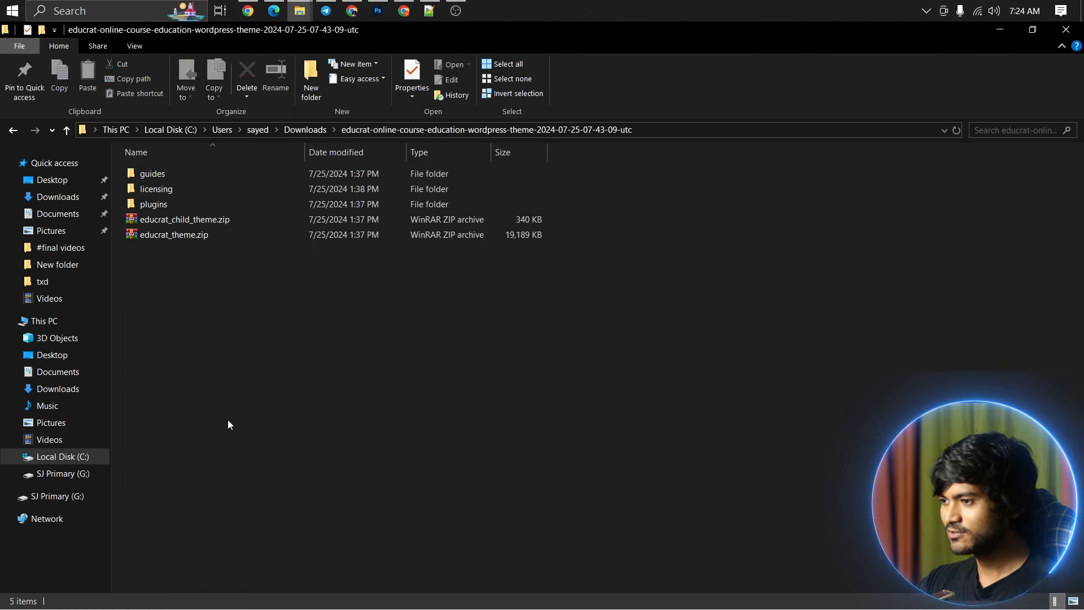
double_click(177, 179)
click(185, 191)
double_click(187, 190)
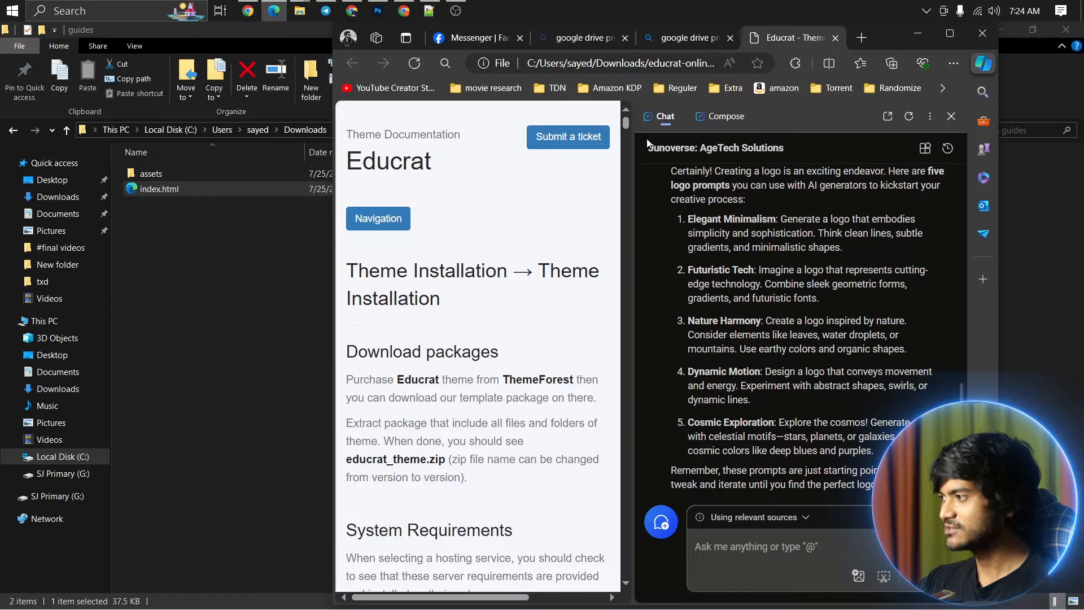
Maximize the Educrat documentation window in Edge and read through the installation guide
click(984, 55)
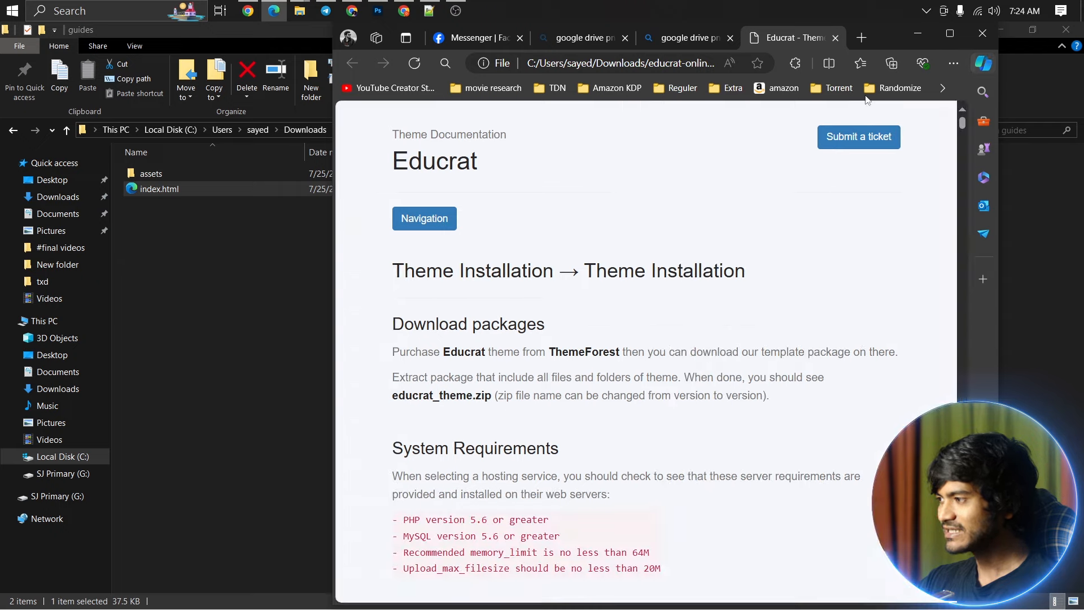
double_click(879, 36)
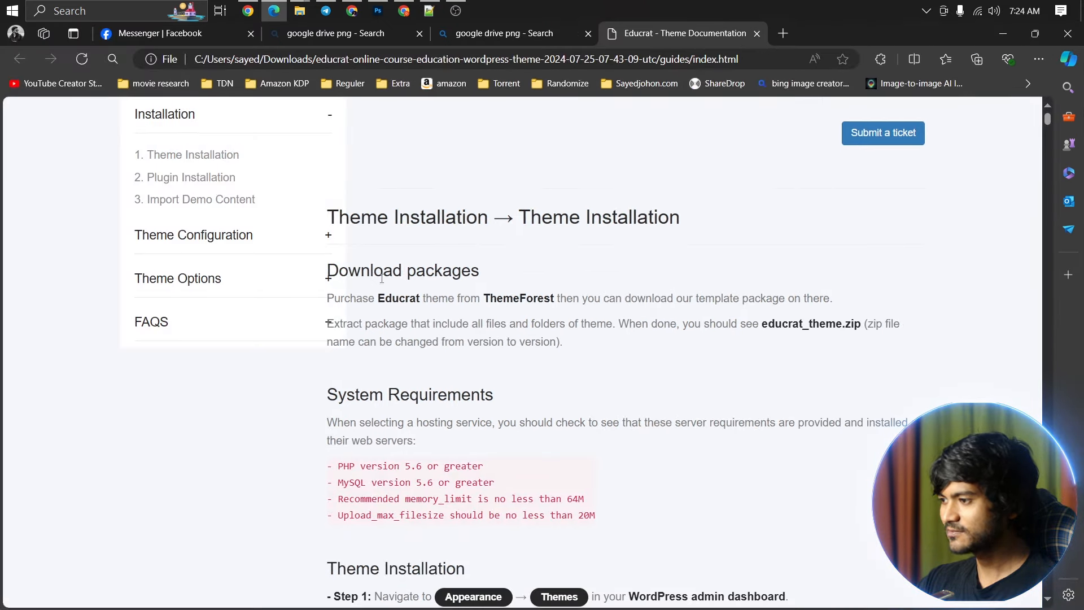
scroll(459, 309, down, 3)
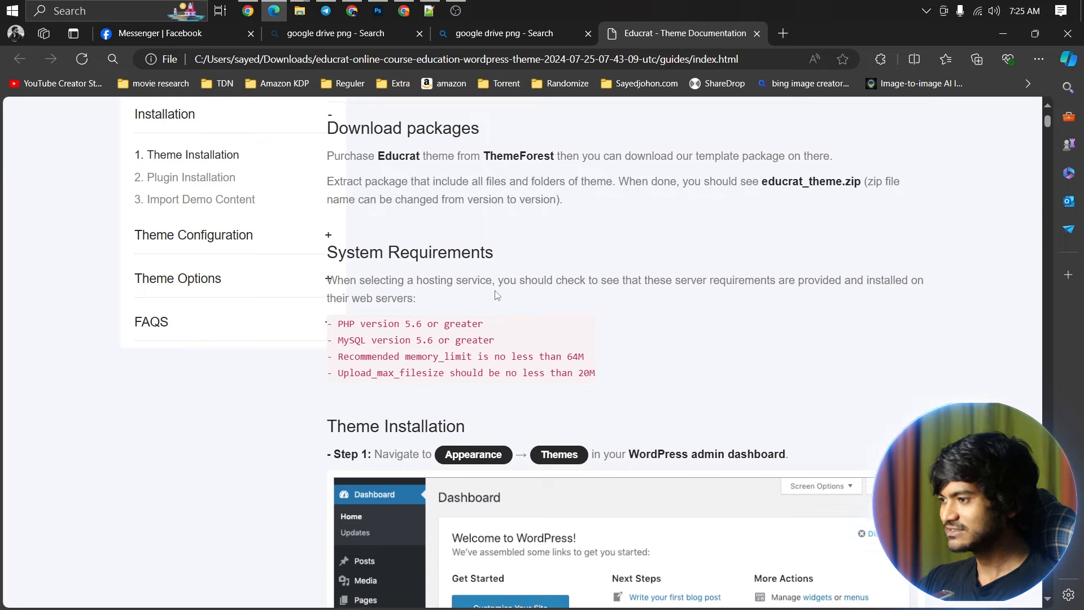
scroll(409, 331, down, 6)
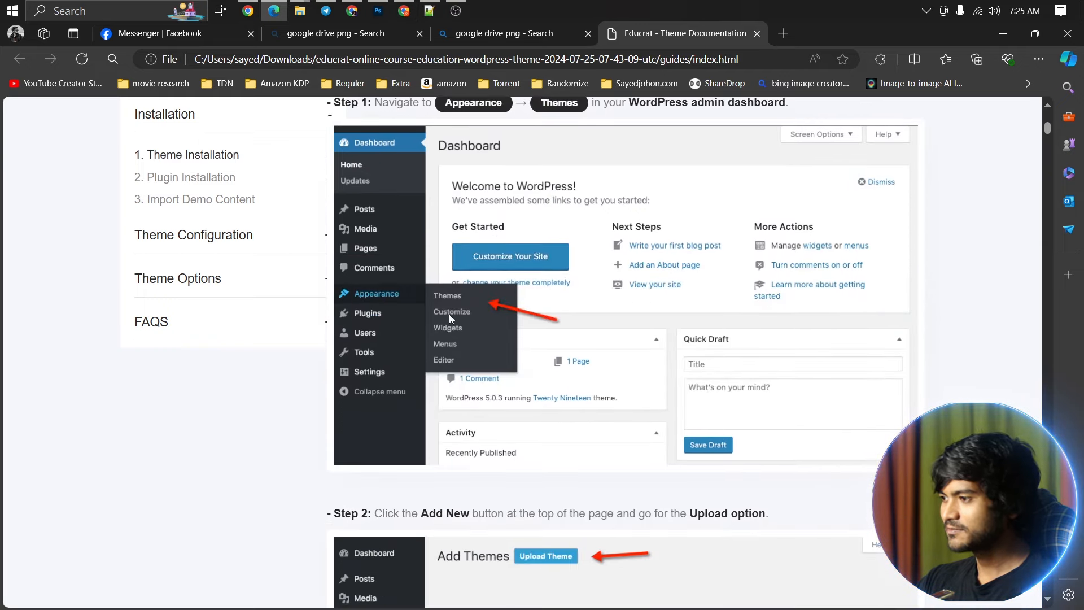
scroll(449, 314, down, 3)
scroll(576, 356, down, 5)
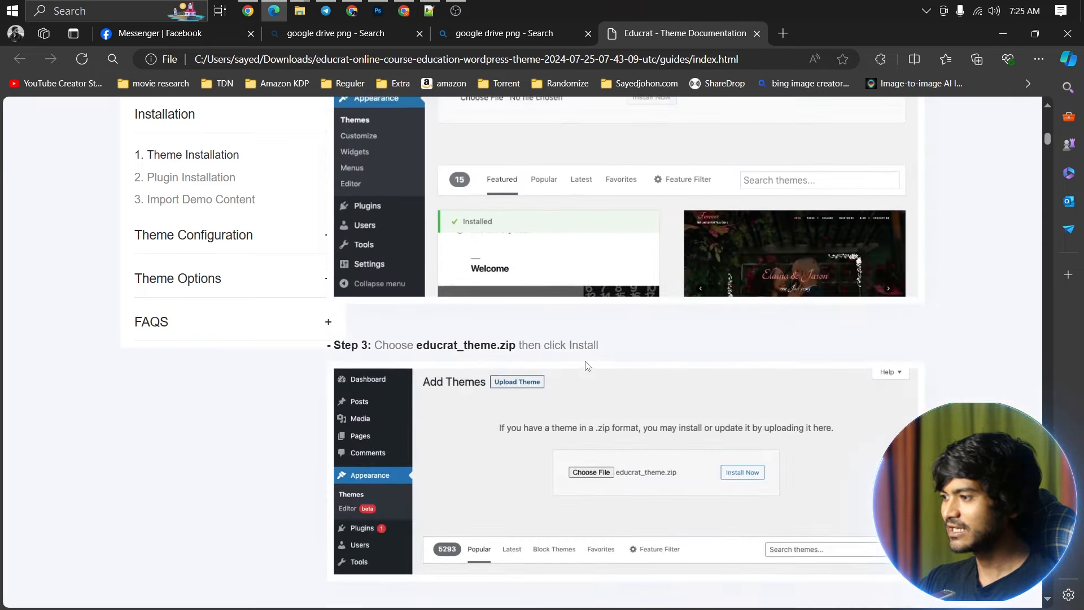
scroll(481, 300, up, 2)
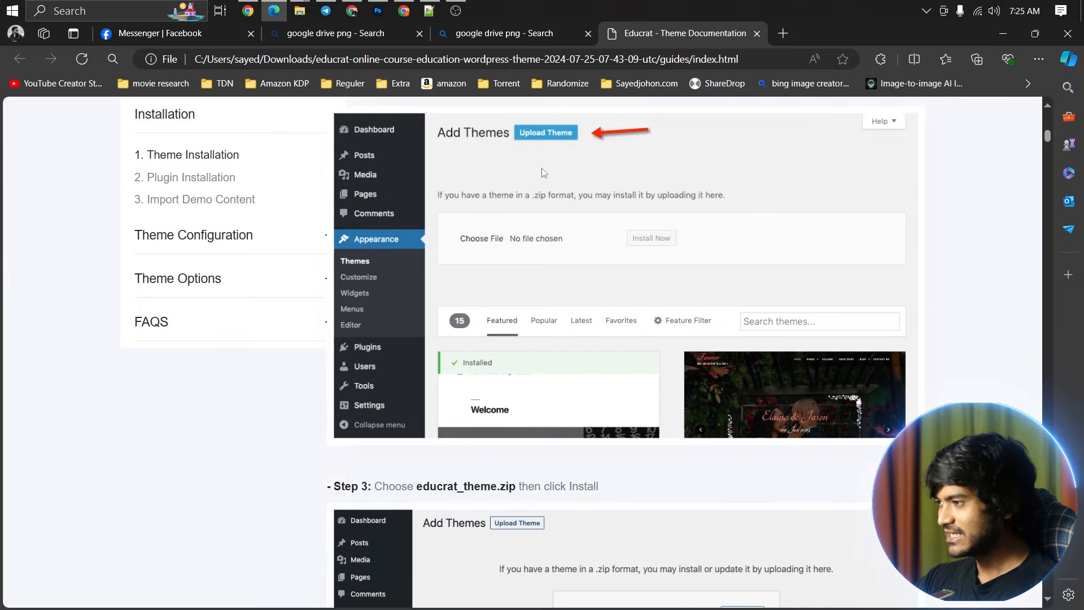
scroll(554, 273, down, 2)
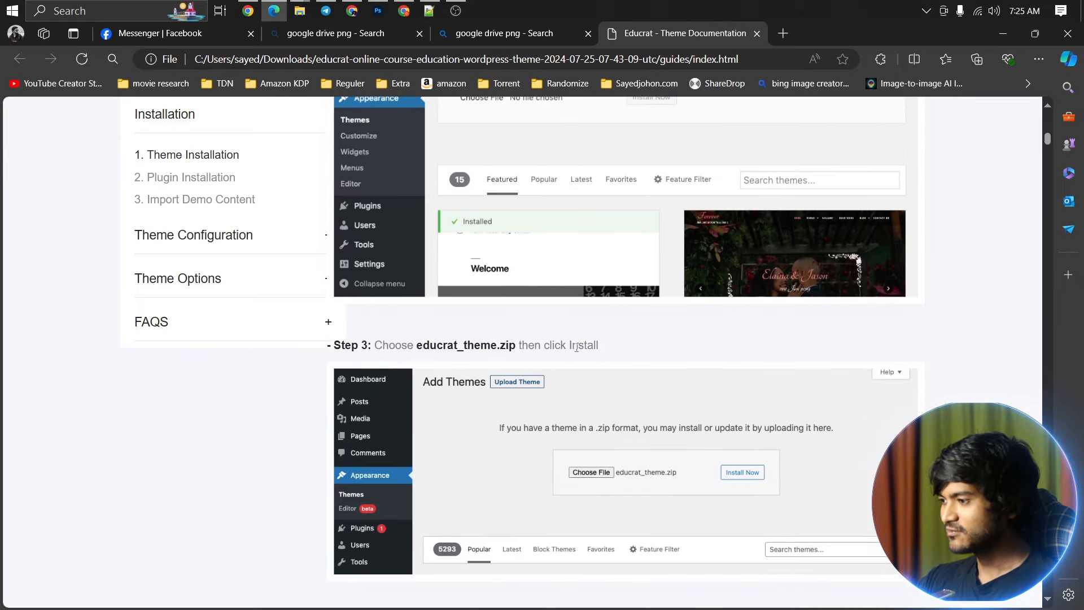
scroll(645, 480, down, 5)
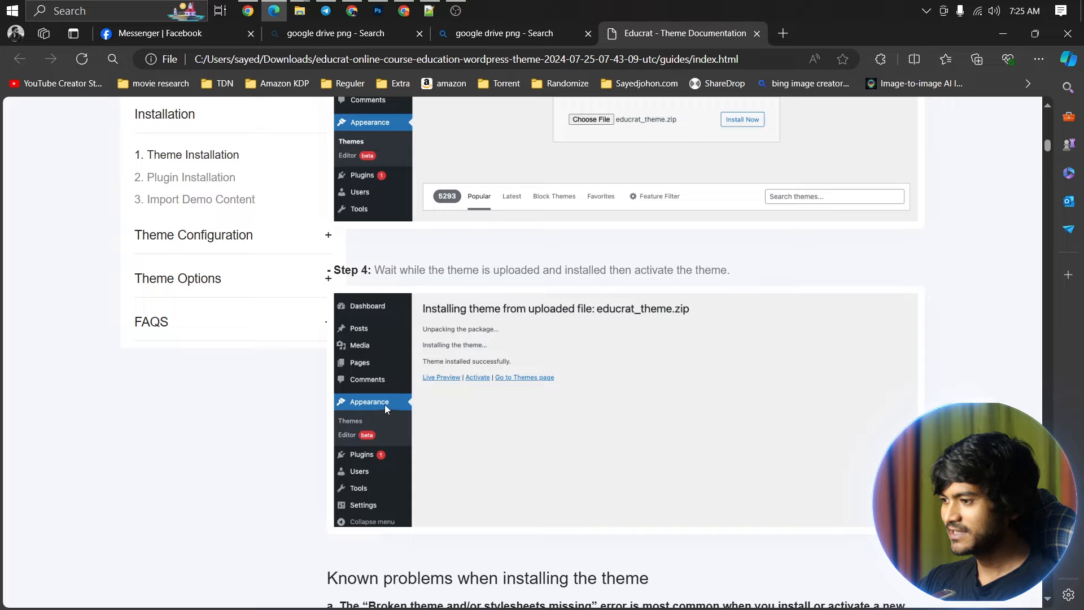
scroll(487, 396, down, 5)
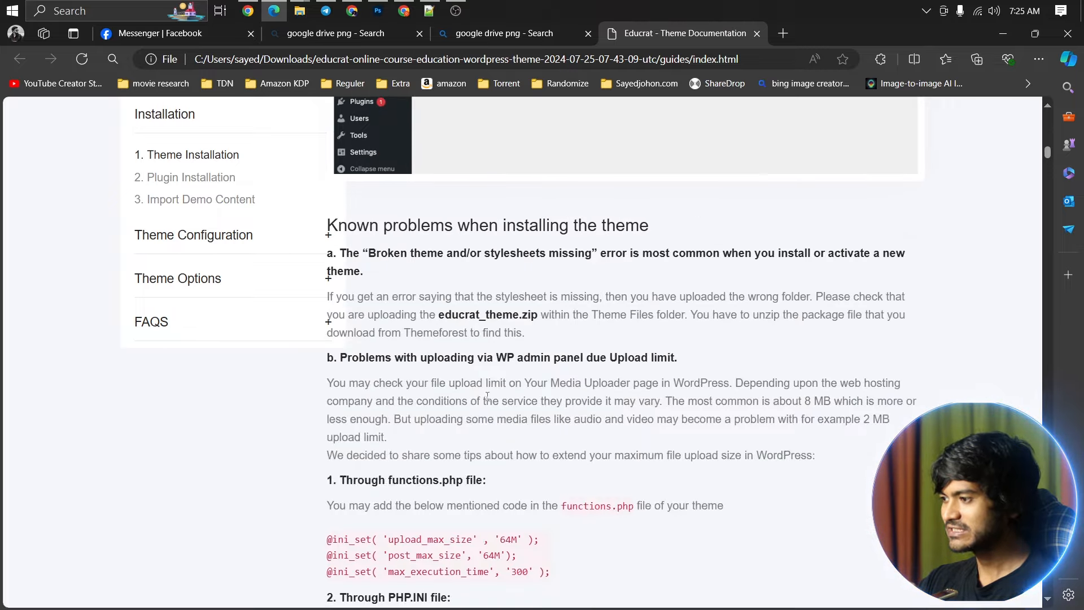
scroll(382, 374, down, 5)
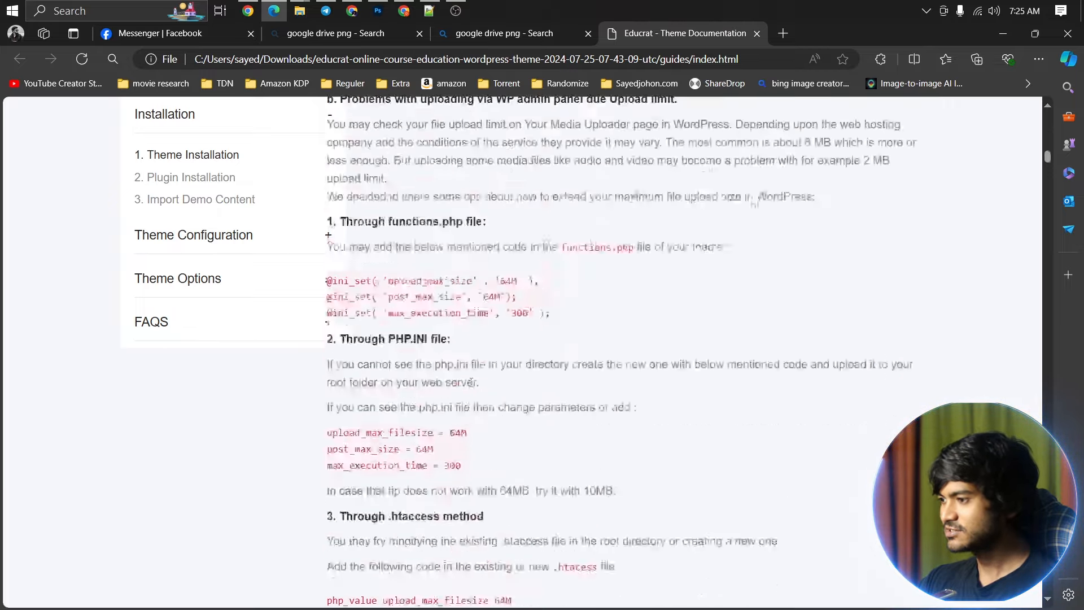
scroll(602, 268, up, 10)
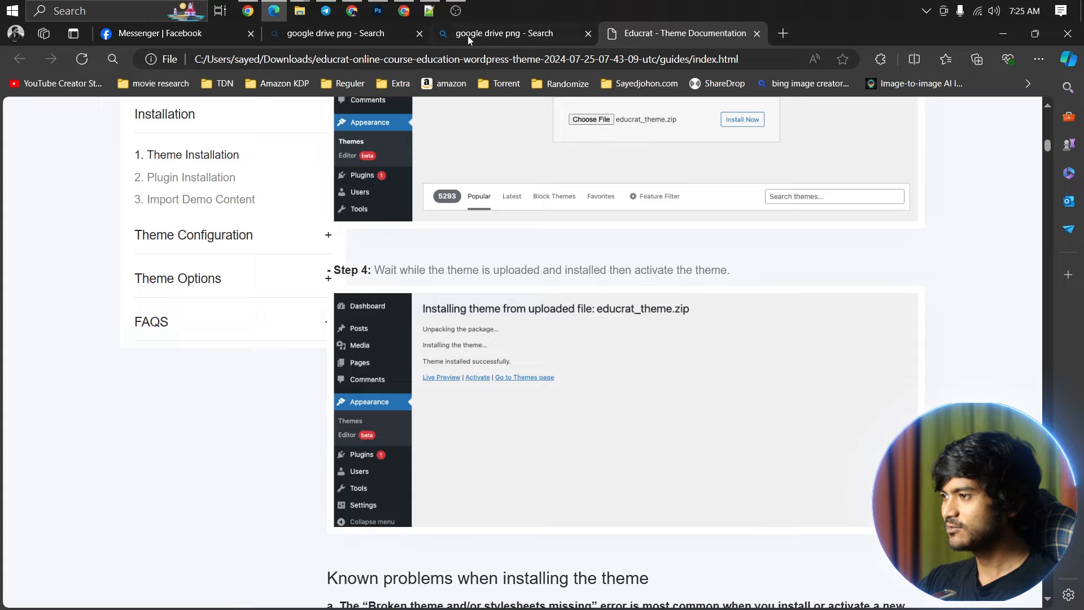
In Chrome, close the Telegram bot tab and return to the Softaculous removal confirmation
click(400, 11)
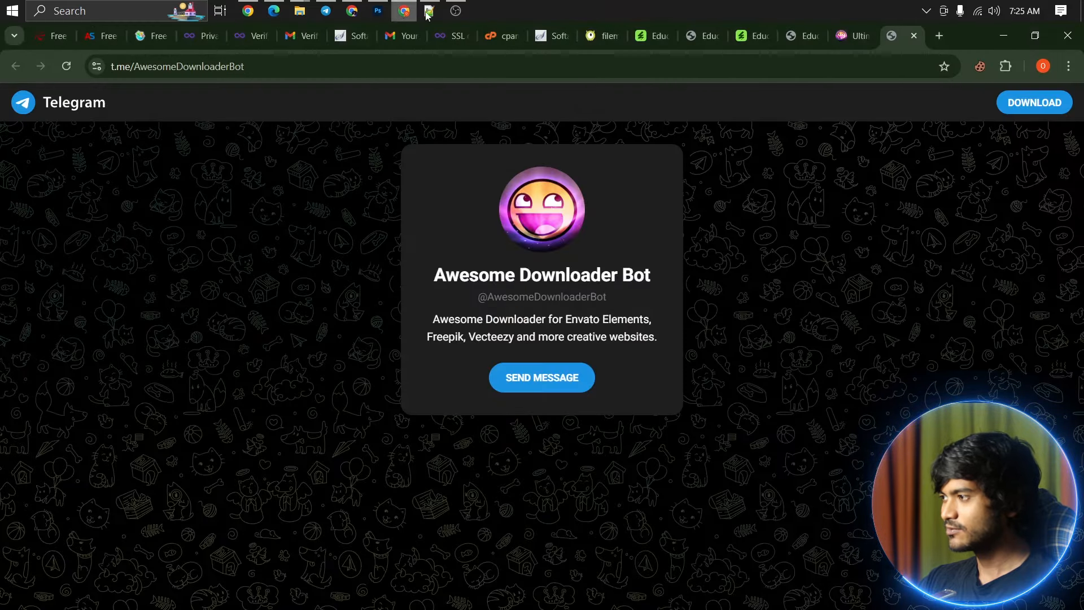
click(914, 35)
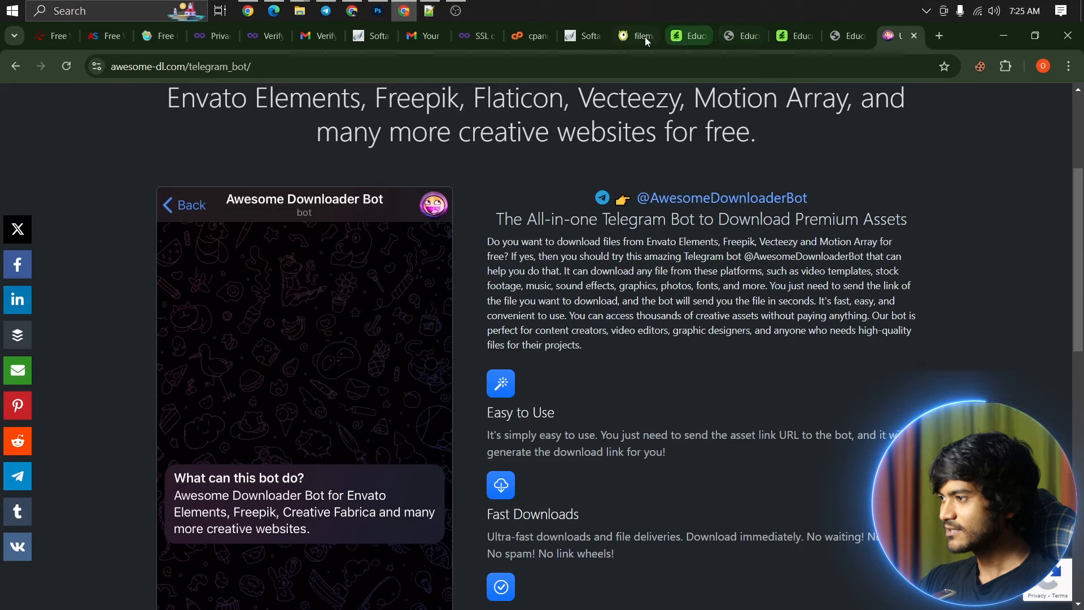
click(585, 36)
drag(558, 185, 693, 188)
click(693, 188)
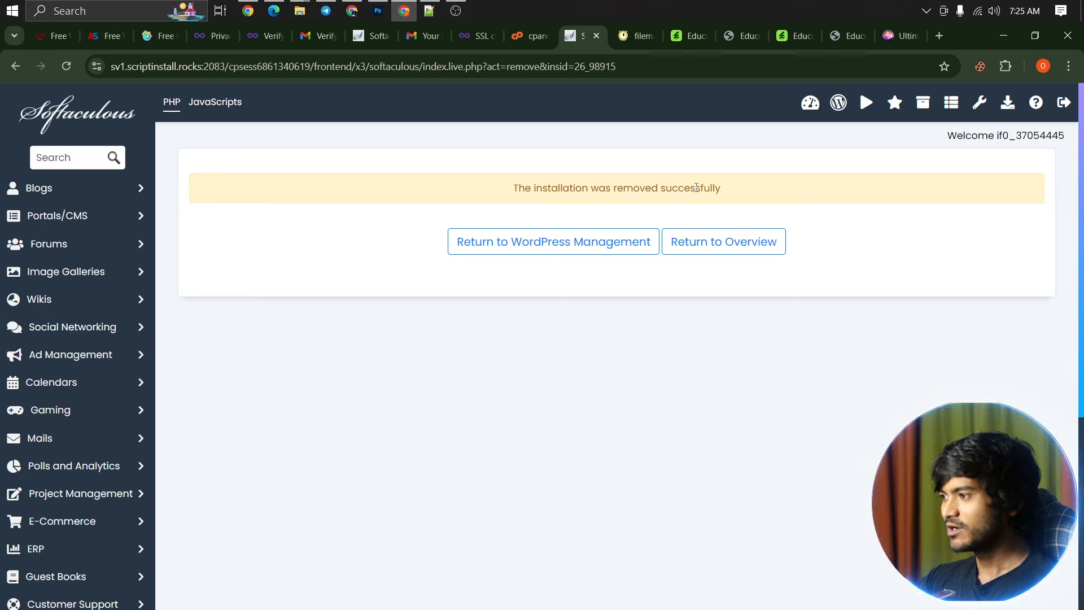
Return to the Softaculous WordPress overview and open the Install form
click(714, 248)
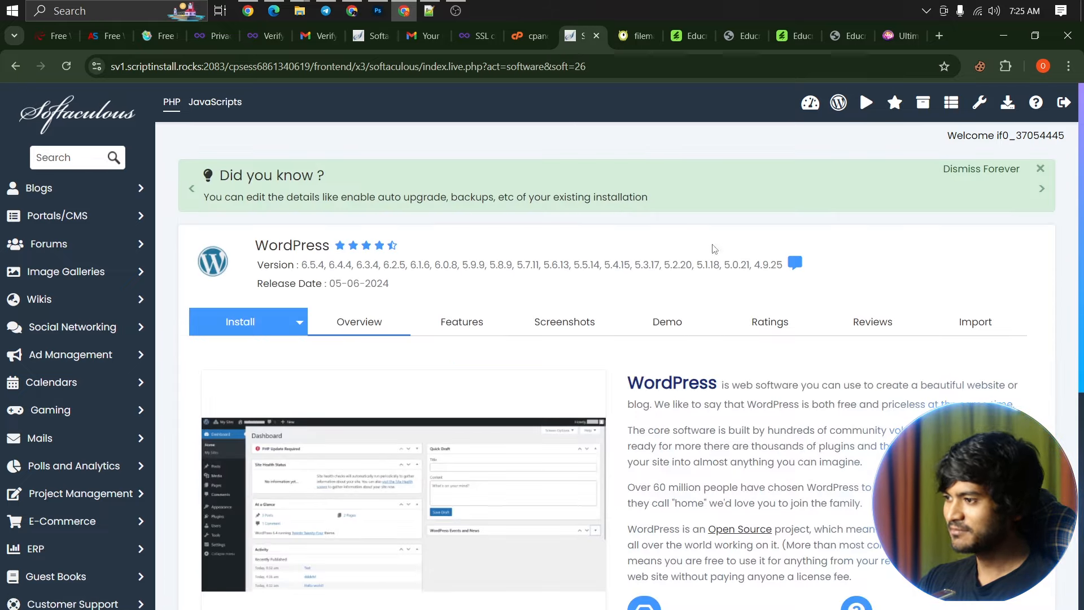
scroll(319, 322, down, 15)
scroll(333, 339, up, 15)
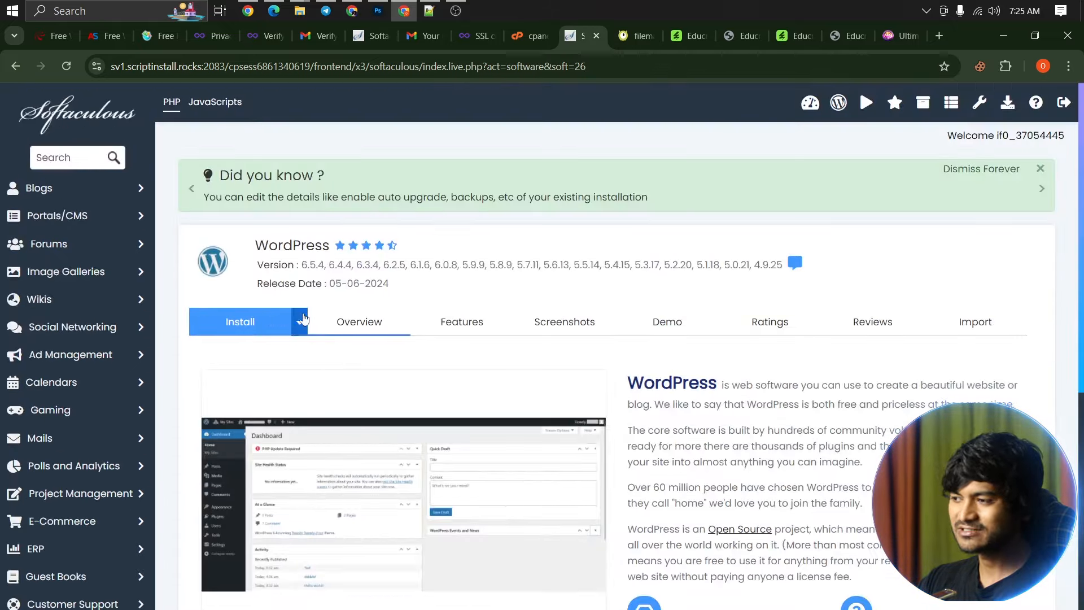
click(255, 328)
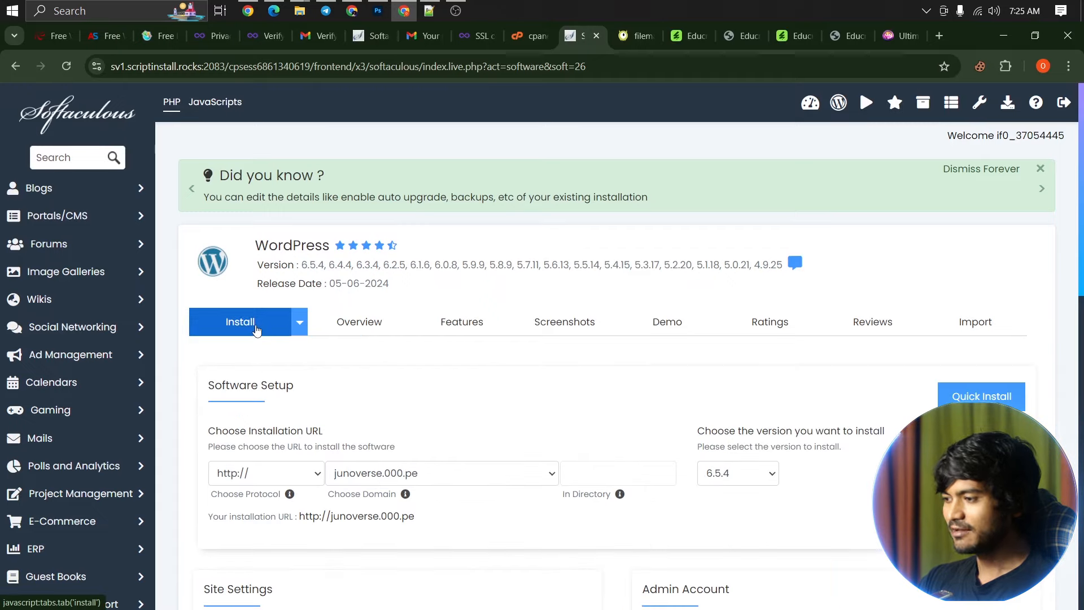
scroll(271, 334, down, 4)
click(288, 264)
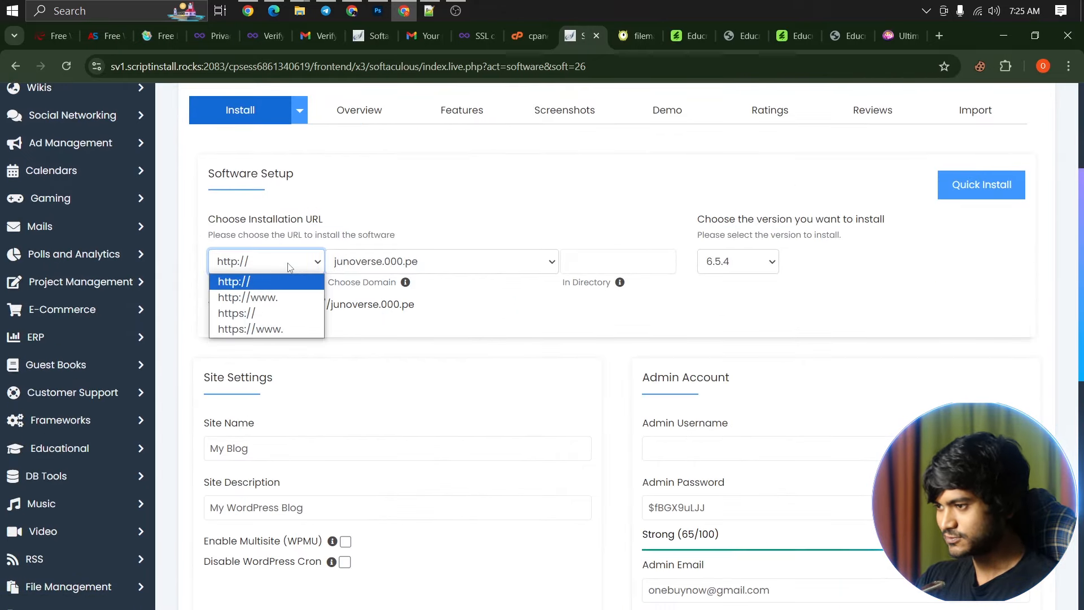
click(289, 267)
scroll(333, 428, down, 2)
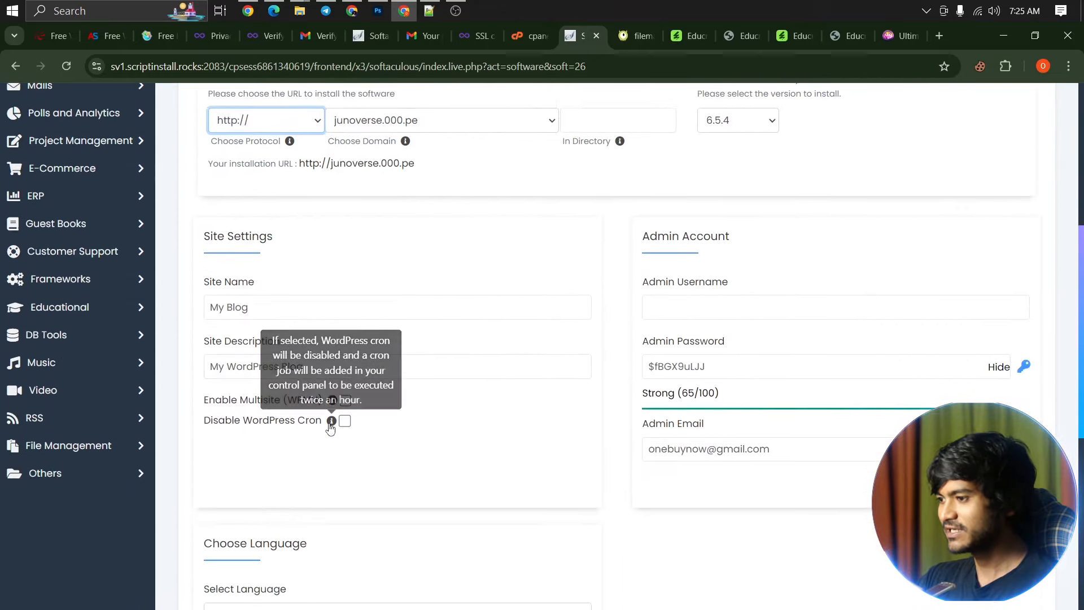
click(293, 309)
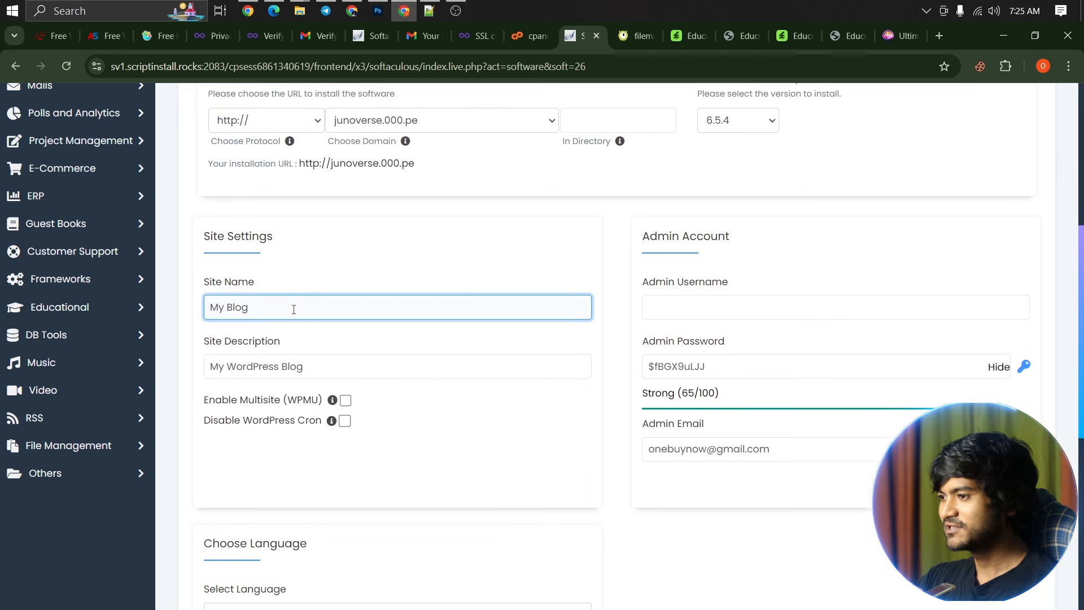
key(ctrl+a)
text(Ju)
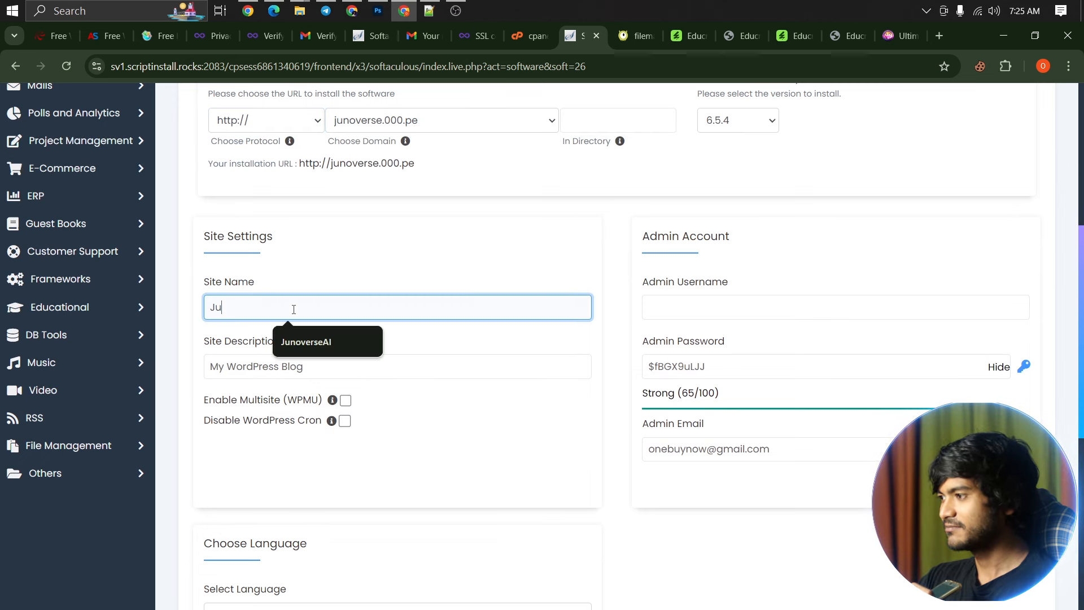
text(noverse)
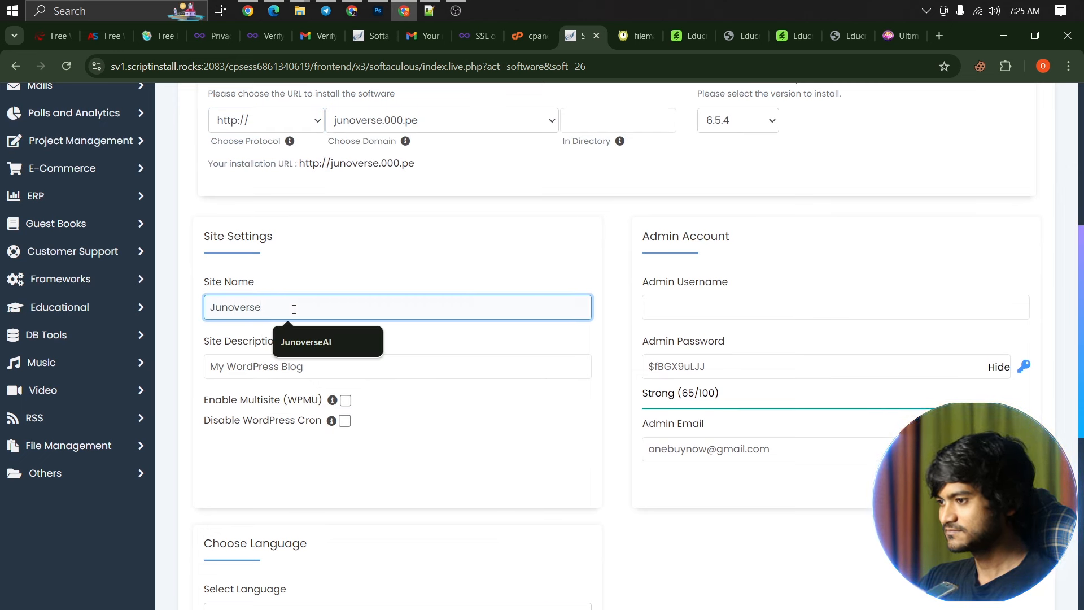
text(AI)
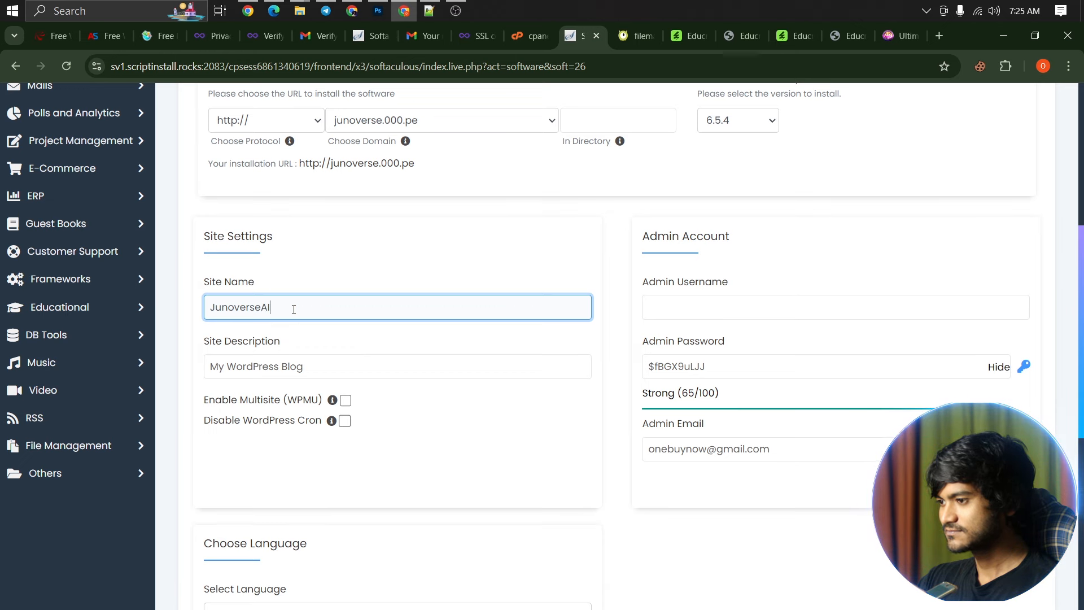
click(331, 368)
key(ctrl+a)
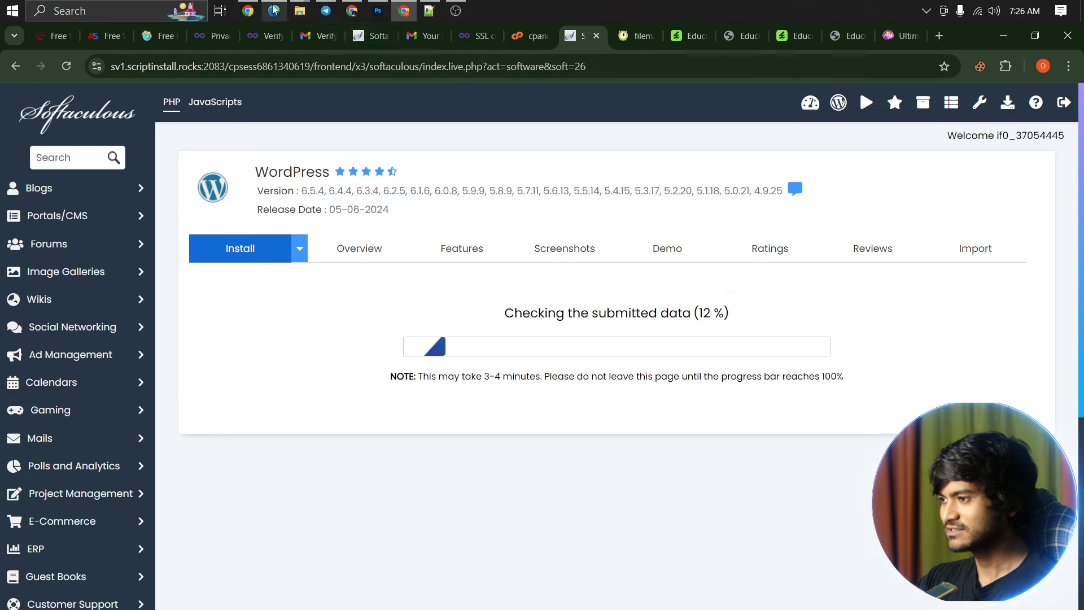
key(alt+Tab)
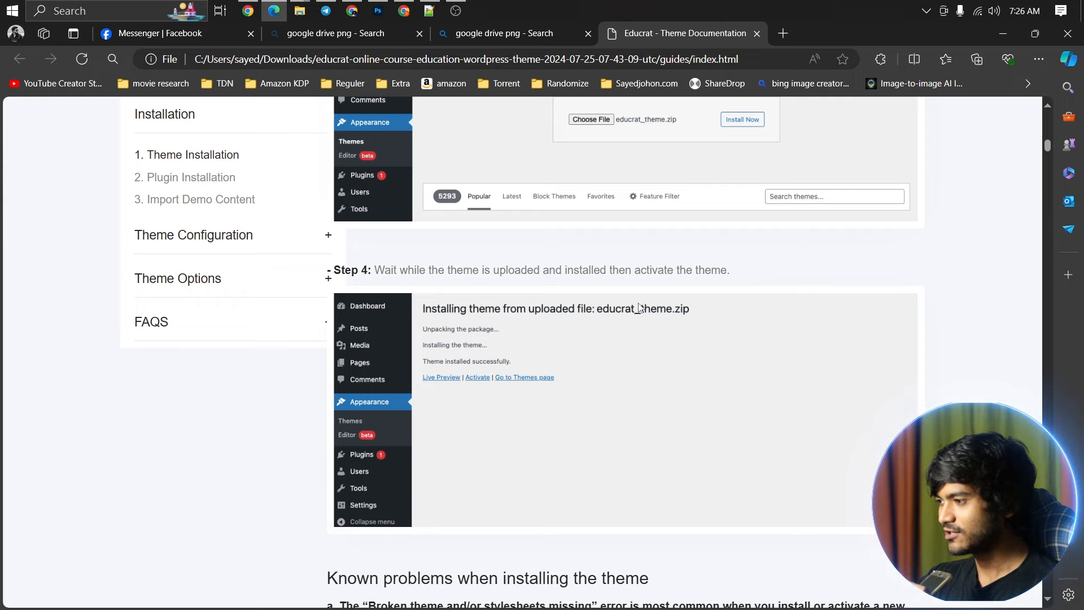
Read the docs' Known problems section on the broken theme error and educrat_theme.zip
scroll(640, 304, down, 5)
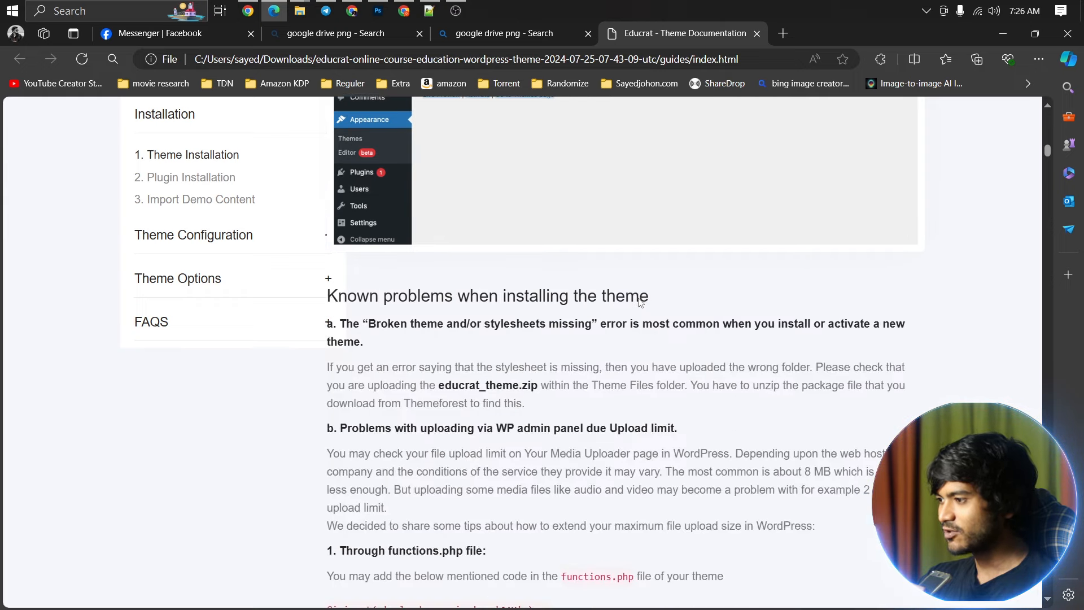
drag(417, 293, 569, 296)
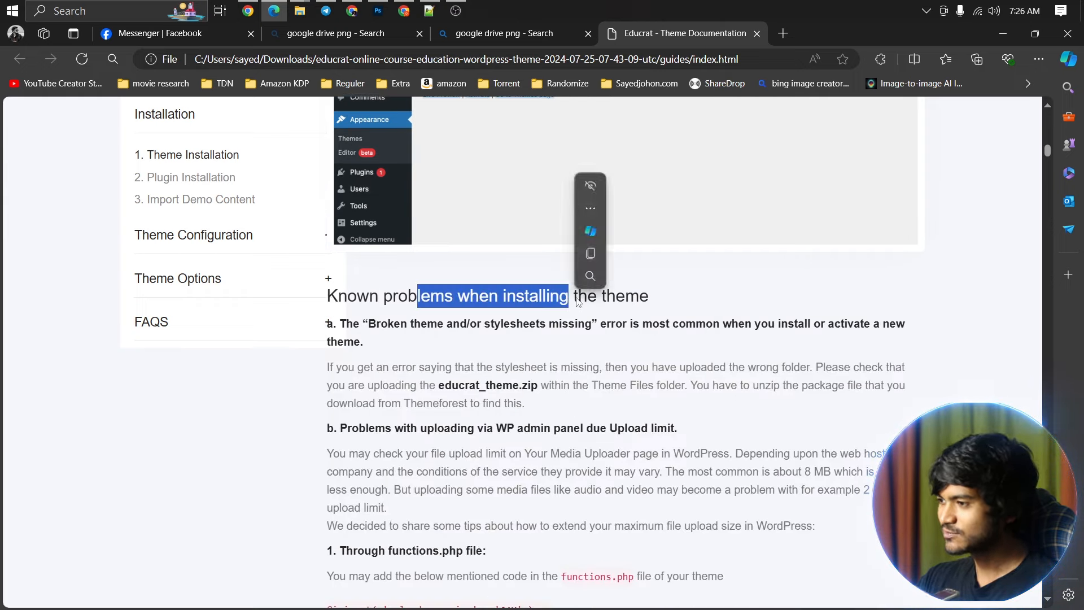
drag(447, 327, 805, 323)
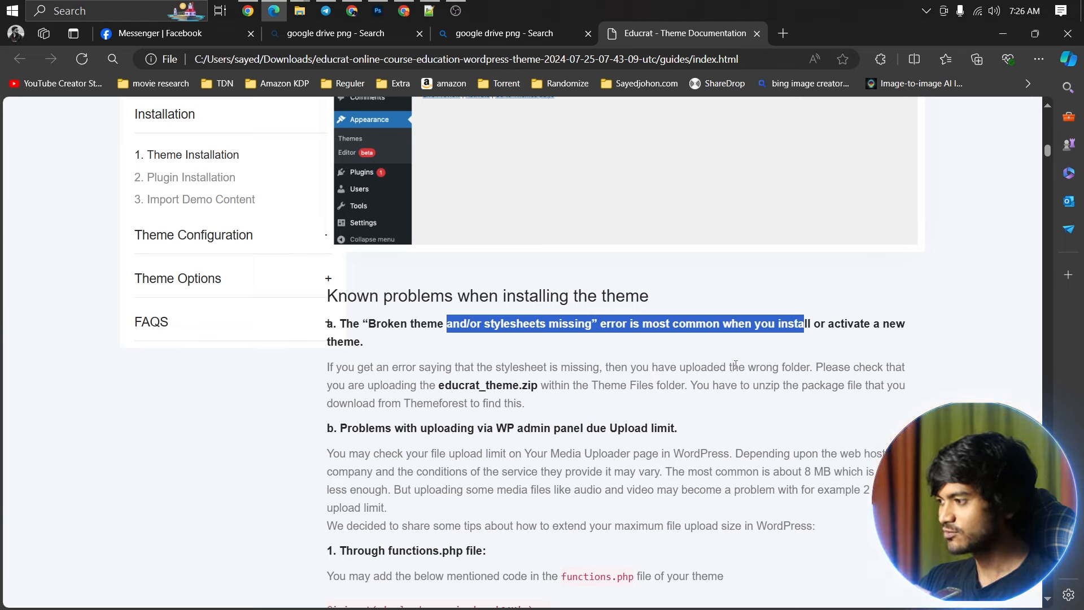
drag(445, 387, 551, 387)
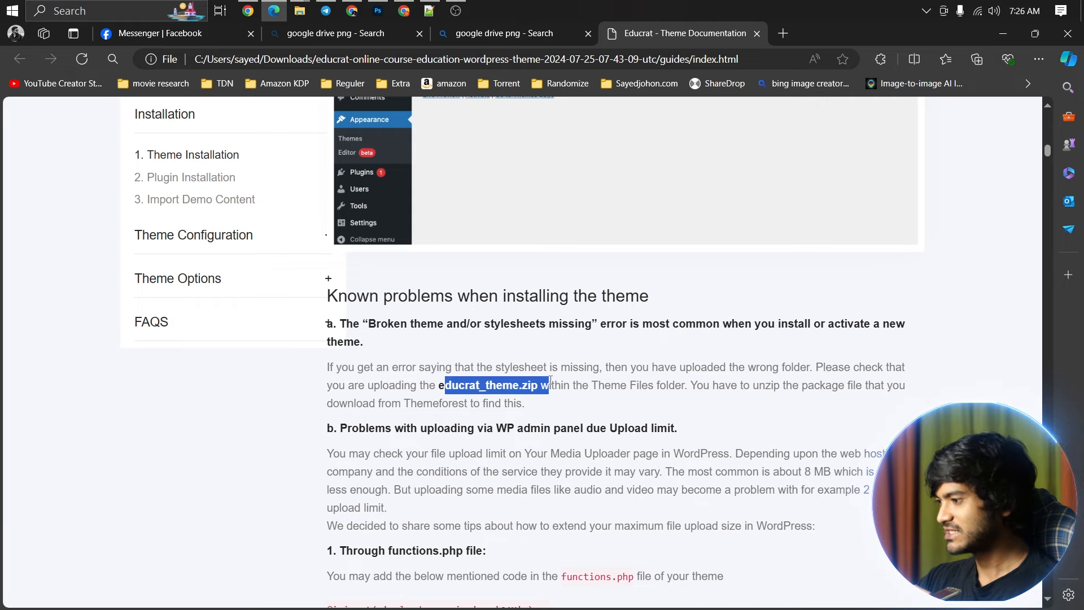
click(629, 383)
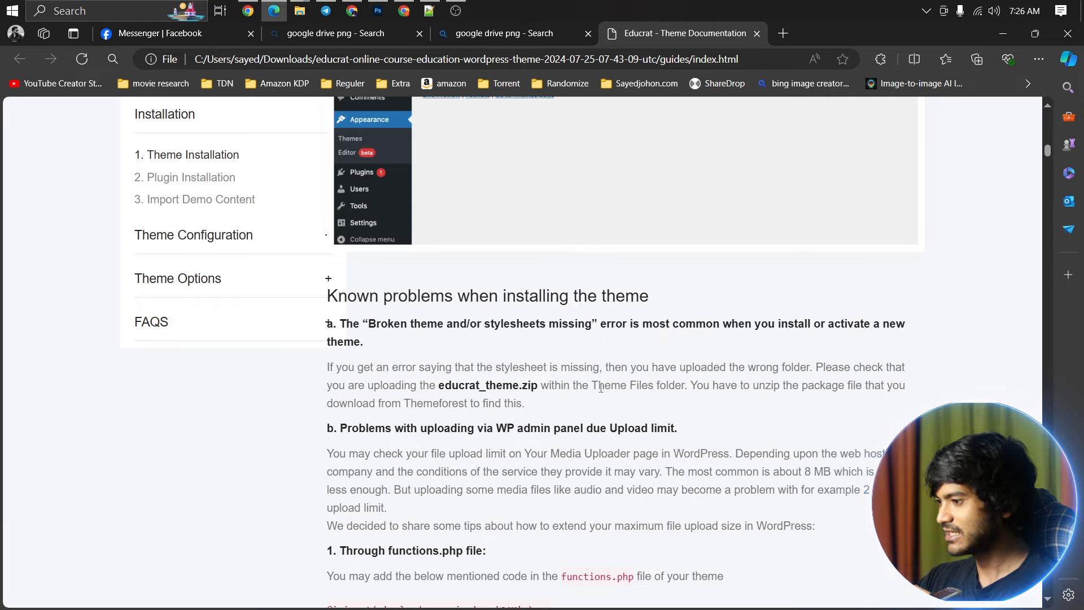
Scroll through the Educrat docs' installation, plugin and demo-import sections
scroll(619, 389, down, 2)
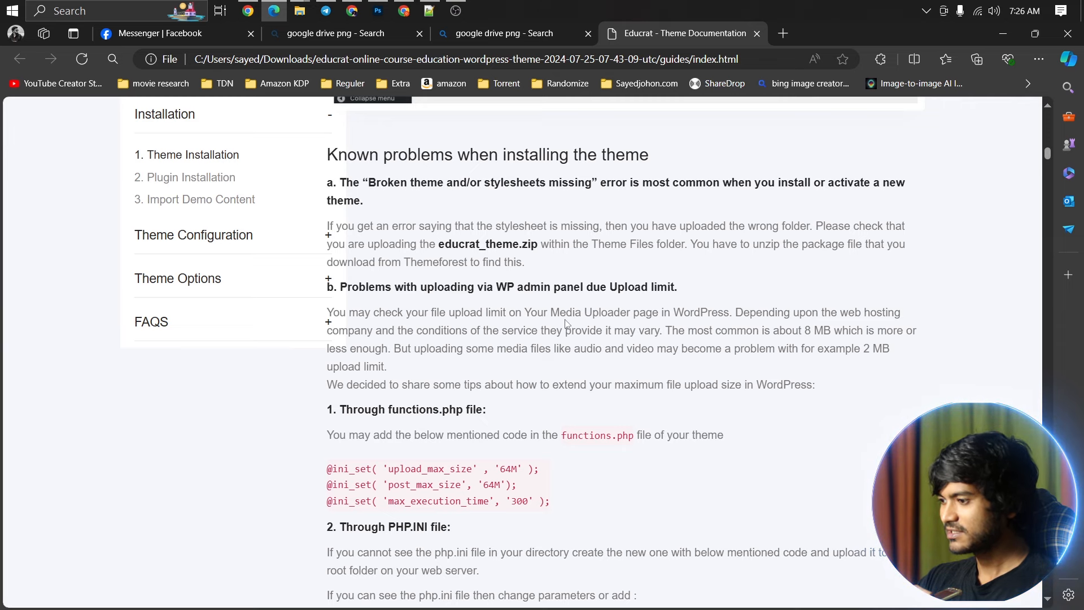
scroll(529, 342, down, 1)
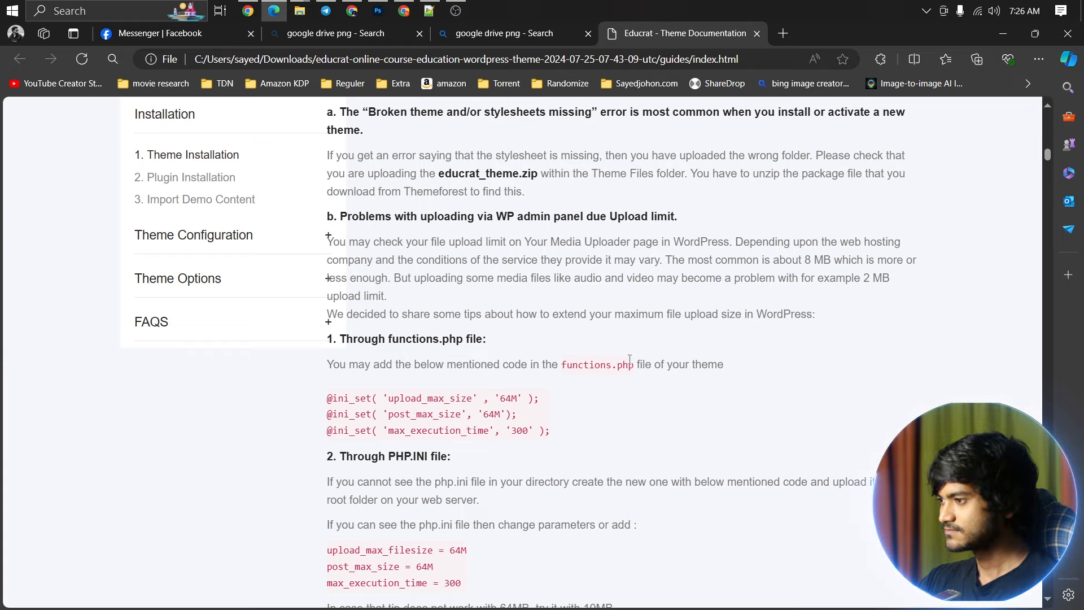
scroll(631, 361, down, 3)
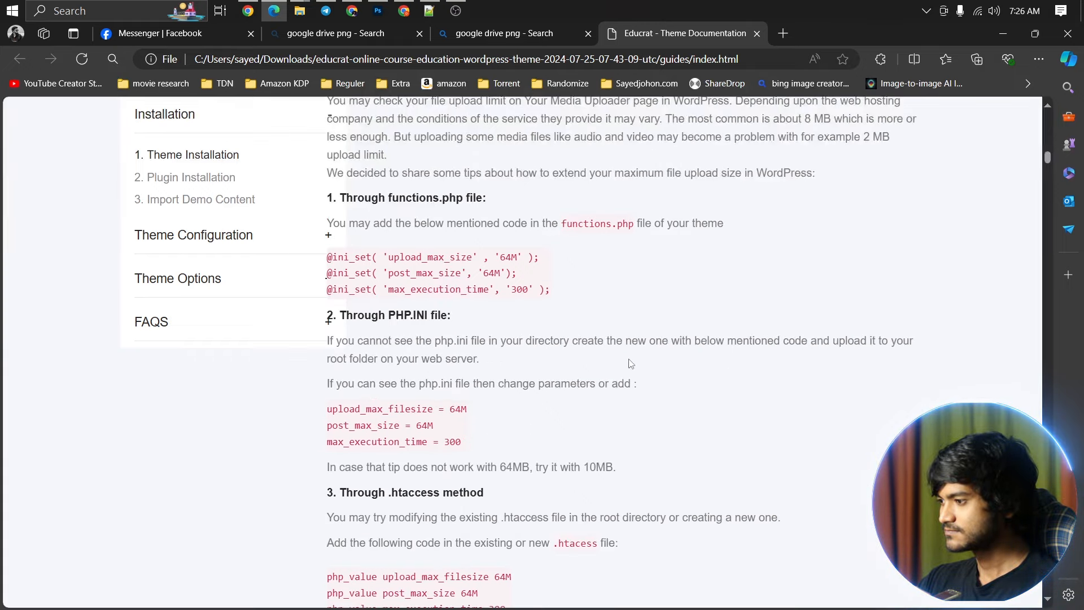
scroll(630, 362, down, 5)
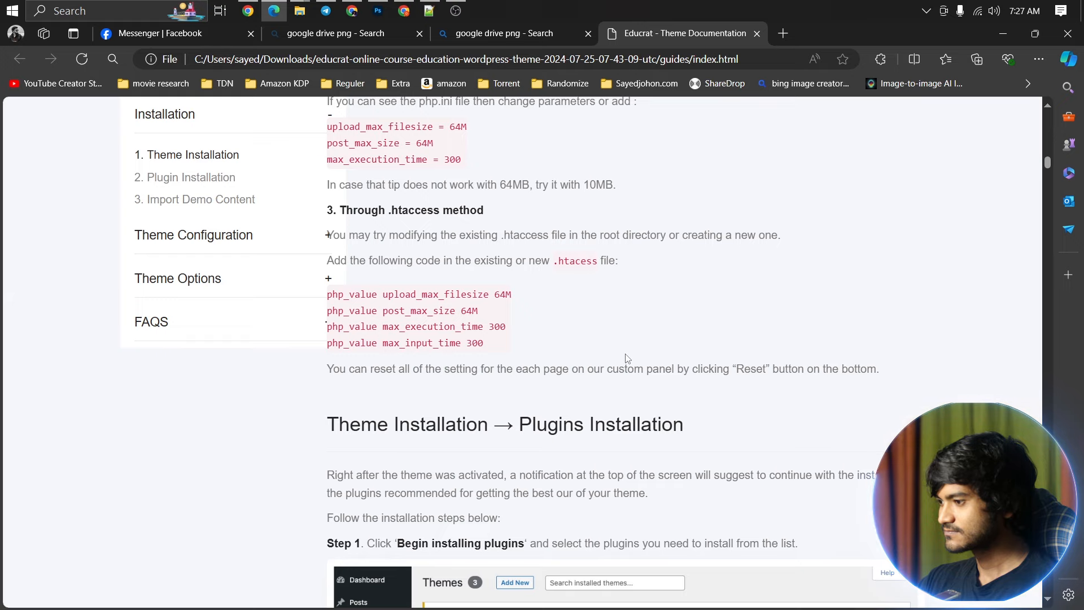
scroll(628, 358, down, 3)
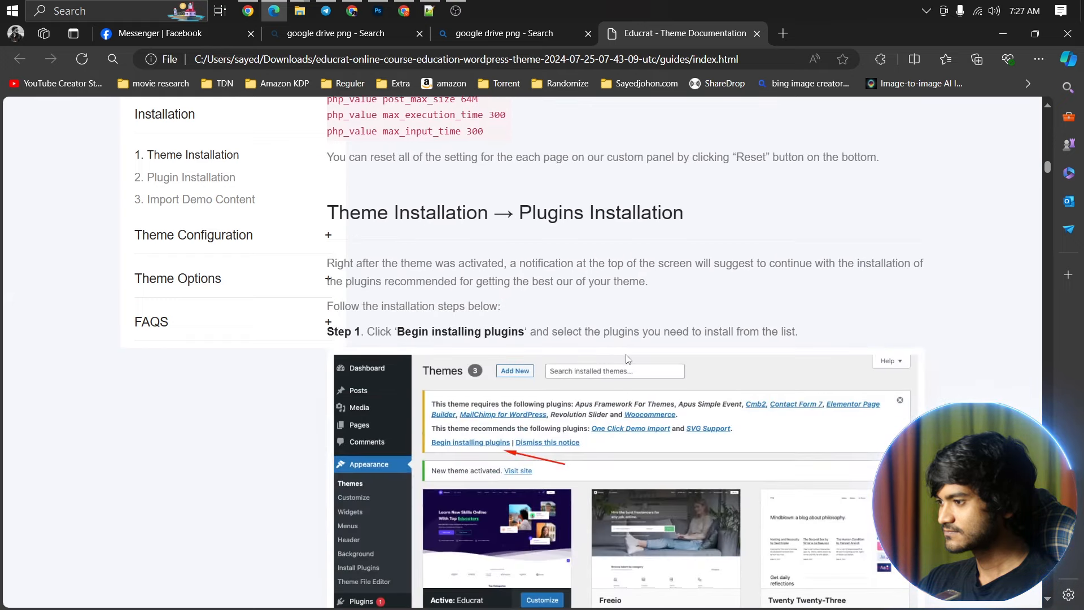
scroll(627, 358, down, 2)
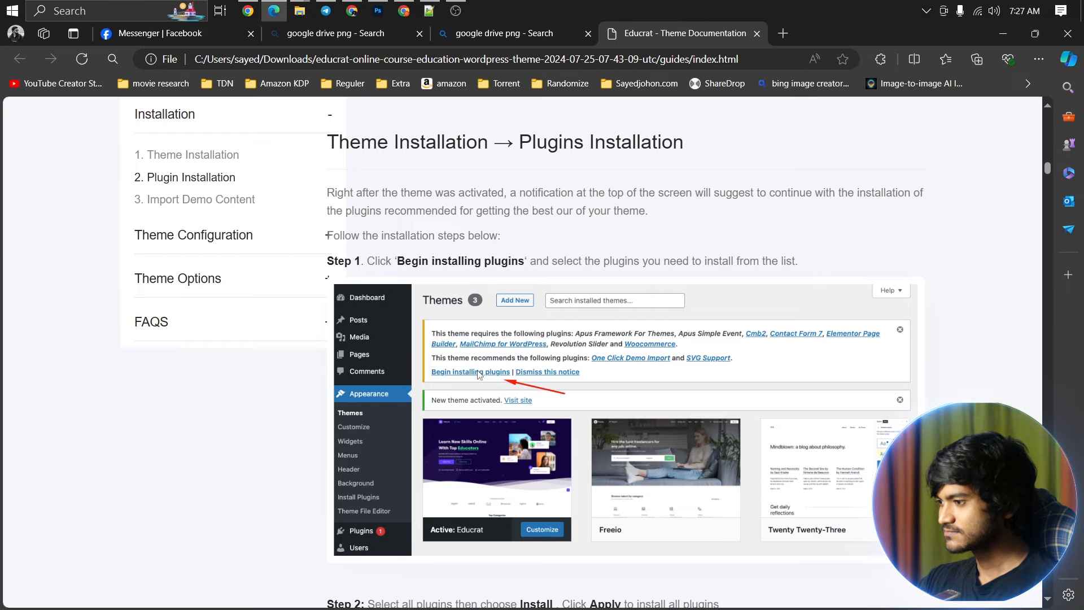
scroll(480, 374, down, 4)
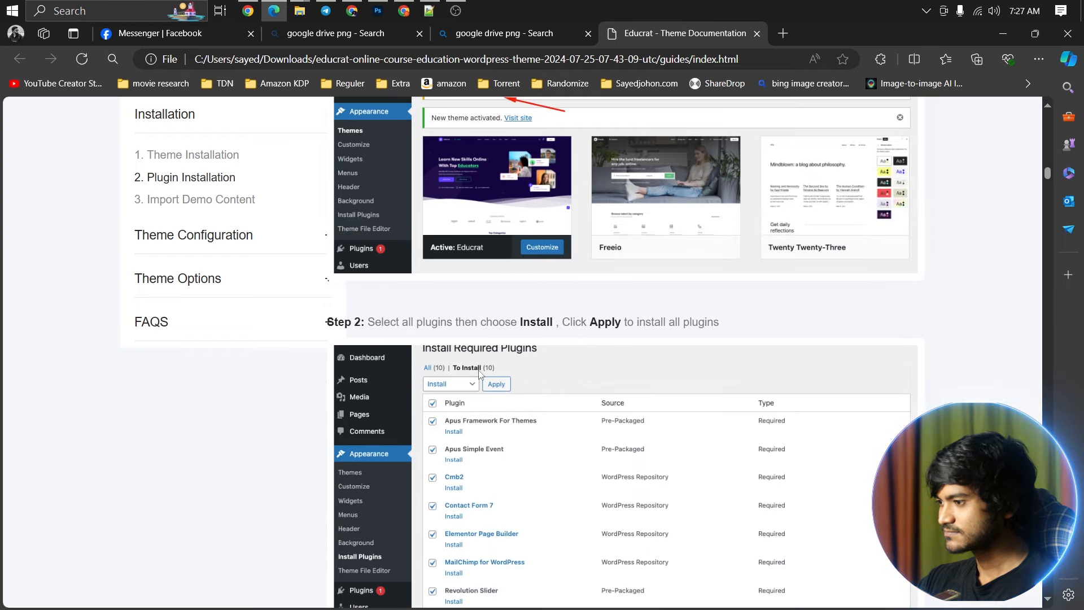
scroll(480, 375, down, 4)
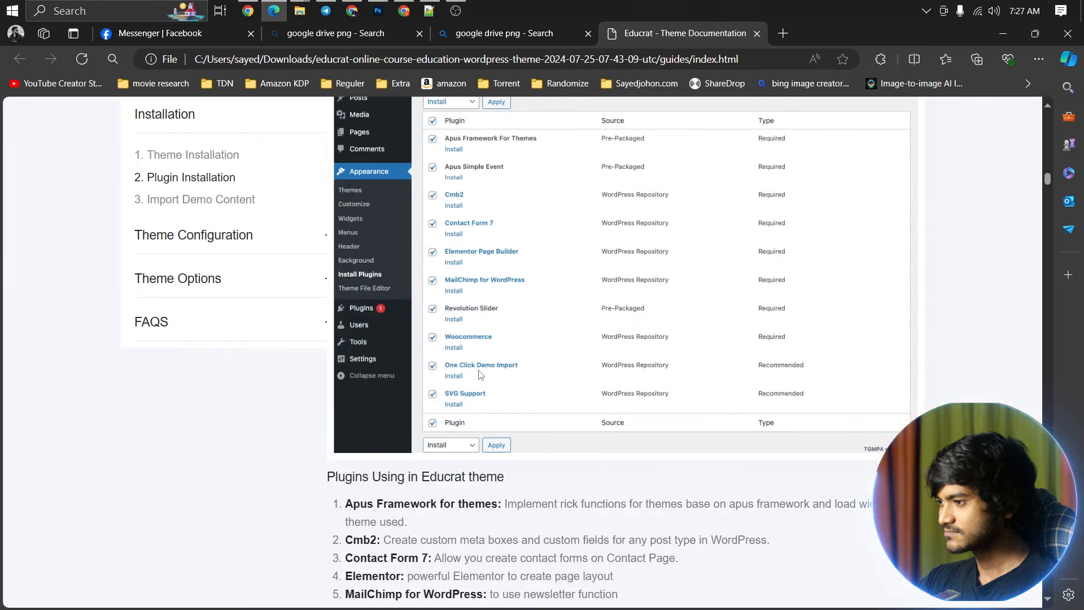
scroll(481, 374, down, 5)
scroll(480, 374, down, 2)
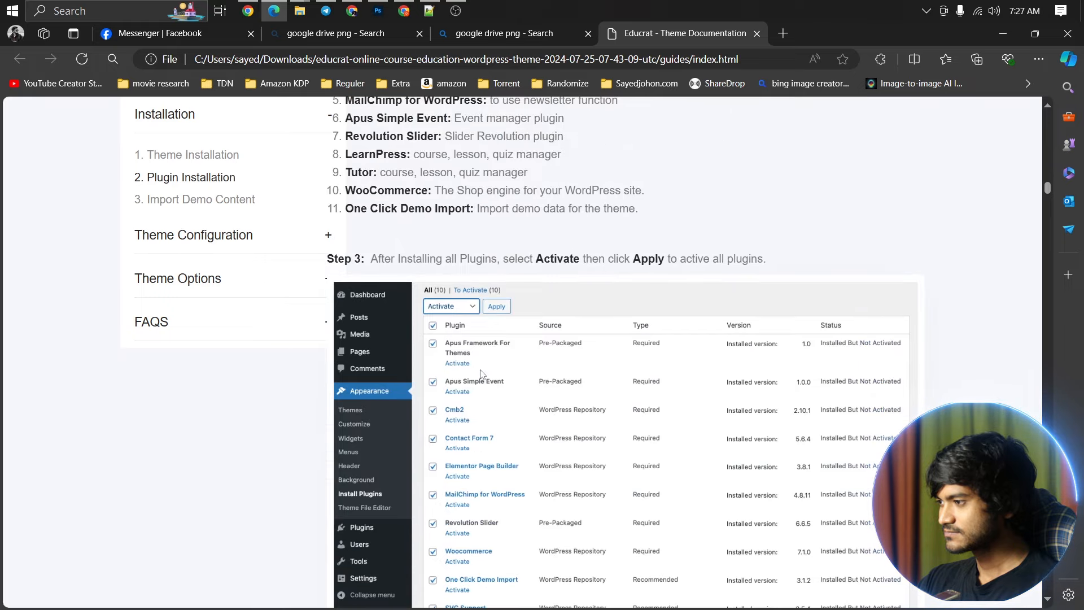
scroll(481, 374, down, 8)
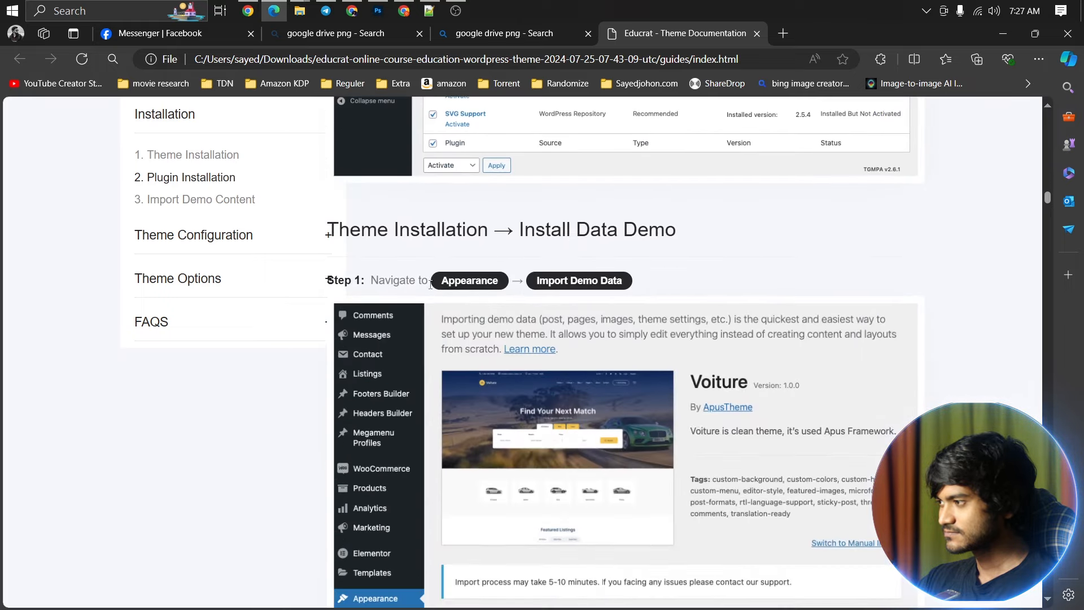
scroll(495, 352, down, 4)
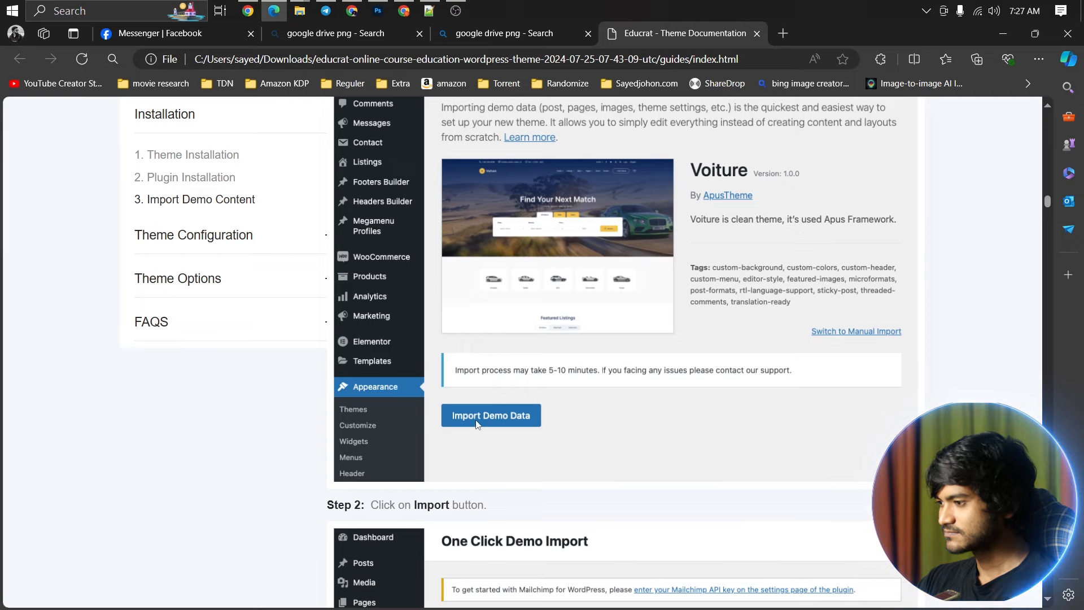
scroll(477, 424, down, 5)
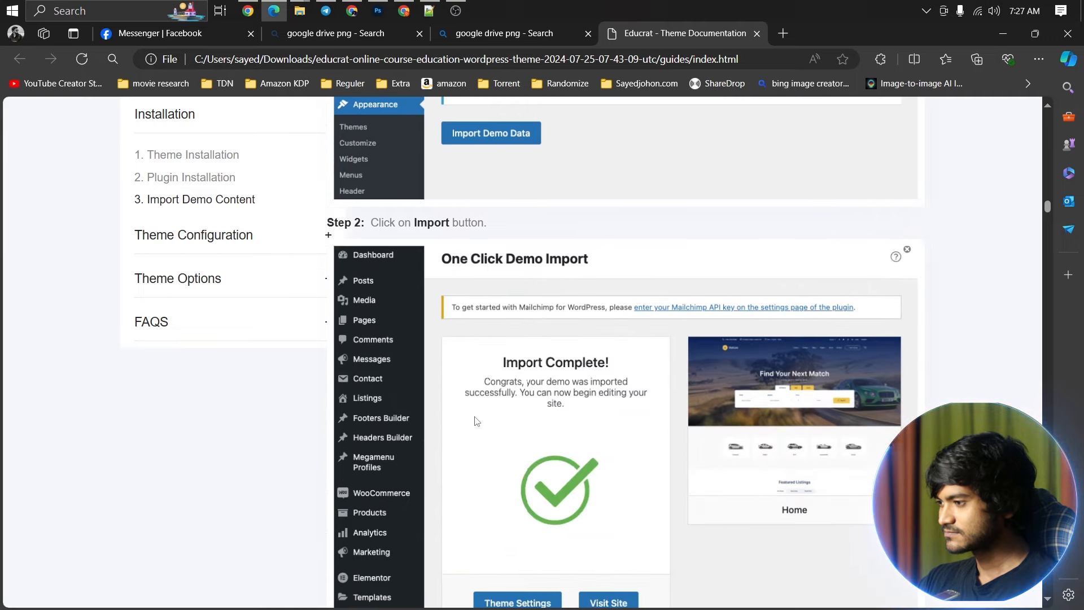
scroll(476, 420, down, 7)
scroll(474, 418, up, 6)
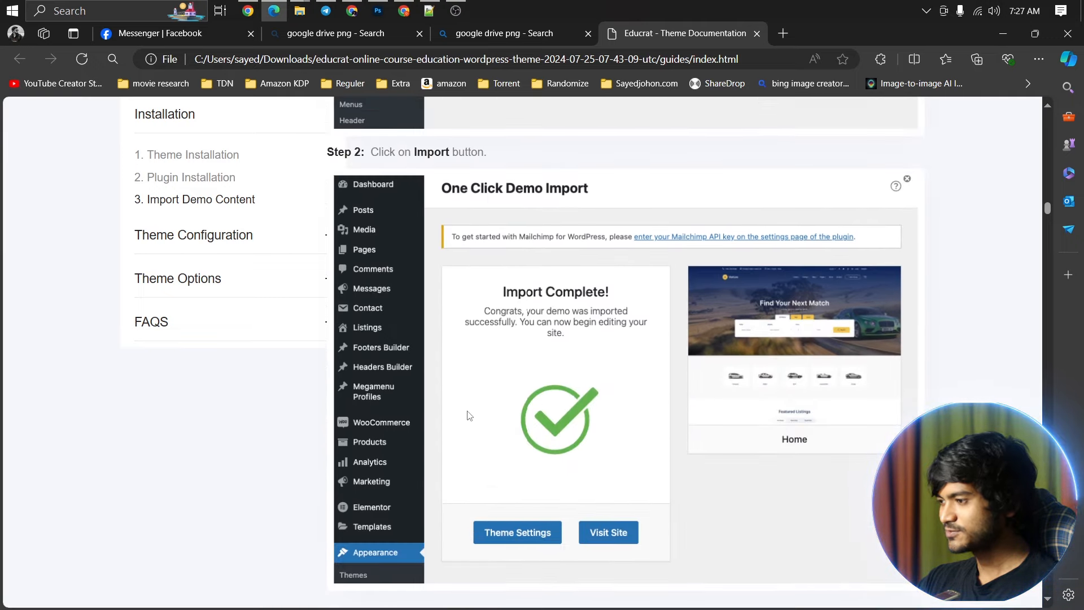
scroll(469, 415, up, 5)
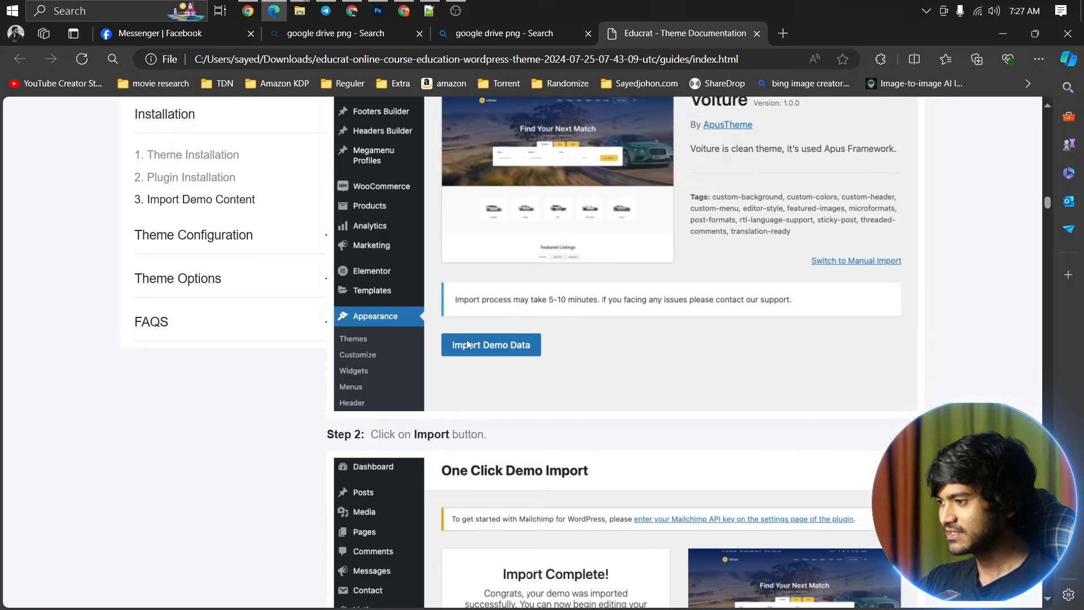
scroll(472, 346, up, 1)
scroll(476, 348, down, 12)
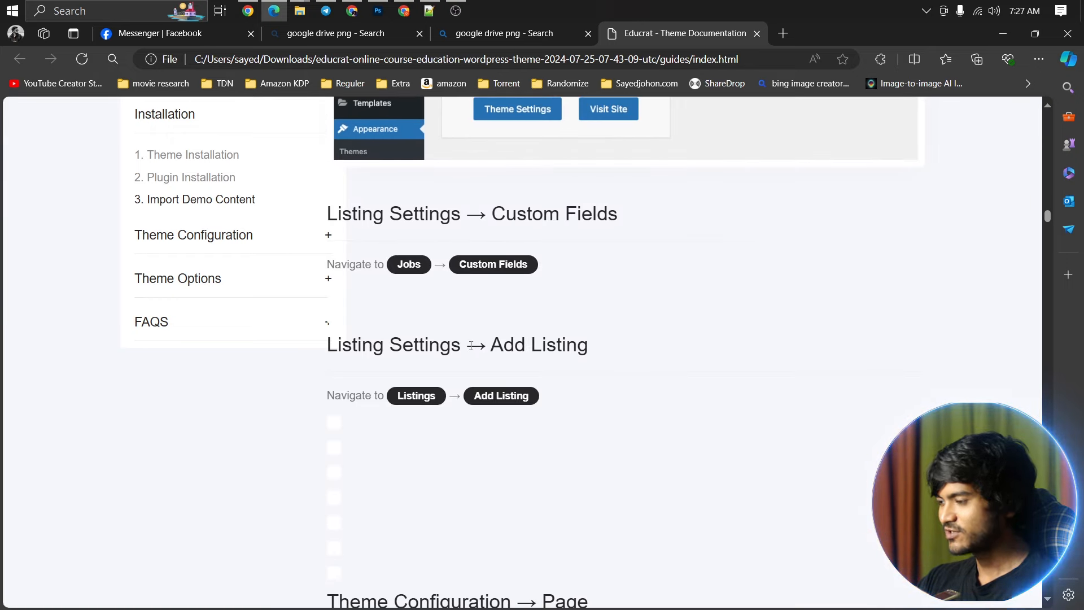
scroll(471, 346, down, 6)
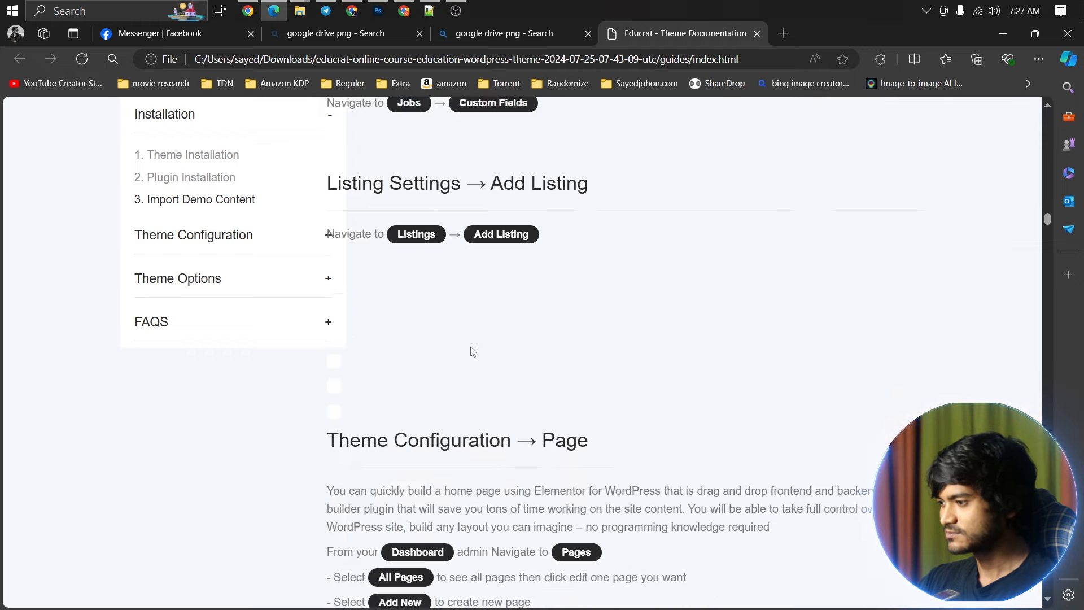
scroll(473, 350, up, 3)
scroll(474, 351, up, 15)
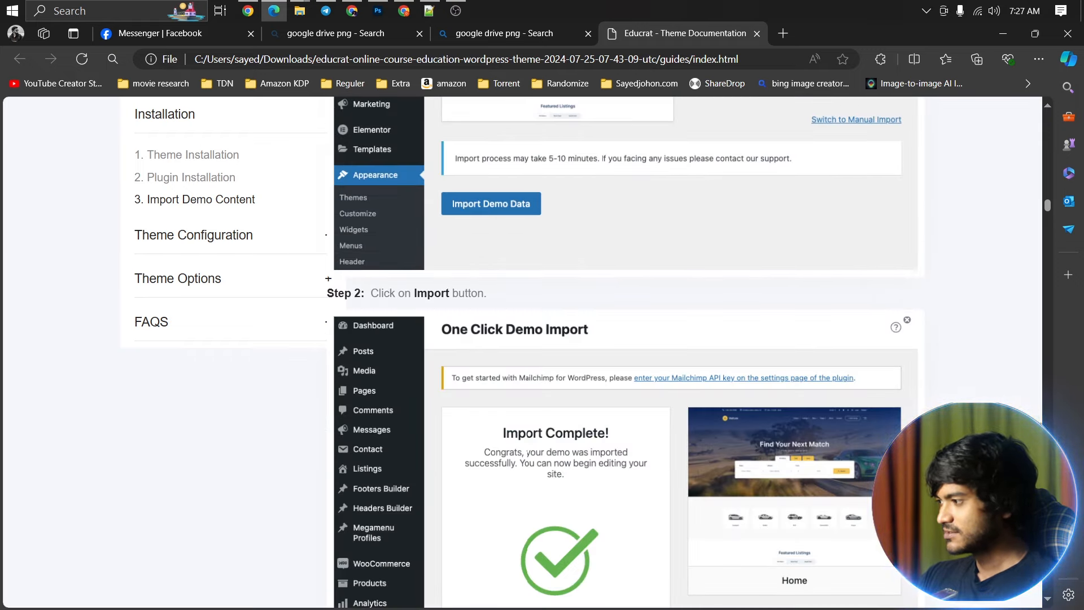
Minimize the documentation window to reveal the Softaculous install-success page
click(1047, 413)
drag(1050, 235, 1055, 259)
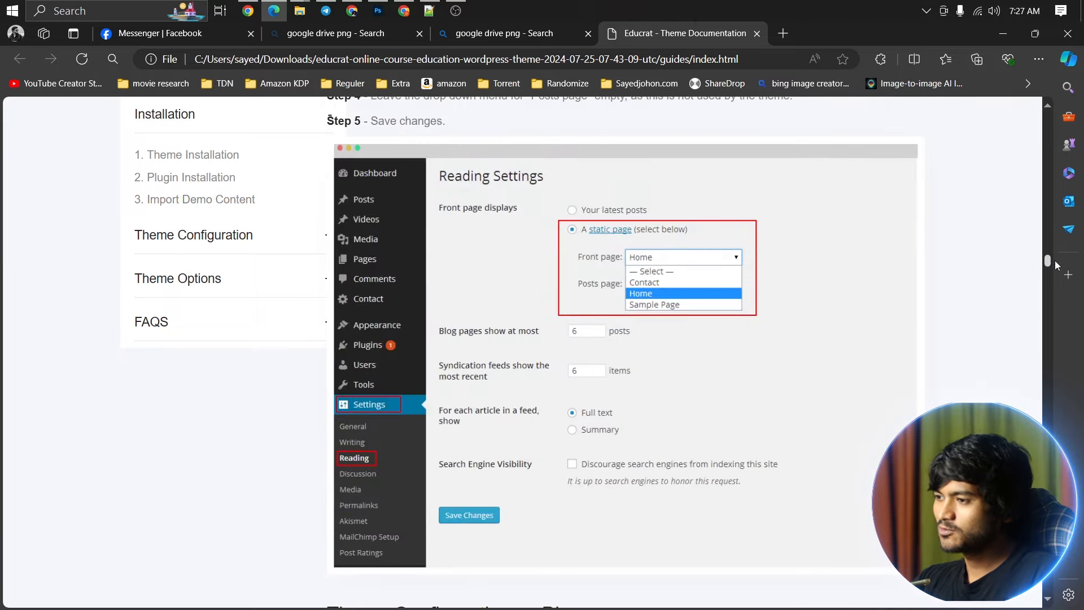
drag(1055, 260, 985, 70)
scroll(682, 329, down, 10)
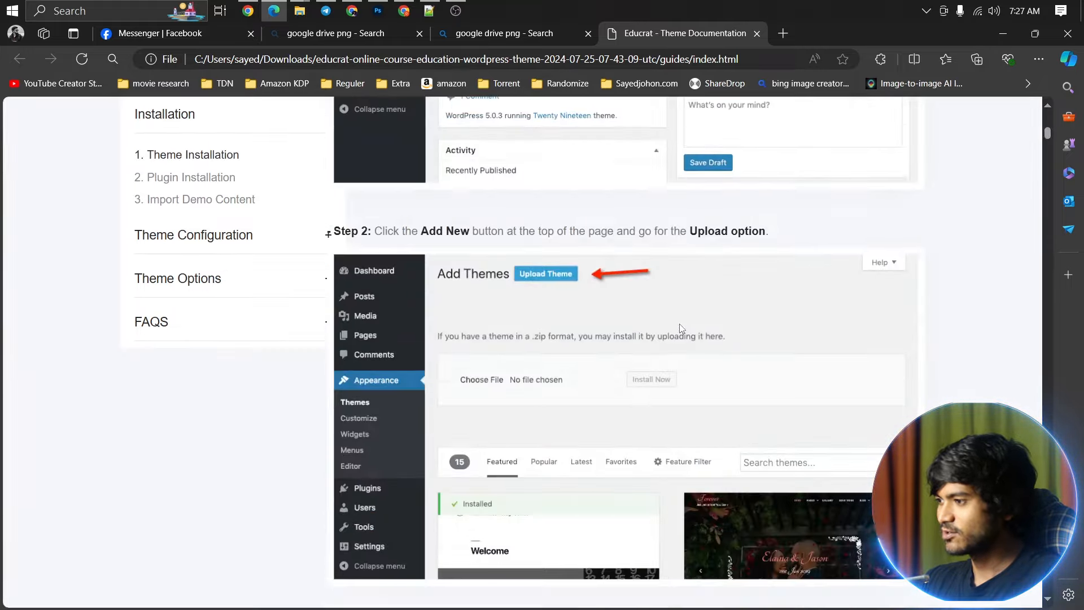
click(1002, 35)
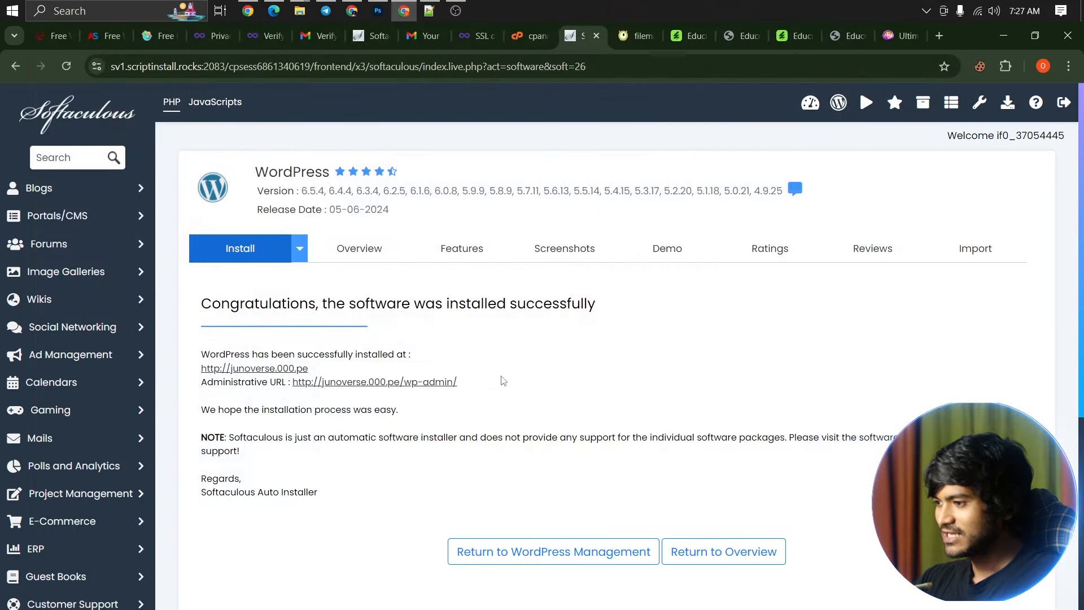
Open the junoverse.000.pe/wp-admin Administrative URL in a new tab and switch to it
ctrl+click(377, 383)
scroll(377, 382, down, 1)
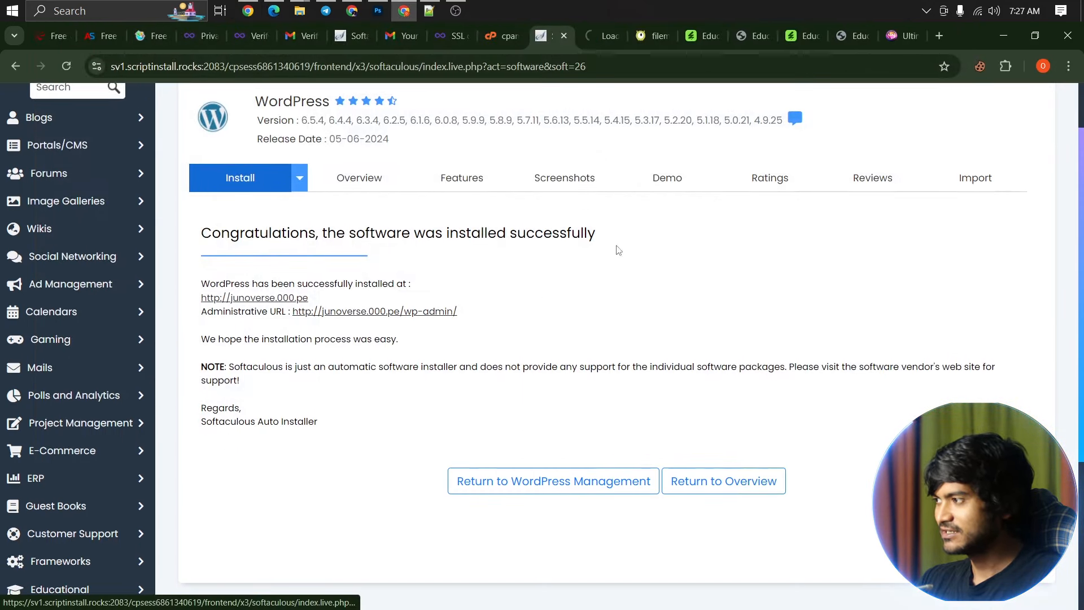
click(599, 37)
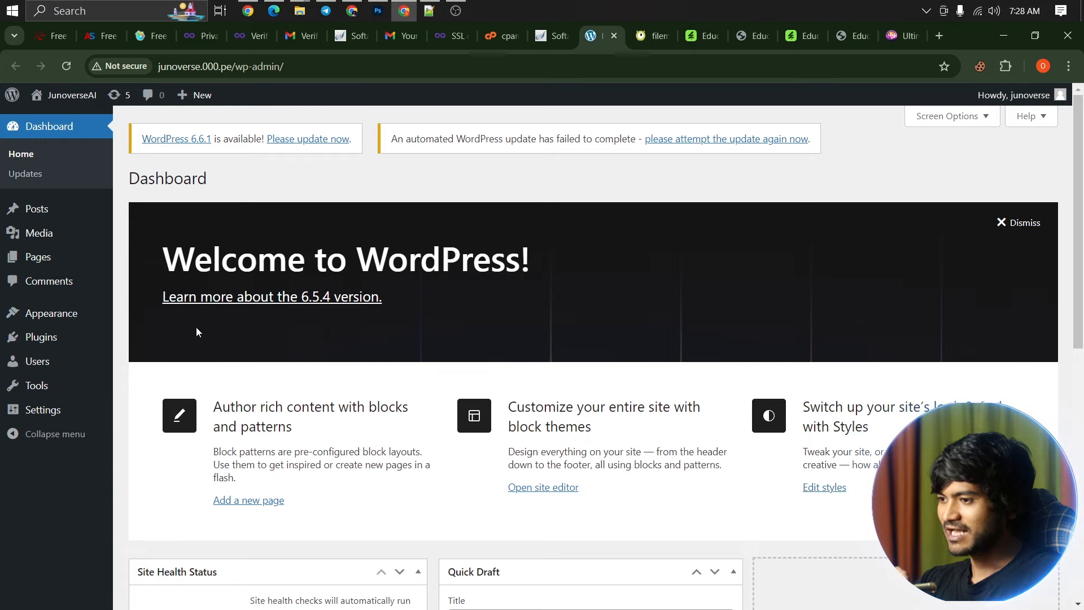
Go to Appearance > Themes > Add New Theme, then open the Updates page showing 6.6.1
mouse_move(32, 343)
mouse_move(46, 315)
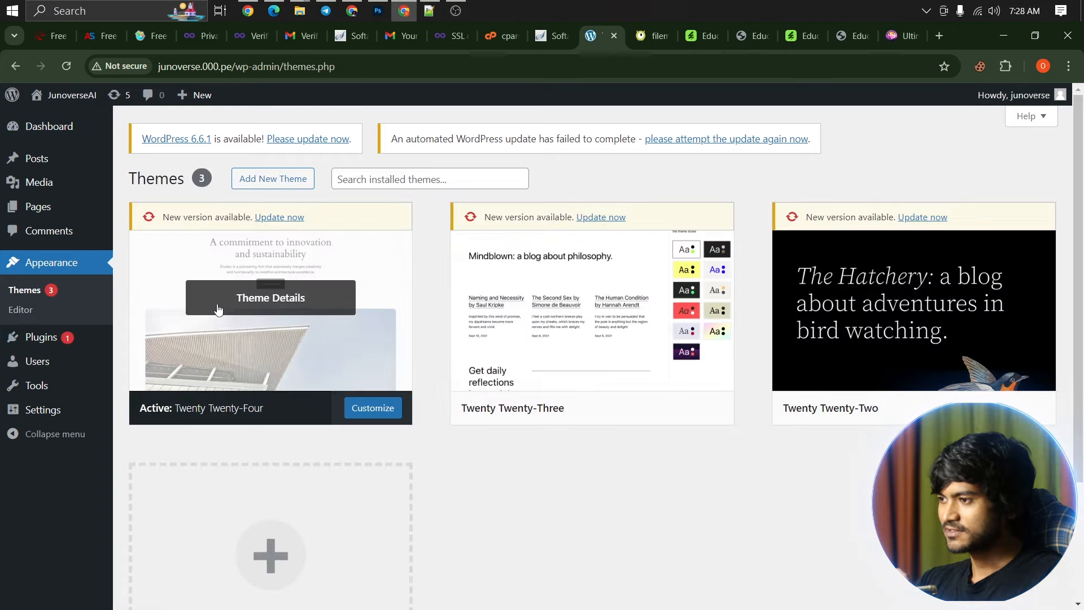
click(281, 179)
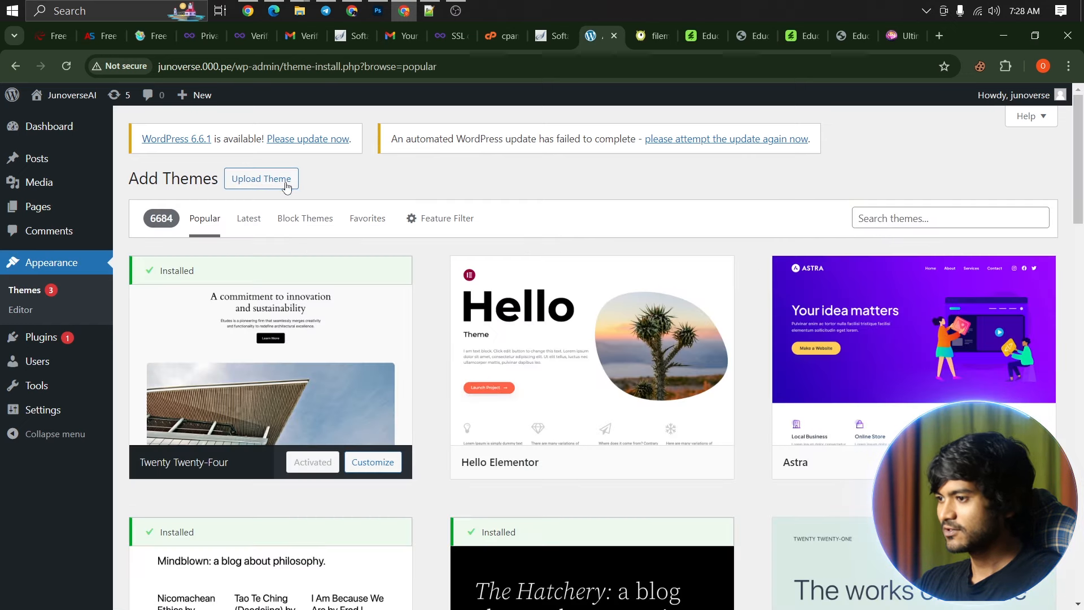
click(315, 145)
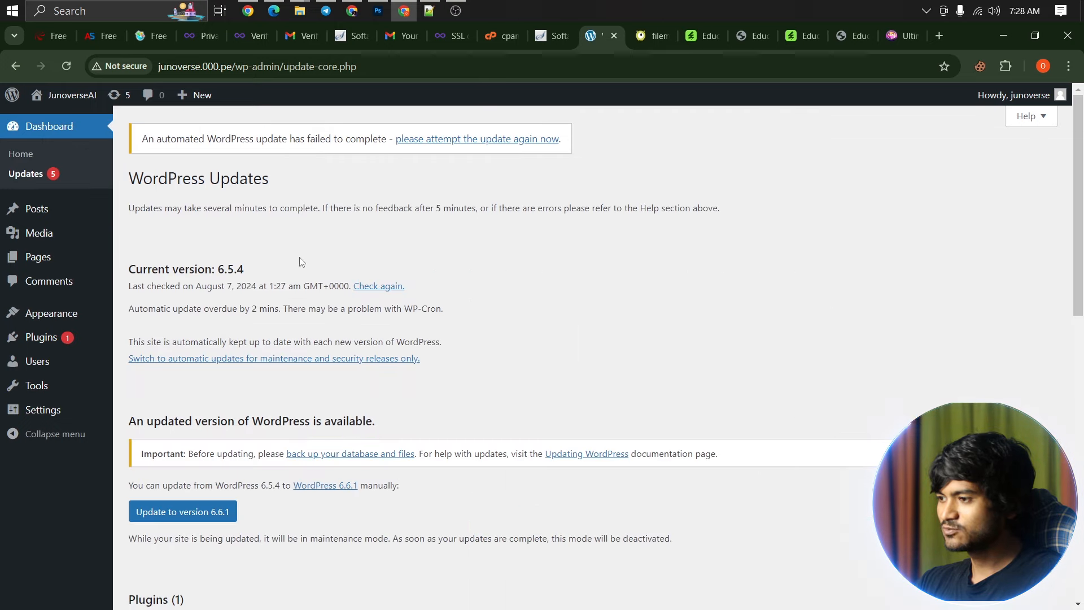
Launch the WordPress core update from version 6.5.4 to 6.6.1
click(183, 513)
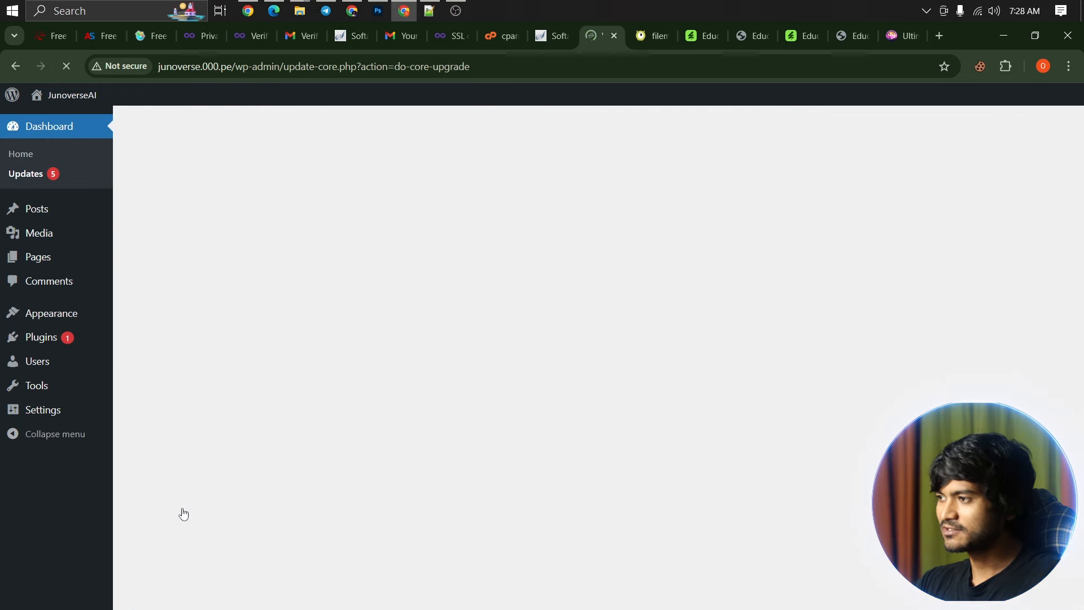
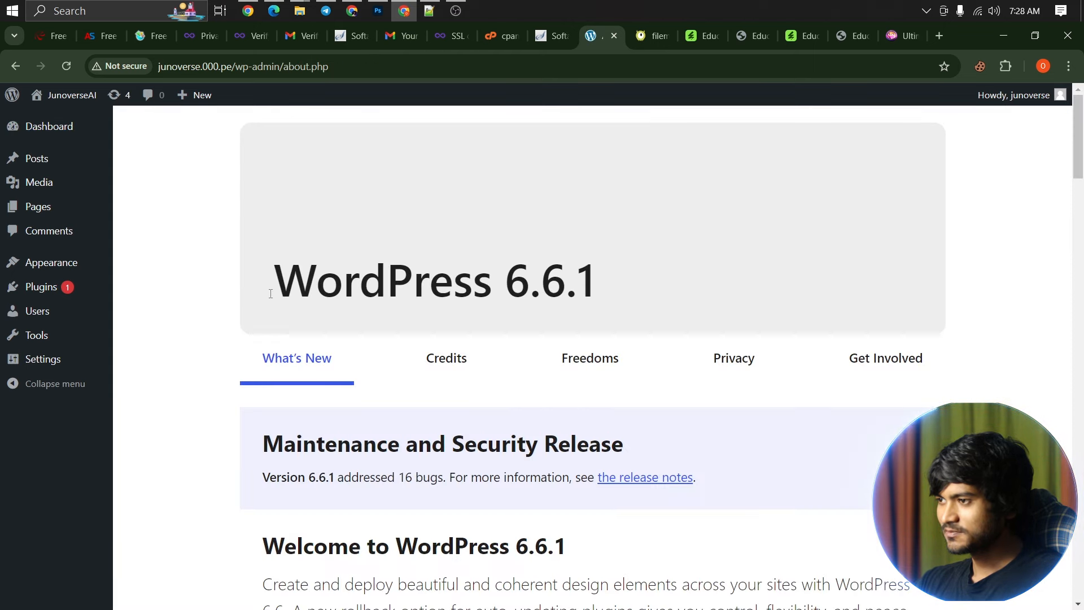
Go to Appearance > Themes > Add New Theme and open the Upload Theme form
mouse_move(50, 284)
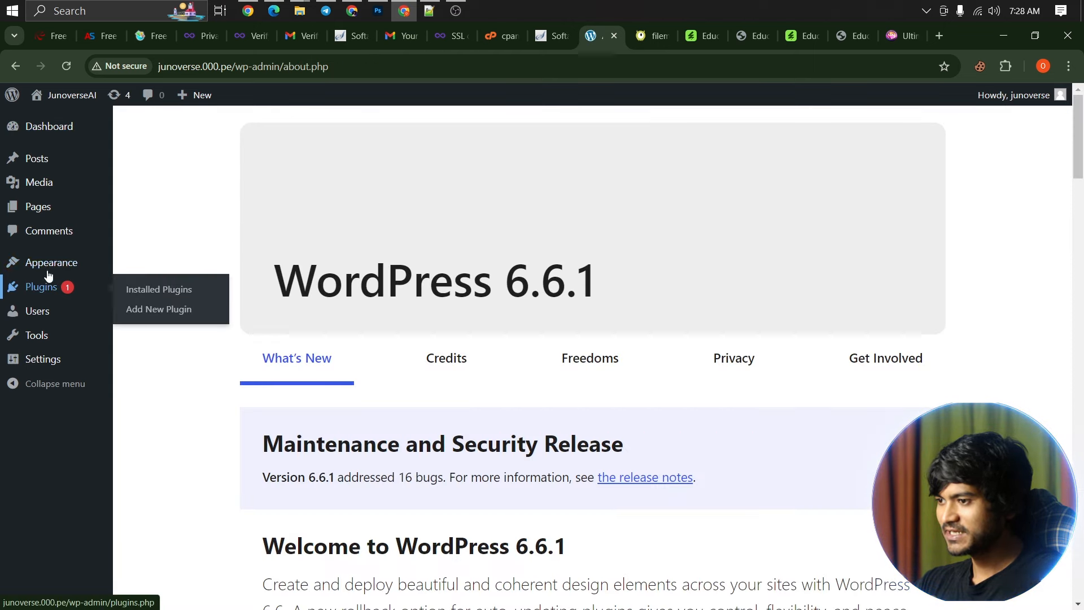
mouse_move(47, 311)
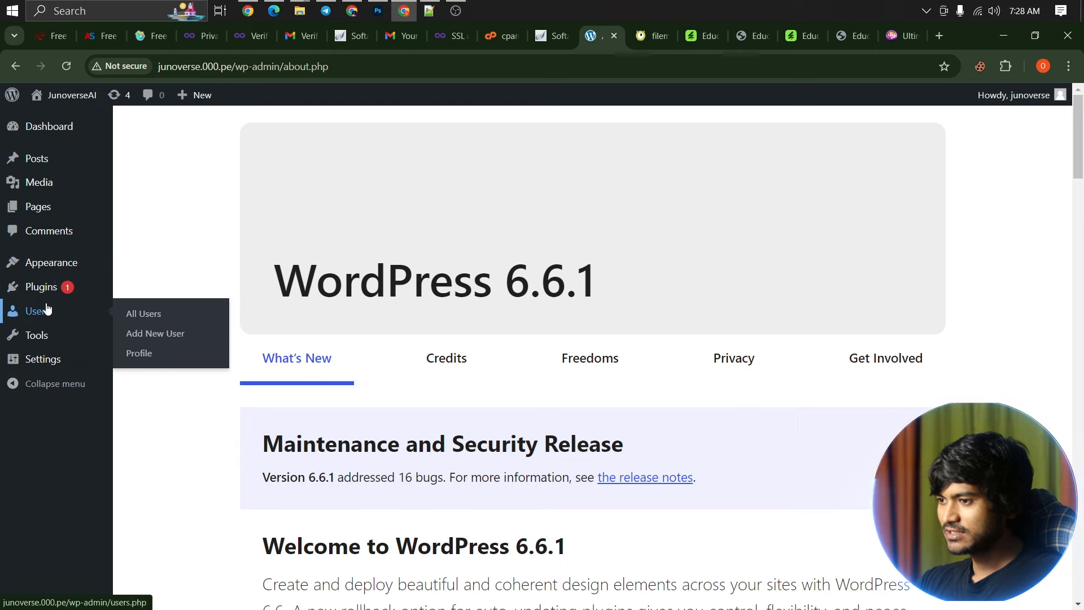
click(67, 267)
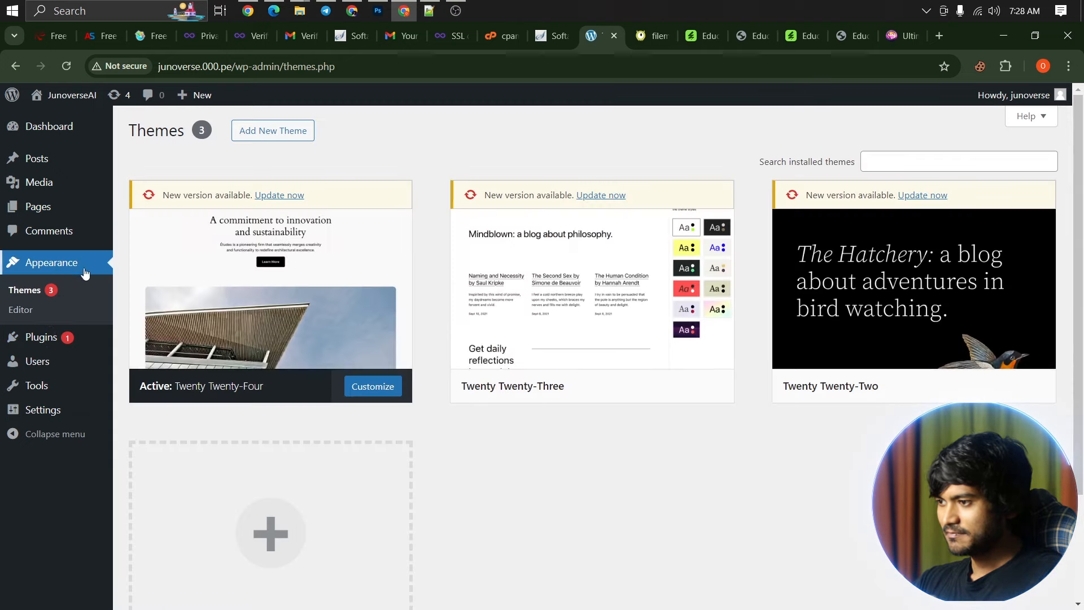
click(260, 132)
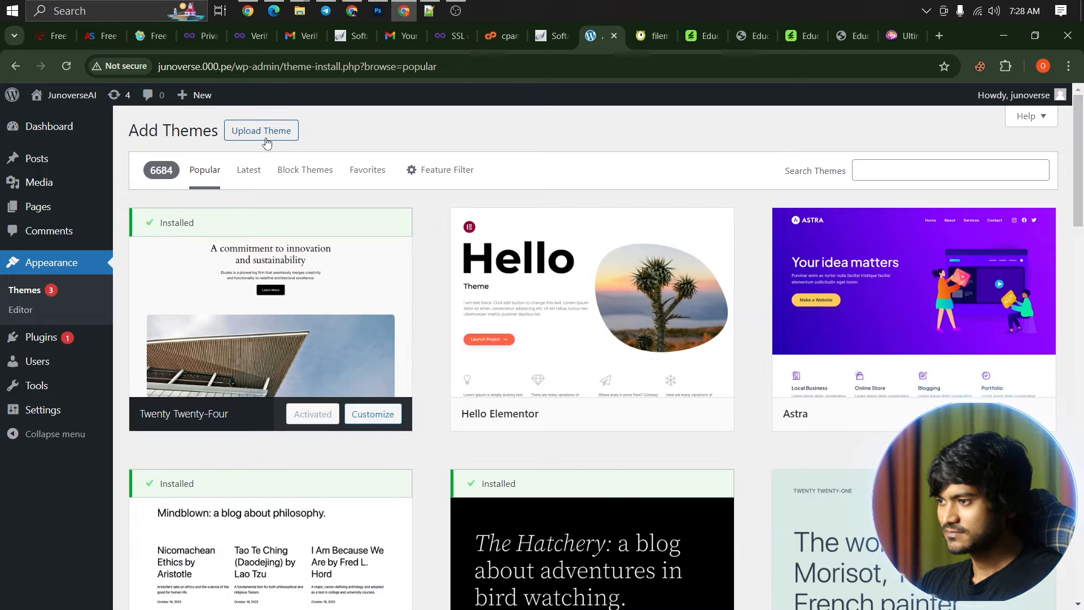
click(266, 134)
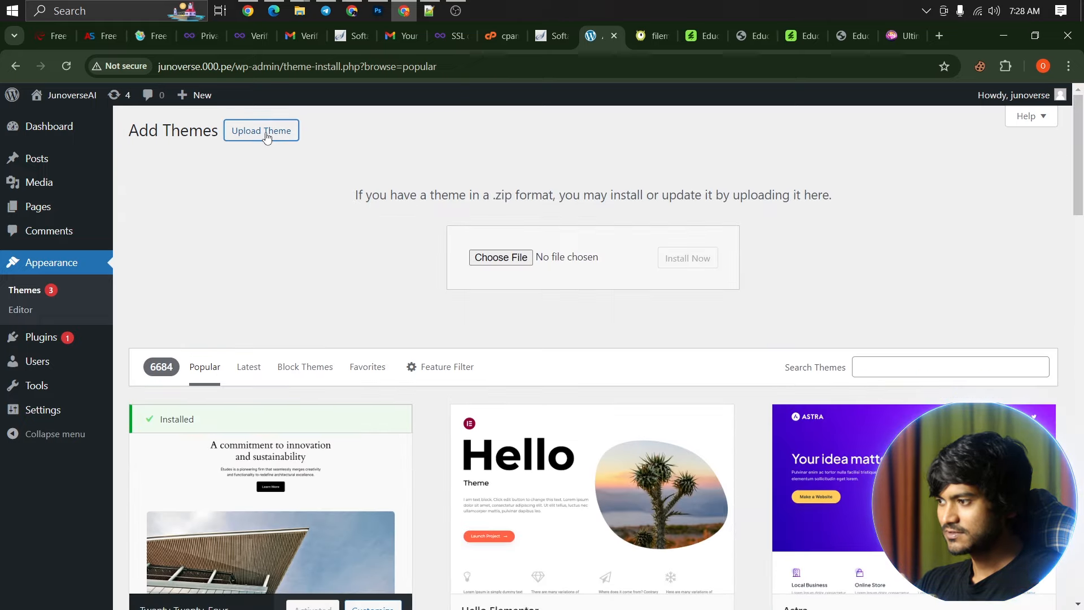
Choose educrat_theme.zip from the Downloads educrat folder and install it
click(495, 257)
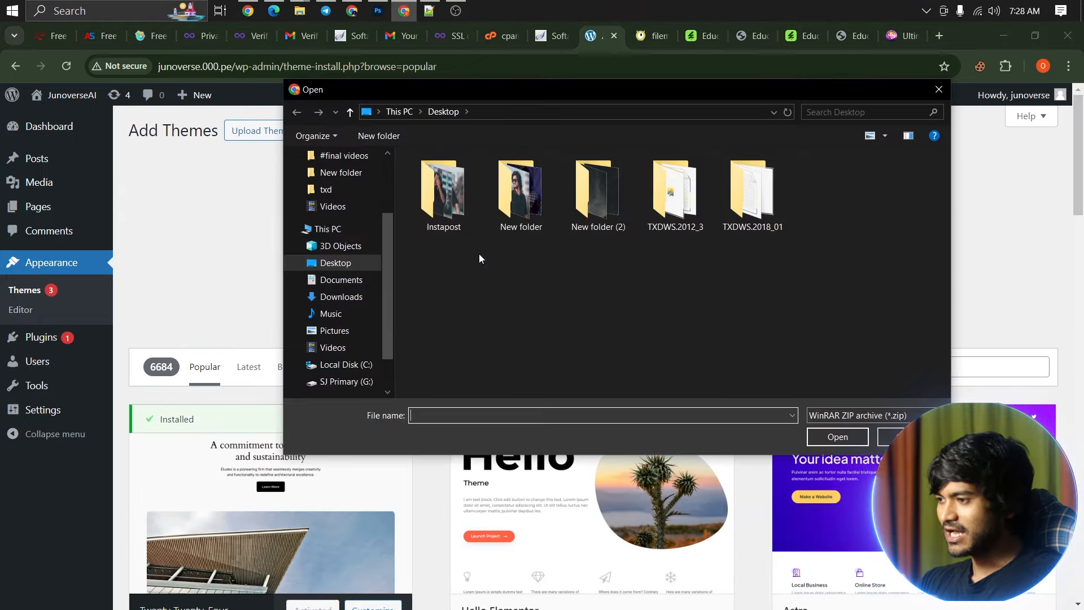
scroll(339, 237, up, 3)
click(342, 201)
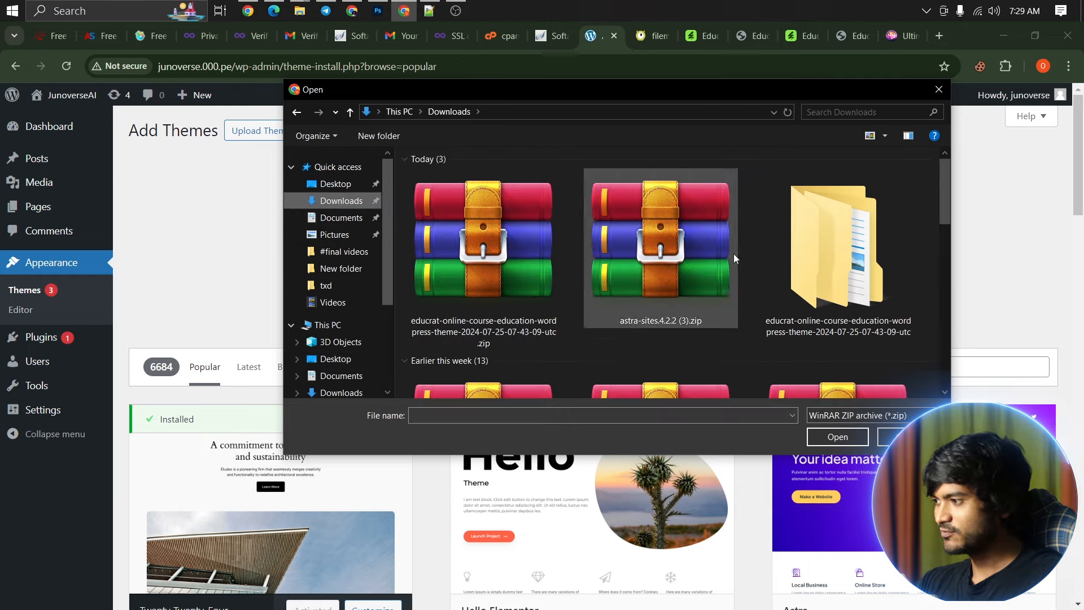
double_click(812, 242)
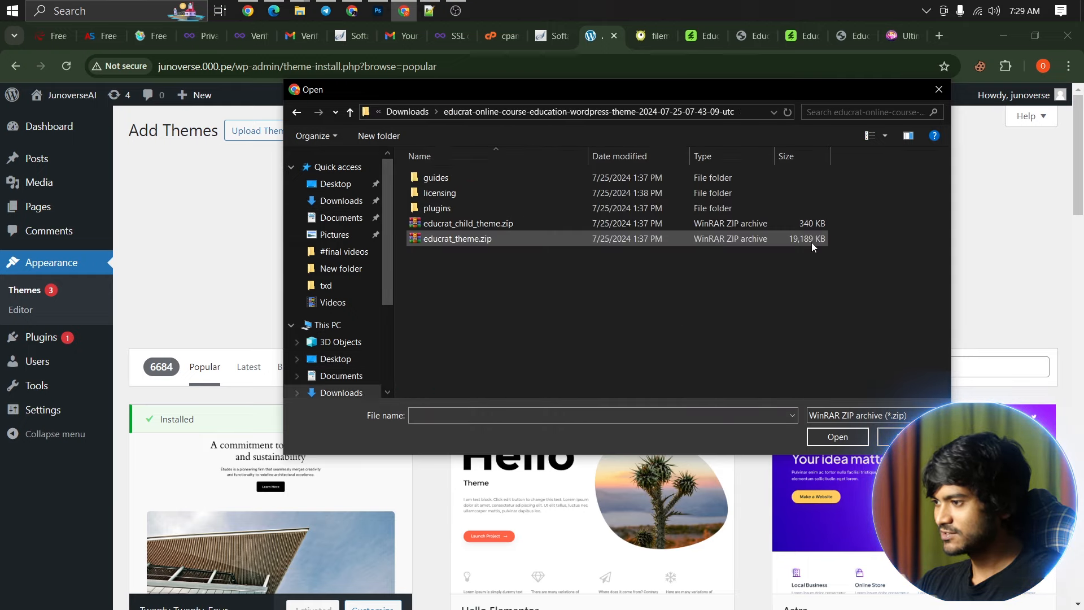
double_click(474, 239)
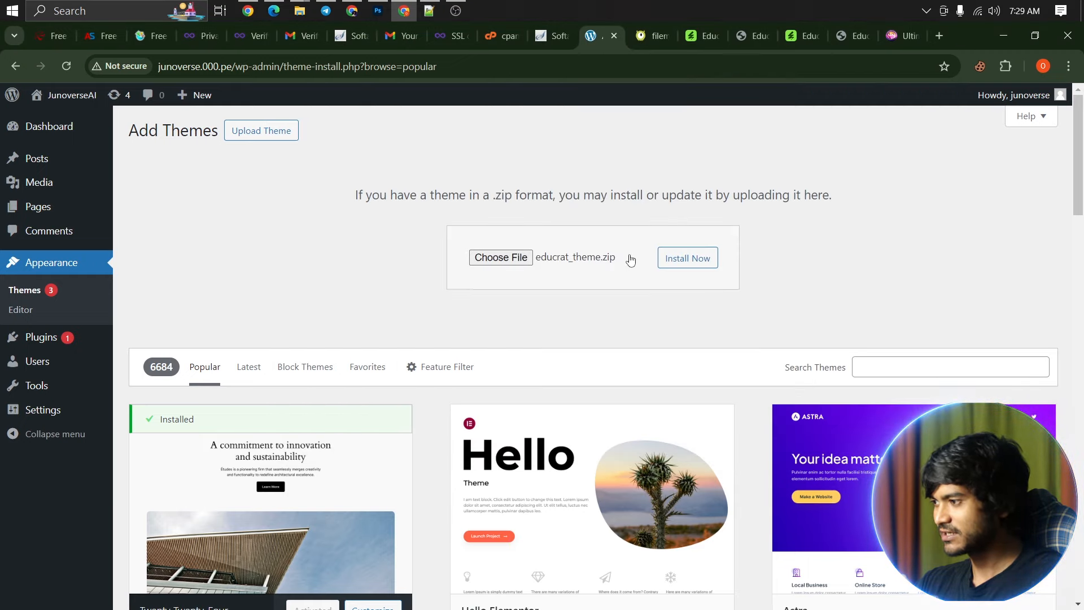
click(672, 257)
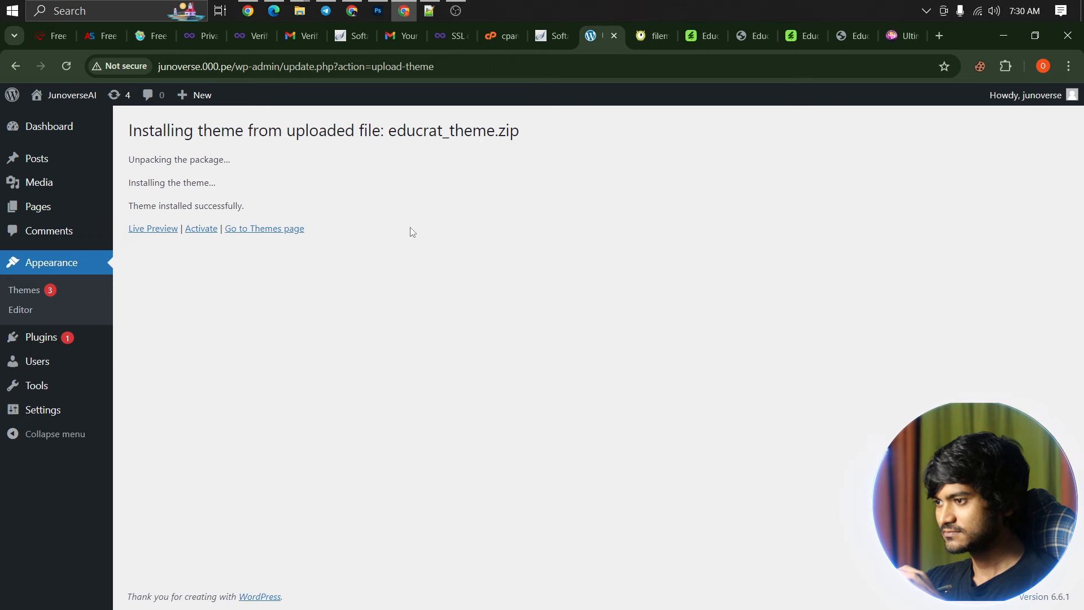
Activate the Educrat theme and open its required-plugins installer
click(206, 229)
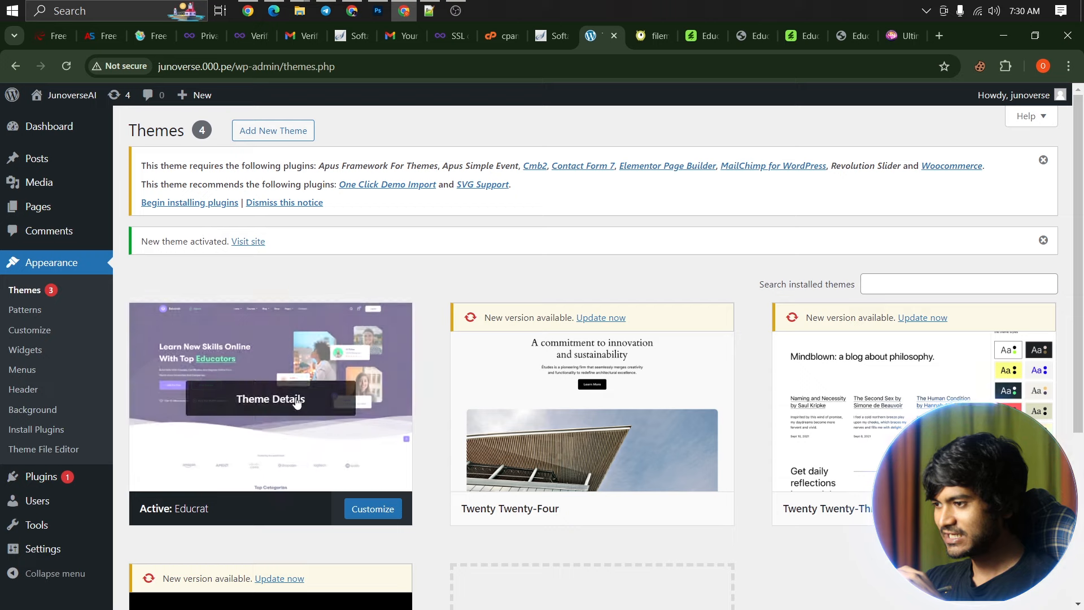
click(23, 481)
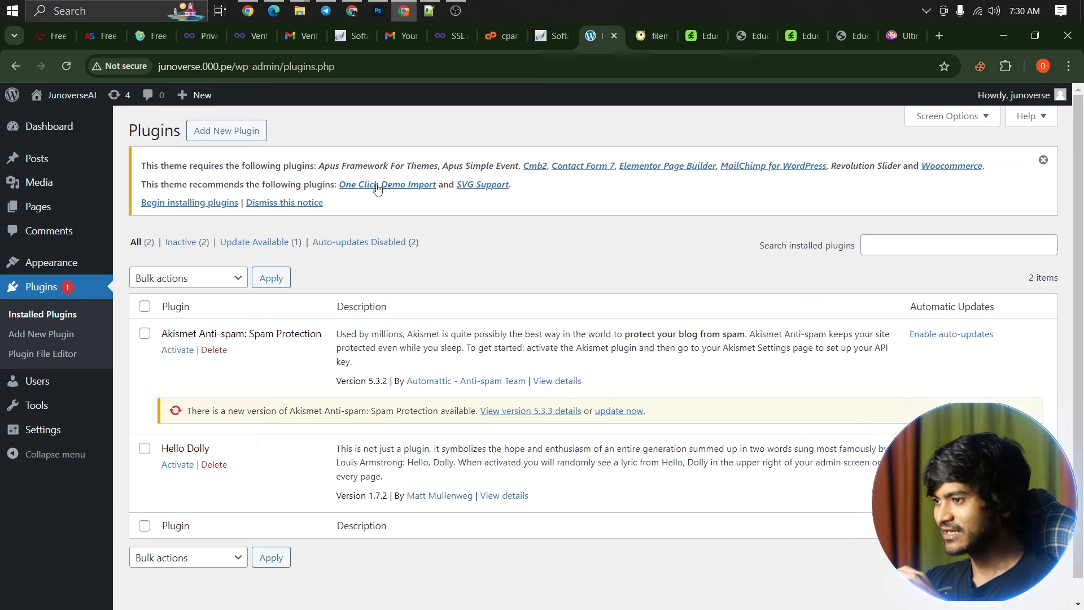
click(199, 203)
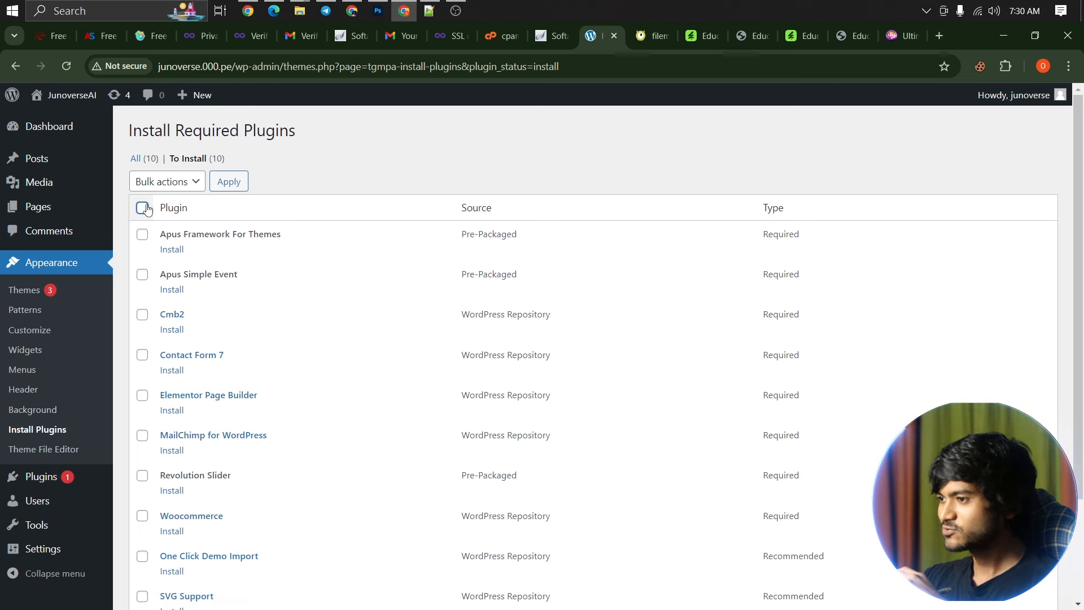
Bulk-install all required plugins, getting Apus FrameWork installed despite a critical error
click(143, 207)
click(176, 183)
click(163, 213)
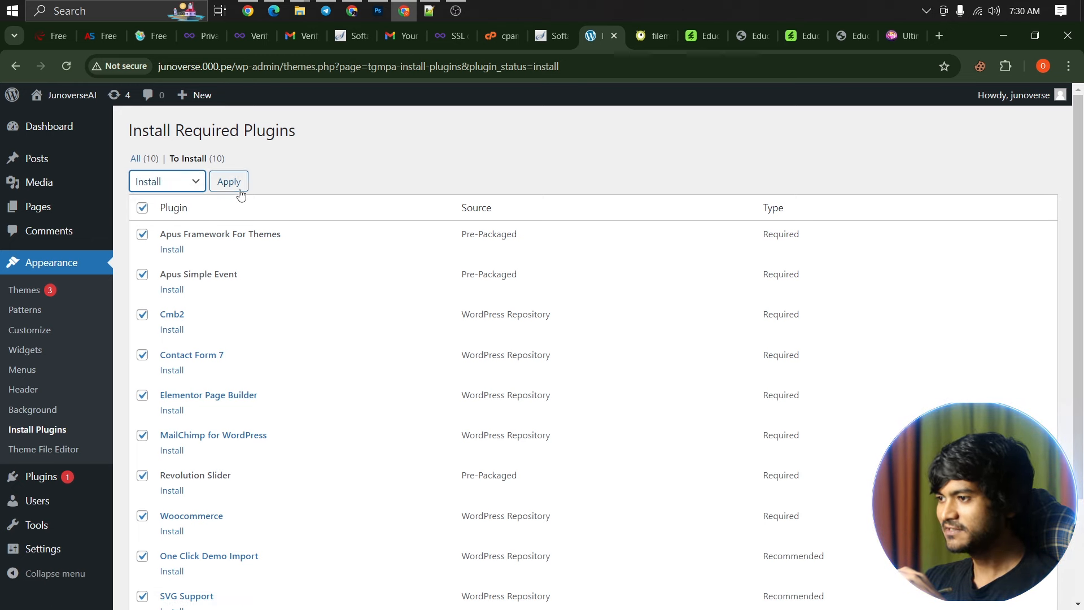
click(245, 189)
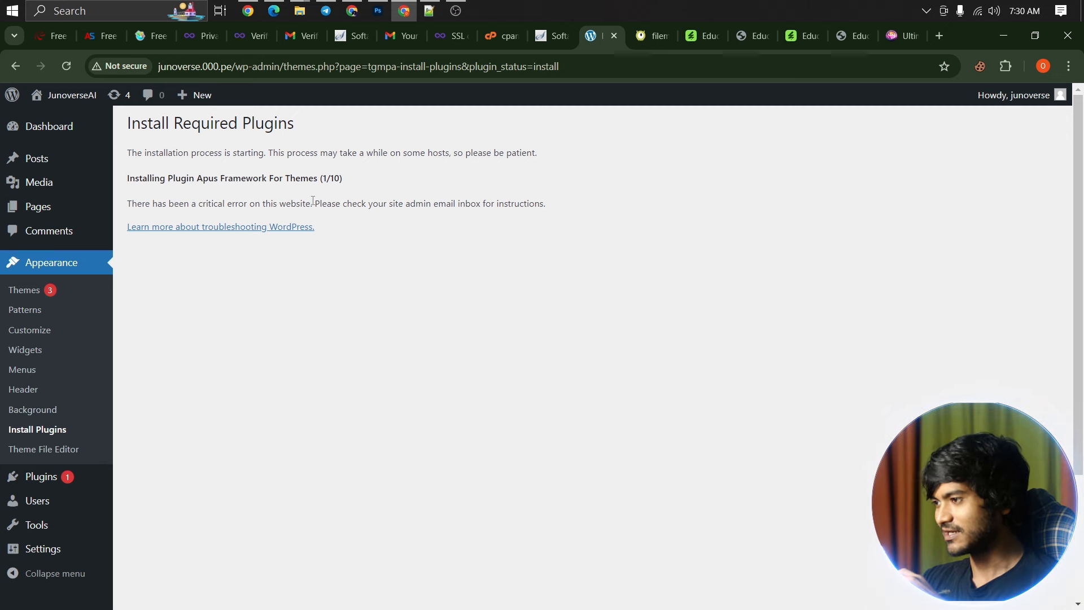
drag(312, 201, 515, 200)
click(521, 201)
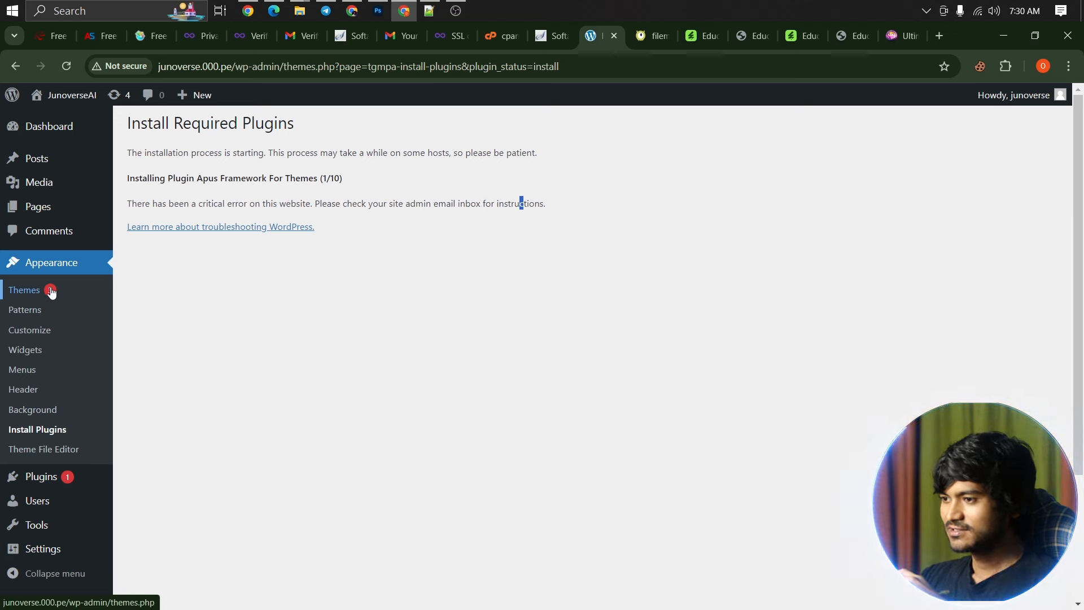
click(49, 479)
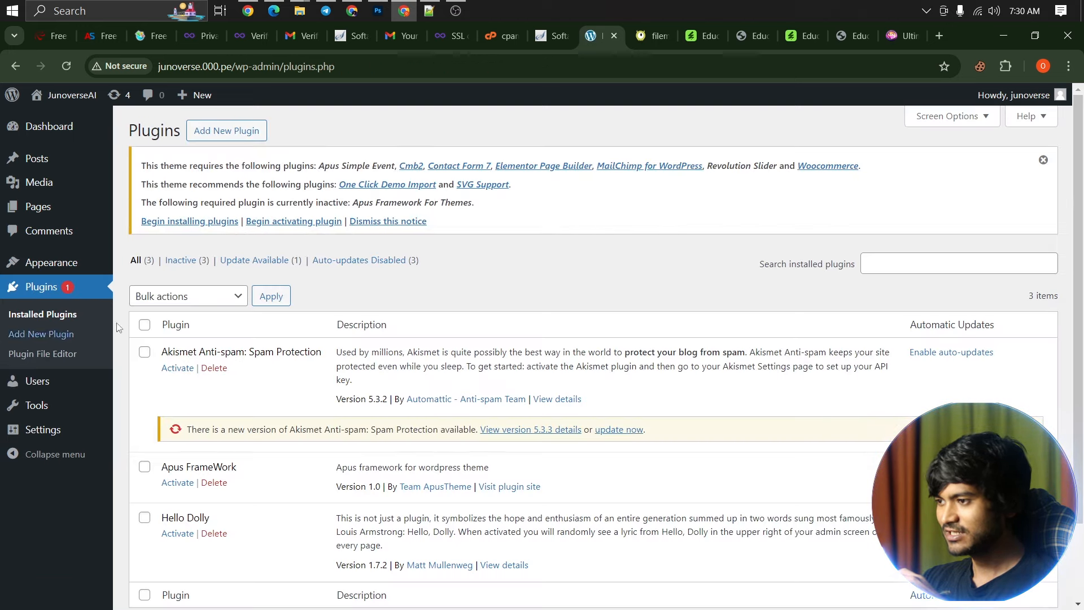
Install the remaining required plugins one by one: Apus Simple Event, Cmb2, SVG Support
click(200, 221)
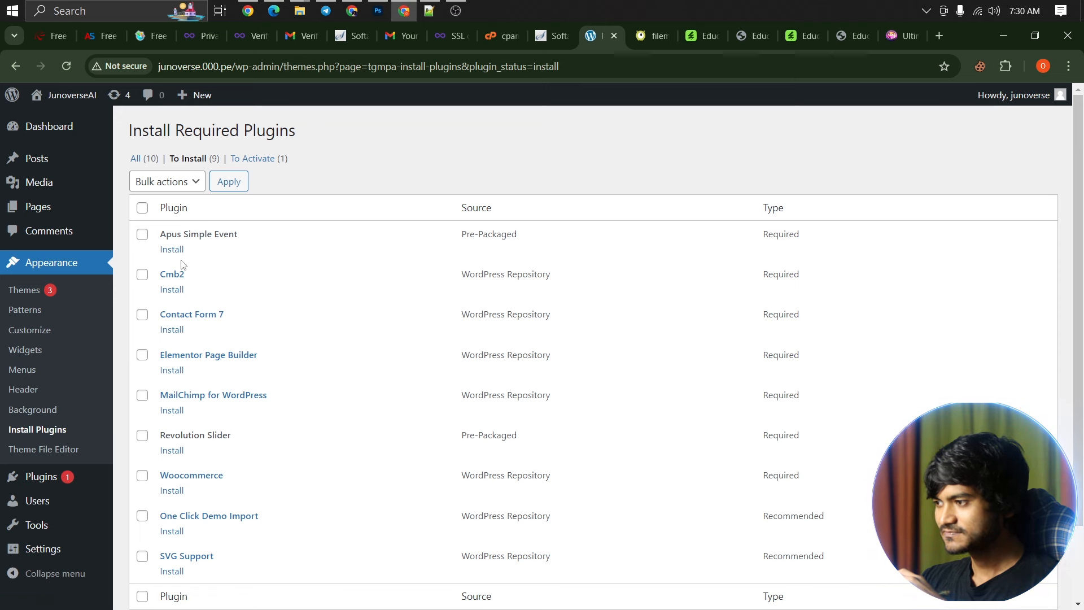
scroll(182, 264, down, 2)
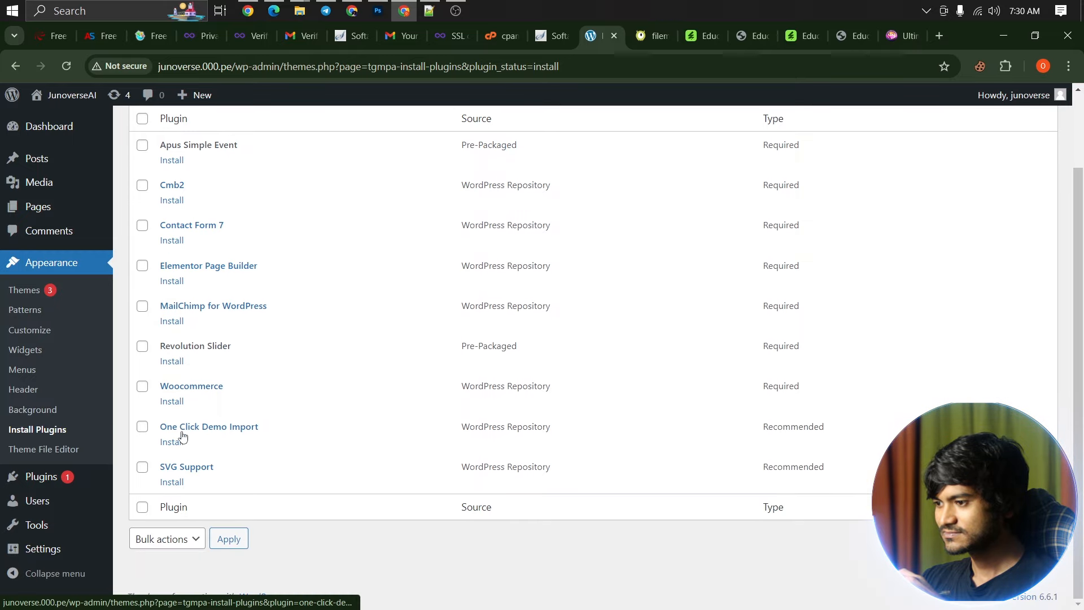
scroll(178, 484, up, 3)
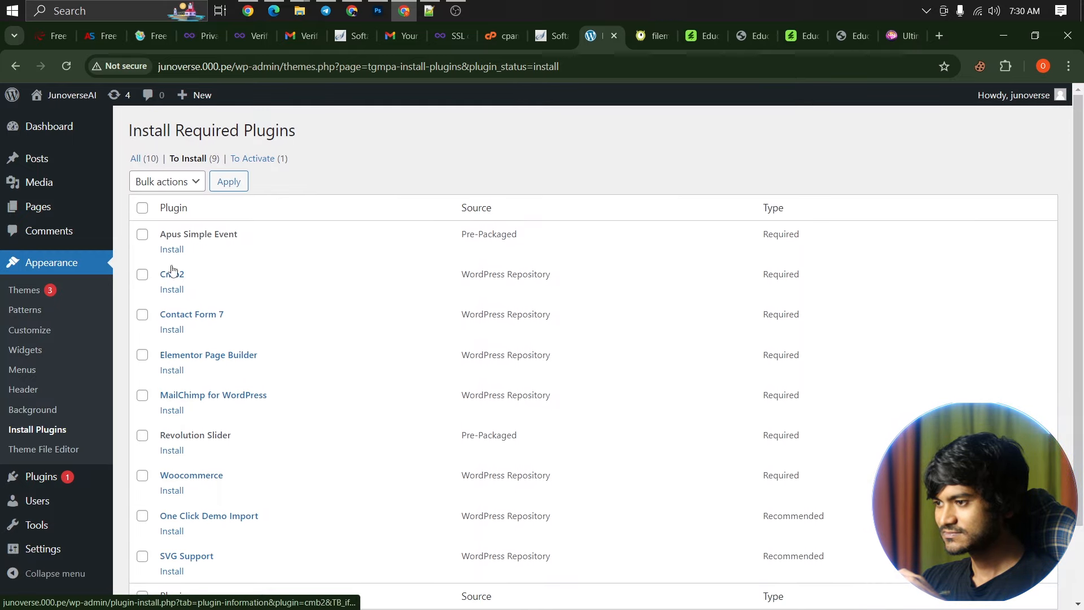
click(172, 252)
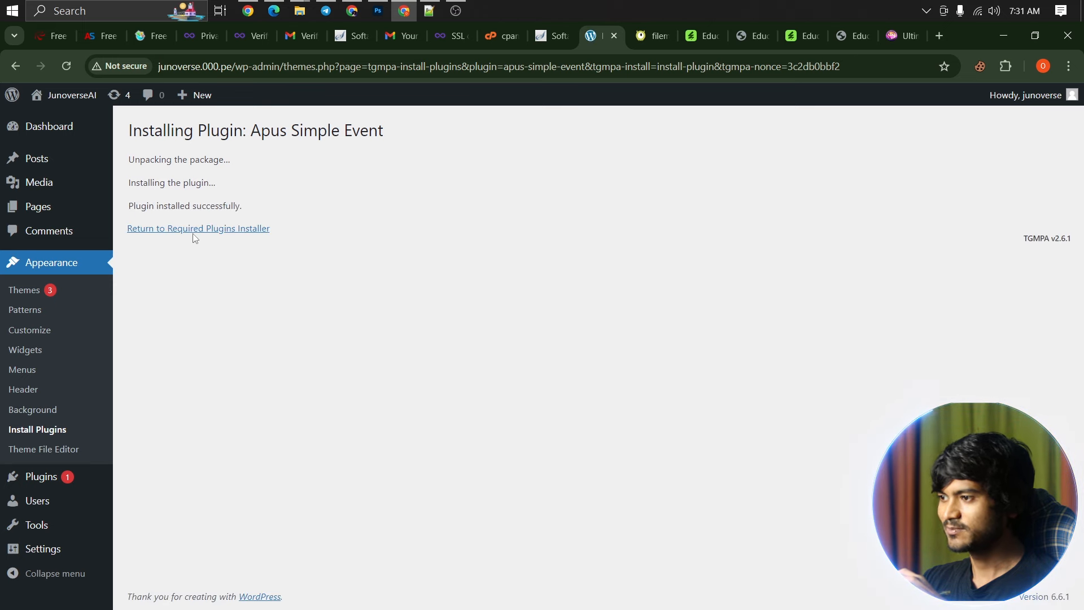
click(15, 66)
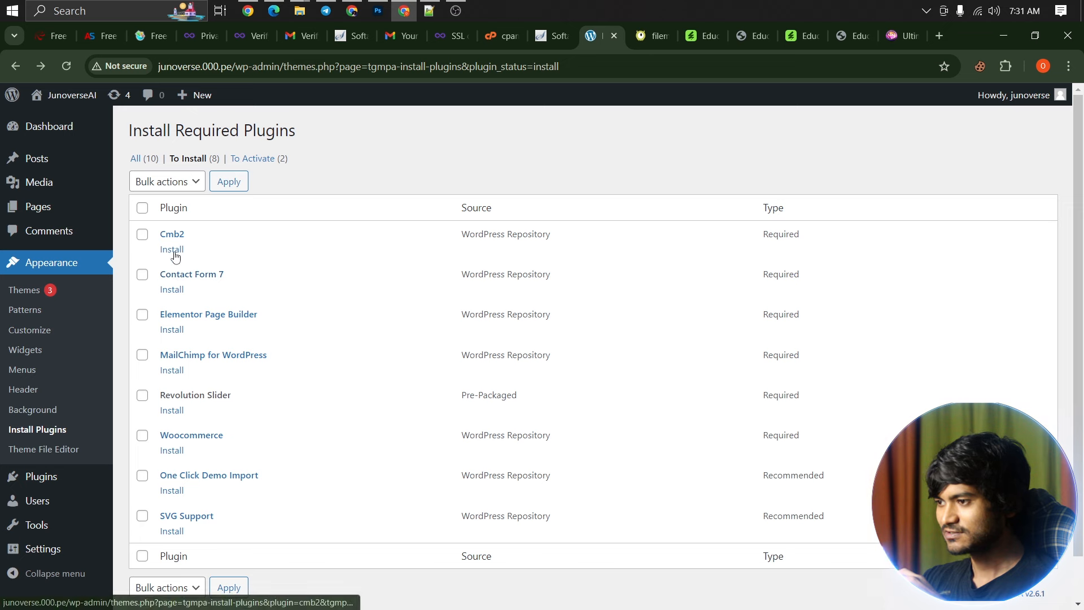
click(173, 250)
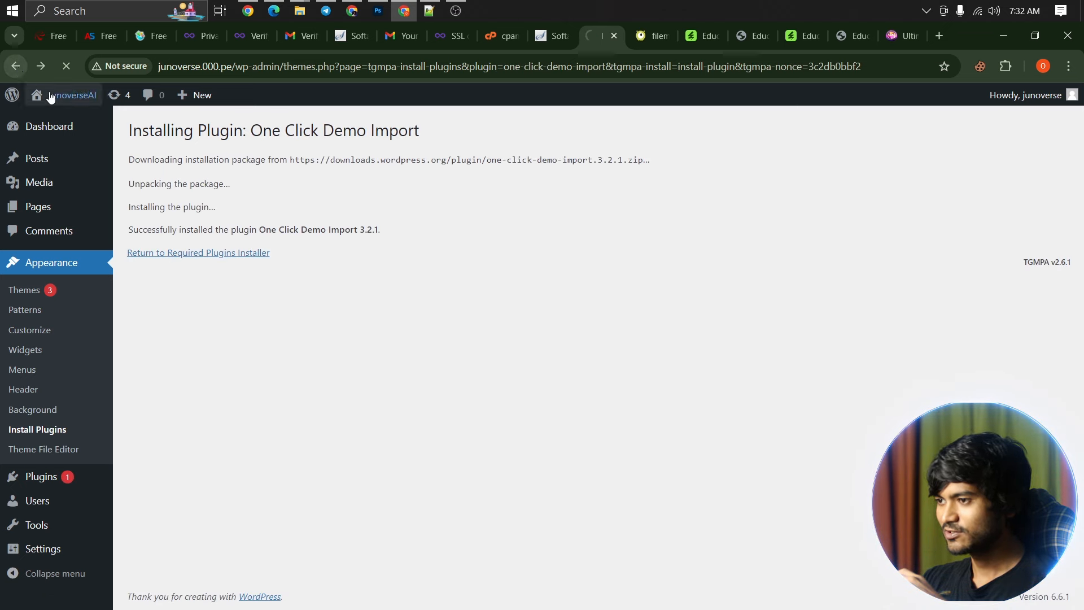
click(16, 66)
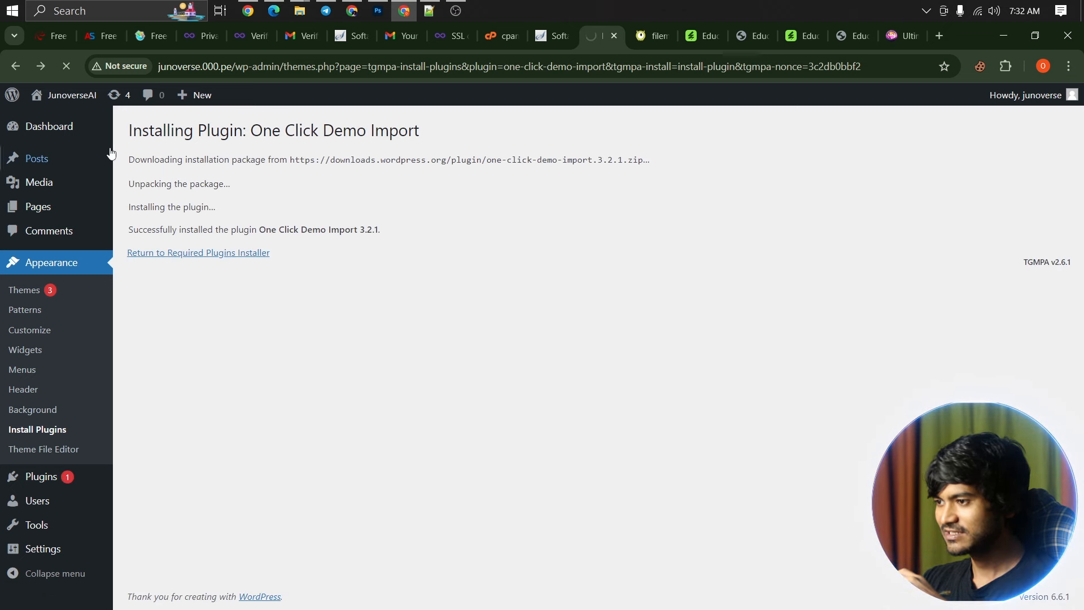
click(172, 249)
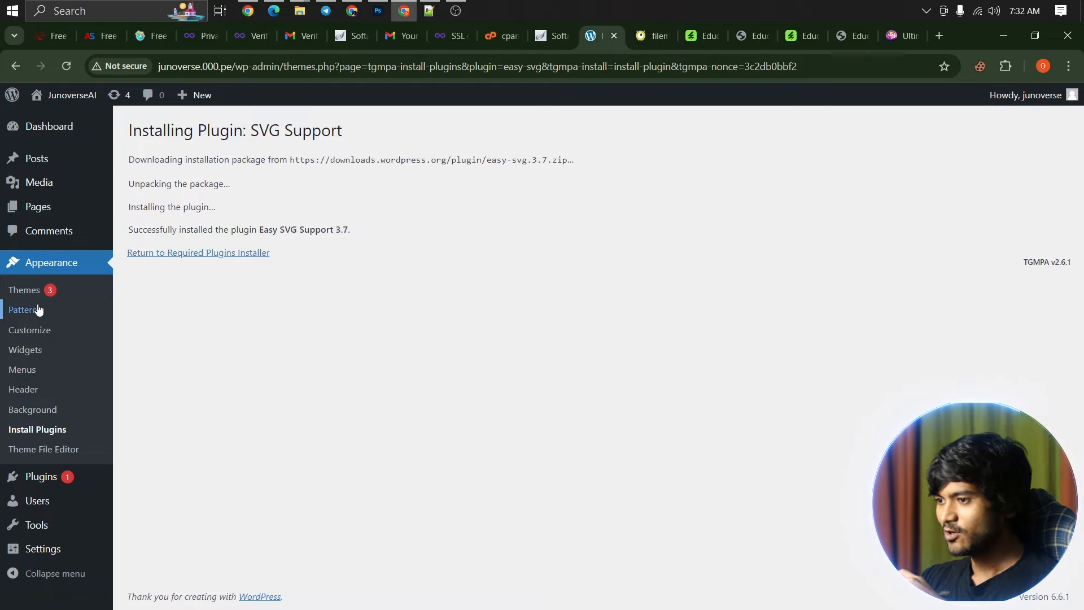
mouse_move(39, 481)
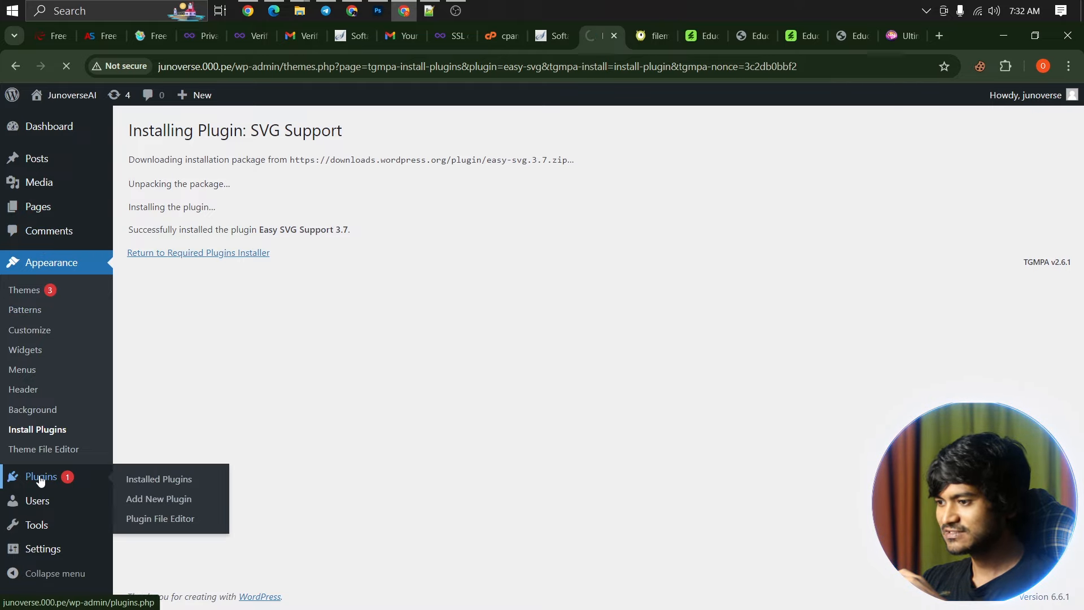
Activate the Apus FrameWork and Apus Simple Event plugins
scroll(189, 423, down, 8)
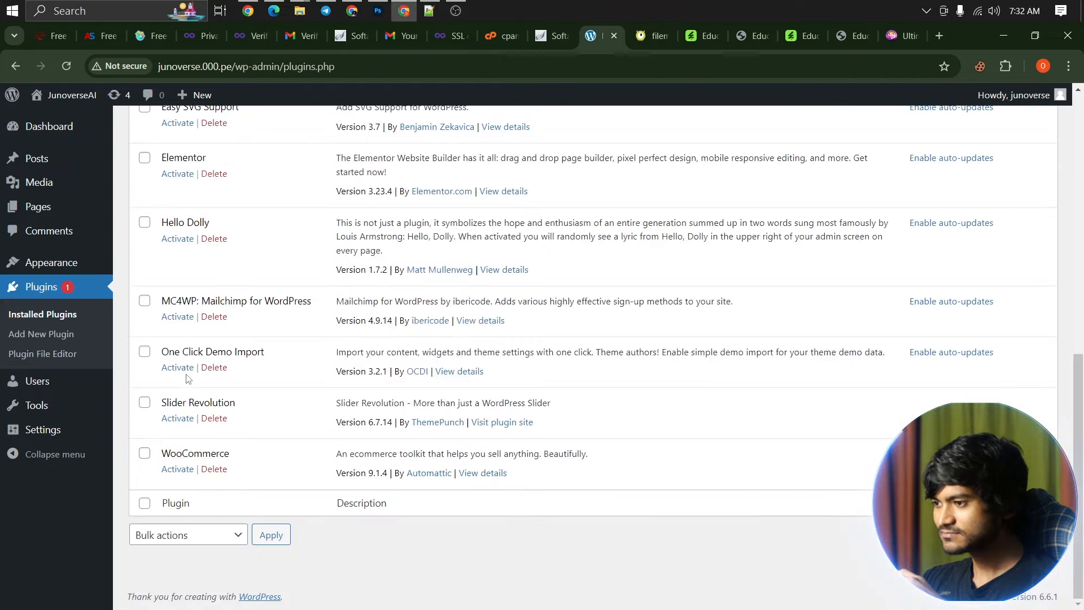
scroll(188, 362, up, 8)
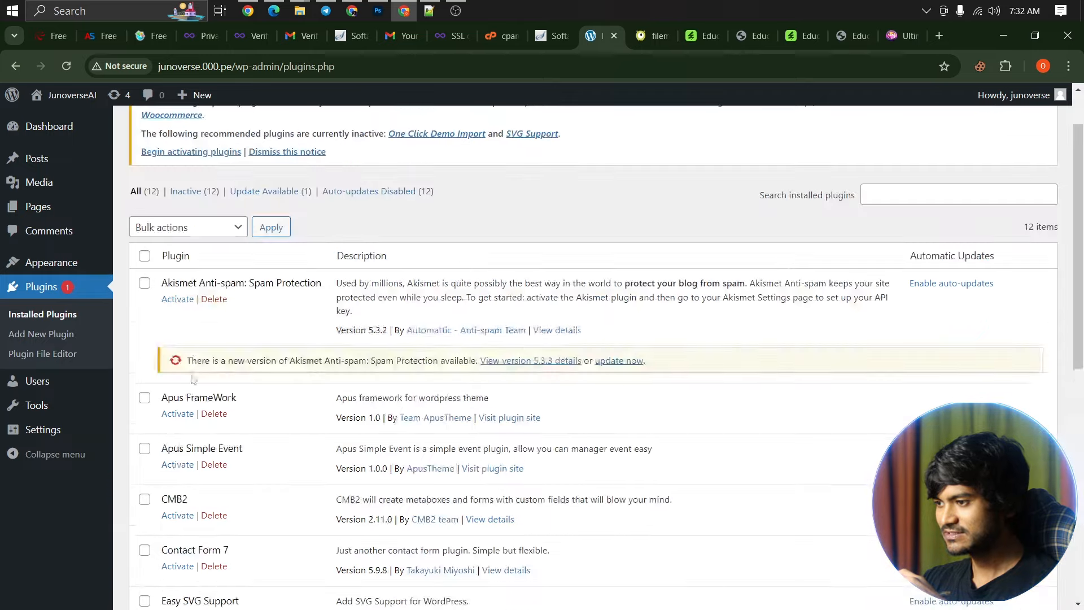
scroll(178, 396, down, 1)
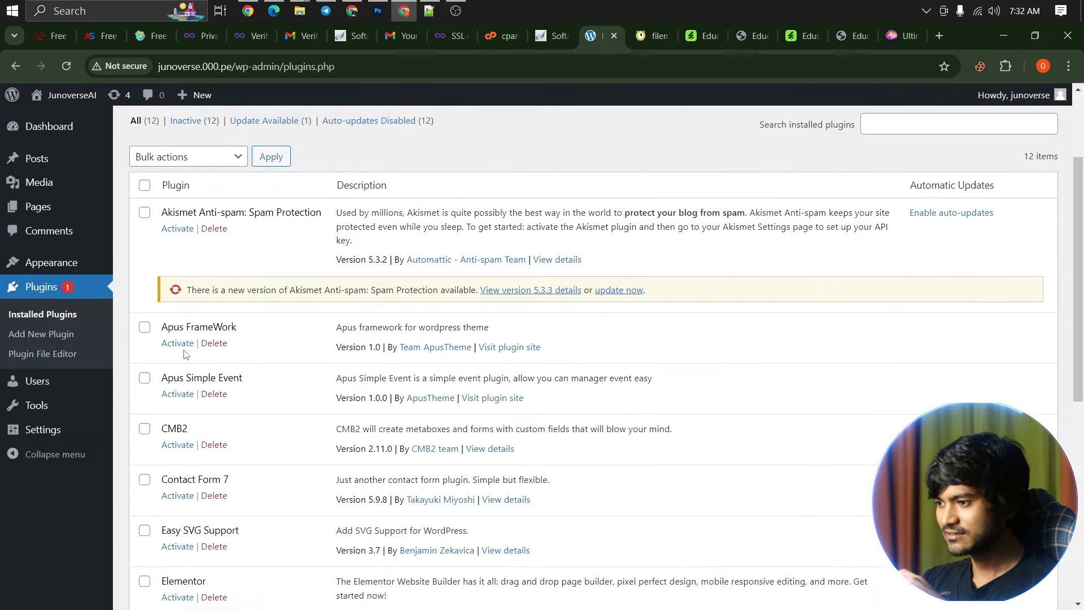
click(179, 344)
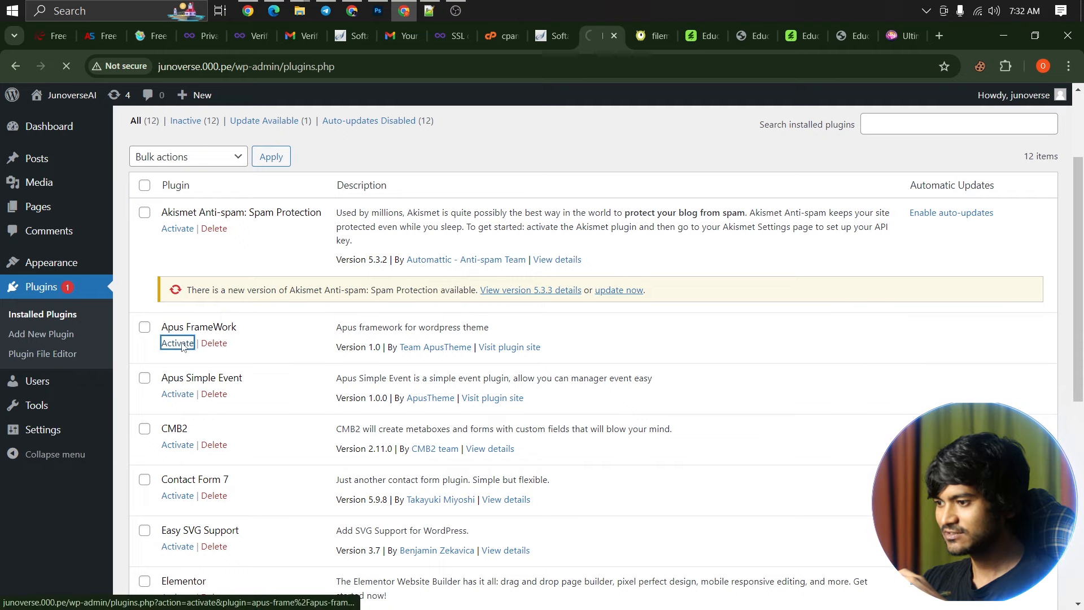
scroll(183, 339, down, 1)
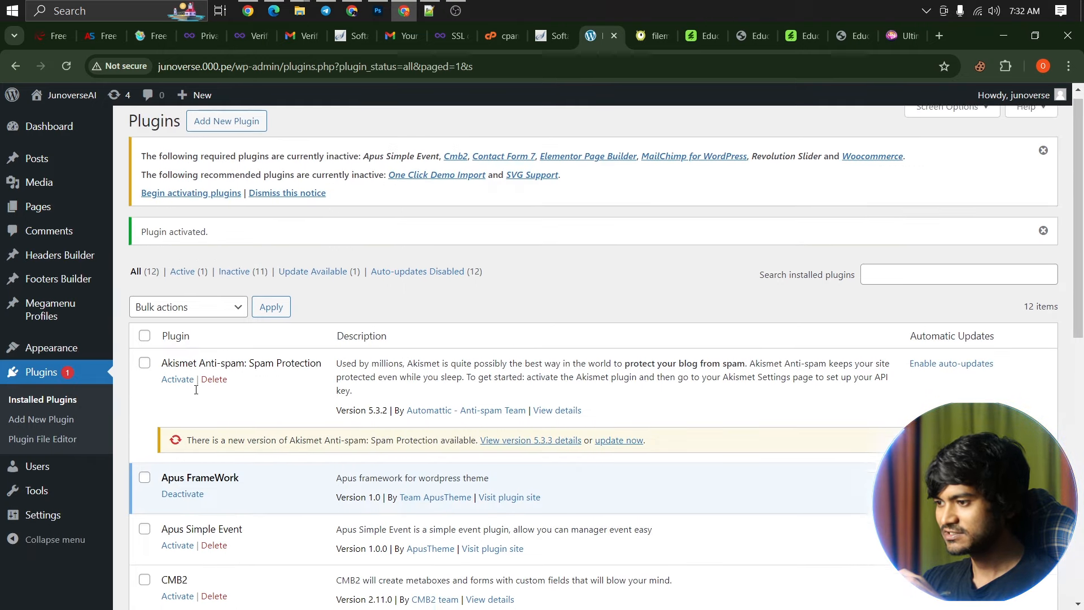
scroll(182, 337, down, 1)
click(177, 415)
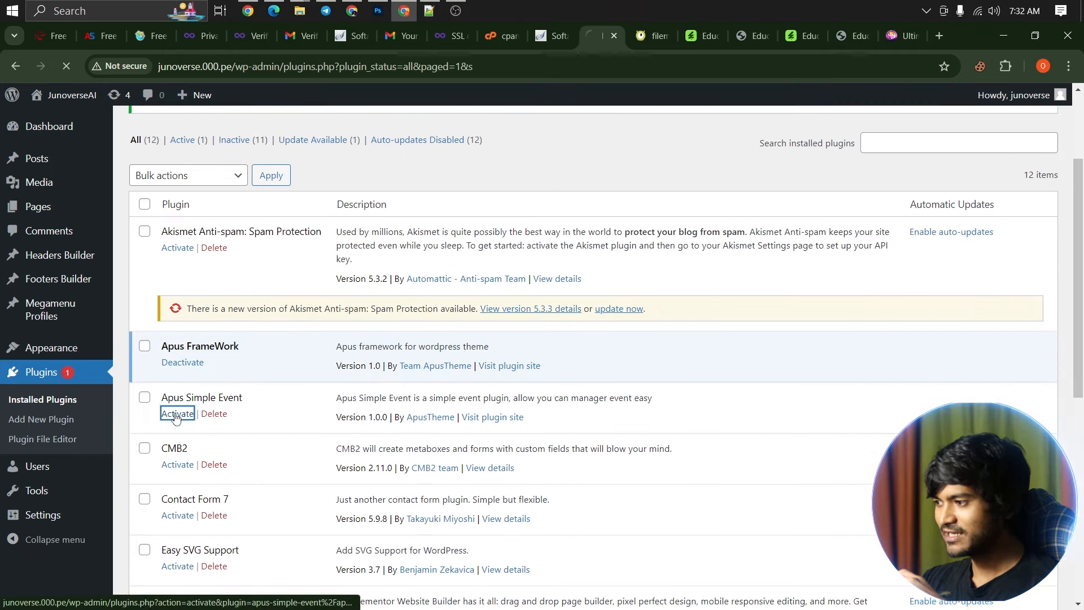
Activate Contact Form 7, Easy SVG Support and Elementor
scroll(177, 356, down, 7)
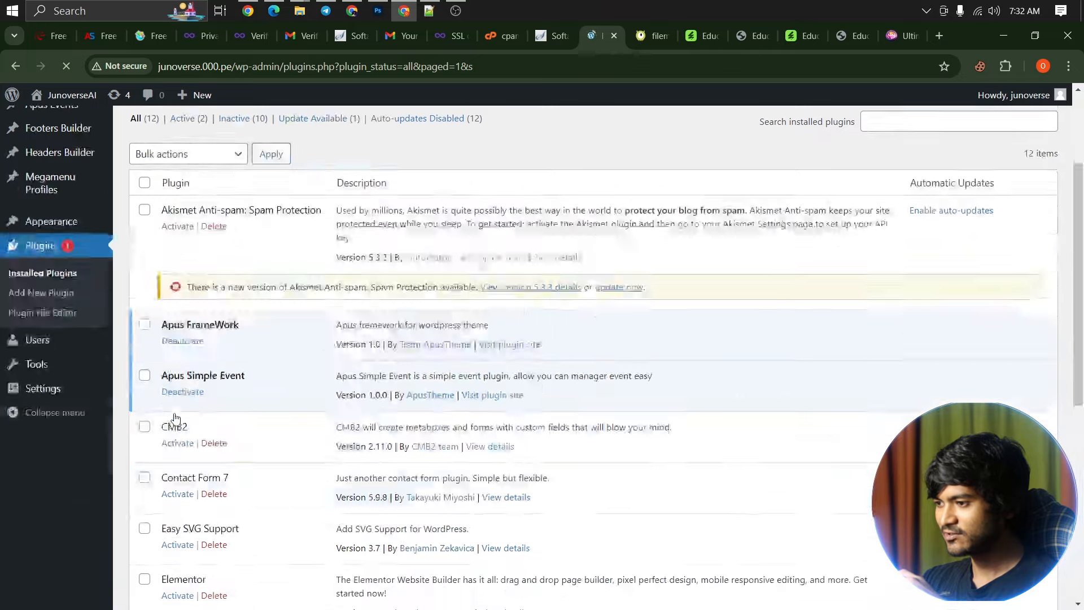
click(176, 233)
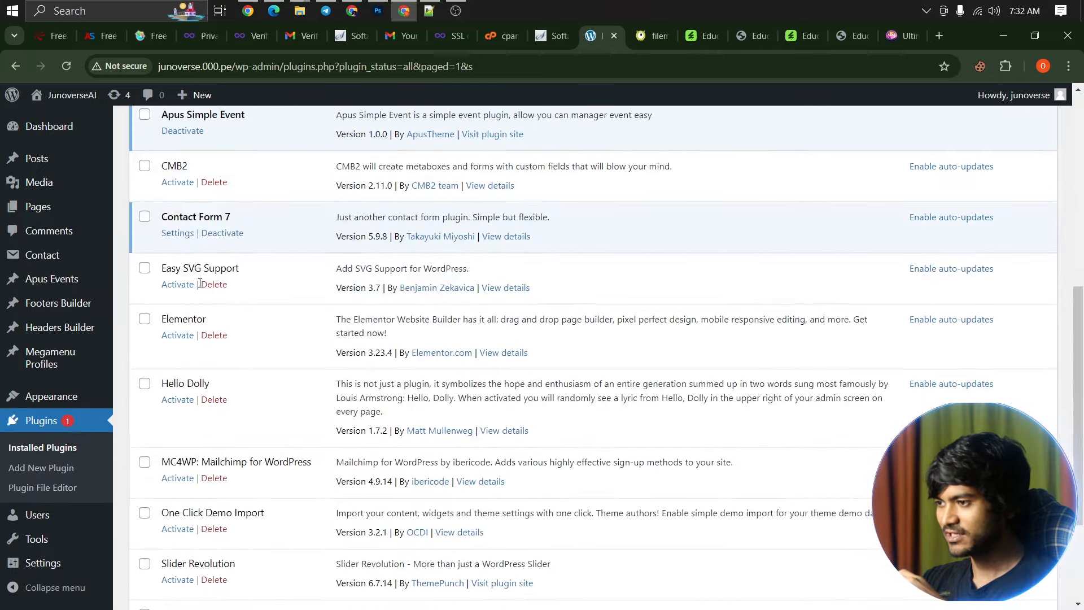
click(182, 289)
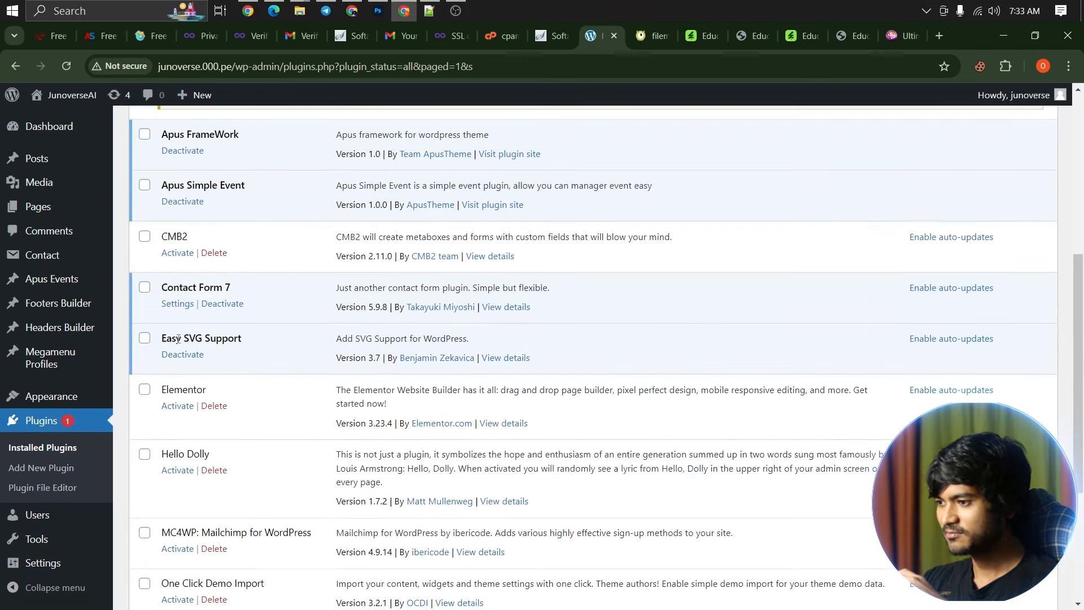
click(178, 413)
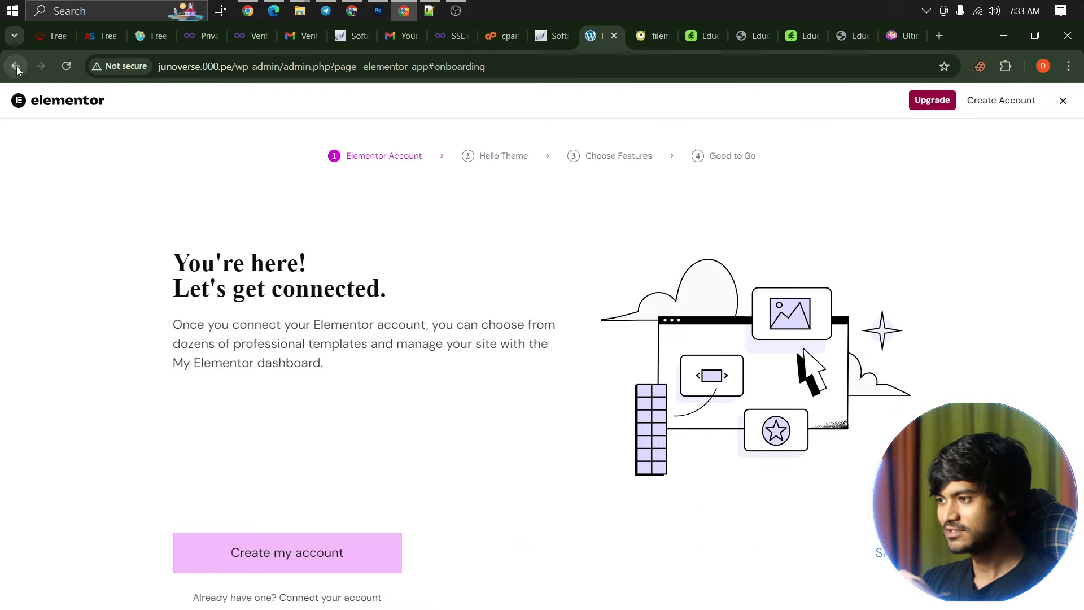
Leave the maintenance notice by loading junoverse.000.pe, then go to the Dashboard
click(16, 66)
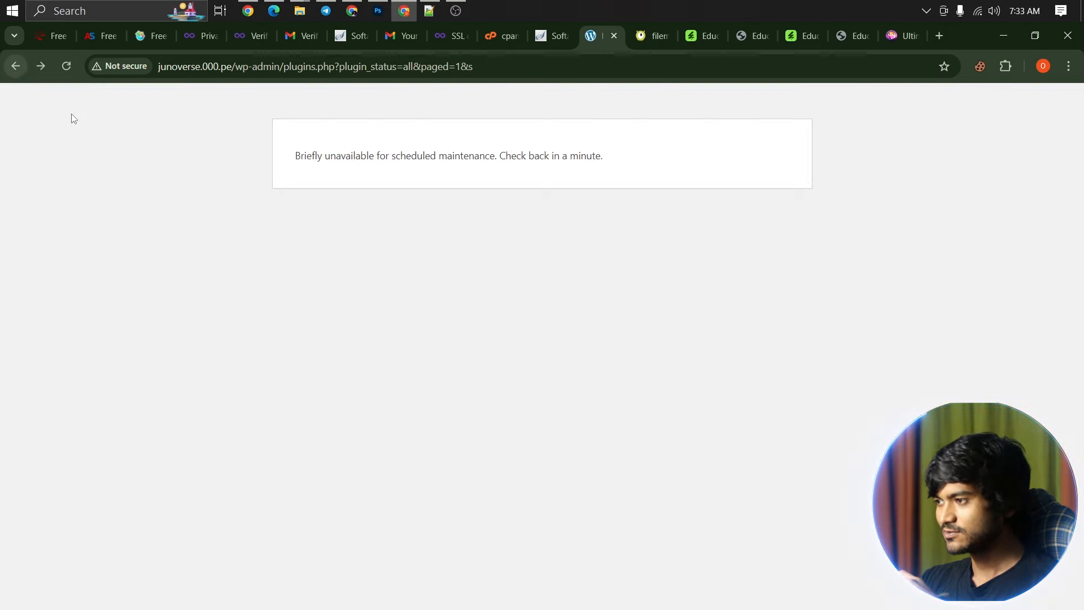
click(19, 70)
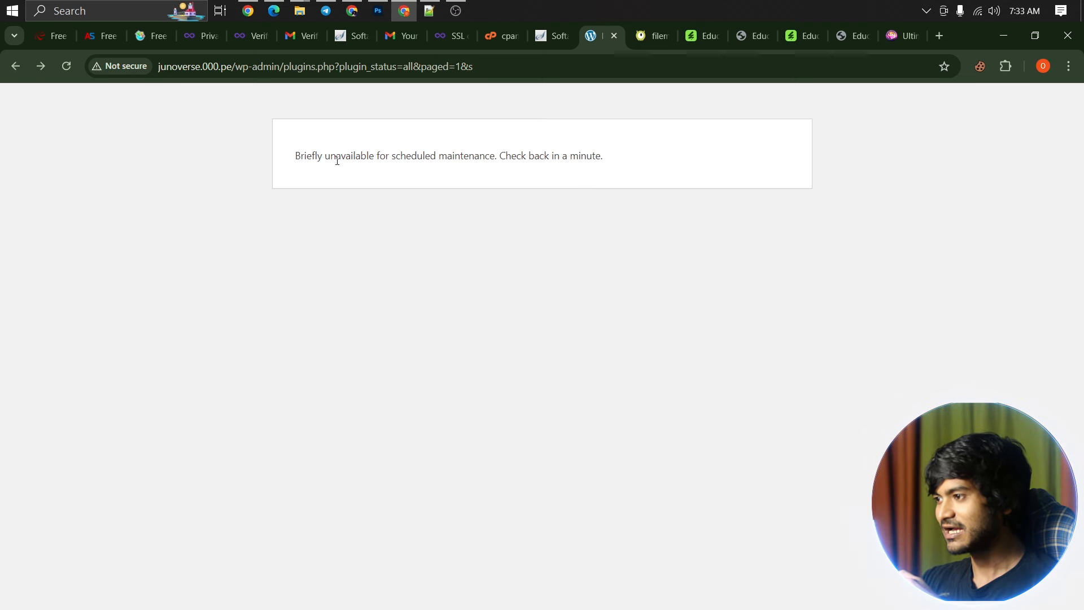
drag(337, 161, 584, 165)
click(588, 160)
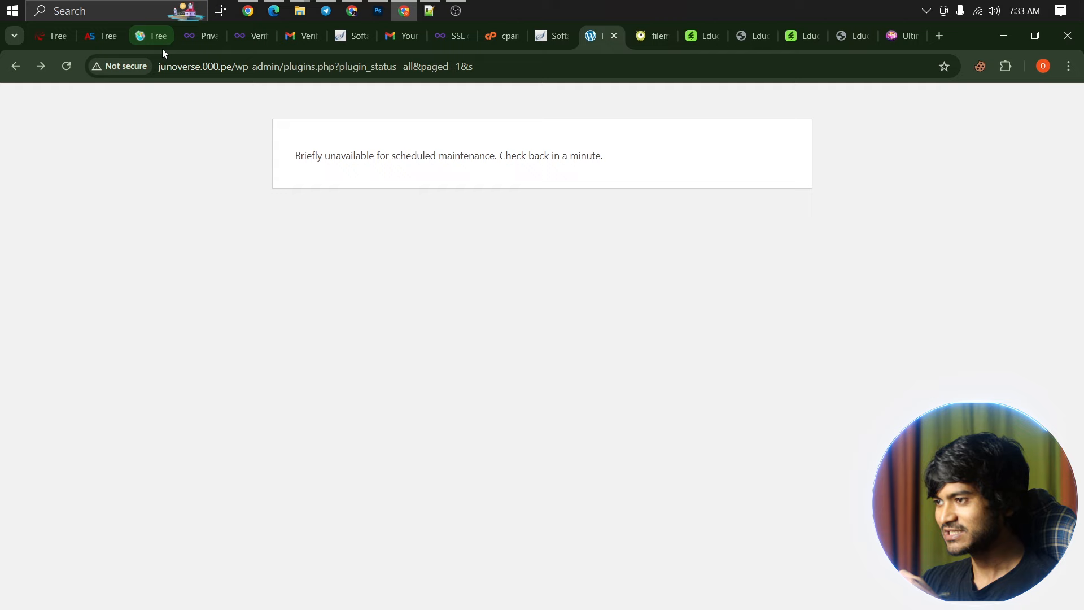
click(234, 67)
drag(234, 67, 649, 97)
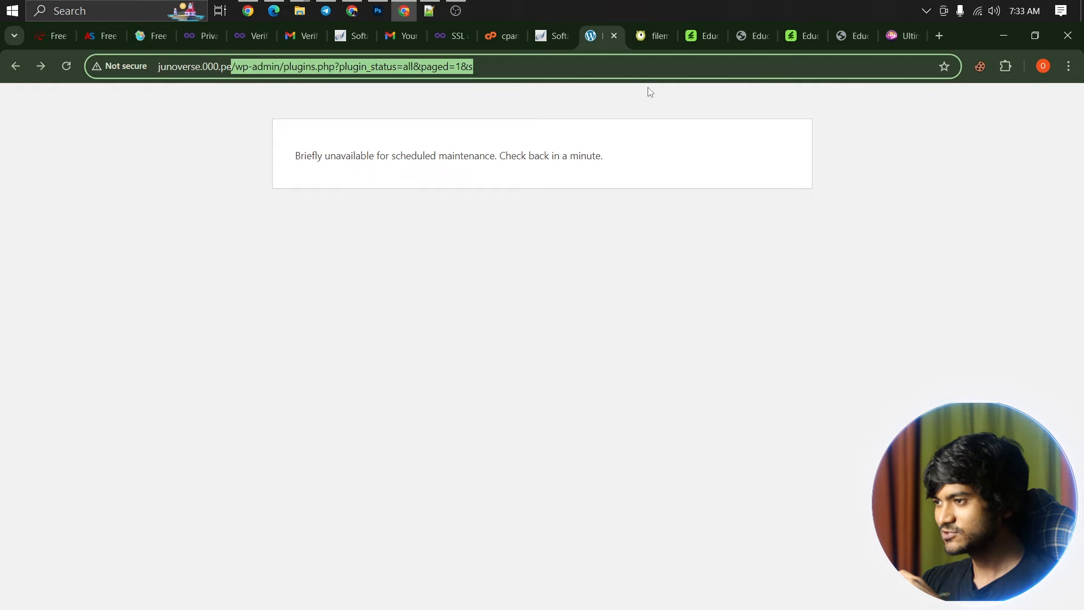
key(BackSpace)
key(Return)
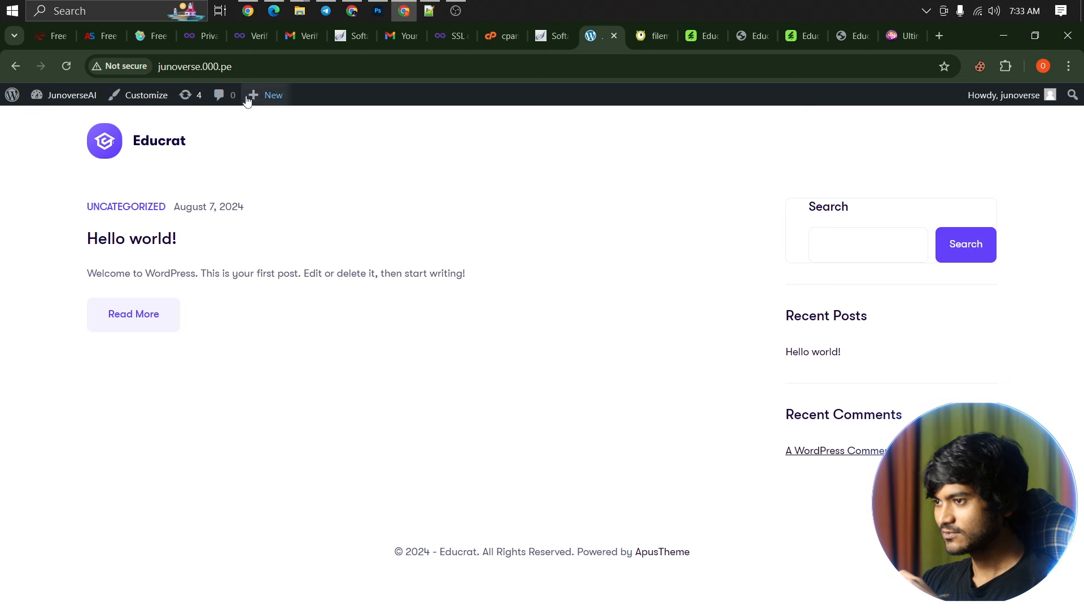
mouse_move(53, 100)
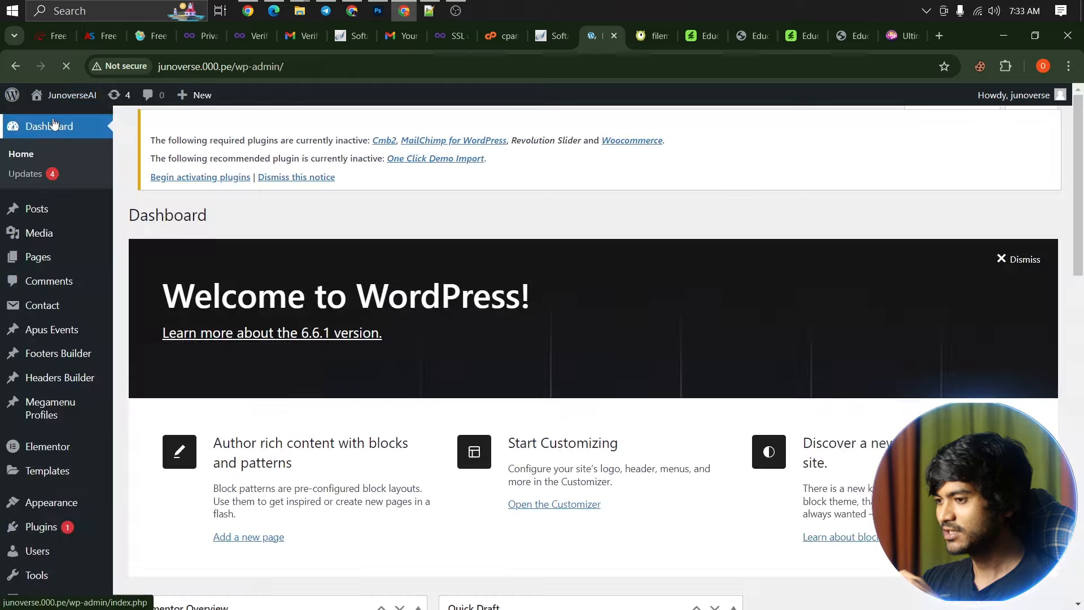
Activate One Click Demo Import and Slider Revolution, leaving the Slider Revolution welcome screen
mouse_move(55, 460)
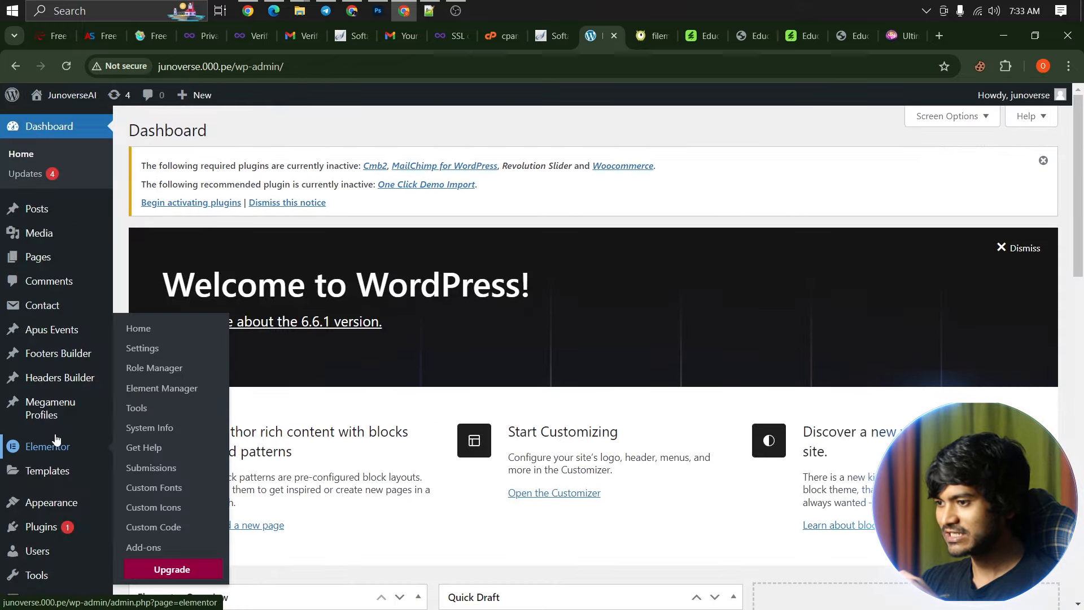
scroll(45, 418, down, 2)
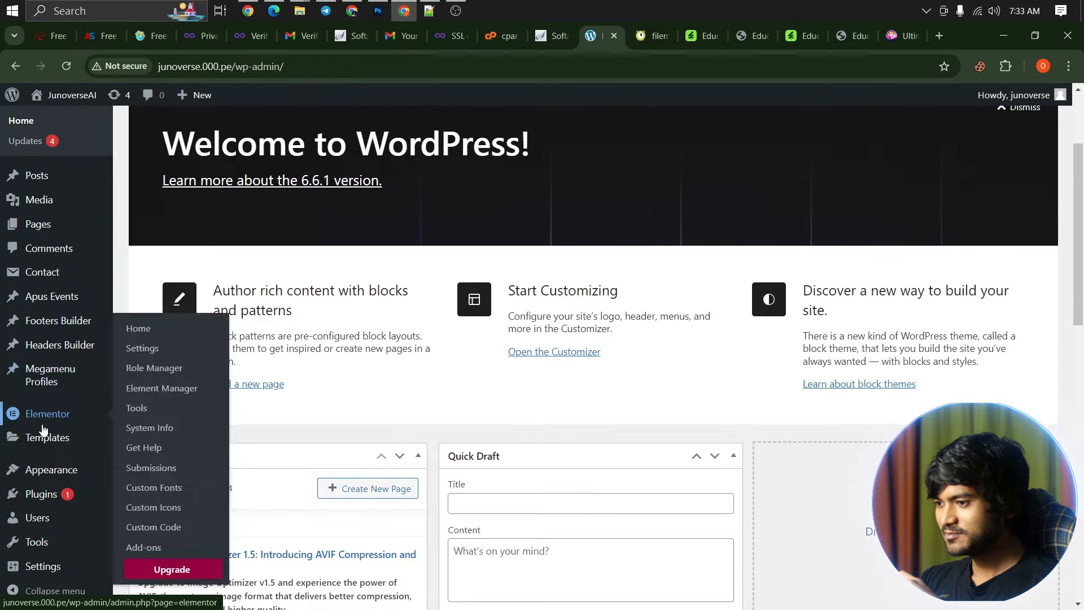
click(42, 495)
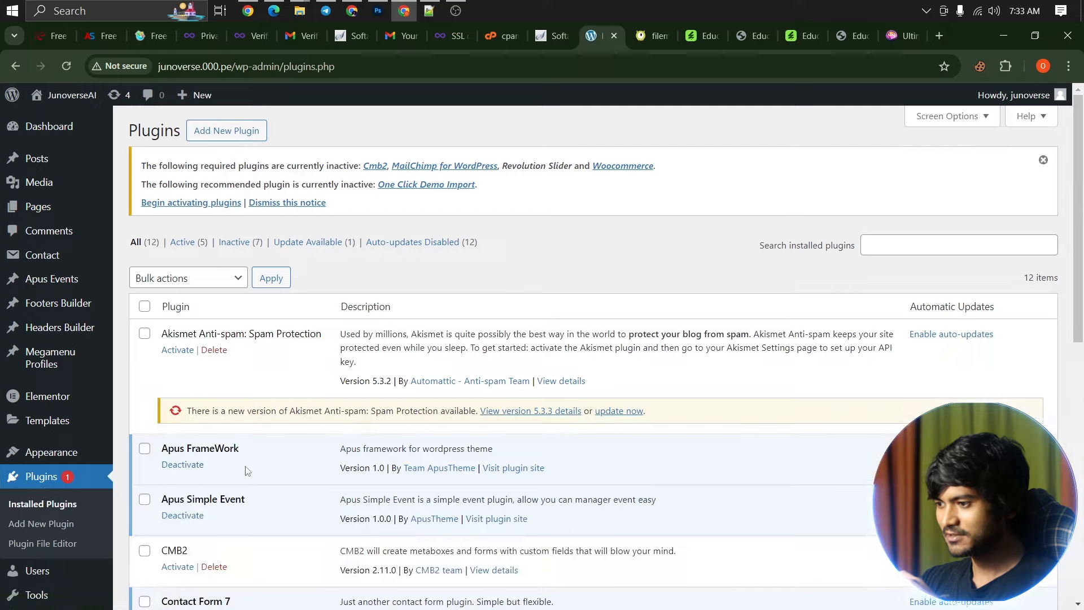
scroll(247, 470, down, 5)
scroll(187, 378, down, 1)
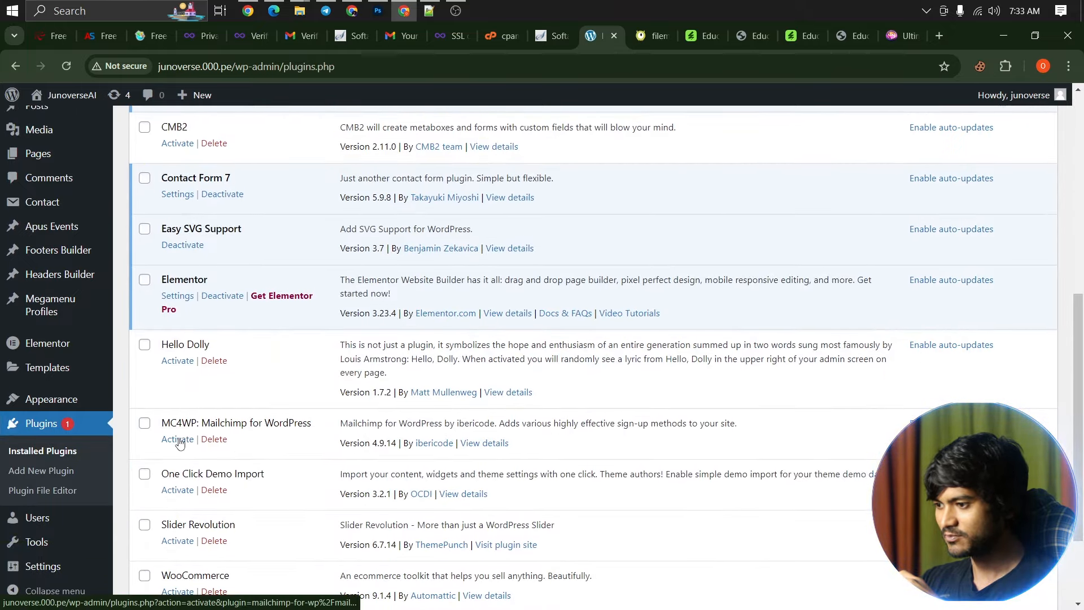
scroll(178, 435, down, 1)
click(181, 425)
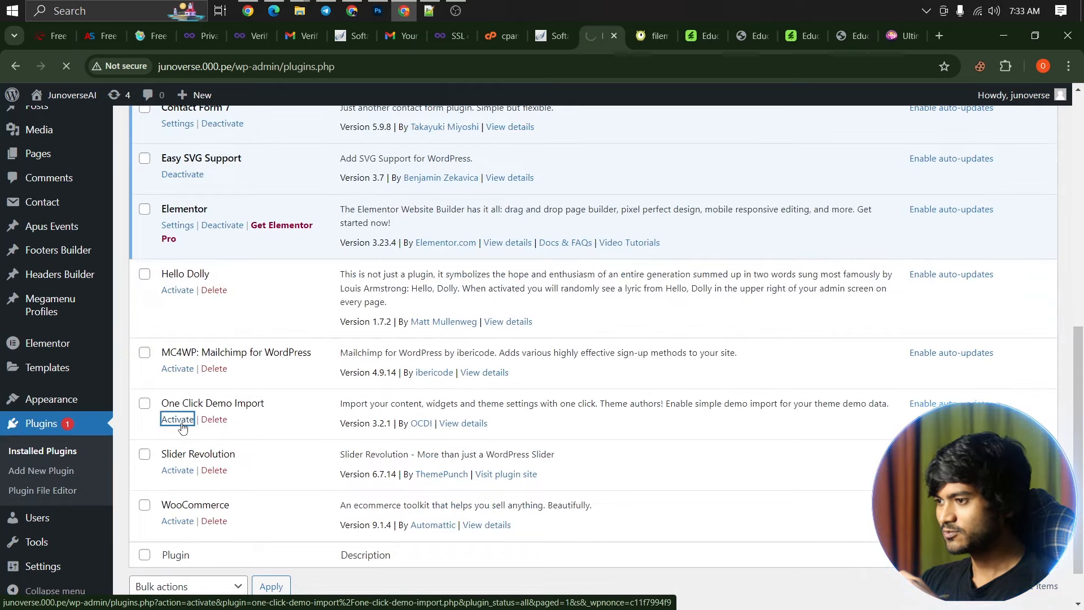
scroll(181, 425, down, 7)
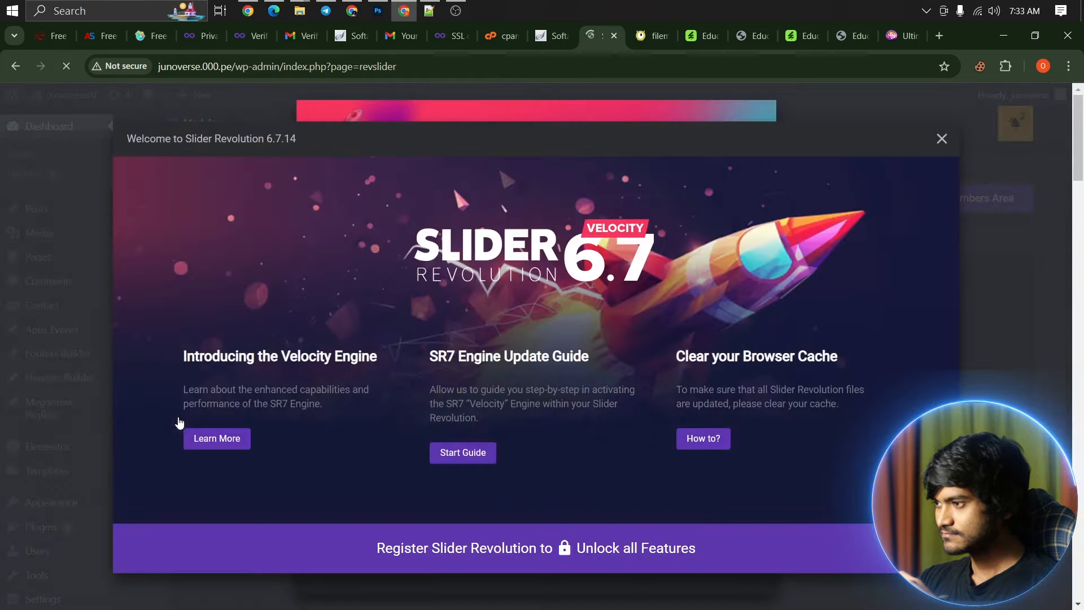
click(16, 67)
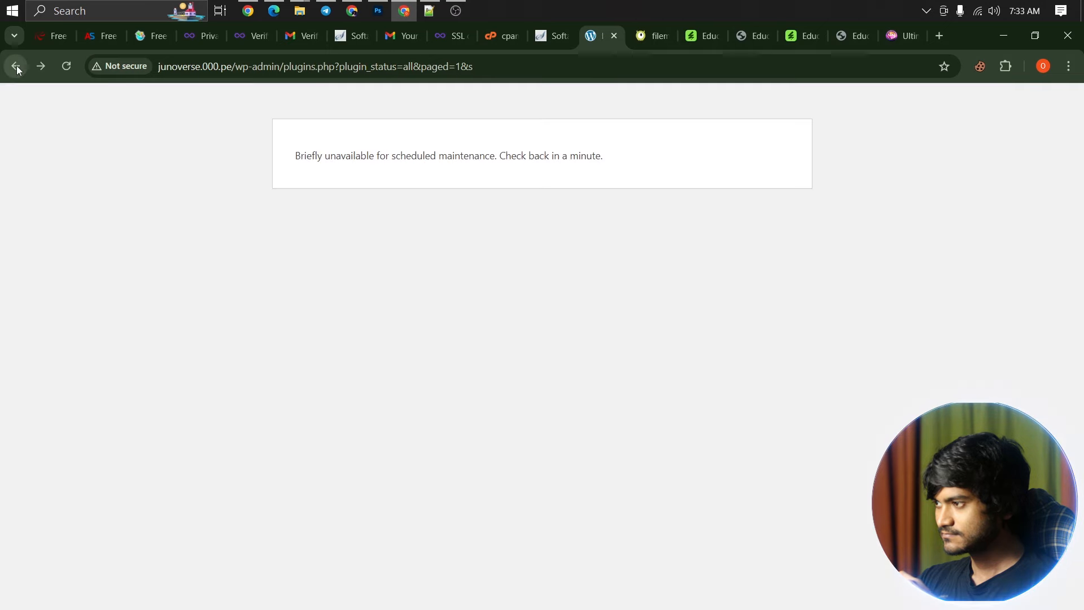
click(18, 66)
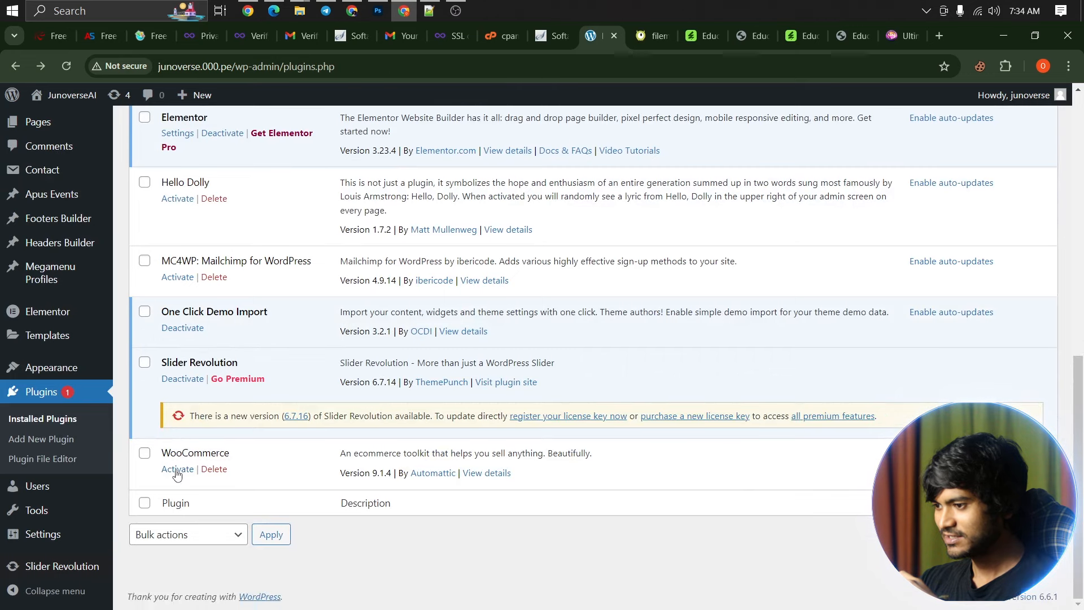
Activate the WooCommerce and CMB2 plugins
click(177, 471)
scroll(184, 446, up, 1)
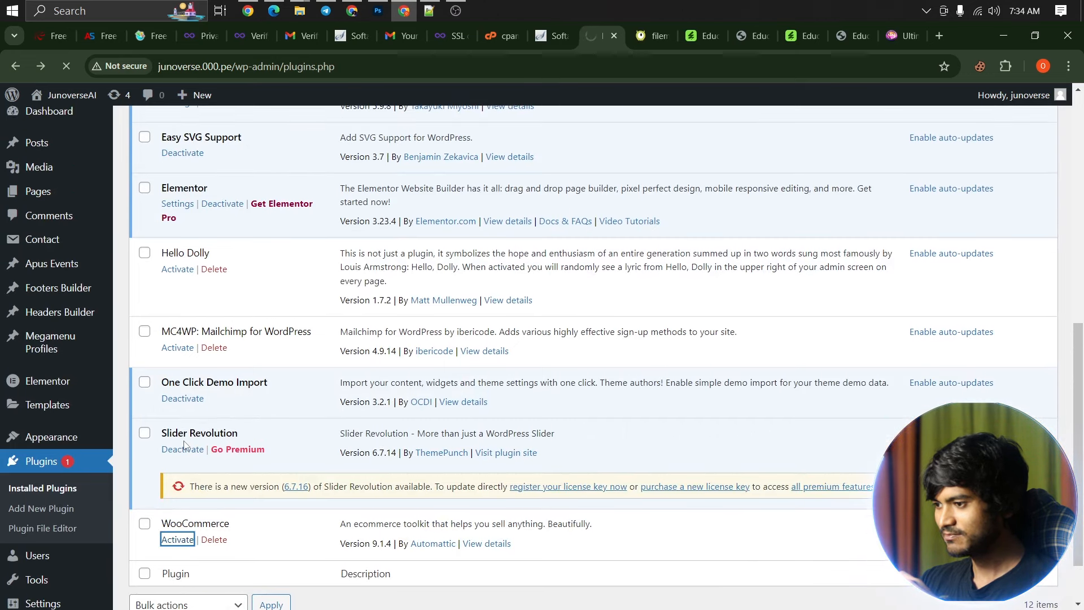
scroll(187, 429, up, 2)
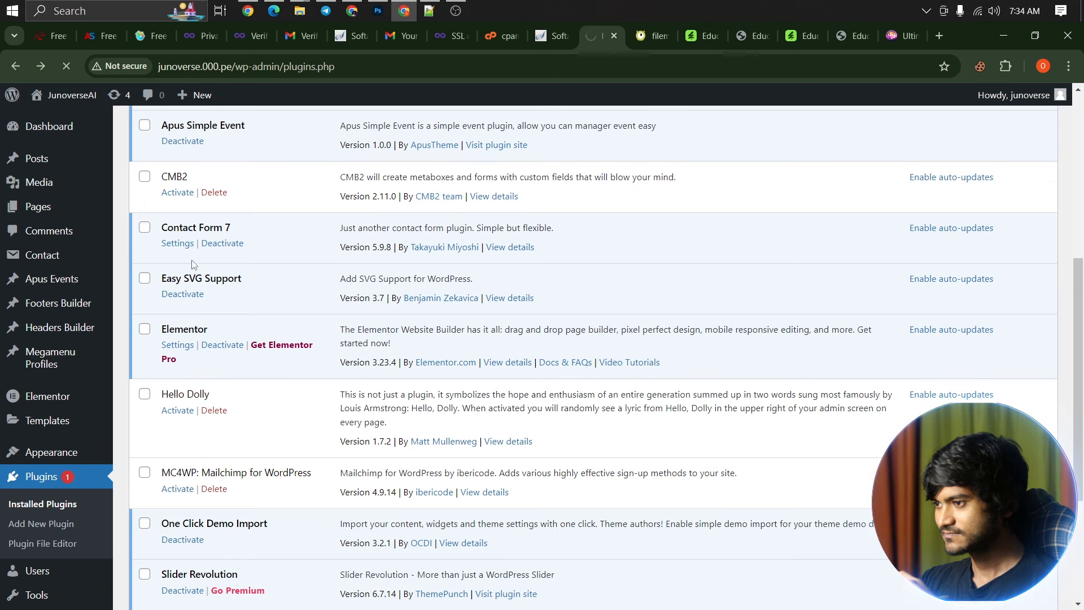
scroll(192, 255, up, 1)
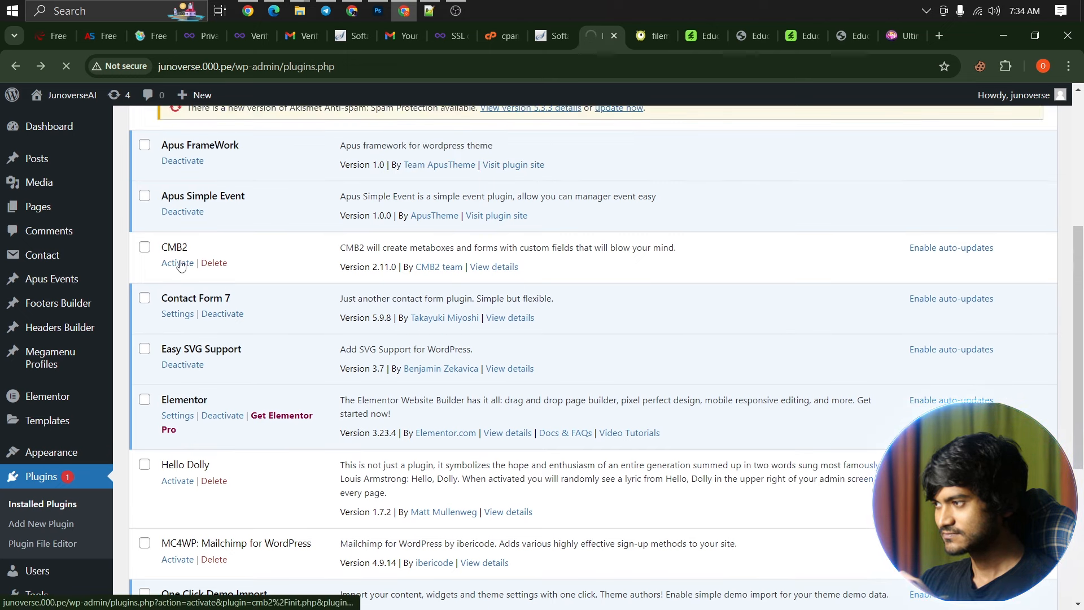
click(180, 265)
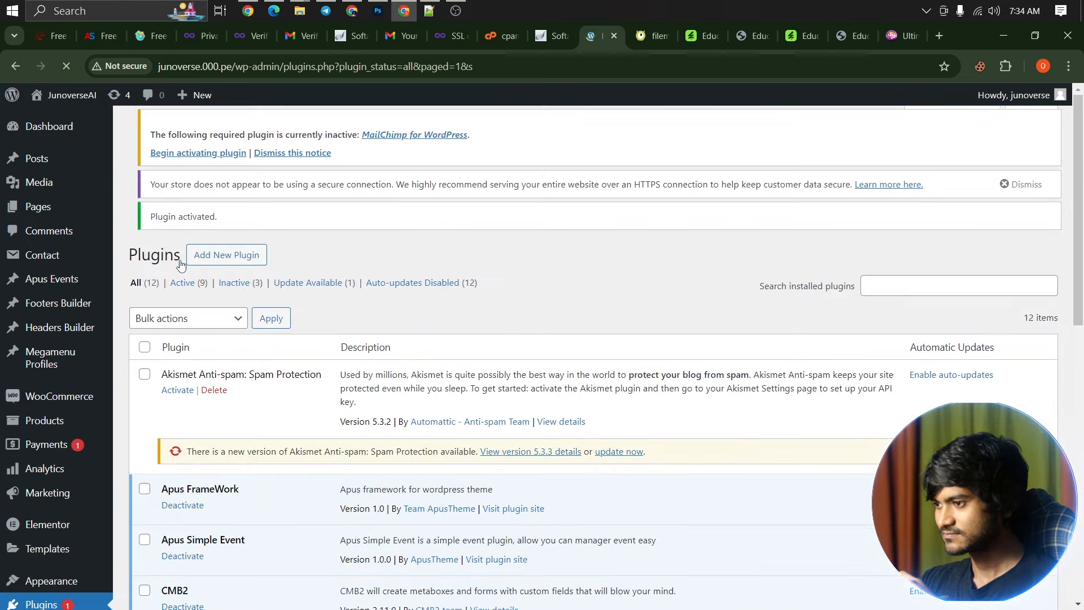
scroll(192, 331, down, 3)
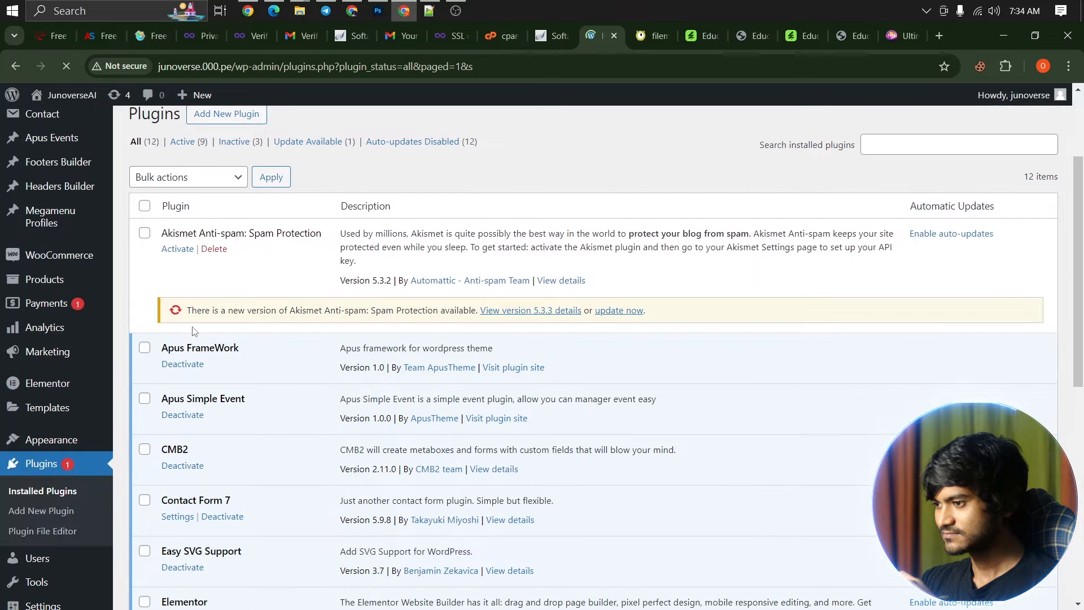
scroll(193, 326, down, 8)
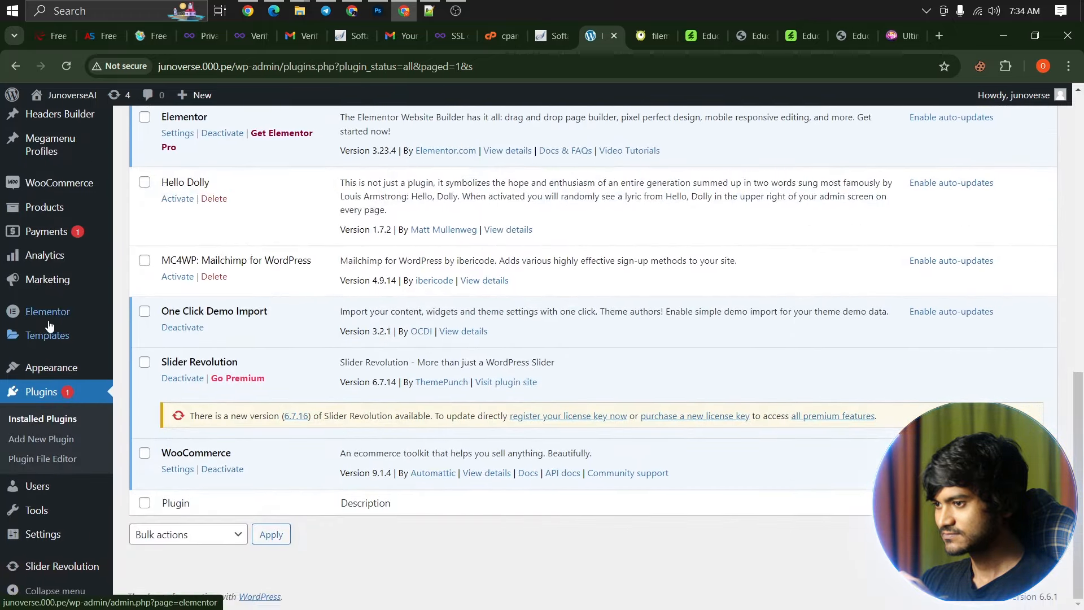
Go to the installed themes page under Appearance > Themes
mouse_move(58, 217)
scroll(58, 216, up, 4)
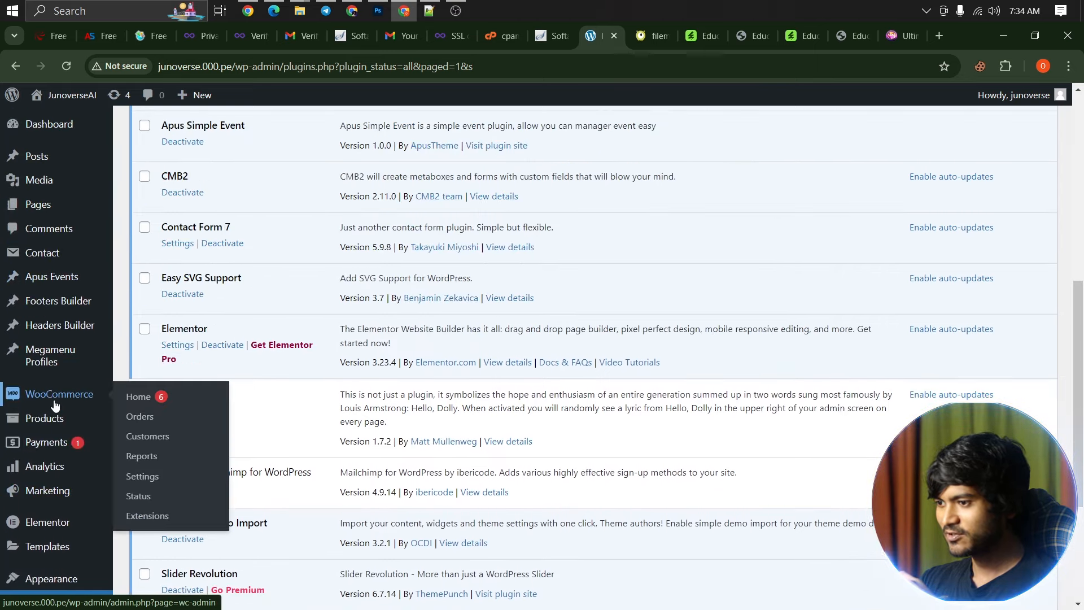
scroll(55, 407, down, 3)
mouse_move(57, 435)
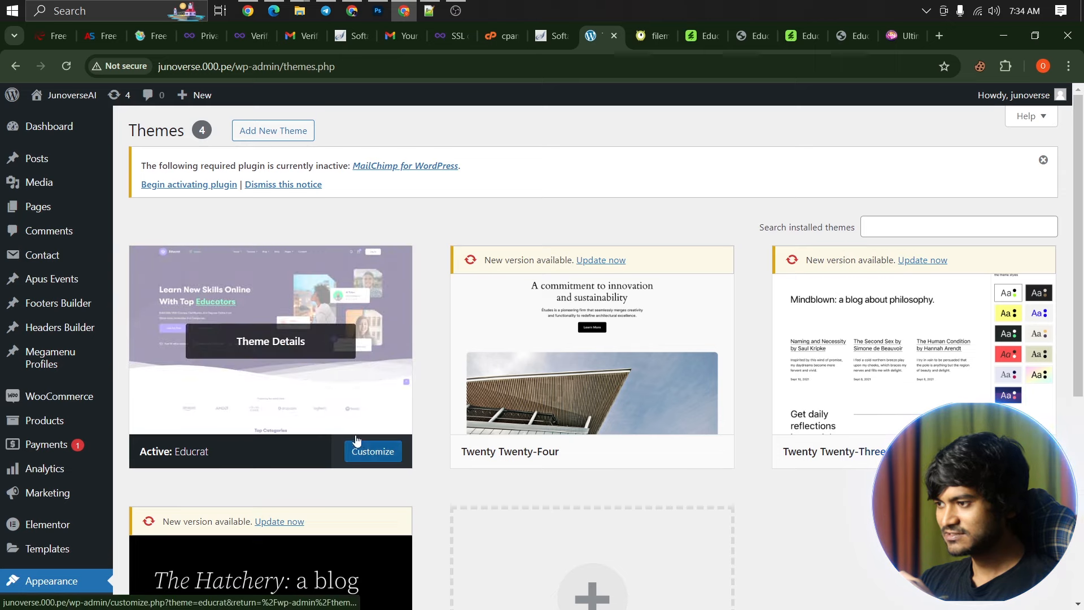
Open the Educrat theme details, enter the Customizer, and back out without changes
click(324, 364)
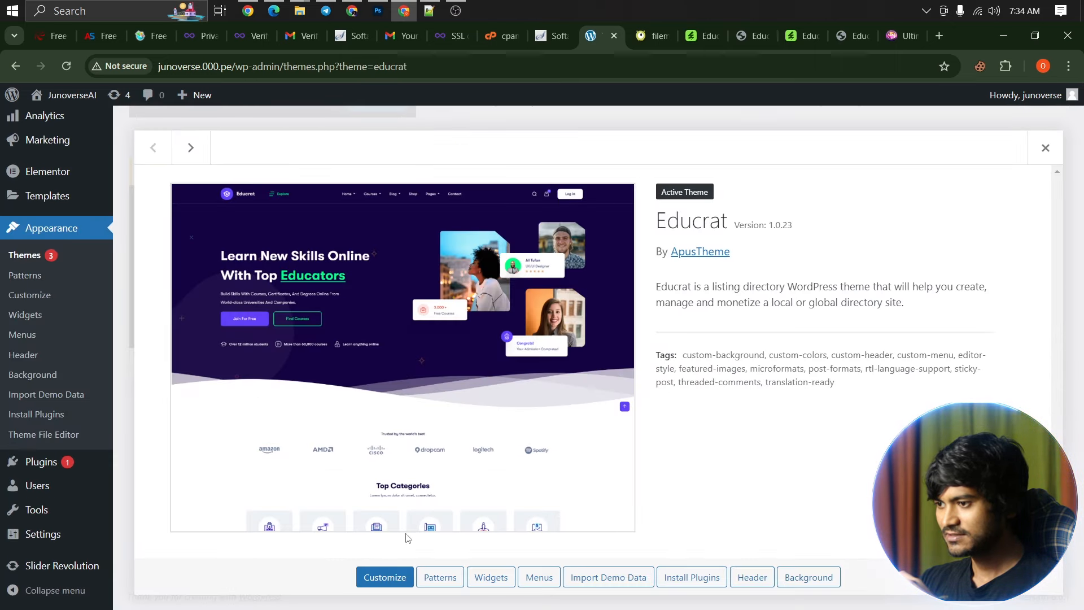
click(388, 577)
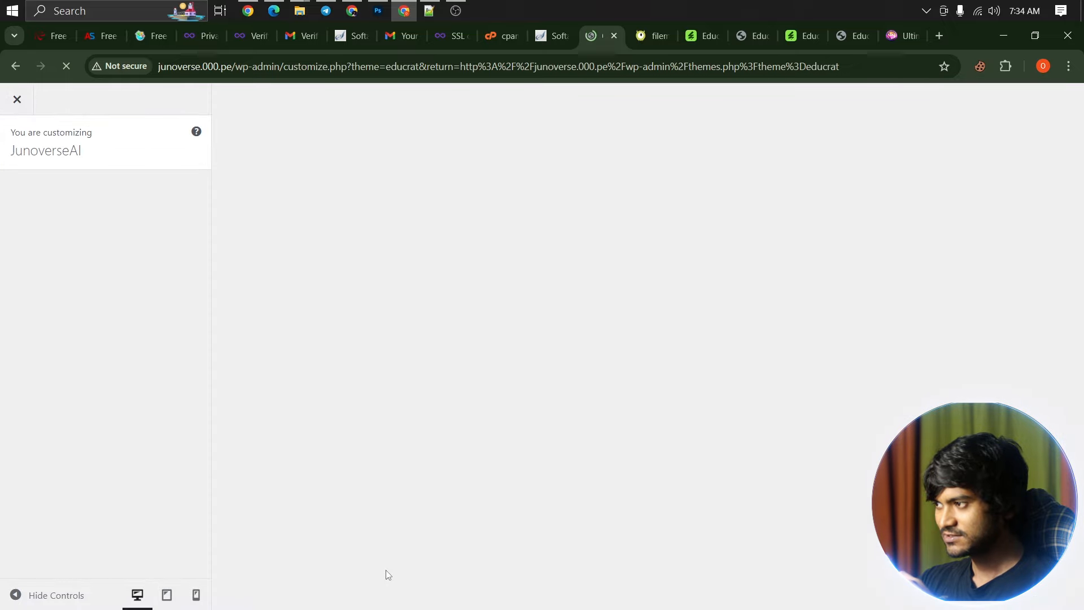
click(14, 66)
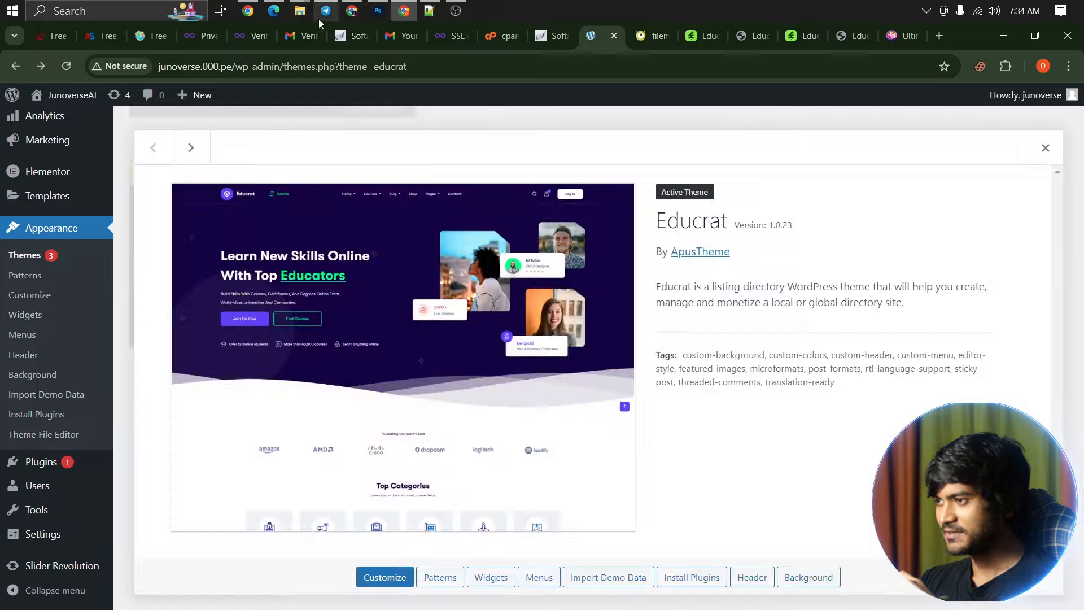
click(274, 11)
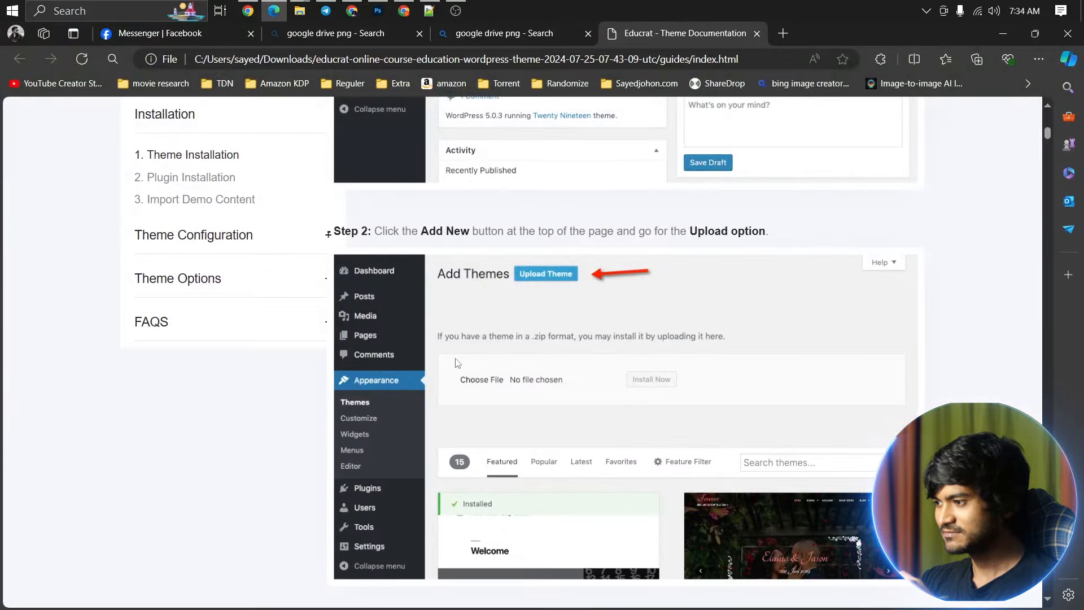
Read the Educrat documentation from Plugin Installation through Import Demo Content, then return to WordPress
scroll(458, 362, down, 7)
scroll(457, 363, down, 20)
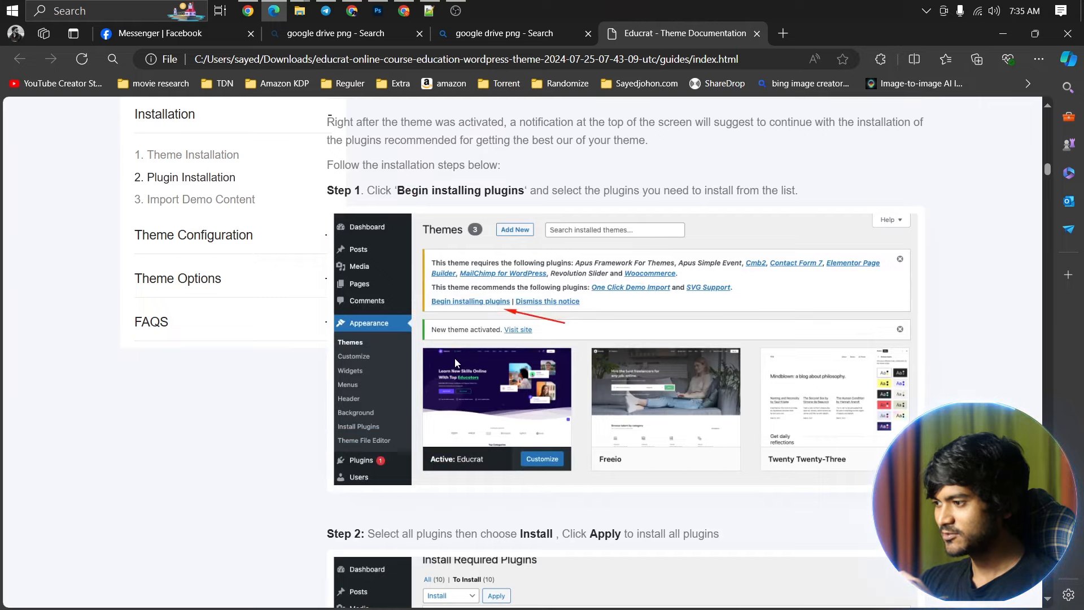
scroll(455, 358, down, 13)
scroll(455, 363, down, 15)
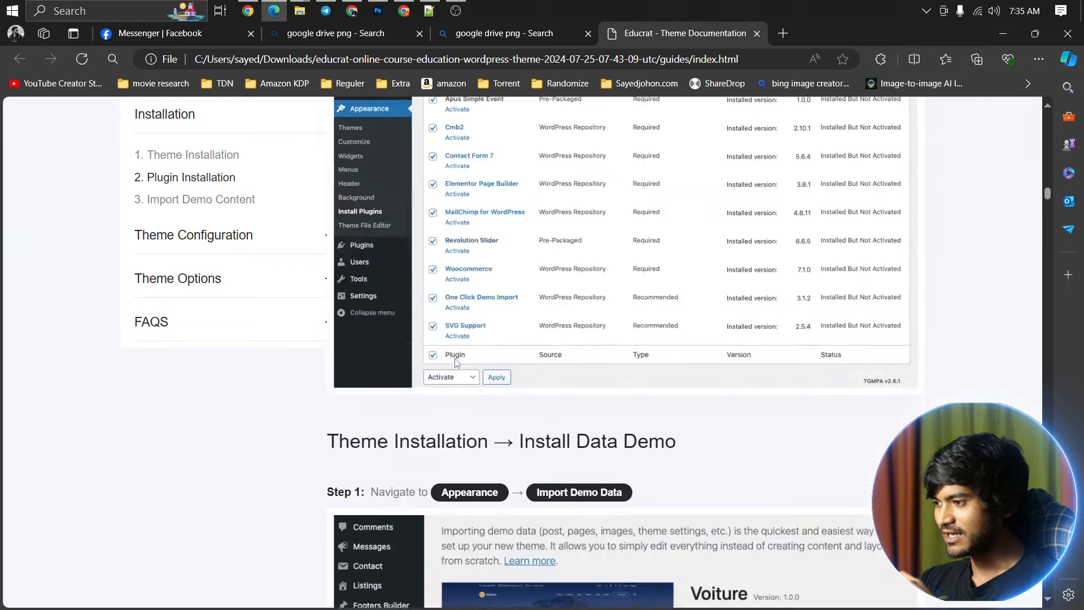
scroll(458, 362, down, 1)
scroll(457, 363, up, 2)
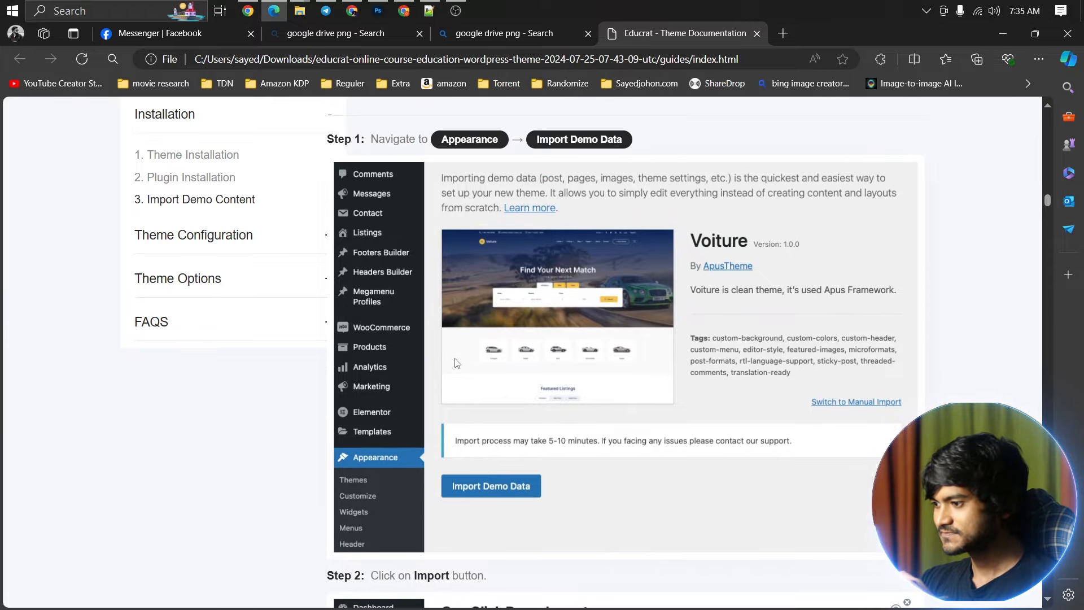
scroll(458, 363, down, 10)
scroll(458, 363, up, 7)
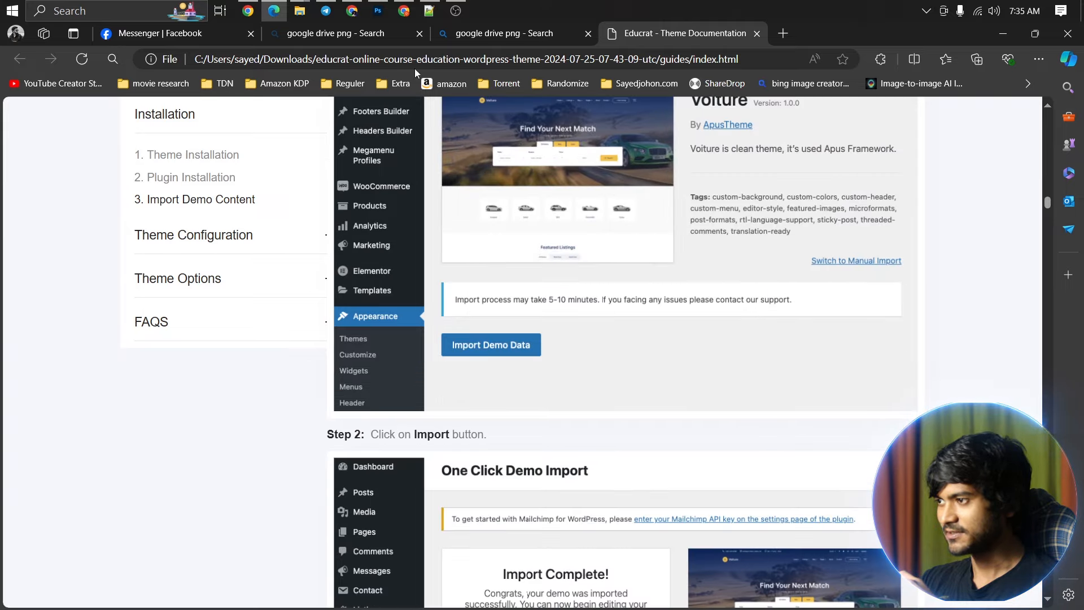
click(403, 12)
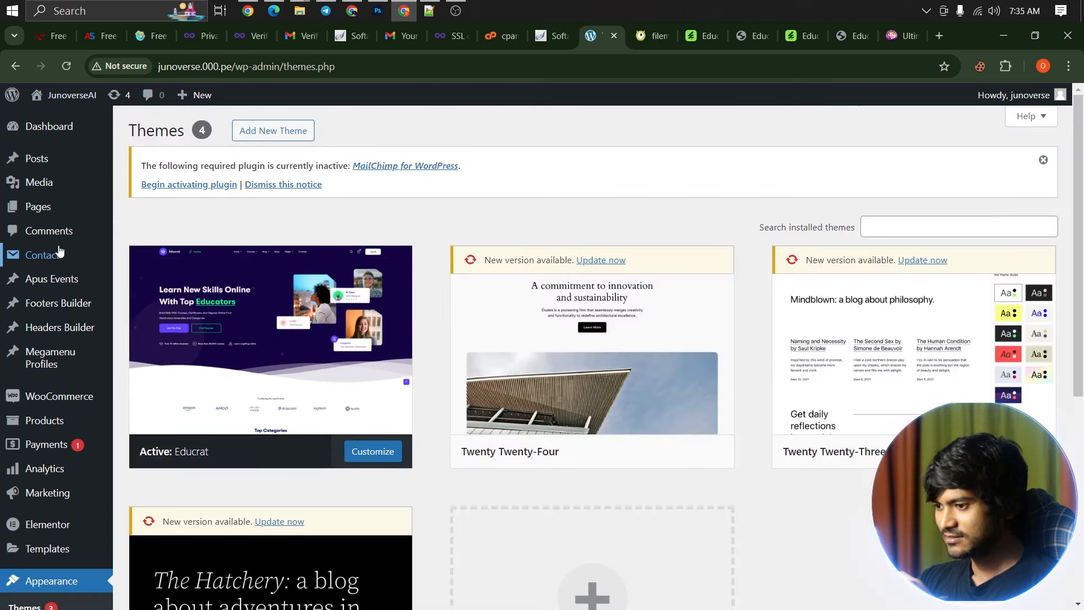
Activate the remaining required MailChimp for WordPress plugin
mouse_move(101, 263)
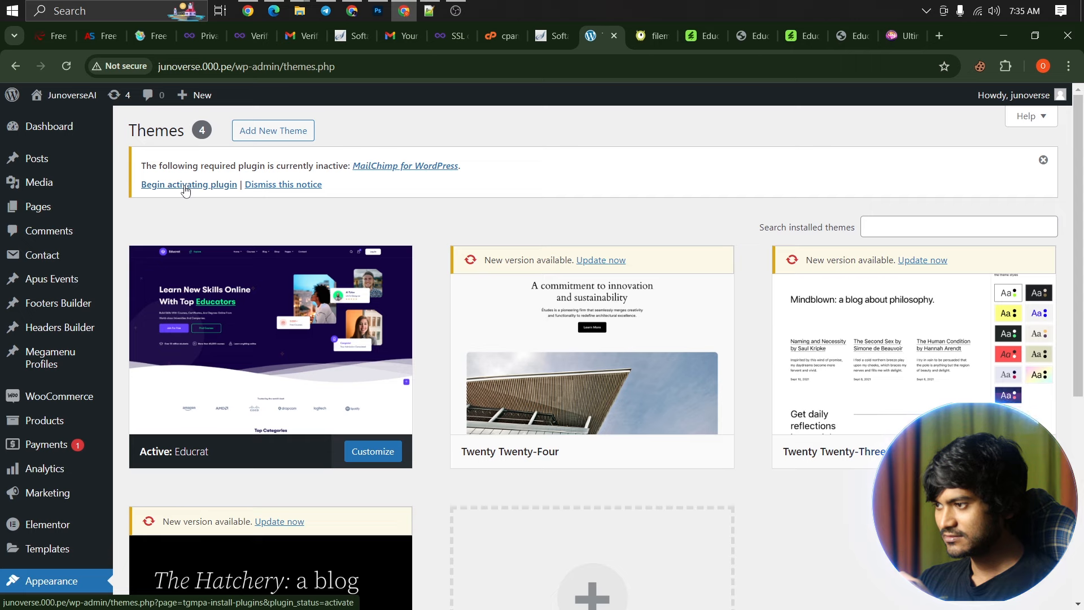
click(210, 185)
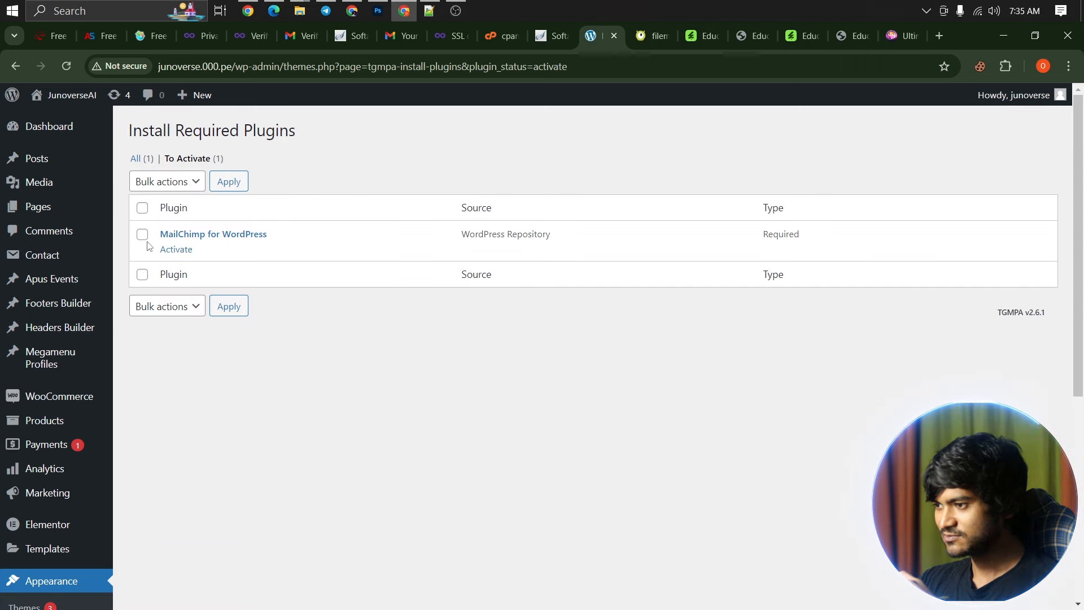
click(171, 250)
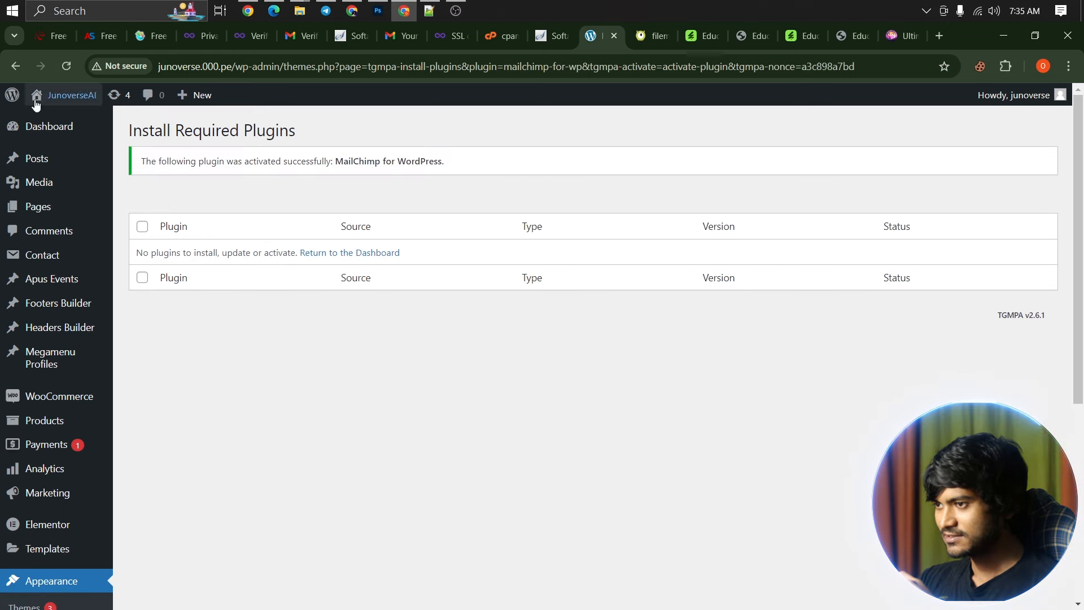
Go back past the access-denied error to the Themes page
click(21, 73)
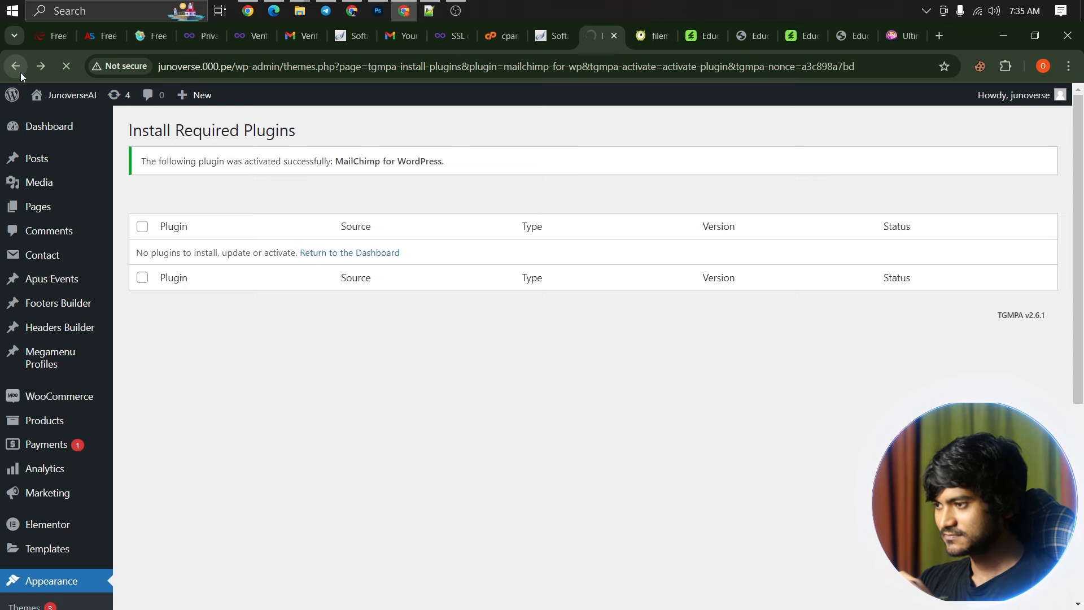
click(20, 75)
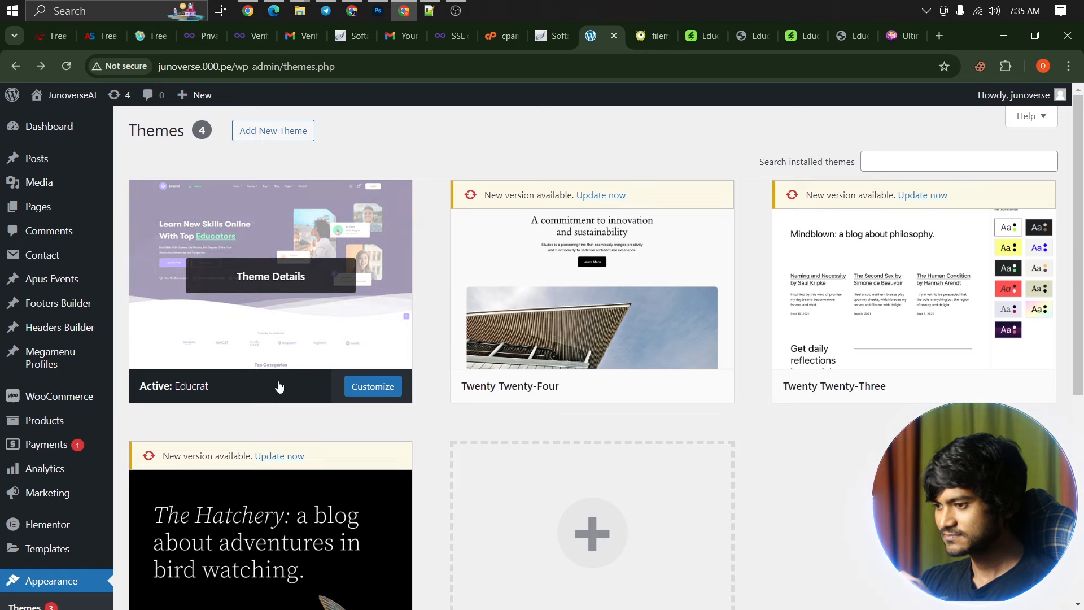
scroll(279, 386, down, 1)
scroll(279, 382, up, 1)
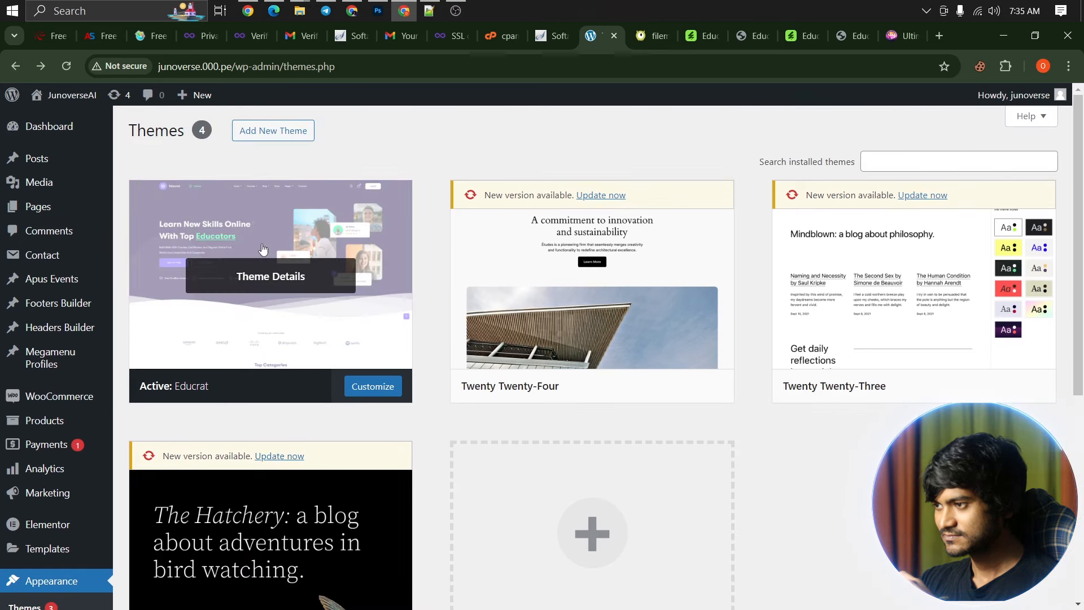
drag(231, 66, 158, 67)
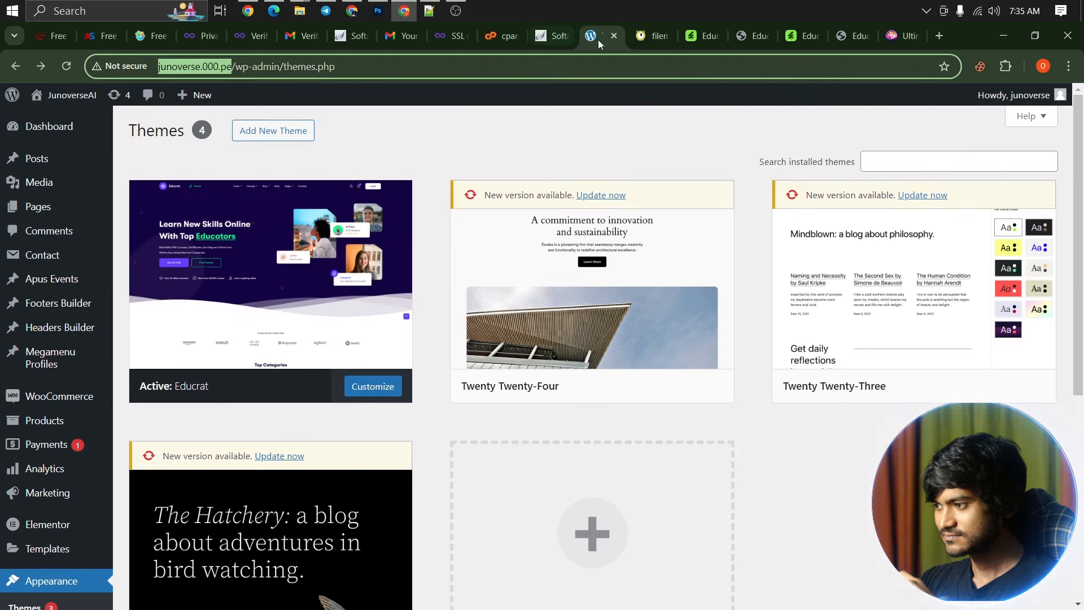
scroll(368, 345, down, 3)
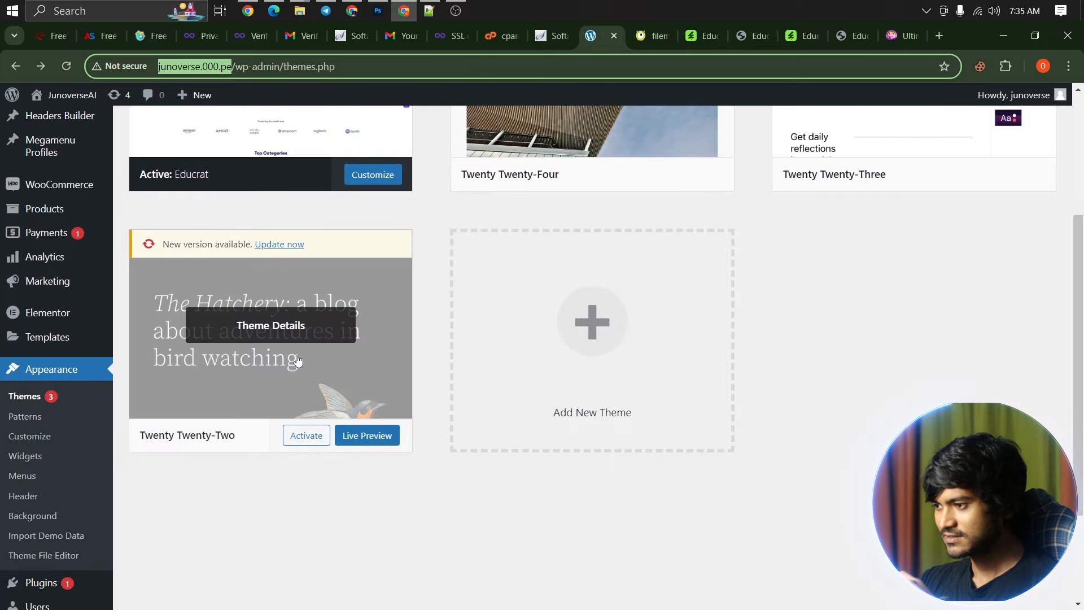
scroll(317, 364, down, 2)
scroll(322, 379, up, 3)
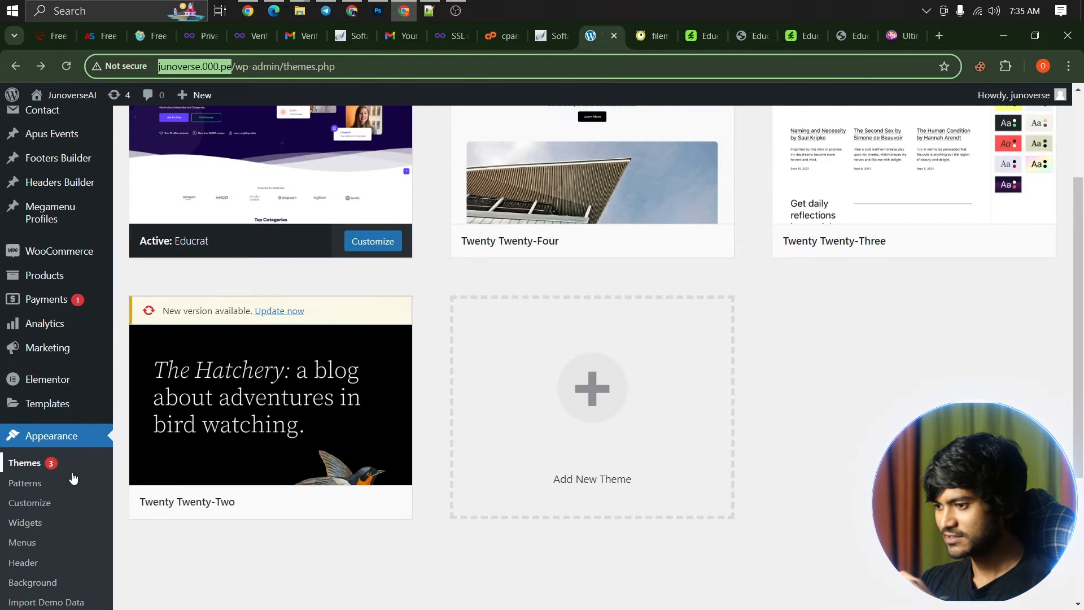
scroll(64, 480, down, 2)
Open Appearance > Import Demo Data and review the available Educrat demos
click(49, 468)
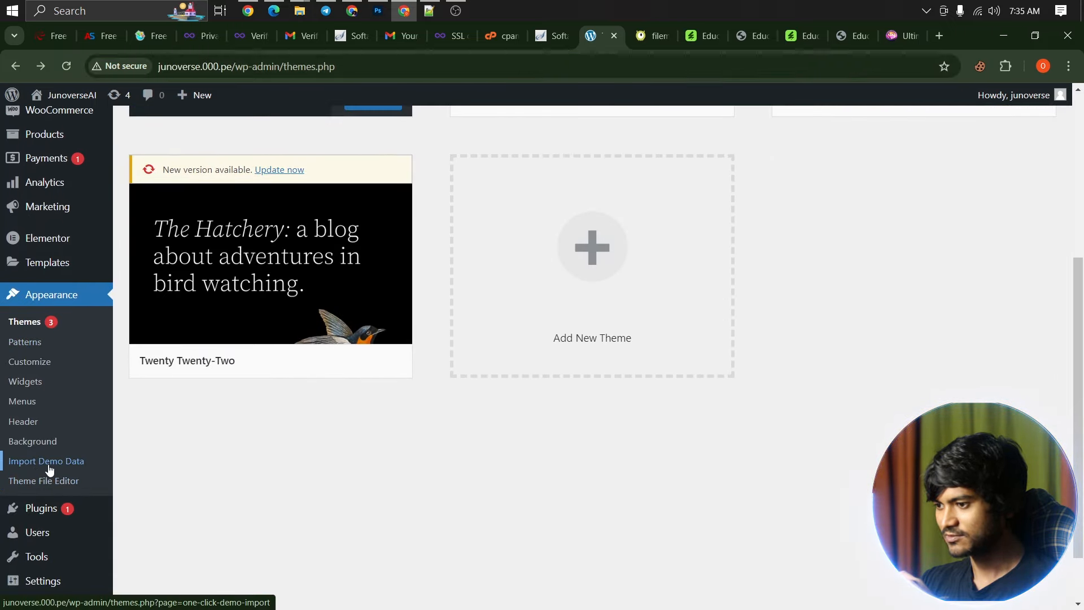
click(46, 469)
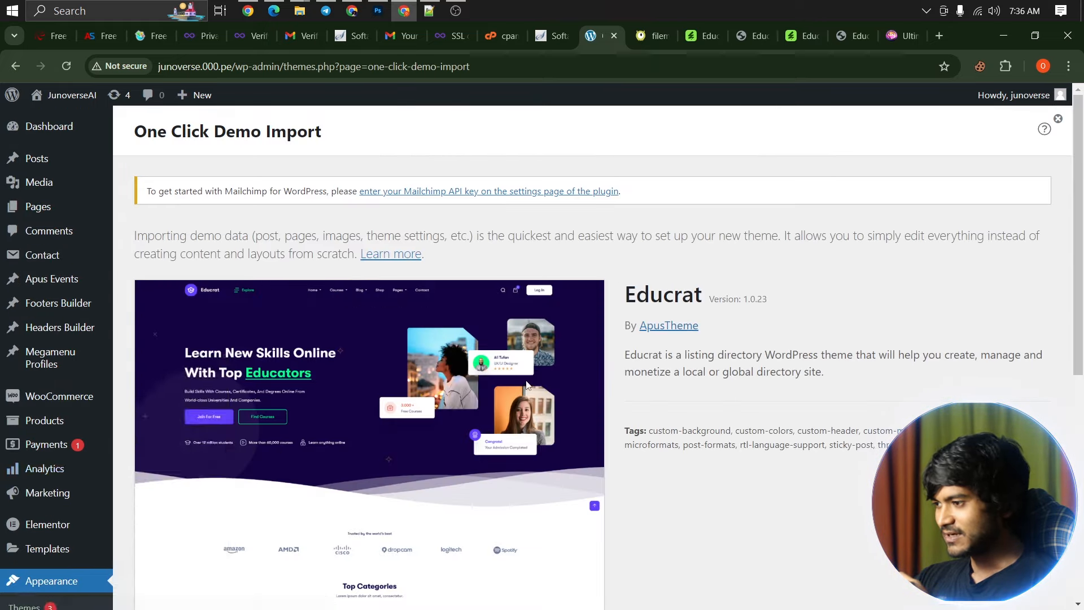
scroll(466, 309, down, 5)
scroll(427, 308, down, 3)
mouse_move(348, 393)
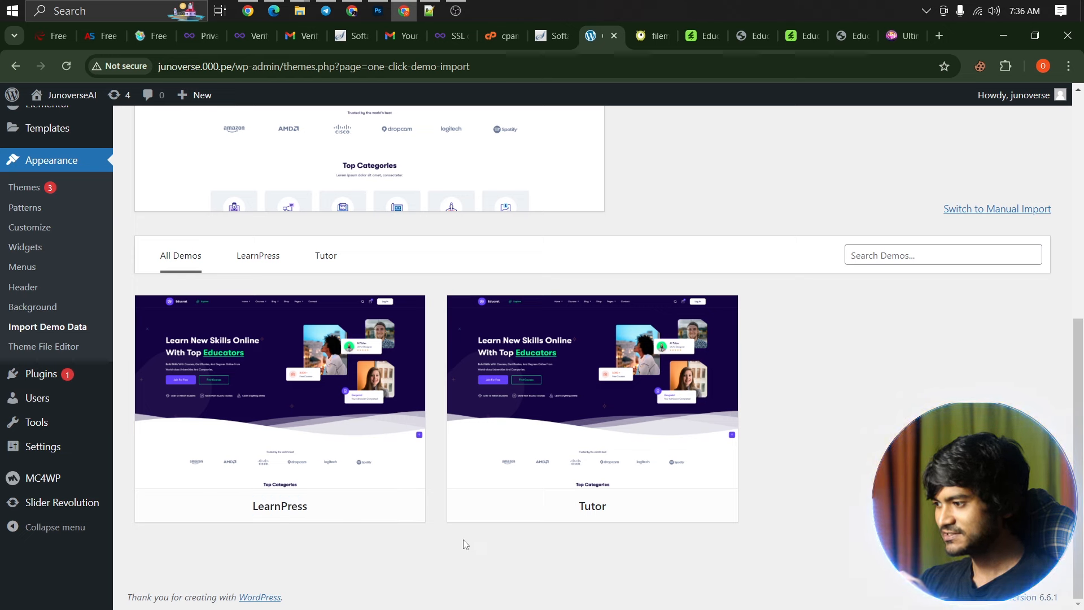
mouse_move(550, 408)
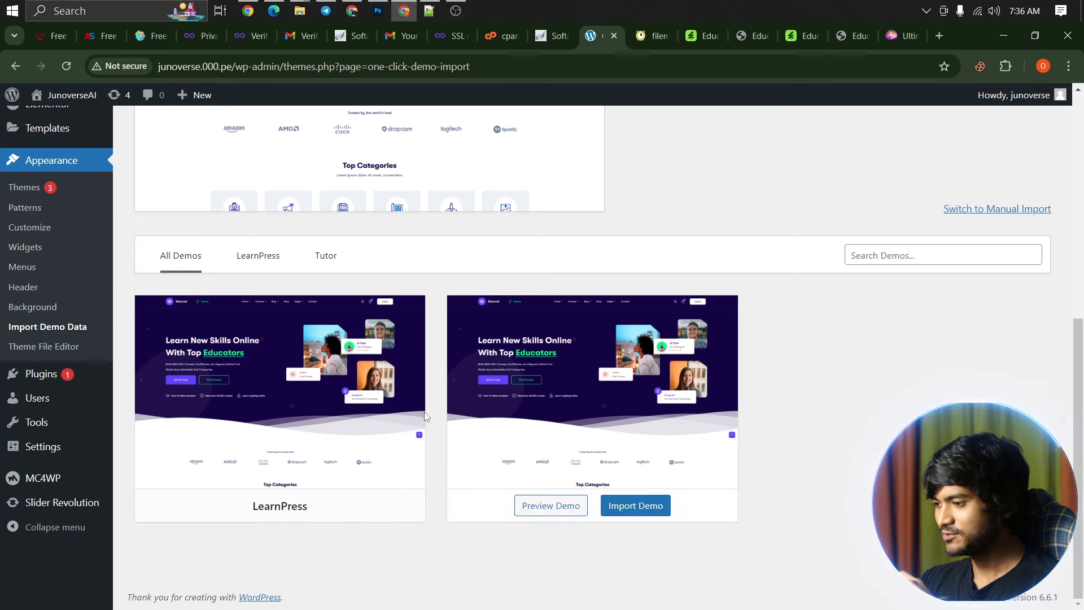
mouse_move(252, 493)
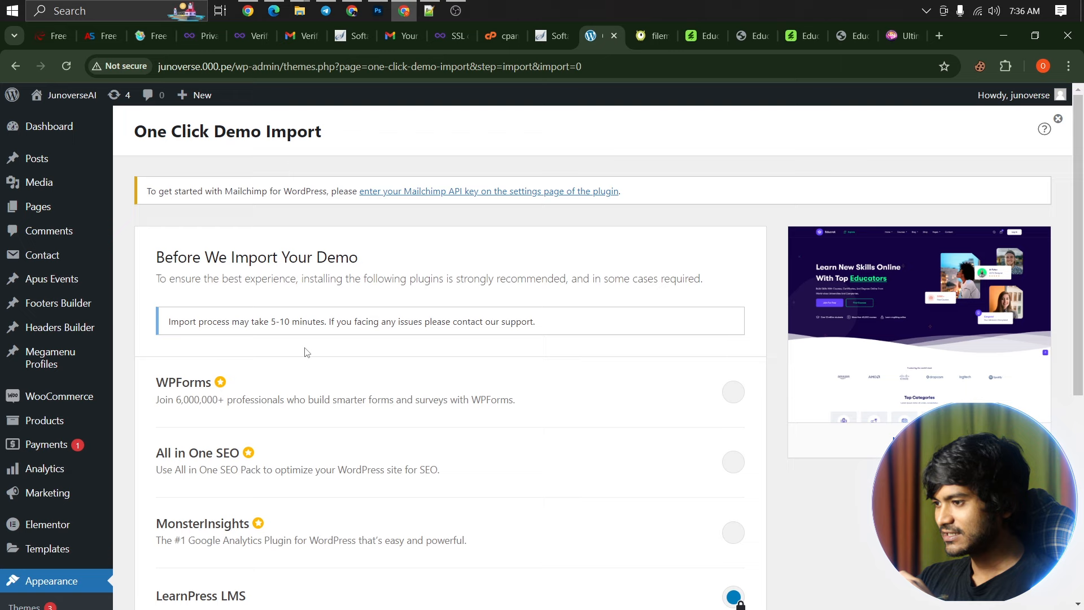
Import the LearnPress demo content and wait for Import Complete
scroll(235, 294, down, 6)
scroll(250, 297, up, 2)
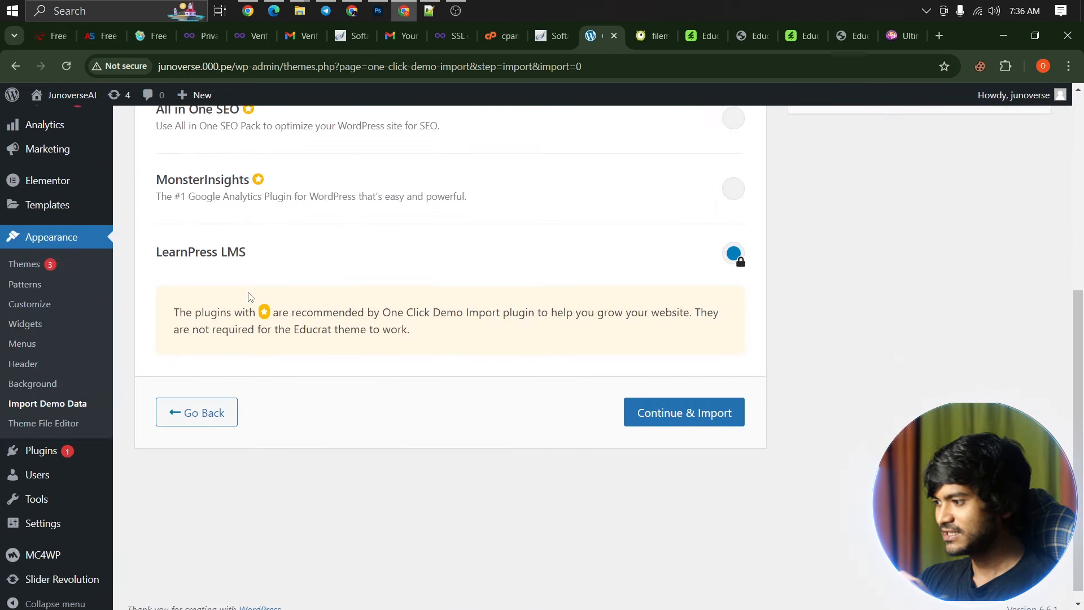
scroll(250, 297, up, 2)
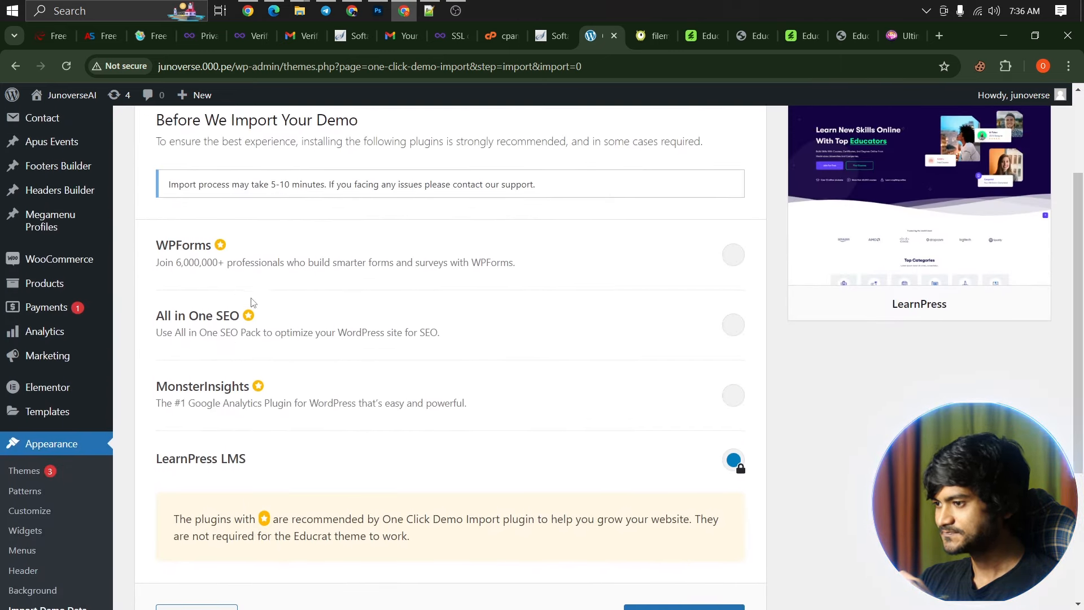
scroll(250, 299, up, 3)
scroll(252, 302, down, 5)
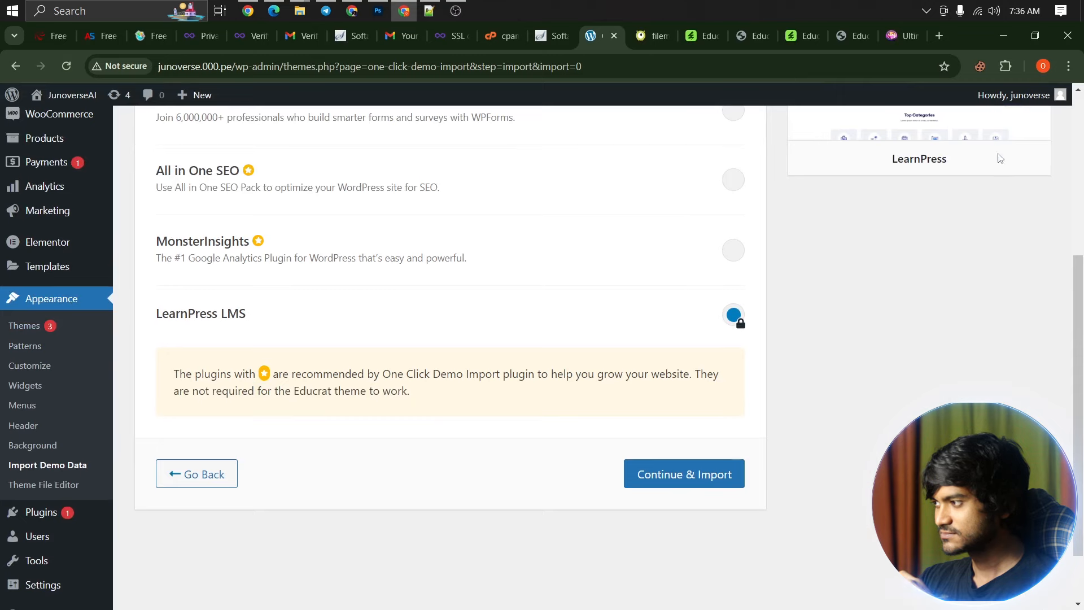
click(701, 474)
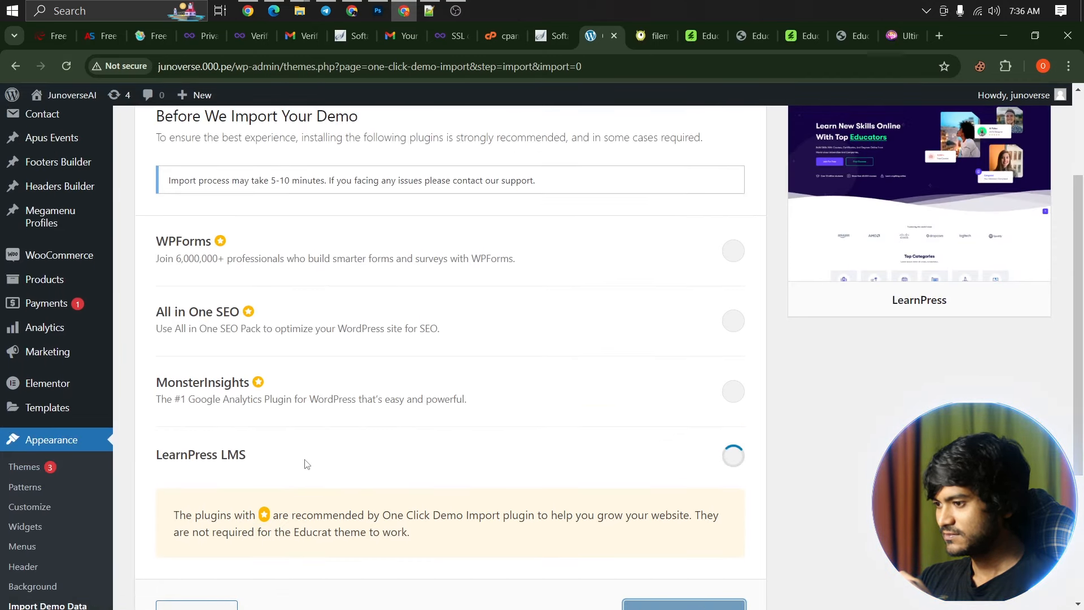
scroll(314, 439, down, 3)
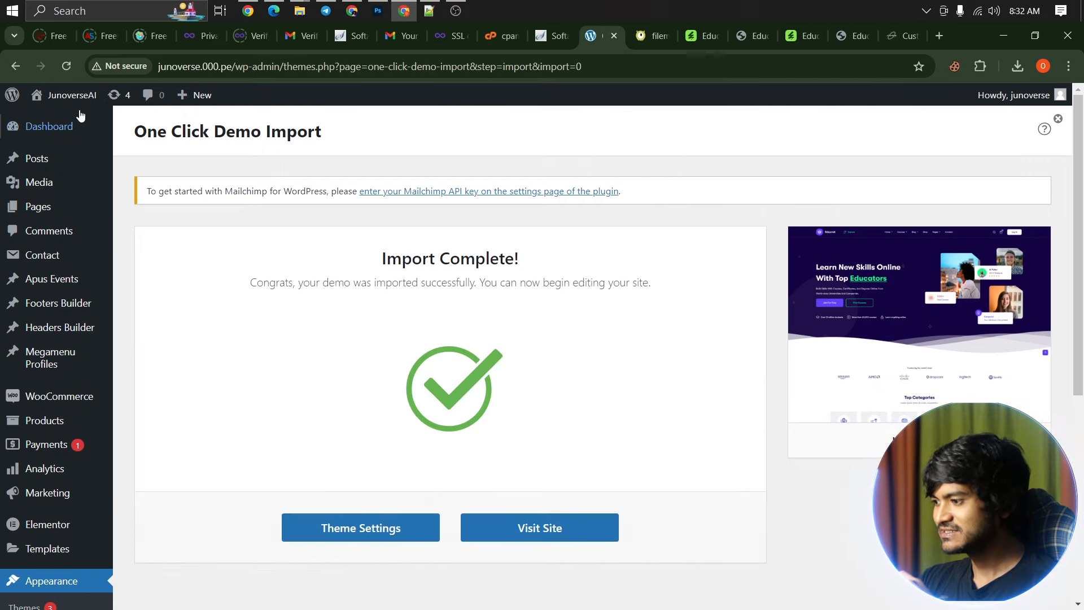
Go from the homepage to the full courses listing and open Learn Figma – UI/UX Design Essential Training
mouse_move(74, 105)
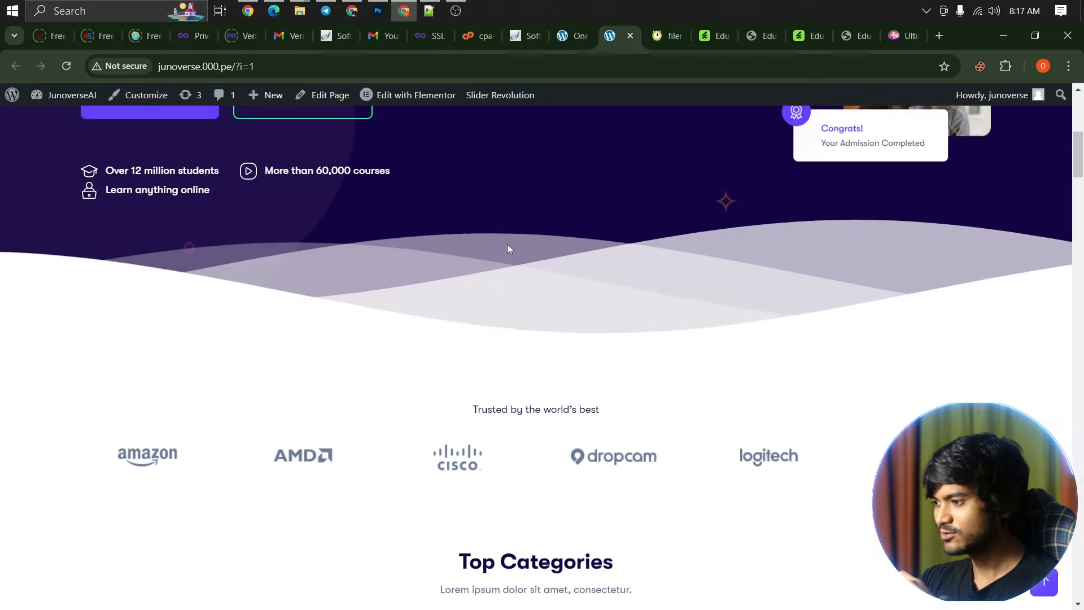
scroll(508, 244, down, 10)
scroll(505, 248, down, 12)
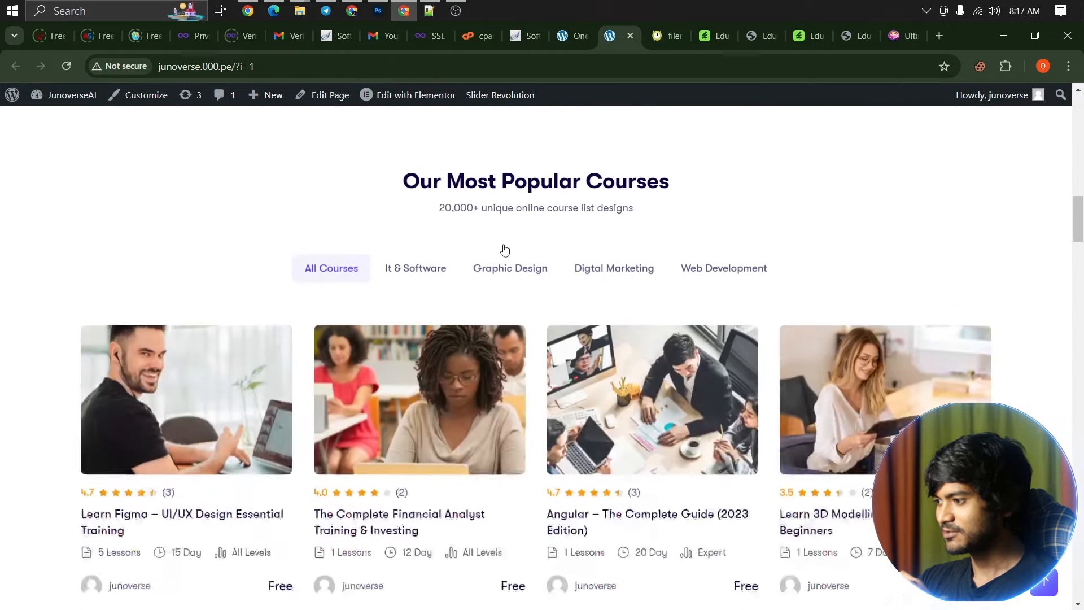
scroll(502, 247, down, 11)
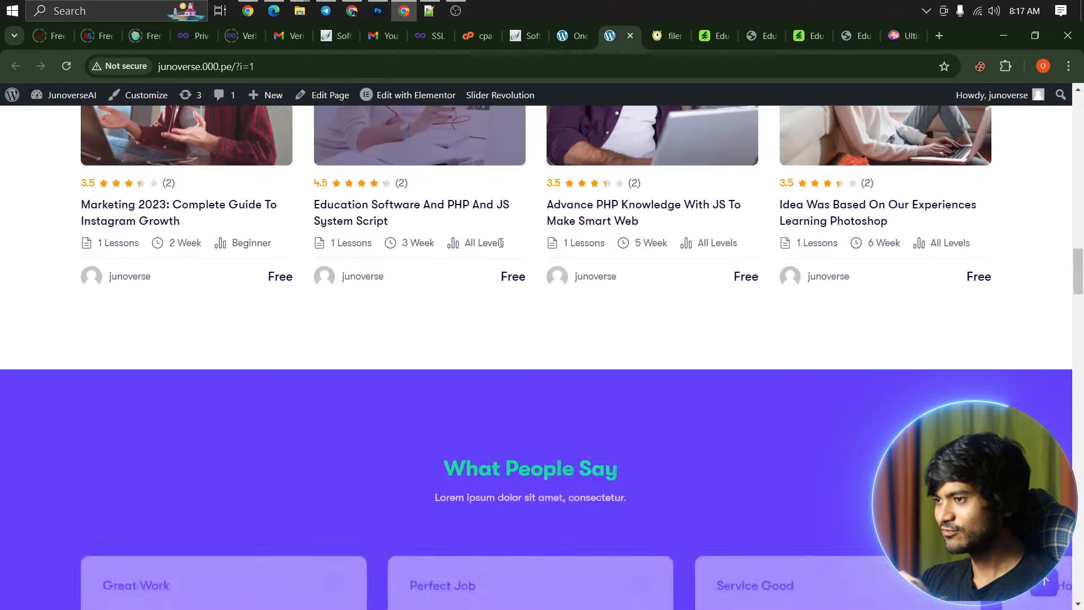
scroll(498, 247, down, 12)
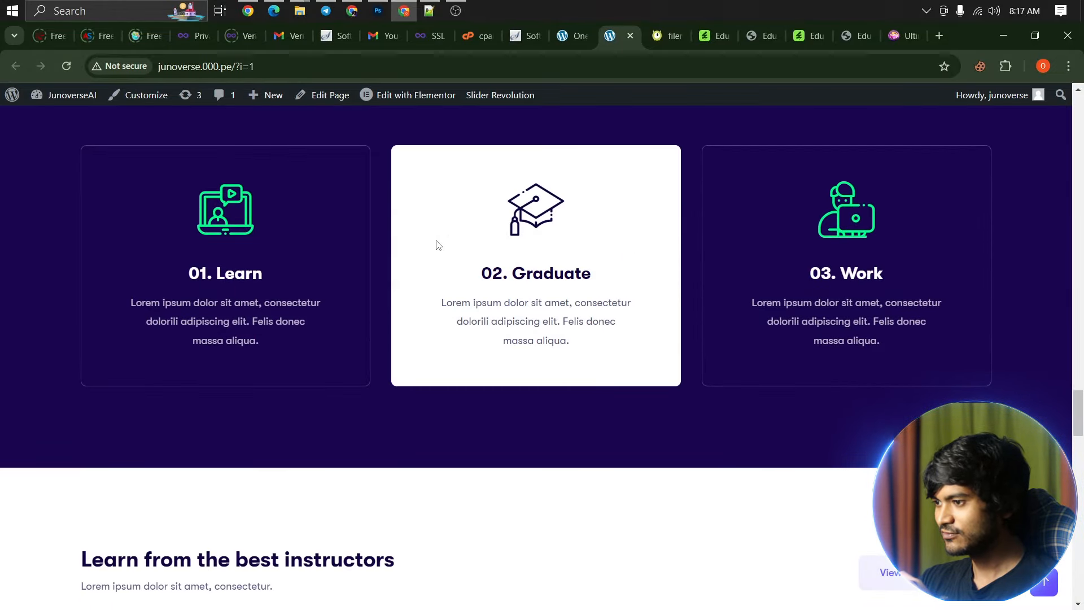
scroll(762, 288, down, 10)
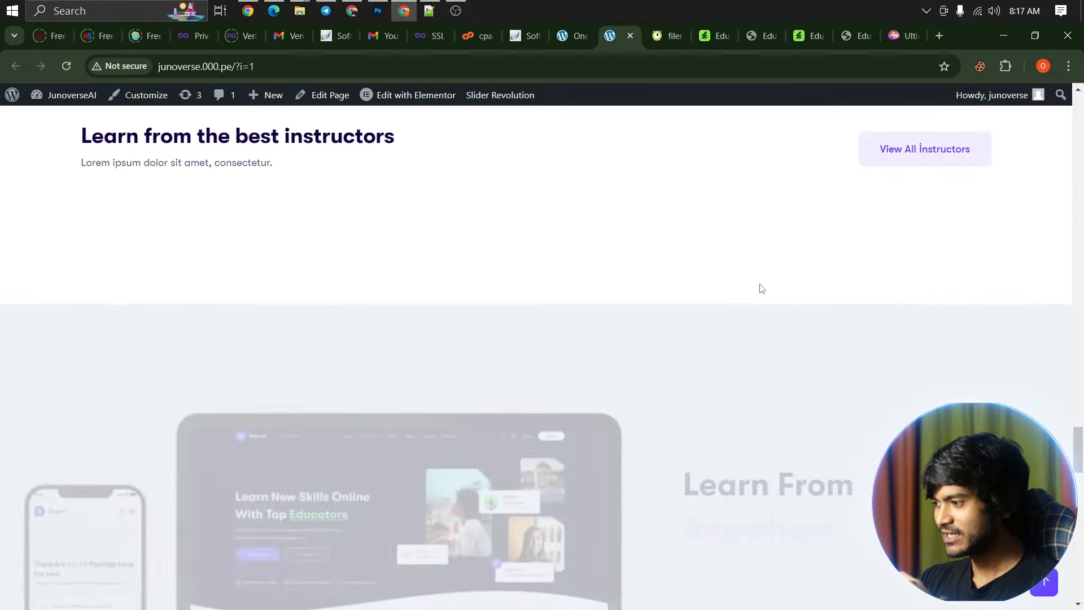
scroll(476, 296, down, 20)
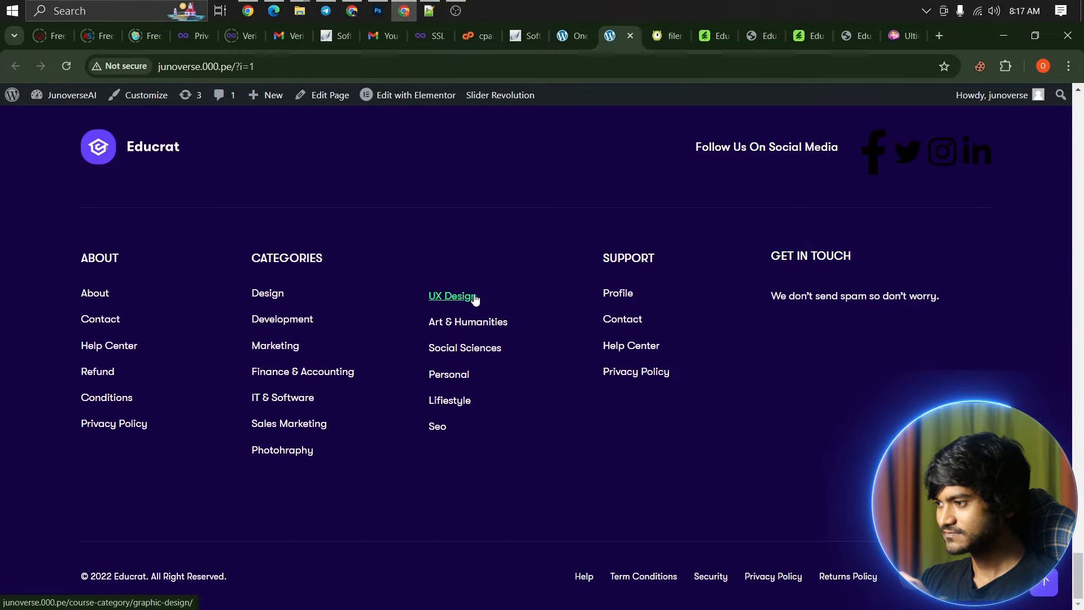
drag(1079, 565, 1080, 122)
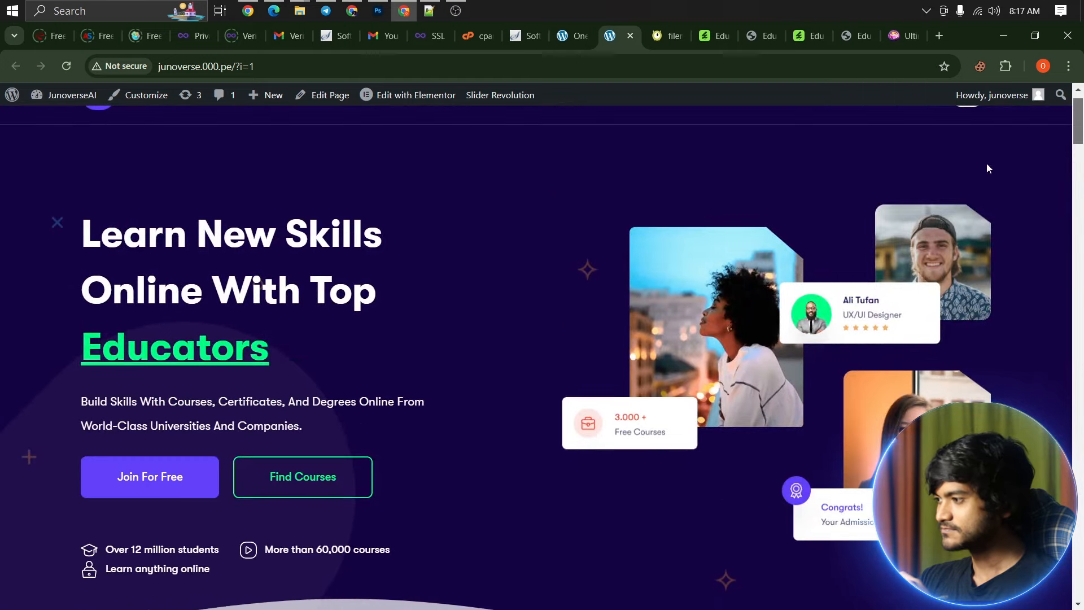
scroll(616, 237, down, 5)
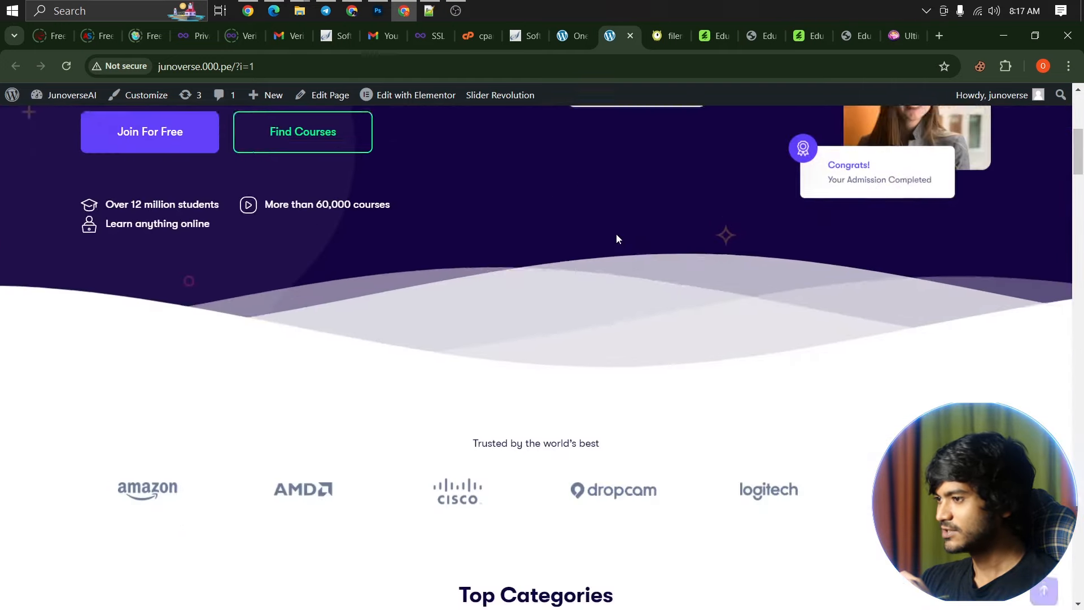
scroll(509, 223, up, 2)
click(291, 273)
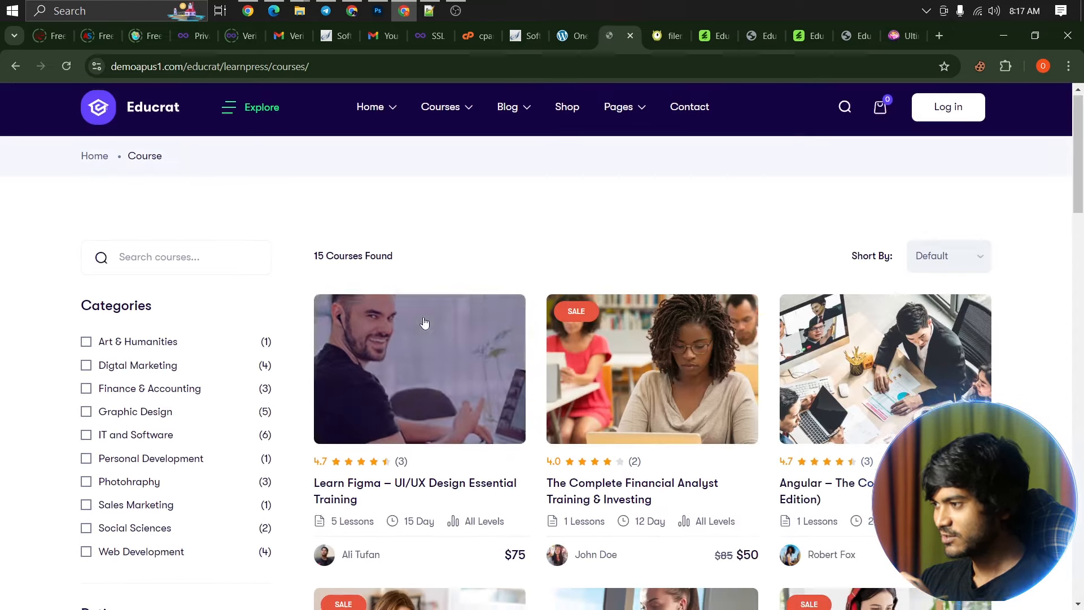
scroll(425, 322, down, 3)
click(431, 202)
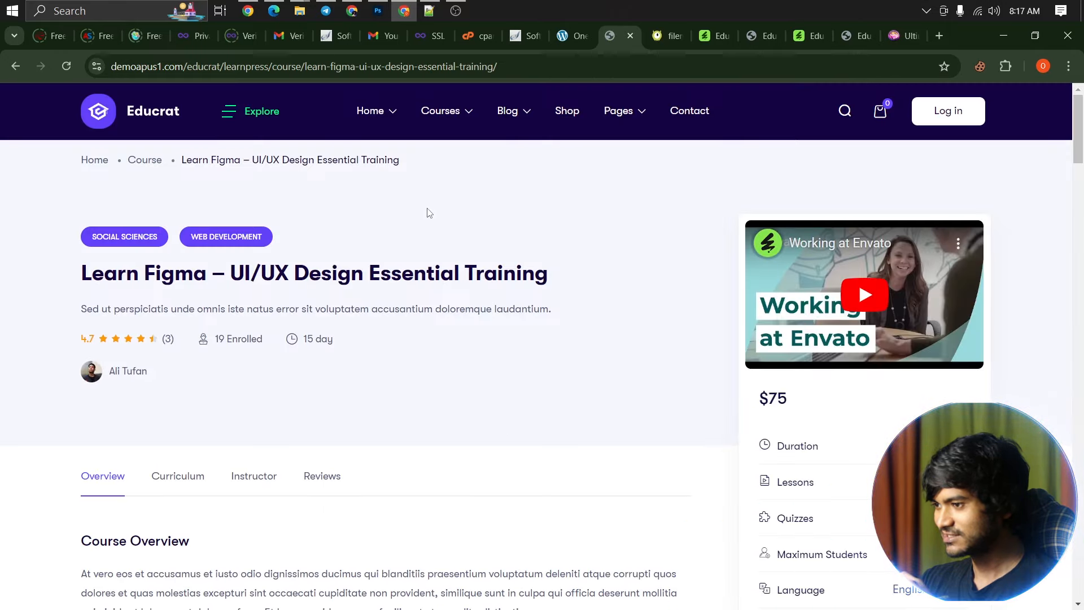
Review the Learn Figma course page ($75, 4.7 rating, 19 enrolled), then return to the Educrat homepage
scroll(430, 212, down, 13)
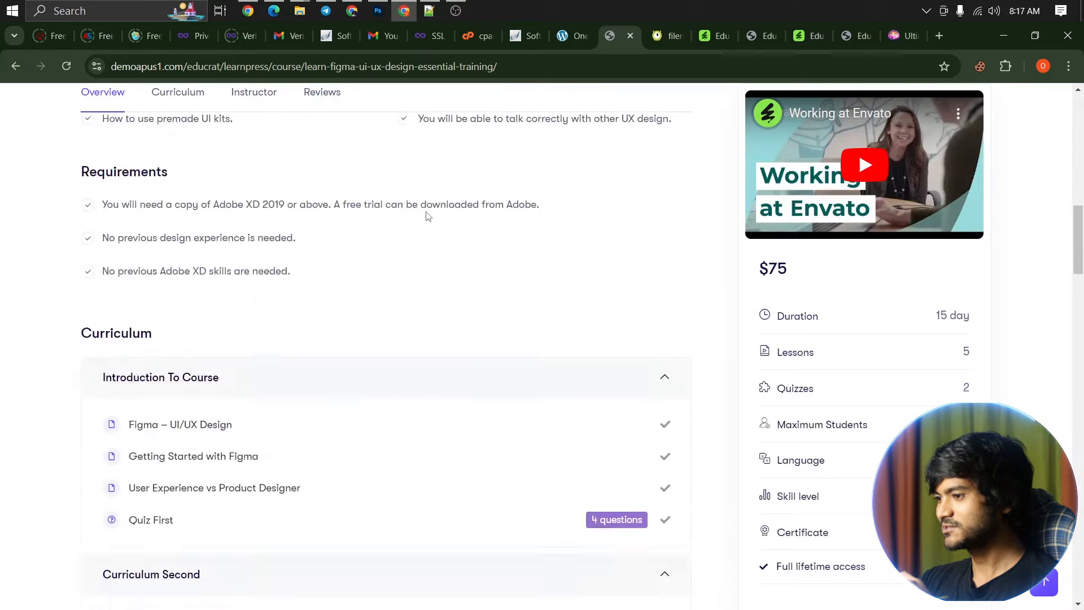
scroll(428, 216, down, 5)
scroll(427, 218, down, 12)
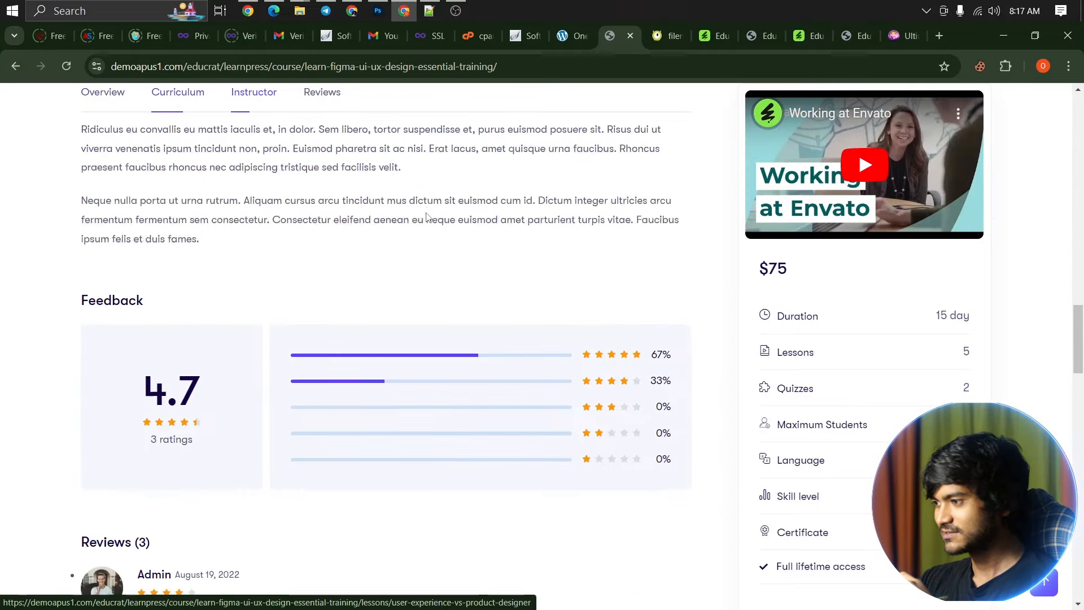
scroll(429, 218, down, 15)
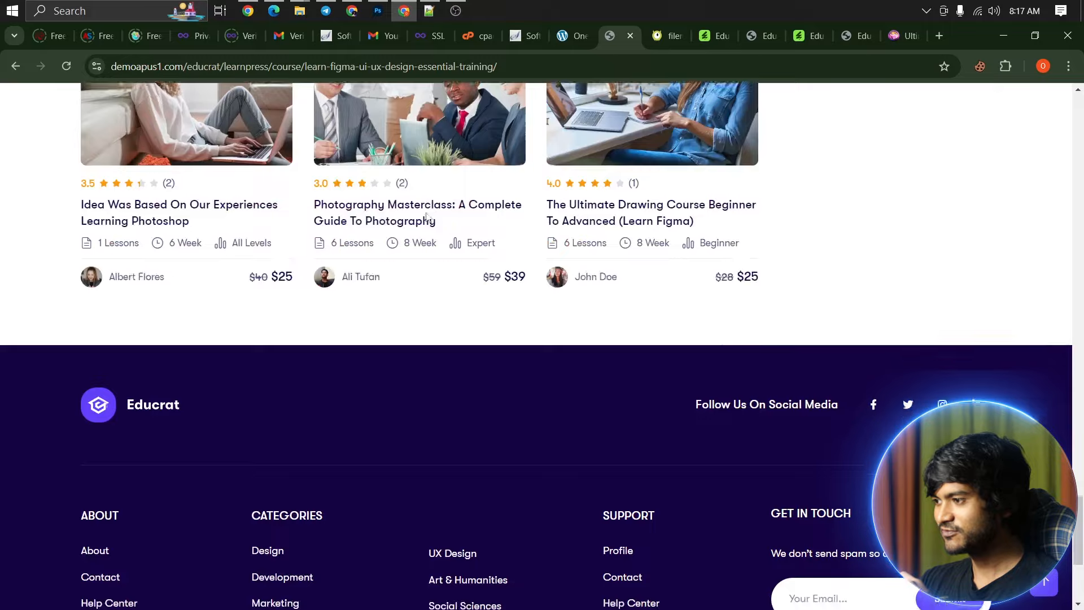
scroll(429, 219, down, 5)
click(1079, 301)
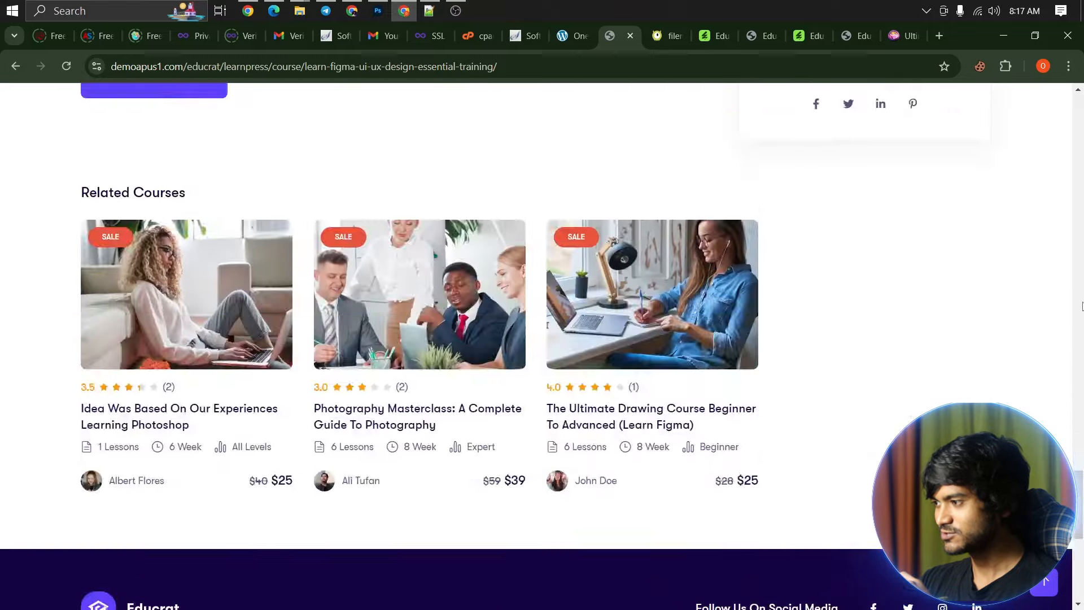
drag(1080, 301, 1070, 112)
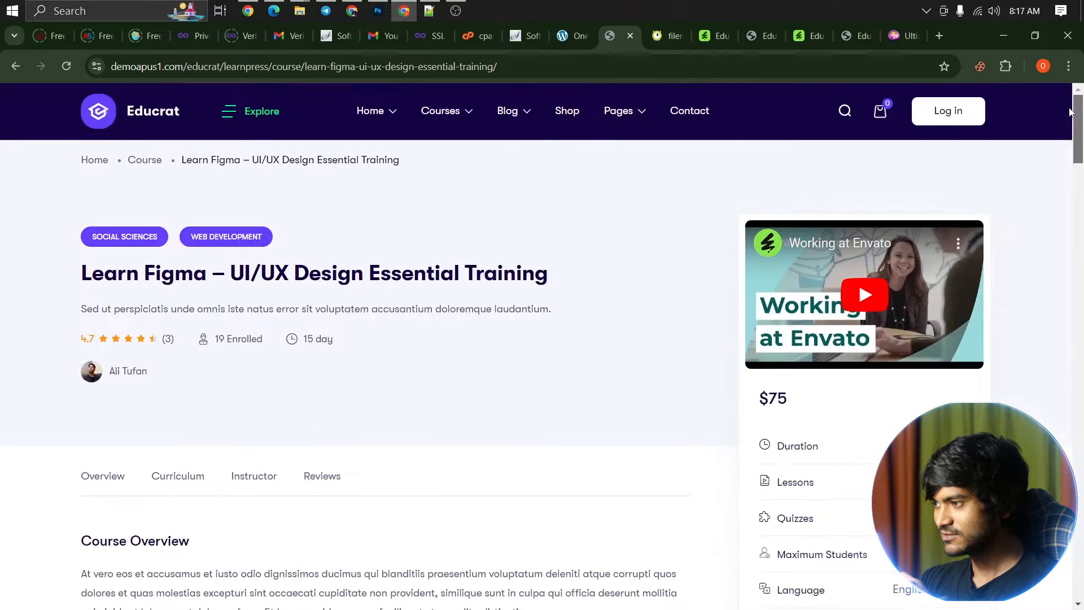
click(122, 117)
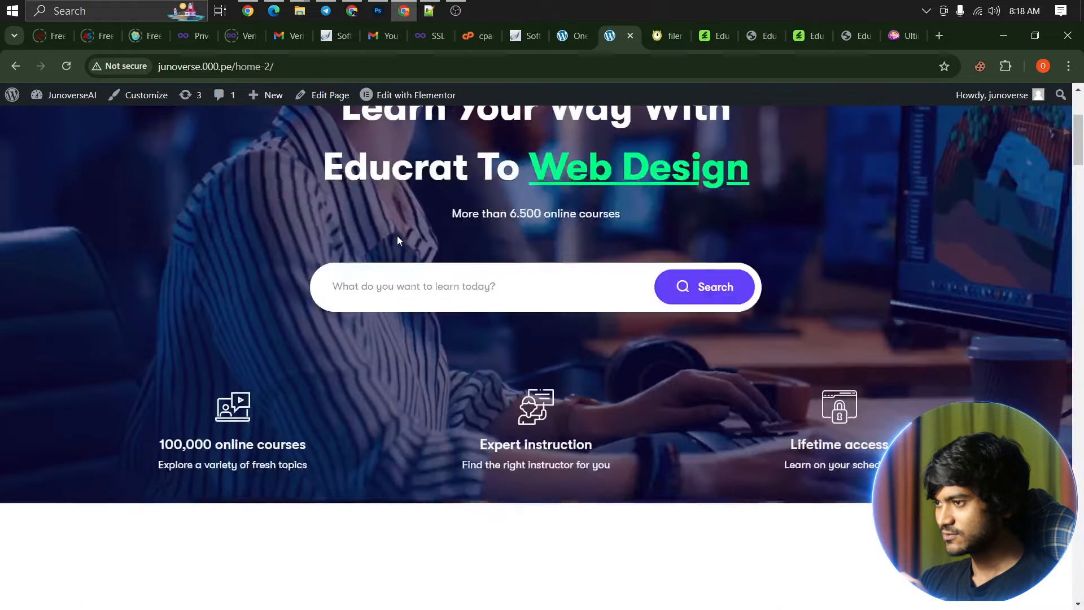
Scroll down the junoverse home-2 page ahead of opening the Customizer
scroll(397, 236, down, 15)
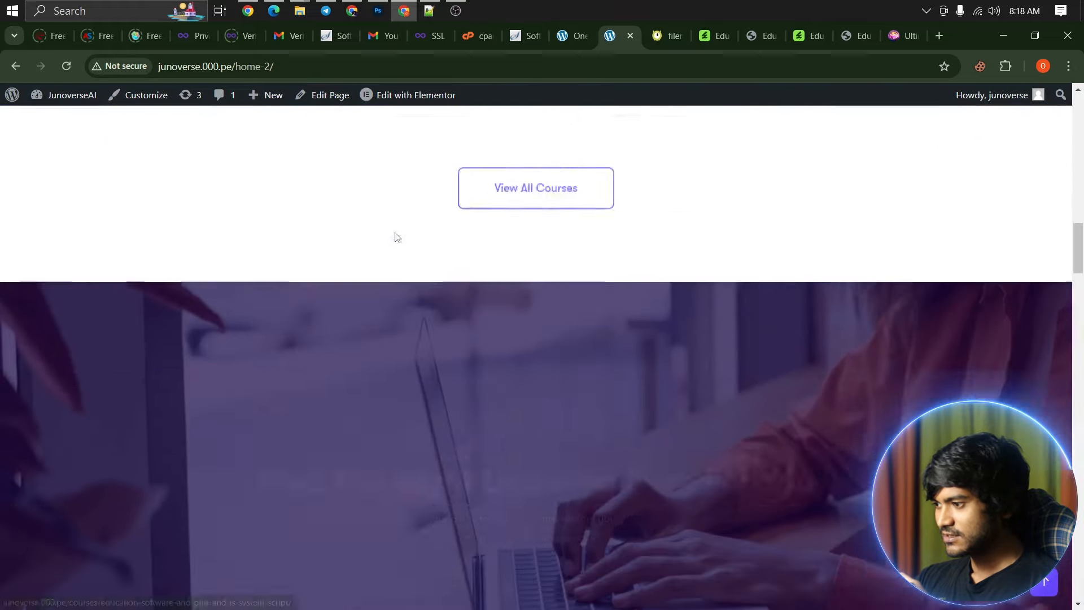
scroll(395, 233, down, 13)
drag(1080, 311, 1082, 123)
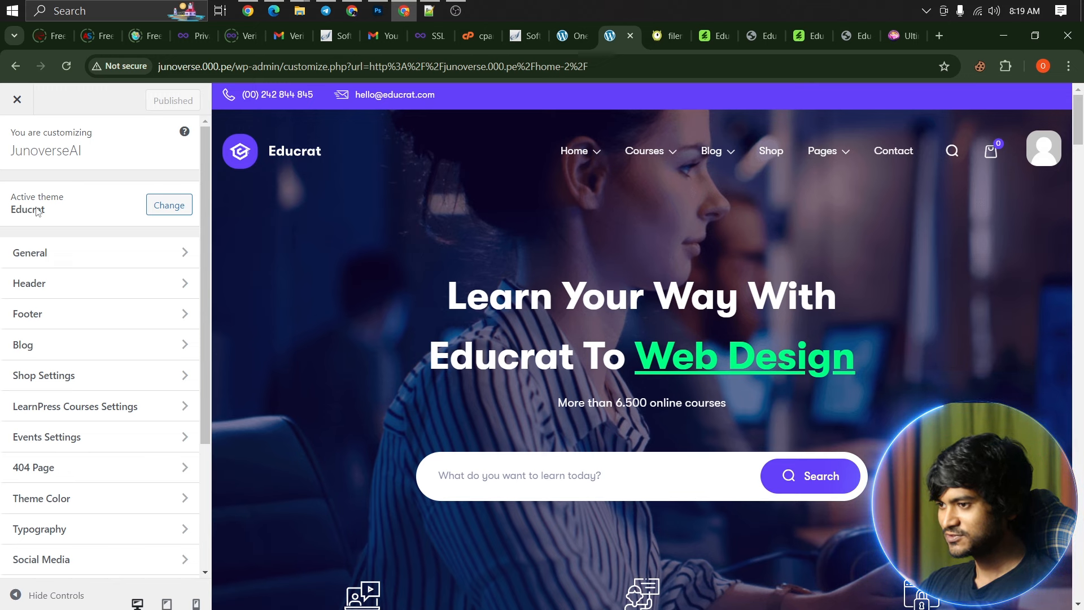
Open the General preload icon image picker and switch it to uploading a new file
click(56, 260)
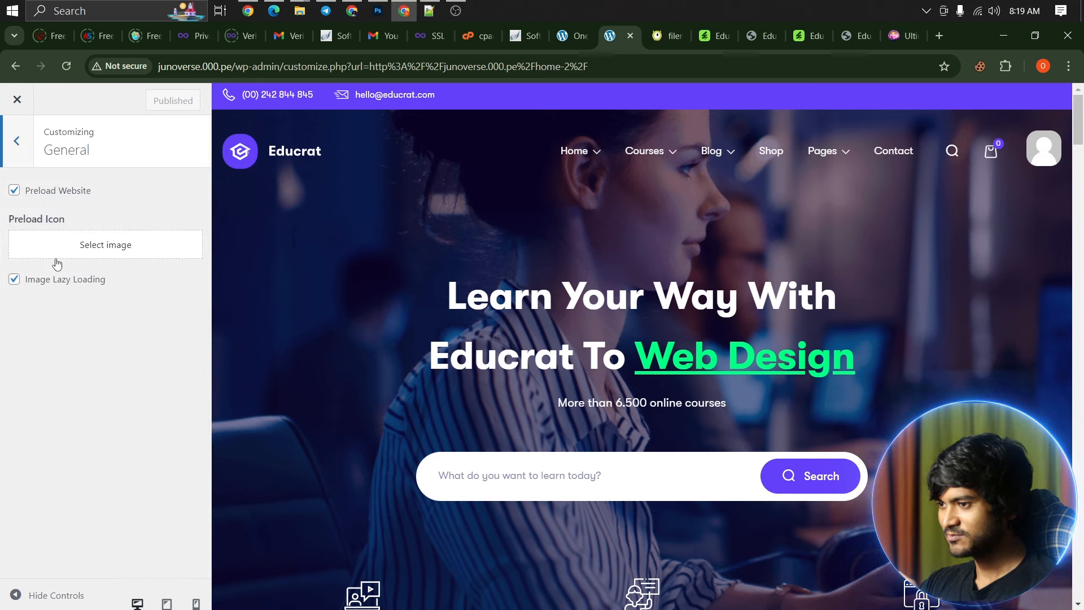
click(79, 239)
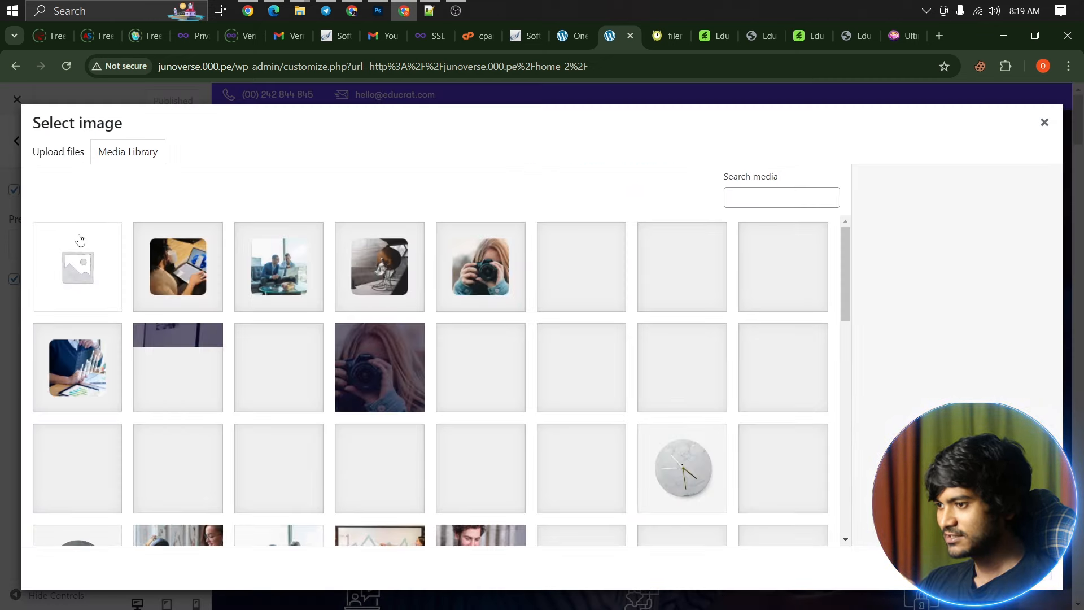
scroll(142, 301, down, 3)
scroll(141, 301, down, 10)
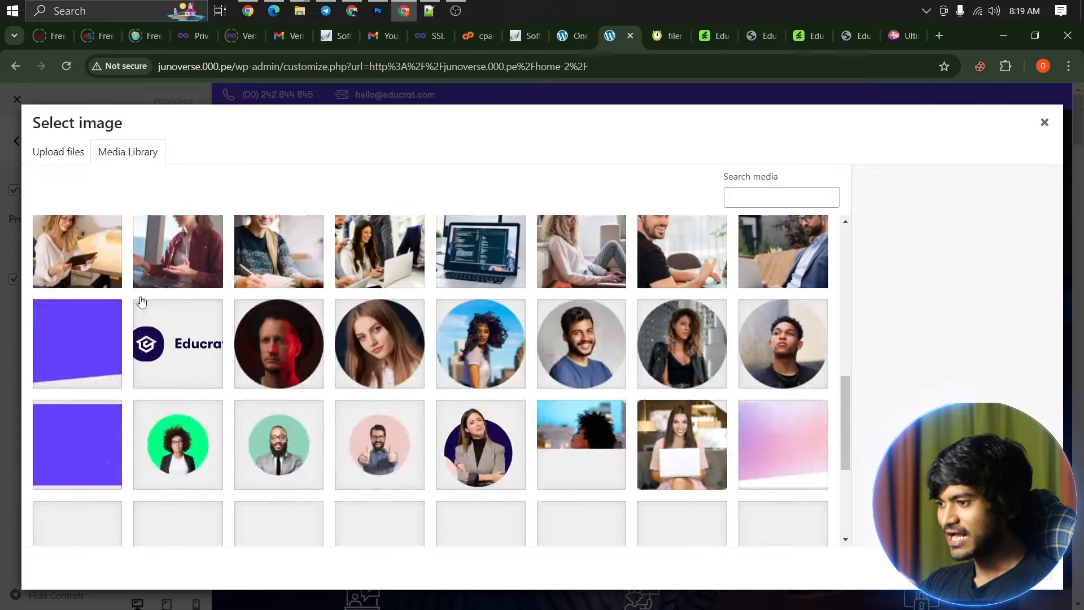
scroll(141, 301, up, 15)
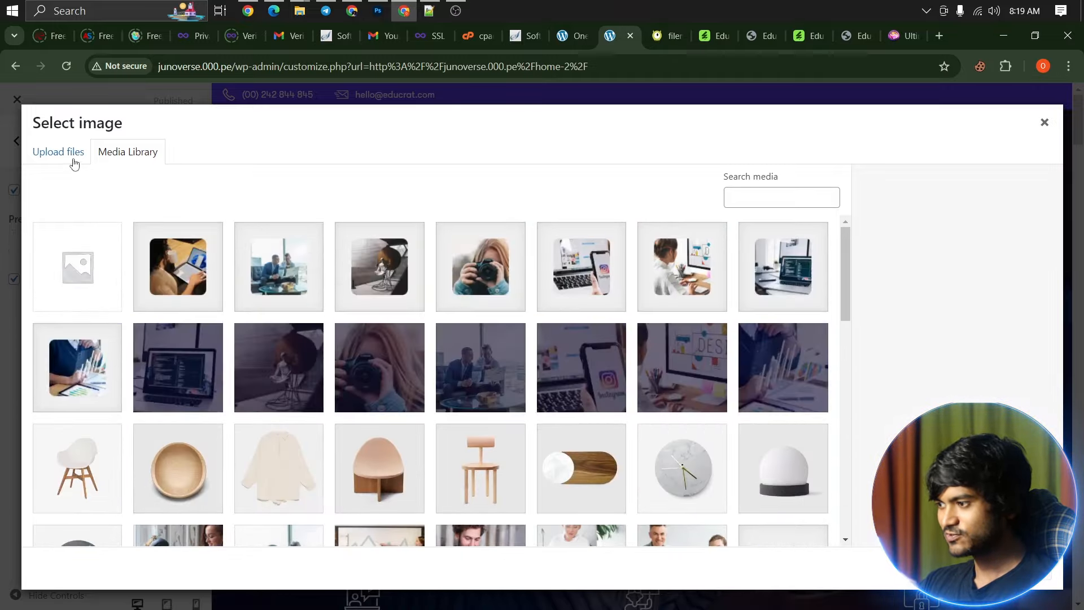
click(74, 163)
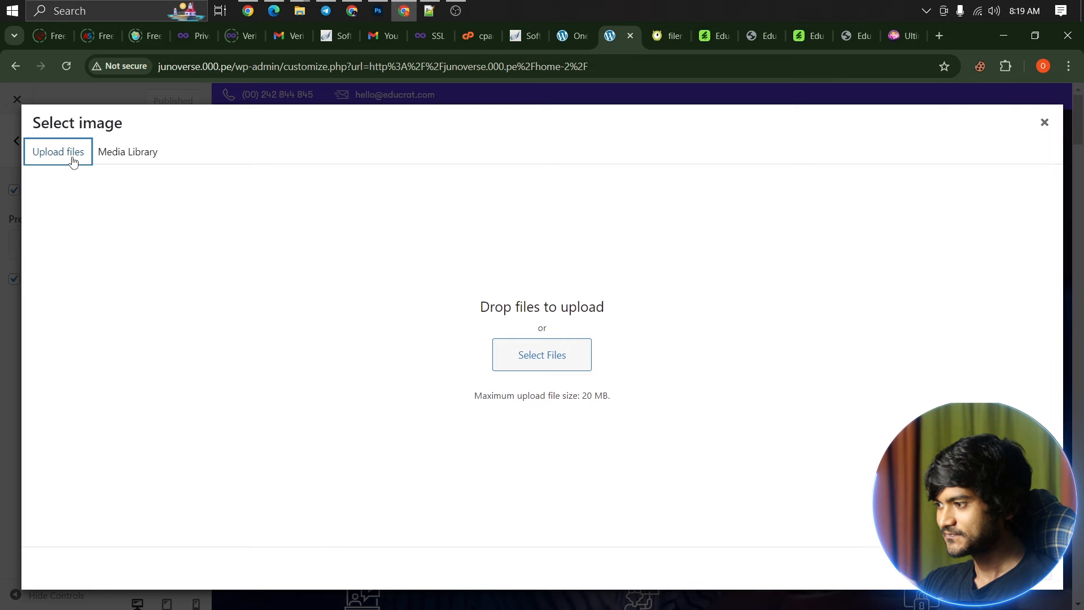
click(1045, 124)
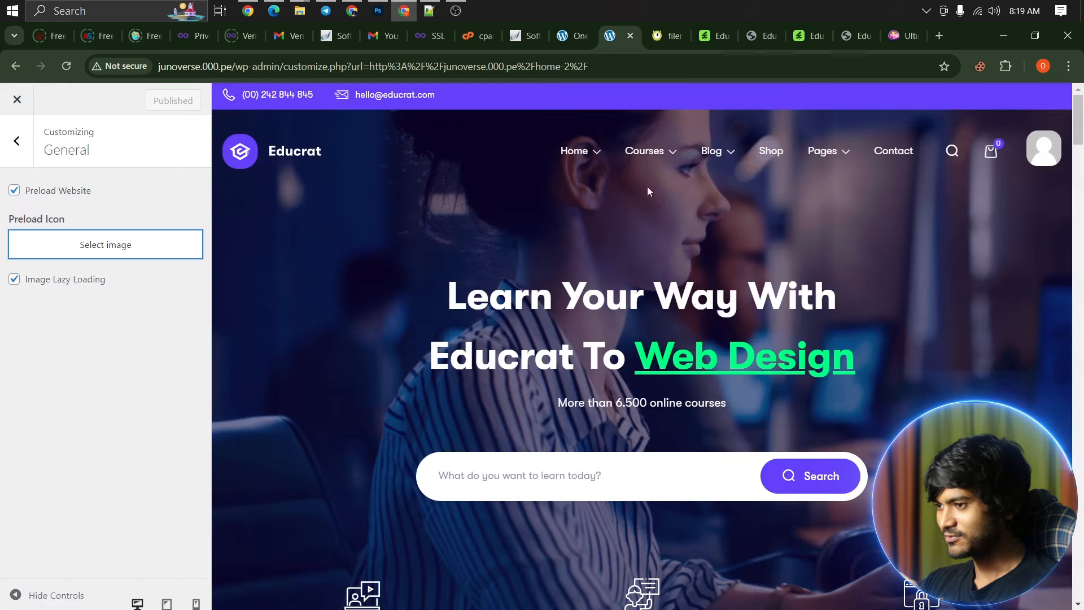
click(79, 244)
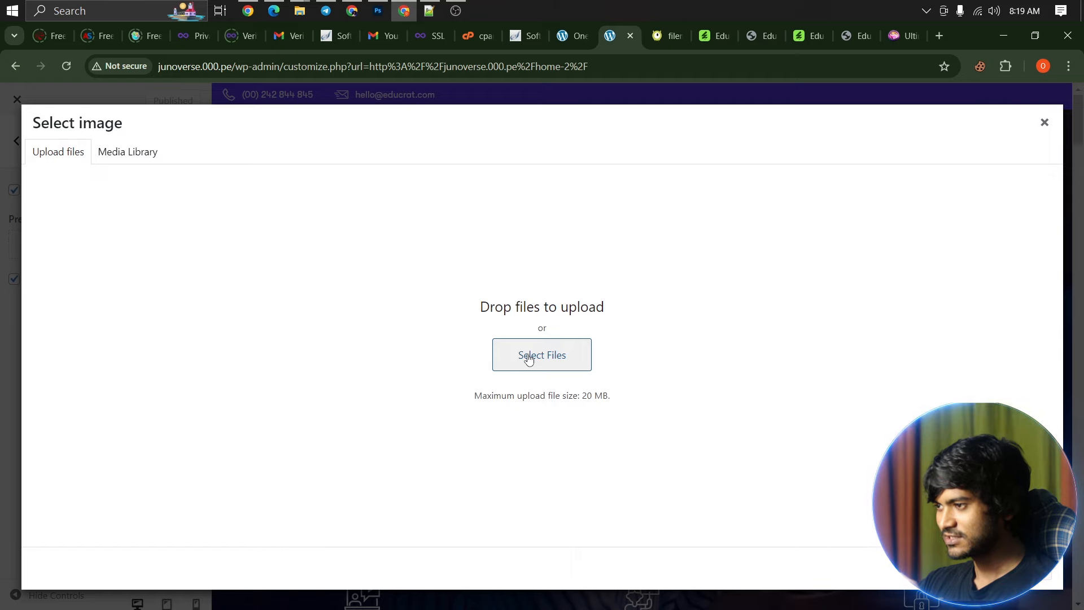
Drag junoverse 2.png from File Explorer into the media library, select it, and close the picker
click(299, 12)
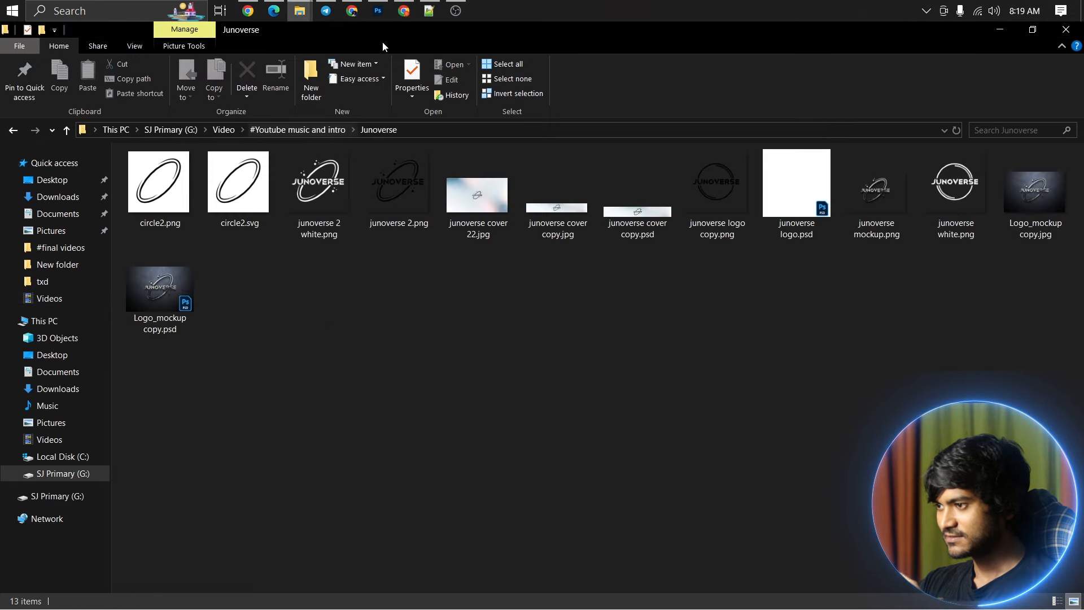
drag(382, 40, 804, 146)
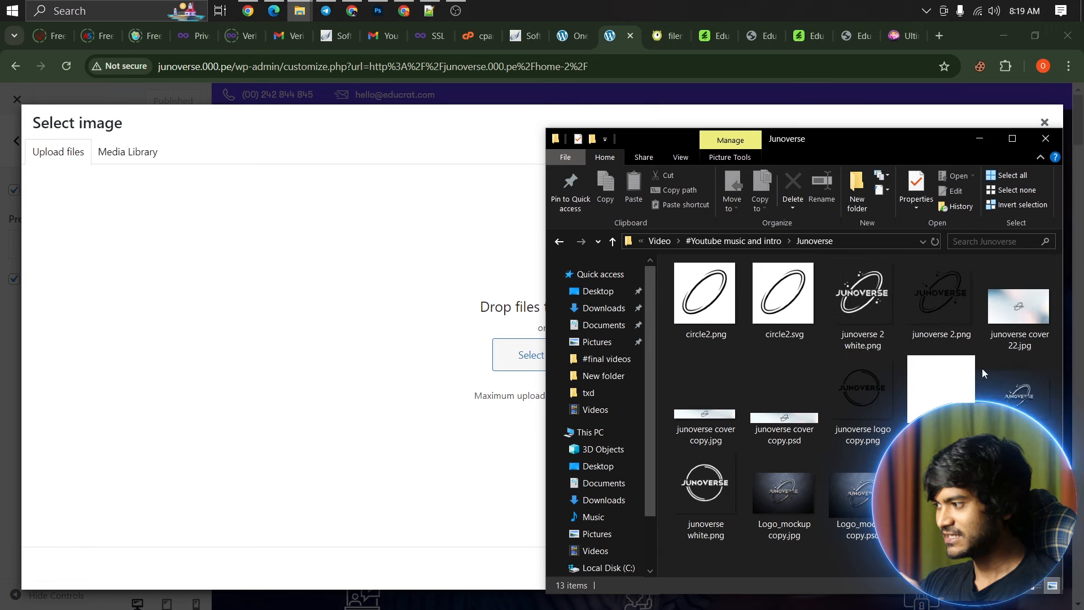
drag(1021, 401, 510, 354)
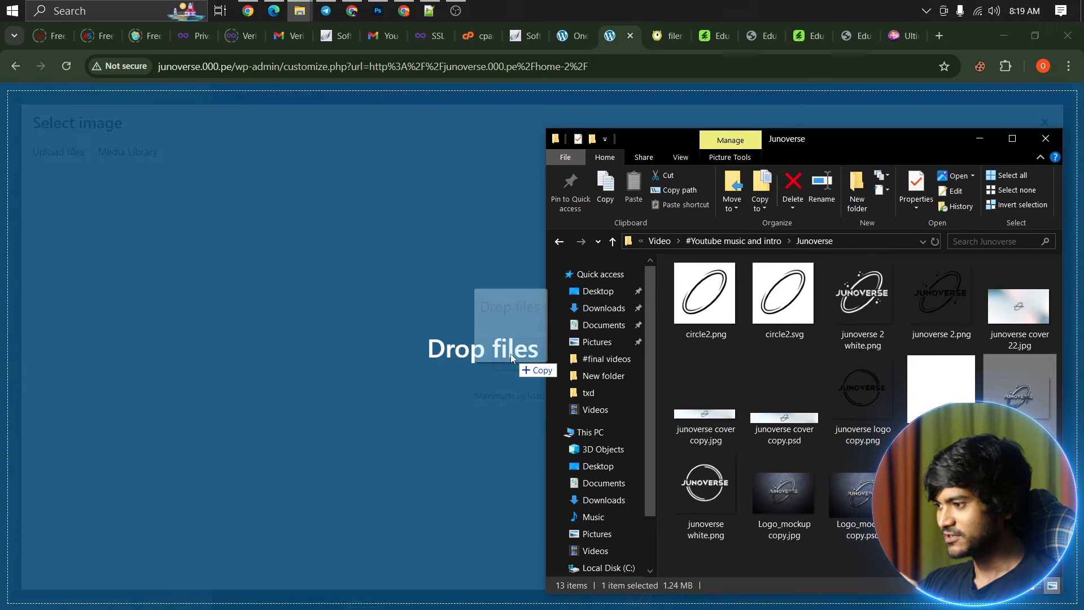
drag(511, 353, 1004, 389)
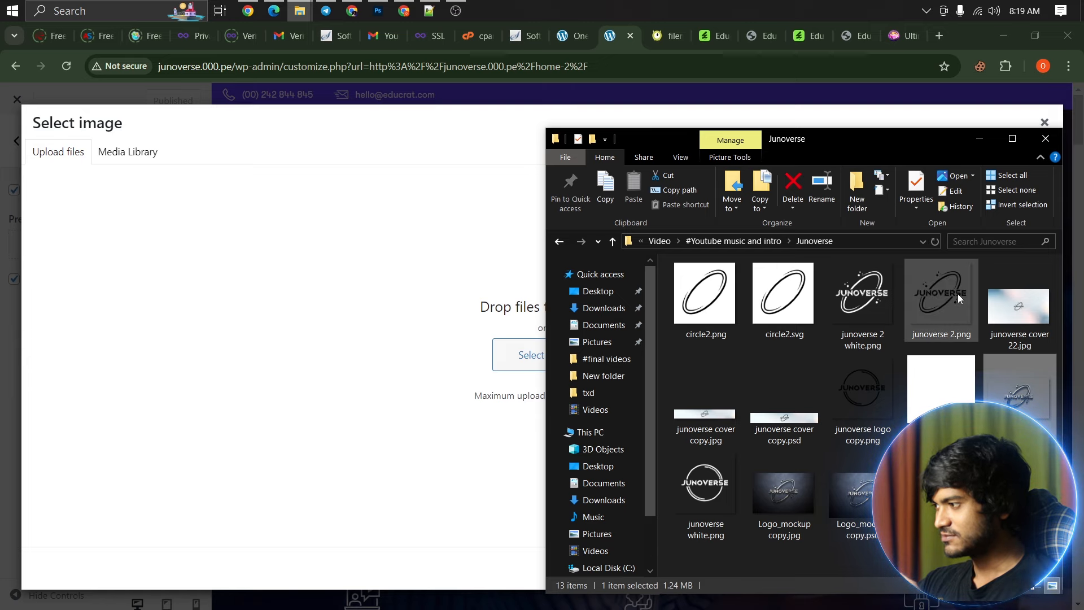
drag(940, 292, 383, 333)
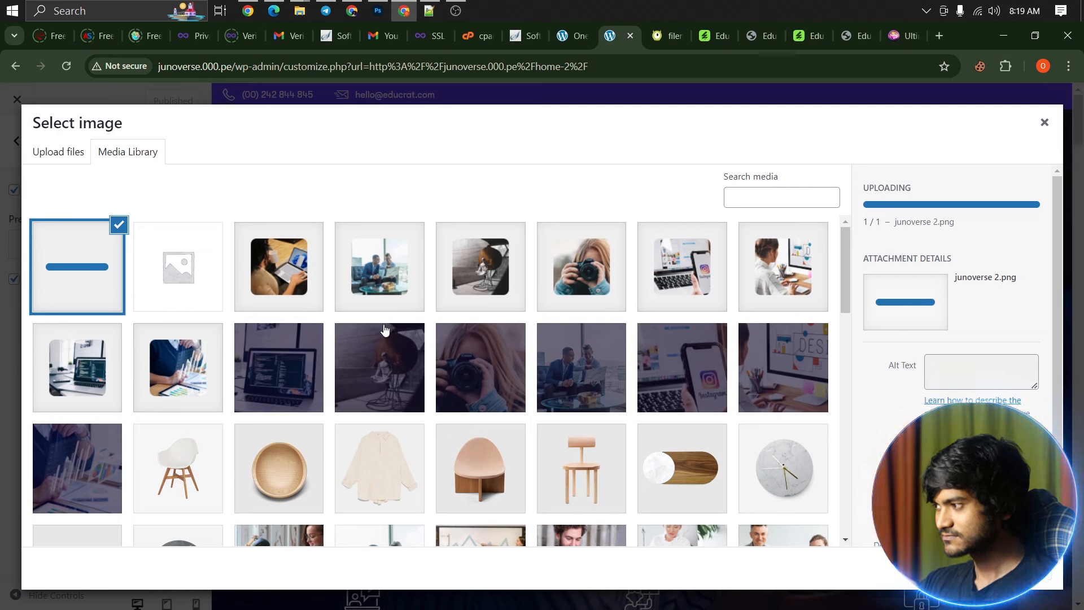
click(86, 259)
click(83, 270)
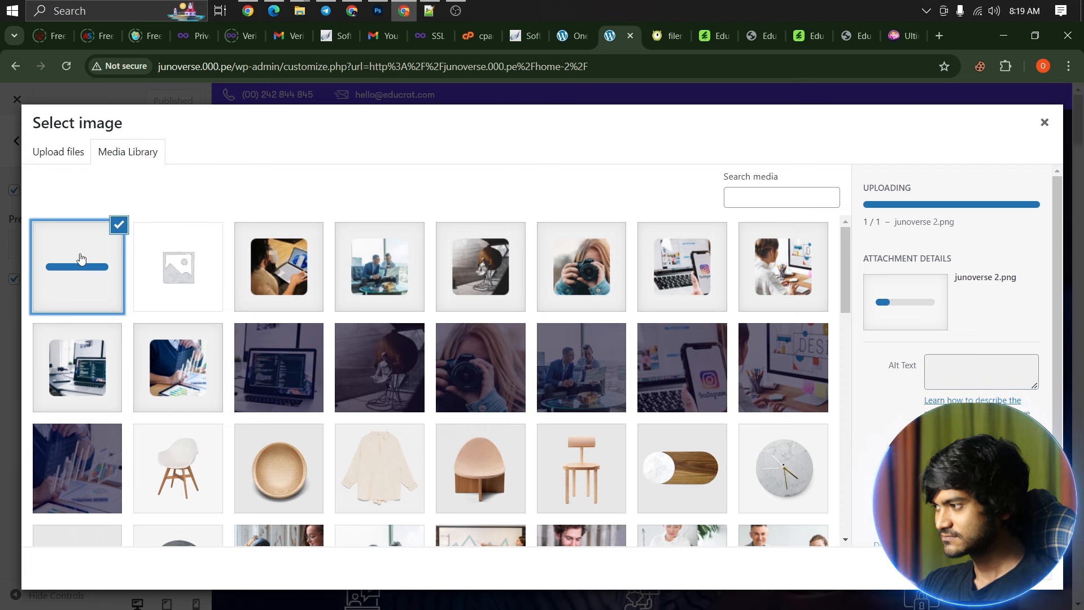
click(1045, 123)
click(90, 243)
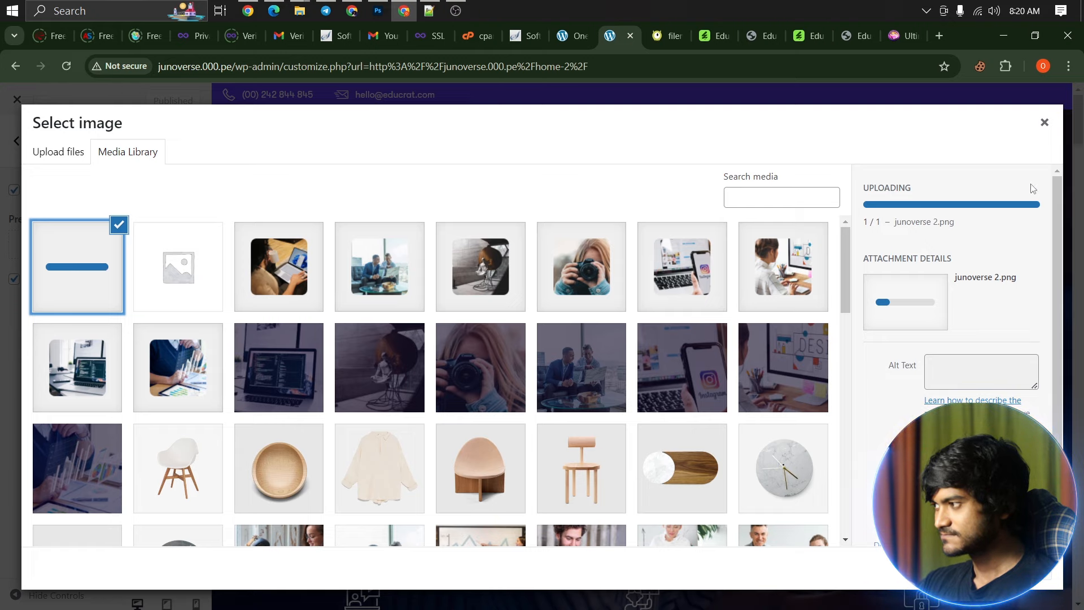
click(1045, 124)
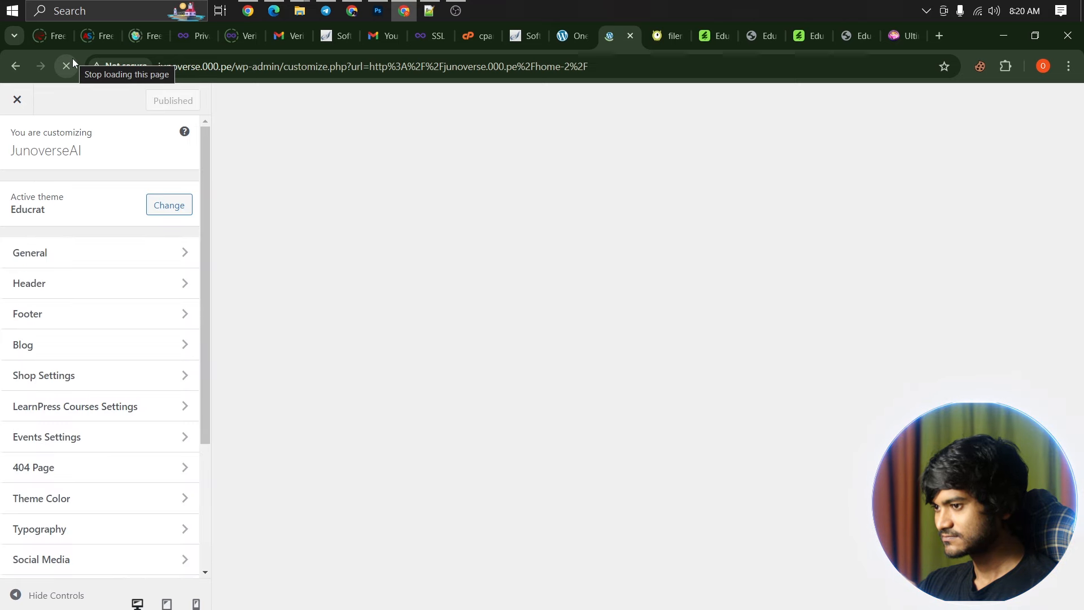
Set junoverse-2.png from the Media Library as the General preload icon and publish it
click(78, 253)
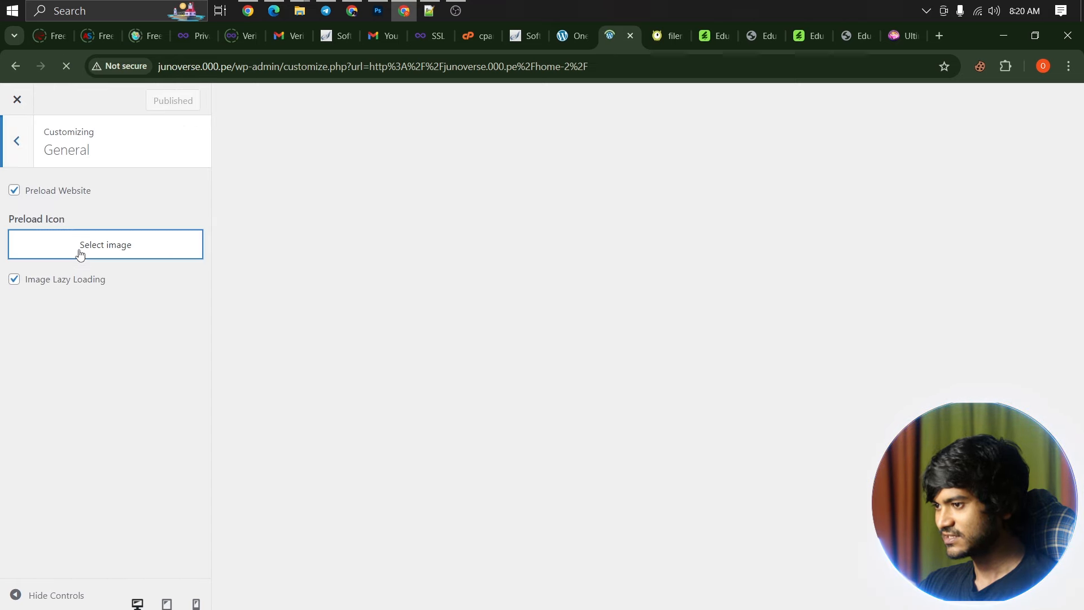
click(80, 253)
click(112, 164)
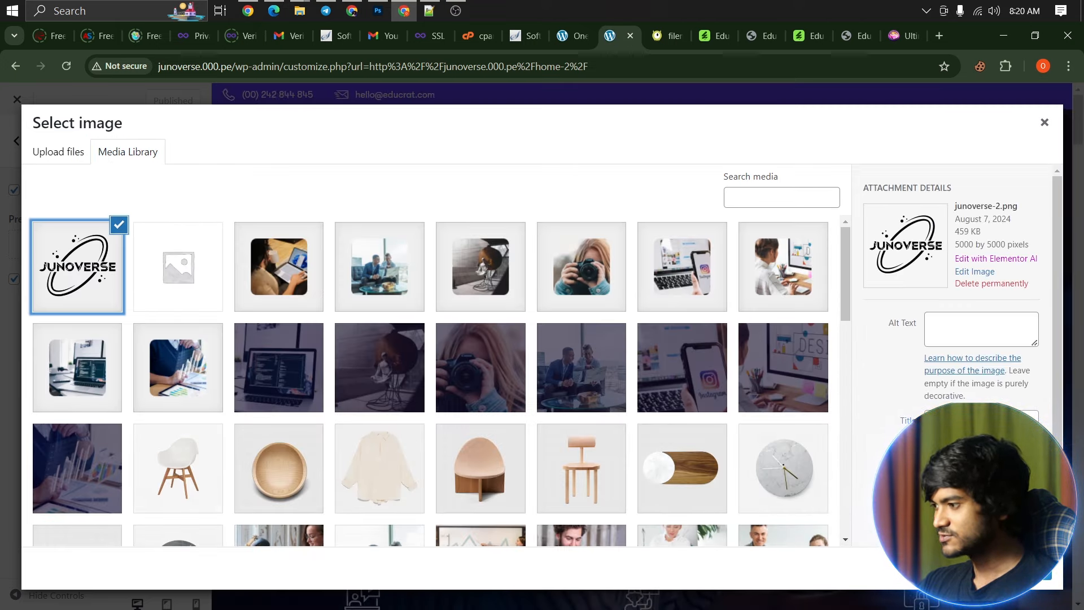
click(1016, 569)
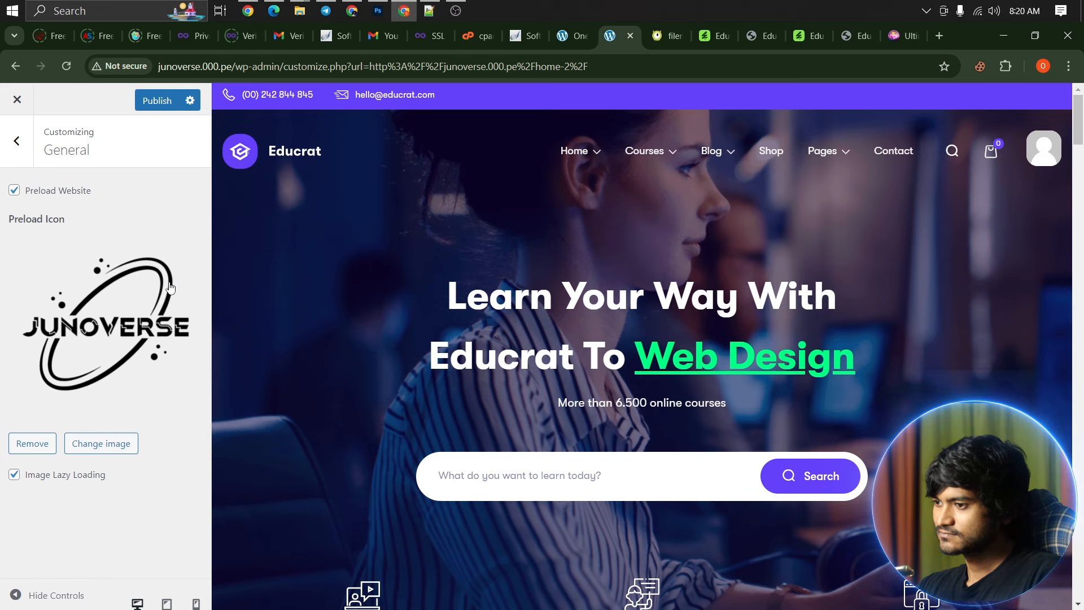
click(247, 156)
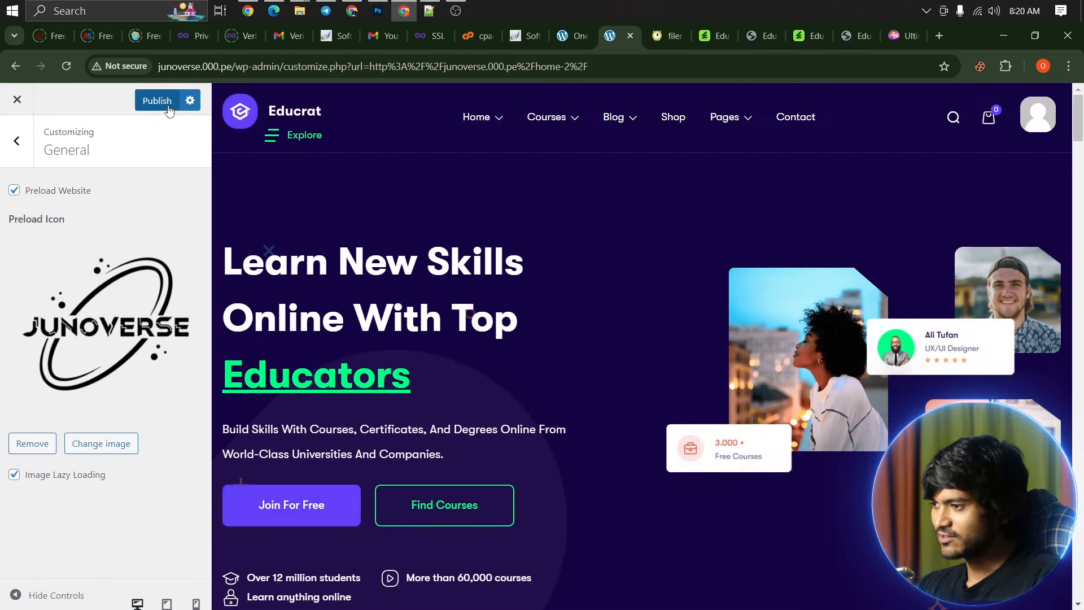
click(157, 101)
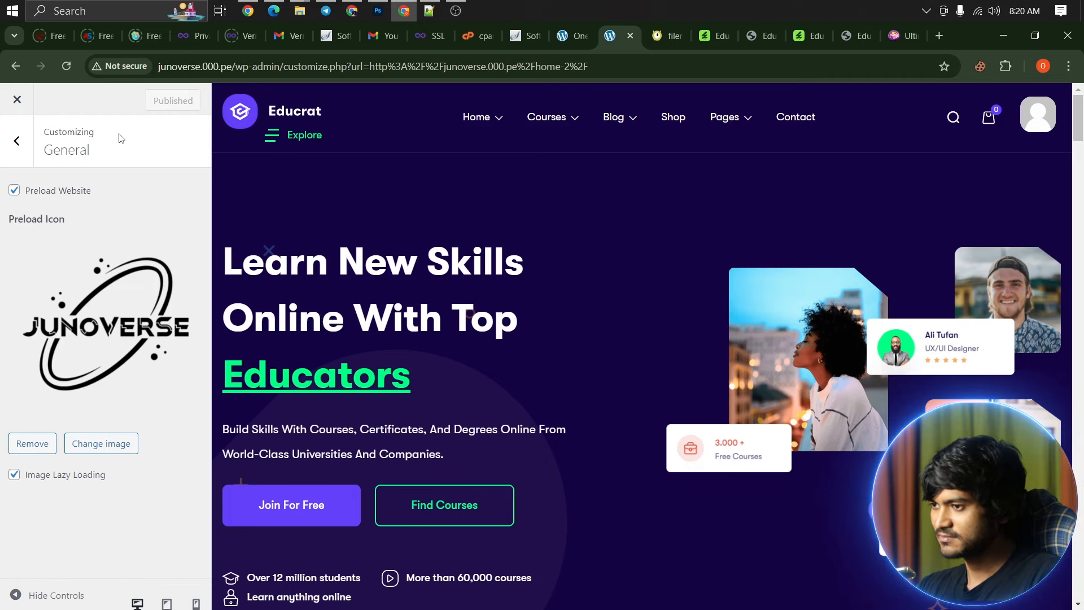
click(17, 140)
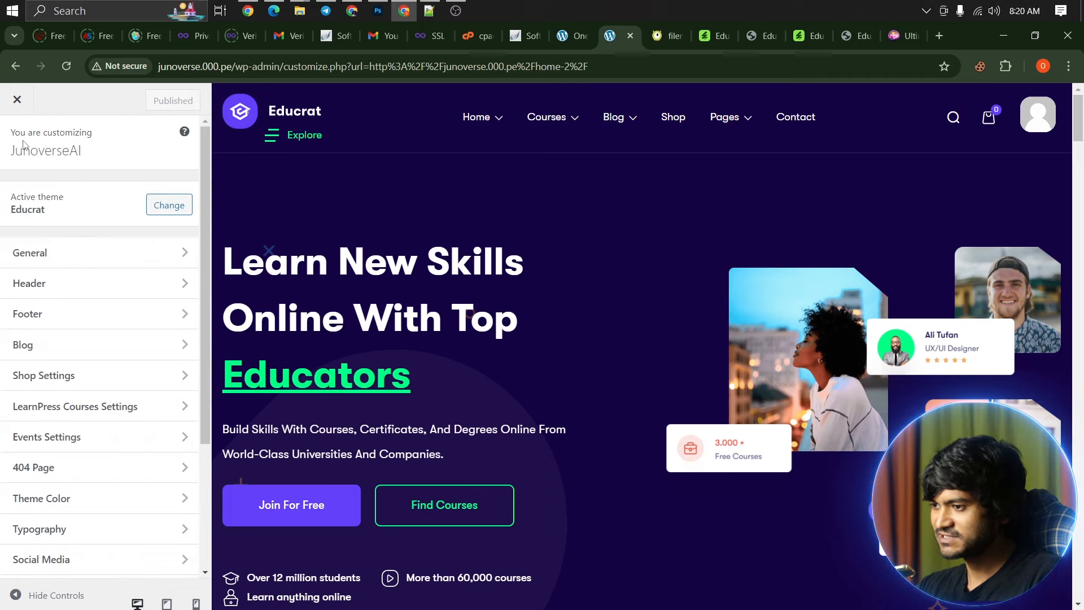
Switch the Header Layout Type to Header 9
click(56, 280)
click(61, 227)
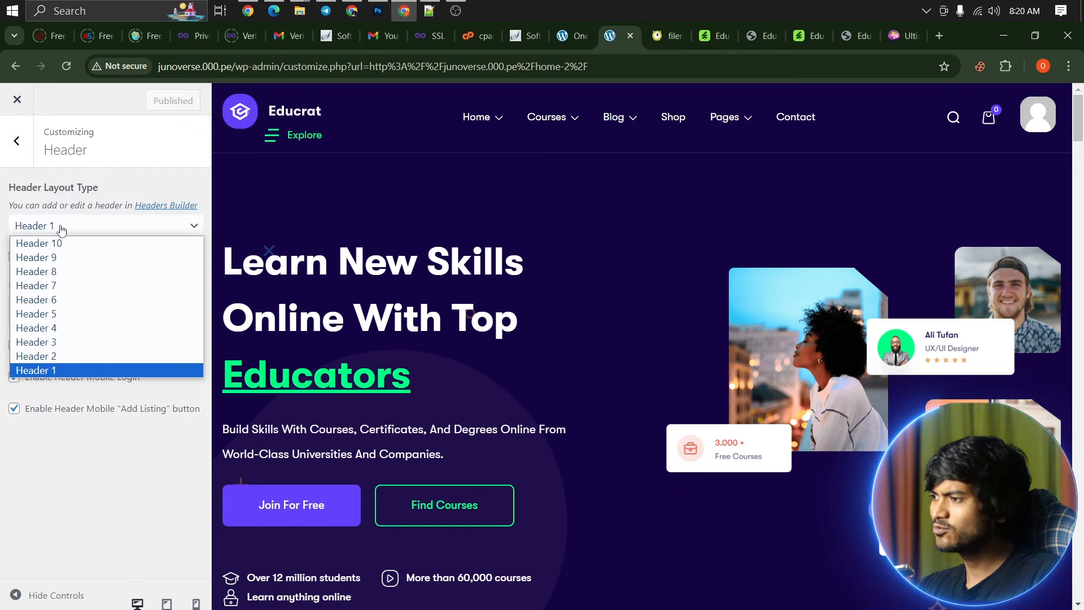
click(63, 259)
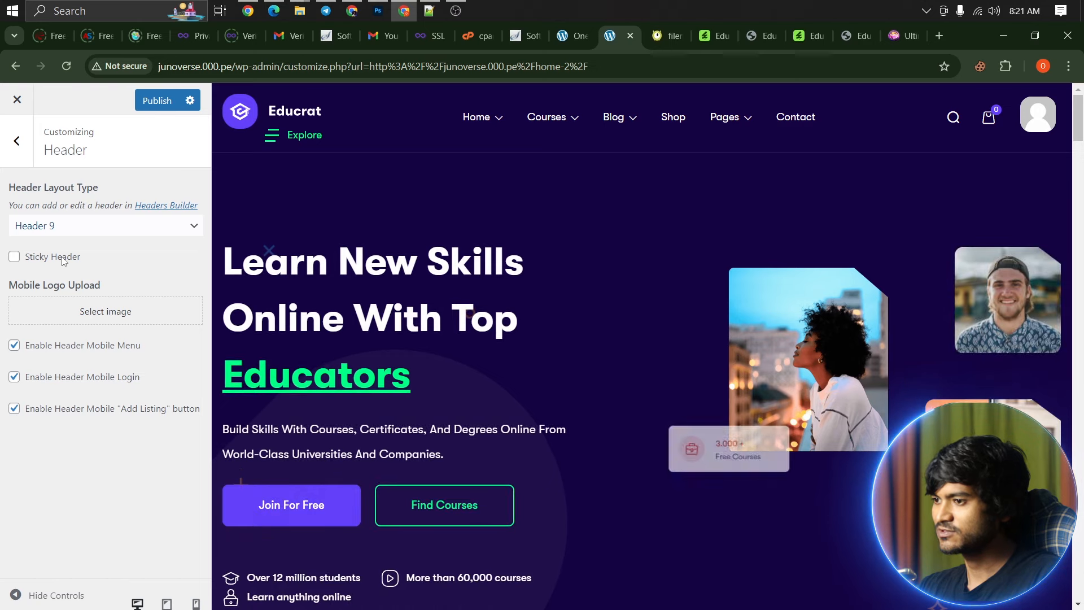
drag(29, 285, 108, 292)
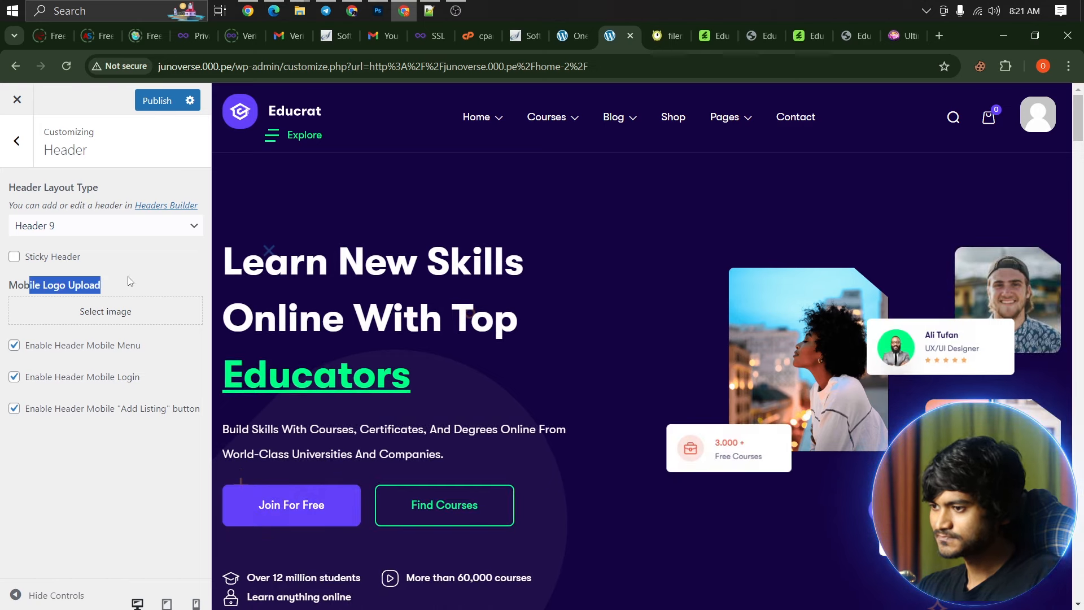
Exit the Customizer, discarding the unsaved header change, back to the home-2 page
click(20, 142)
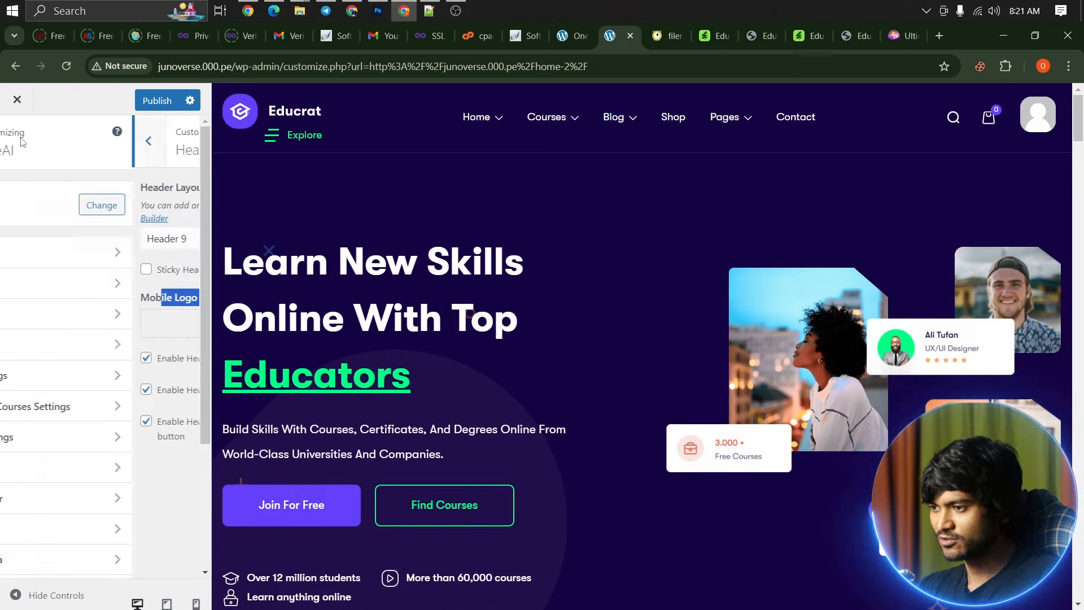
click(17, 102)
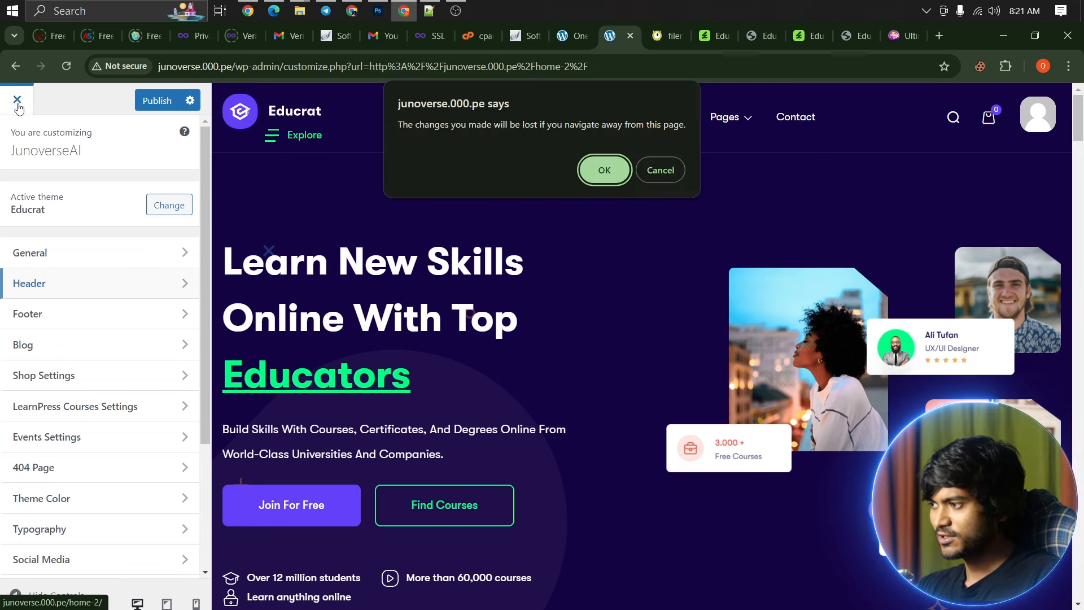
click(614, 179)
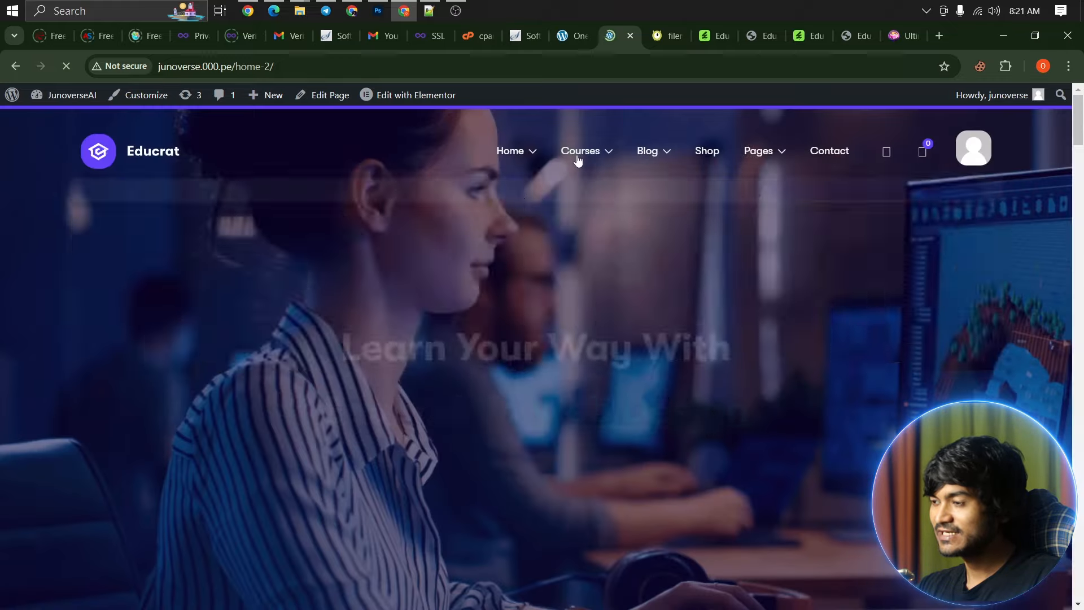
mouse_move(578, 160)
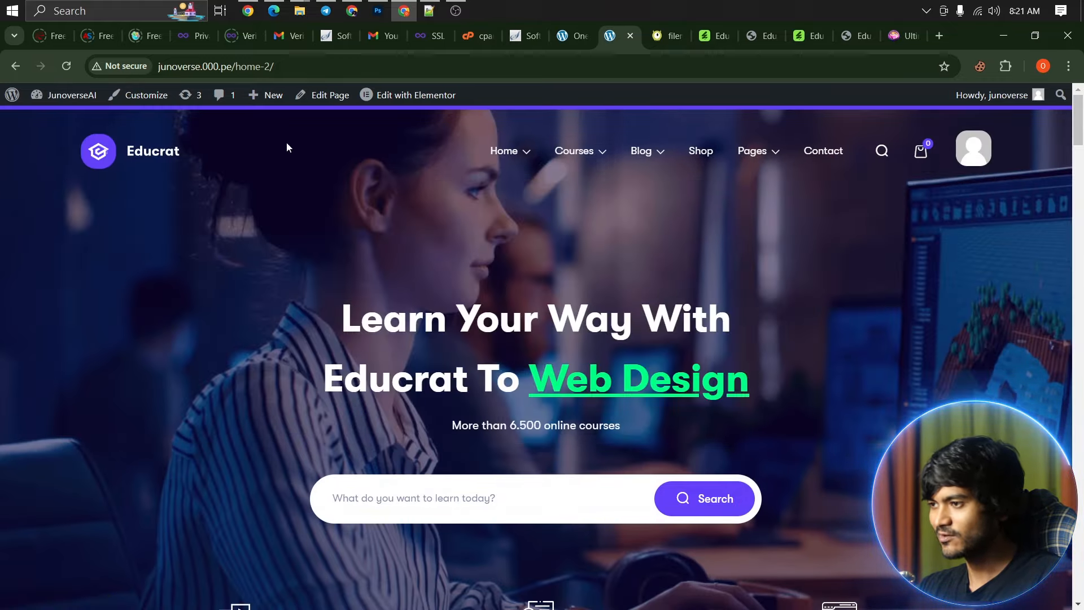
Reopen the Customizer's General settings and start replacing the preload icon with a new upload
click(23, 66)
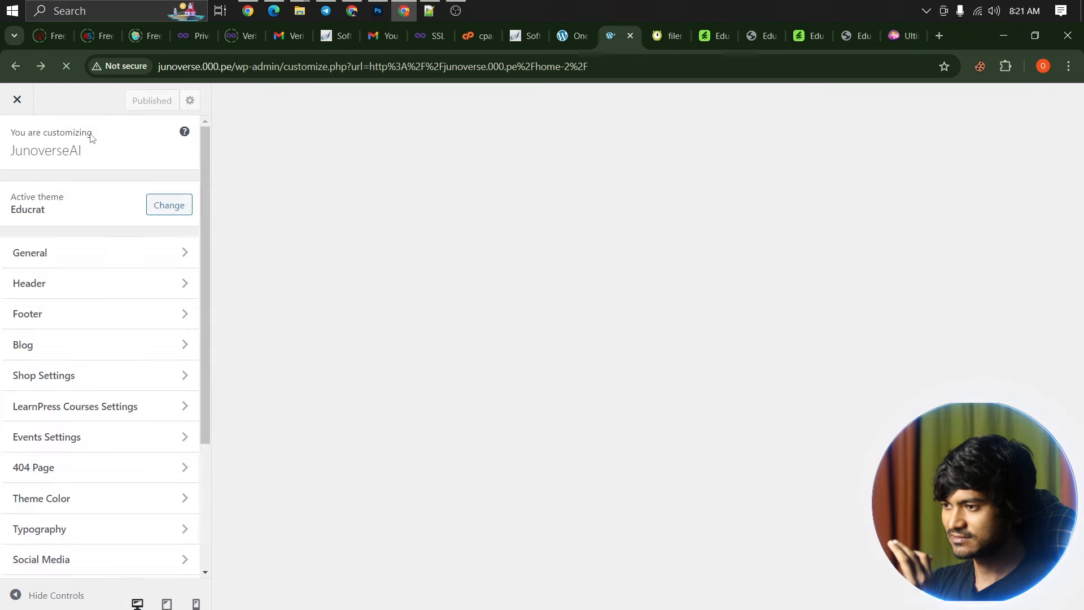
click(100, 248)
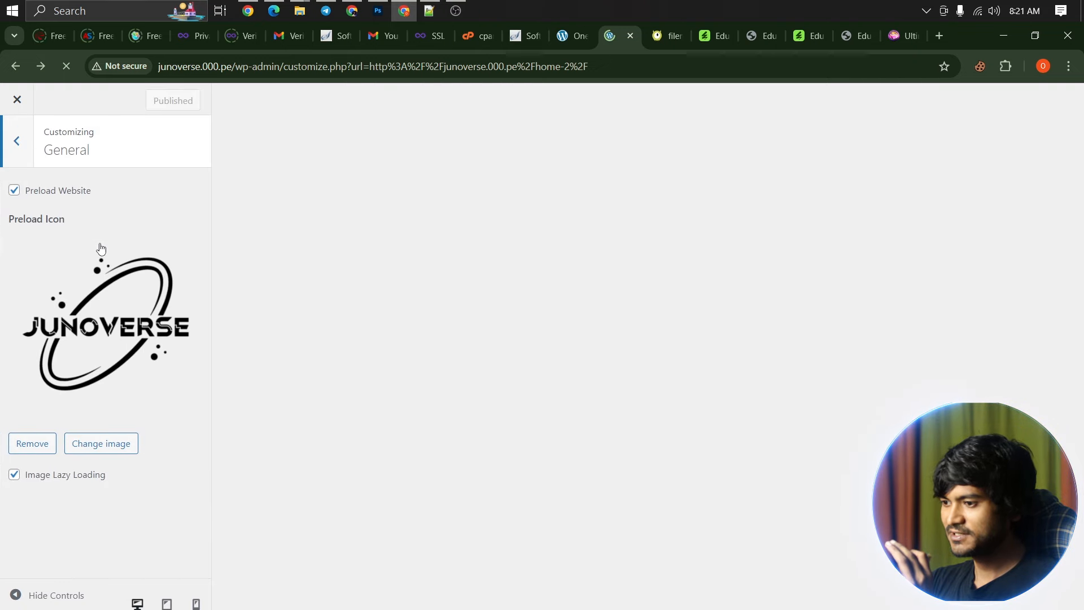
click(97, 444)
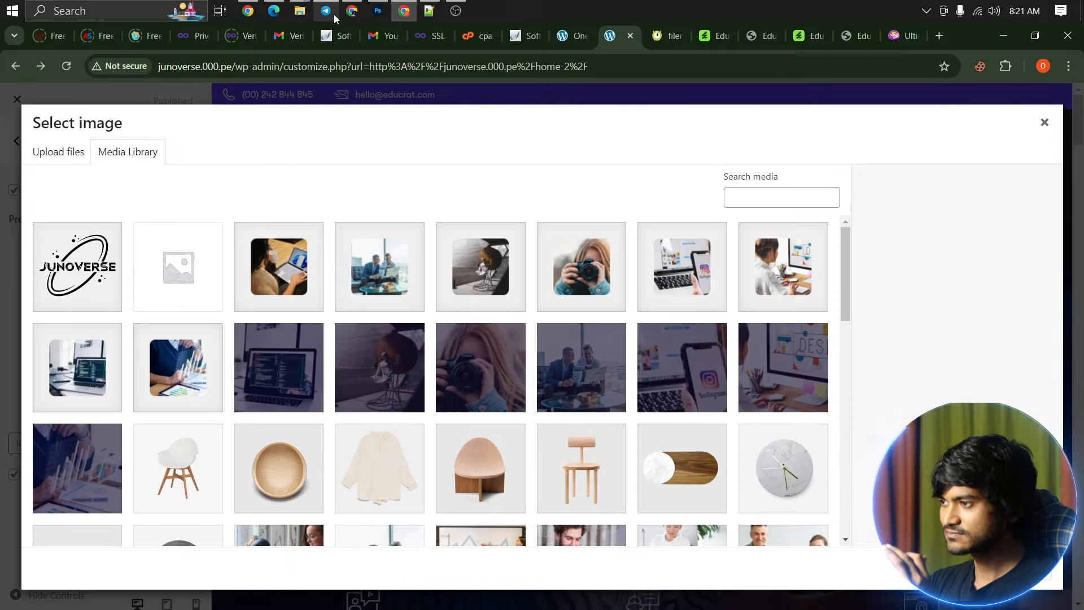
mouse_move(326, 12)
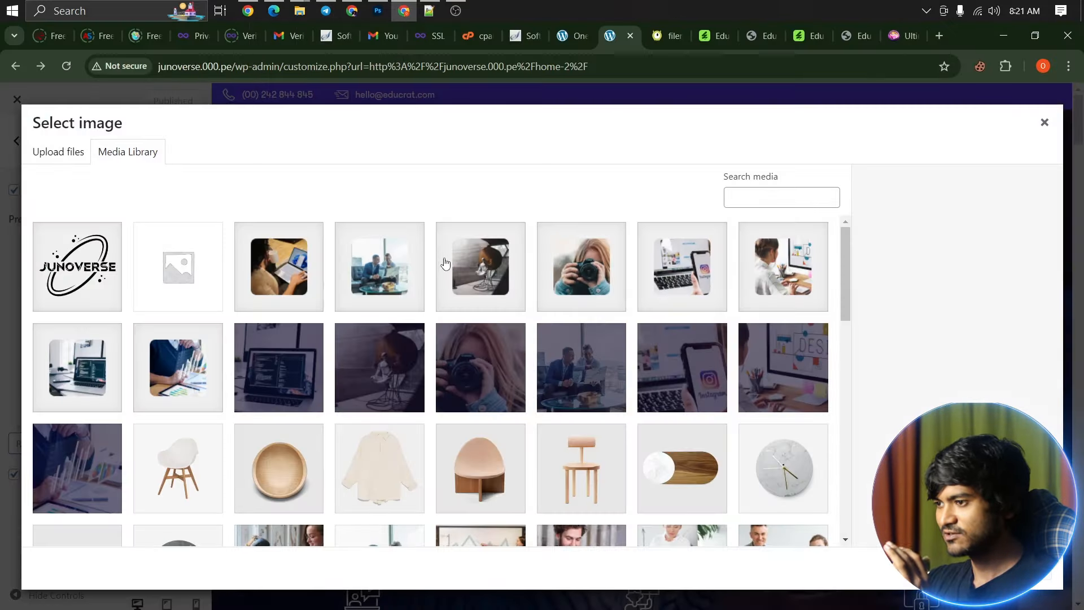
click(72, 160)
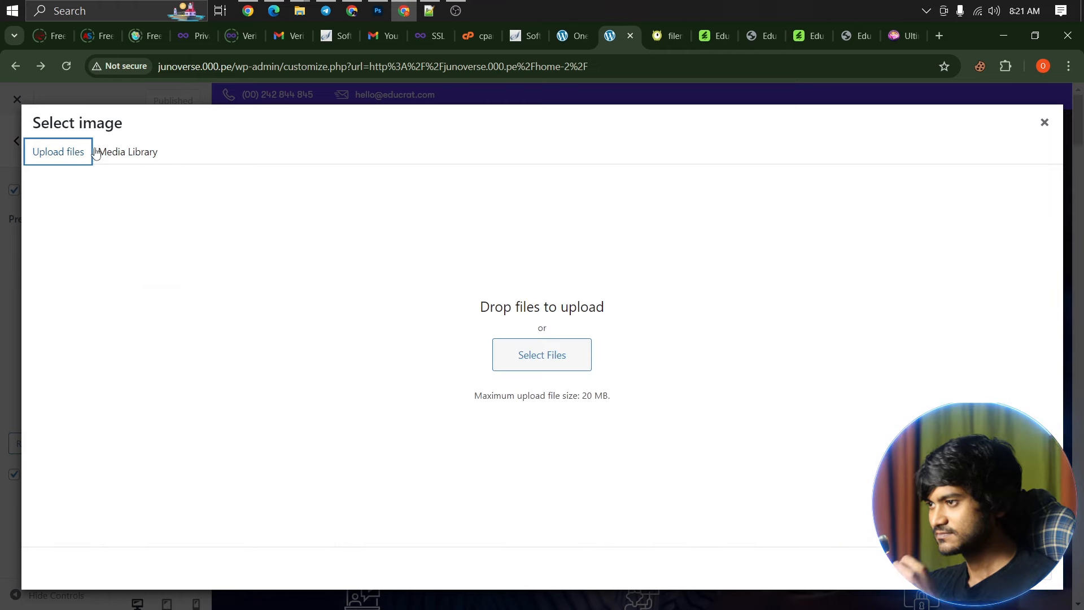
Upload juno.png from the desktop, set it as the preload icon, and publish
click(1011, 42)
click(1011, 42)
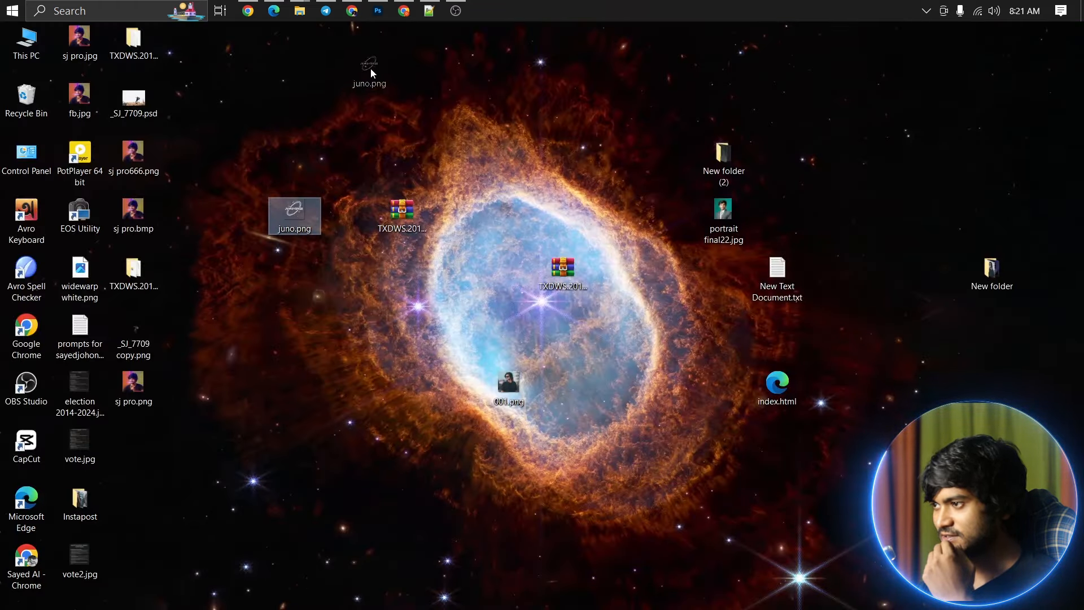
drag(371, 69, 488, 338)
click(60, 280)
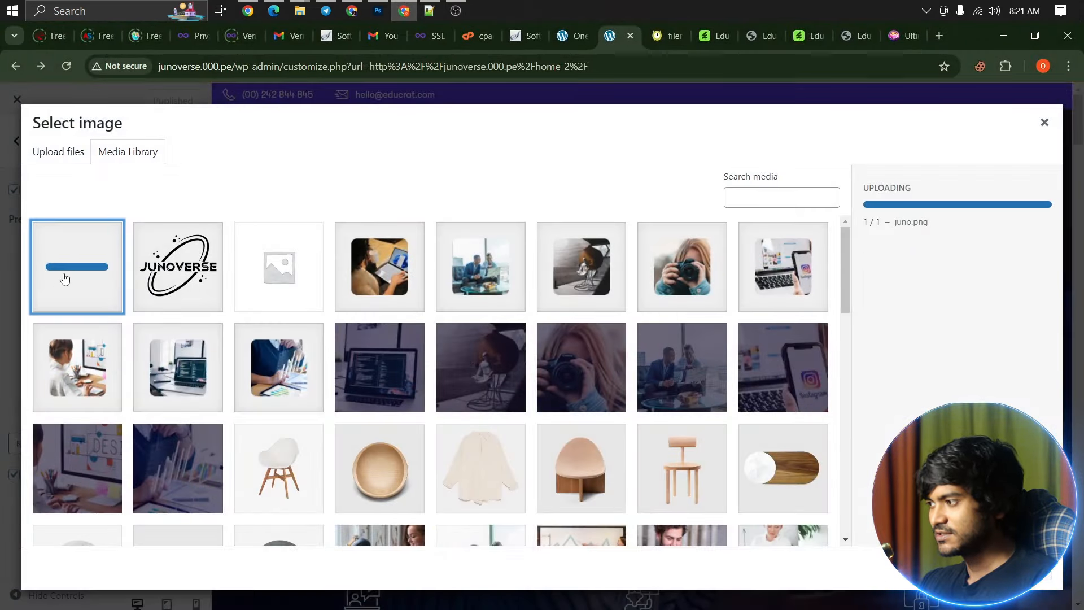
click(65, 274)
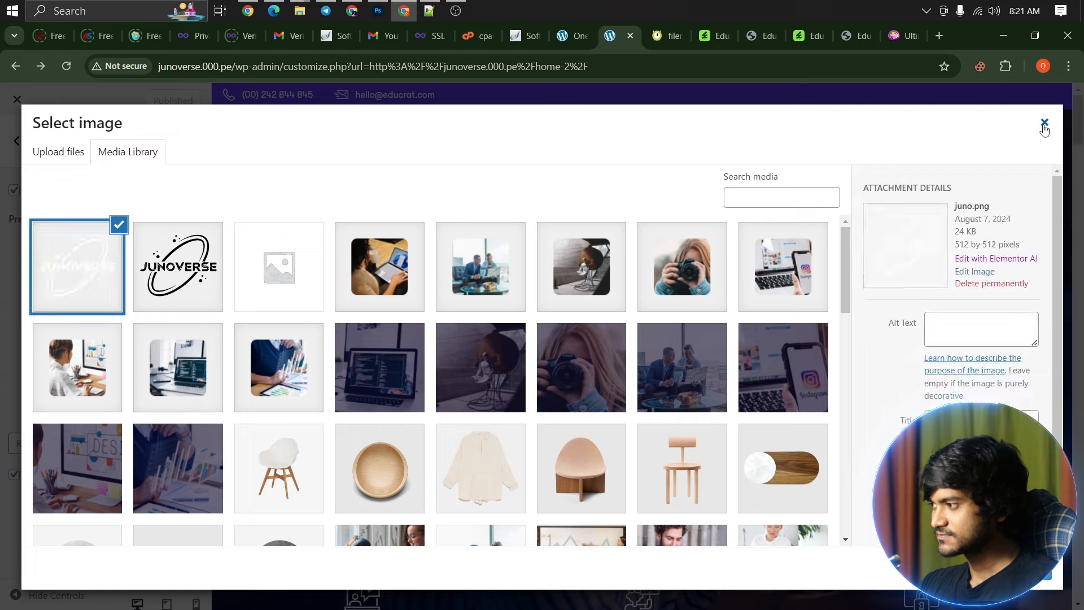
click(1026, 571)
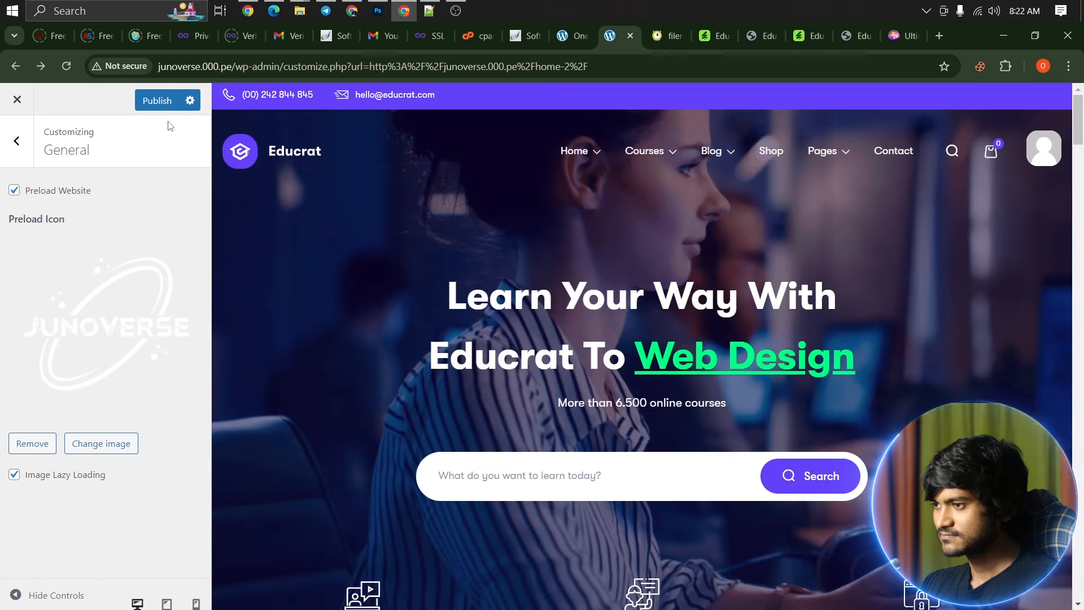
click(125, 346)
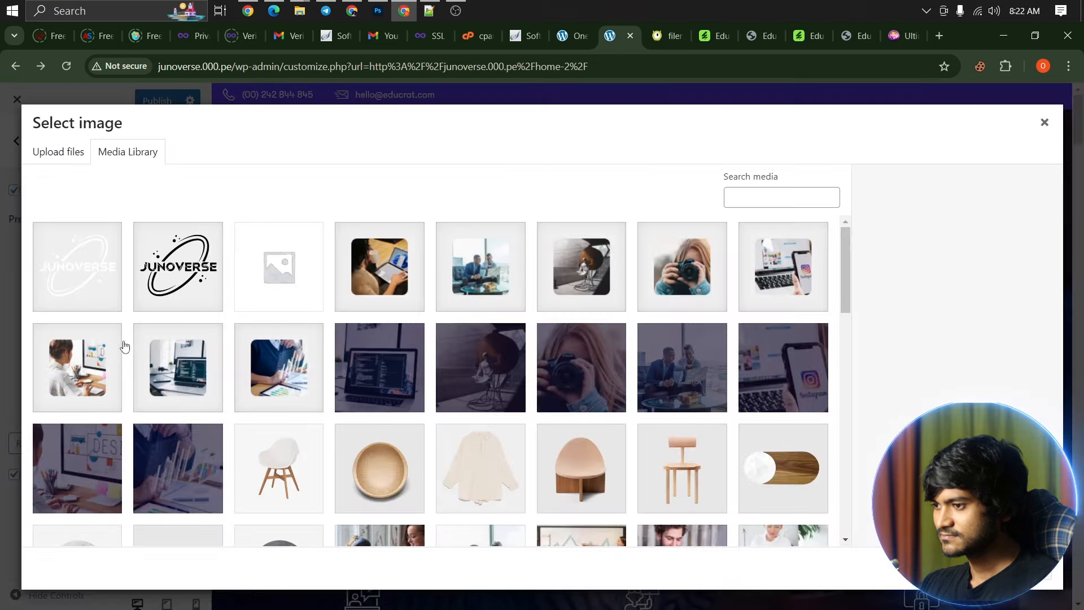
click(1043, 126)
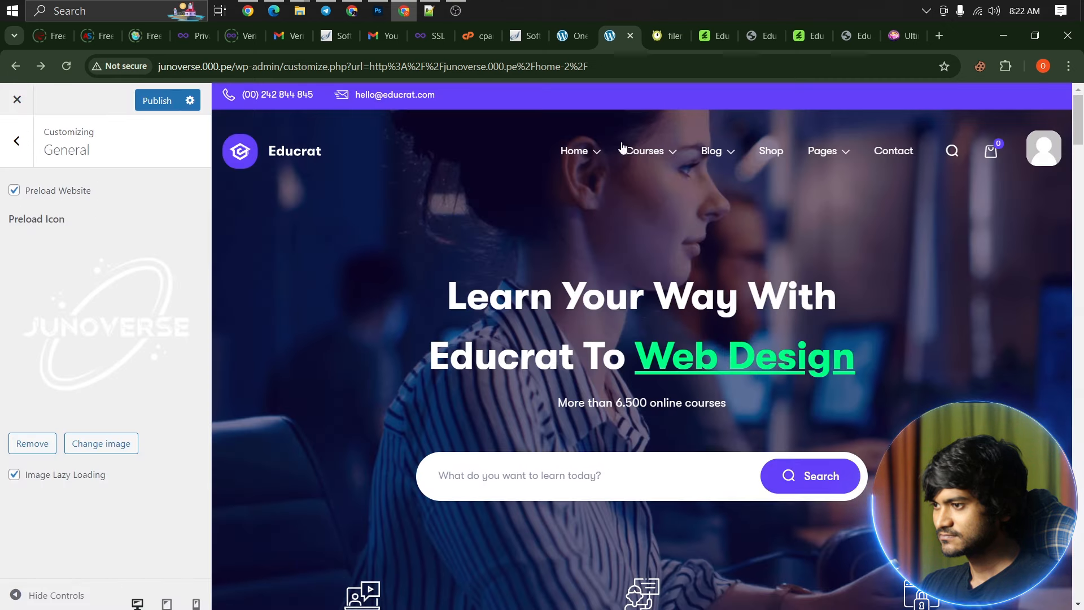
click(173, 104)
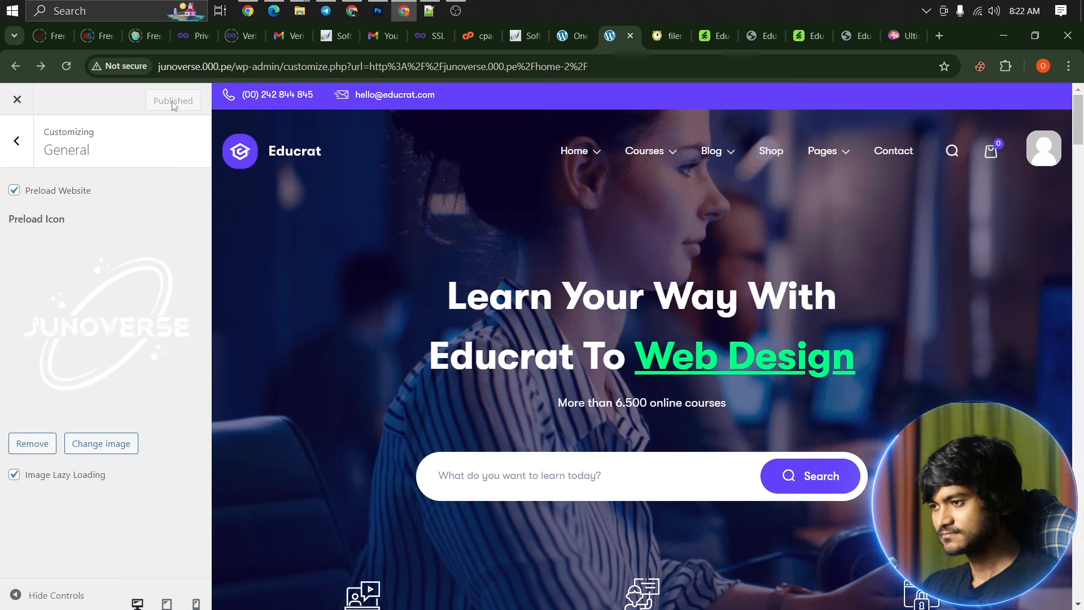
Exit the Customizer and browse the Home demo pages, ending on home-9
click(16, 108)
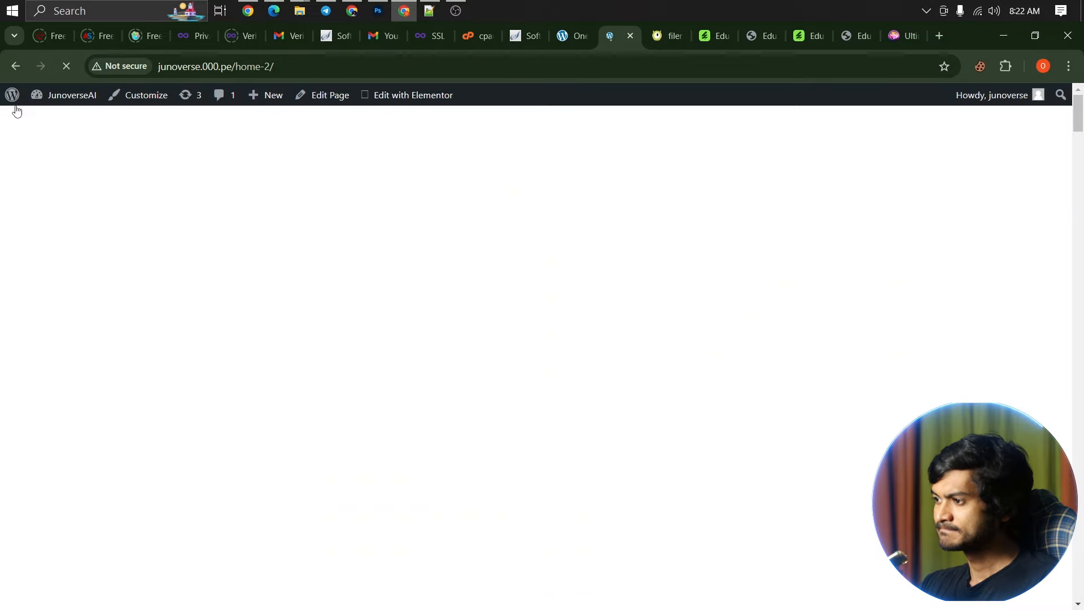
scroll(583, 353, down, 4)
scroll(580, 352, up, 4)
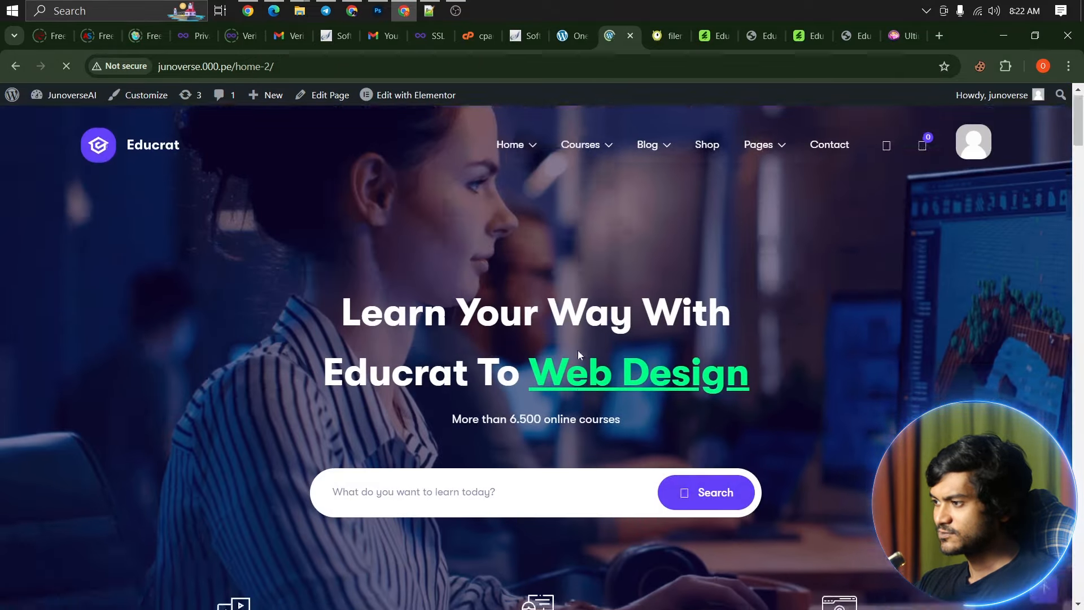
mouse_move(524, 166)
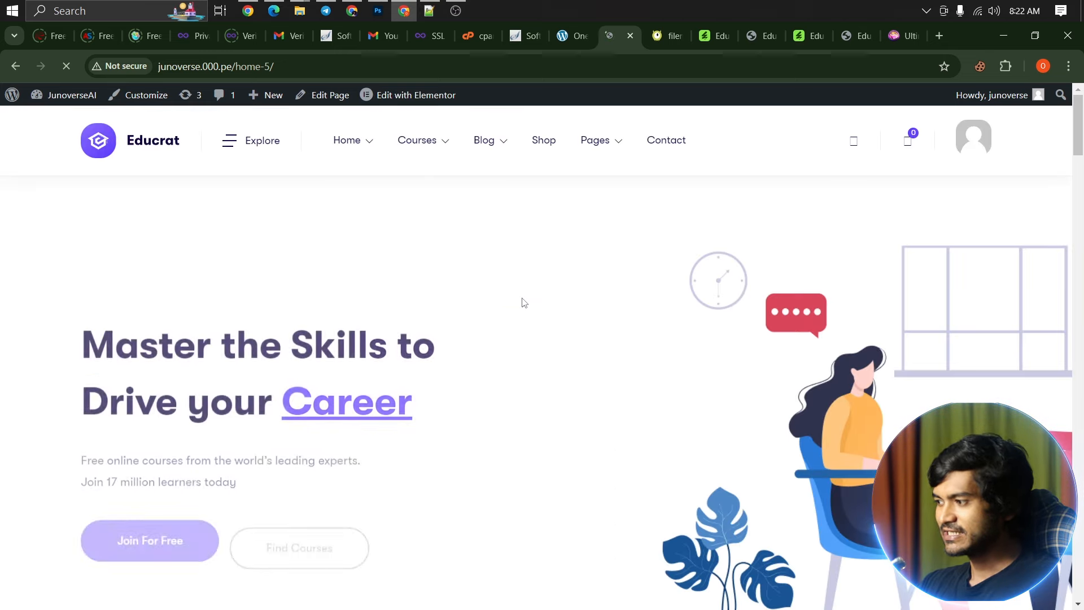
scroll(524, 303, down, 2)
scroll(524, 303, down, 8)
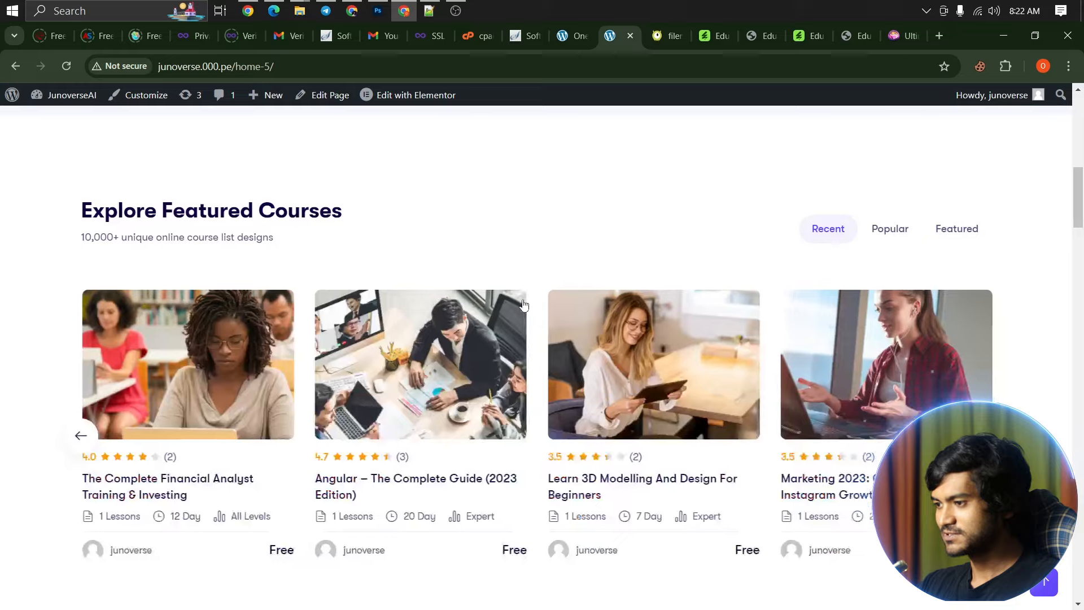
scroll(520, 303, up, 6)
scroll(520, 303, up, 5)
mouse_move(367, 138)
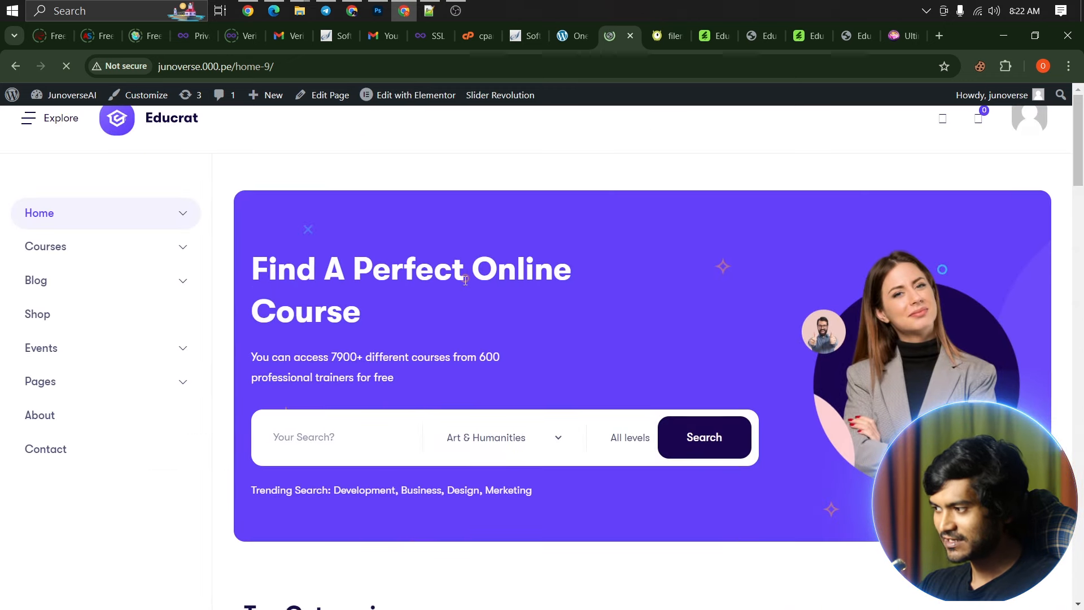
Check the sidebar menu's Courses and Blog submenus, then load the Home 1 homepage layout
click(184, 249)
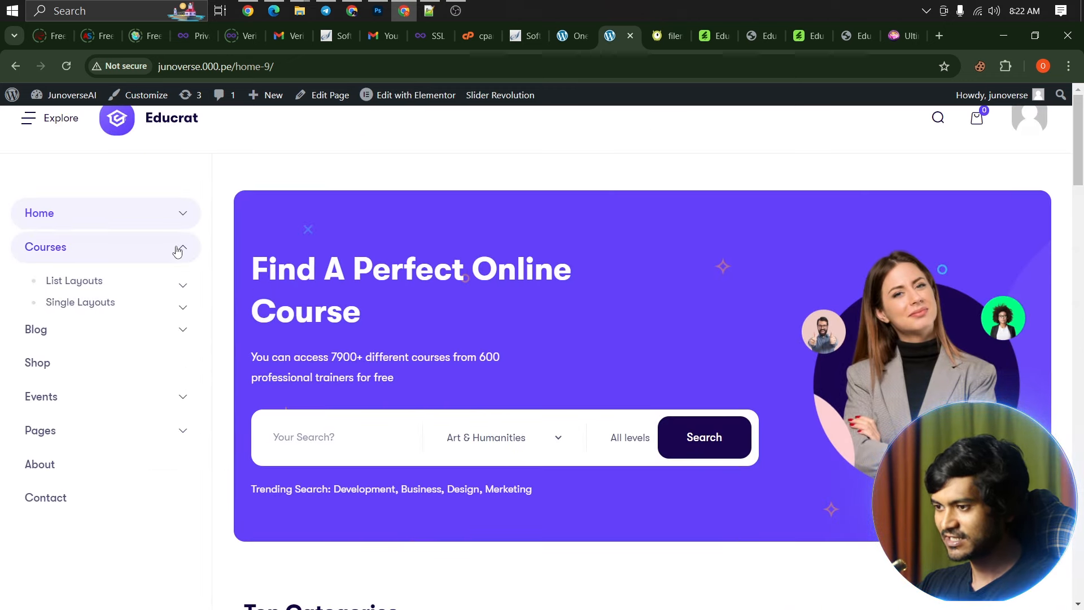
click(178, 249)
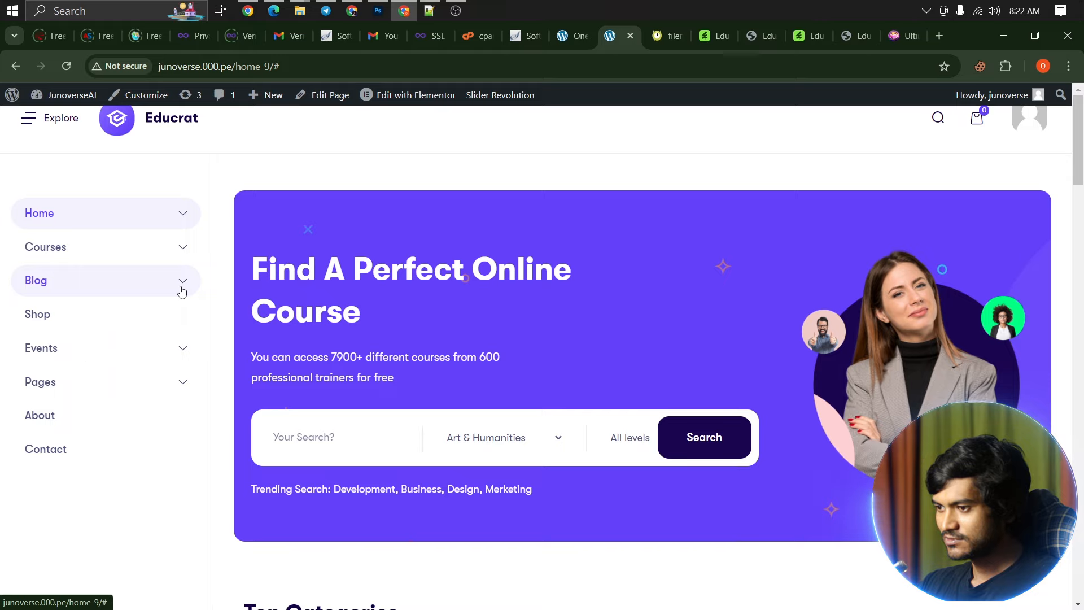
click(182, 288)
click(182, 290)
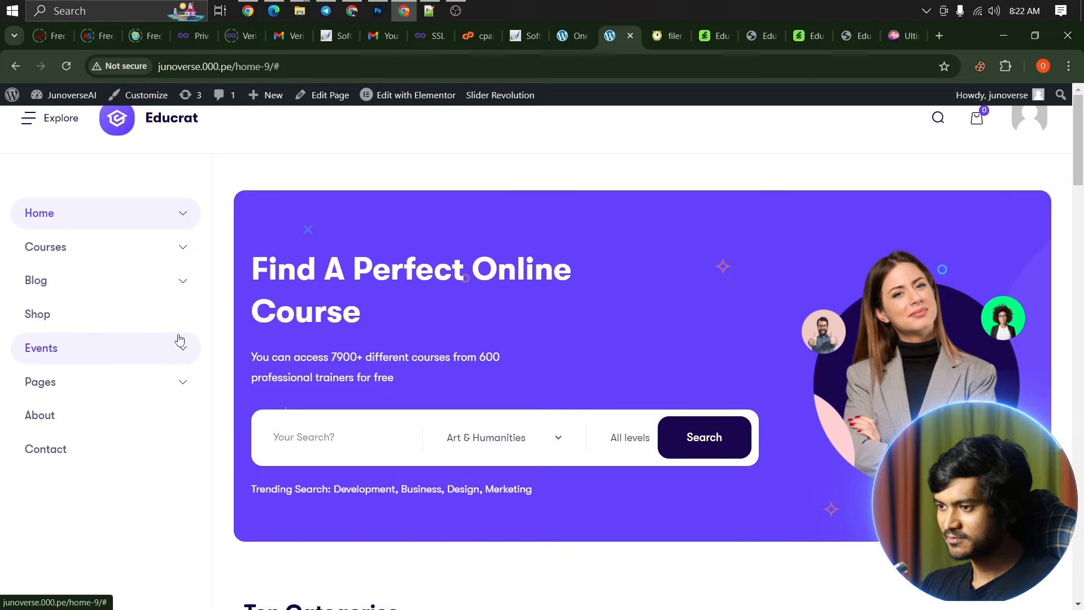
scroll(395, 394, down, 15)
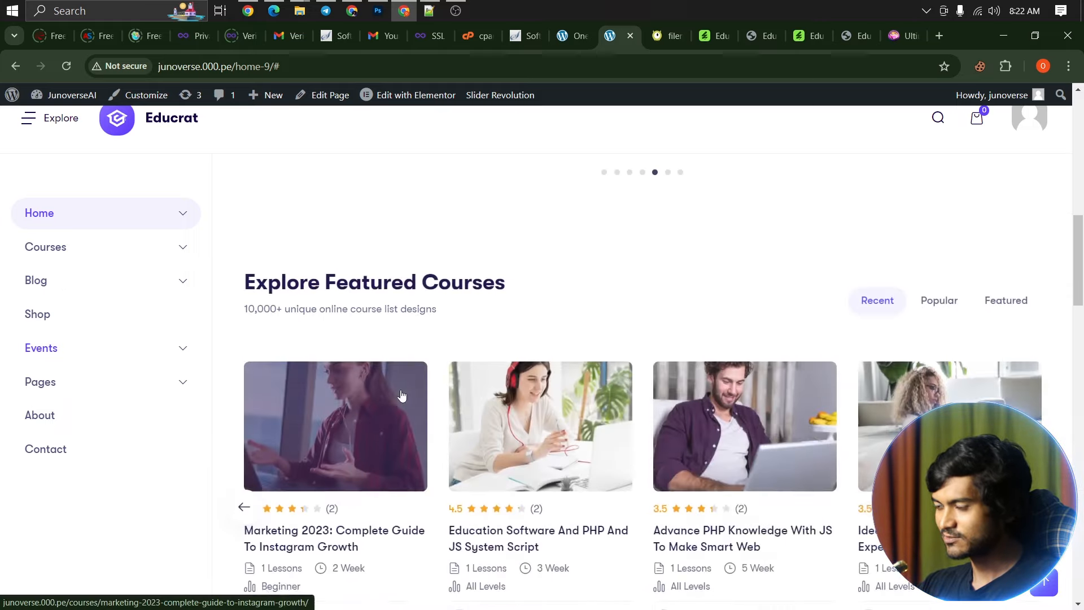
scroll(397, 392, up, 15)
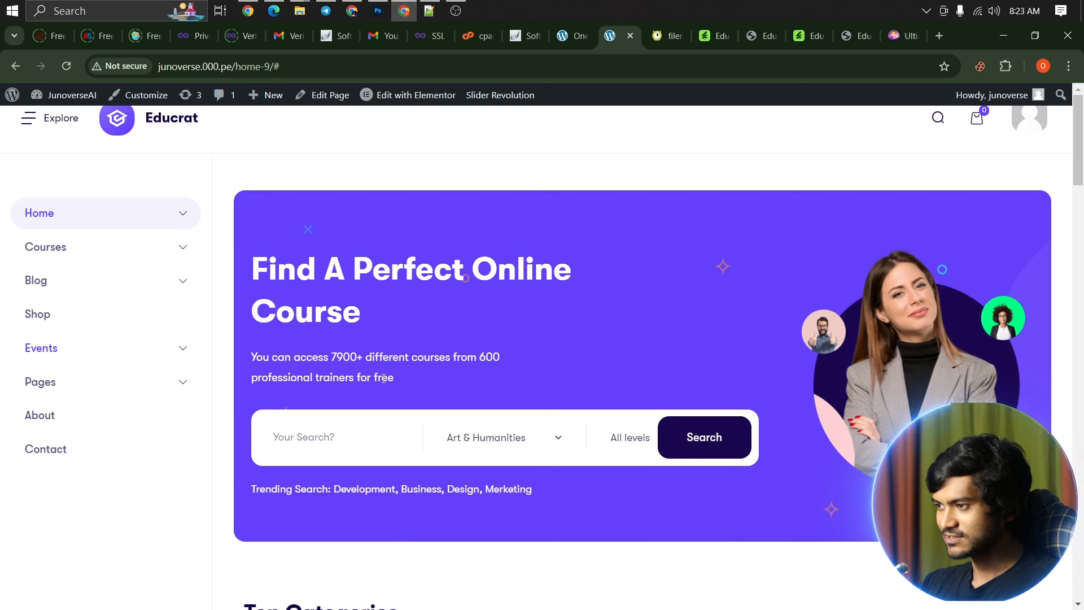
click(180, 219)
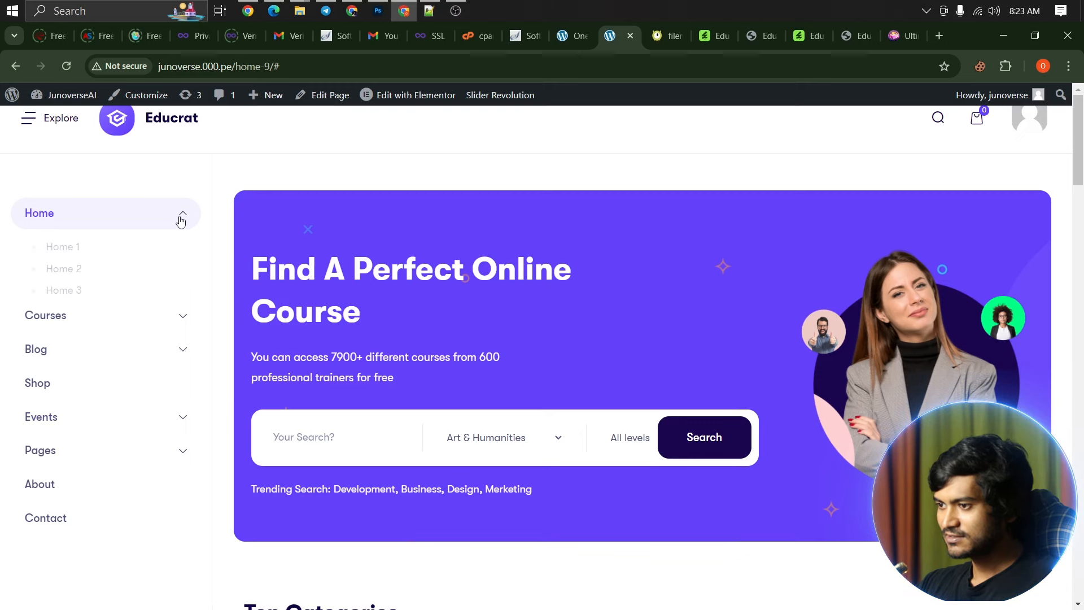
click(83, 249)
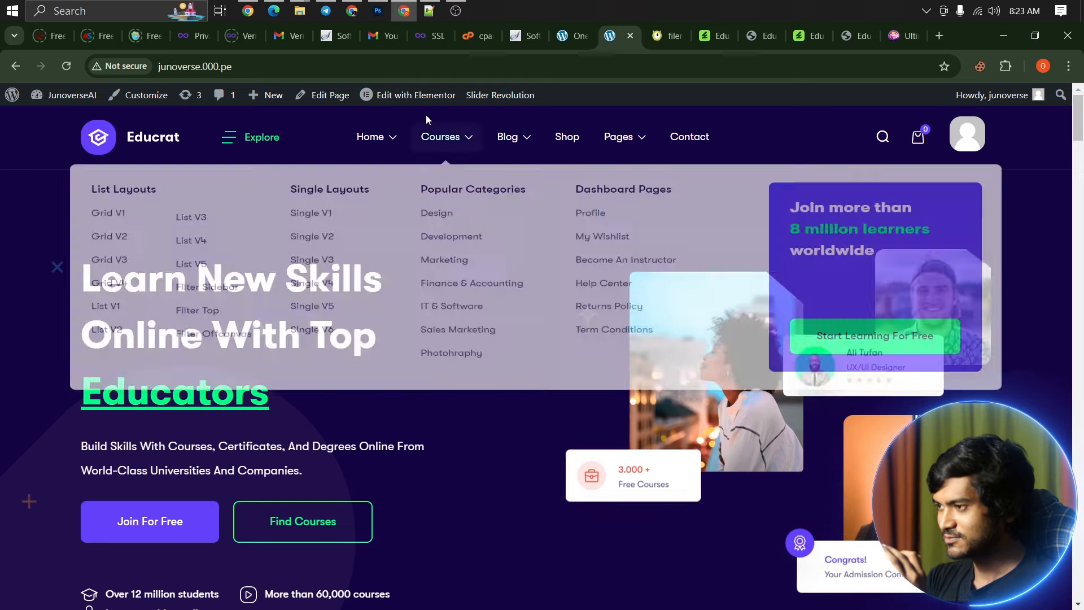
Bring up the admin bar's Edit with Elementor option for the Home 1 page
mouse_move(426, 102)
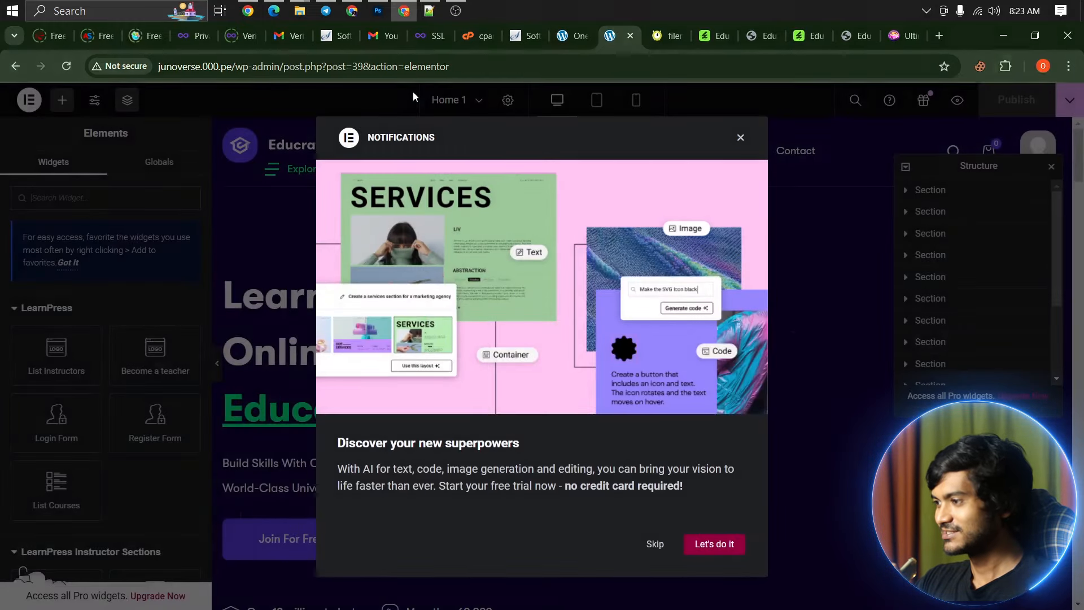
Dismiss the AI notification, review the hero slider's settings keeping Slider 1, and select the hero heading
click(656, 545)
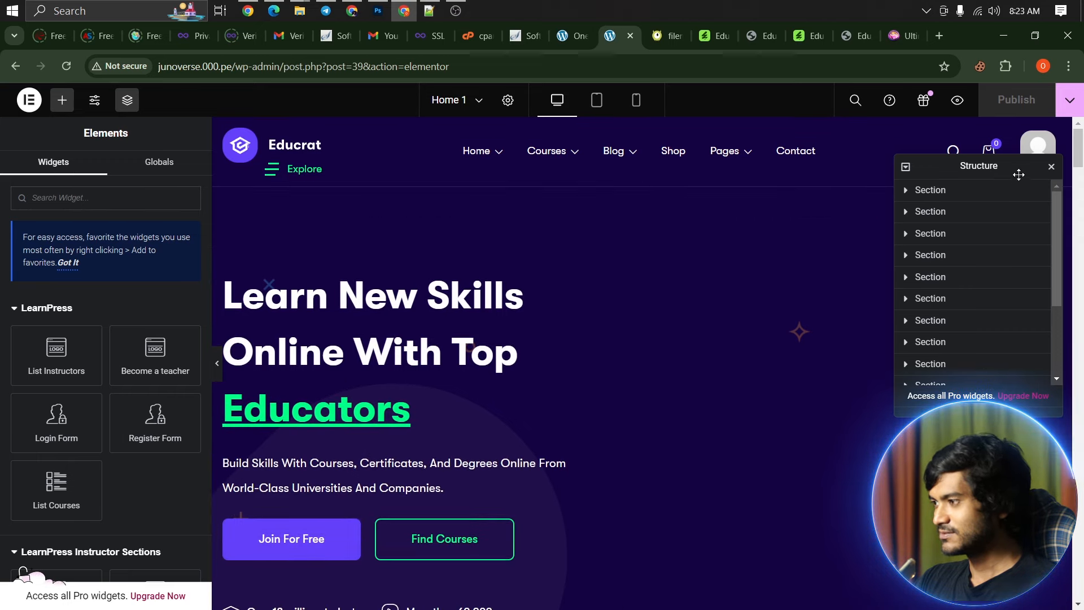
click(835, 401)
click(146, 252)
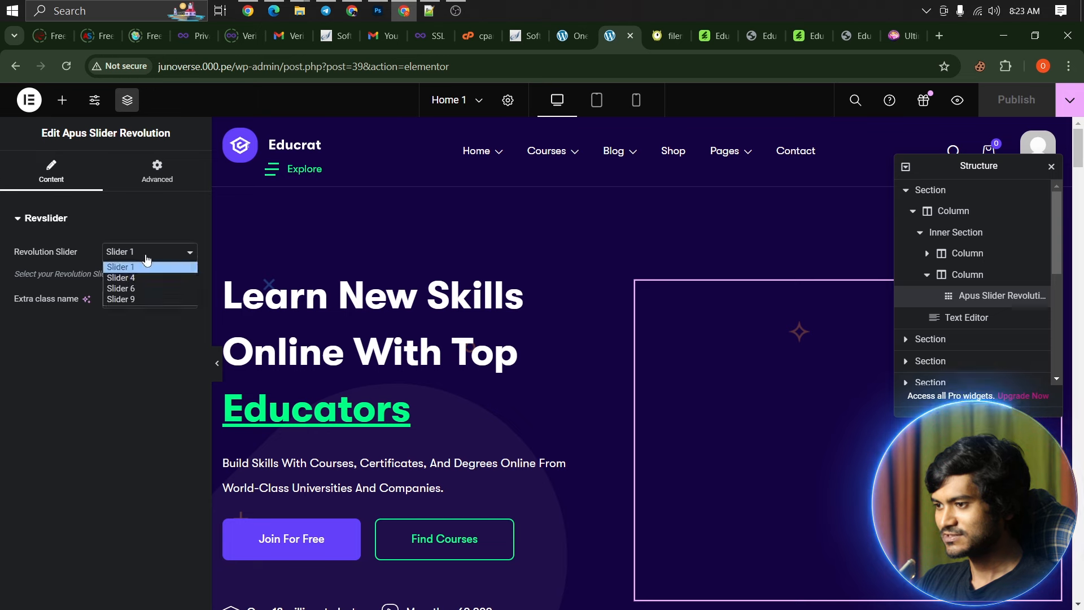
click(146, 259)
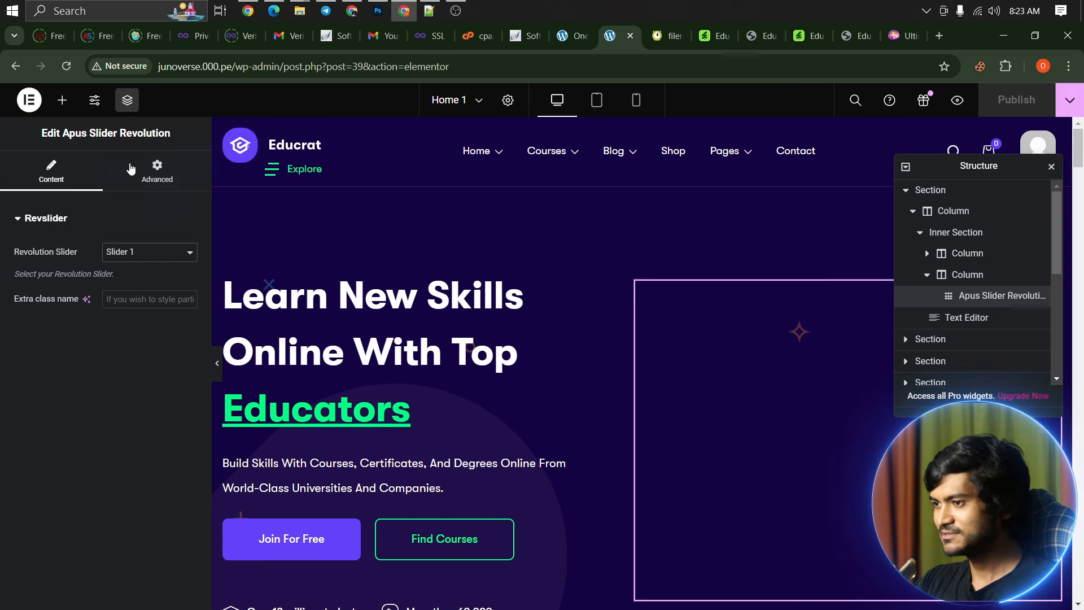
click(149, 166)
scroll(112, 330, down, 7)
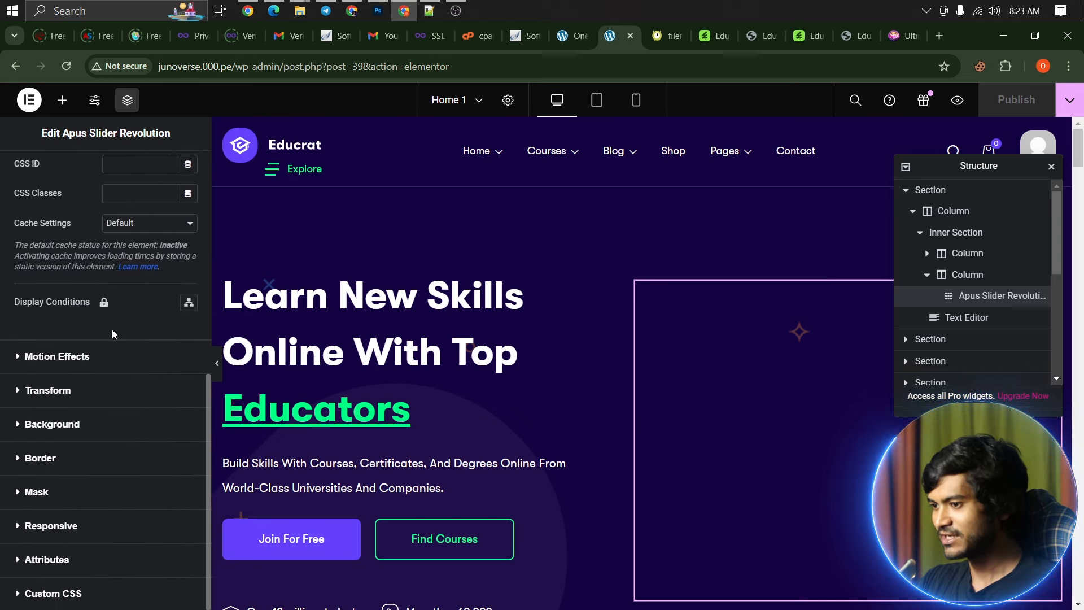
scroll(112, 329, up, 5)
click(387, 312)
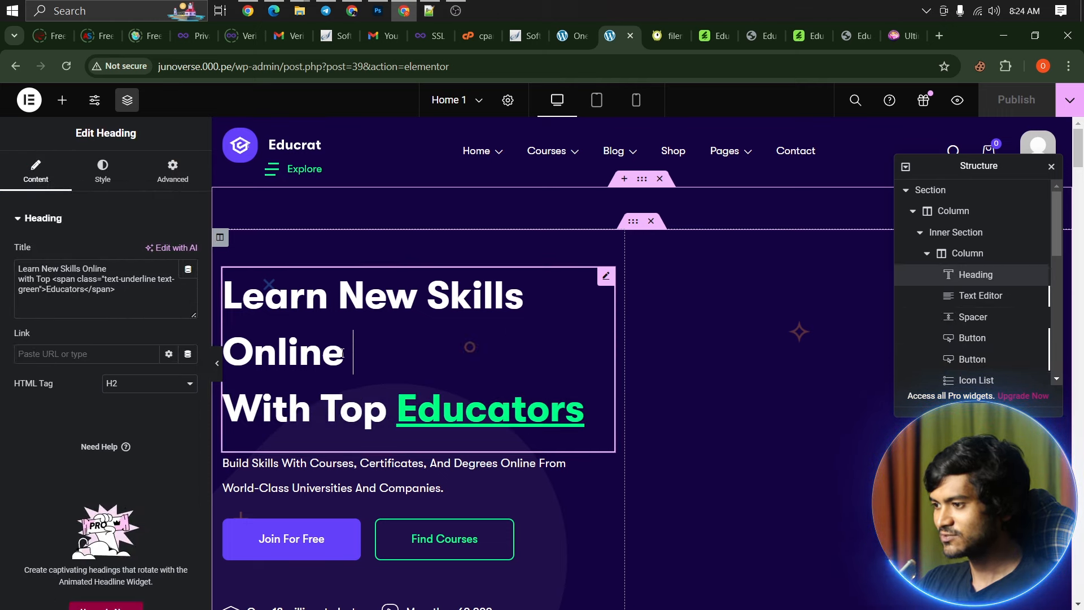
Delete 'Top' and replace 'Educators' with JUNOVERSE so the heading reads 'Learn New Skills Online With JUNOVERSE'
drag(323, 360, 334, 356)
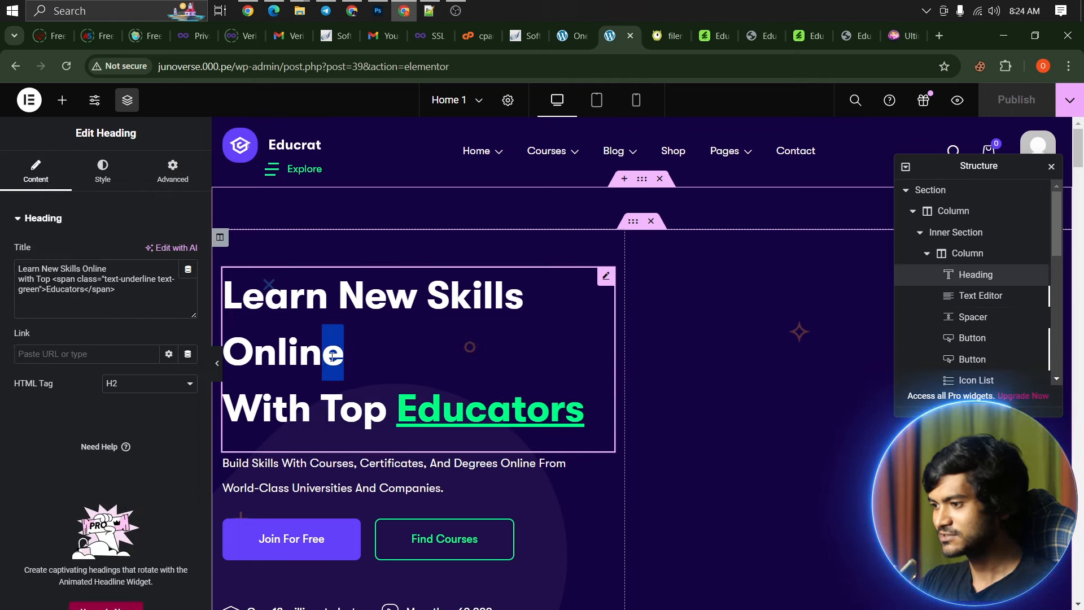
click(397, 403)
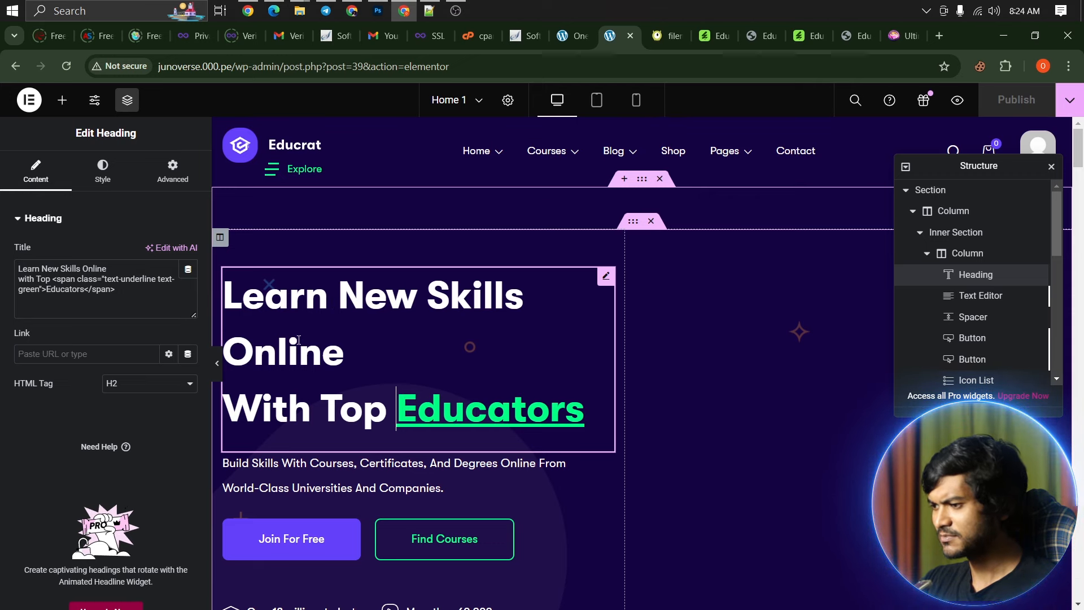
drag(326, 401, 400, 402)
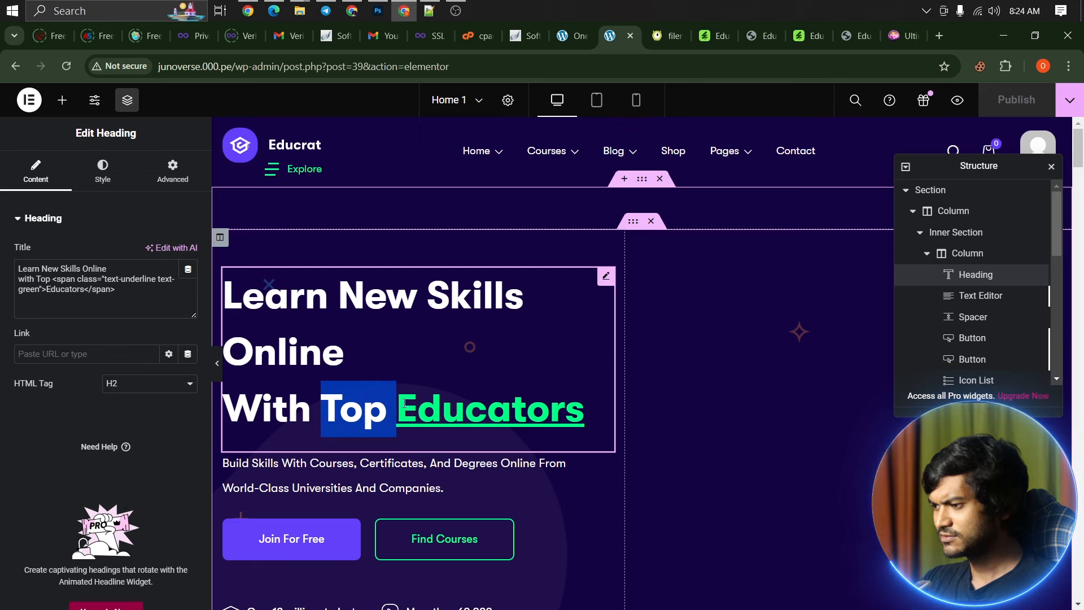
key(BackSpace)
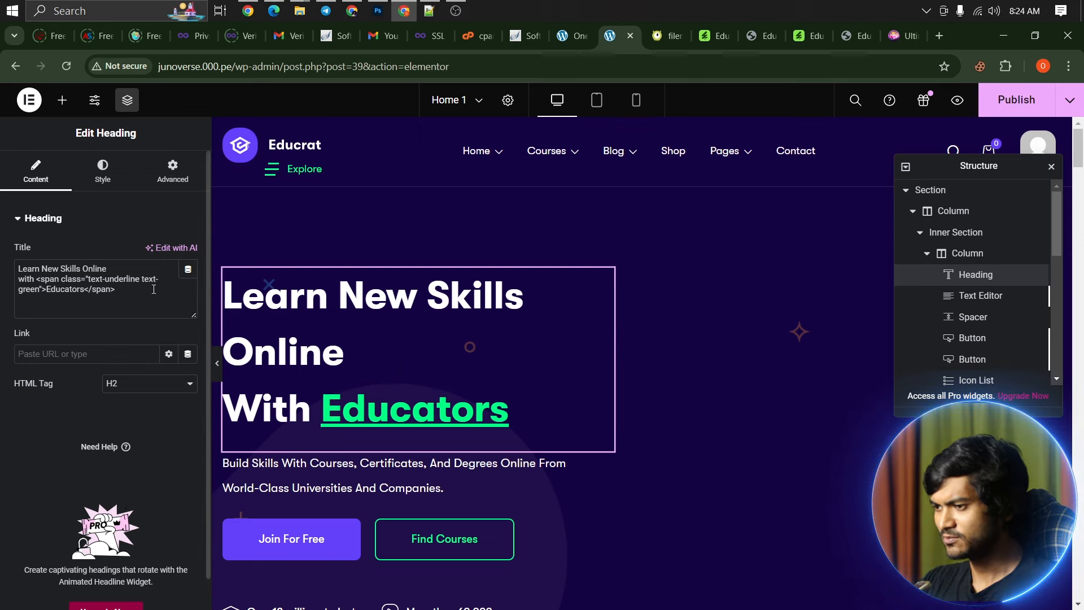
drag(84, 289, 68, 292)
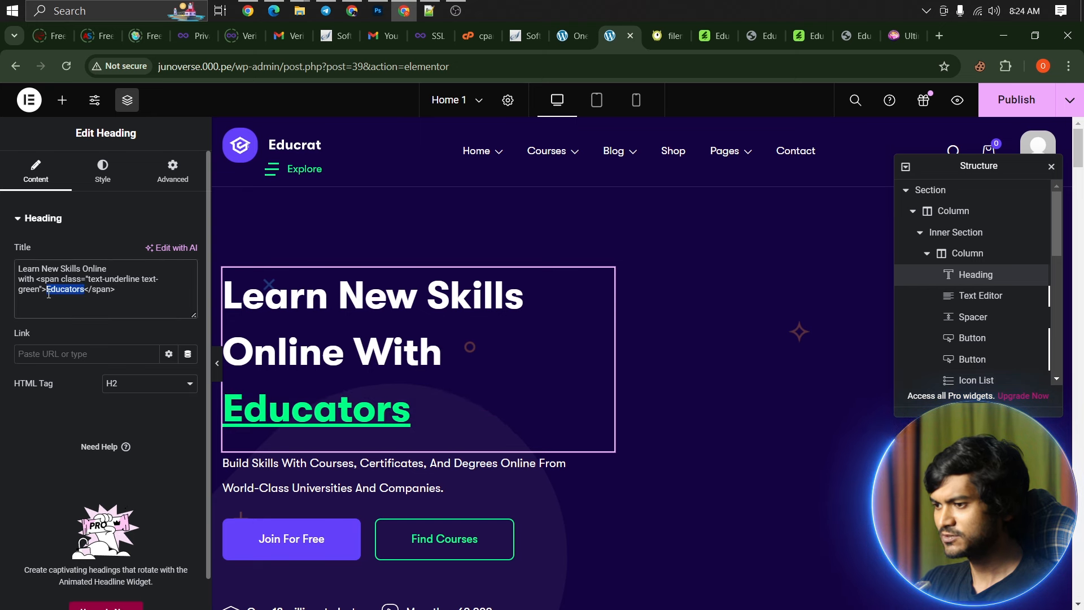
text(J)
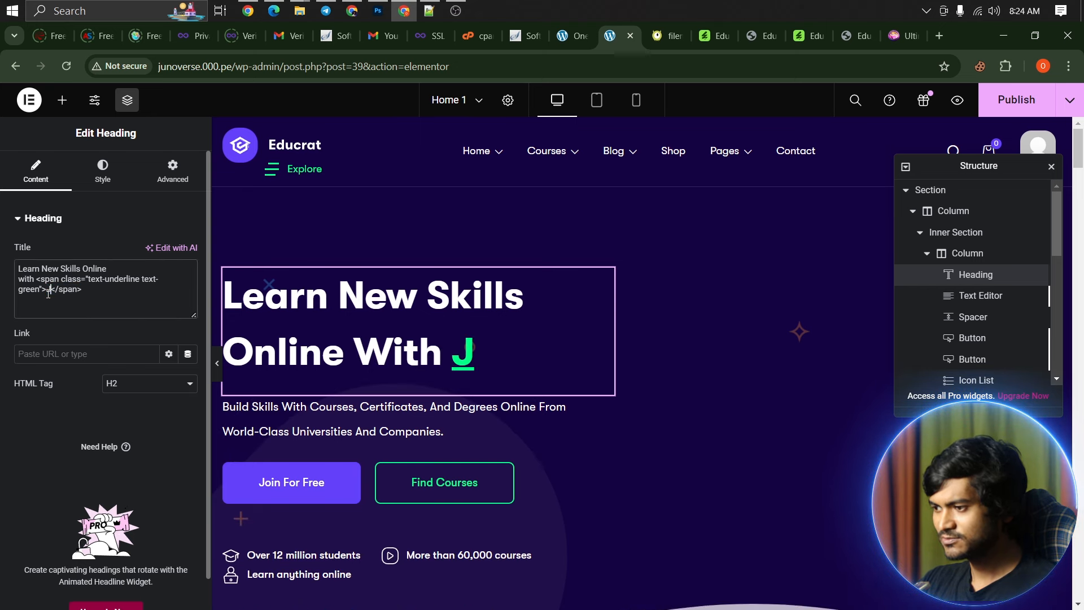
text(UNOVERS)
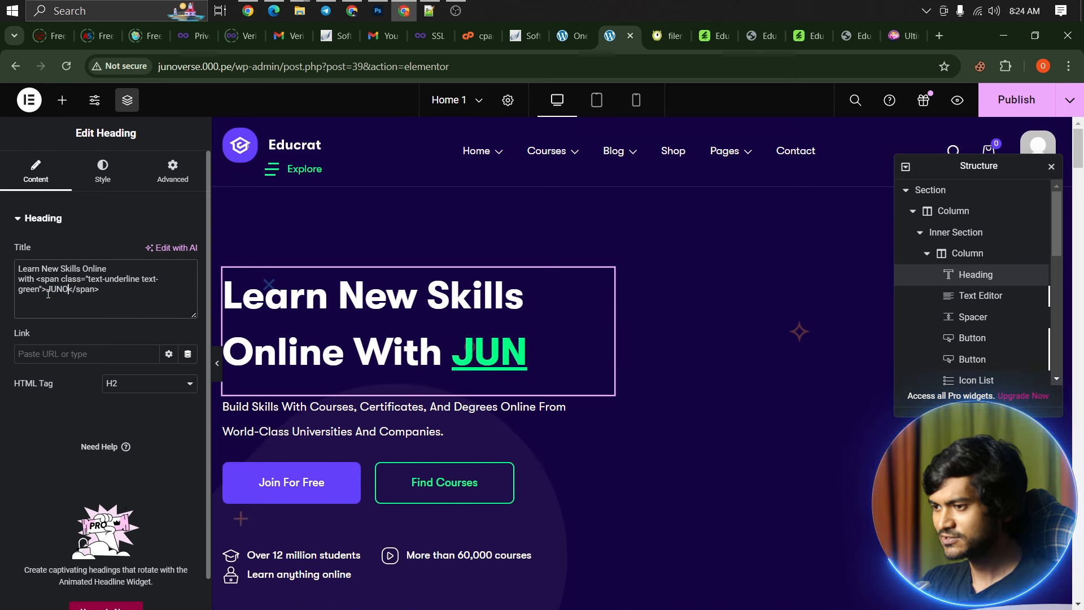
text(E)
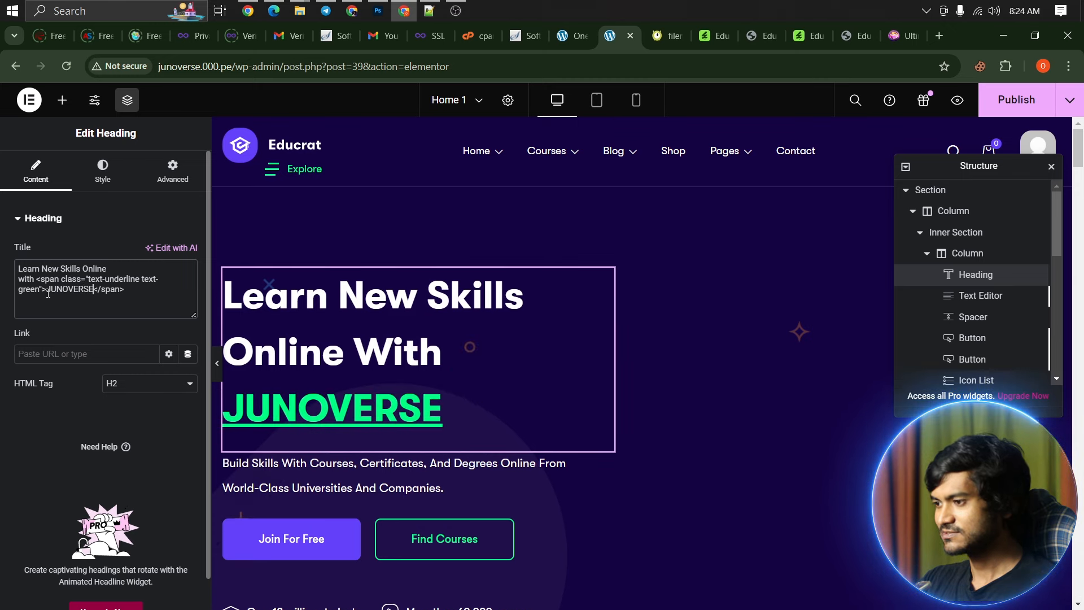
click(344, 480)
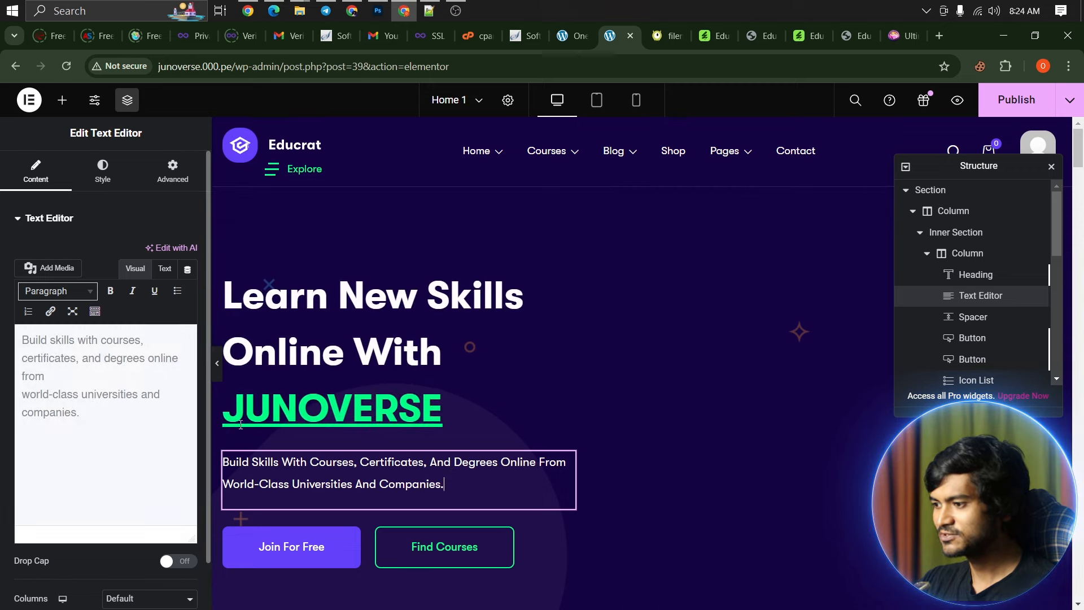
Inspect the stats list items, such as 'Over 12 million students' and 'More than 60,000 courses'
scroll(329, 436, down, 7)
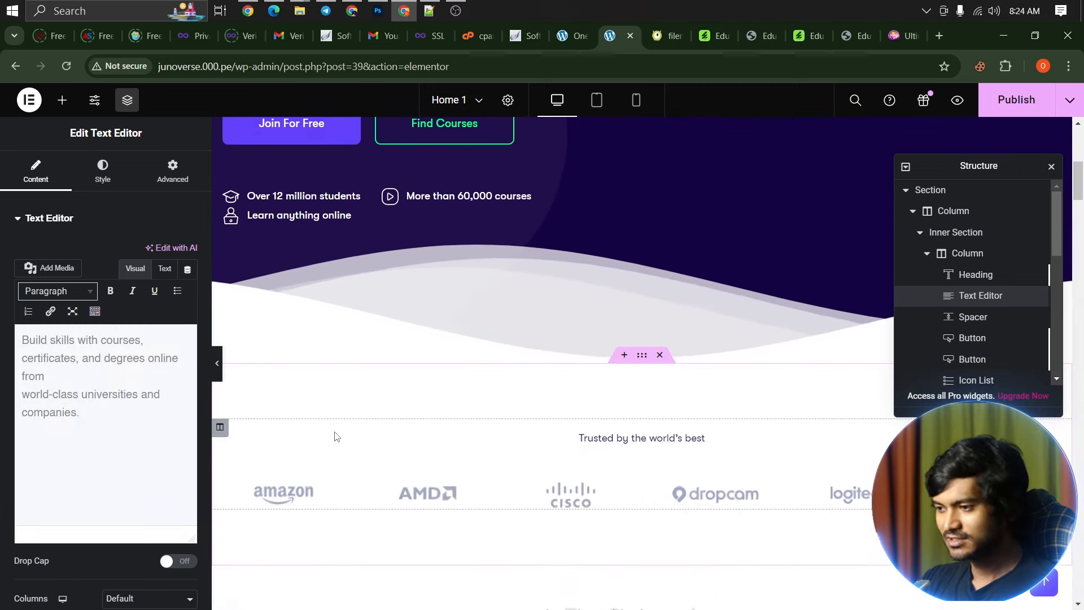
click(299, 206)
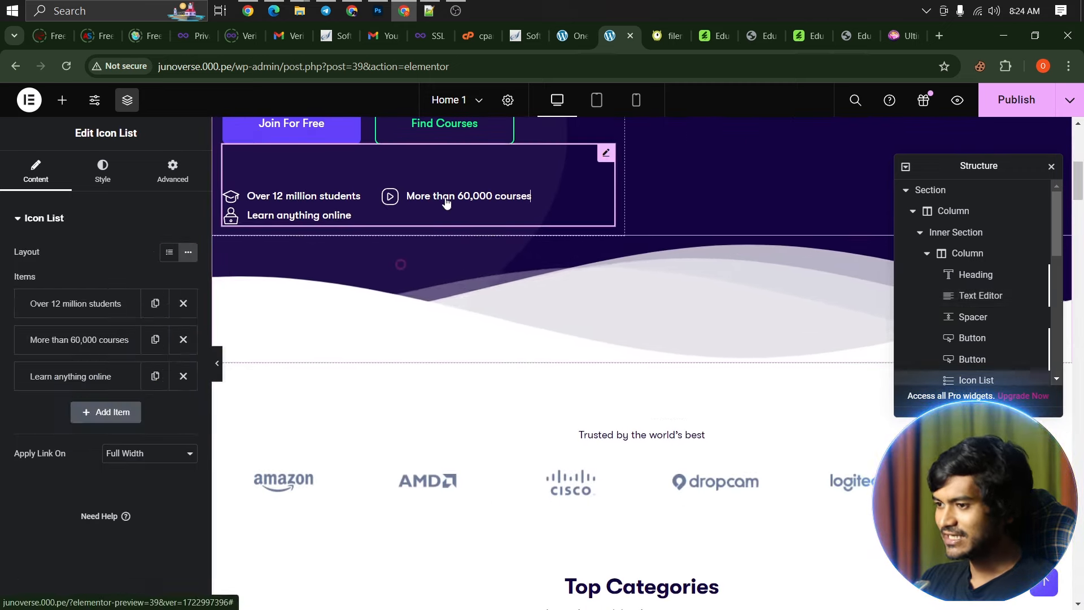
click(86, 339)
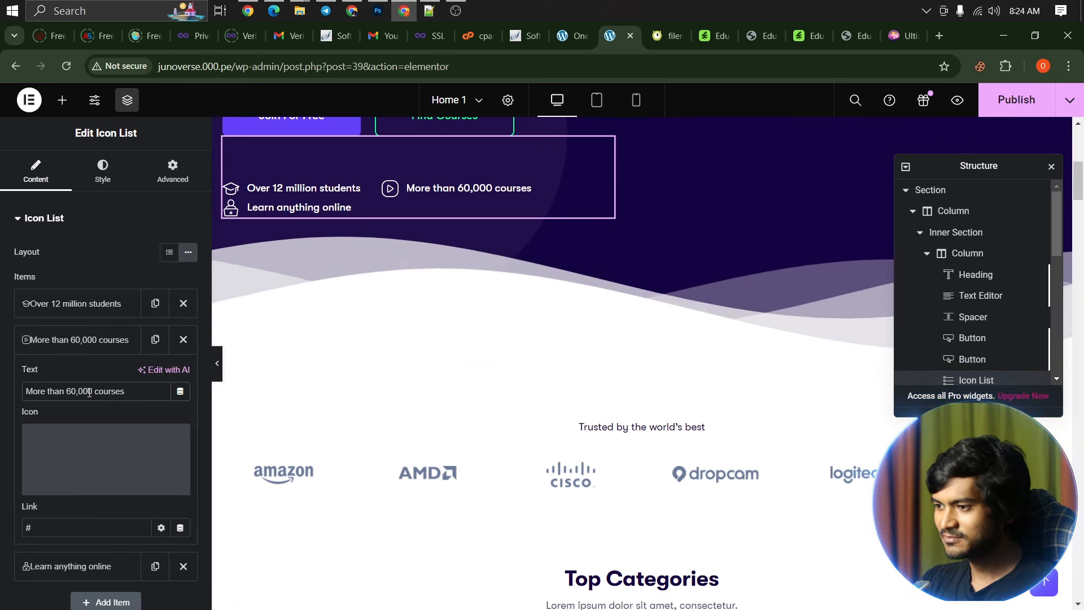
click(61, 305)
click(62, 528)
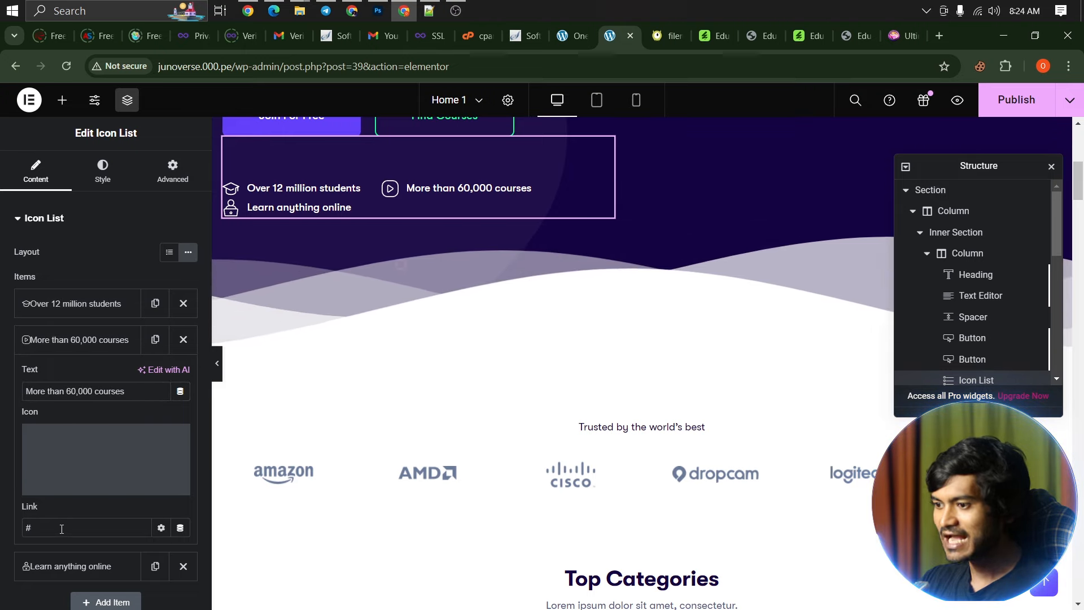
click(53, 565)
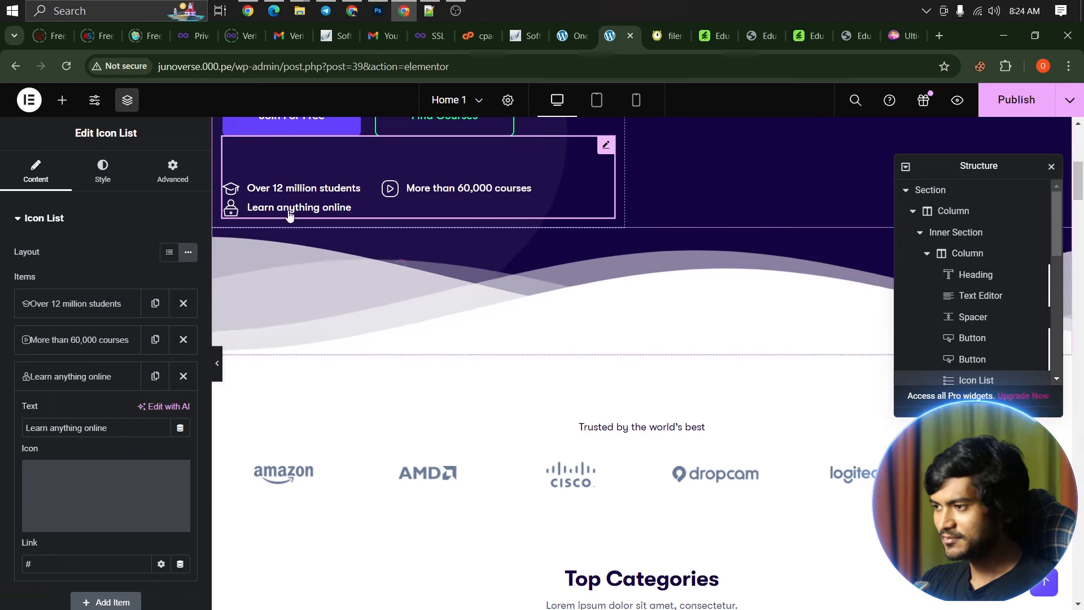
Open the first brand logo's image in the media library, then close it without changing the Amazon logo
scroll(323, 317, down, 3)
click(288, 327)
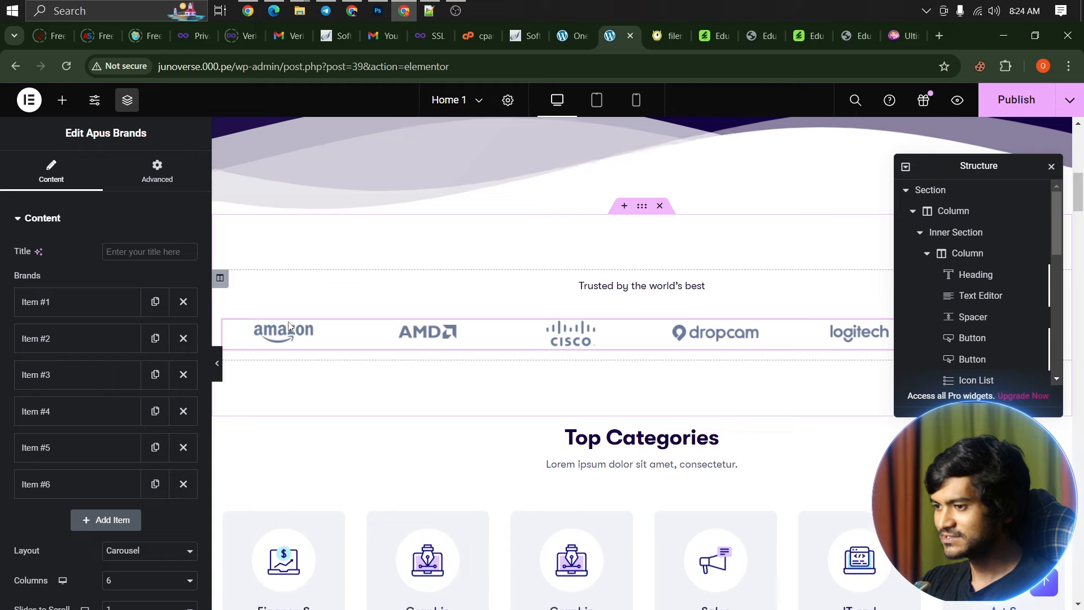
click(74, 299)
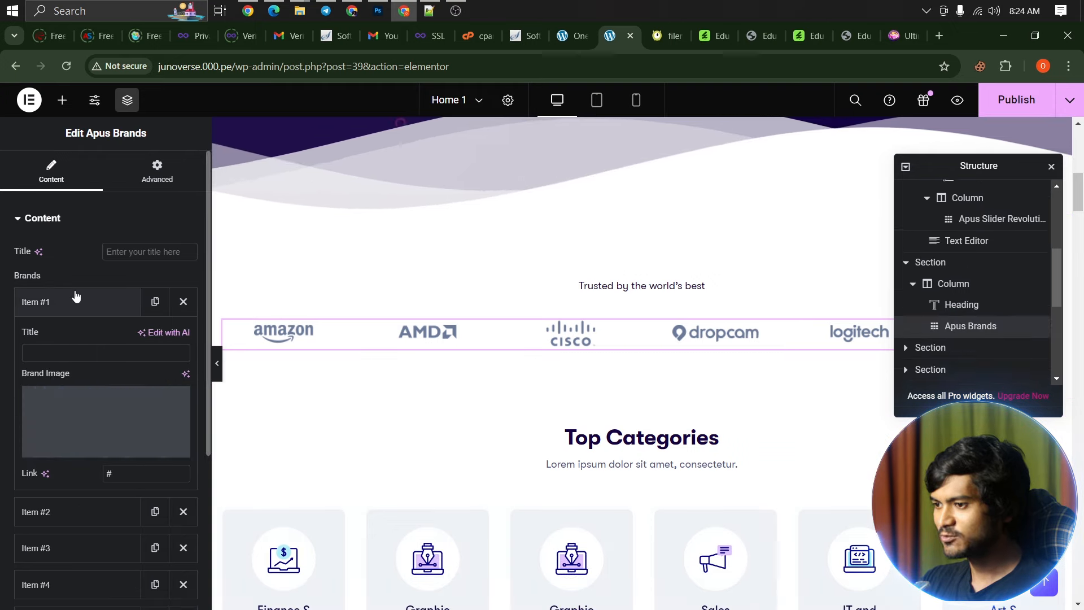
click(110, 444)
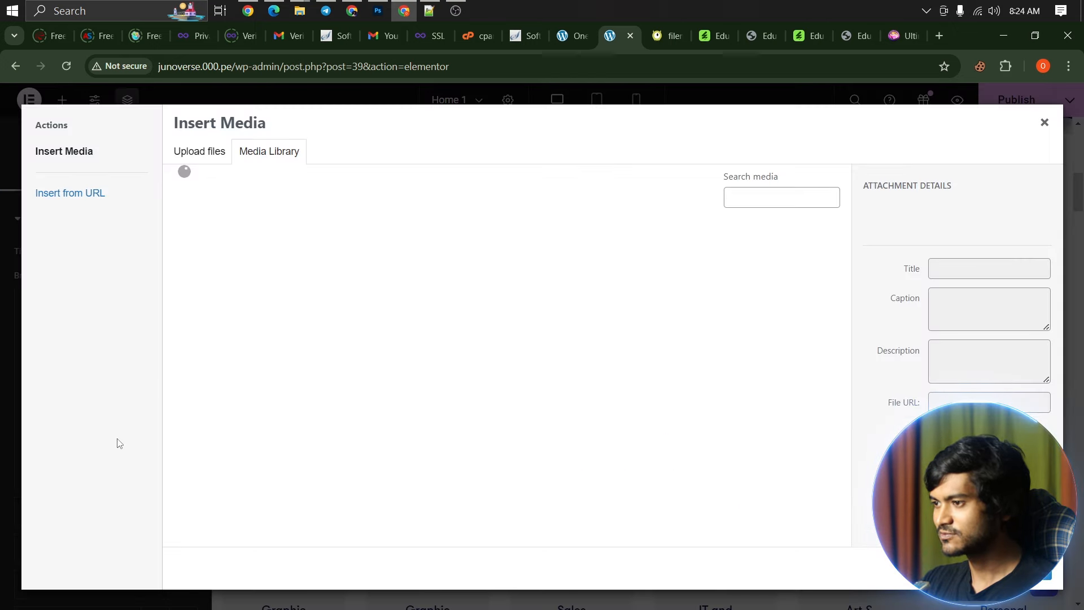
click(198, 161)
click(257, 160)
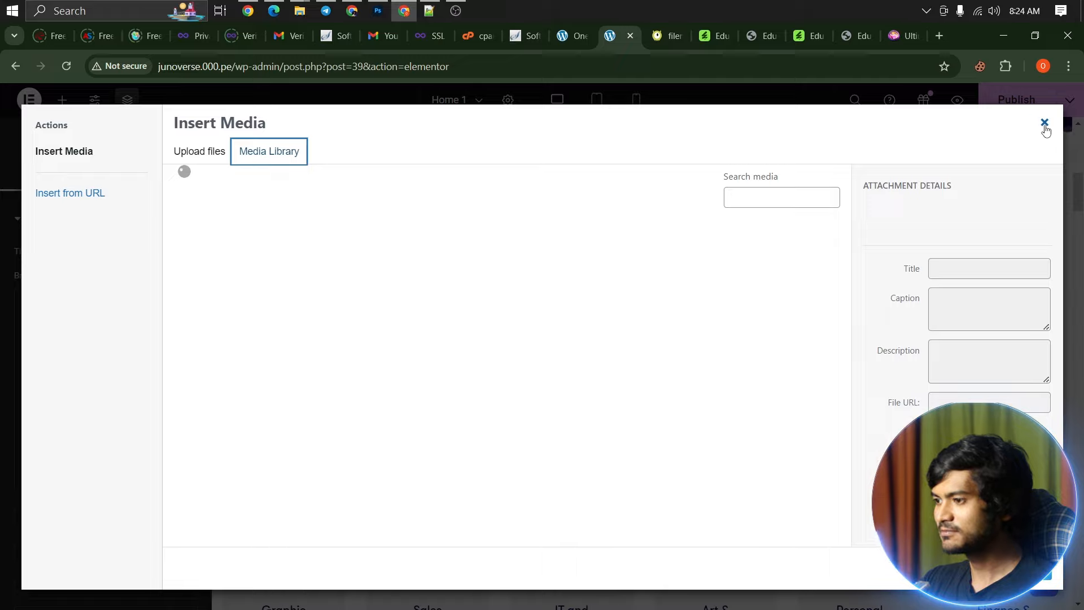
click(1045, 124)
scroll(363, 375, down, 4)
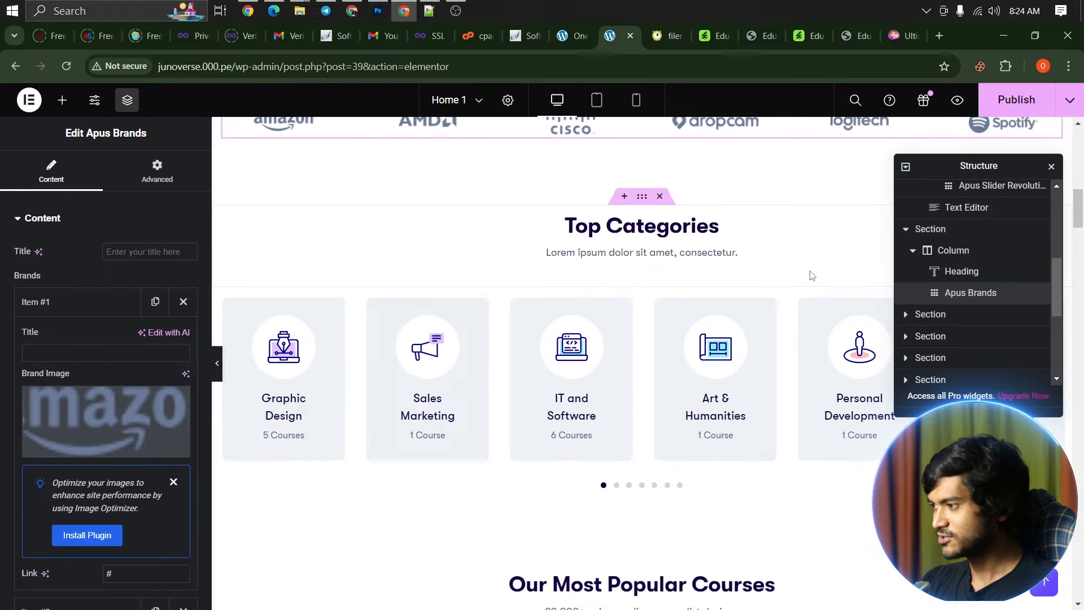
scroll(602, 377, down, 8)
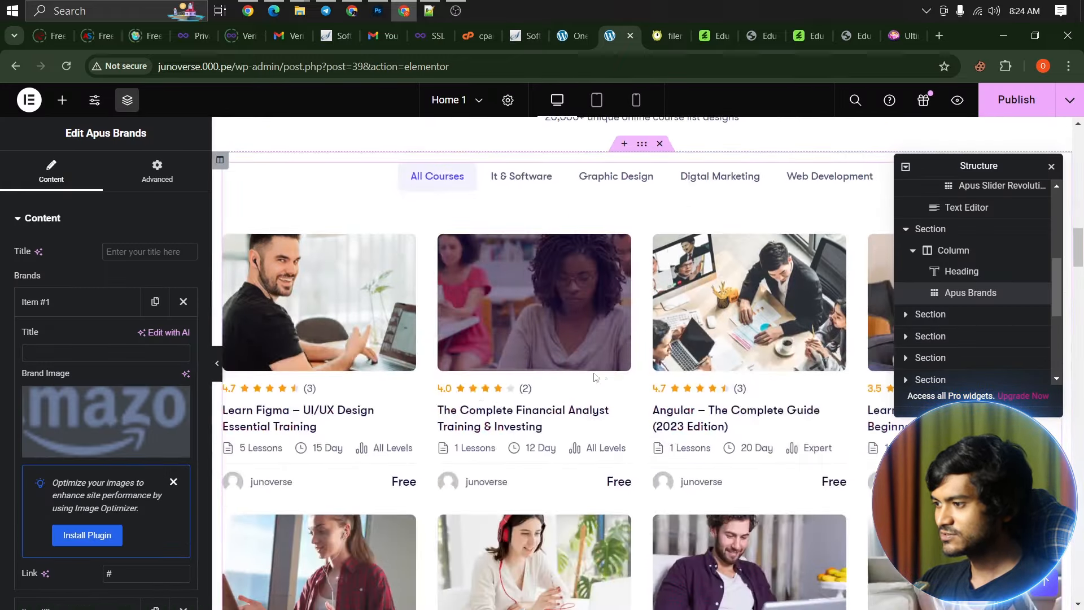
Review the course tabs widget's items and previews, keeping Recent Courses as the source
click(486, 415)
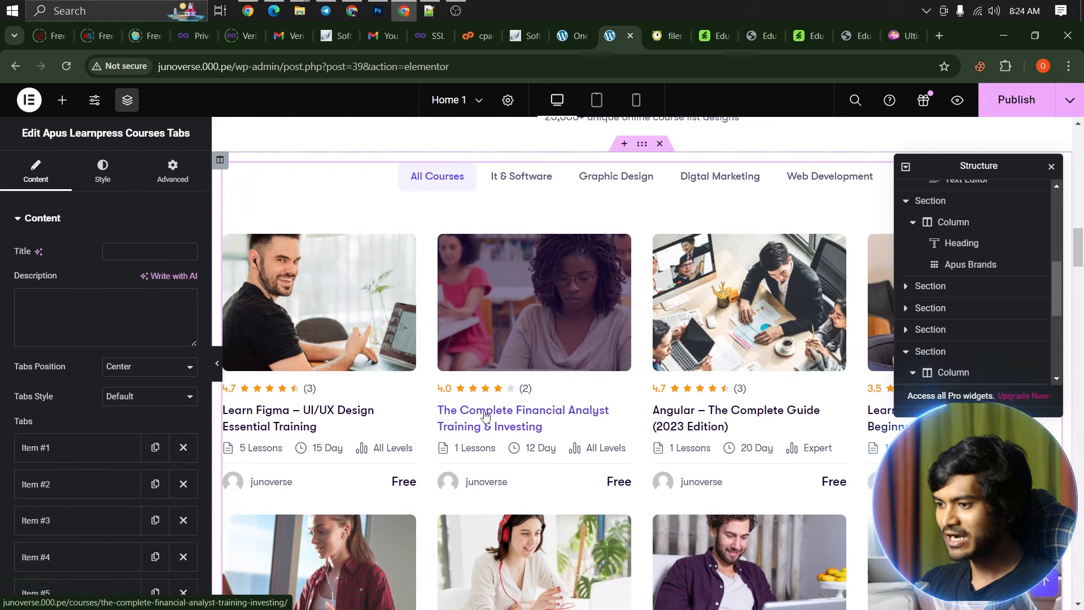
click(58, 448)
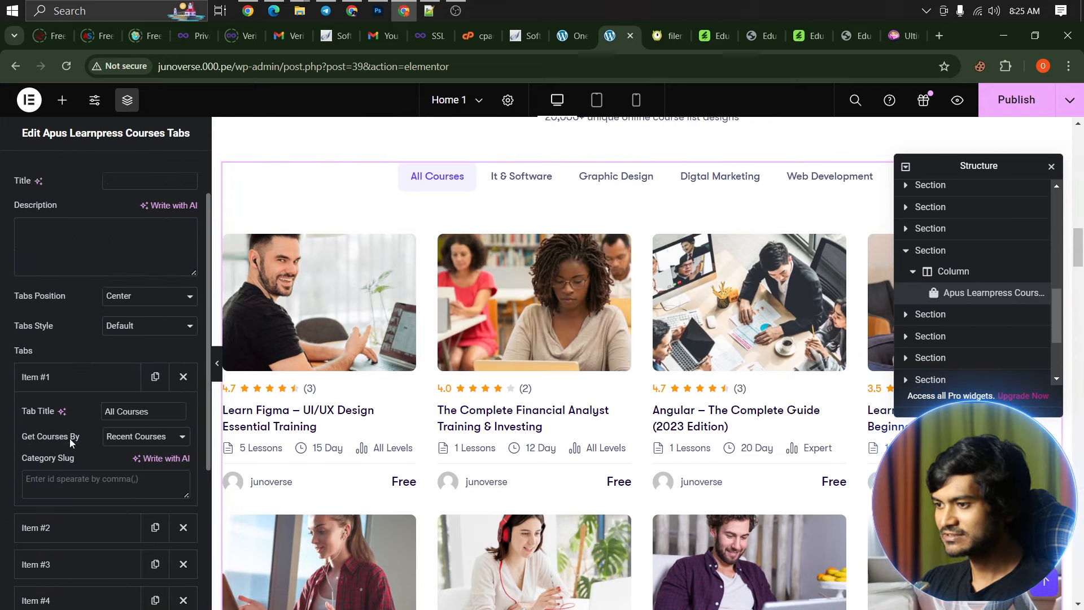
scroll(69, 439, down, 2)
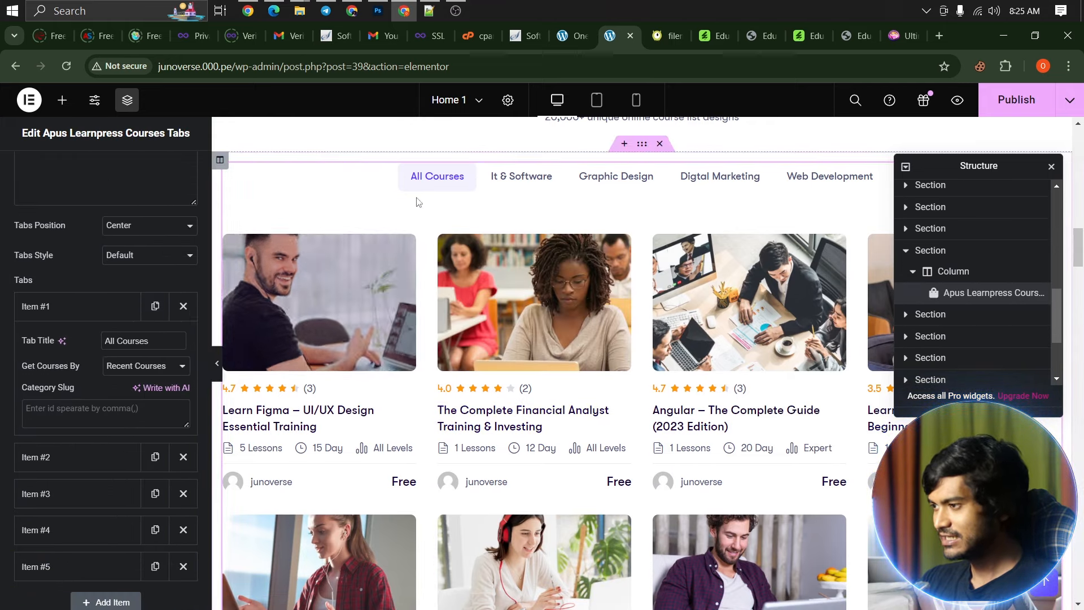
click(518, 178)
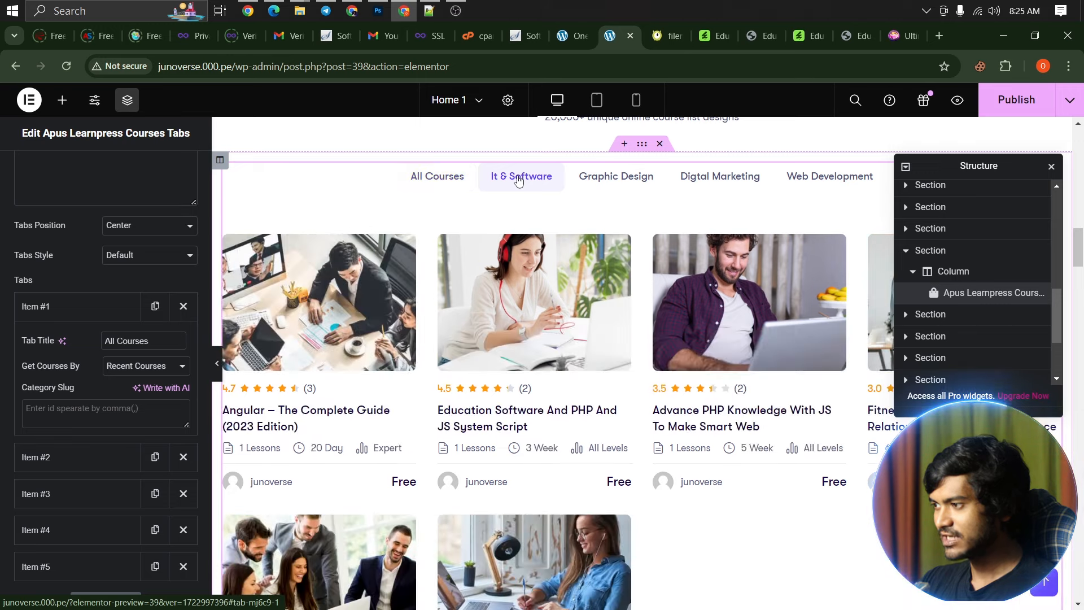
click(583, 180)
click(432, 177)
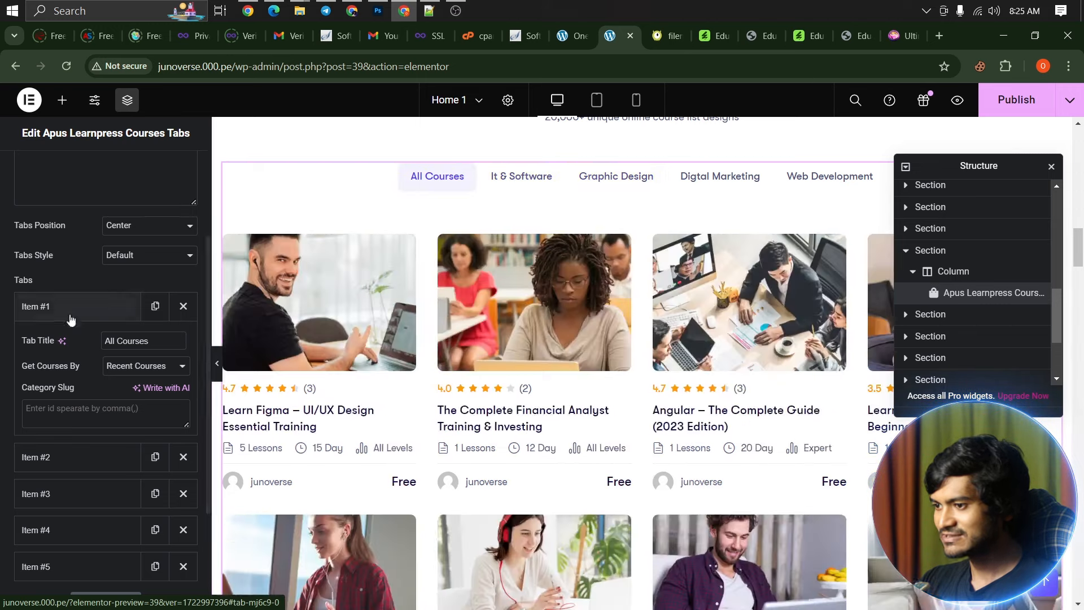
click(122, 368)
click(121, 366)
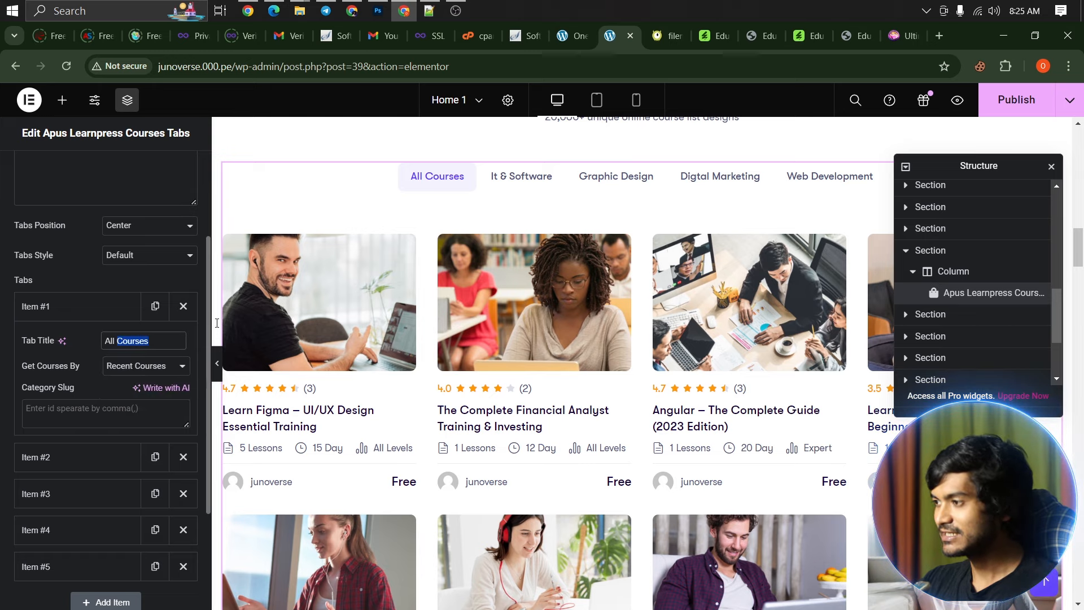
click(74, 462)
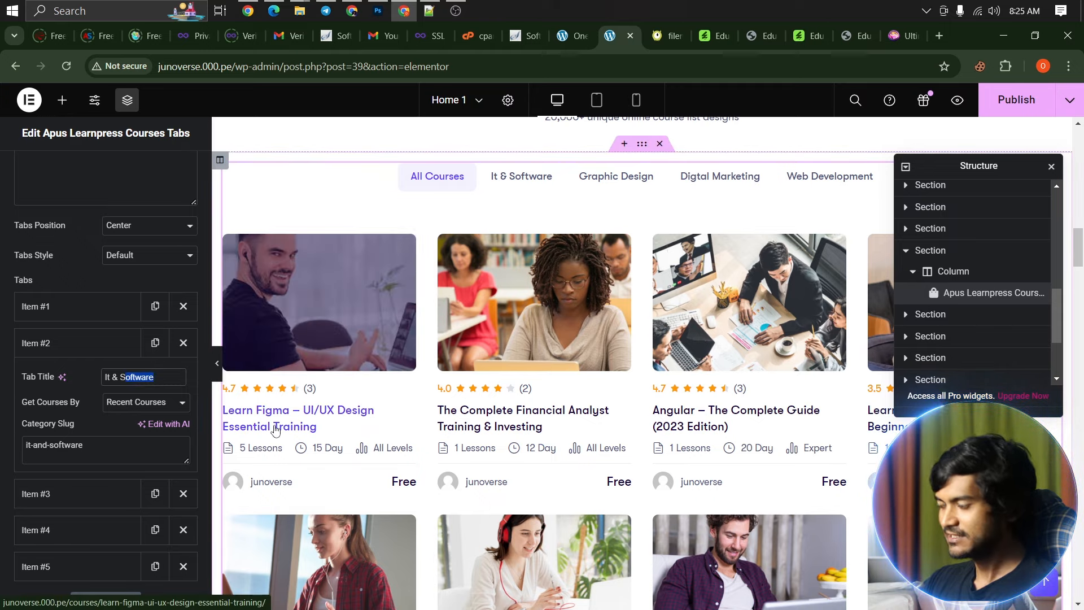
Expand the first 'Great Work' testimonial in the What People Say widget
scroll(277, 429, down, 9)
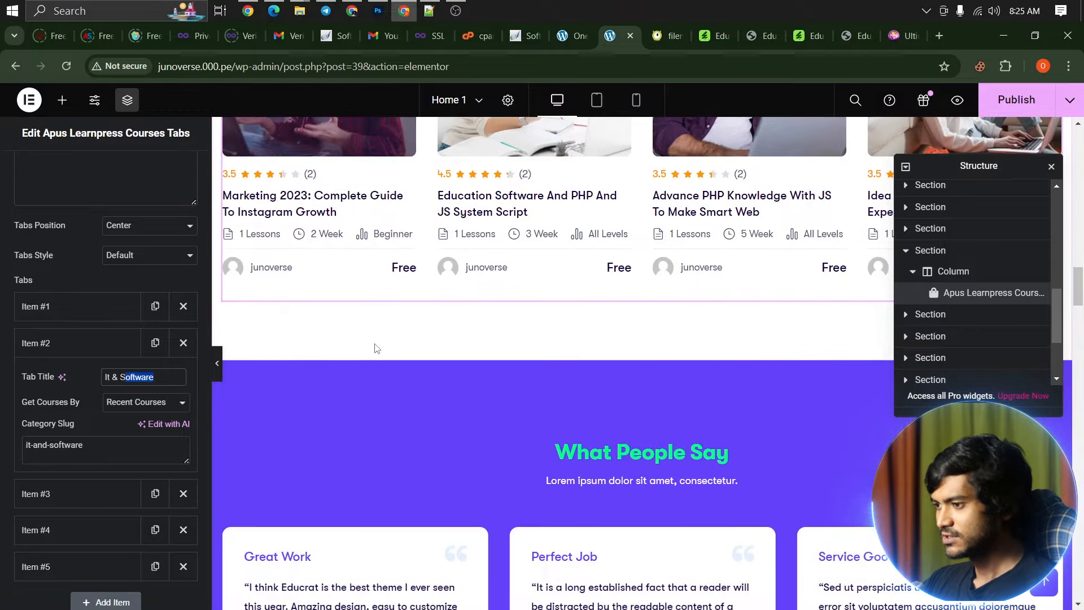
scroll(374, 349, down, 5)
click(325, 340)
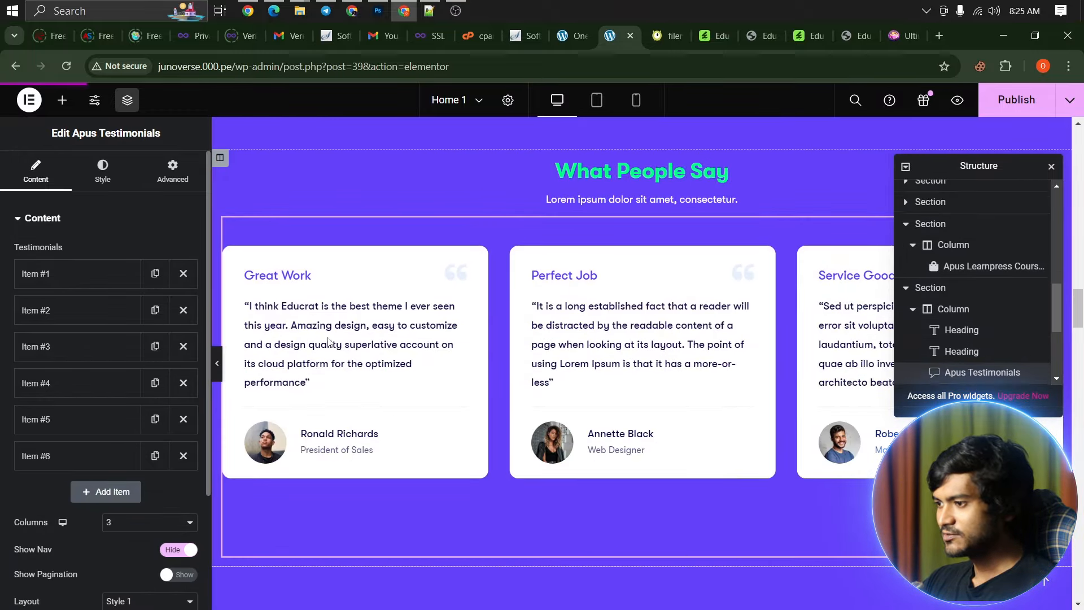
click(103, 275)
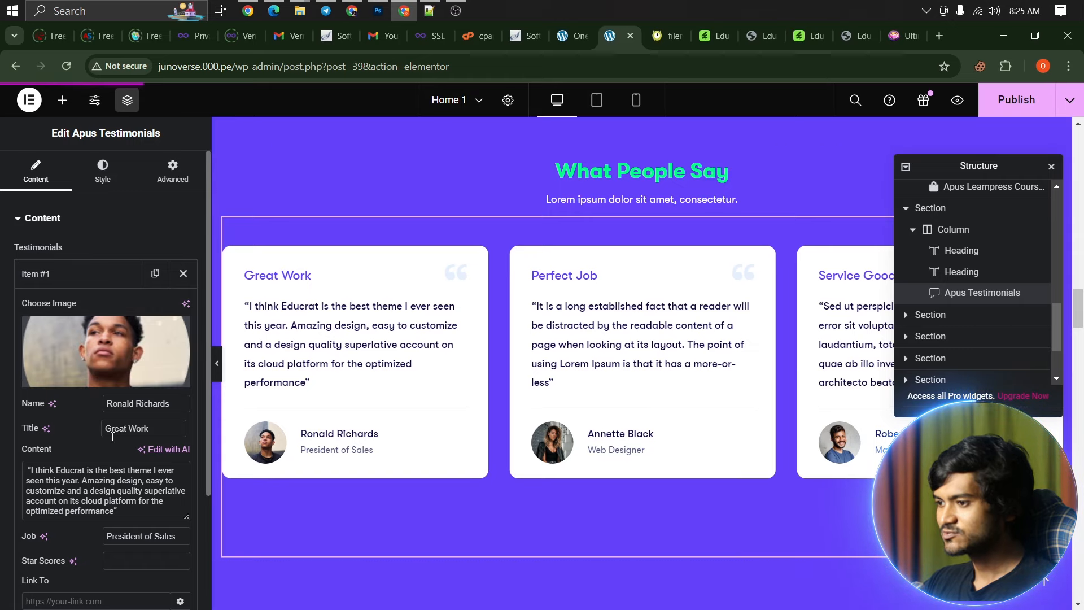
Change 'Educrat' to 'Junoverse' so the testimonial reads 'I think Junoverse is the best theme'
scroll(101, 424, down, 3)
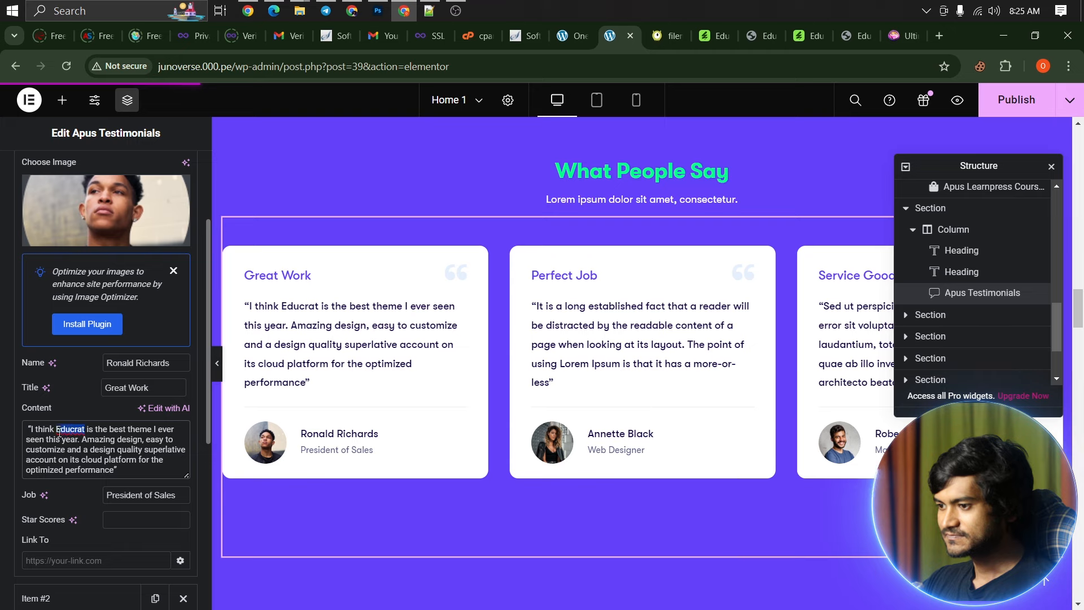
text(Junoverse)
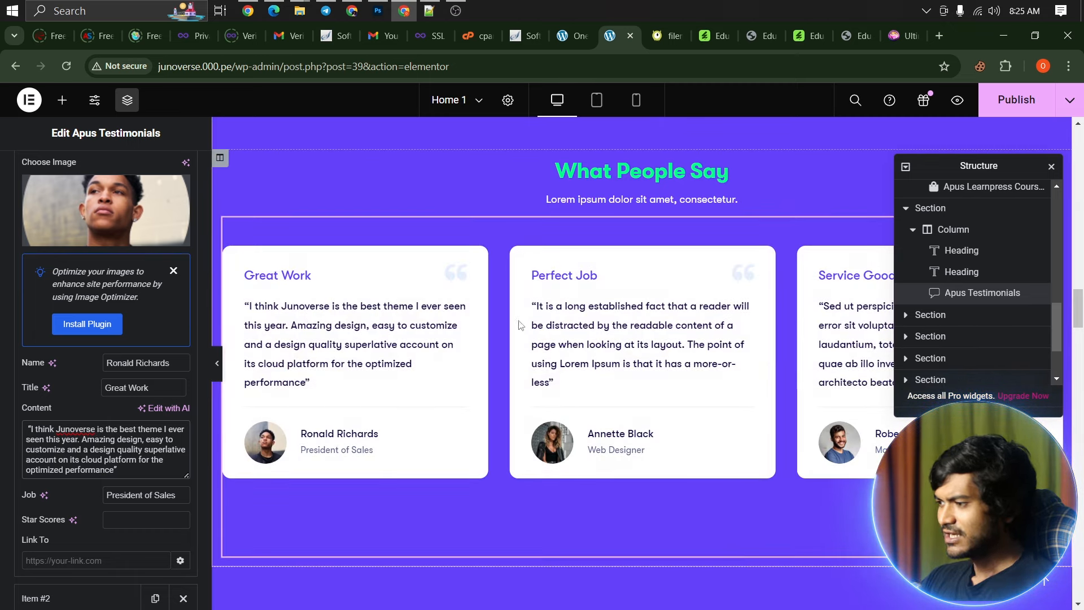
scroll(561, 371, down, 6)
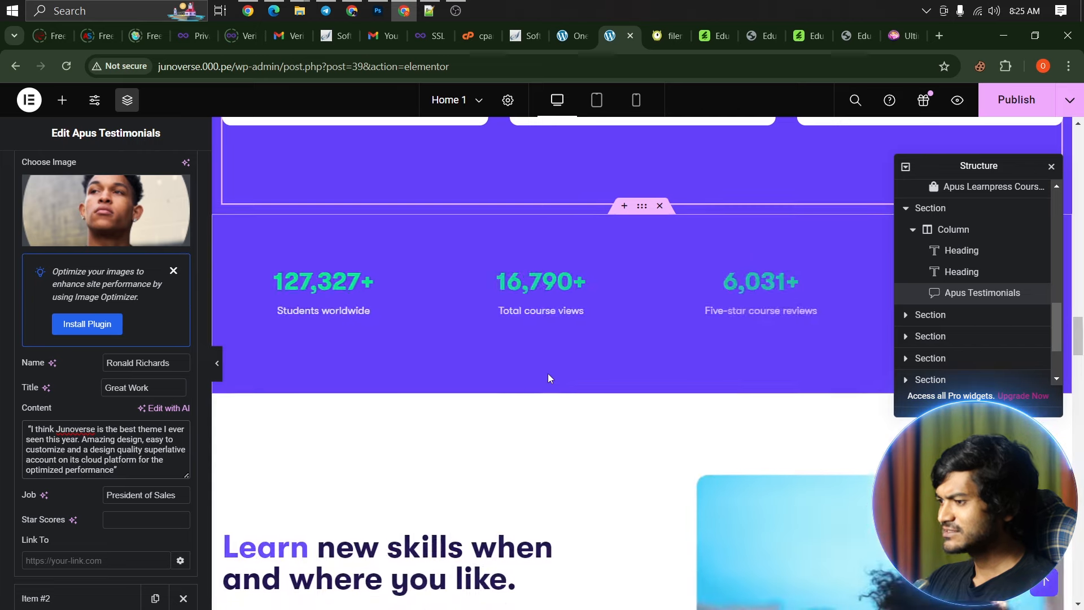
scroll(548, 374, down, 5)
Select the about section photo and browse its media library to locate about.png
click(814, 396)
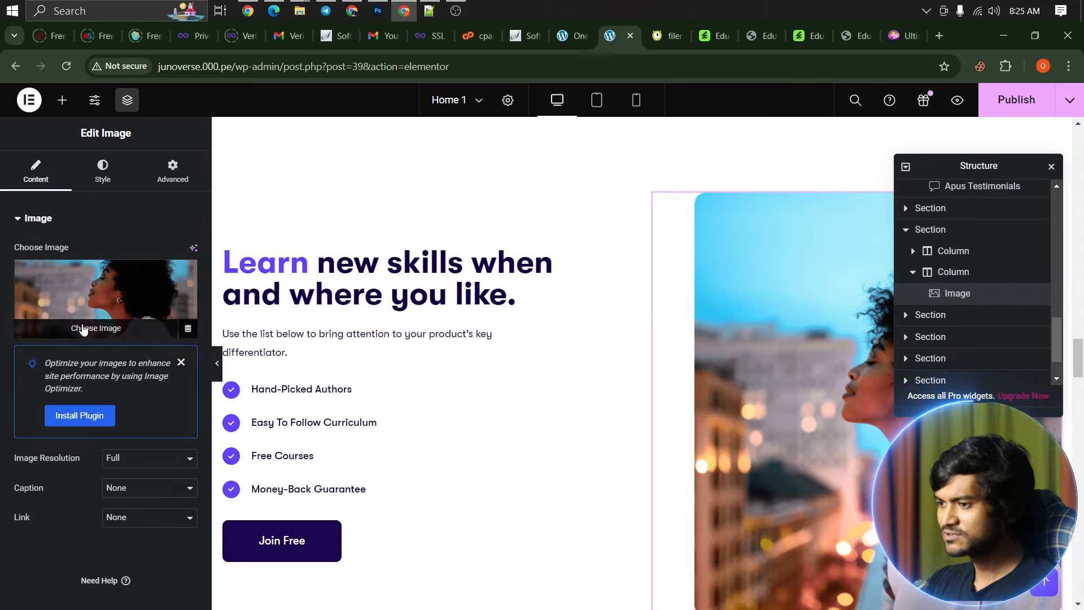
click(83, 330)
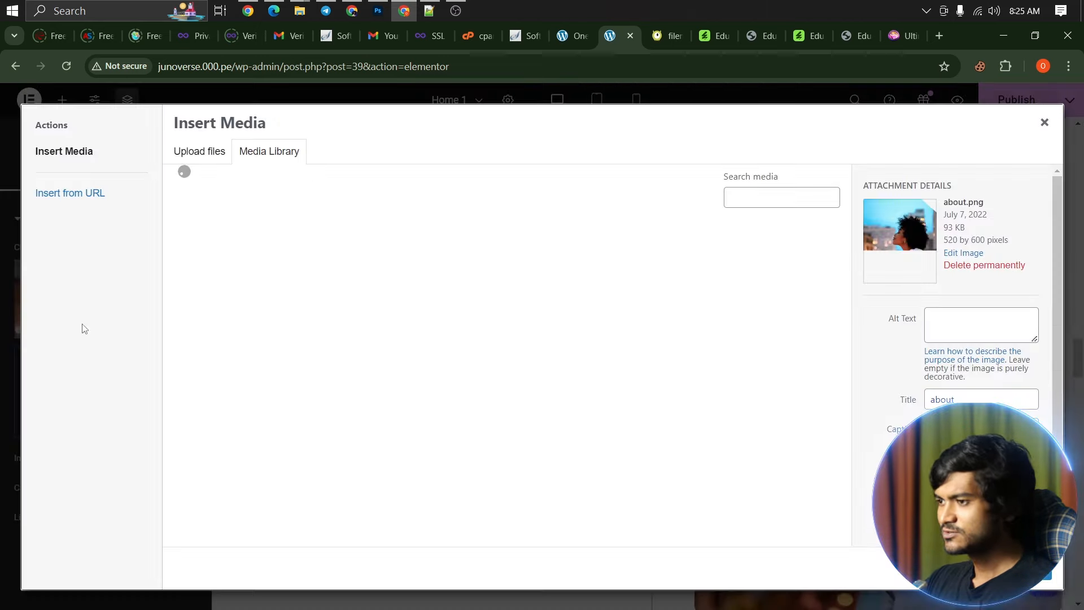
click(201, 152)
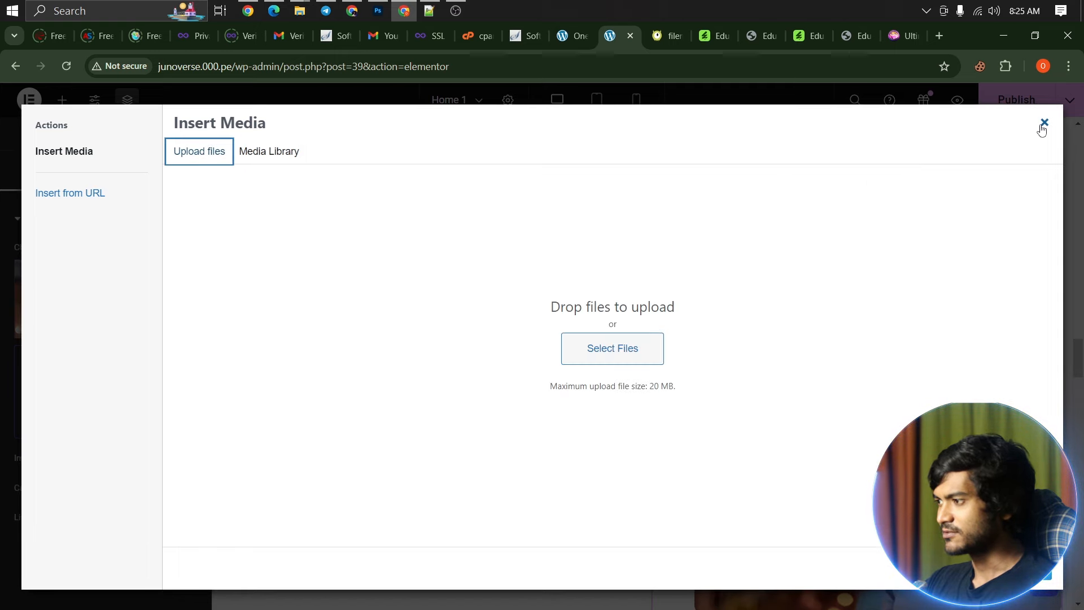
click(283, 156)
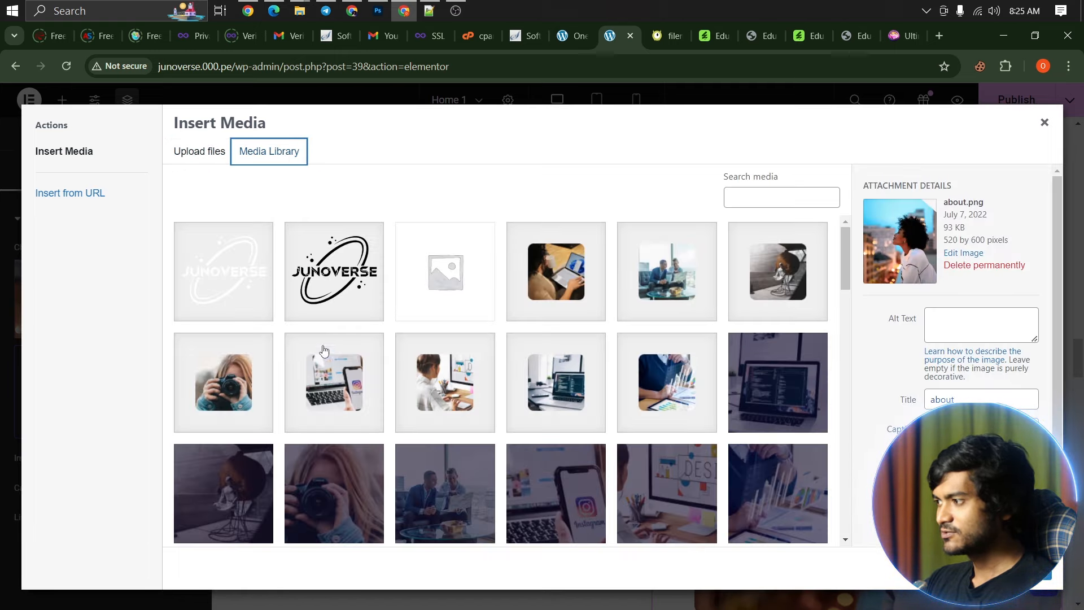
scroll(324, 351, down, 10)
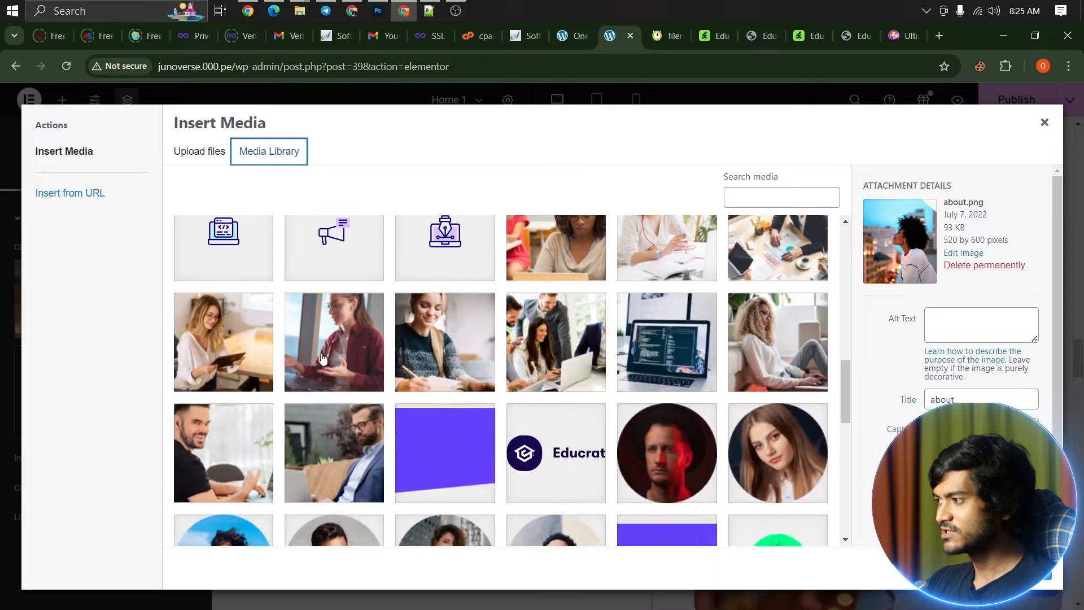
scroll(323, 359, down, 2)
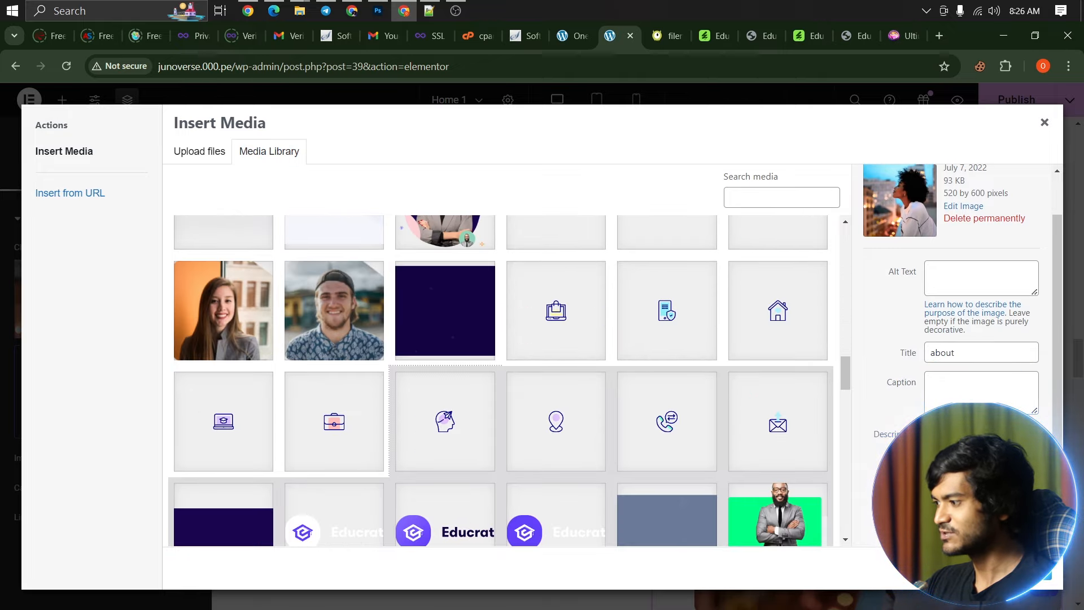
Open the about.png image address in a new tab and save the image to Downloads
click(938, 36)
text(http://junoverse.000.pe/wp-content/uploads/2022/07/about.png)
key(Return)
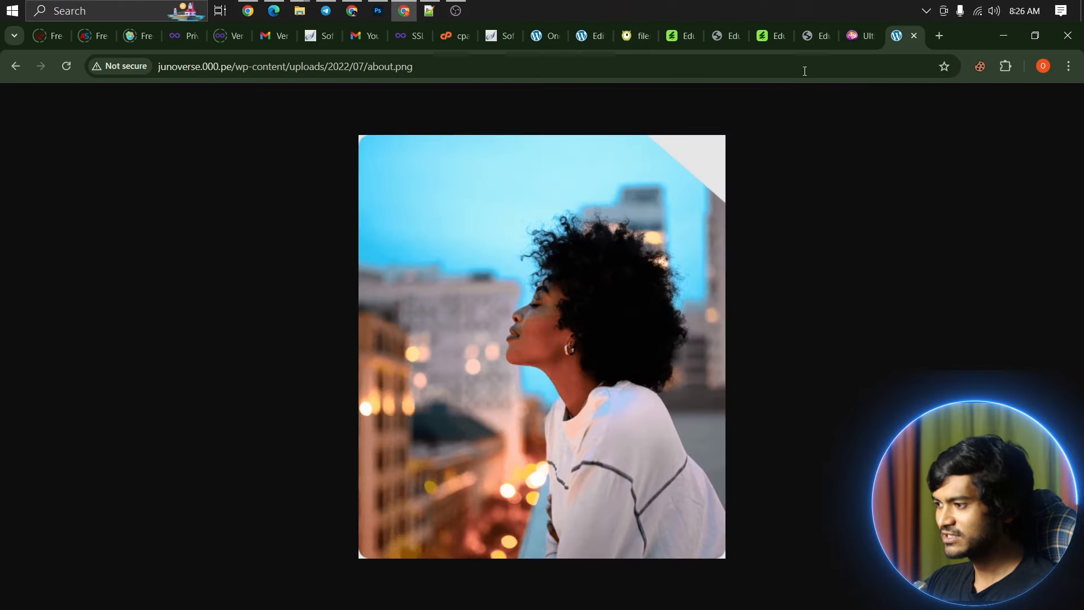
right_click(525, 320)
click(576, 355)
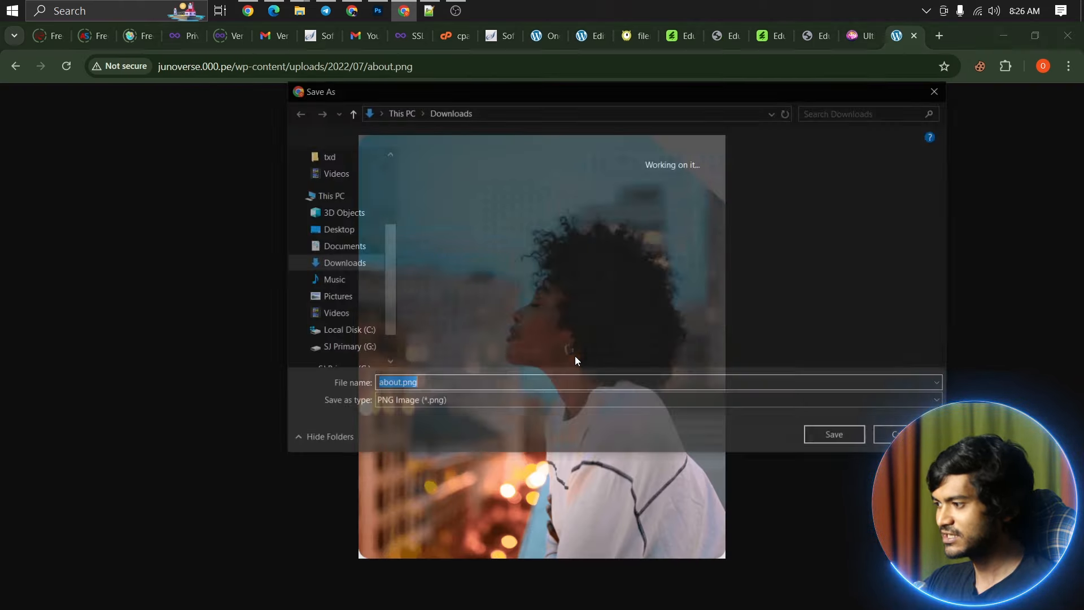
click(862, 438)
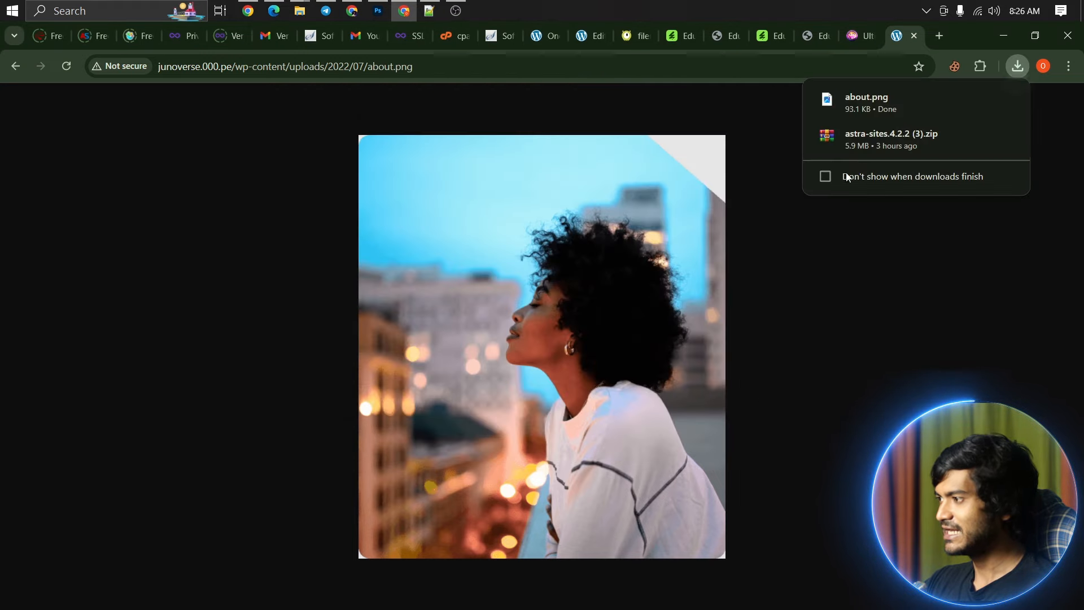
Open about.png and the Desktop portrait 001.png in Photoshop
click(378, 11)
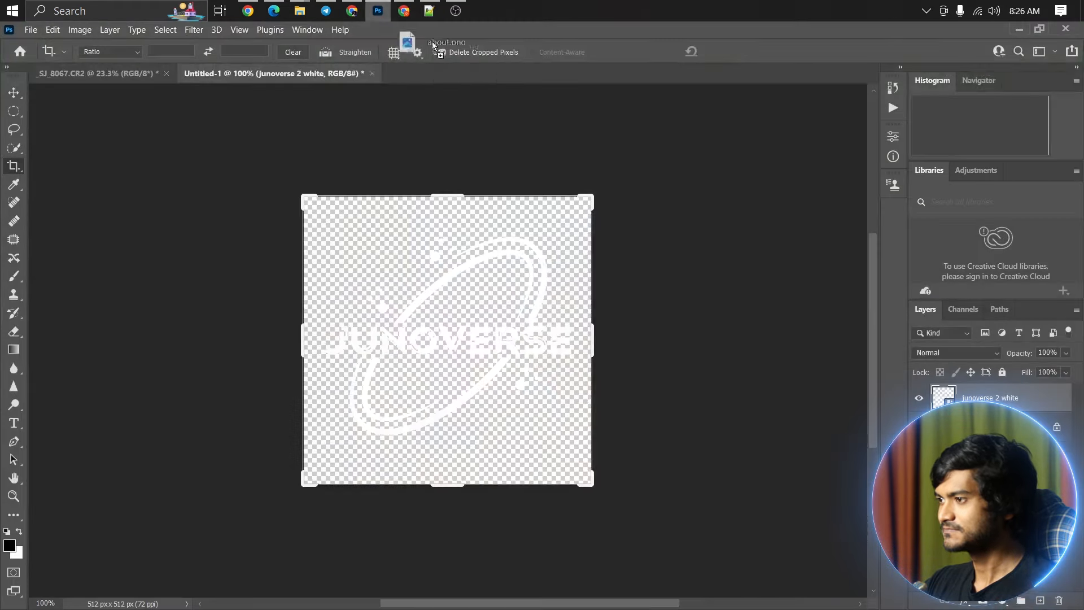
drag(454, 81, 454, 79)
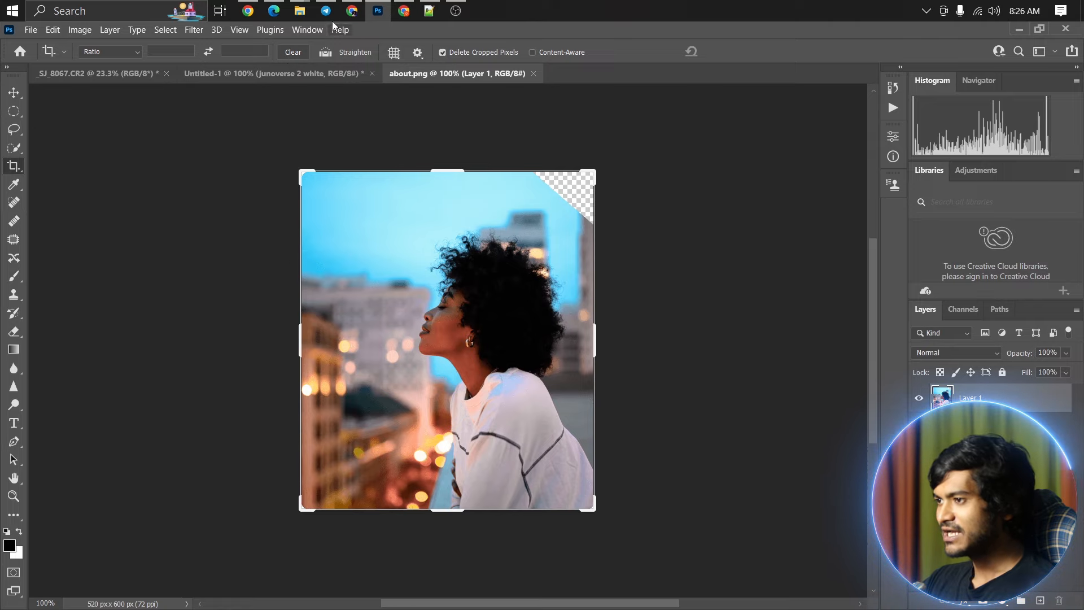
click(459, 70)
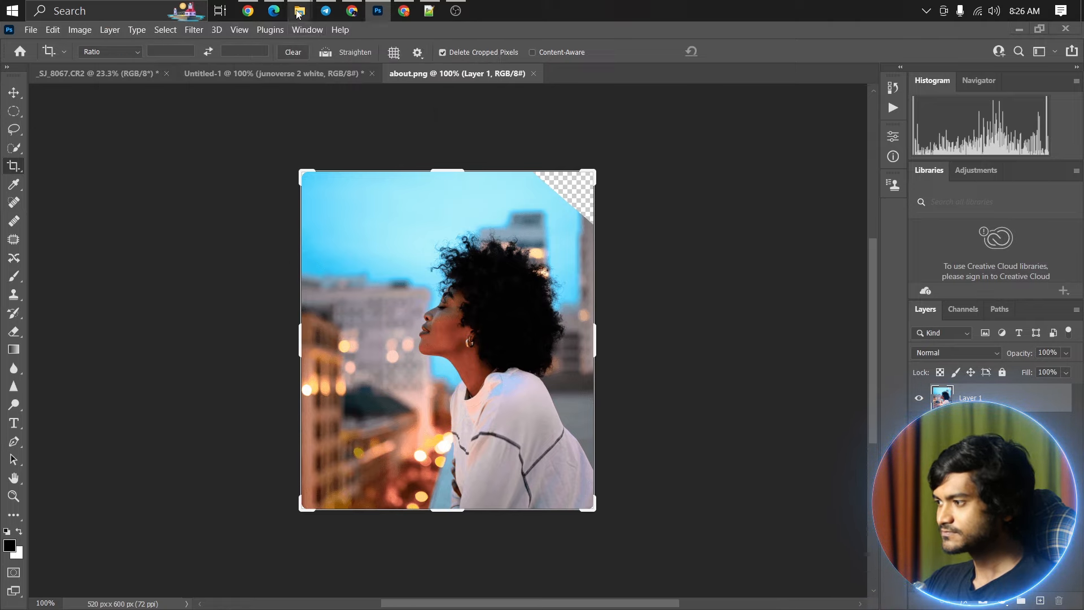
click(301, 9)
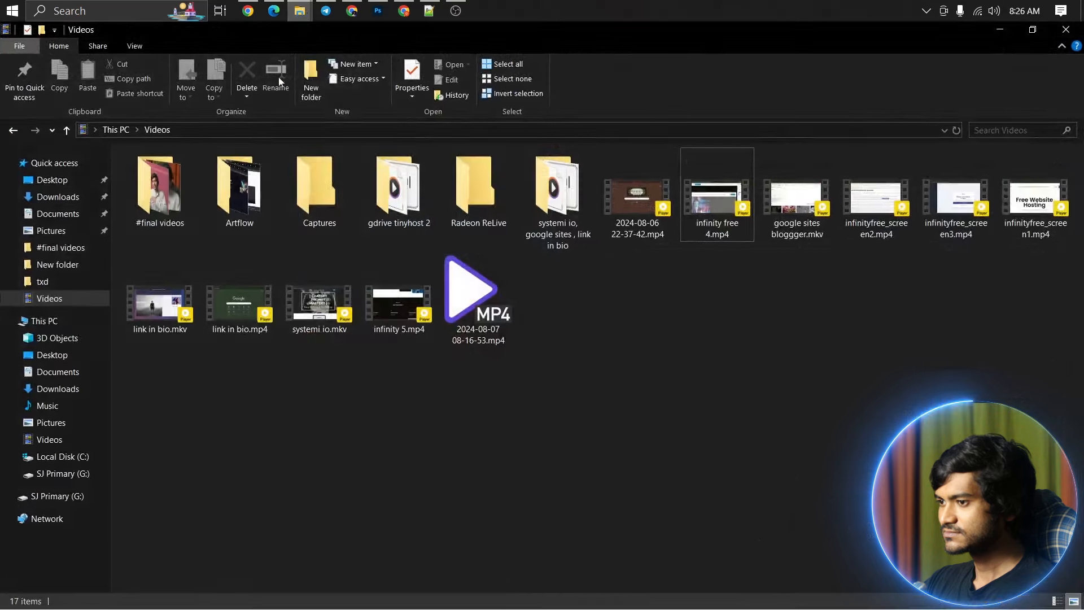
click(52, 180)
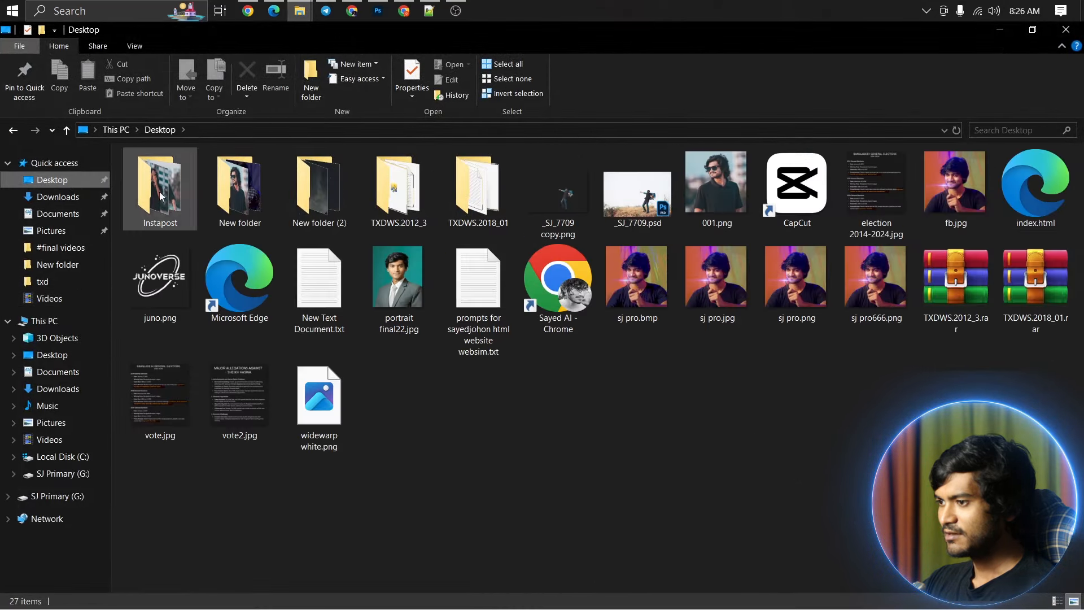
double_click(226, 195)
drag(418, 288, 466, 341)
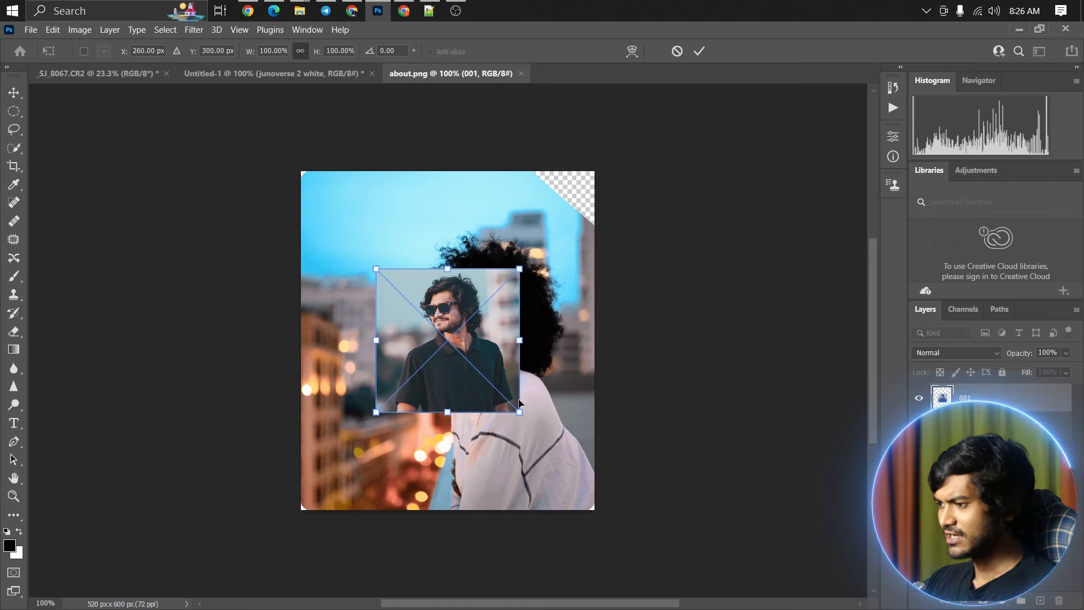
Enlarge and reposition the sunglasses portrait so it covers the whole frame
drag(518, 411, 603, 518)
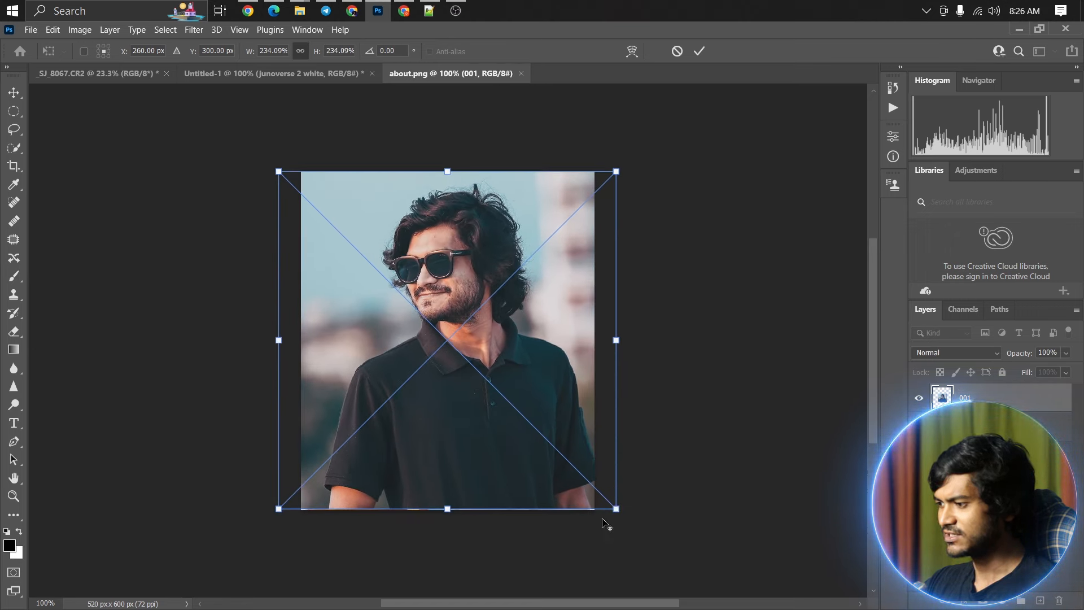
drag(548, 462, 553, 434)
drag(605, 509, 612, 509)
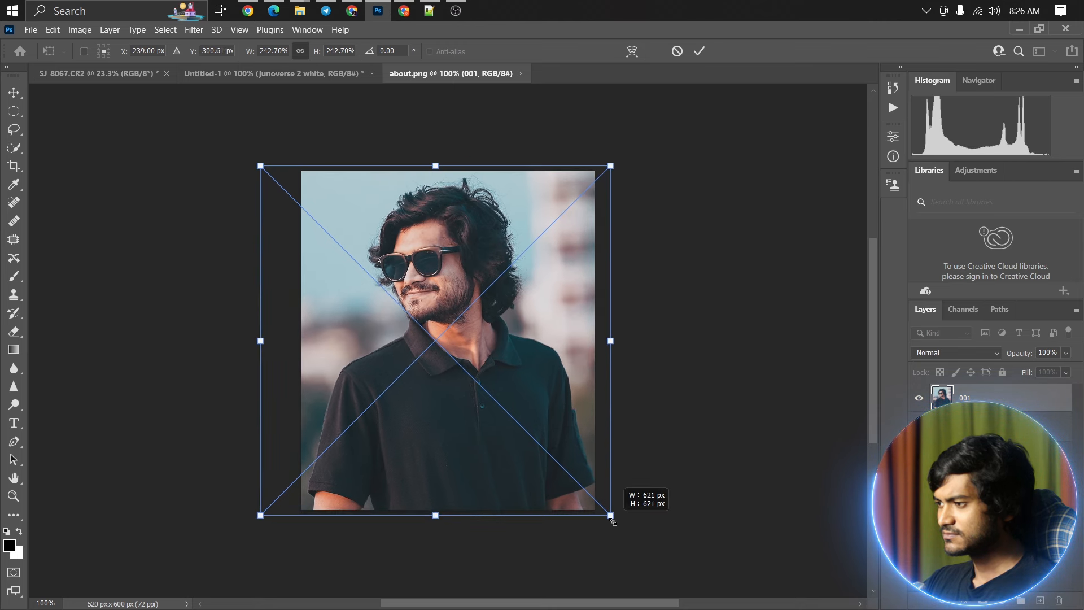
drag(537, 467, 600, 384)
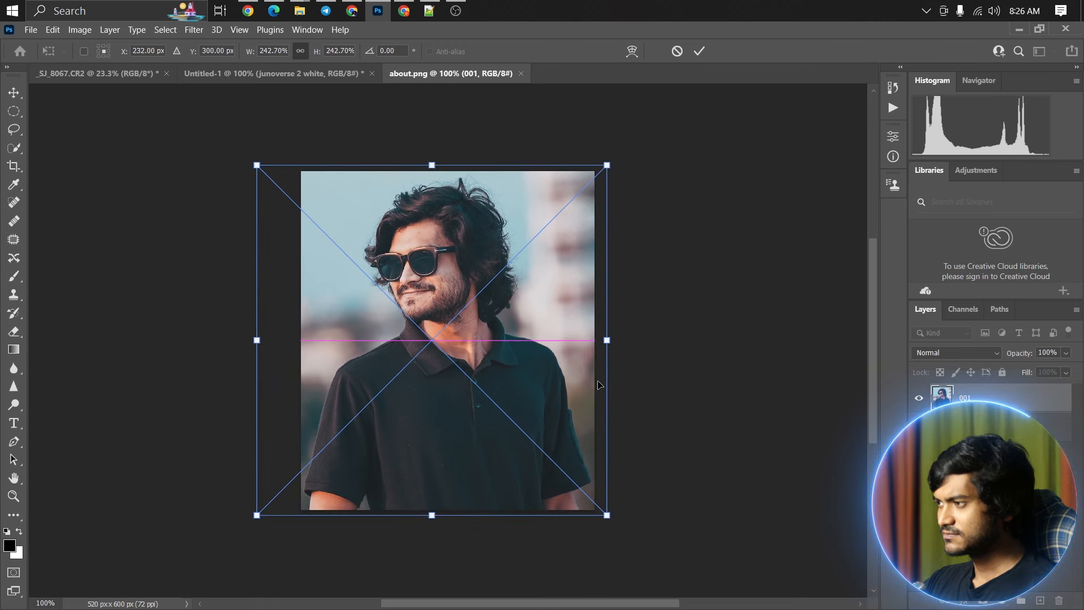
click(699, 51)
key(c)
Mask the portrait to the cut-corner frame shape and merge the visible result onto a new layer
ctrl+click(942, 397)
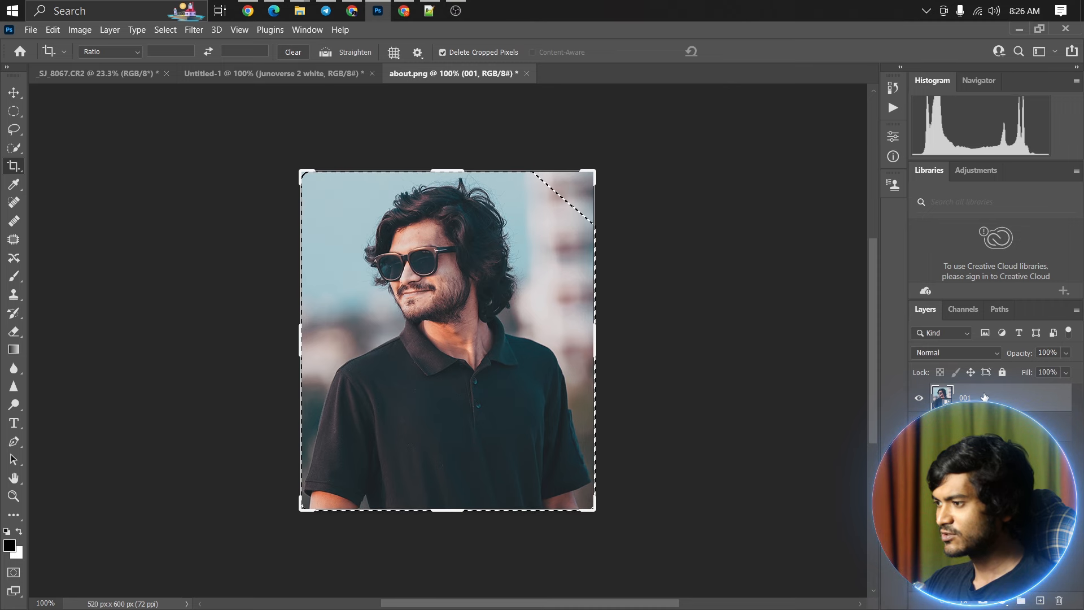
click(983, 600)
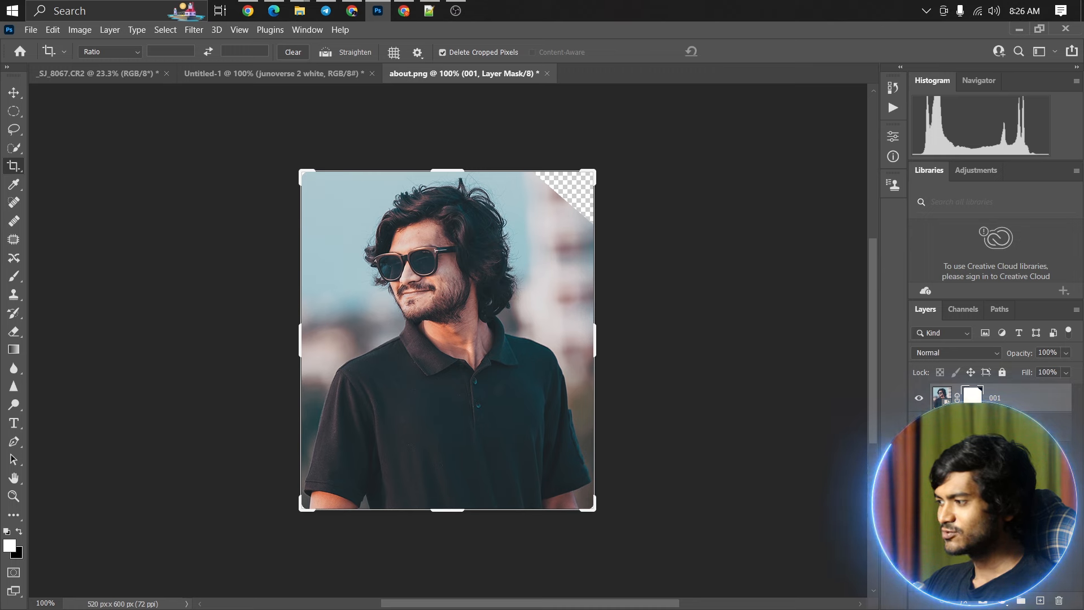
key(ctrl+shift+alt+n)
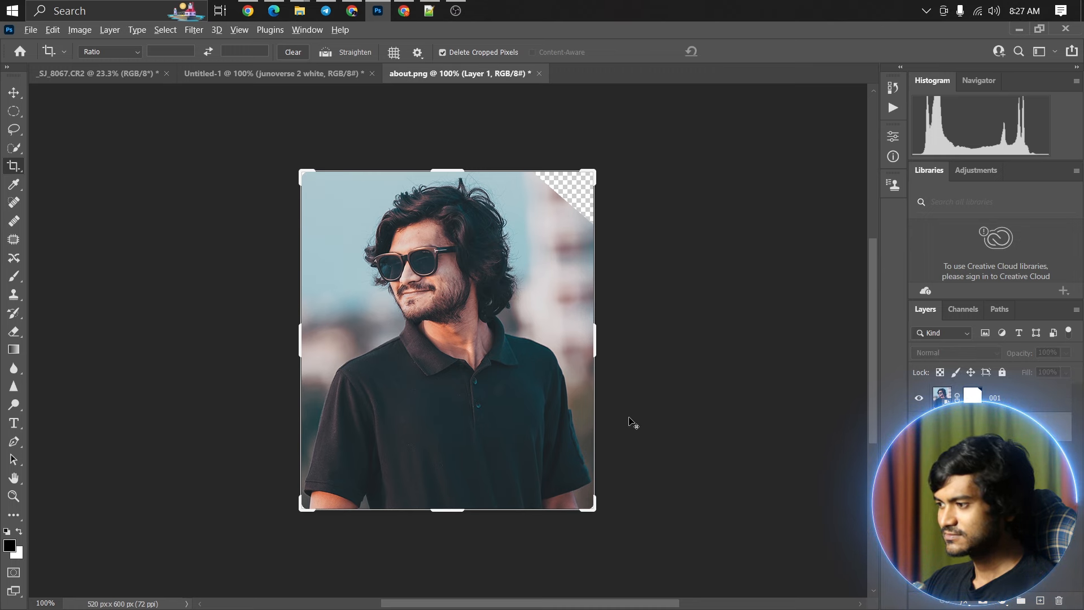
Quick Export the image as PNG named abou1t.png in Downloads
click(31, 30)
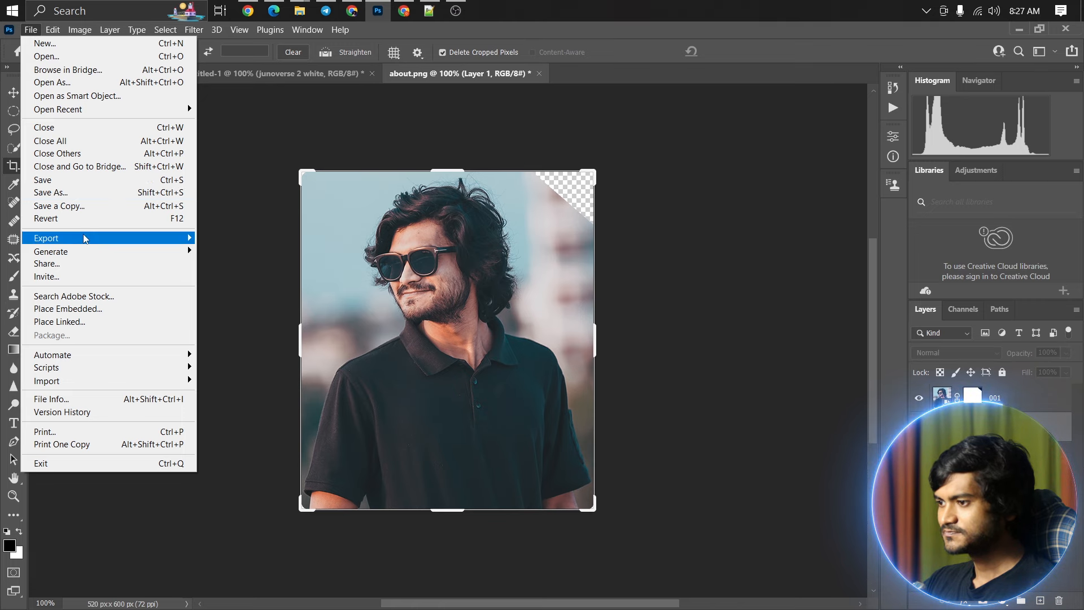
mouse_move(84, 238)
click(233, 238)
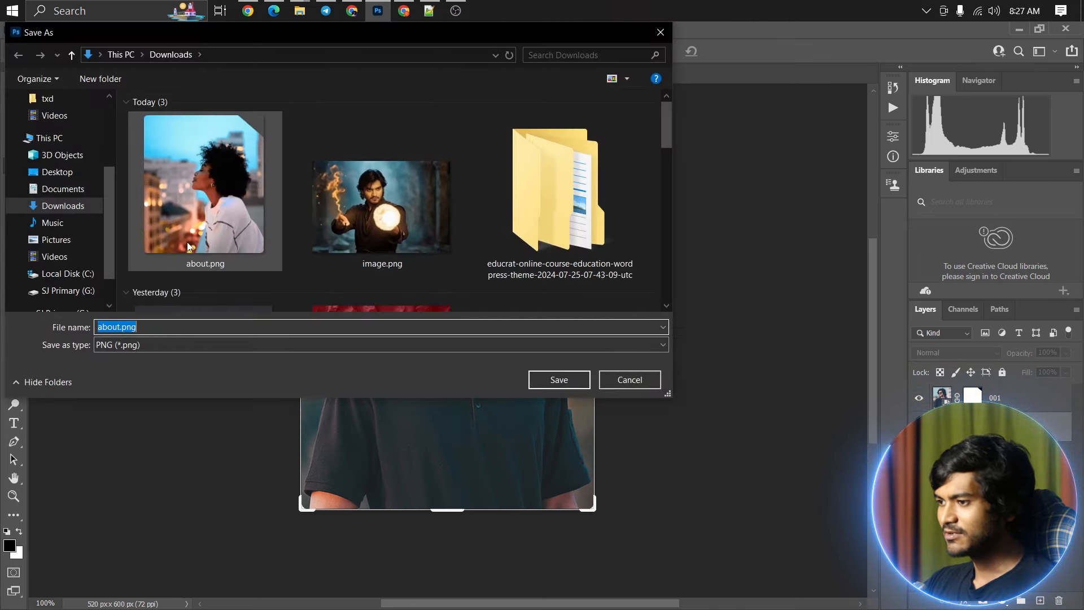
click(190, 209)
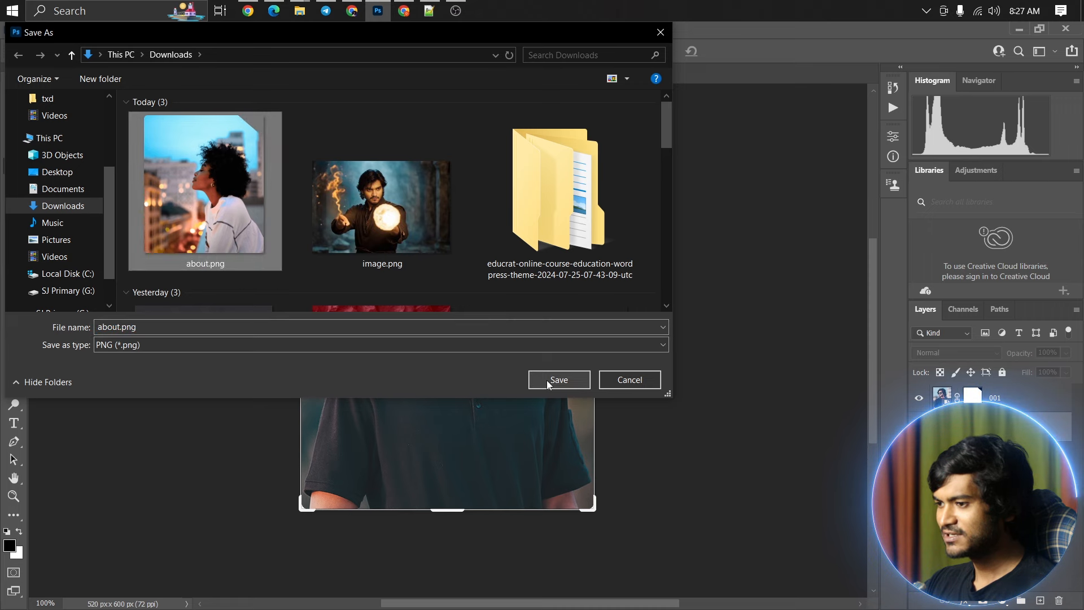
click(119, 327)
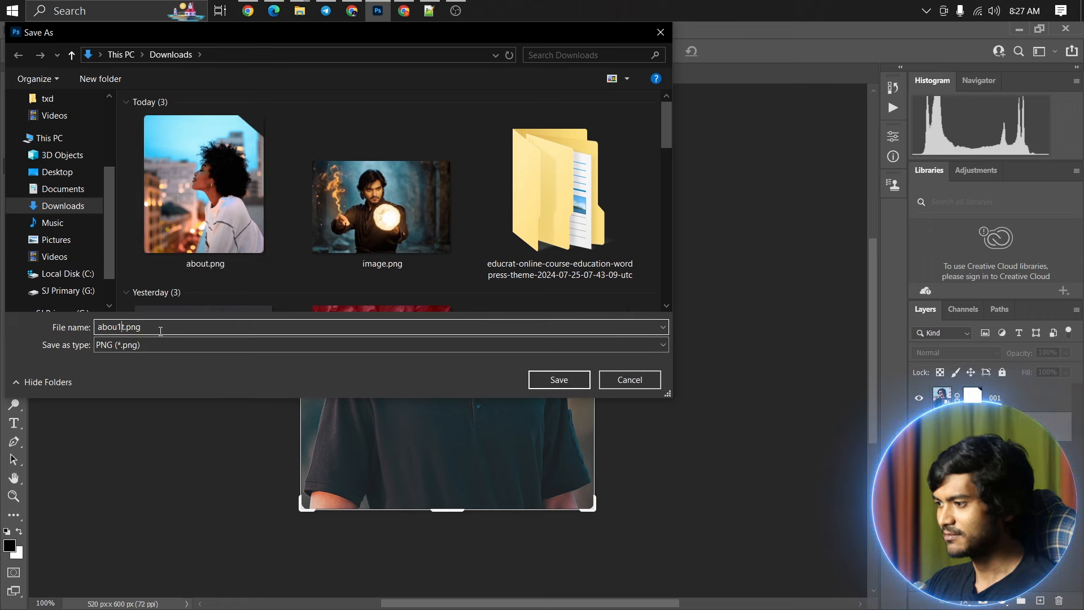
click(558, 380)
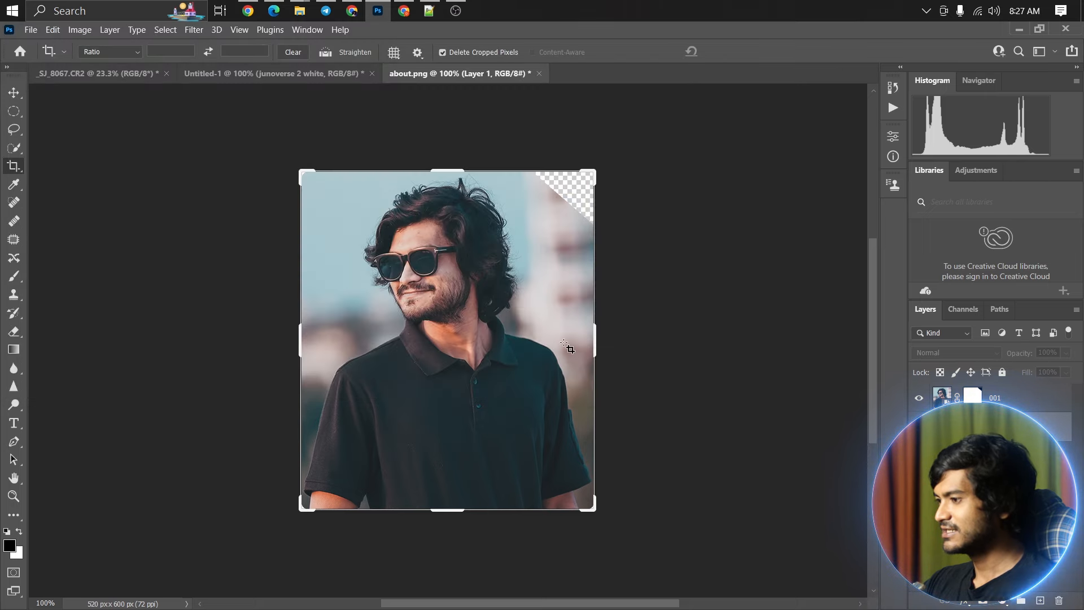
Confirm abou1t.png is in the Downloads folder, then return to the browser
click(299, 11)
click(70, 196)
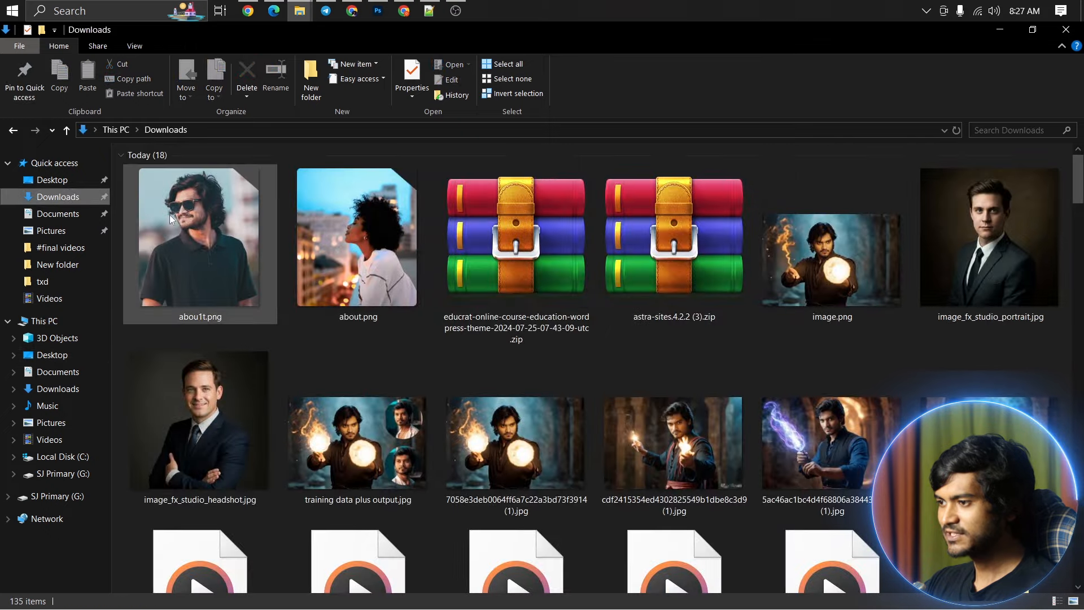
click(226, 250)
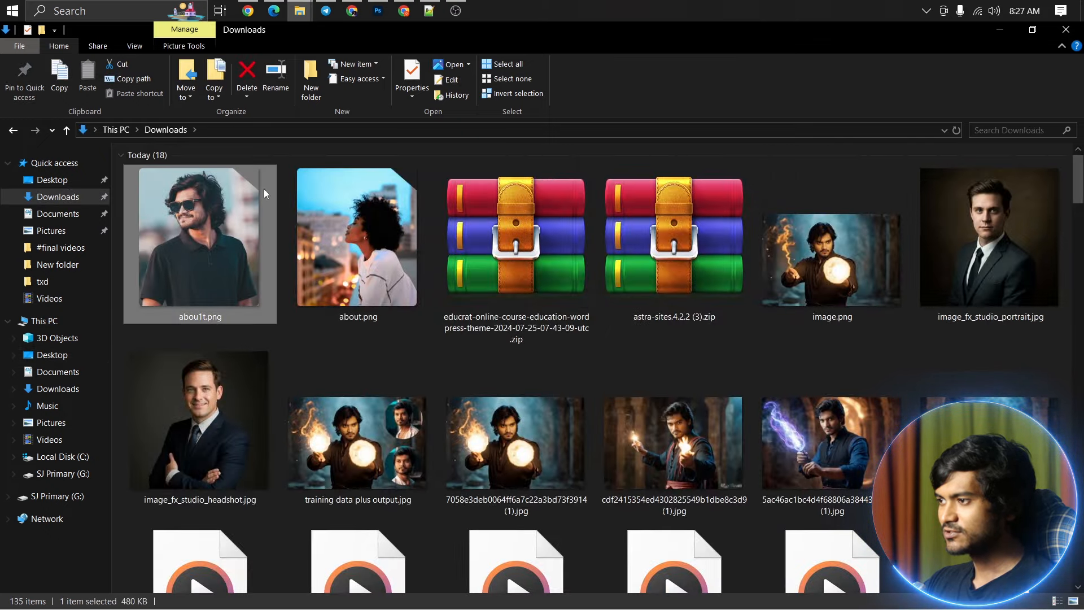
click(399, 10)
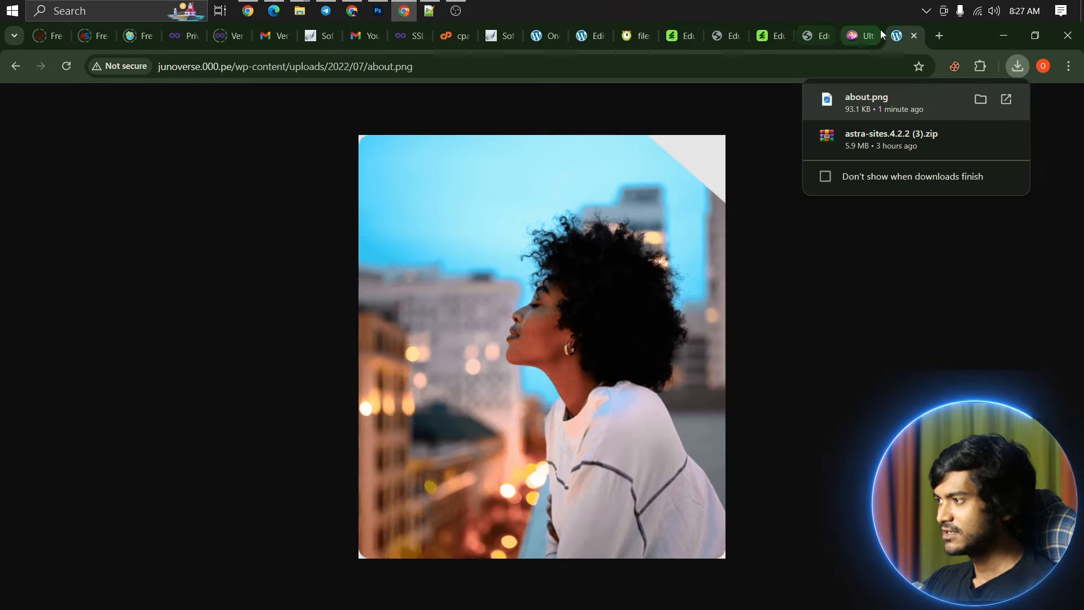
Upload abou1t.png from Downloads, add its alt text, and insert it as the about image
click(915, 35)
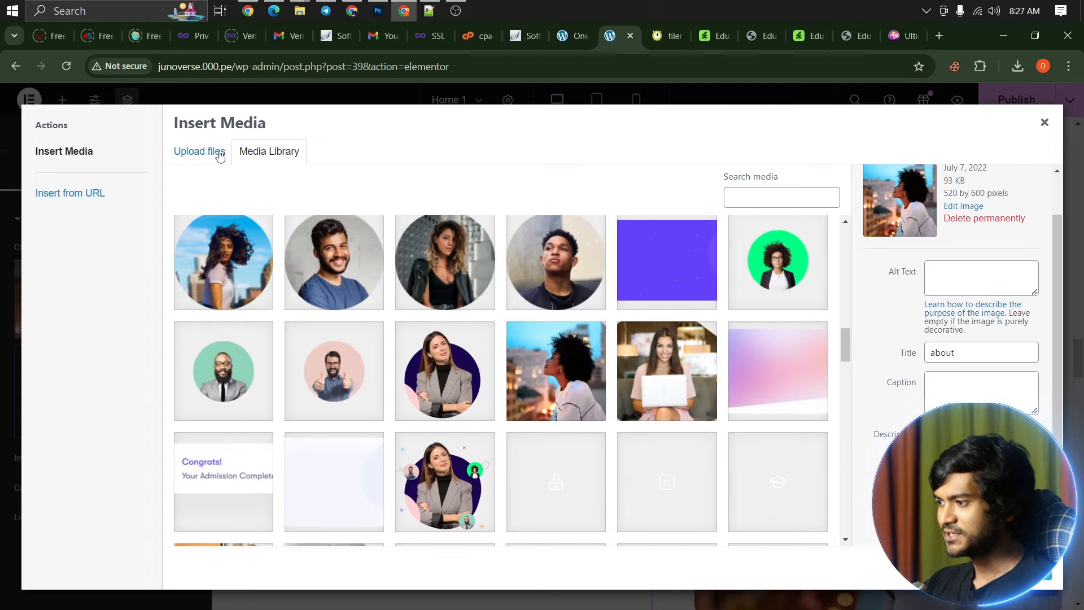
click(218, 153)
click(299, 11)
drag(199, 237, 490, 305)
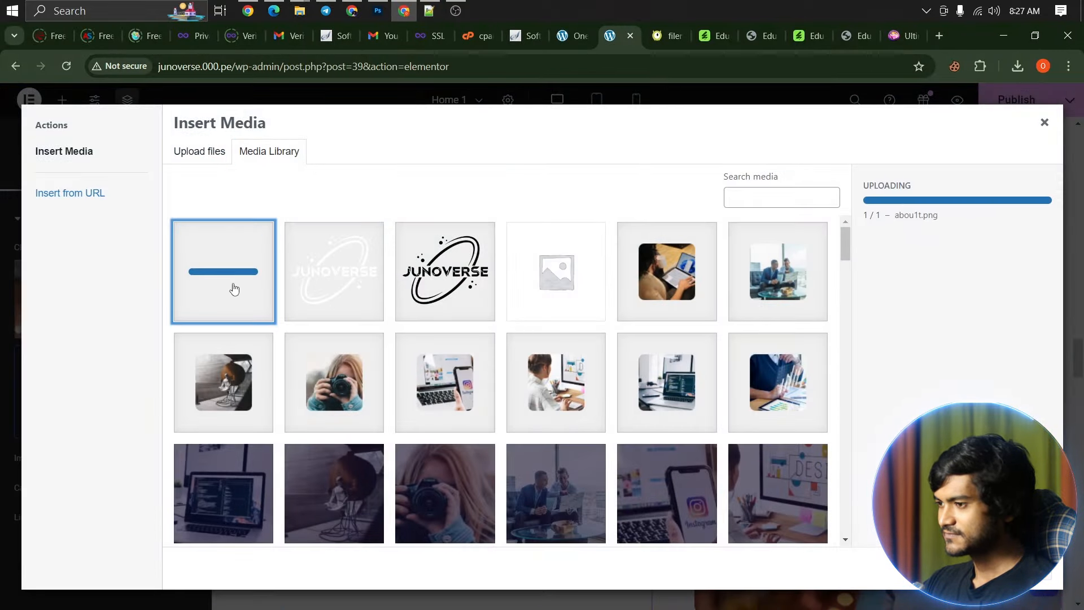
click(959, 357)
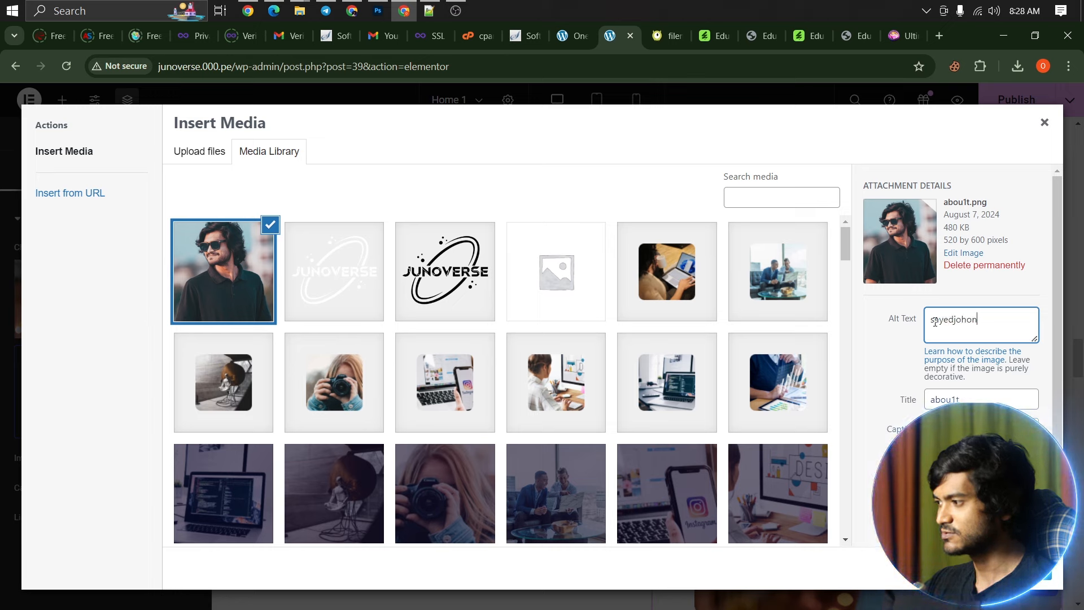
click(1029, 568)
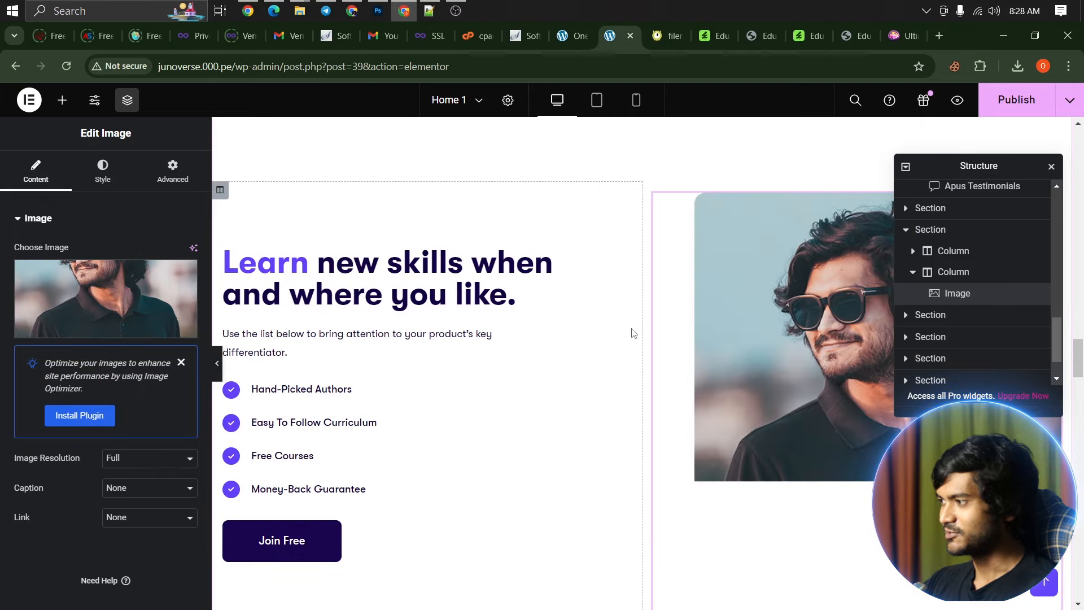
Preview Home 1 at tablet, then mobile width, scrolling to the portrait above 'Why learn with our courses?'
scroll(801, 316, down, 2)
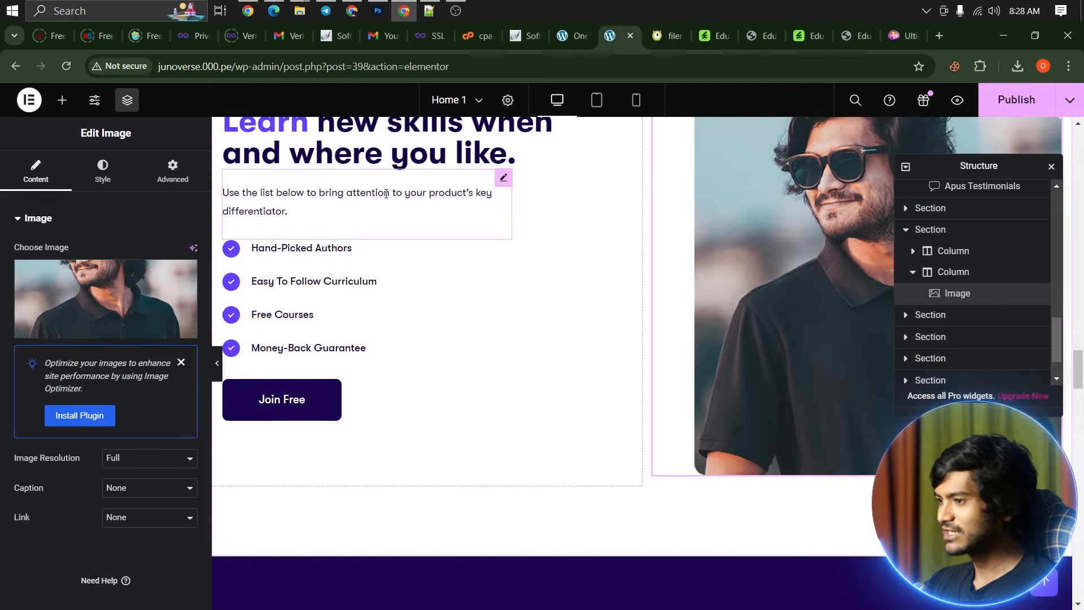
scroll(460, 303, down, 10)
scroll(502, 304, down, 8)
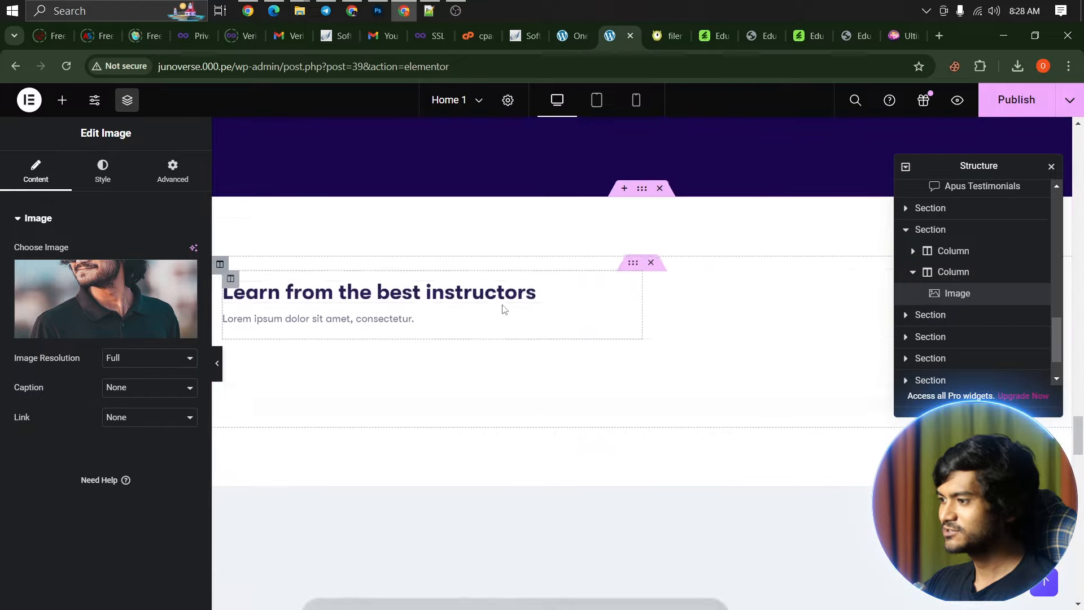
click(597, 100)
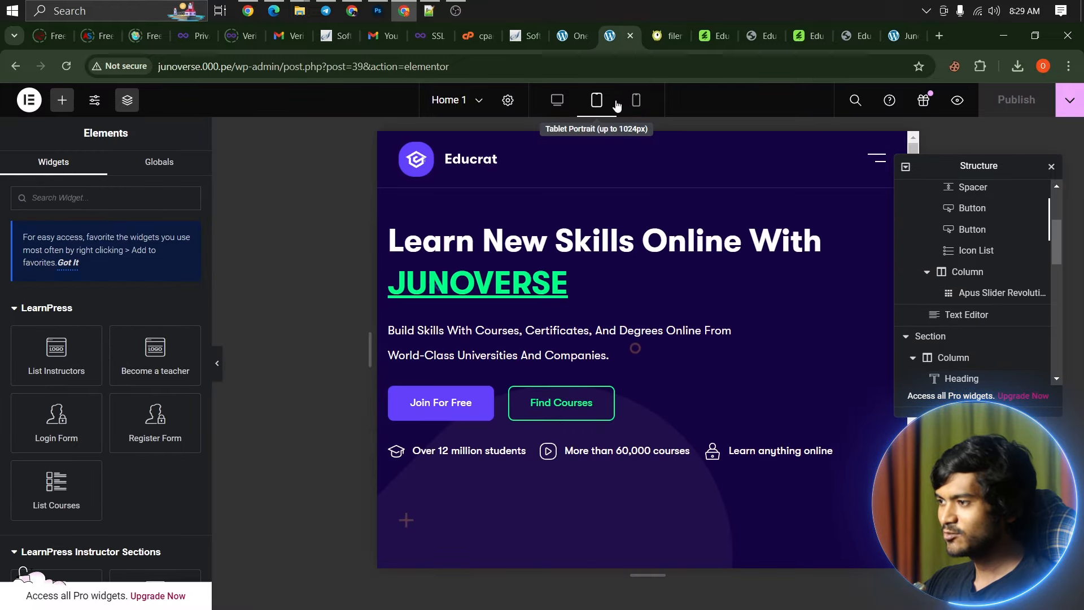
click(635, 100)
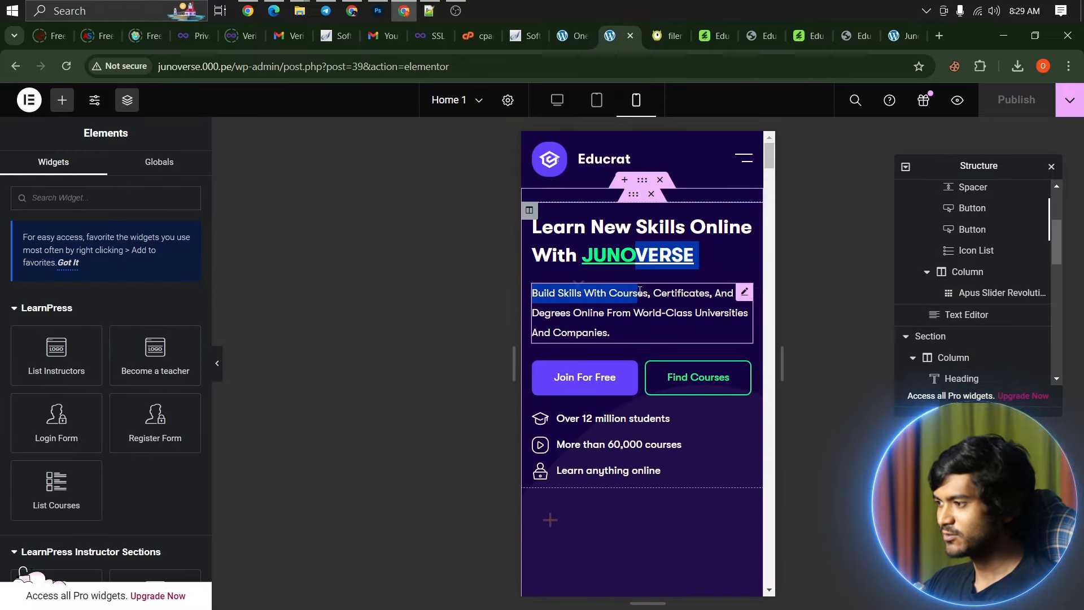
scroll(648, 297, down, 5)
scroll(648, 303, down, 10)
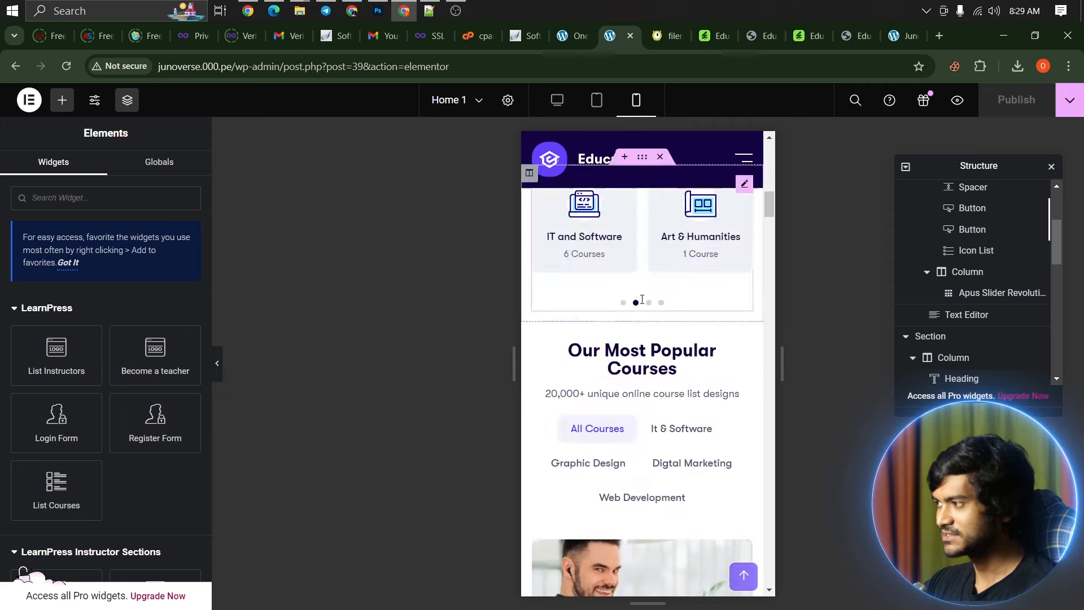
scroll(637, 306, down, 15)
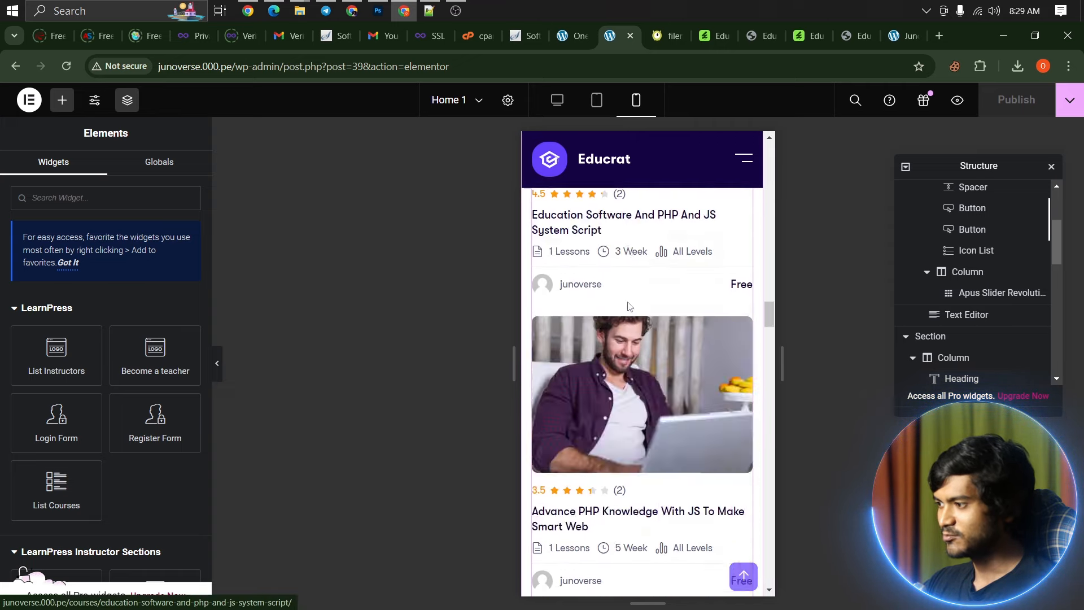
scroll(629, 306, down, 15)
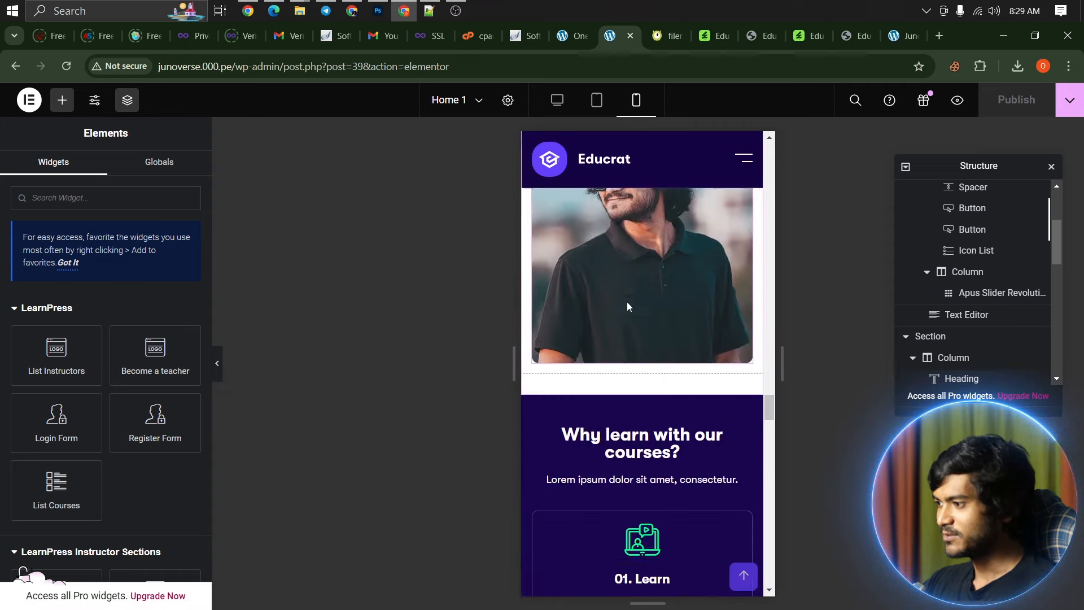
scroll(738, 341, up, 20)
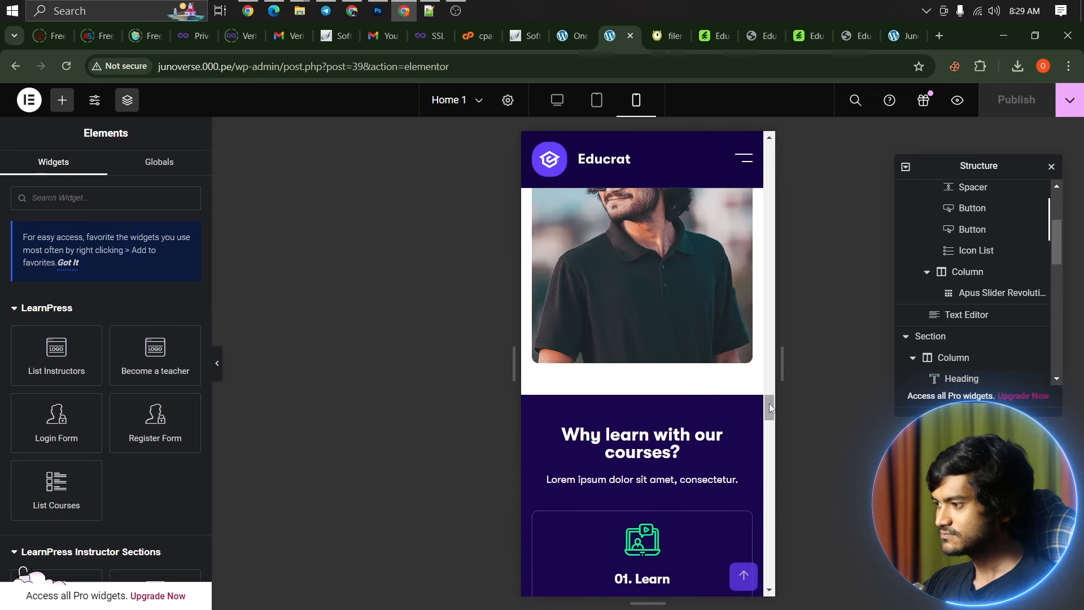
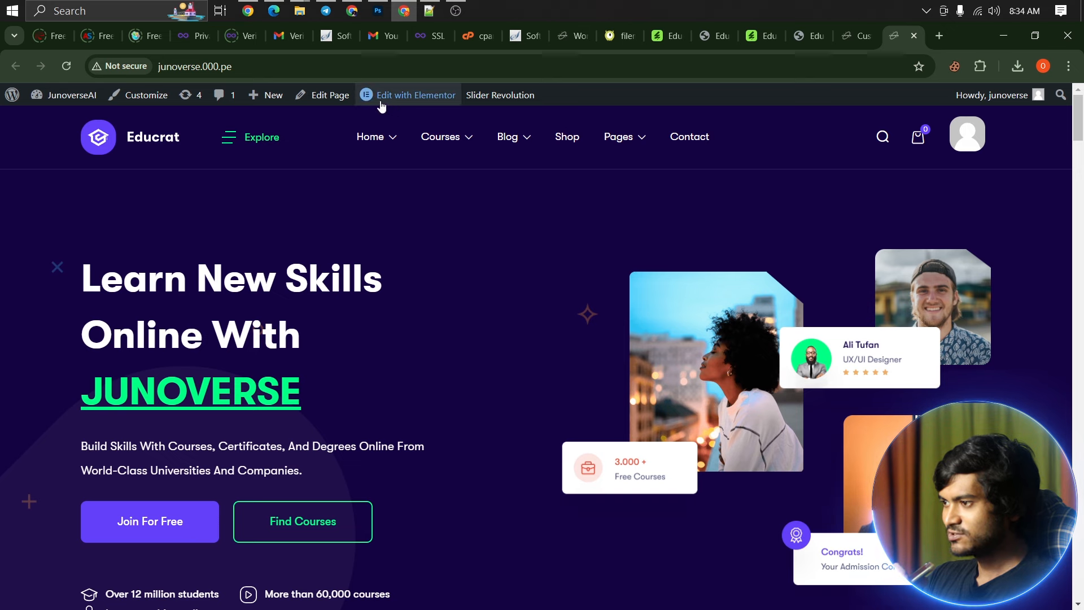
From the site's front page, open Slider 1 via the admin bar's Slider Revolution menu
mouse_move(499, 99)
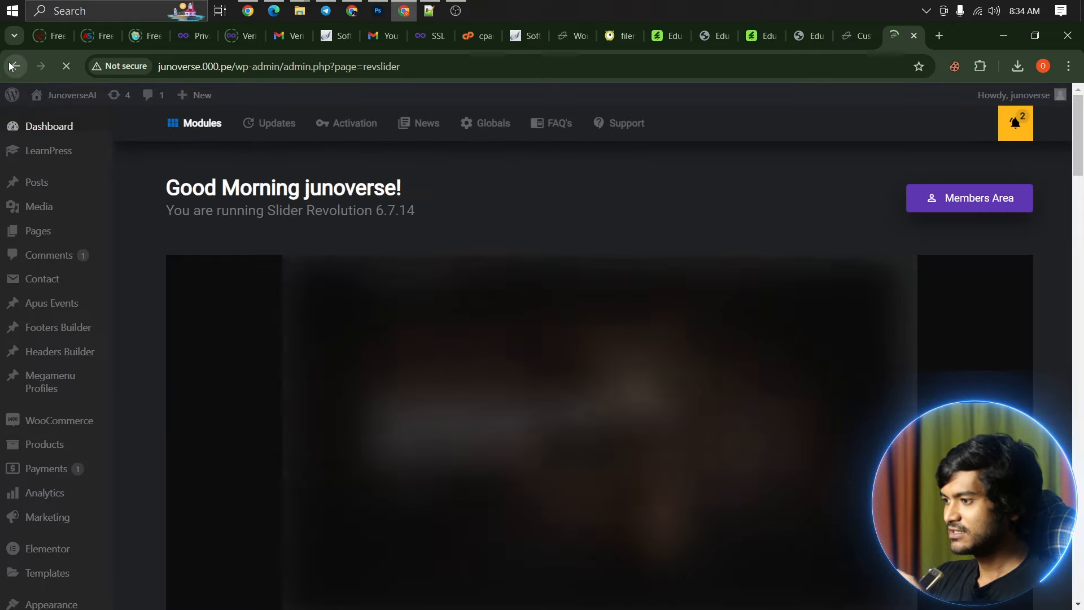
click(15, 66)
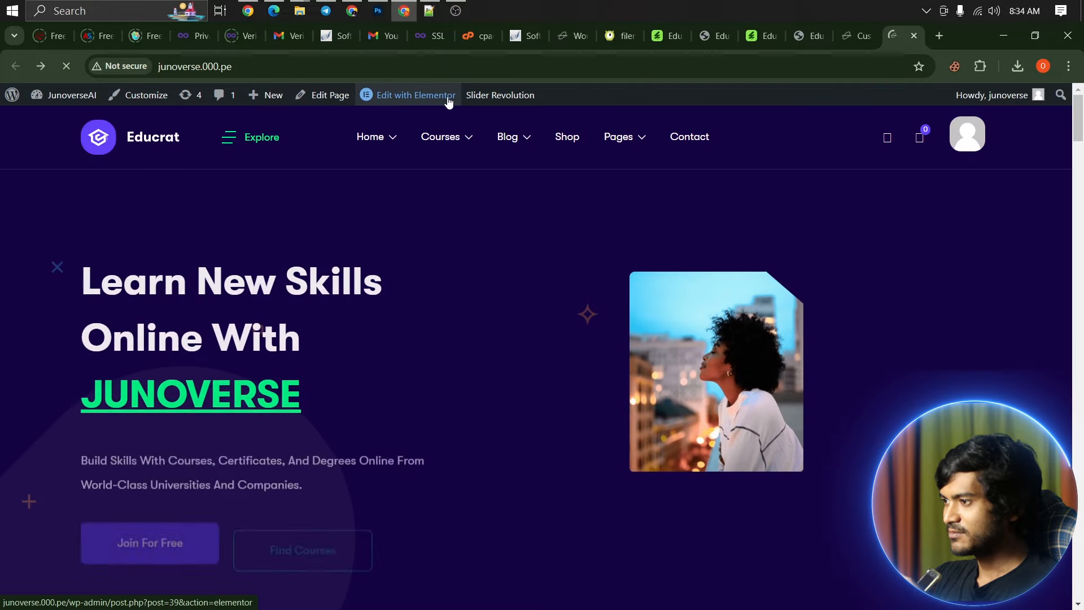
click(501, 123)
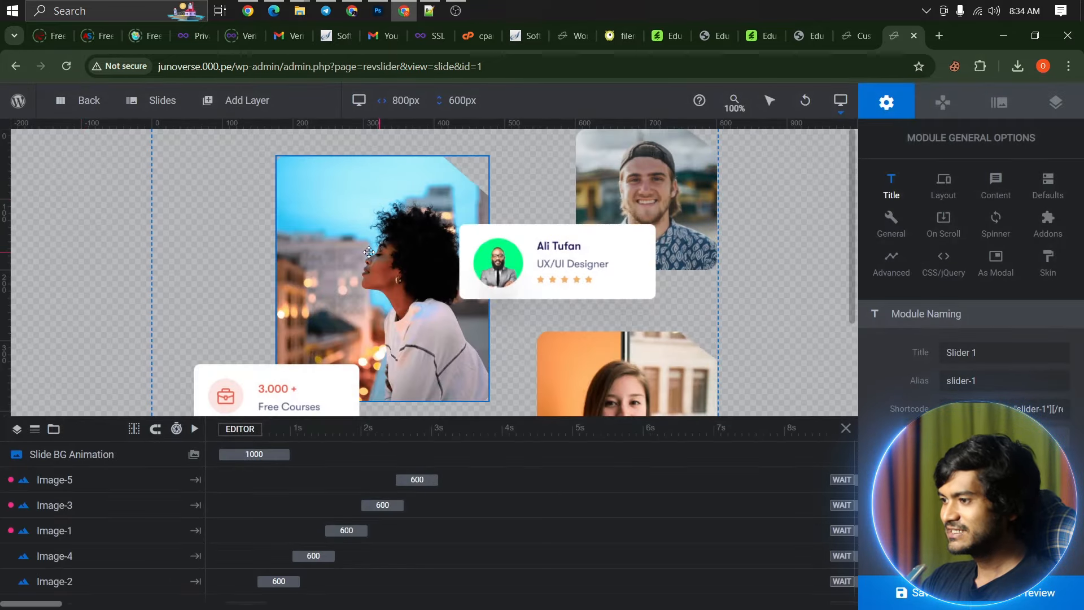
Replace the woman's photo in layer Image-0 with the man-in-sunglasses image
click(368, 252)
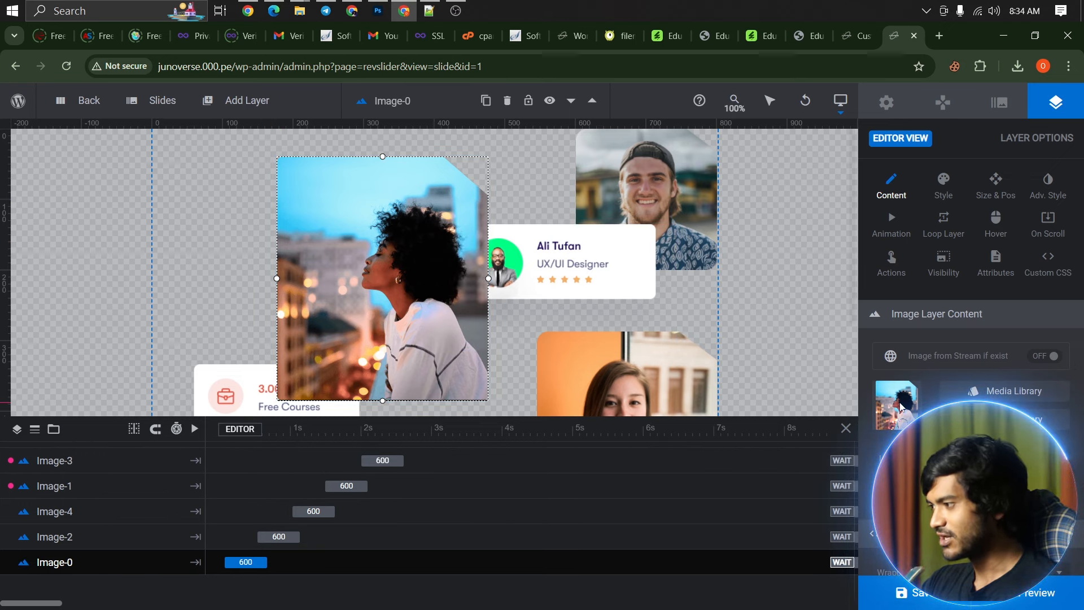
click(978, 398)
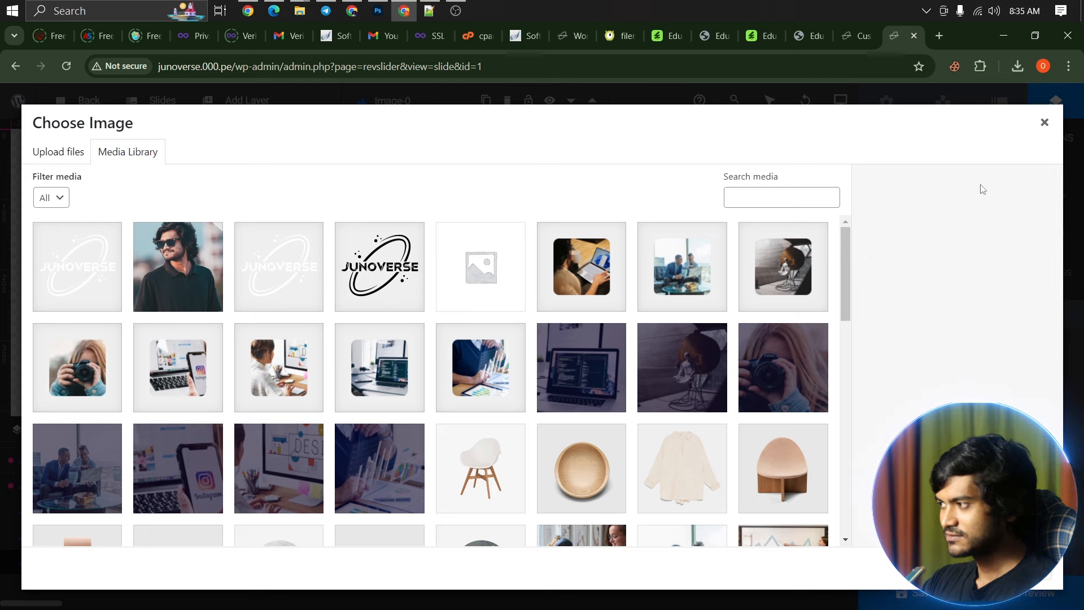
click(1044, 123)
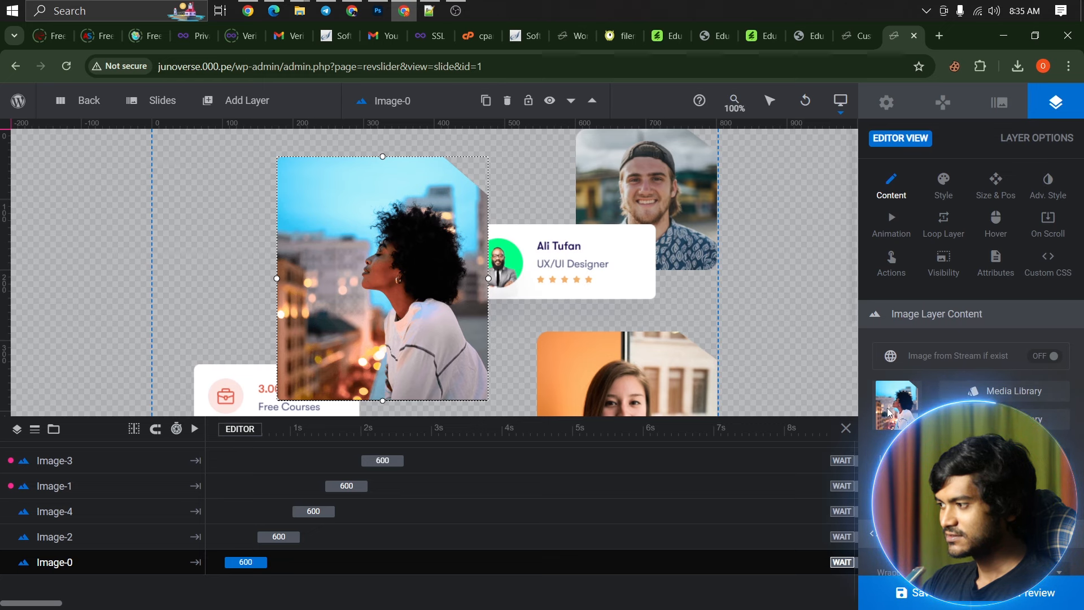
click(1003, 395)
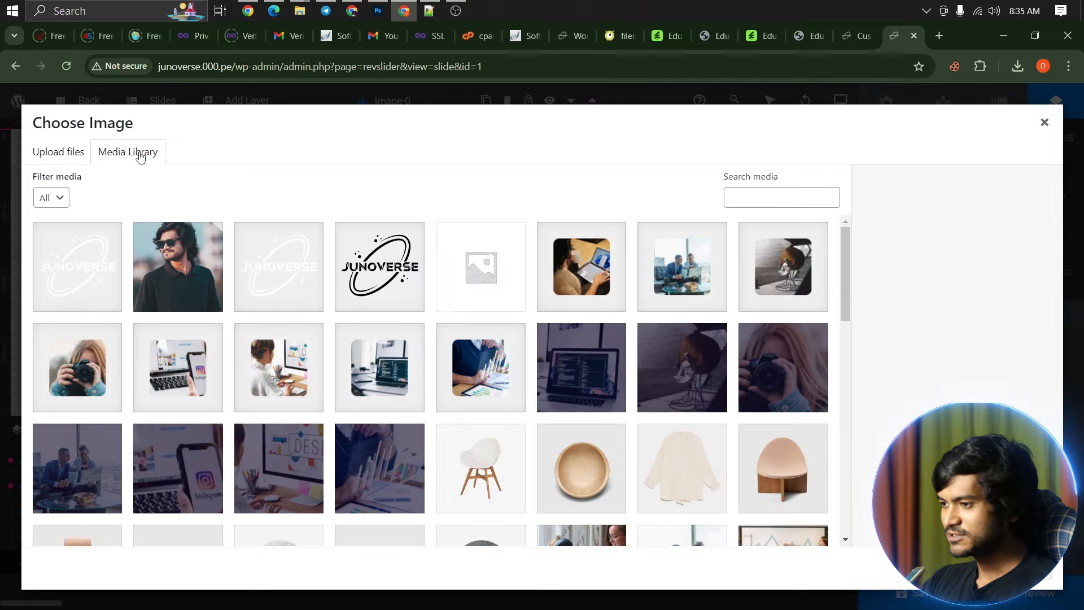
click(174, 240)
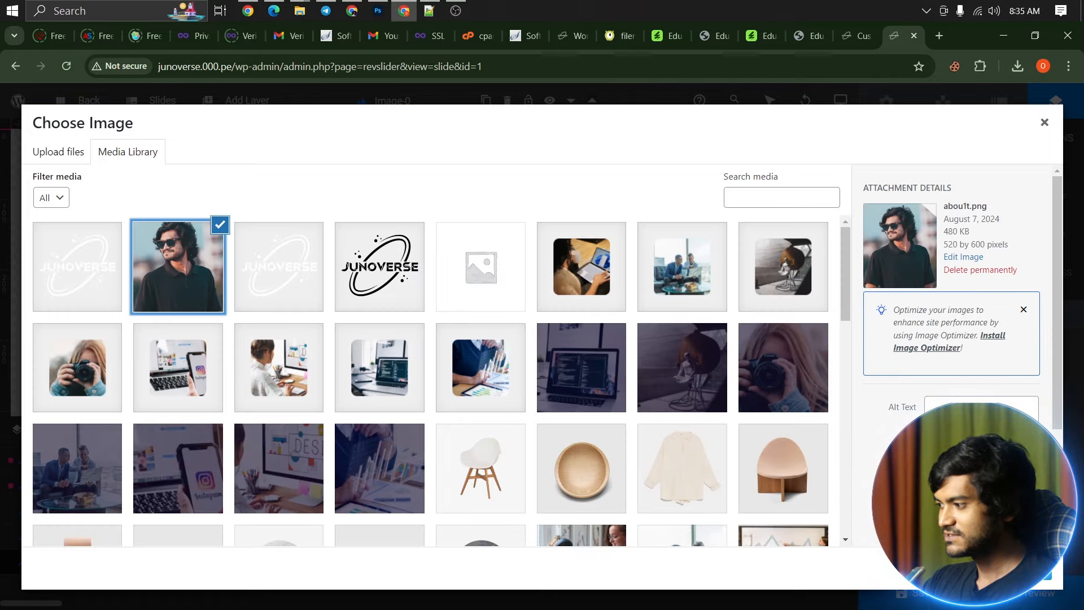
click(1021, 569)
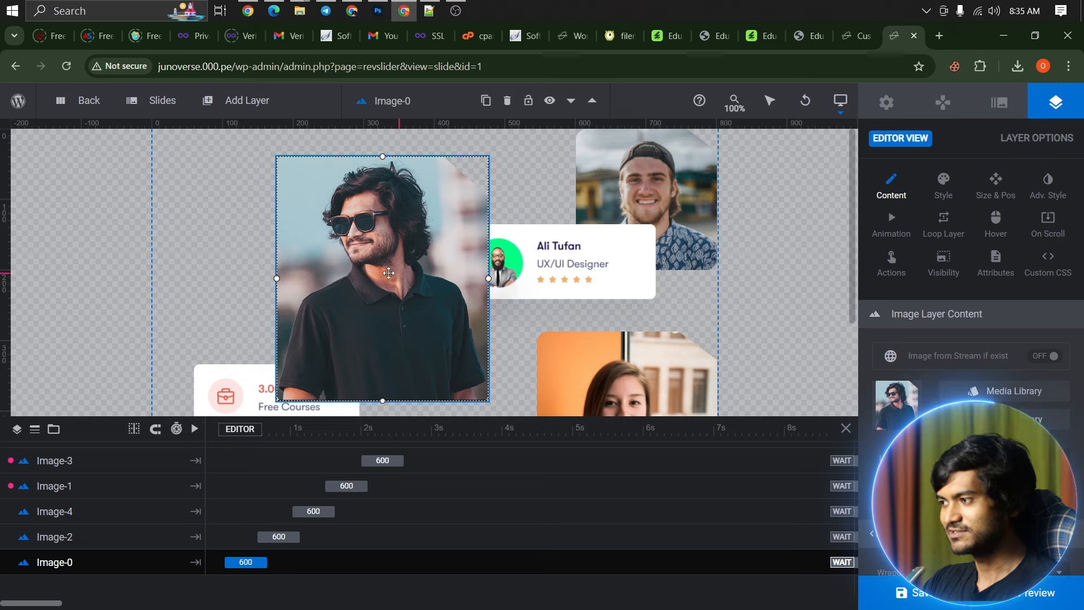
For layer Image-2, locate home1-1.png in the media library and copy its file URL
click(652, 189)
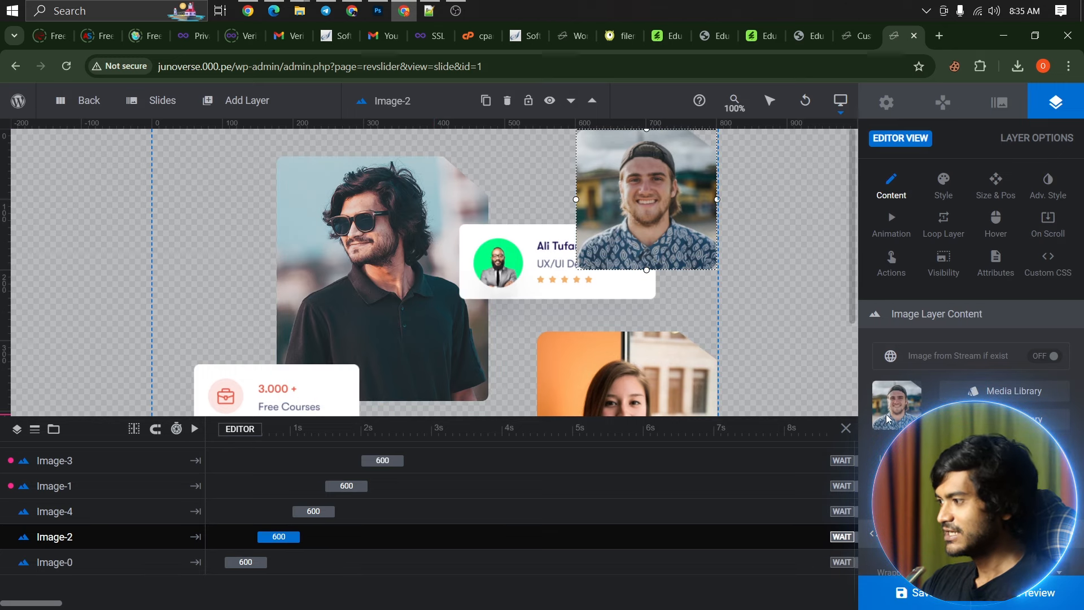
click(972, 396)
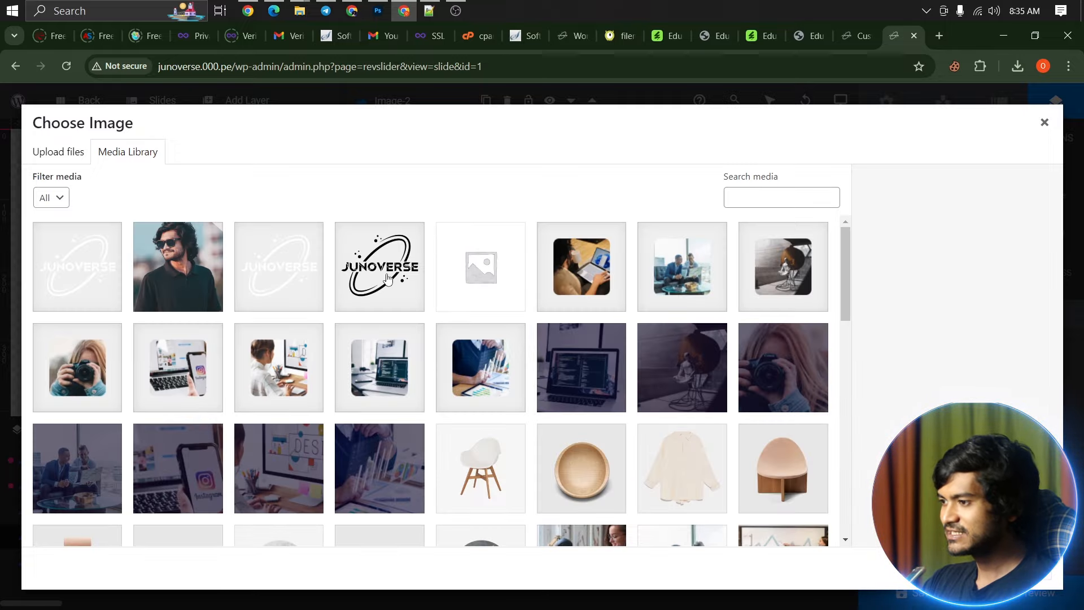
scroll(388, 277, down, 5)
scroll(392, 287, down, 4)
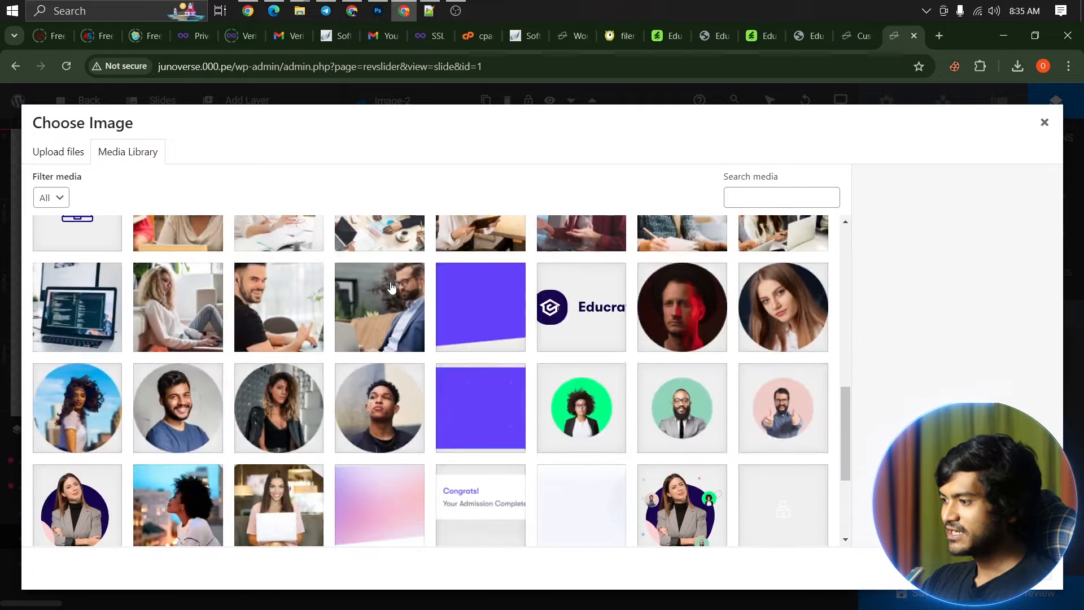
scroll(392, 287, down, 4)
click(389, 406)
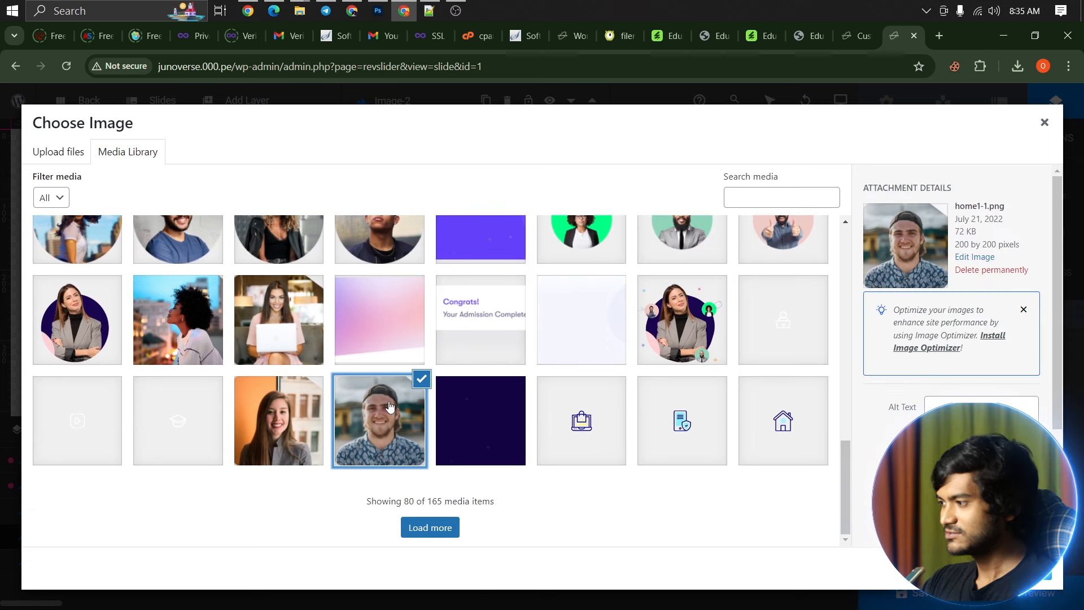
scroll(902, 253, down, 3)
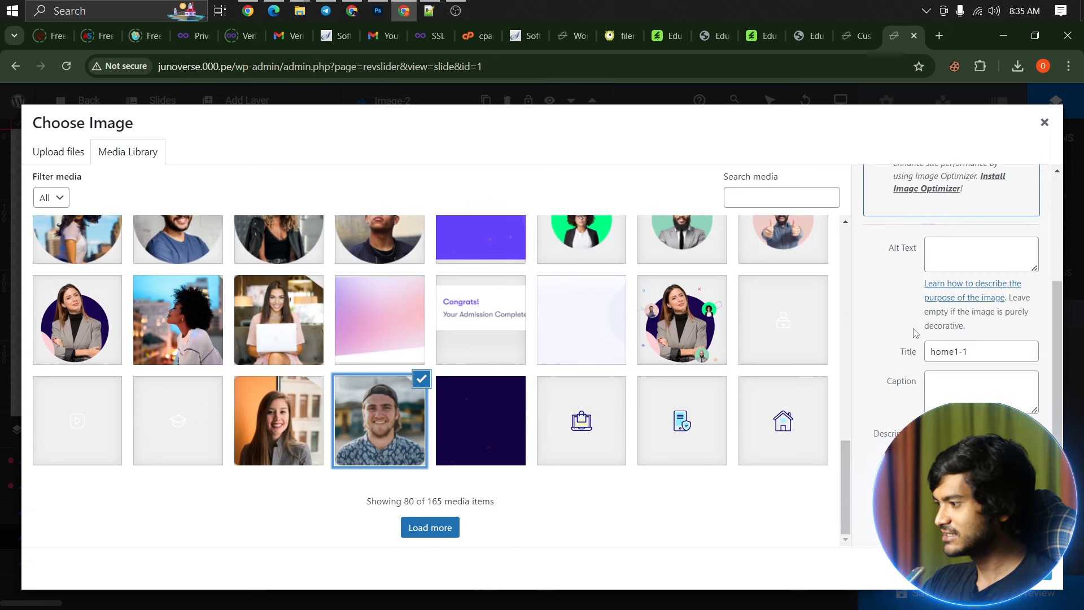
click(1020, 569)
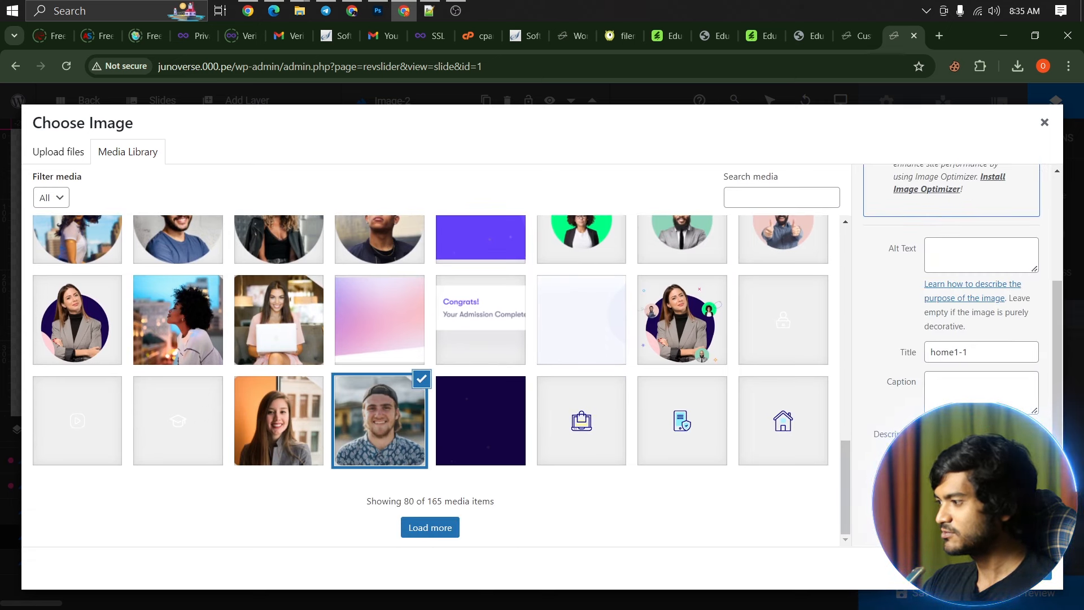
Load home1-1.png's URL in a new tab, save it to Downloads, and open it in Photoshop
click(939, 37)
text(http://junoverse.000.pe/wp-content/uploads/2022/07/home1-1.png)
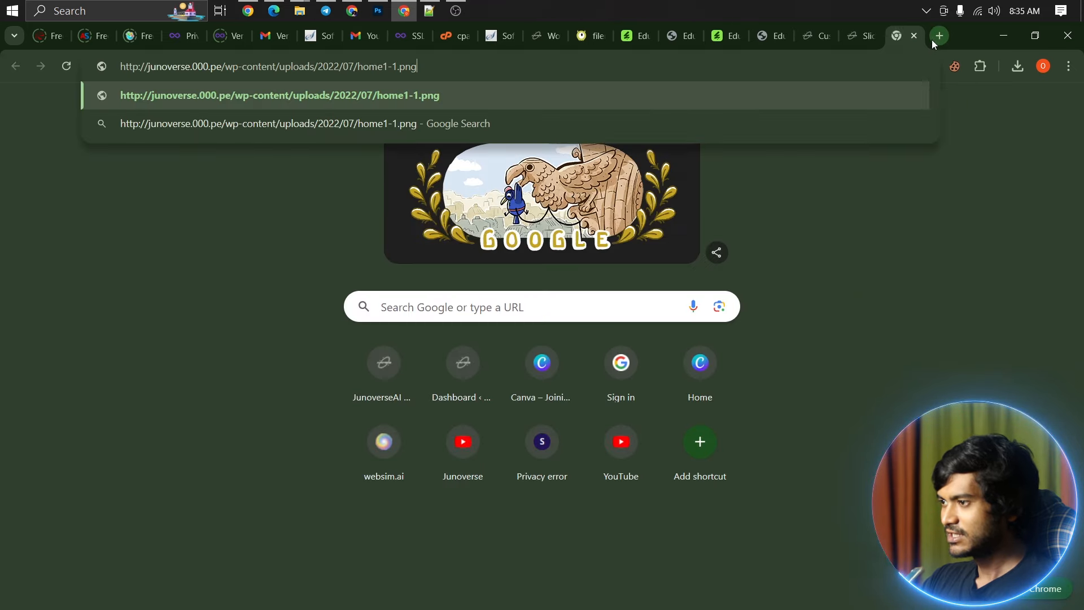
key(Return)
right_click(557, 319)
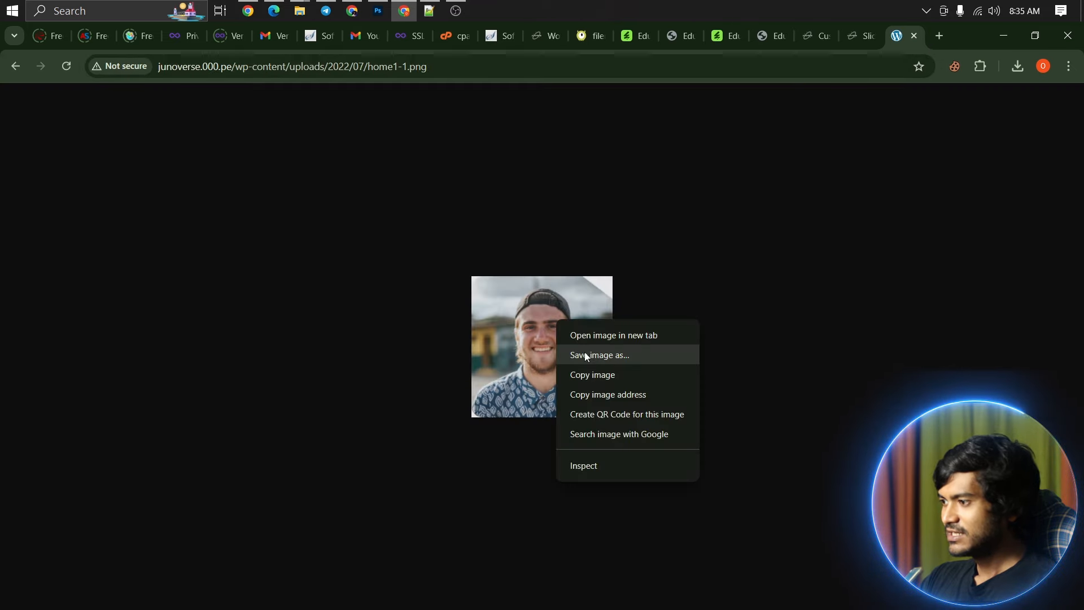
click(585, 352)
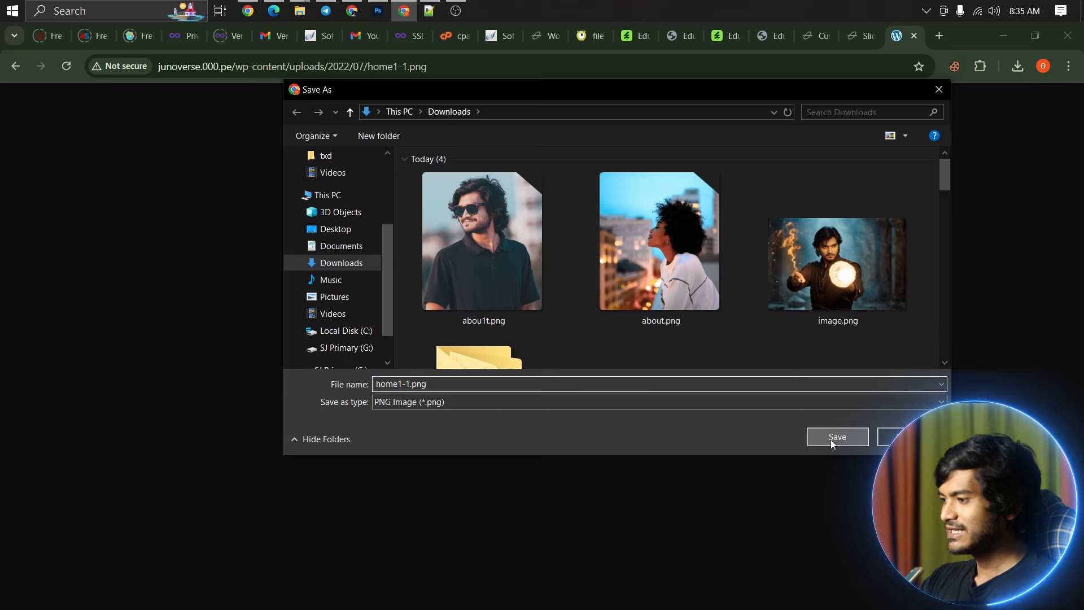
click(832, 439)
drag(931, 90, 574, 71)
click(1083, 9)
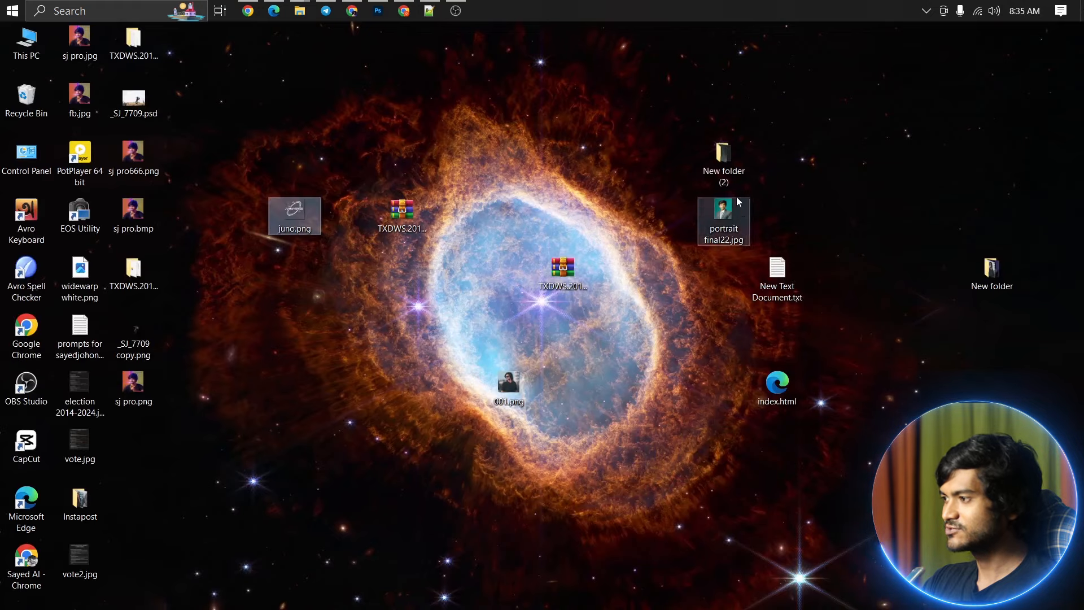
From the desktop's New folder, drag beard portrait.jpg into home1-1.png in Photoshop
click(998, 277)
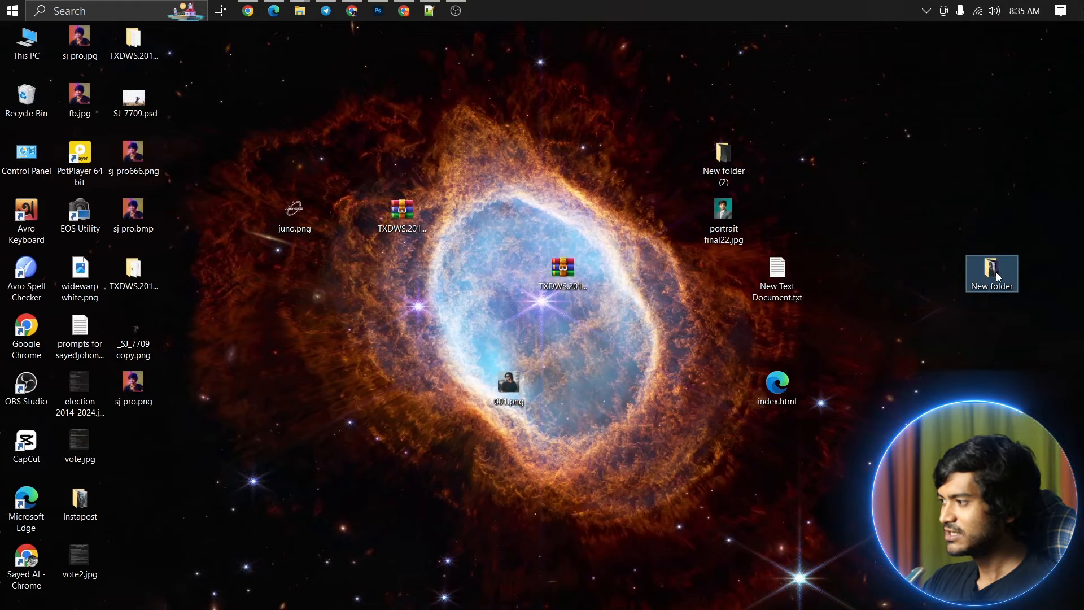
double_click(997, 276)
scroll(401, 294, down, 1)
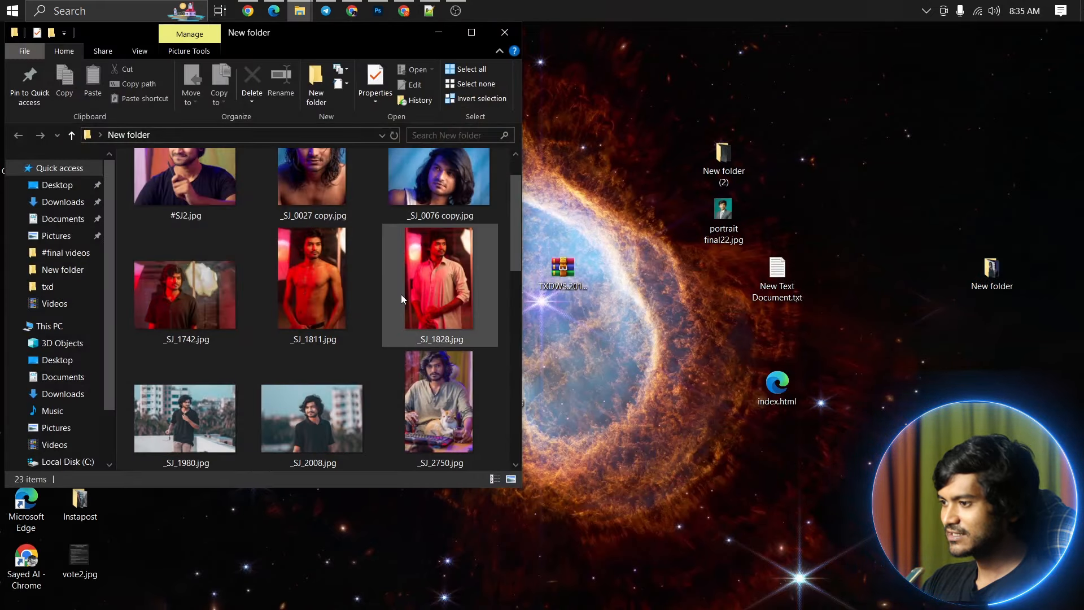
scroll(401, 292, down, 2)
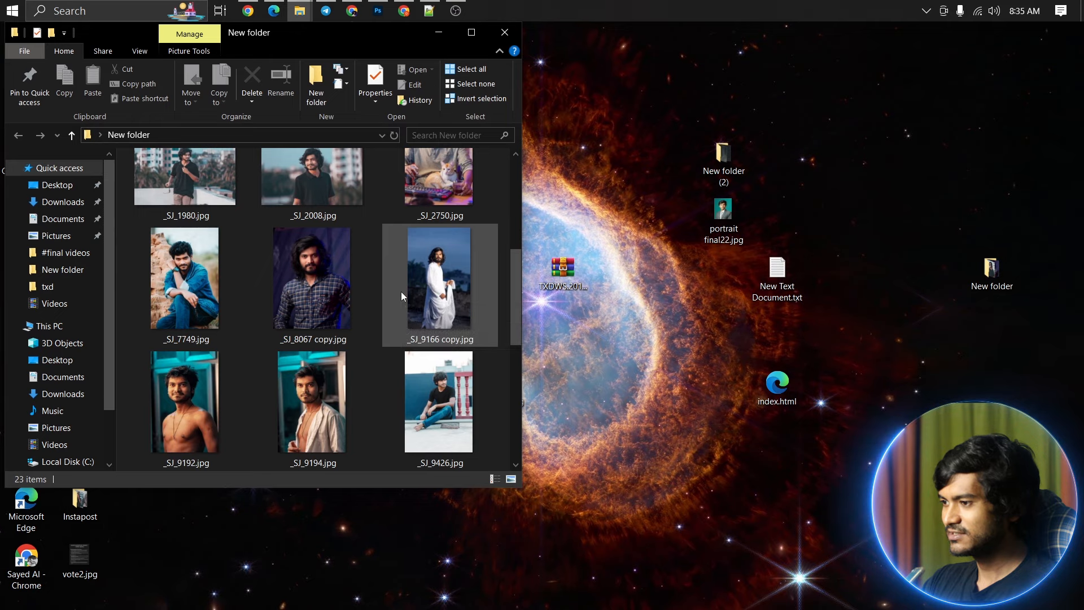
scroll(401, 292, down, 2)
drag(185, 402, 470, 349)
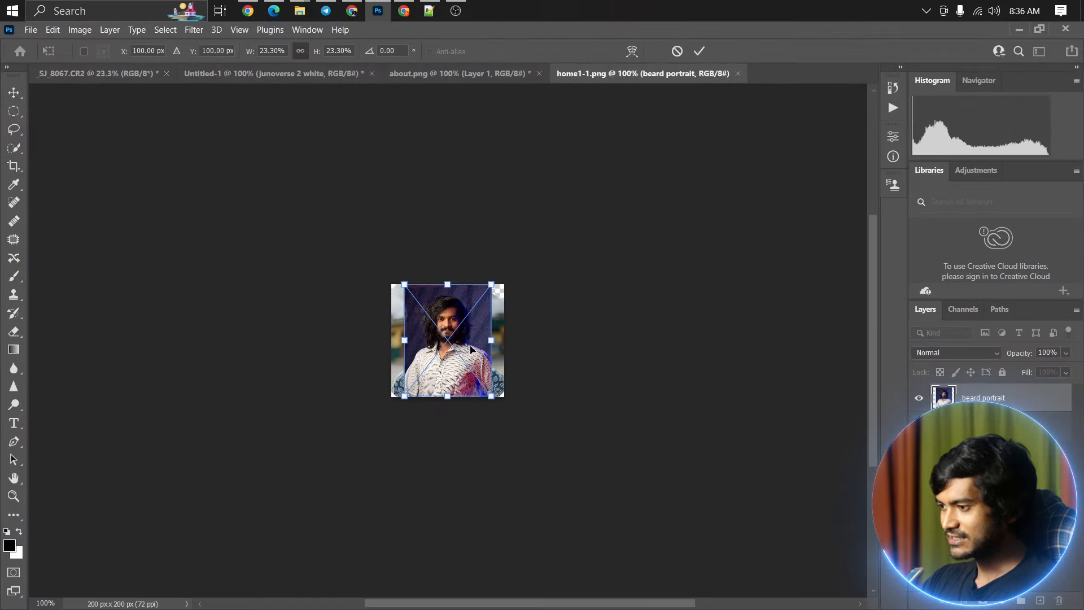
Enlarge the beard portrait to about 31%, reposition it, and mask it to the shape
drag(489, 391, 505, 414)
drag(473, 356, 473, 373)
drag(463, 321, 463, 311)
click(705, 51)
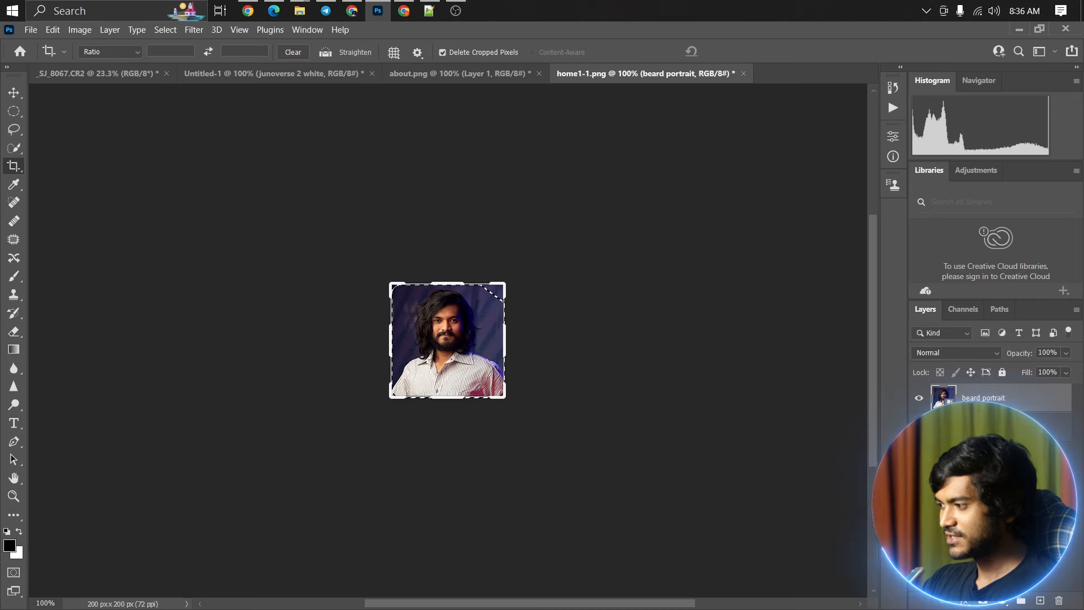
click(988, 508)
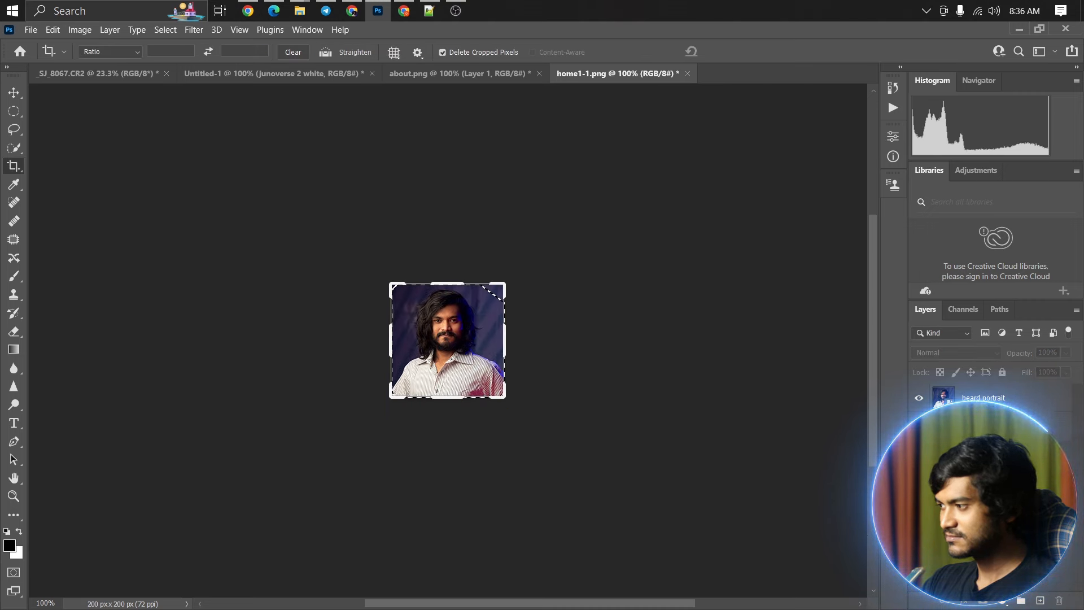
click(990, 405)
click(983, 601)
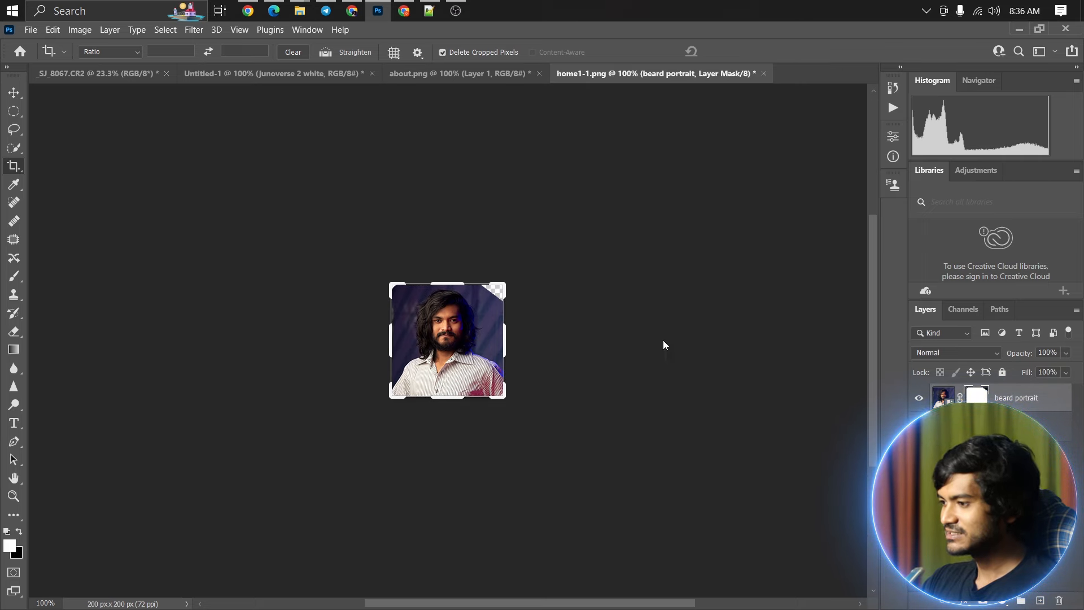
Save a PNG copy named after home1-1.png to Downloads with default compression
key(ctrl+shift+s)
click(623, 427)
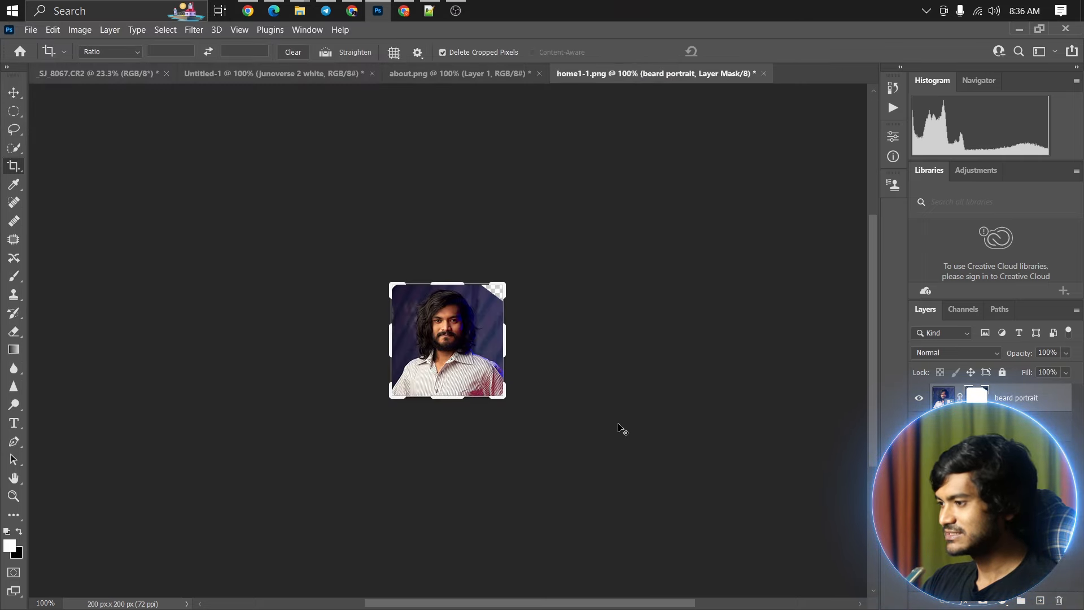
key(ctrl+alt+s)
click(328, 333)
click(300, 343)
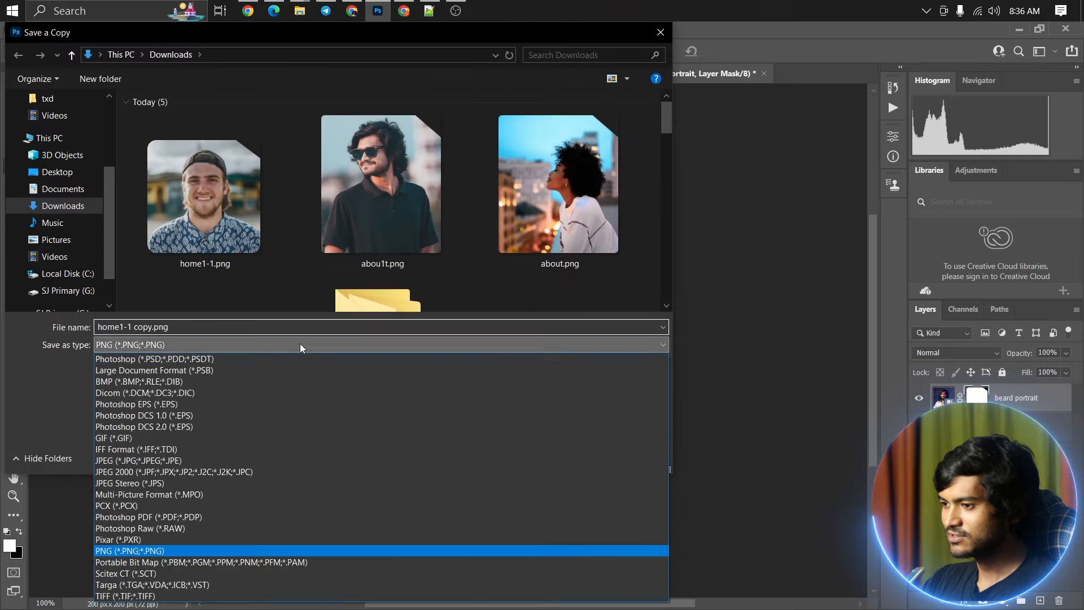
click(268, 342)
click(224, 219)
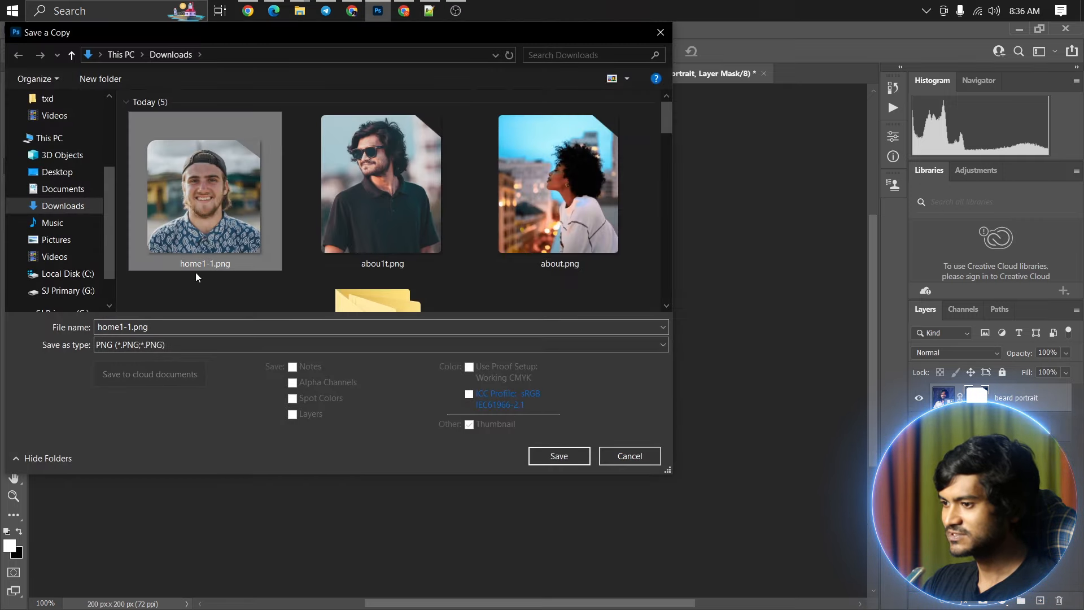
double_click(131, 327)
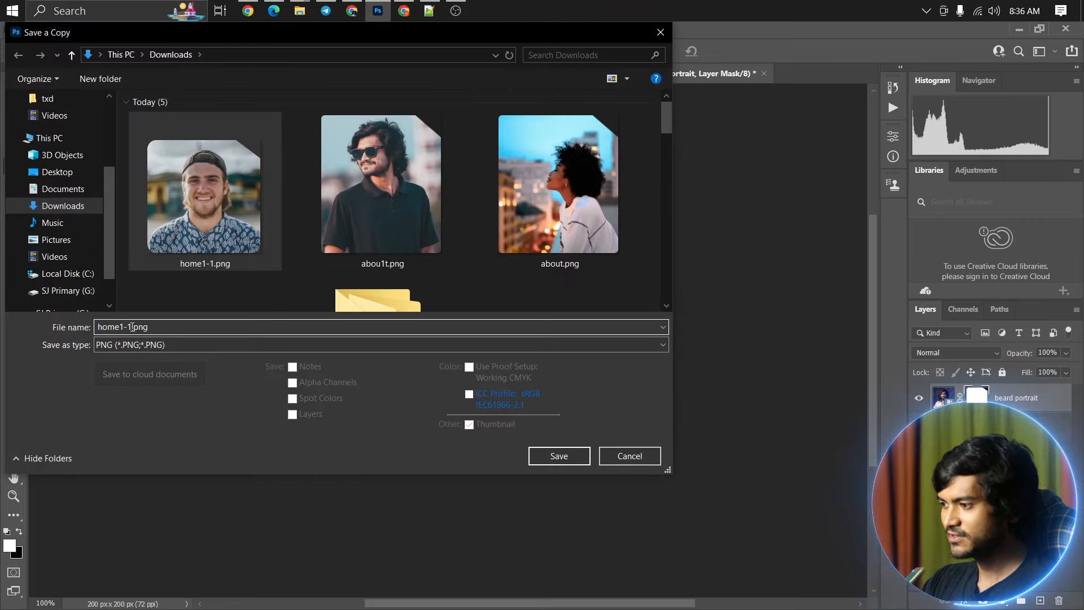
click(559, 455)
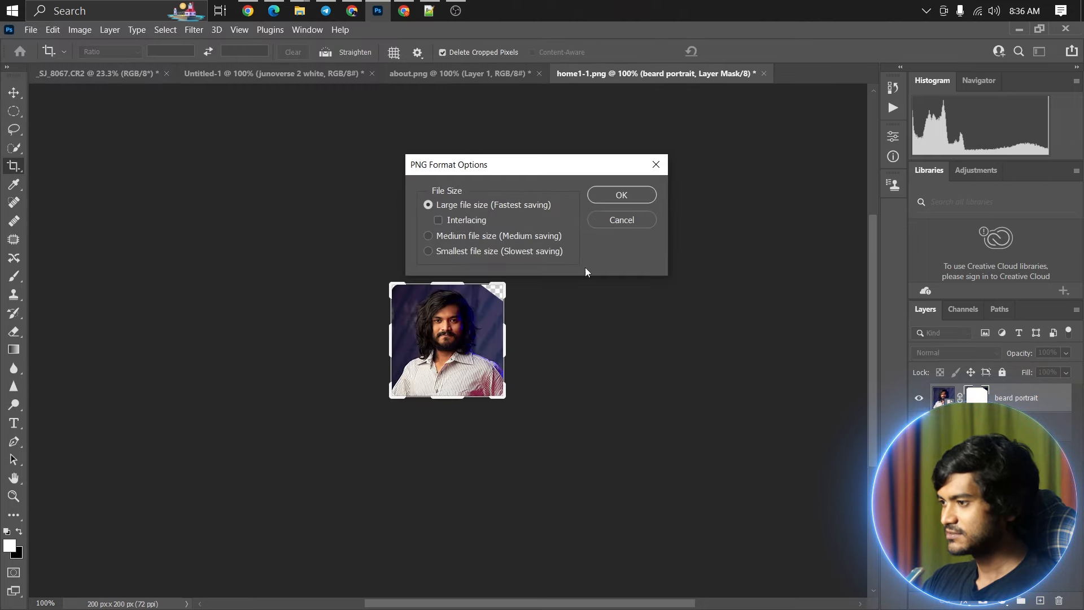
click(610, 198)
Open Downloads in File Explorer and drag home1-12.png toward the browser
click(300, 10)
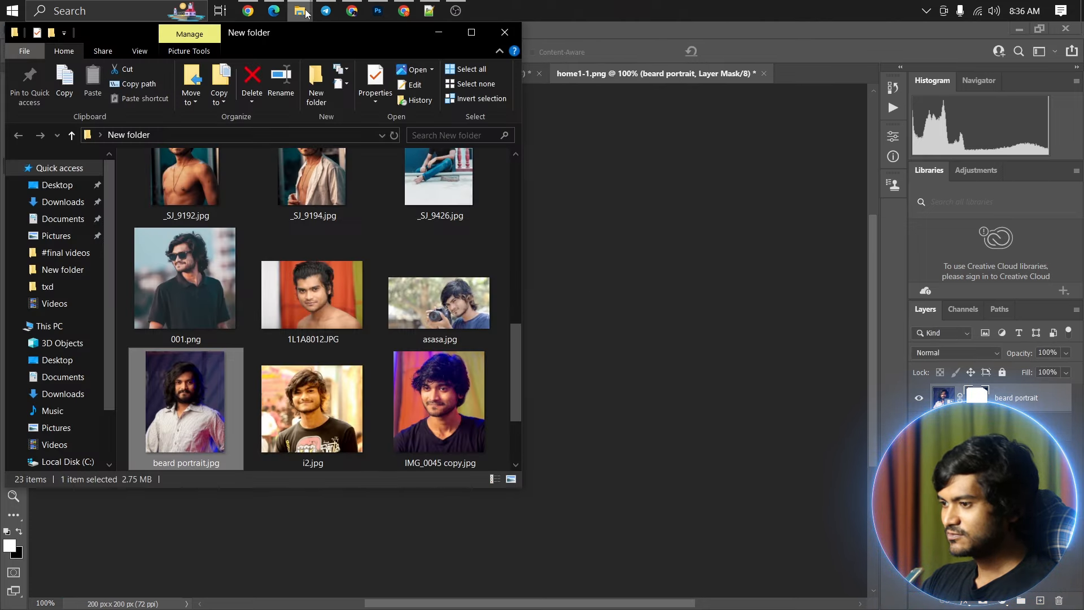
click(69, 208)
drag(185, 250, 410, 13)
Upload home1-12.png from Downloads and apply it to the Image-2 layer
click(861, 36)
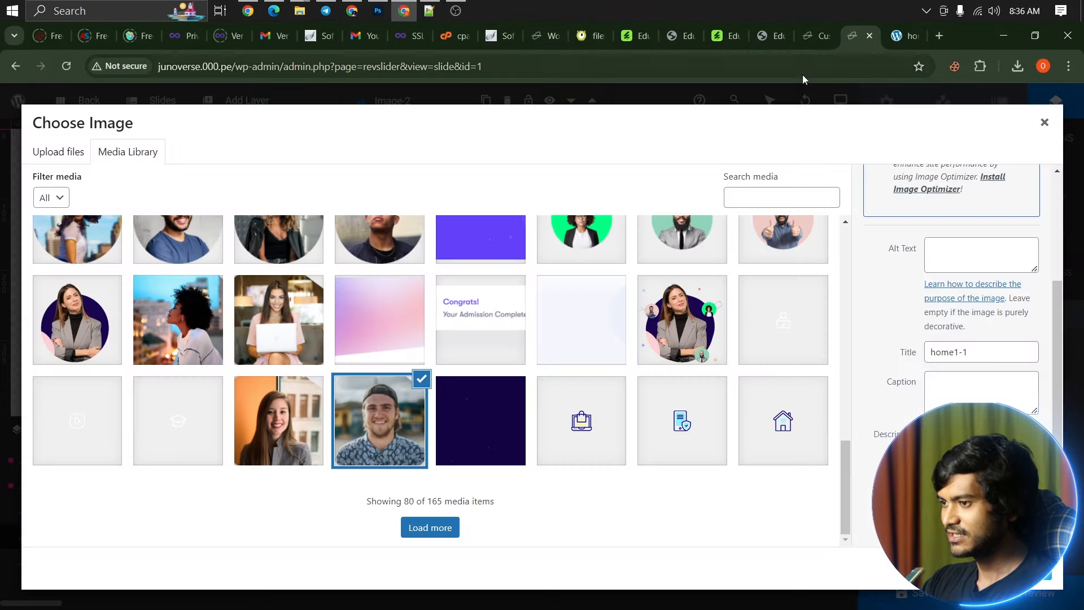
click(55, 161)
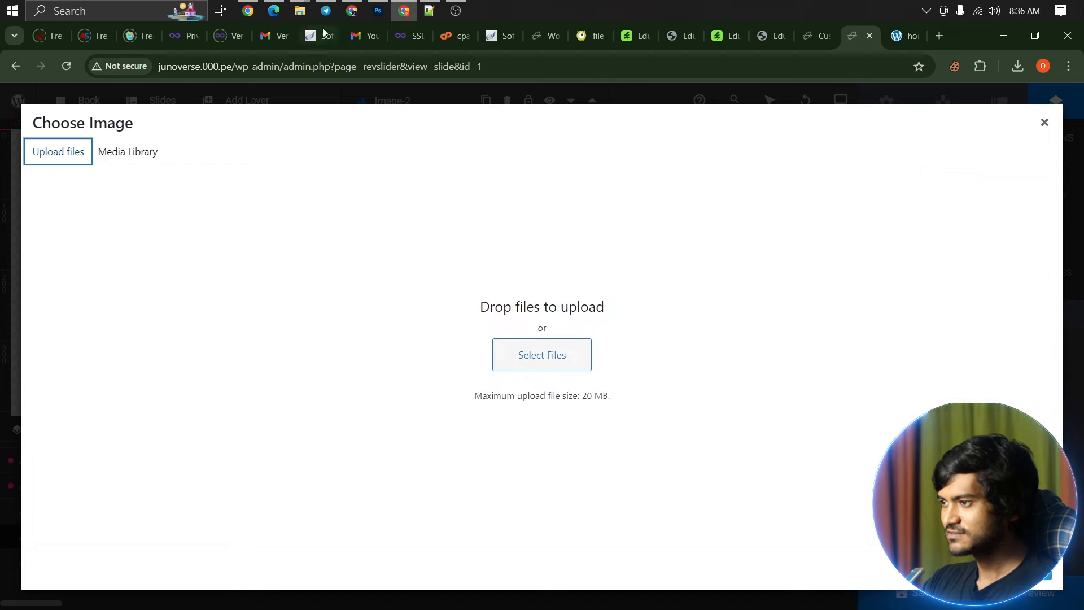
click(300, 10)
drag(228, 234, 711, 356)
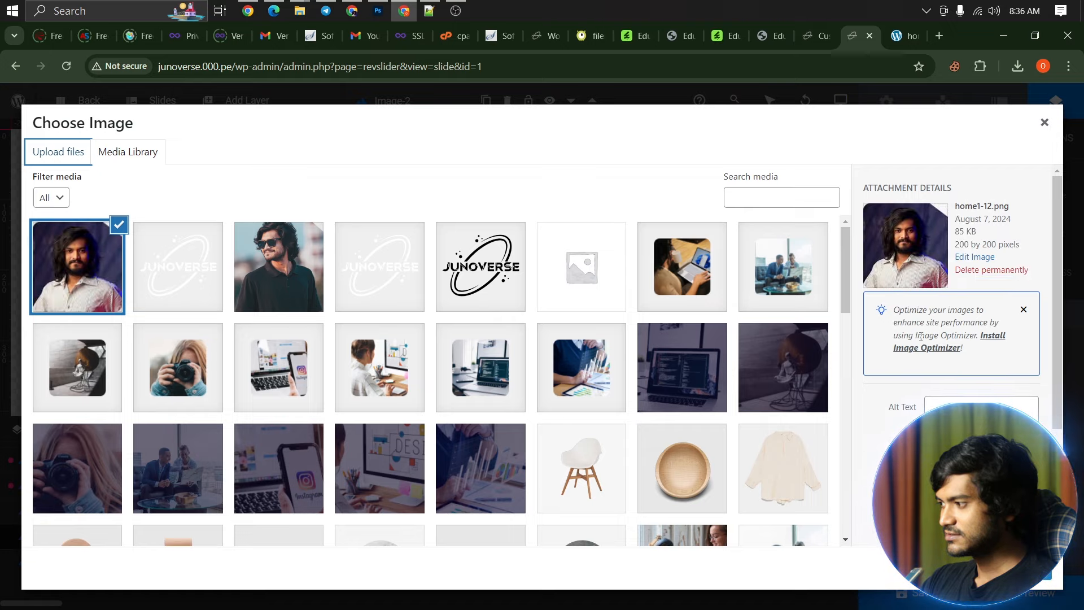
click(1022, 570)
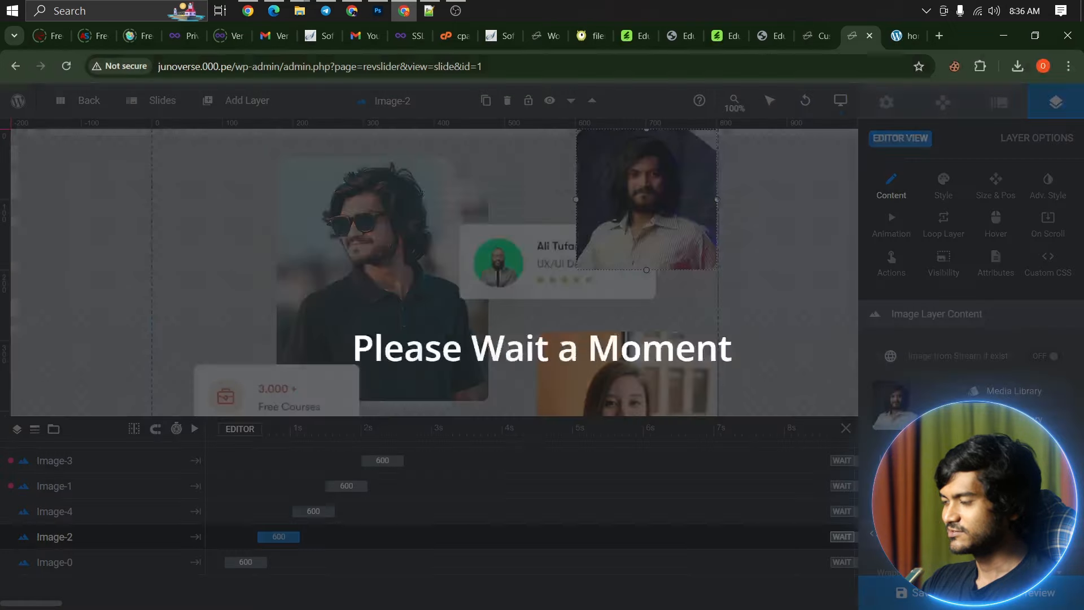
scroll(618, 208, down, 2)
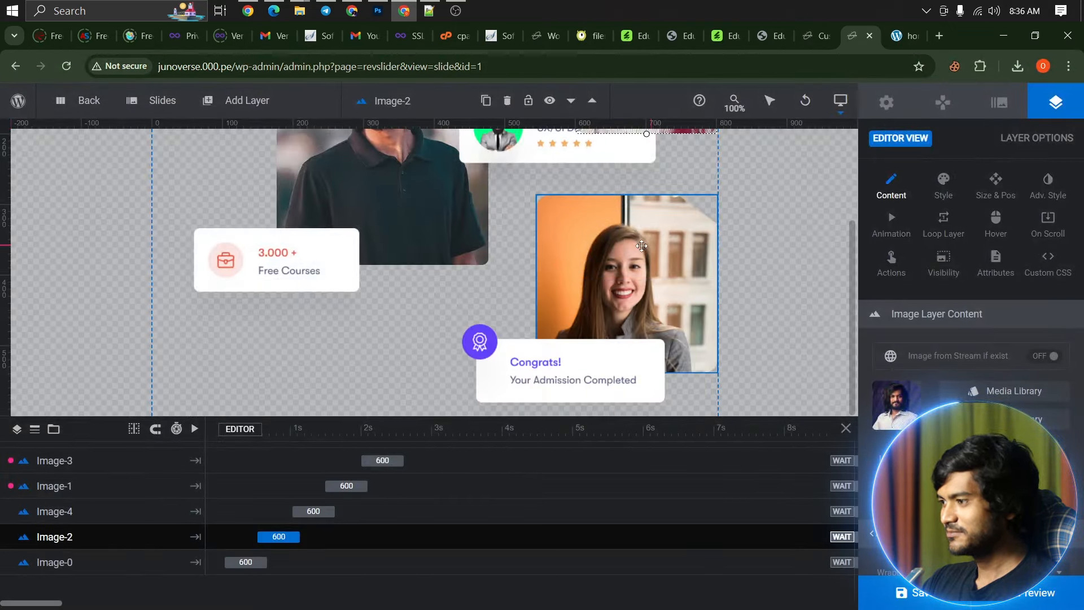
scroll(570, 276, up, 1)
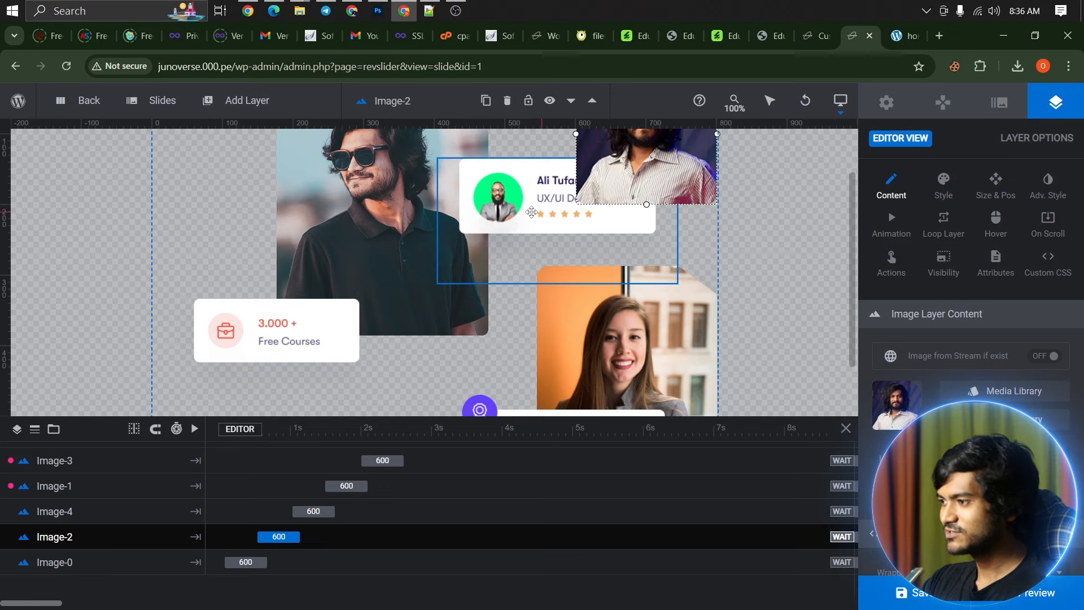
Select the name card layer Image-3 and find its file, home2-5.png, in the media library
click(532, 212)
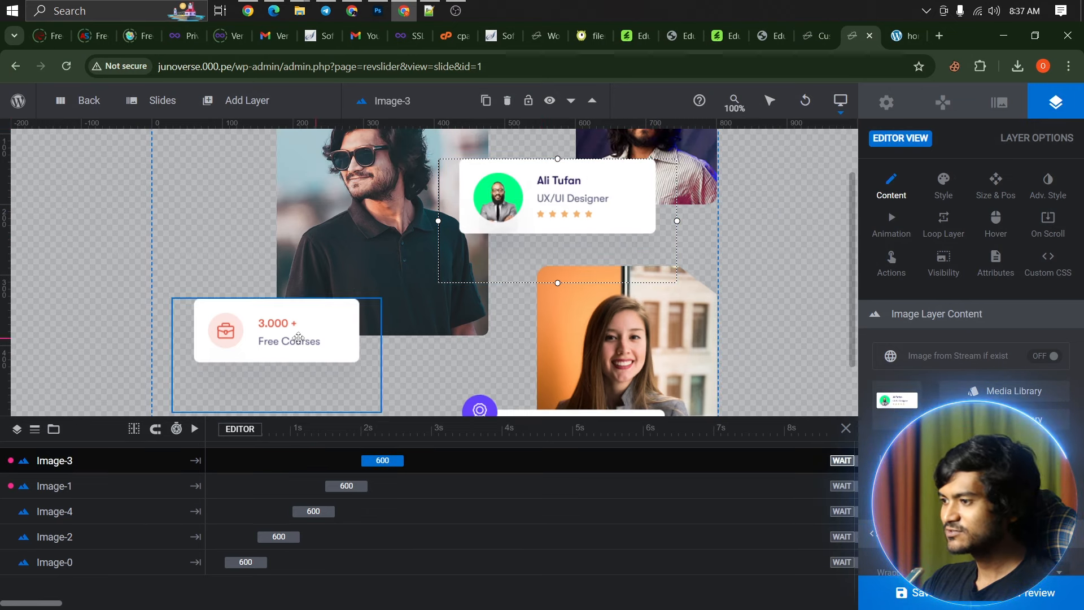
click(987, 399)
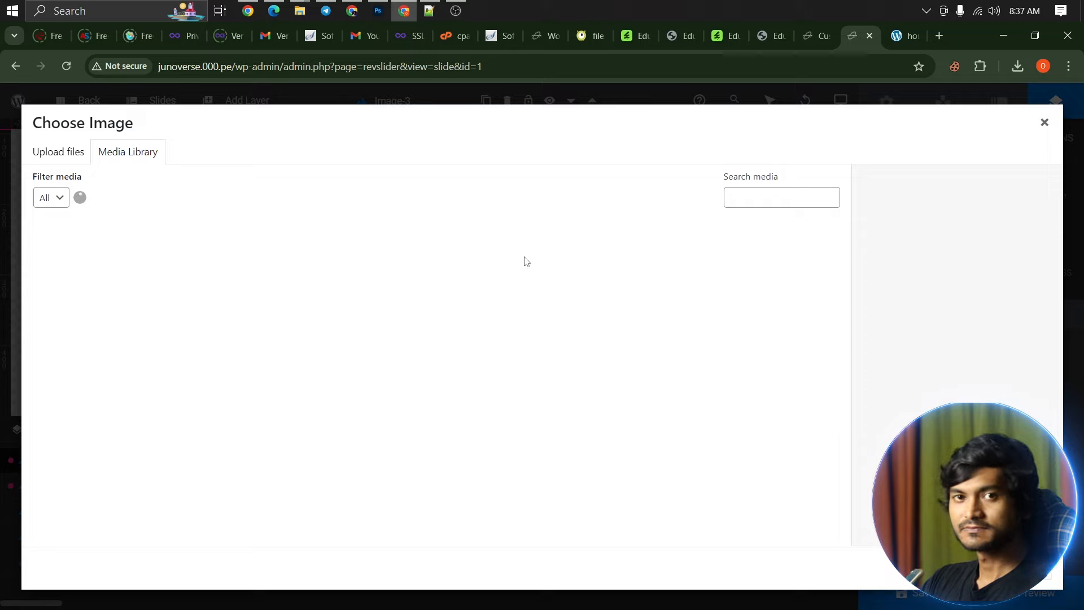
scroll(480, 339, down, 15)
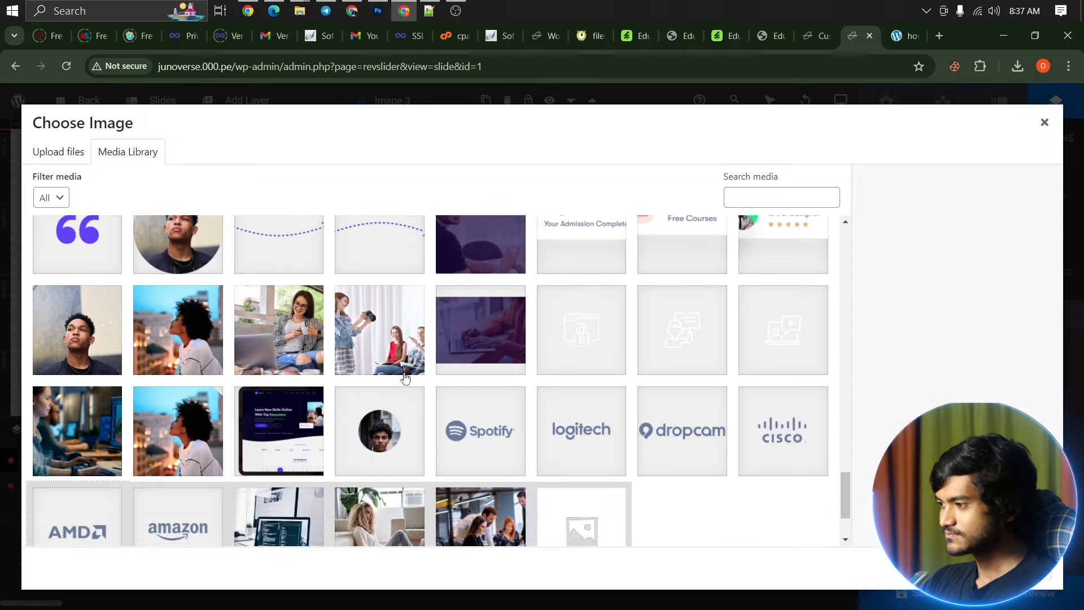
scroll(405, 378, up, 4)
click(763, 462)
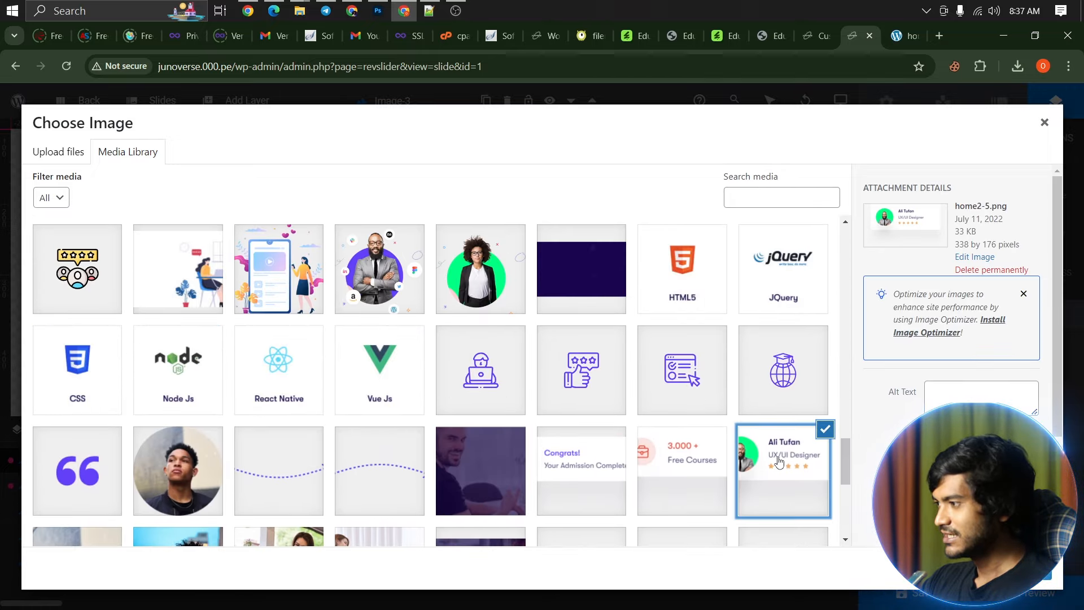
Copy home2-5.png's URL, load it in a new tab, and save the image to Downloads
scroll(952, 311, down, 3)
click(1021, 569)
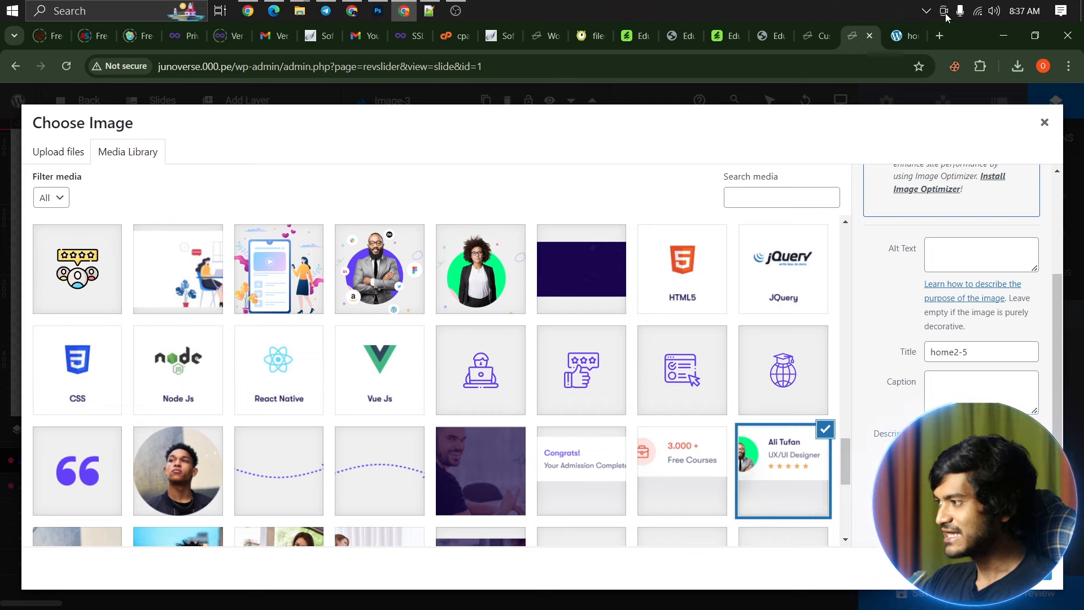
click(939, 36)
key(ctrl+v)
key(Return)
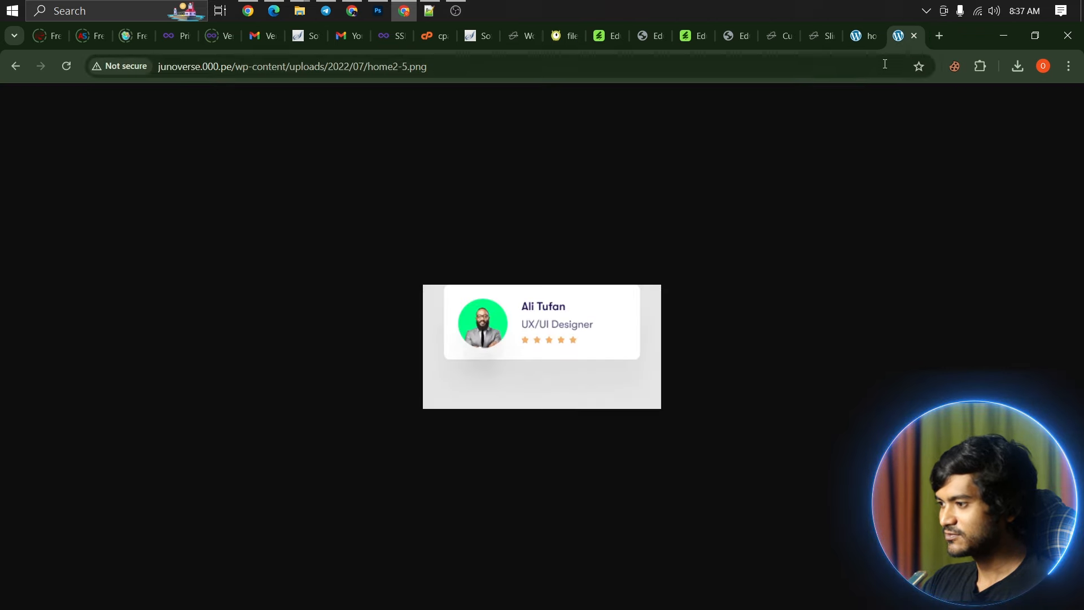
right_click(584, 301)
click(606, 330)
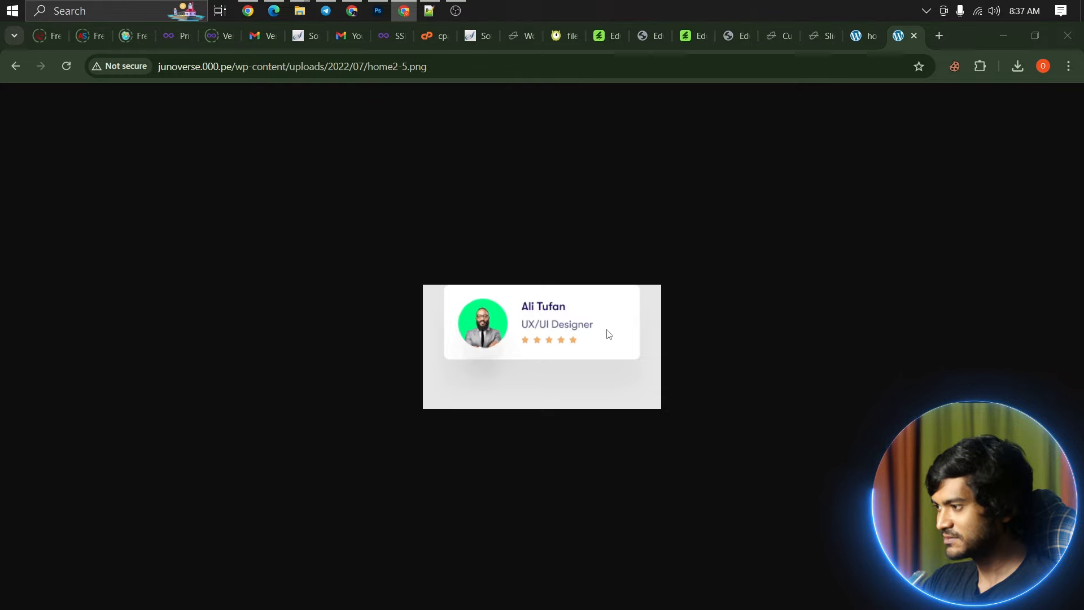
click(834, 432)
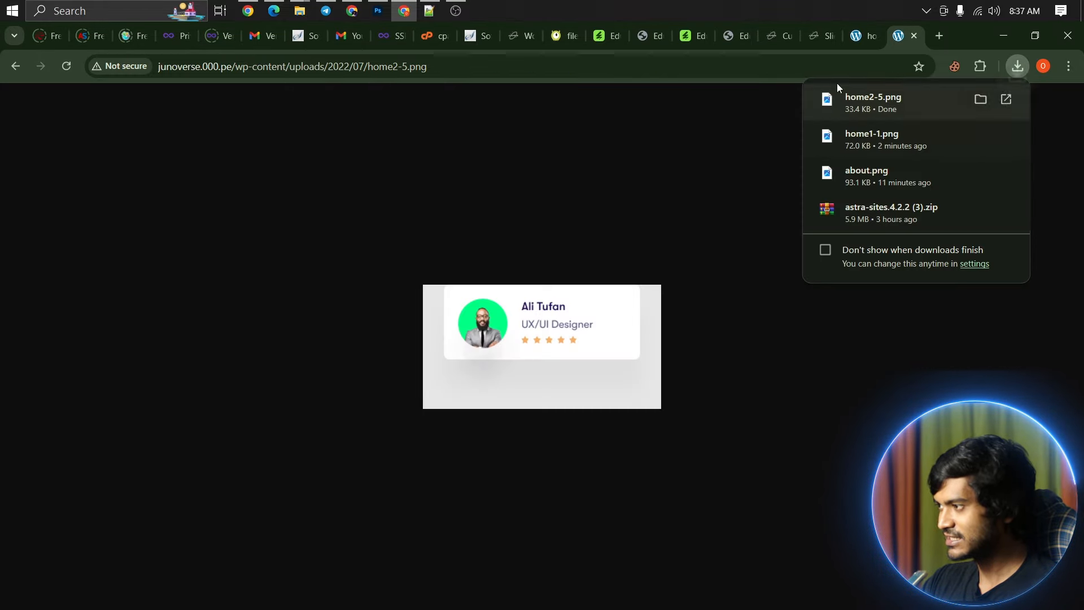
Close the slider's media library and open the downloaded home2-5.png in Photoshop
click(822, 39)
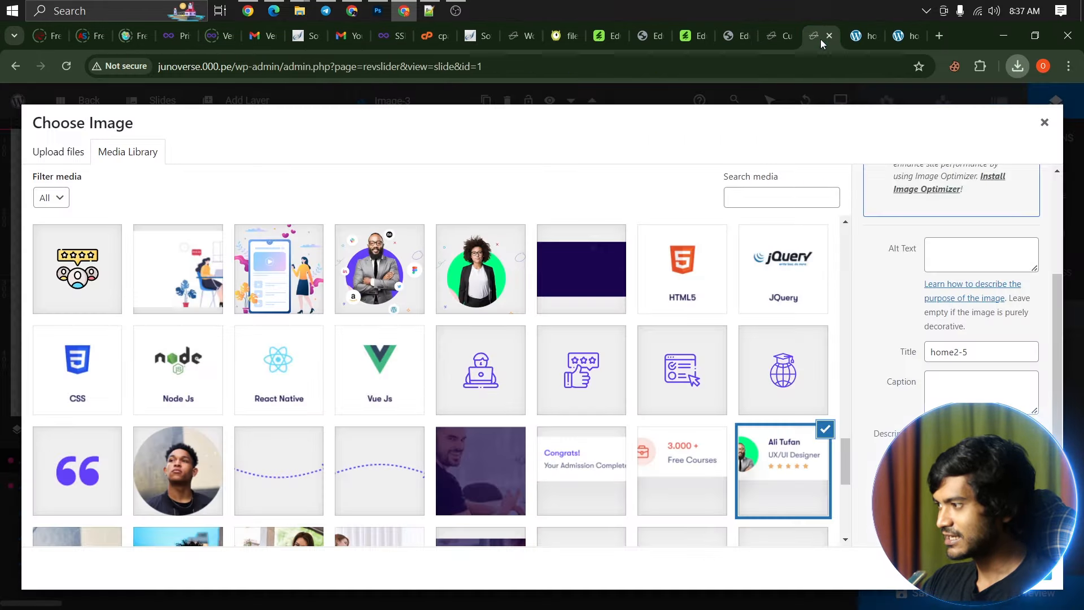
click(1043, 123)
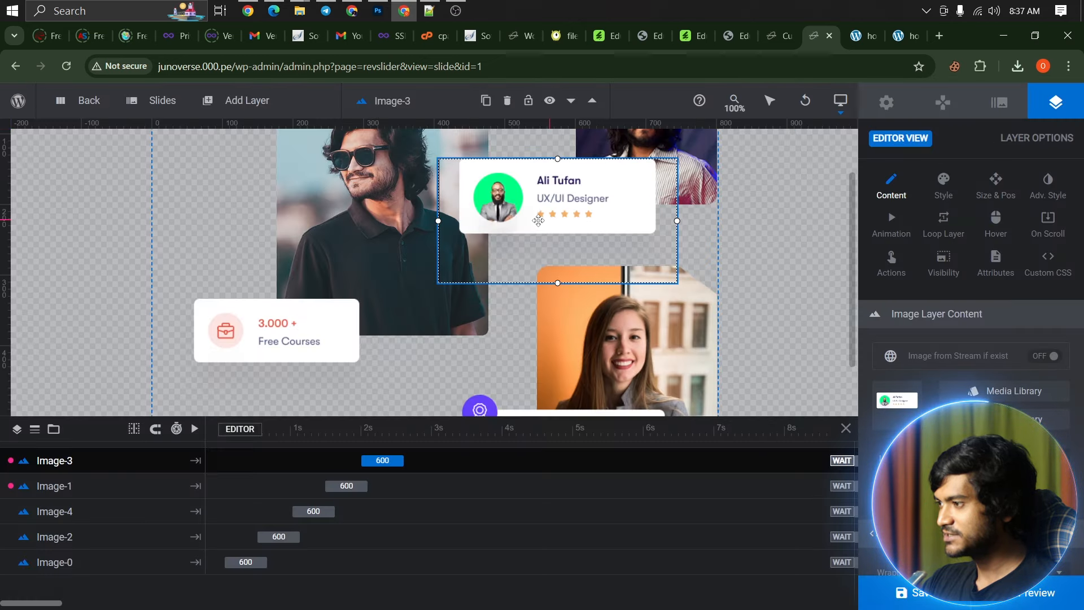
click(900, 39)
drag(575, 355, 478, 211)
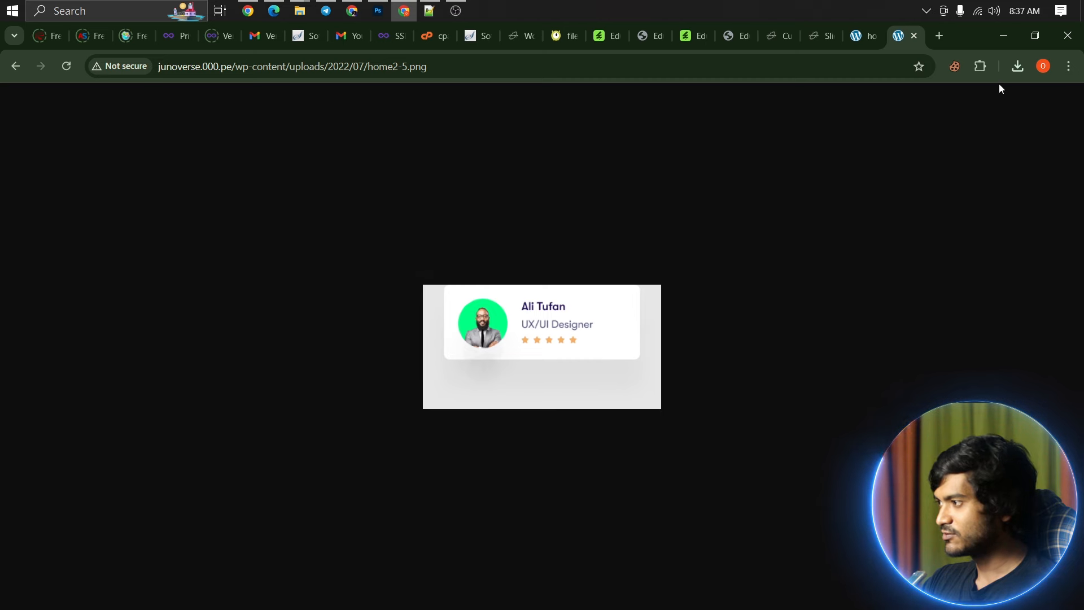
click(1017, 67)
drag(873, 129, 799, 71)
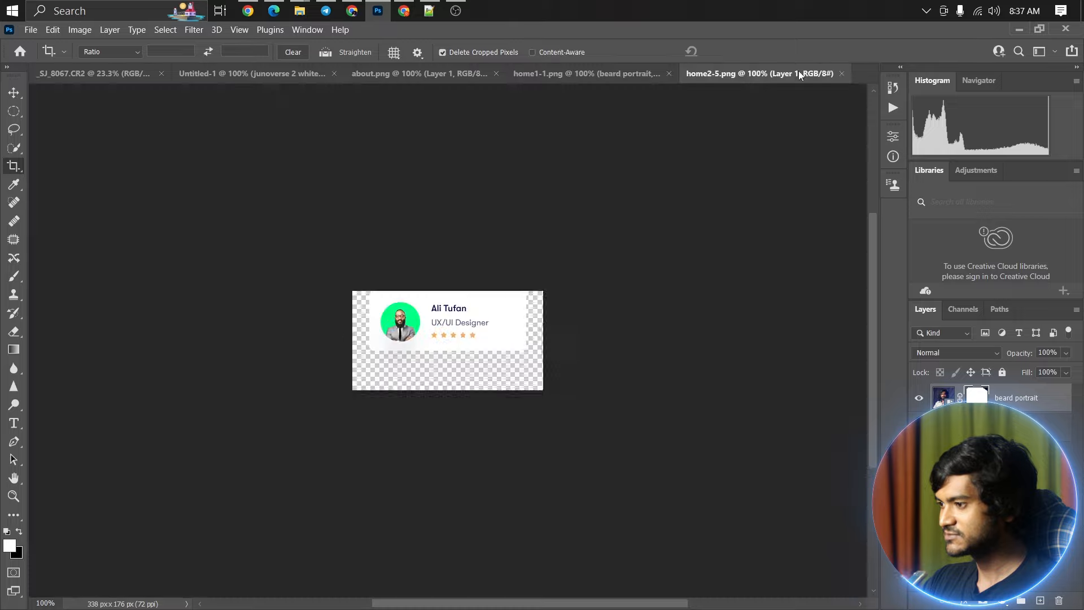
Place portrait final22 over the card's green avatar and mask it to a circle
key(ctrl+plus)
key(ctrl+plus)
key(ctrl+plus)
click(308, 12)
click(57, 185)
double_click(240, 192)
drag(242, 412, 609, 341)
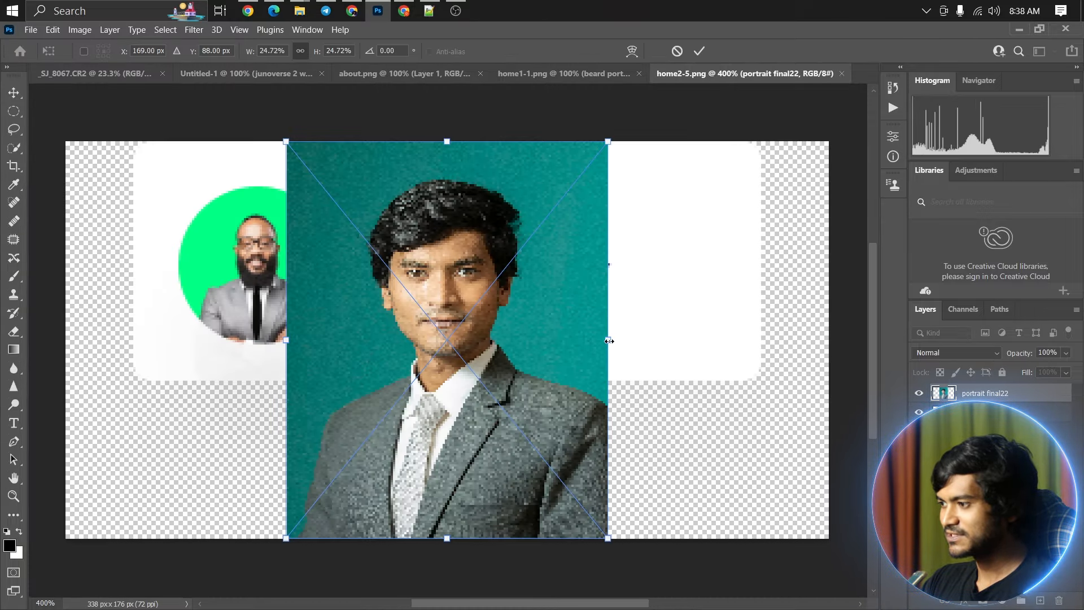
drag(607, 539, 535, 447)
drag(462, 413, 276, 357)
key(Return)
click(920, 393)
key(m)
drag(192, 209, 346, 344)
click(920, 393)
click(983, 602)
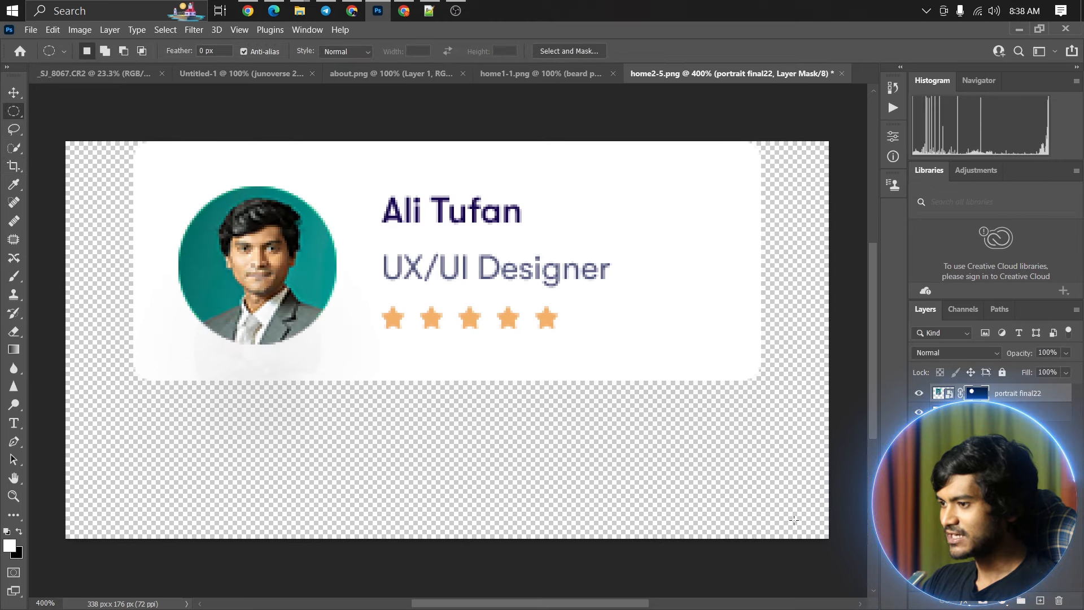
On a new layer, try painting white over the old name, then undo it
drag(413, 243, 335, 283)
click(14, 129)
right_click(13, 111)
click(43, 113)
drag(300, 232, 454, 276)
click(1015, 413)
click(1040, 601)
key(b)
drag(405, 341, 294, 338)
alt+click(513, 366)
mouse_move(344, 251)
mouse_down()
mouse_move(311, 249)
mouse_move(431, 244)
mouse_up()
key(ctrl+z)
Add a new name text layer in the card's dark purple, without all caps, left-aligned
key(t)
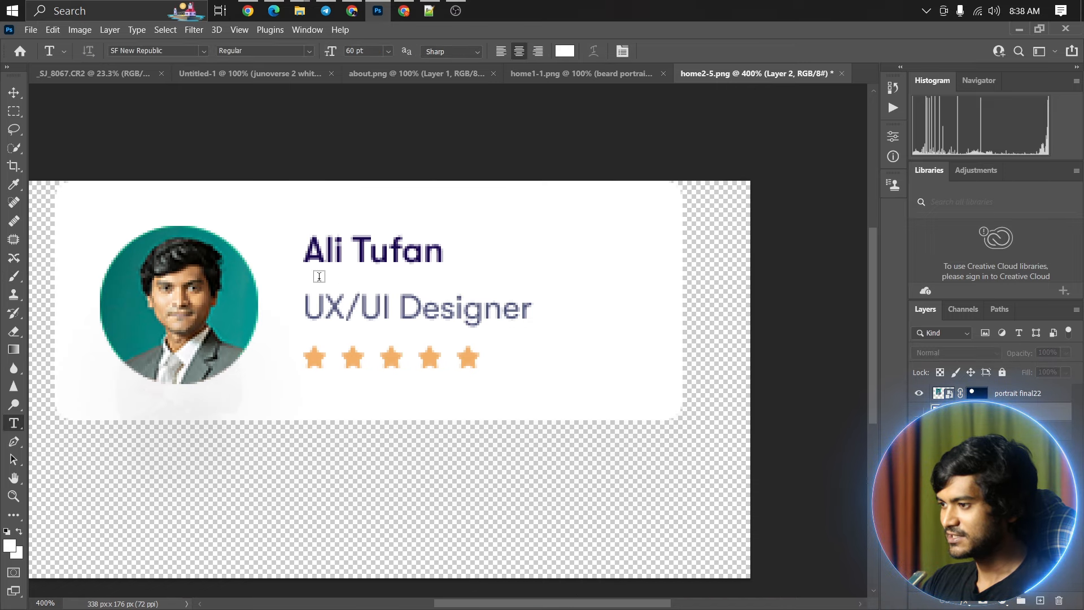
click(318, 277)
key(Escape)
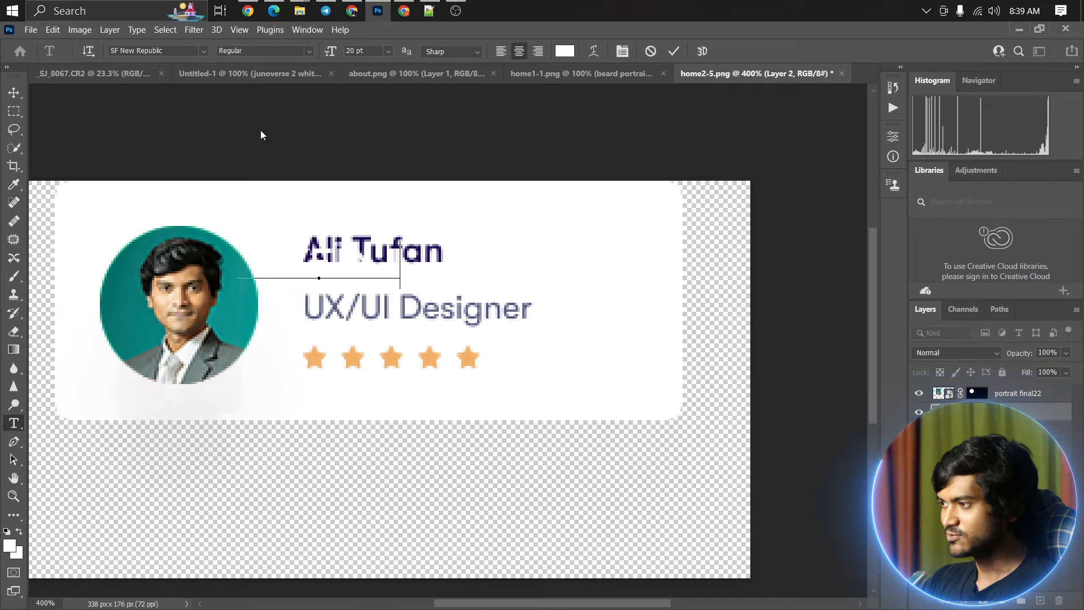
click(565, 52)
click(314, 254)
click(676, 138)
drag(392, 265, 511, 248)
click(204, 52)
click(893, 136)
click(731, 334)
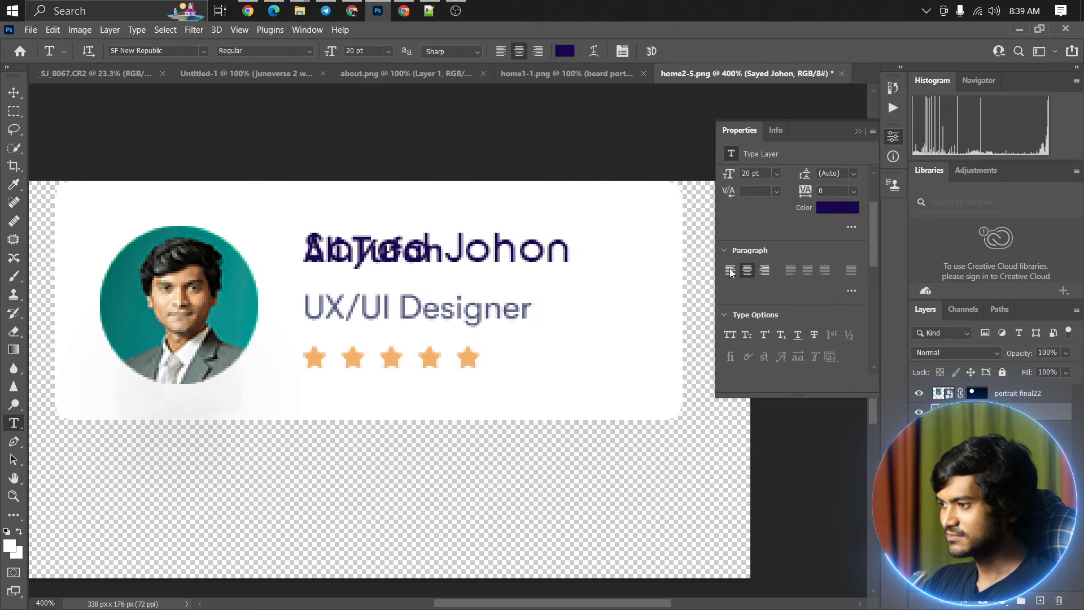
click(920, 432)
Set the name in Roboto and add a 14 pt 'Generative AI Expert' subtitle below it
click(1011, 430)
click(1017, 412)
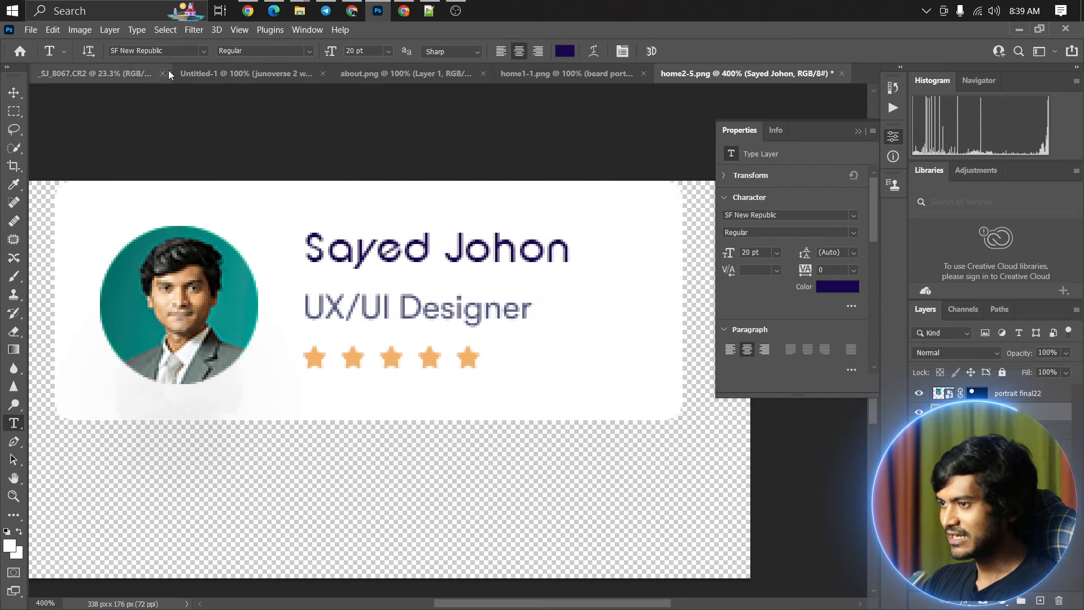
click(179, 51)
key(Down)
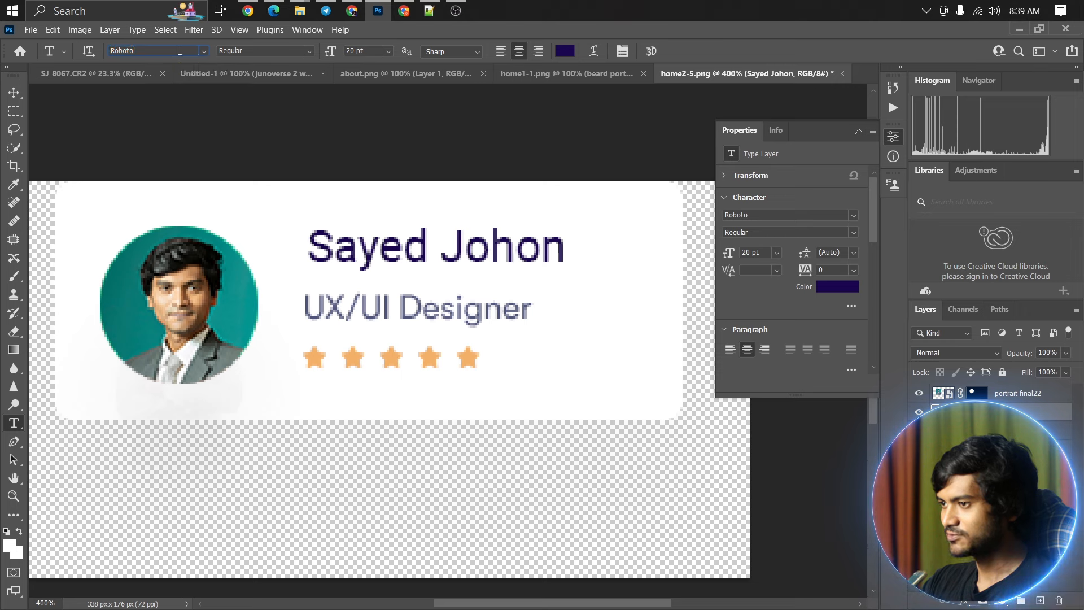
alt+drag(360, 249, 360, 311)
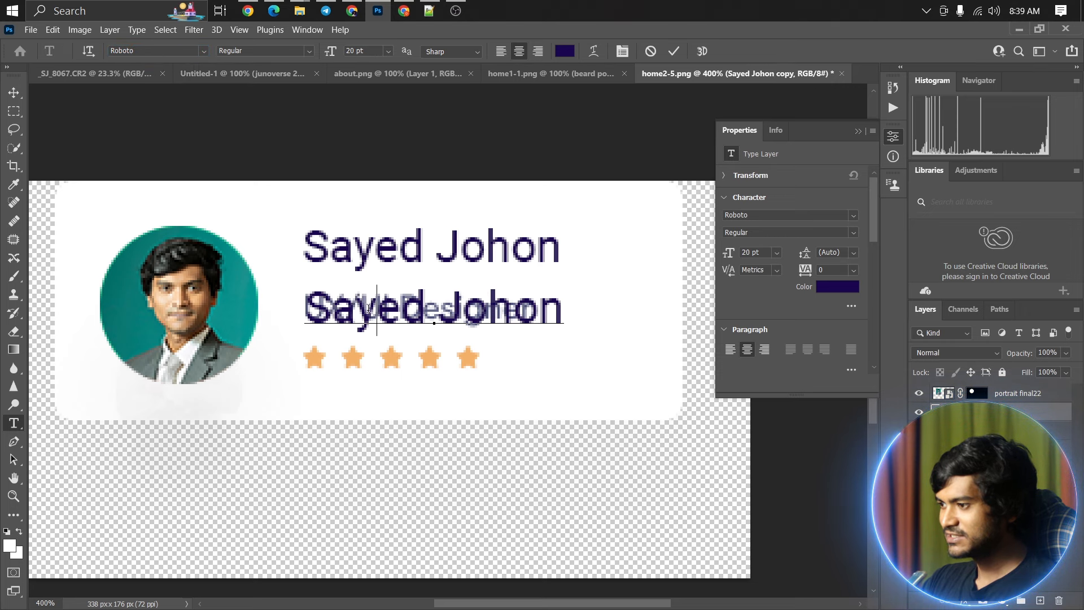
double_click(361, 300)
key(BackSpace)
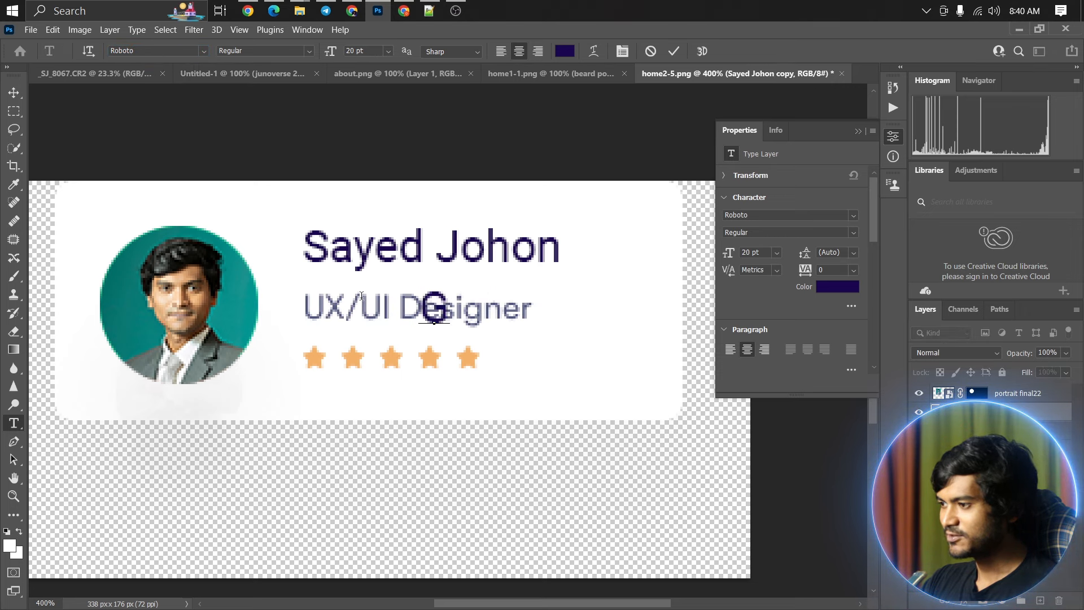
text(Generative AI Expert)
key(ctrl+Return)
drag(331, 51, 329, 51)
mouse_move(450, 323)
ctrl+mouse_down()
mouse_move(339, 308)
mouse_move(509, 312)
ctrl+mouse_up()
Brush out the old UX/UI Designer subtitle and move Generative AI Expert under the name
click(1031, 449)
key(b)
key(ctrl+z)
key(bracketleft)
key(bracketleft)
key(bracketleft)
key(bracketleft)
ctrl+drag(361, 257, 361, 260)
ctrl+drag(364, 307, 364, 298)
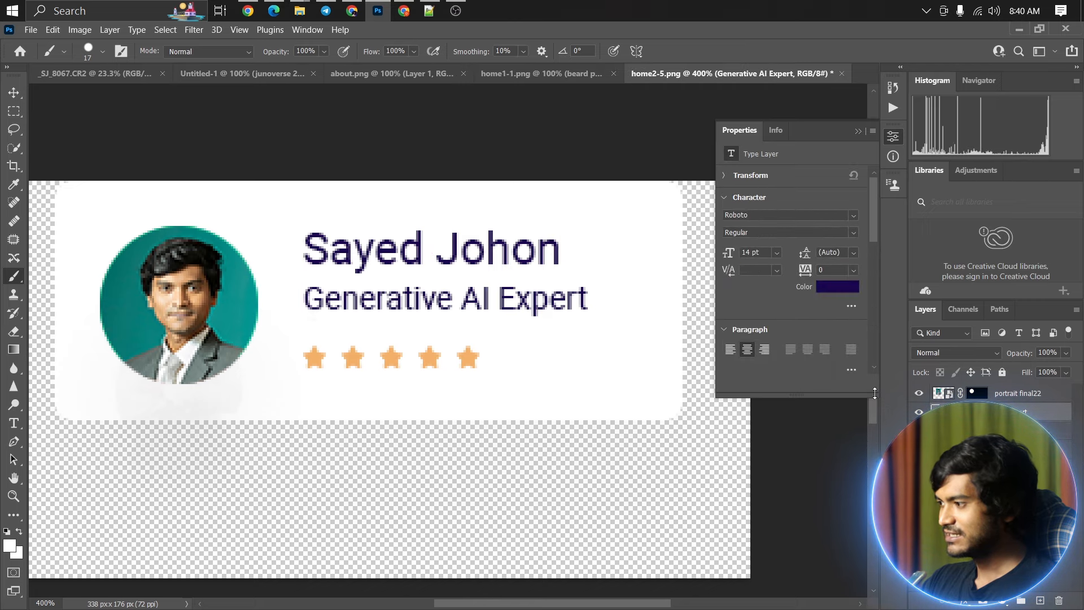
Save a PNG copy of the card over the existing home2-5.png
key(ctrl+alt+s)
click(202, 208)
click(157, 327)
click(559, 455)
click(622, 194)
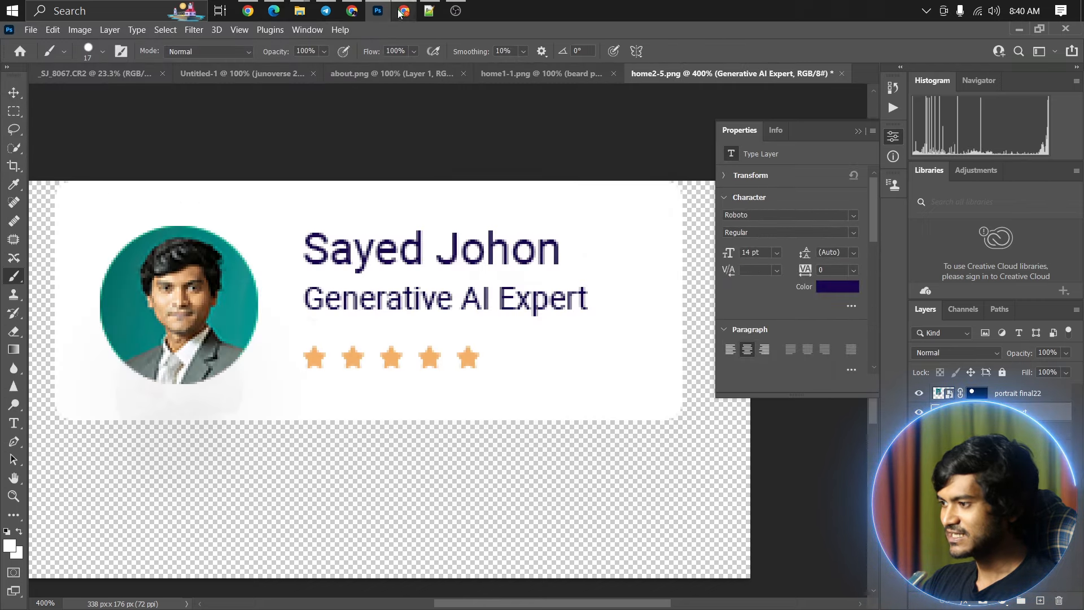
click(401, 11)
Replace the Image-3 card picture with home2-52.png uploaded from Downloads into the media library
click(846, 38)
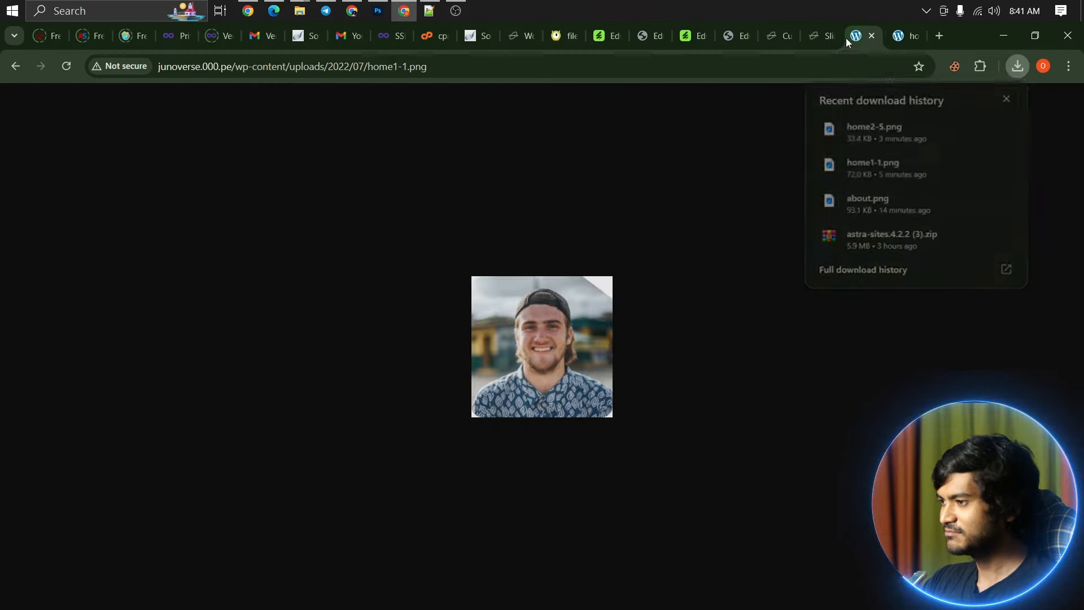
click(823, 35)
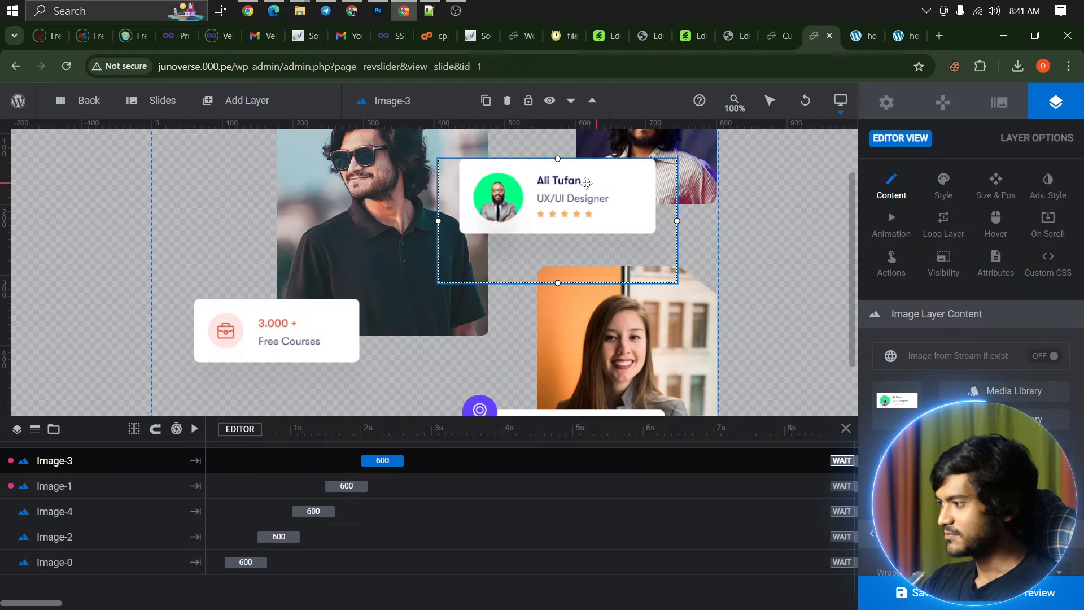
click(1003, 399)
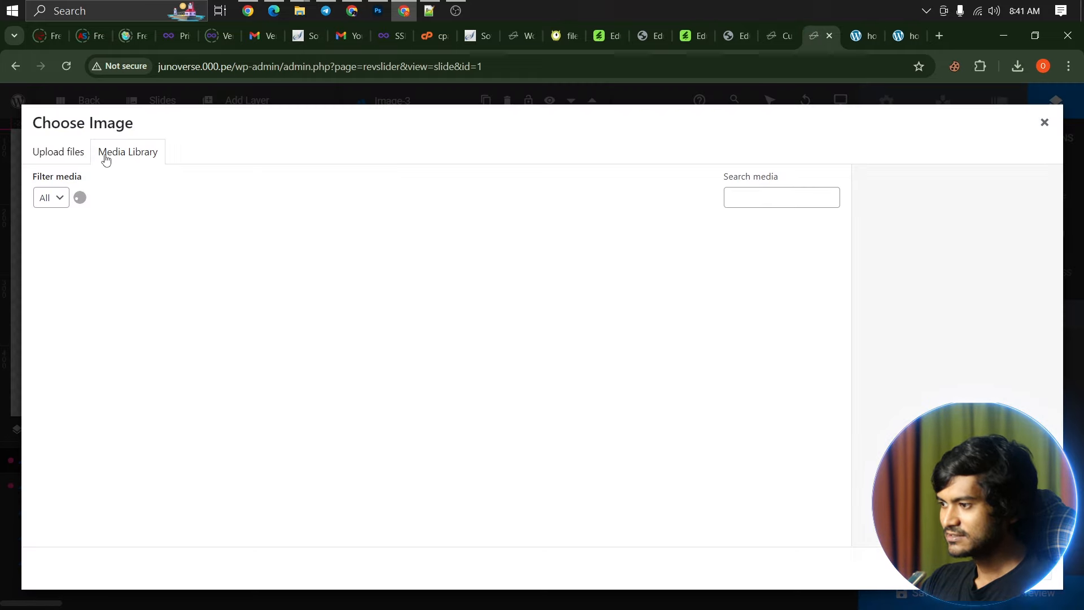
click(300, 11)
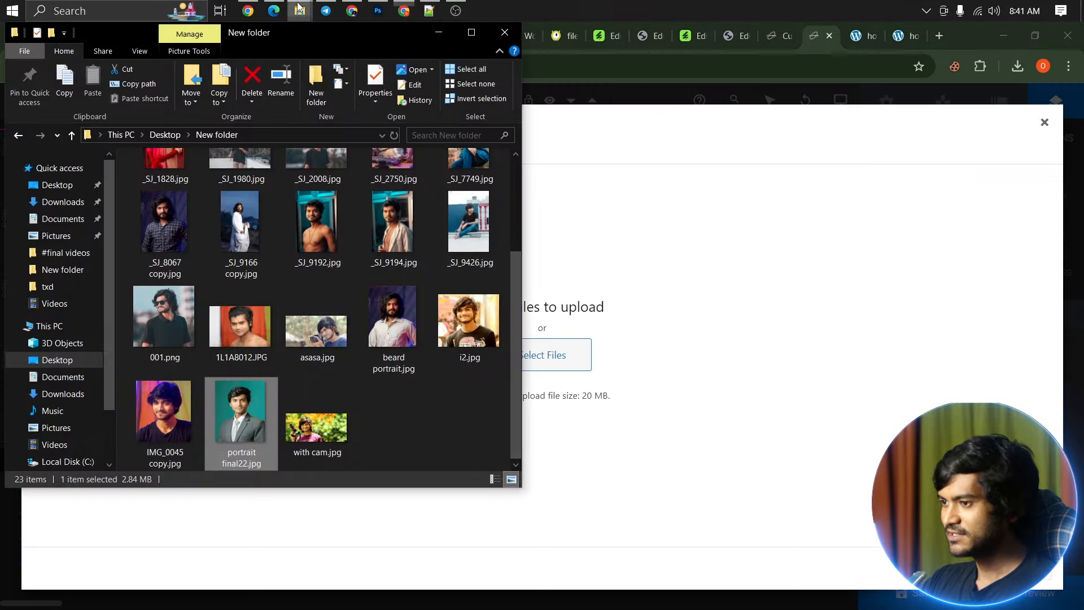
click(63, 197)
drag(223, 35, 696, 99)
drag(664, 299, 344, 313)
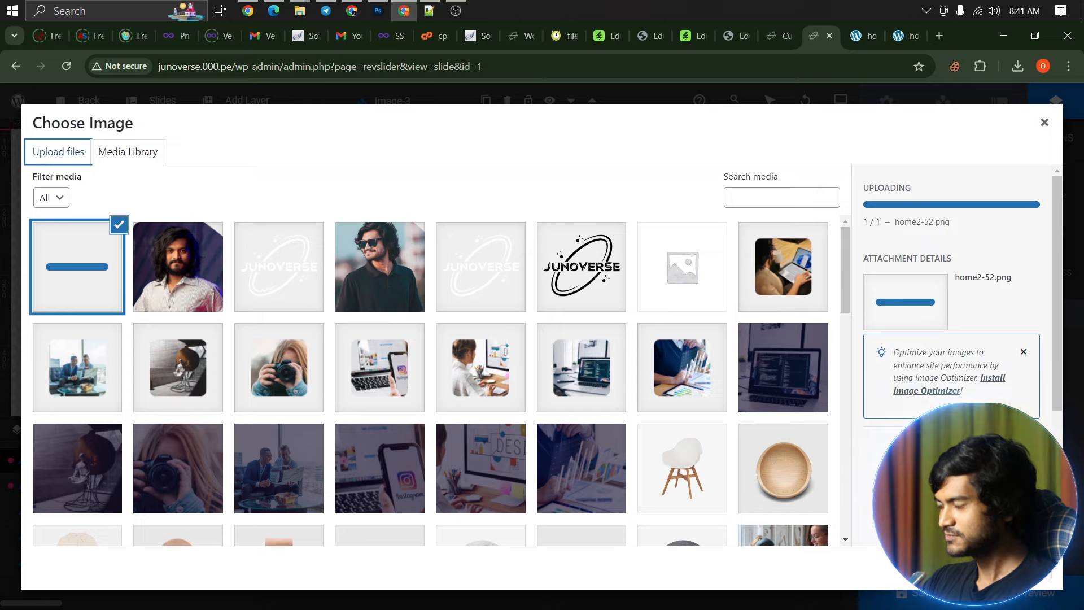
click(1020, 568)
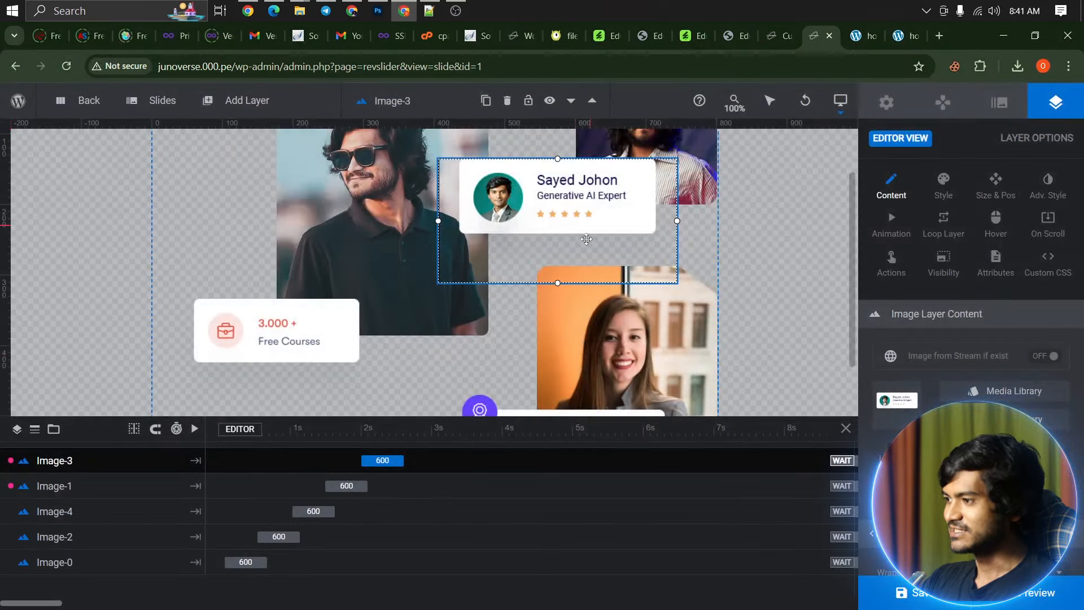
Save the slide with the updated Generative AI Expert card
scroll(587, 239, up, 1)
scroll(588, 243, down, 2)
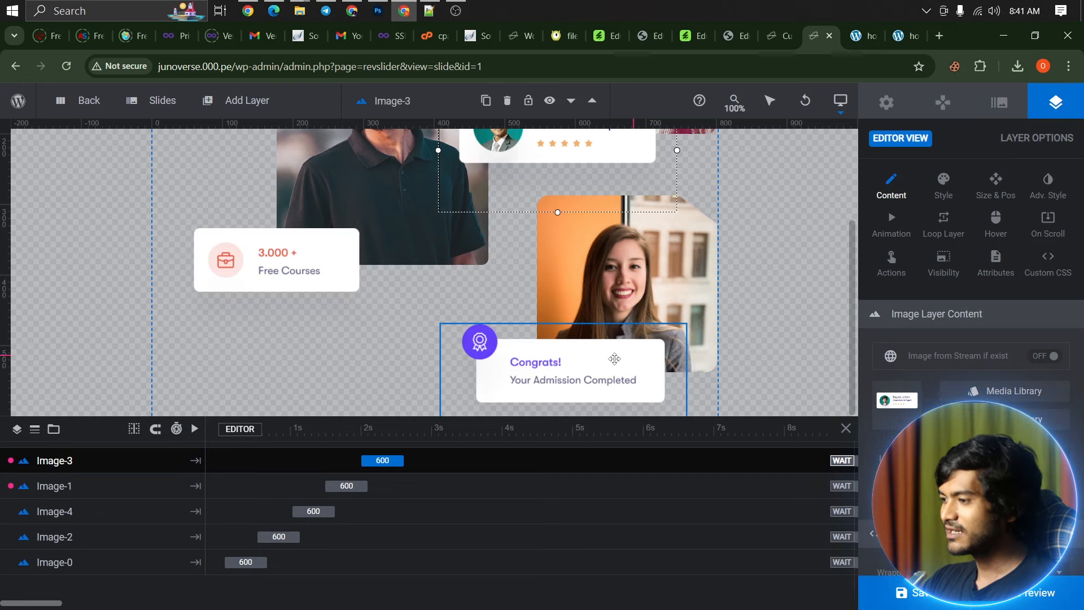
scroll(831, 262, up, 2)
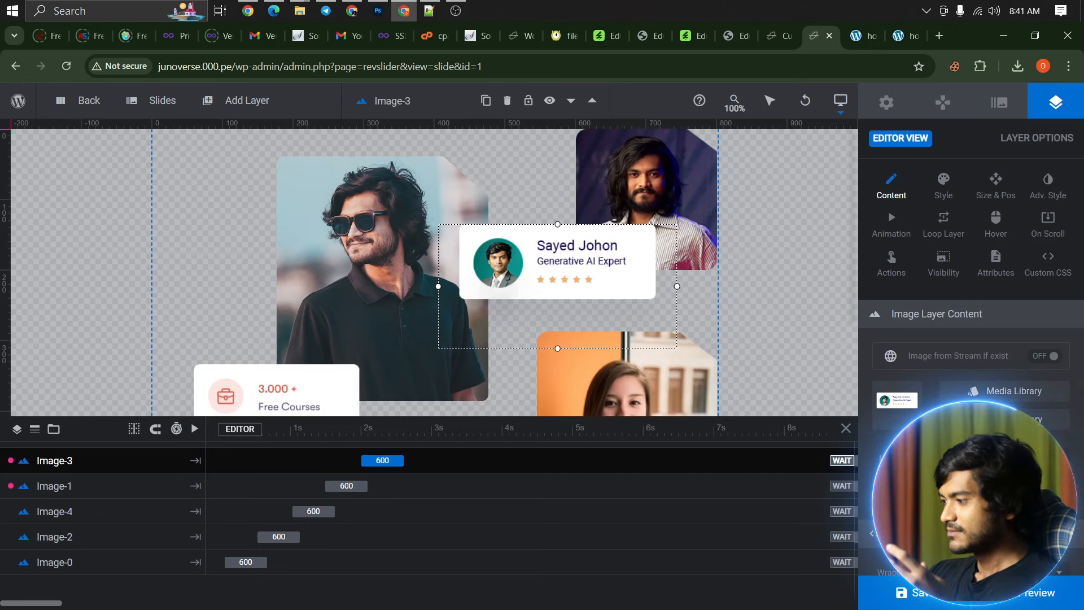
click(924, 596)
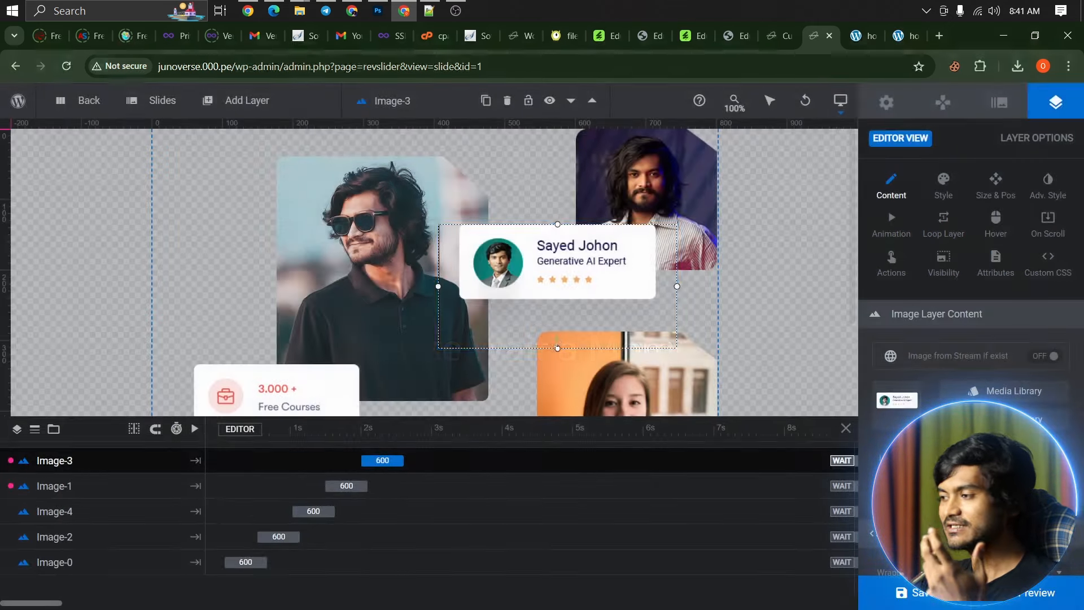
Load junoverse.000.pe in a new tab after clearing a wrong autocompleted address
key(ctrl+t)
text(sa)
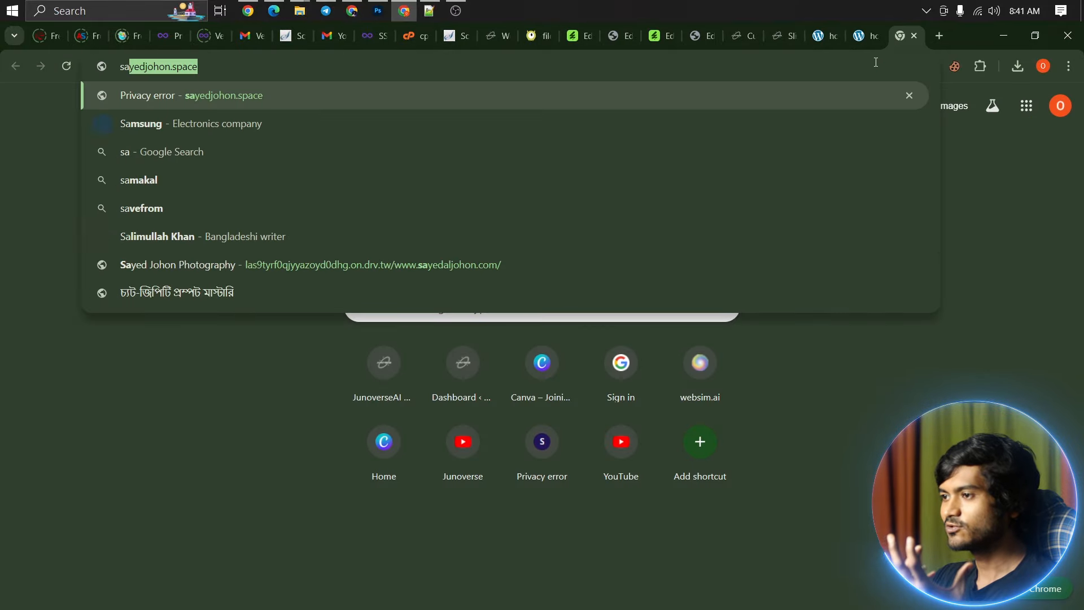
key(ctrl+a)
key(BackSpace)
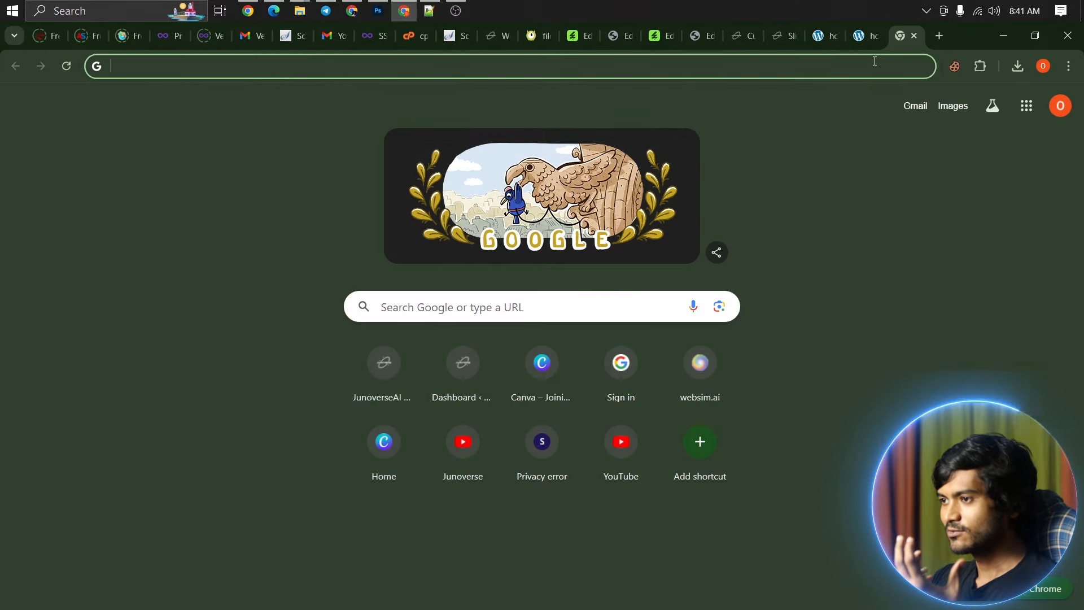
text(ju)
key(Return)
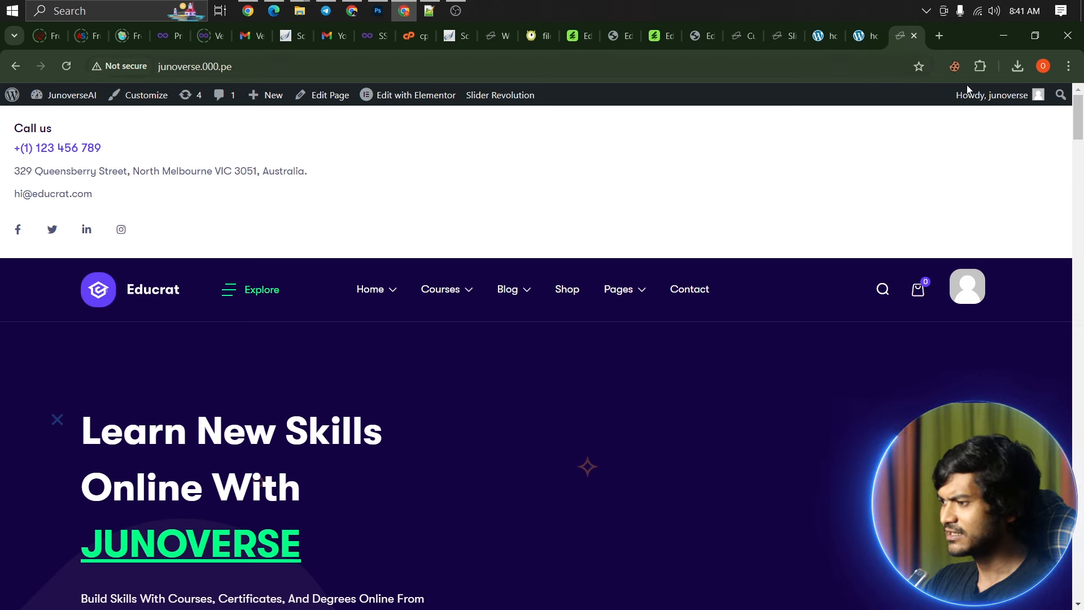
Remove the preload icon image in the Customizer's General settings
scroll(740, 407, down, 6)
scroll(739, 408, up, 1)
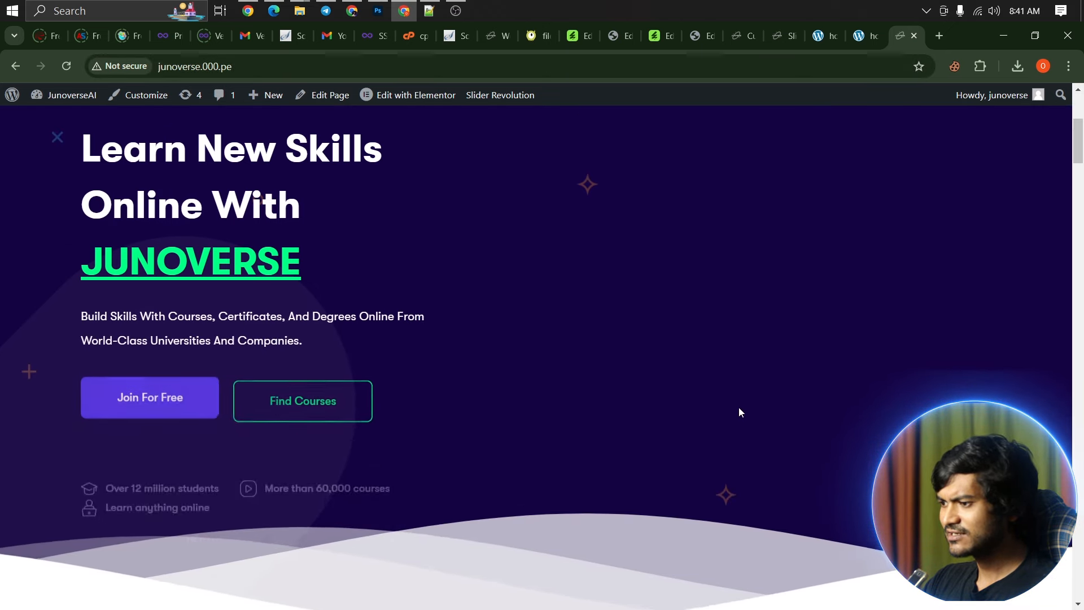
scroll(738, 408, down, 2)
scroll(739, 408, up, 7)
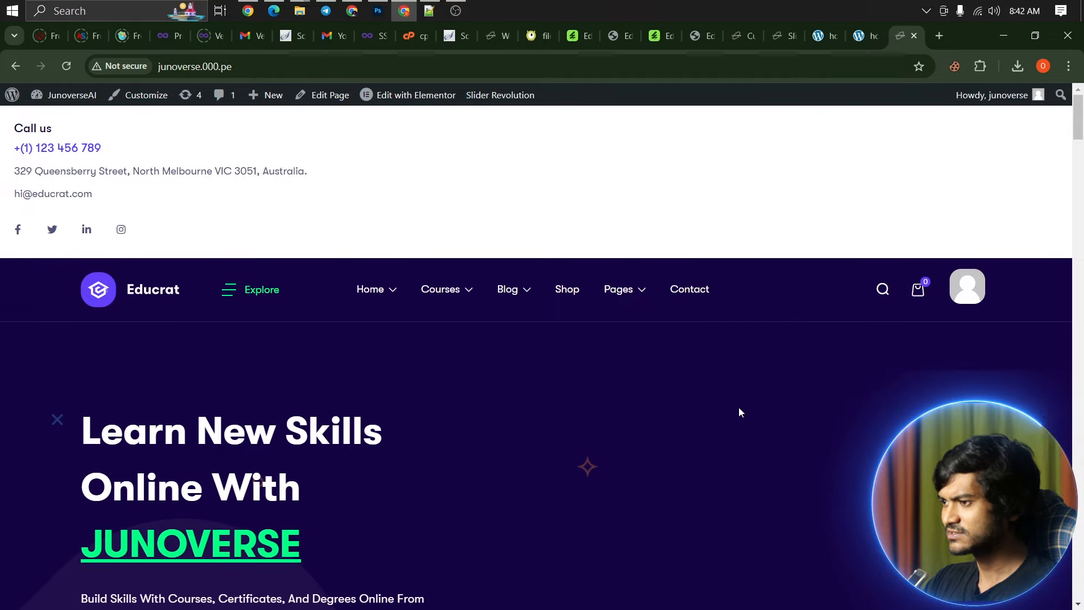
click(740, 35)
click(117, 253)
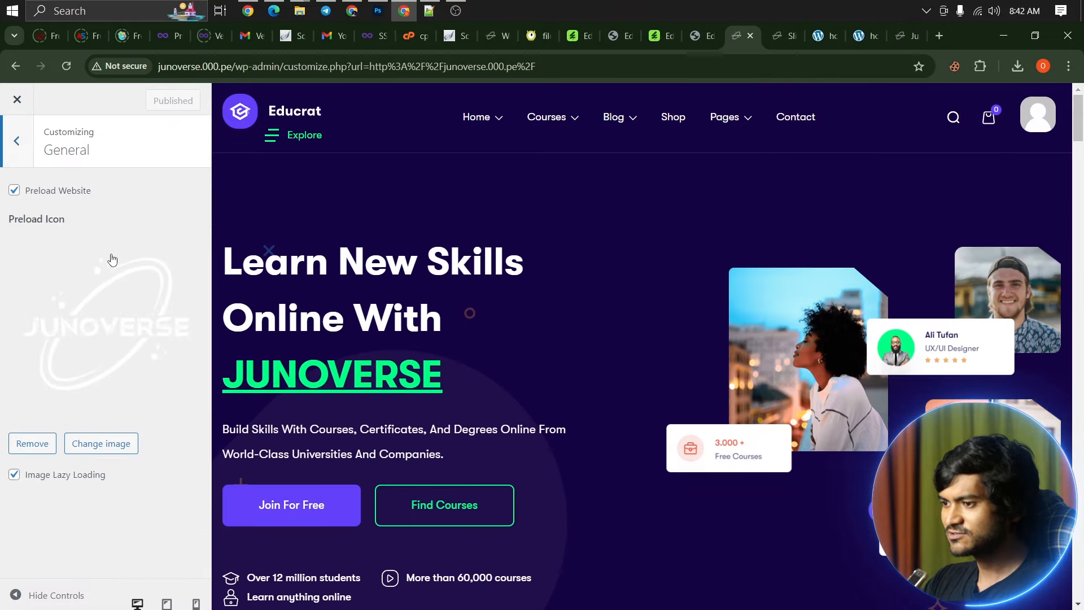
click(32, 443)
Look over the Header settings and publish the Customizer changes
click(17, 145)
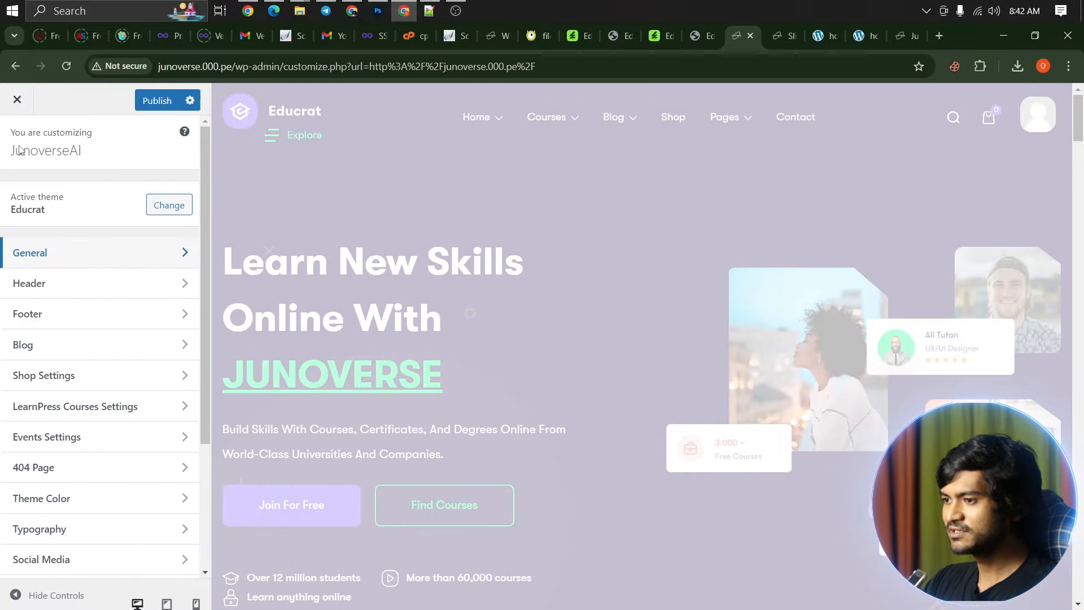
click(69, 291)
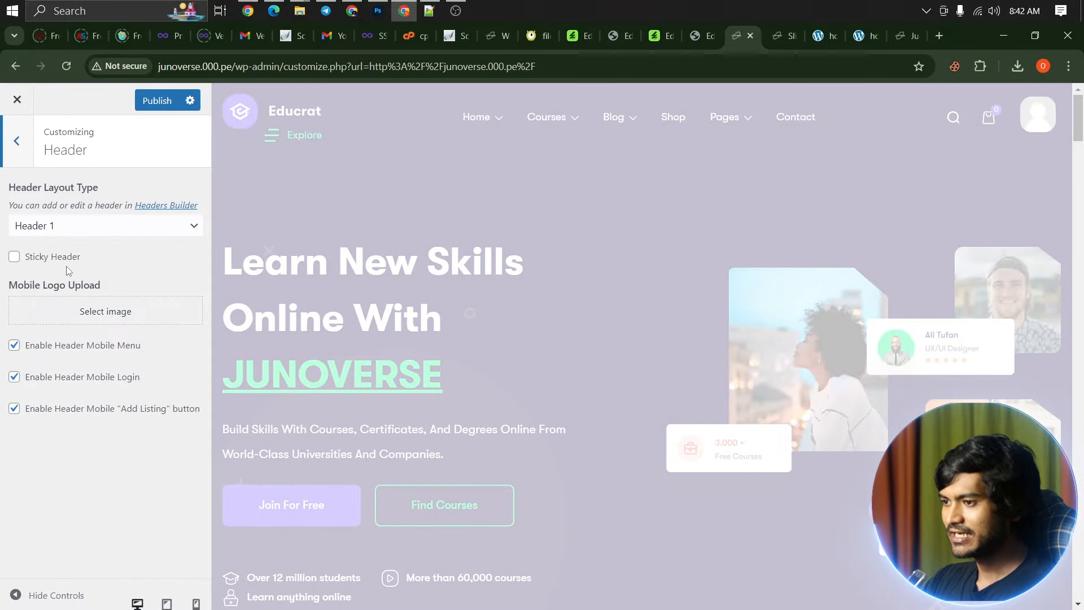
click(16, 161)
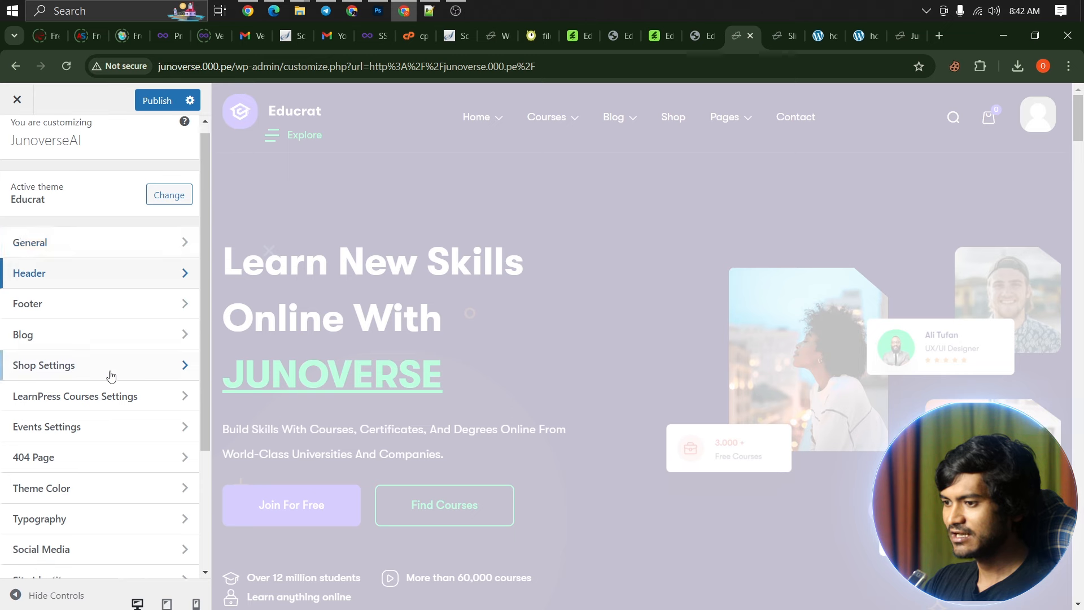
scroll(109, 378, down, 3)
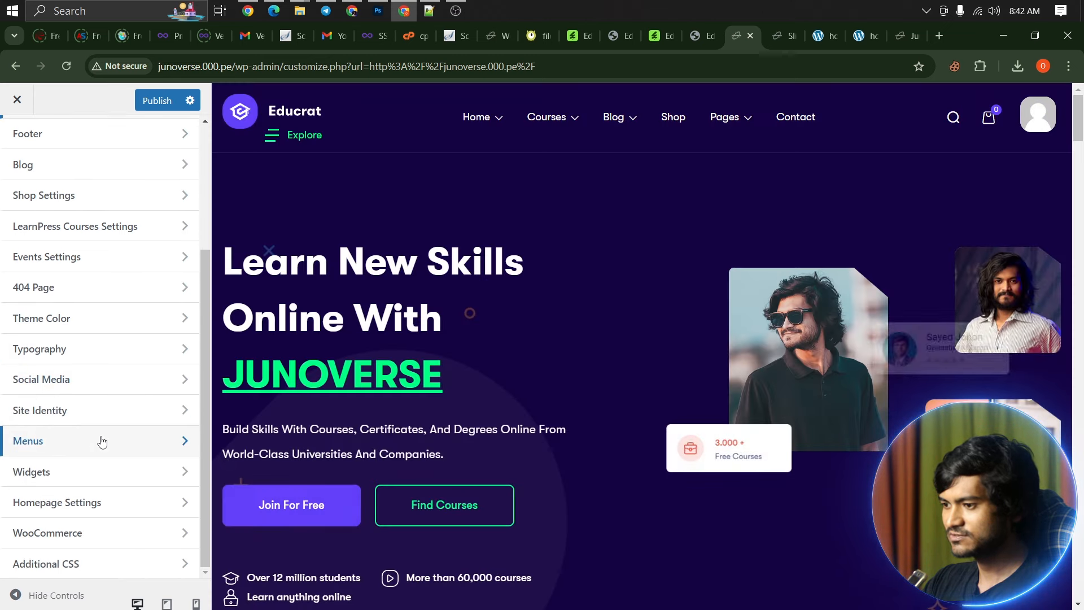
click(157, 101)
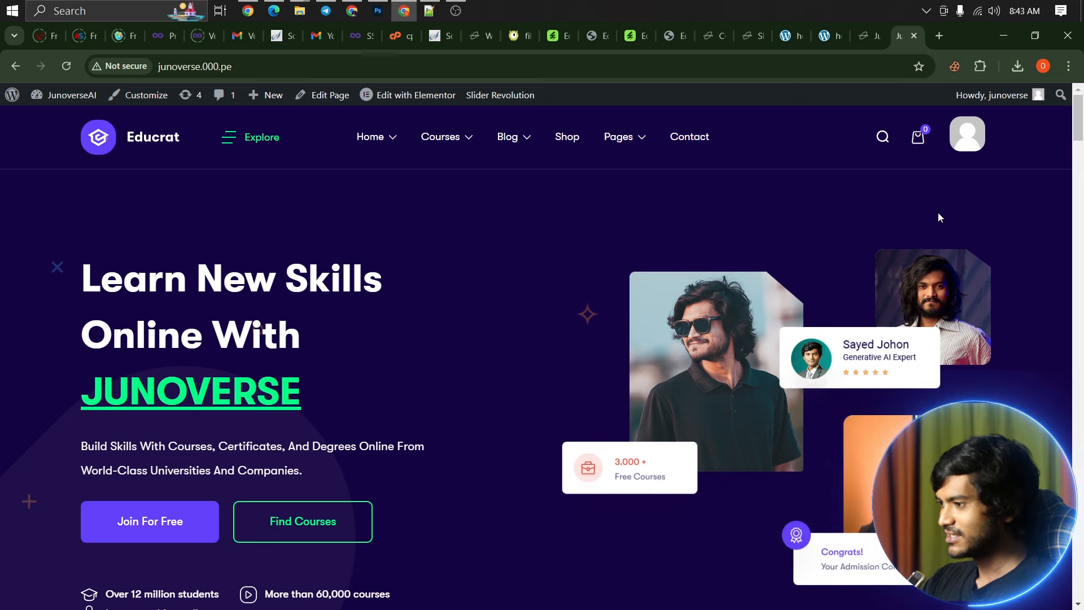
Scroll the live homepage down to the footer, then jump back to the top
scroll(937, 212, down, 3)
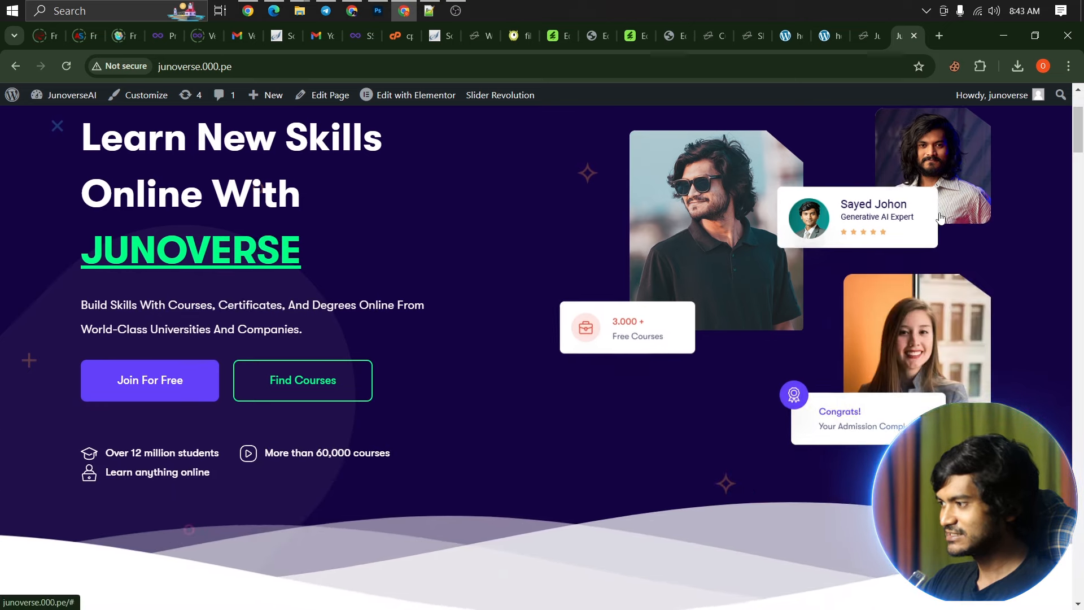
scroll(940, 218, down, 1)
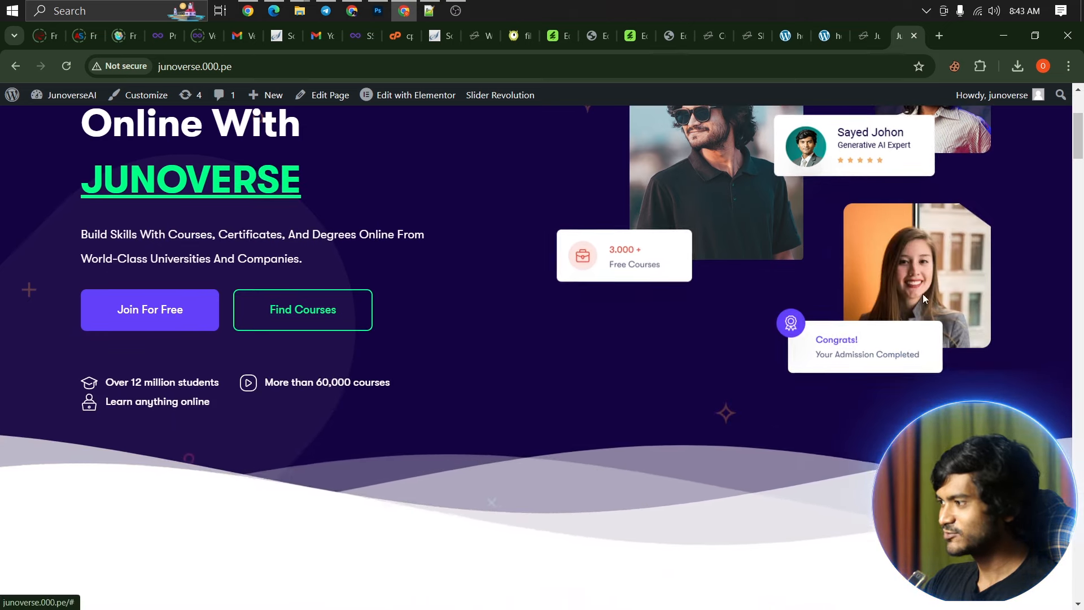
scroll(881, 283, down, 1)
scroll(869, 284, down, 2)
scroll(774, 387, down, 1)
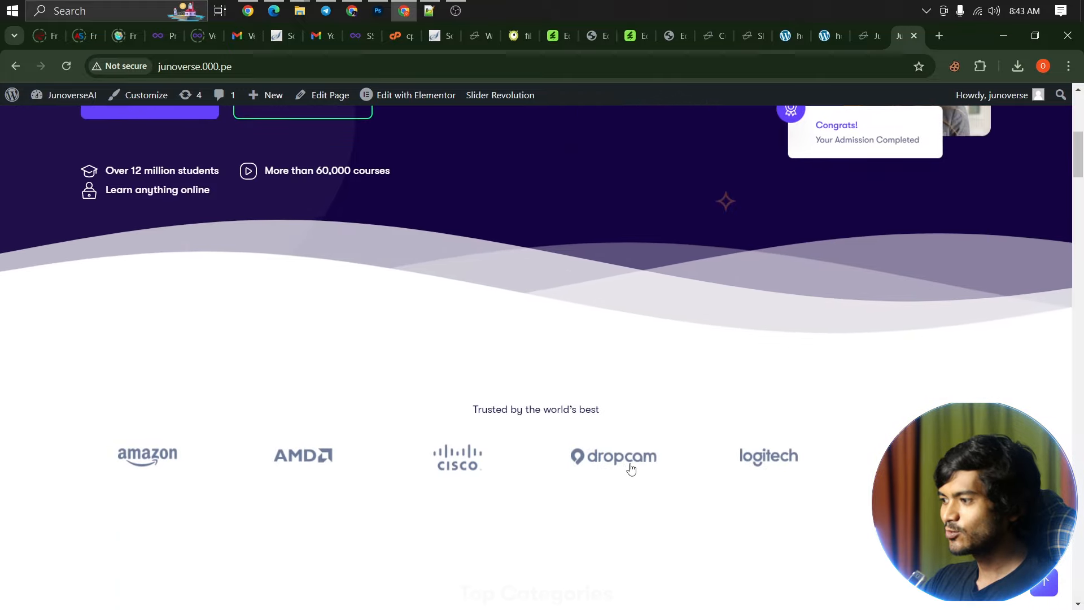
scroll(819, 460, down, 15)
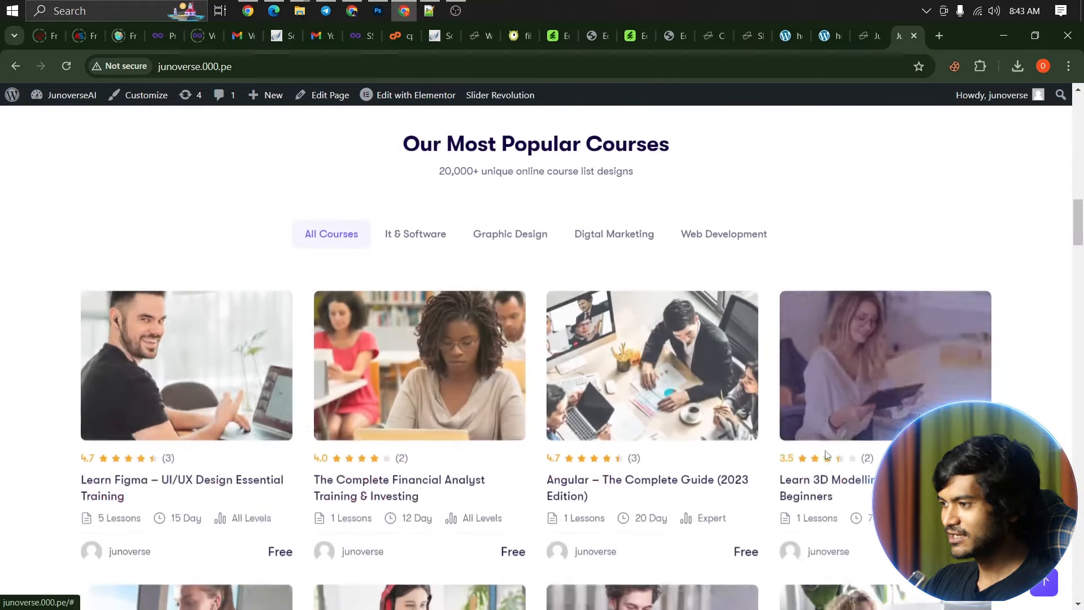
scroll(825, 452, down, 7)
scroll(824, 450, down, 5)
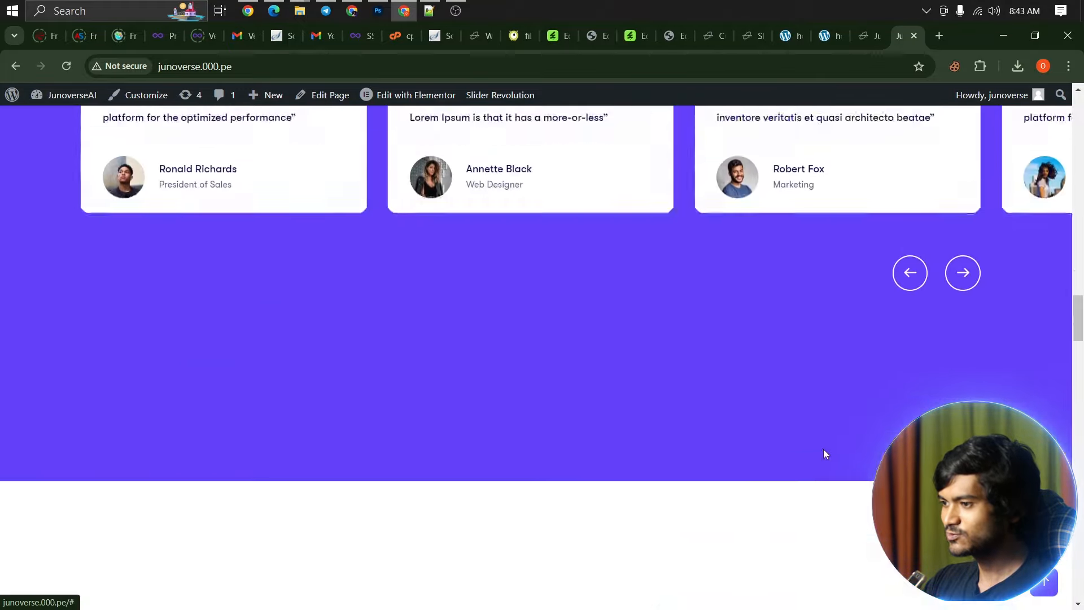
scroll(825, 455, down, 10)
scroll(826, 454, up, 6)
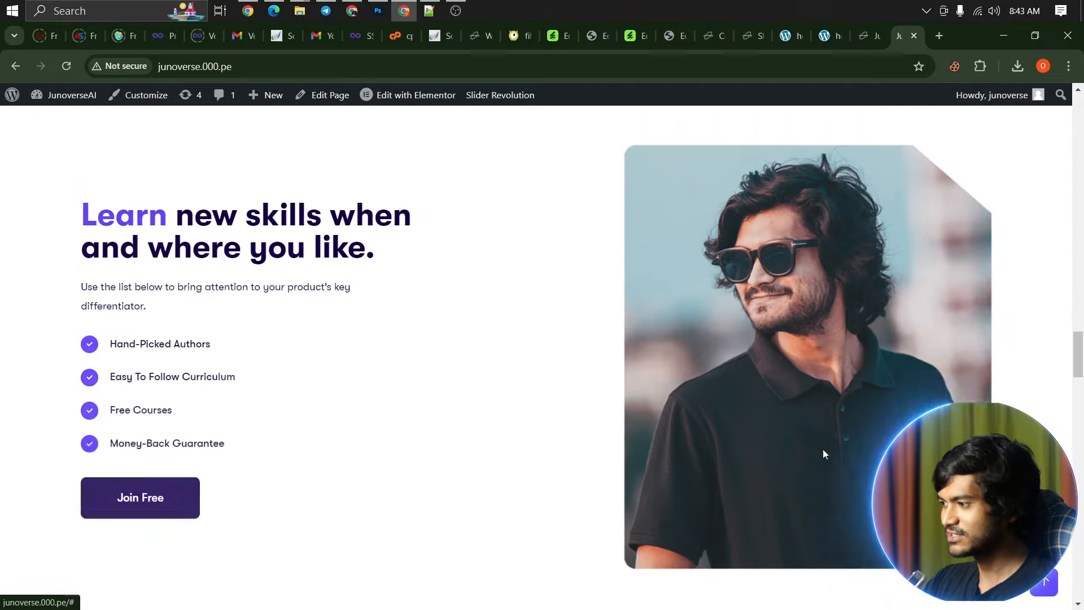
scroll(824, 452, down, 12)
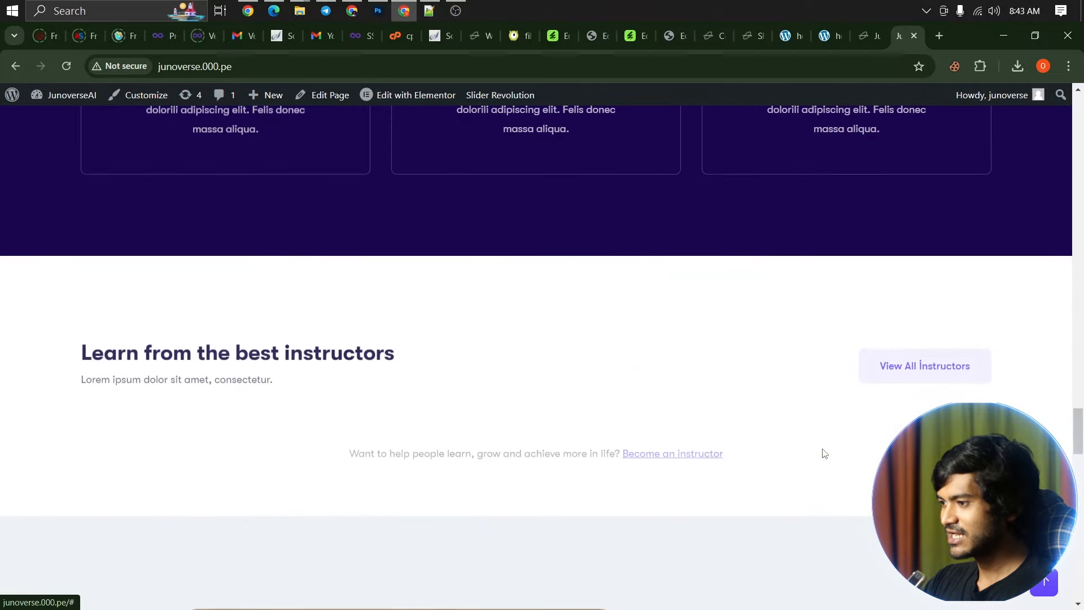
scroll(824, 452, down, 12)
key(Home)
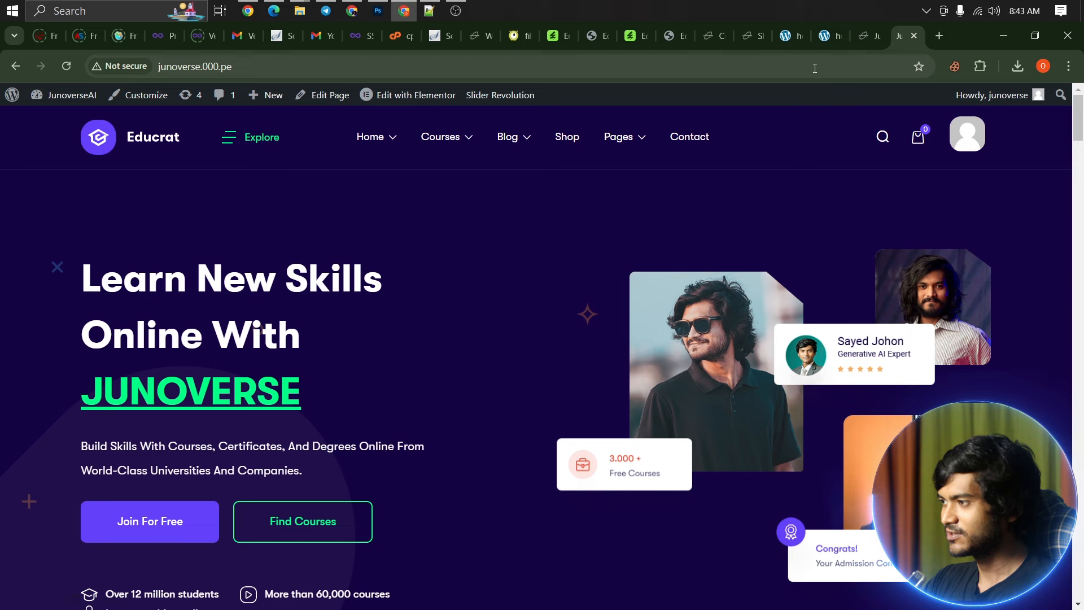
drag(106, 140, 133, 149)
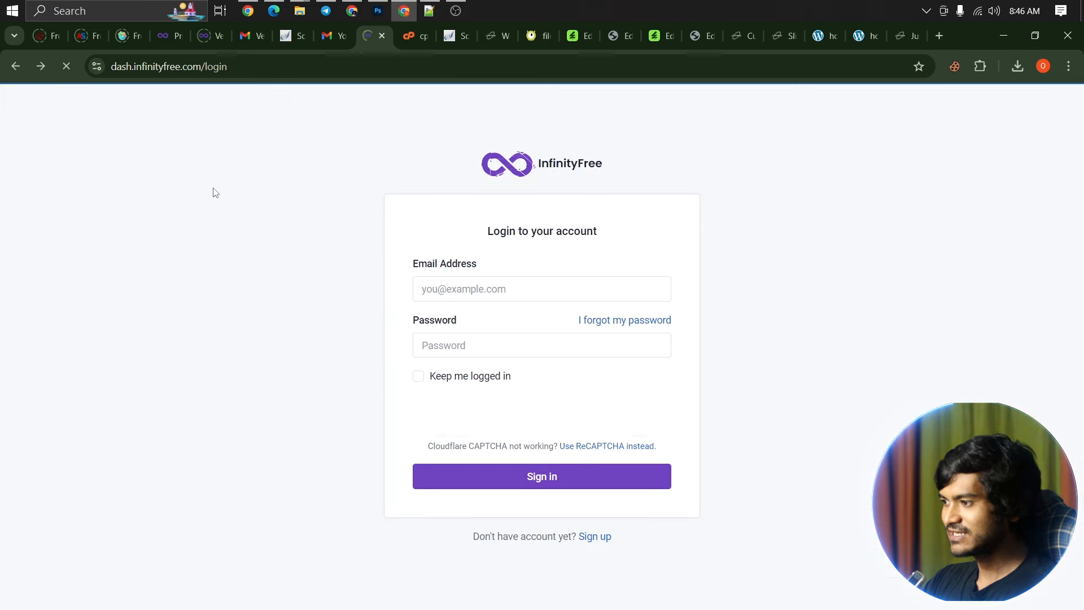
Sign in to InfinityFree with the saved email and password, staying logged in
click(488, 289)
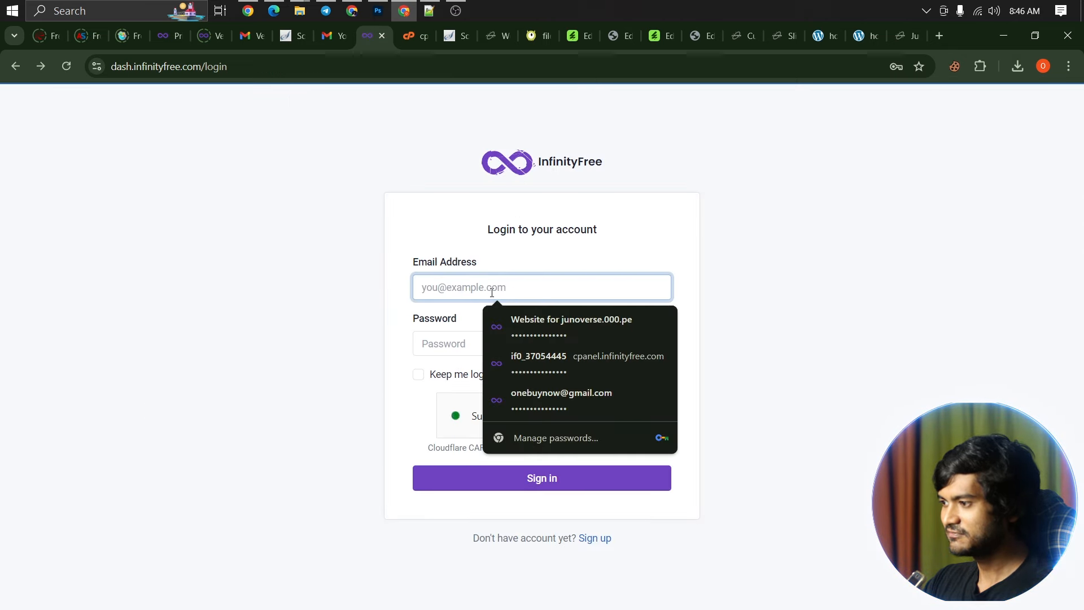
click(560, 399)
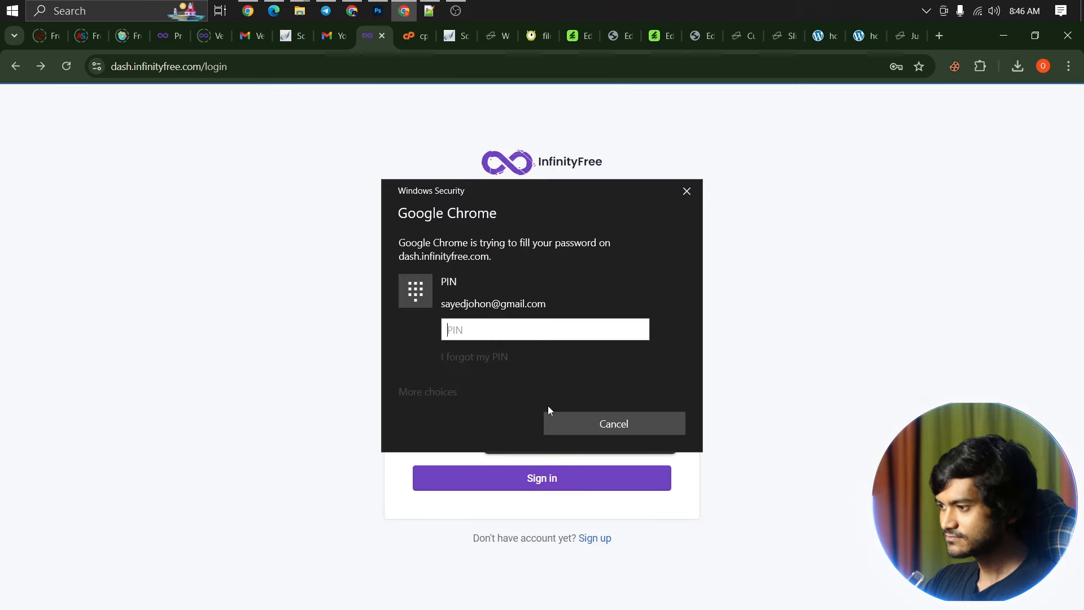
text(****)
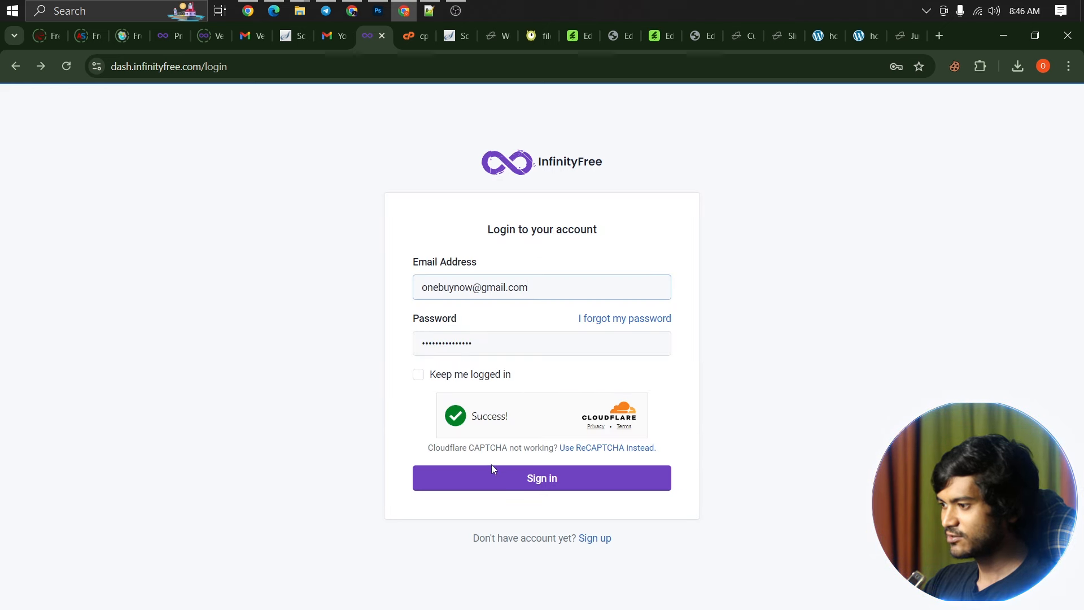
click(418, 375)
click(441, 469)
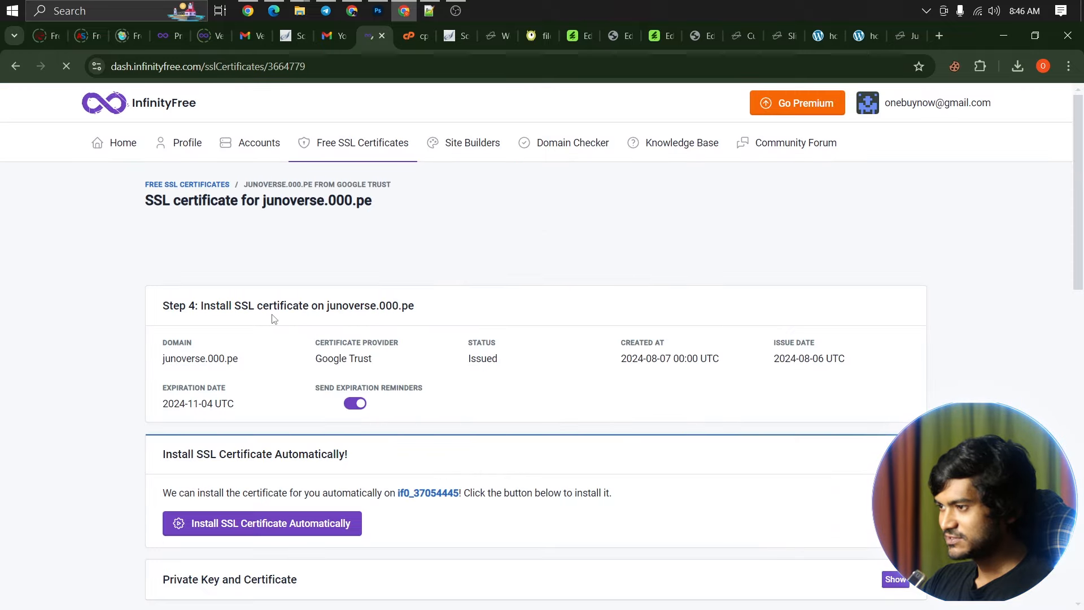
Install the SSL certificate automatically, check its status, and open junoverse.000.pe in a new tab
scroll(477, 350, down, 9)
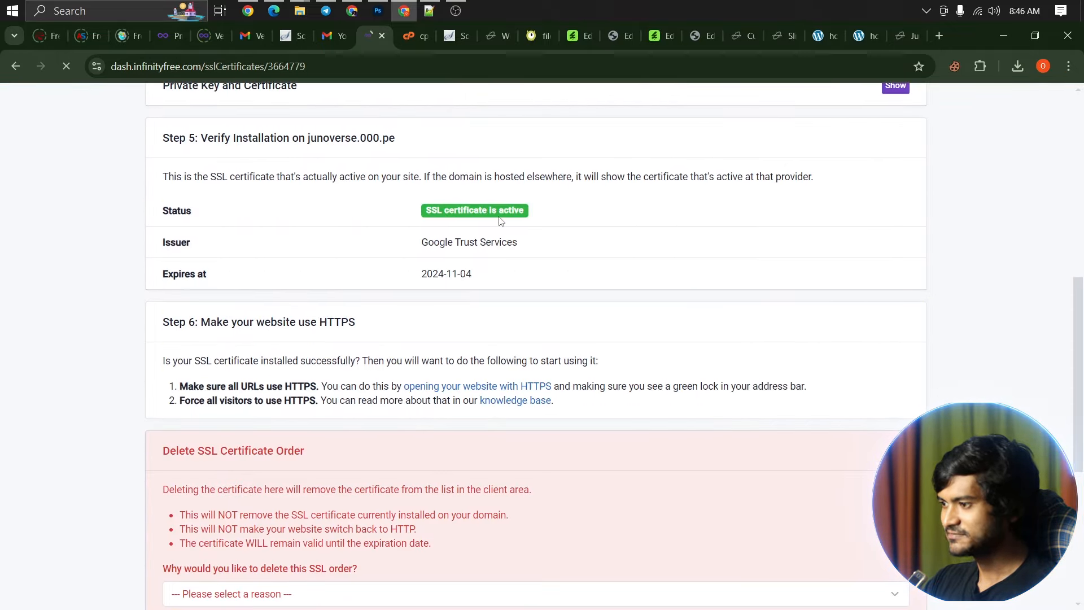
scroll(500, 221, up, 5)
click(279, 312)
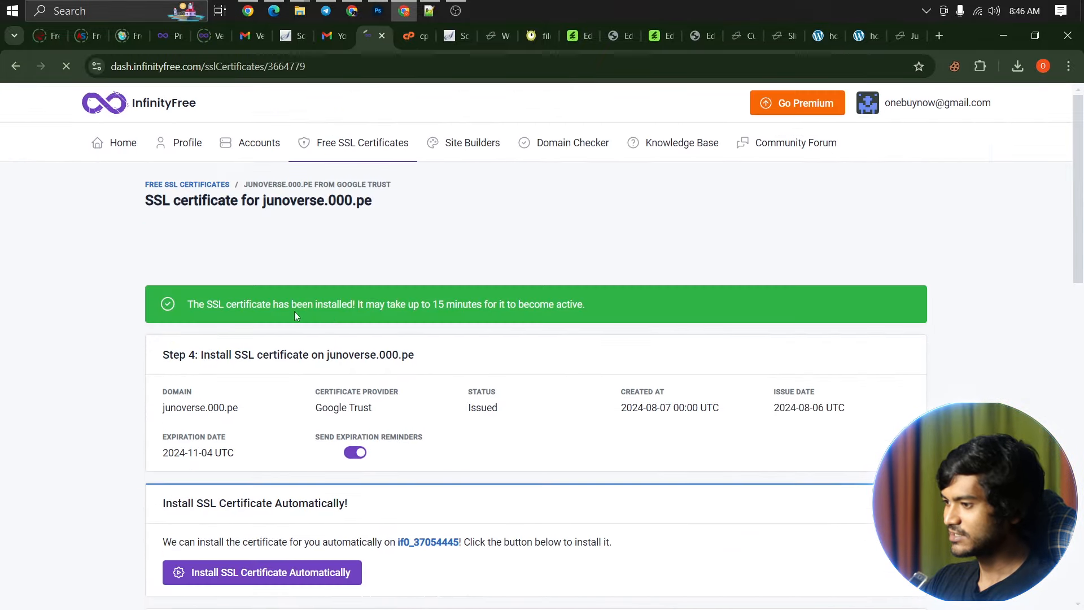
scroll(368, 317, down, 9)
scroll(370, 319, up, 2)
scroll(370, 320, up, 5)
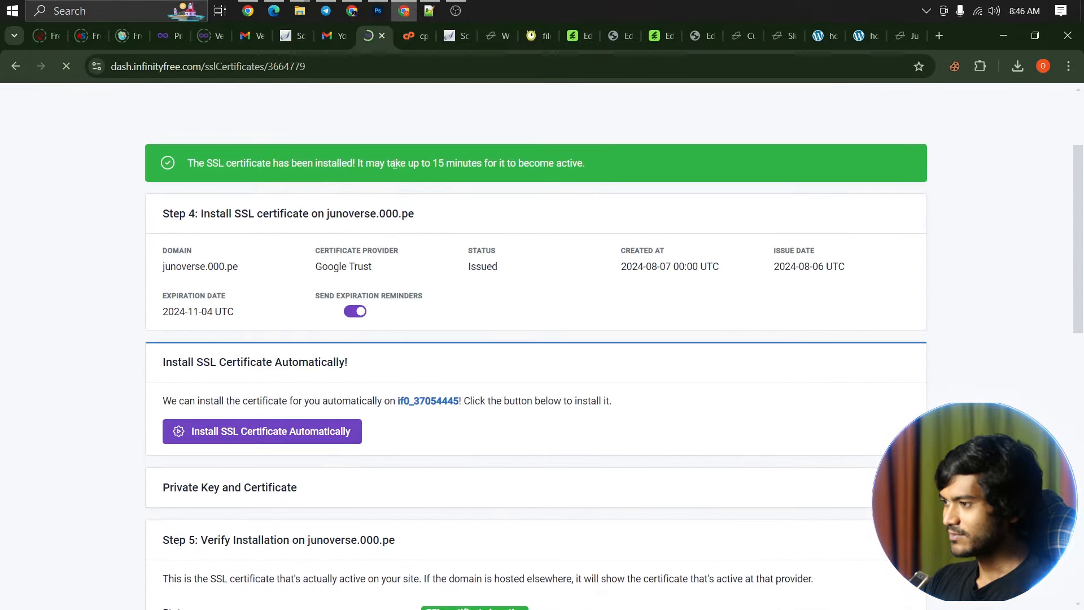
scroll(611, 165, down, 9)
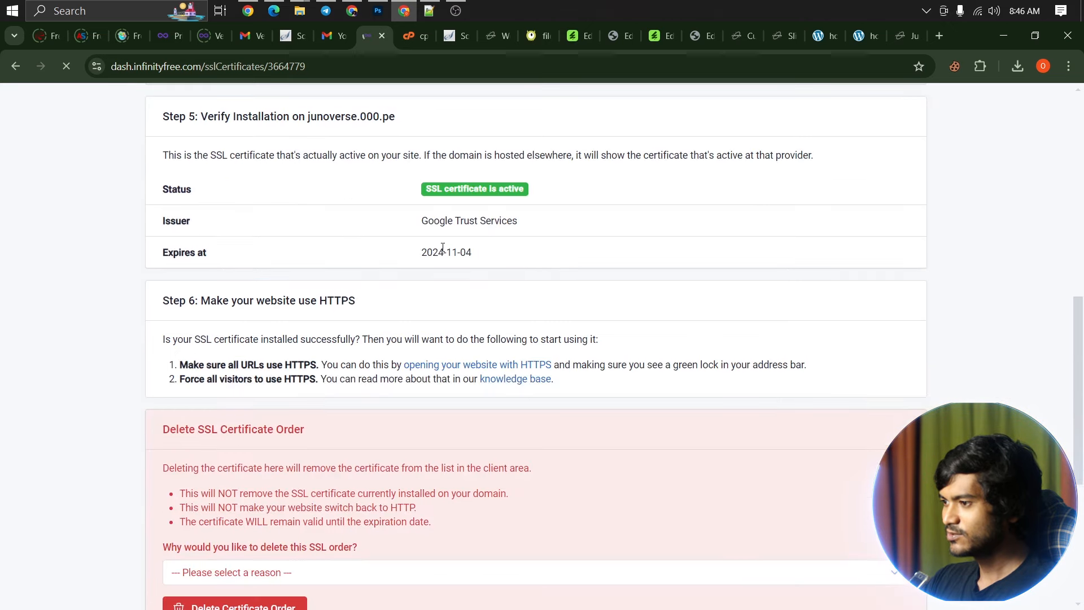
scroll(412, 258, up, 4)
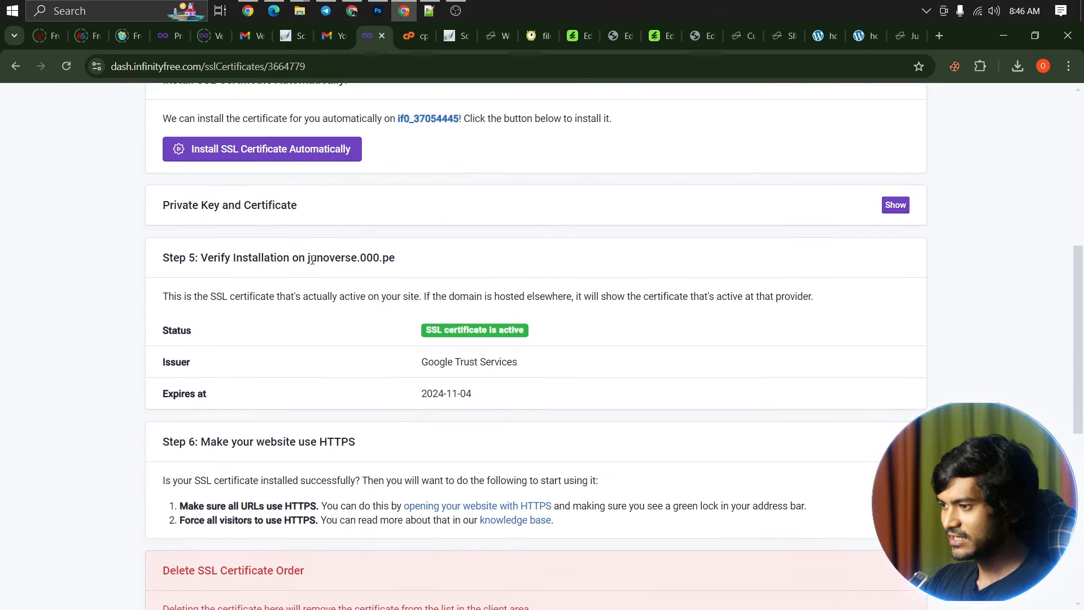
drag(308, 259, 418, 263)
key(ctrl+c)
drag(582, 231, 949, 31)
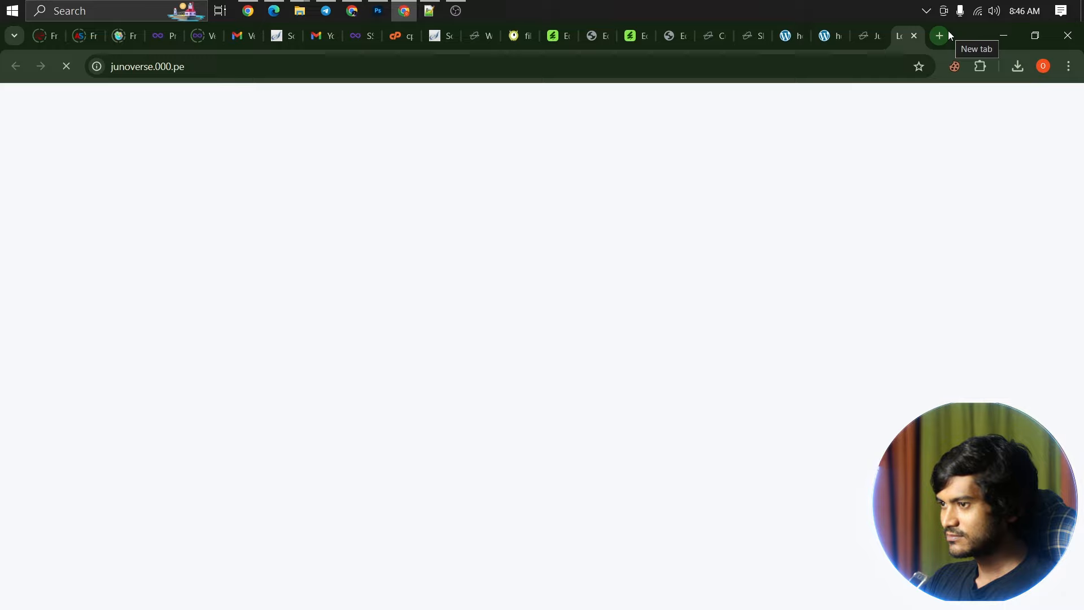
Load junoverse.000.pe in a new Incognito window
click(1069, 67)
click(994, 161)
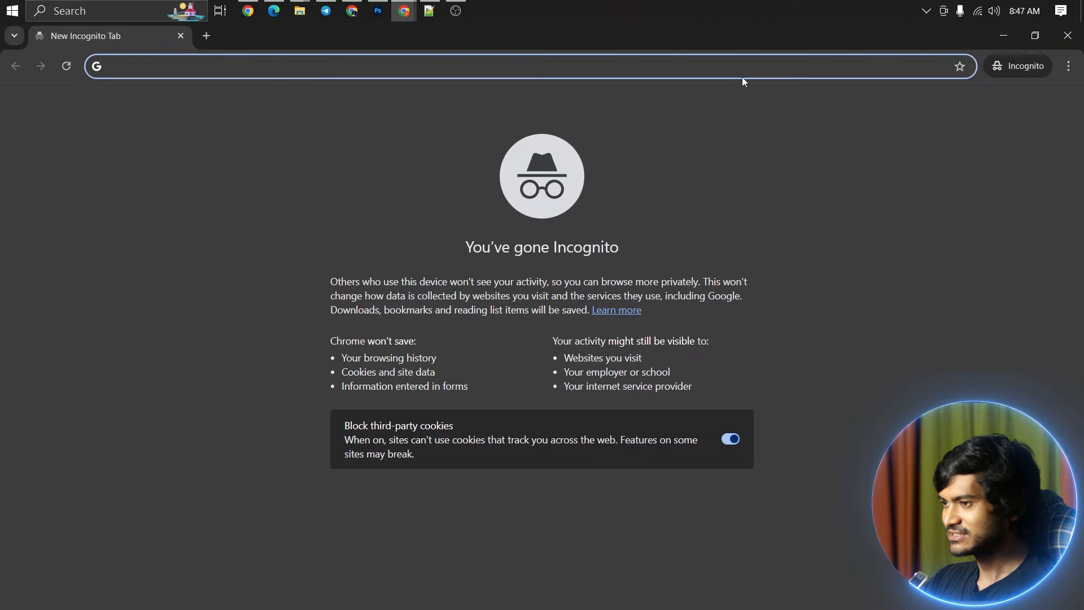
key(ctrl+v)
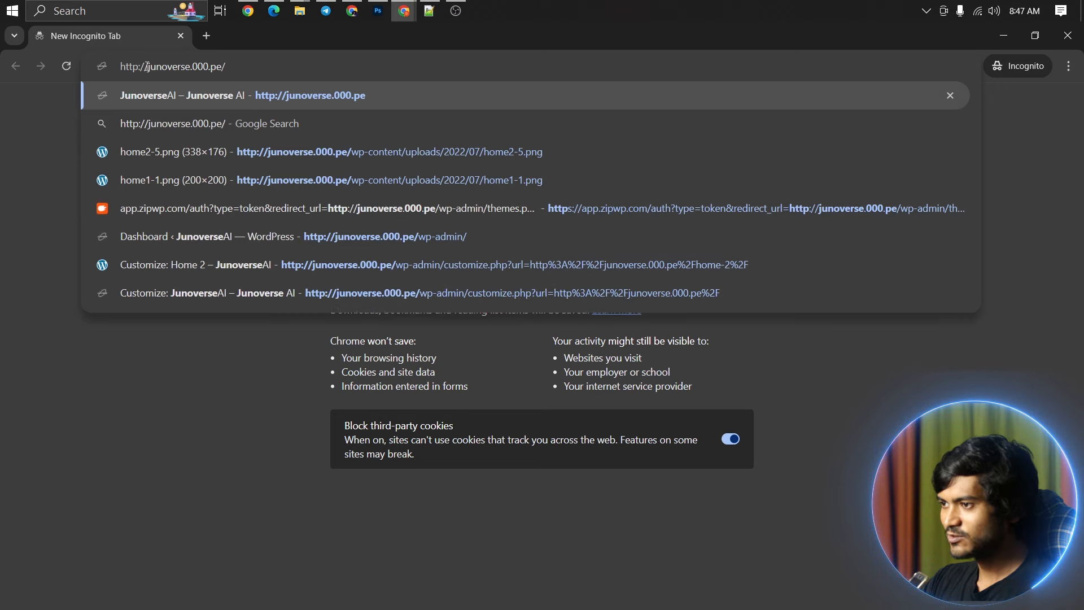
key(Return)
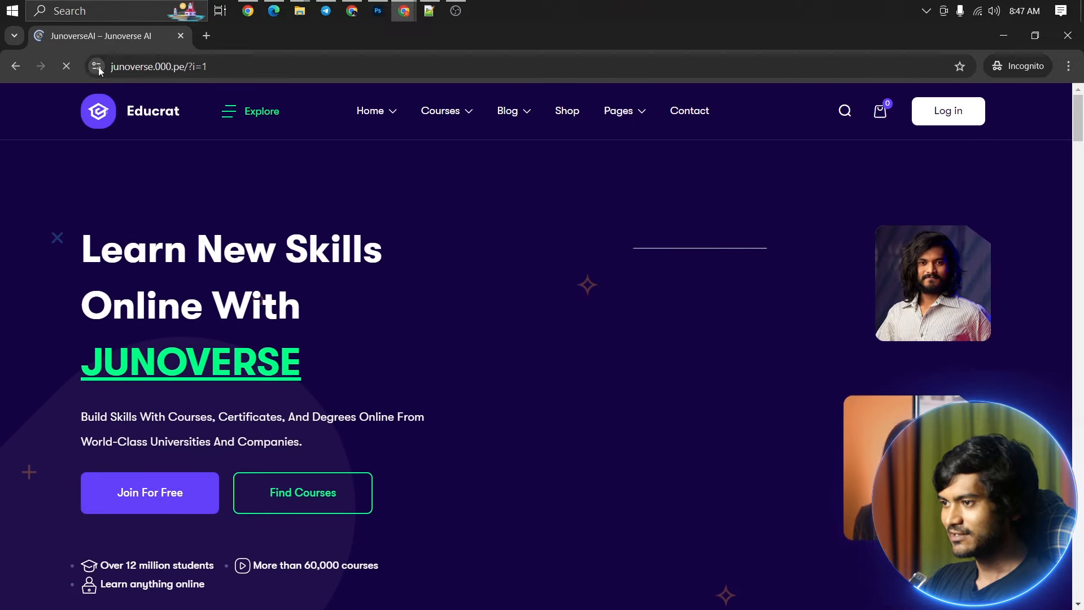
Confirm the site connection is secure via site info, then scroll the page
click(98, 67)
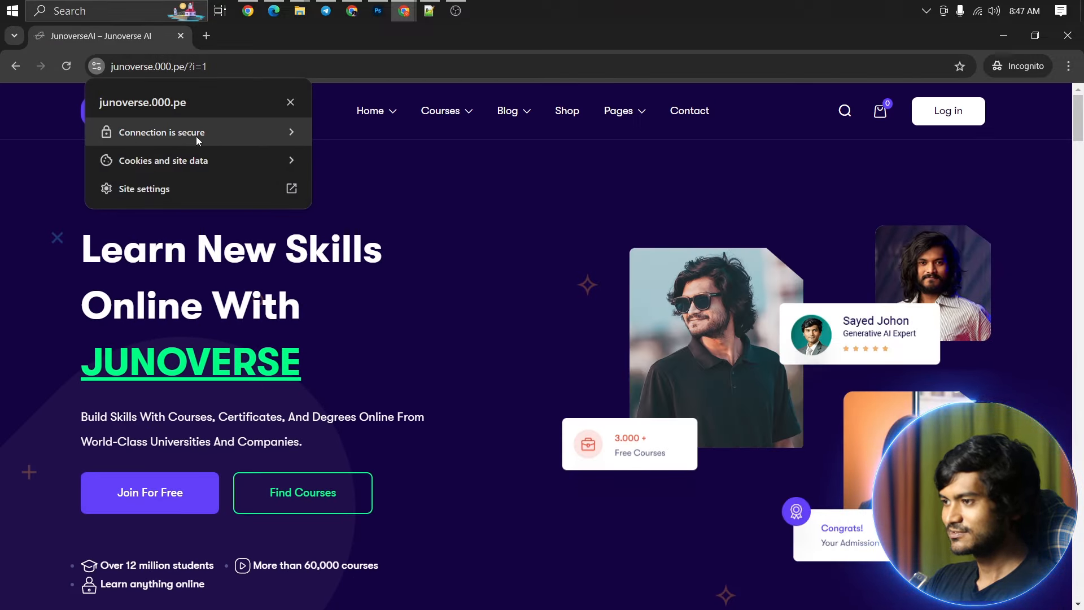
click(264, 27)
scroll(358, 232, down, 6)
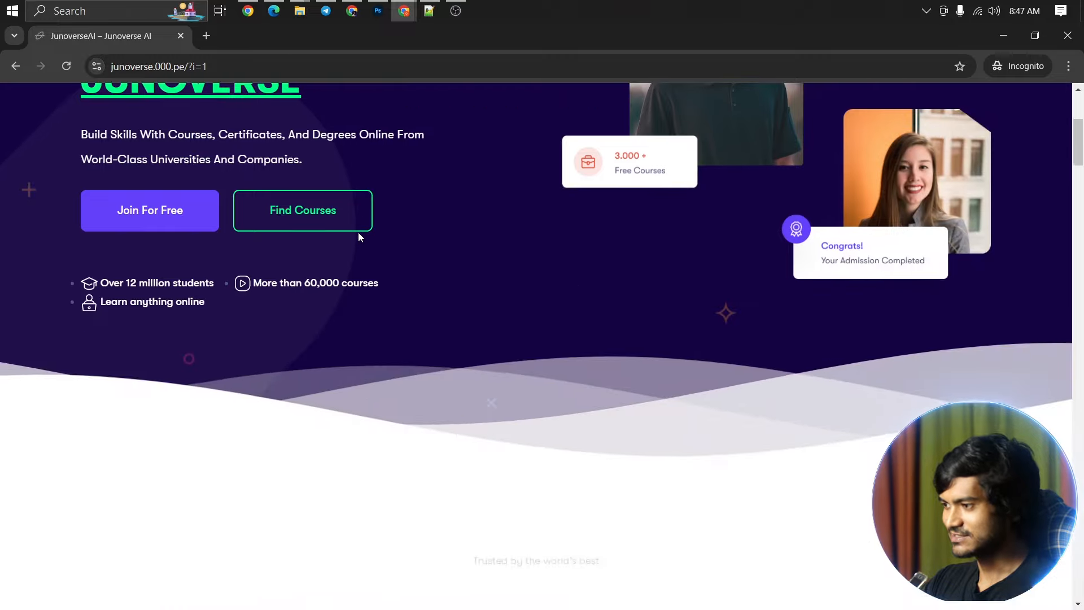
scroll(358, 237, down, 15)
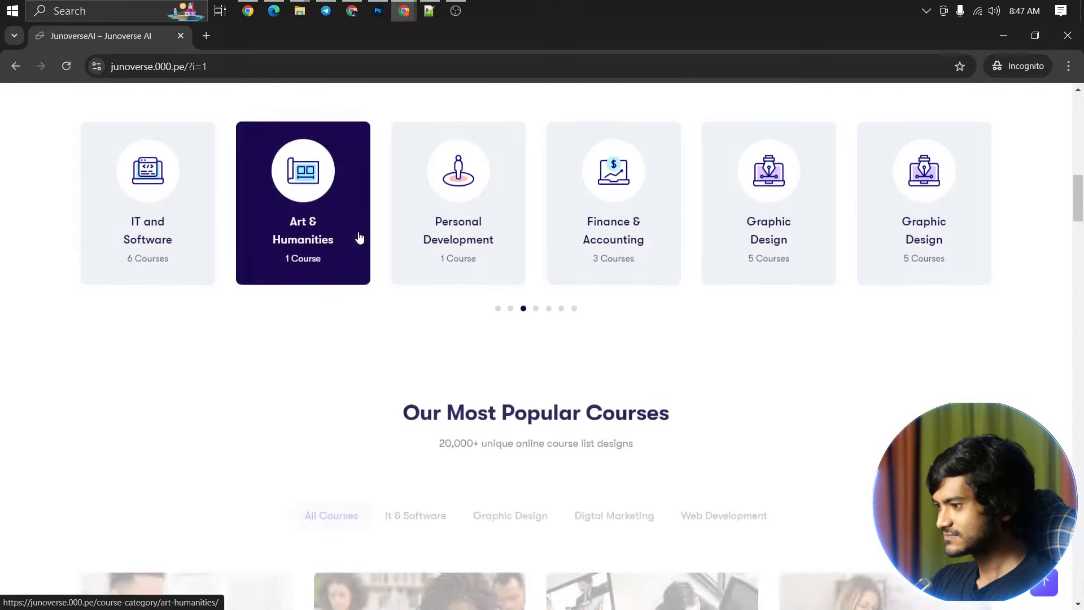
scroll(359, 237, down, 12)
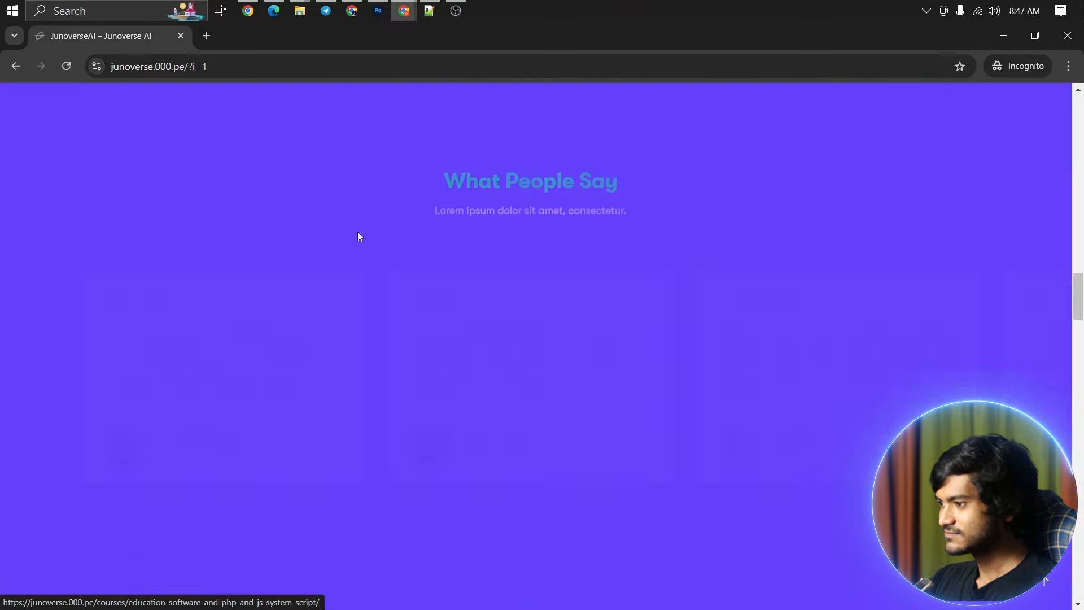
scroll(358, 232, up, 20)
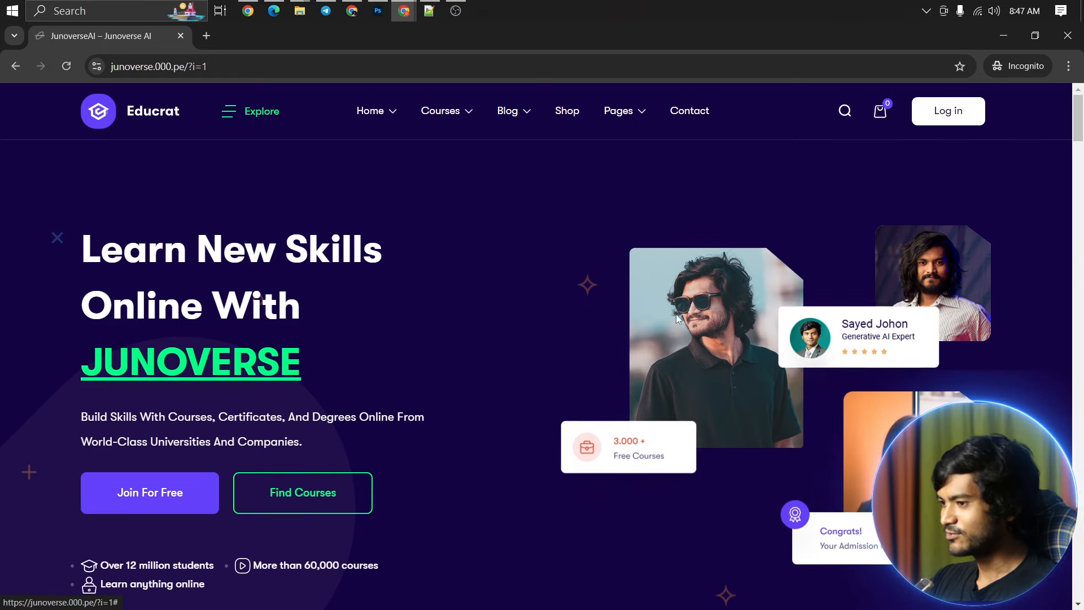
mouse_move(507, 113)
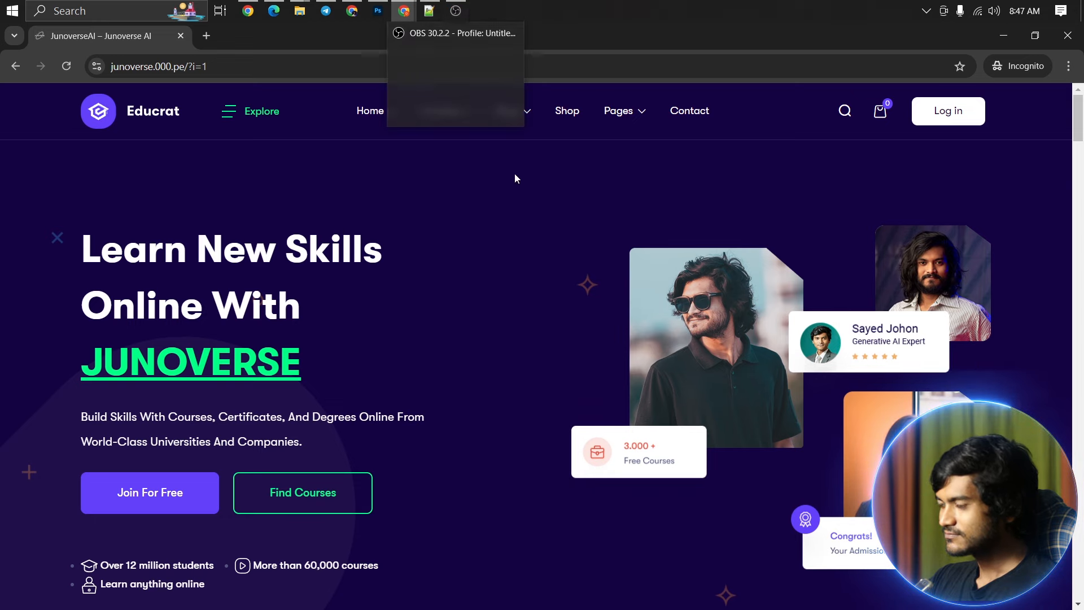
Open the Headers Builder list of header templates from the admin sidebar
click(459, 12)
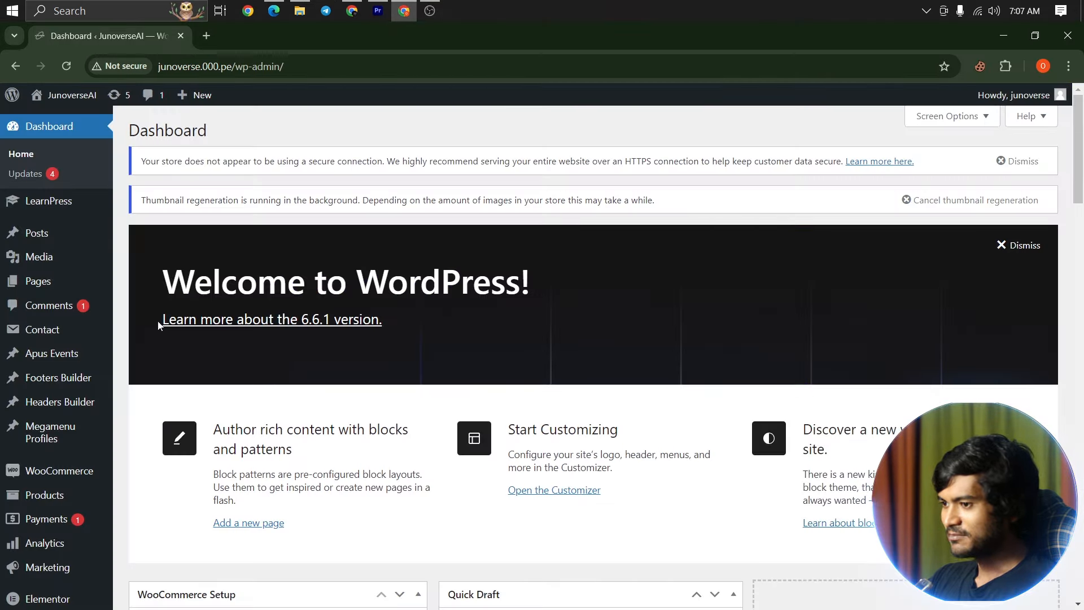
scroll(66, 350, down, 3)
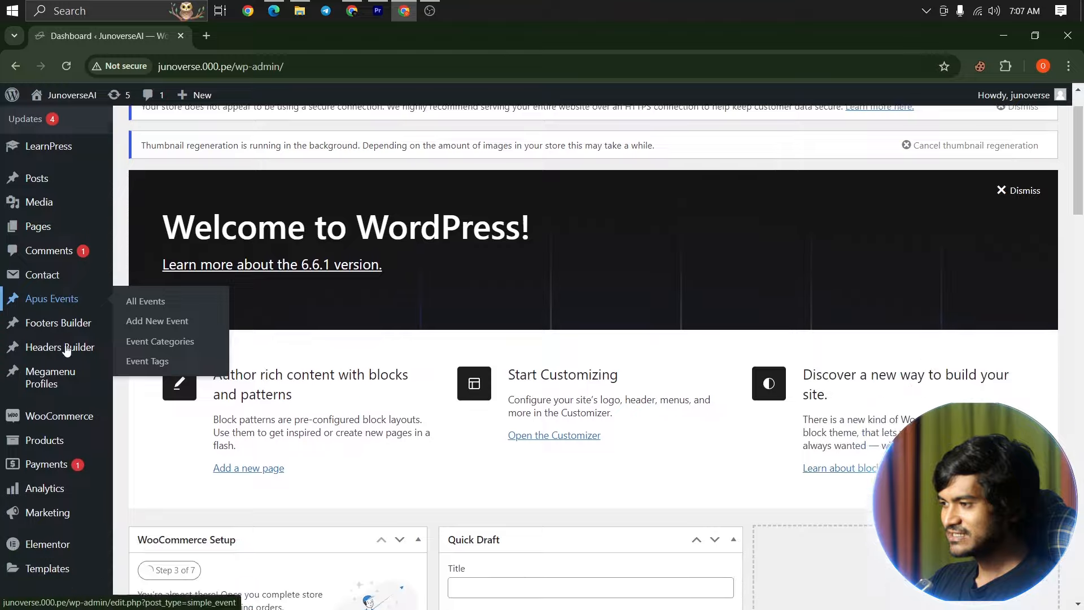
scroll(66, 347, down, 4)
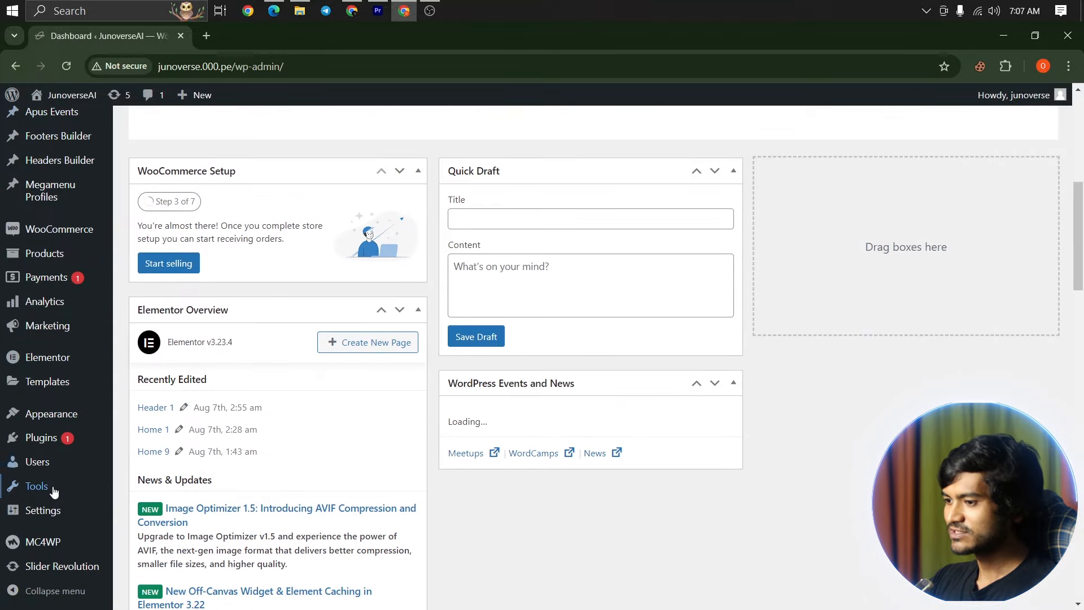
mouse_move(51, 489)
scroll(51, 488, up, 5)
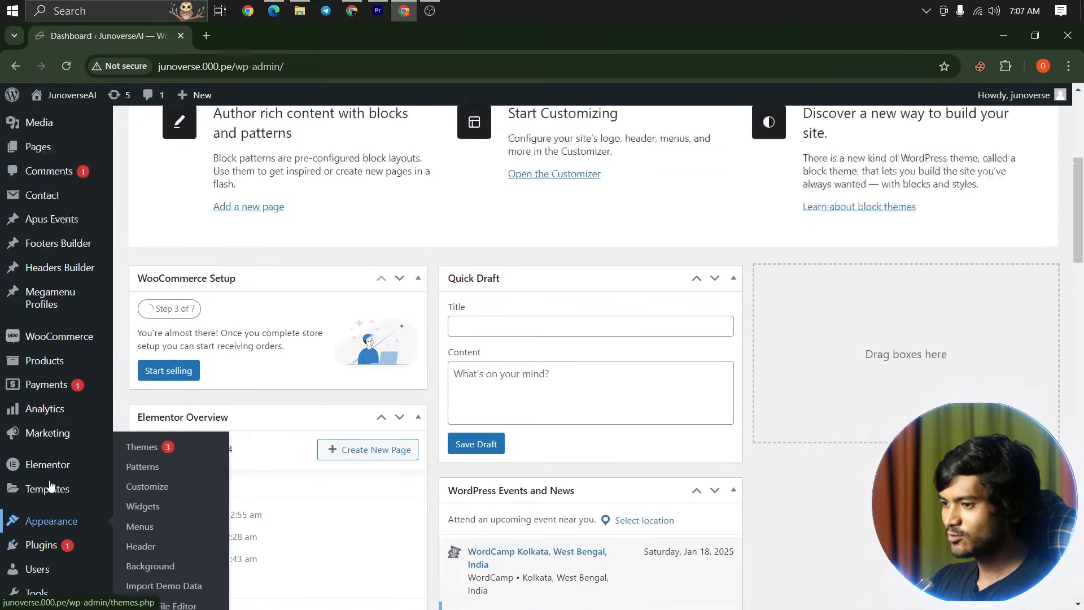
scroll(50, 481, up, 1)
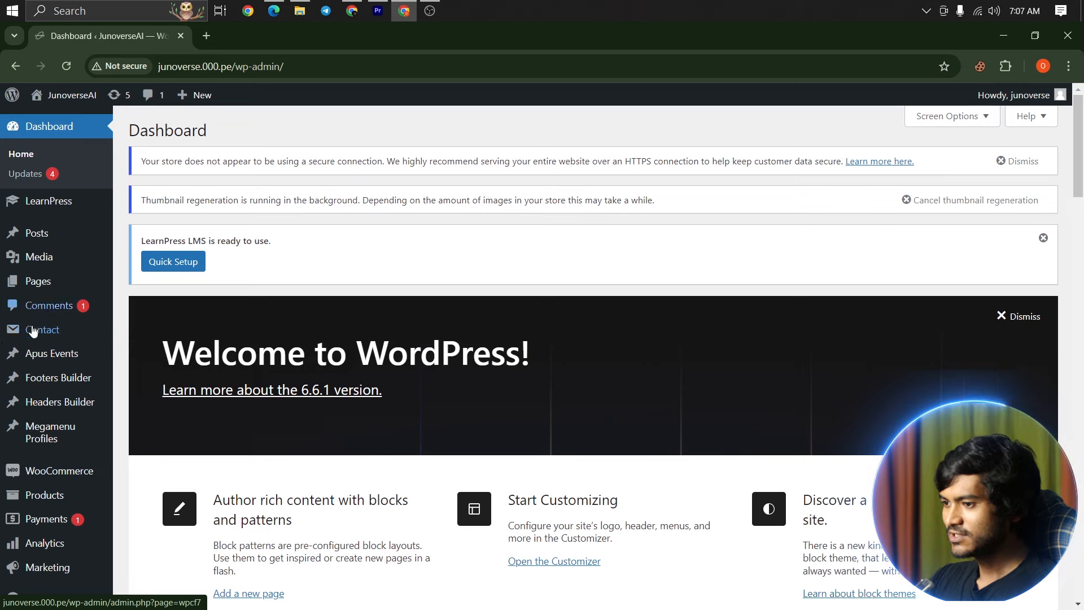
mouse_move(45, 401)
mouse_move(35, 379)
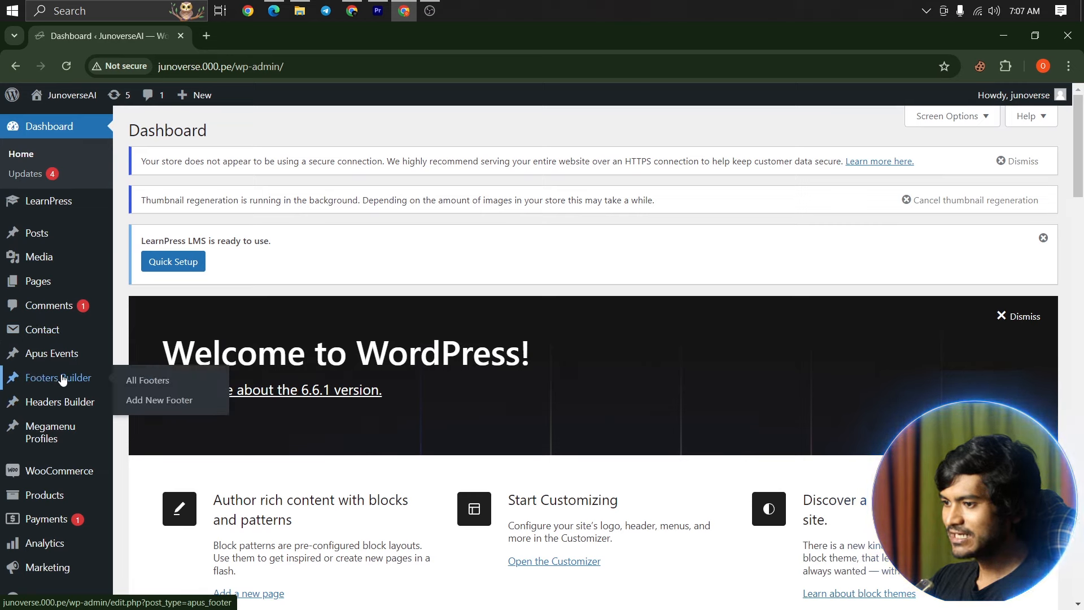
click(64, 408)
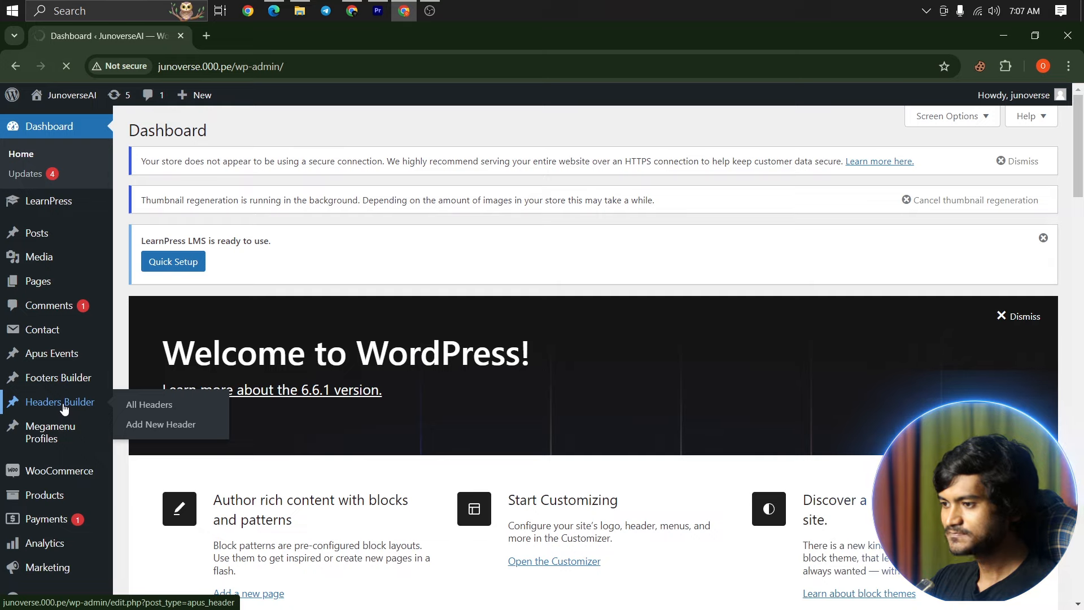
Go to junoverse.000.pe in a new browser tab
scroll(218, 416, down, 4)
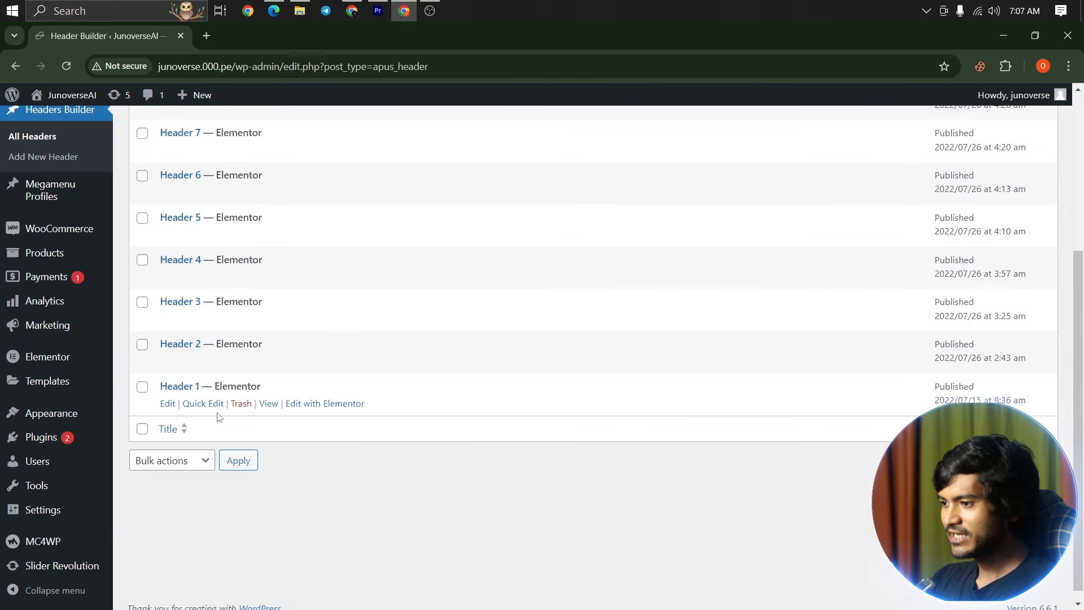
key(ctrl+t)
text(junoverse.000.pe)
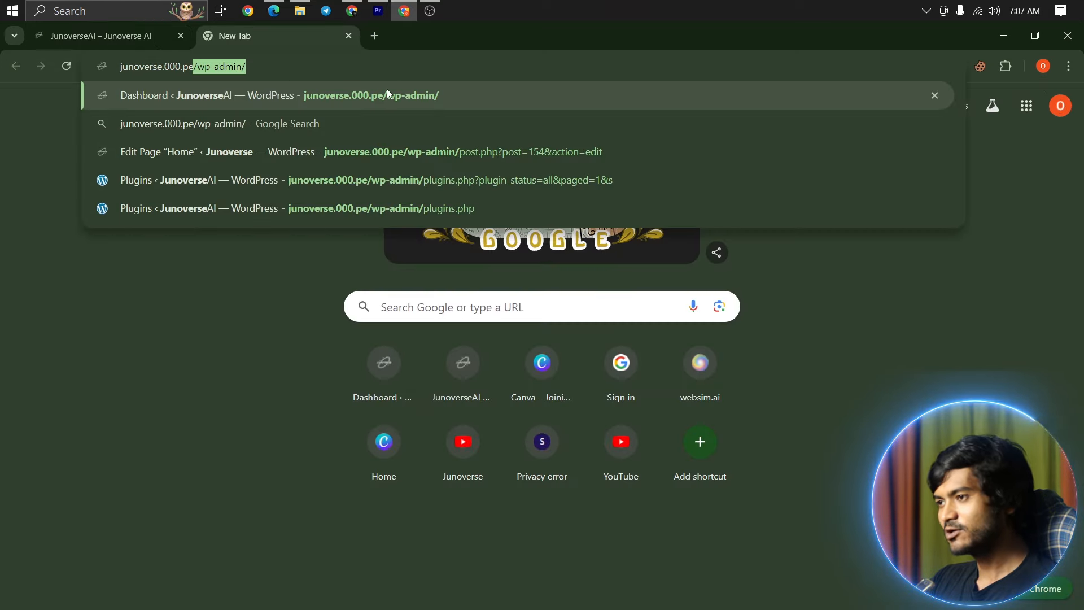
key(Delete)
key(Return)
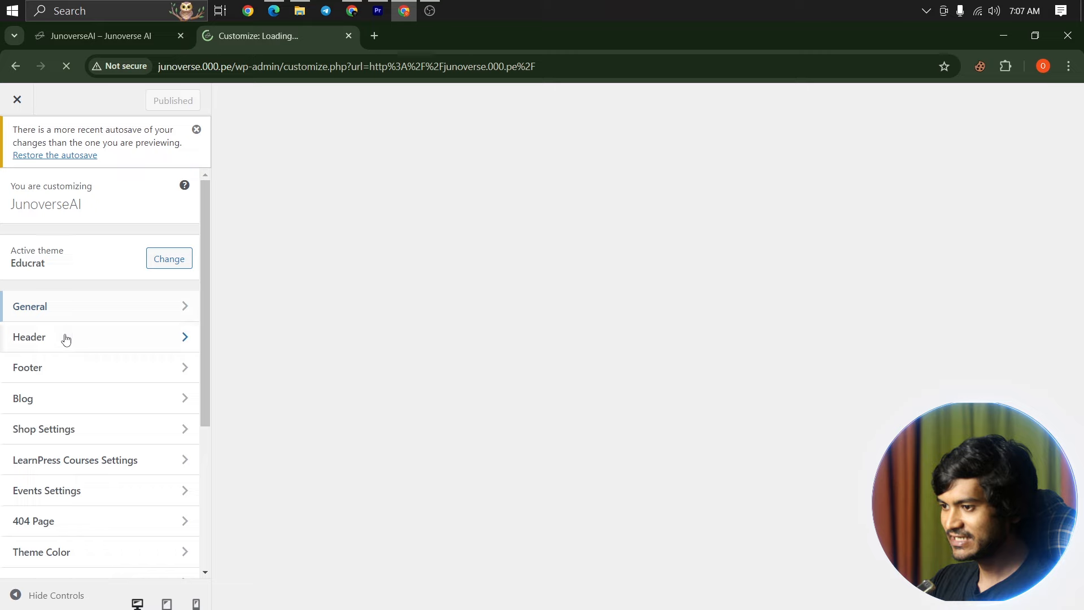
Note the Customizer uses Header 1, then list all ten headers in Headers Builder
click(68, 335)
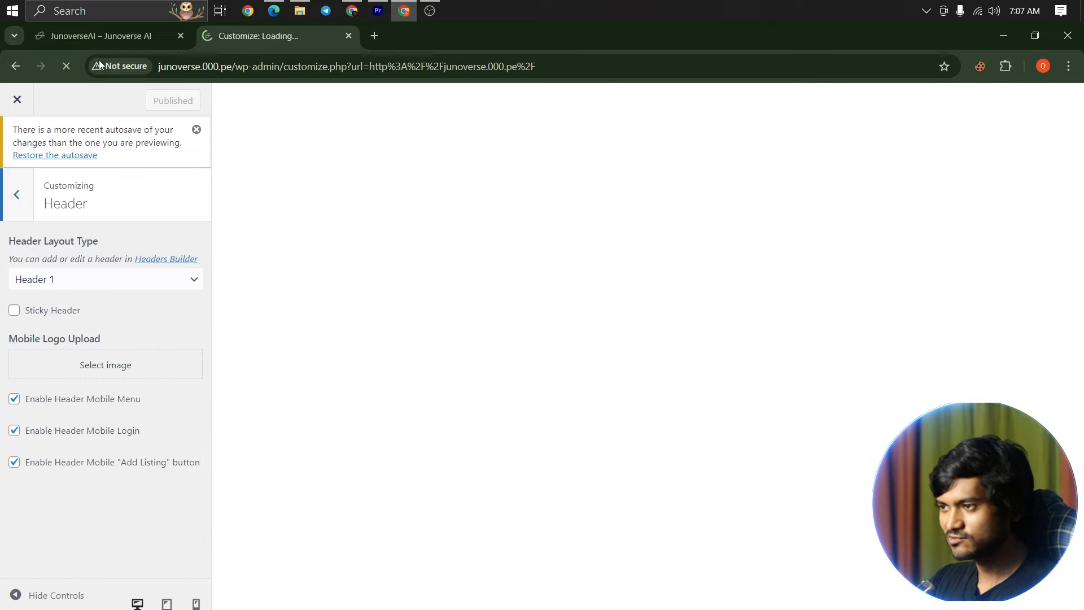
click(103, 39)
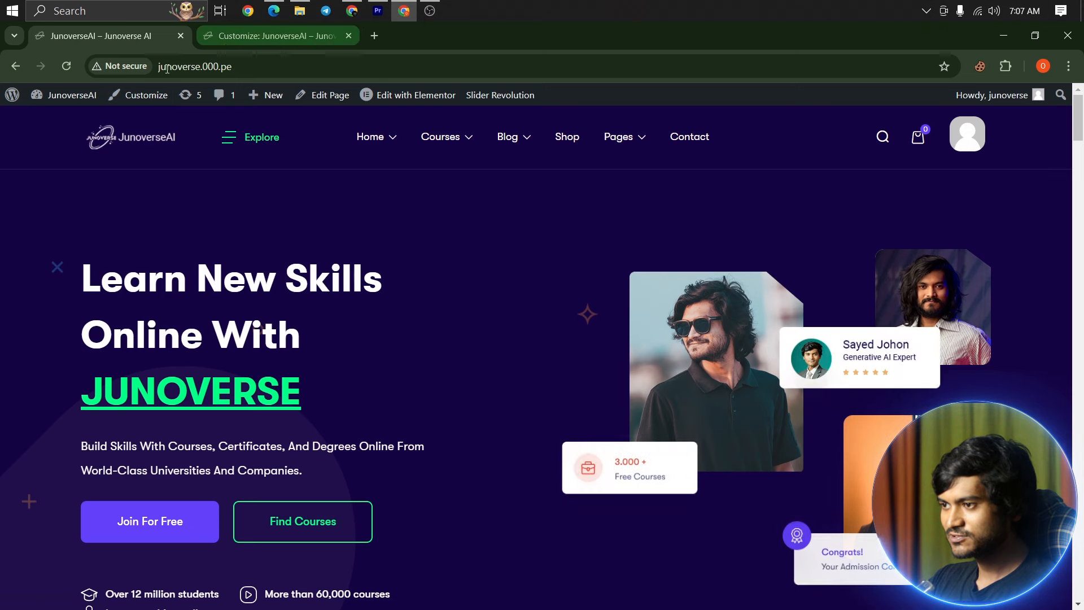
click(69, 120)
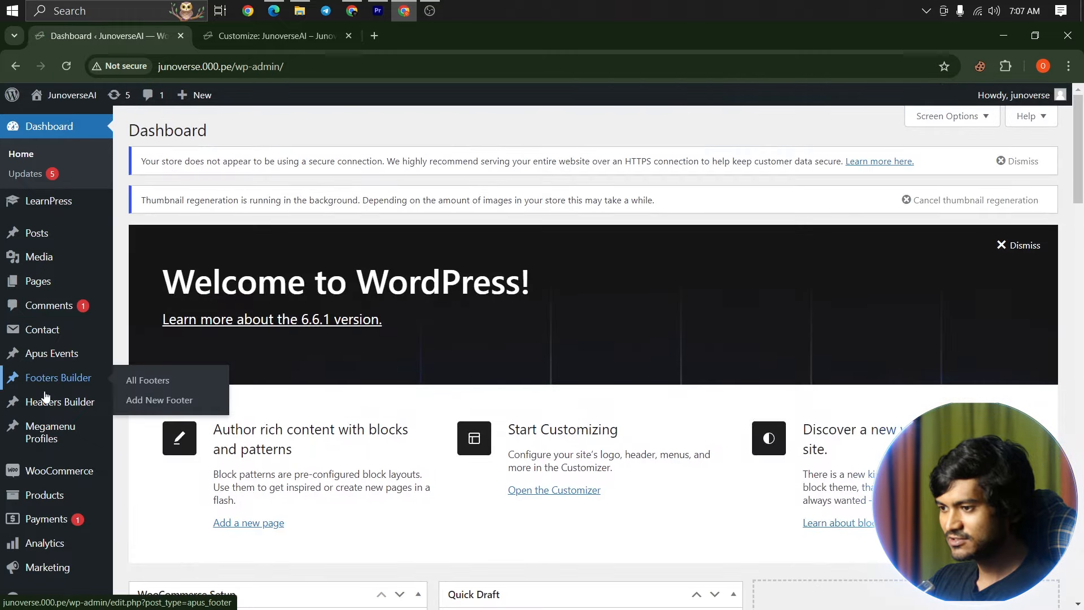
click(47, 405)
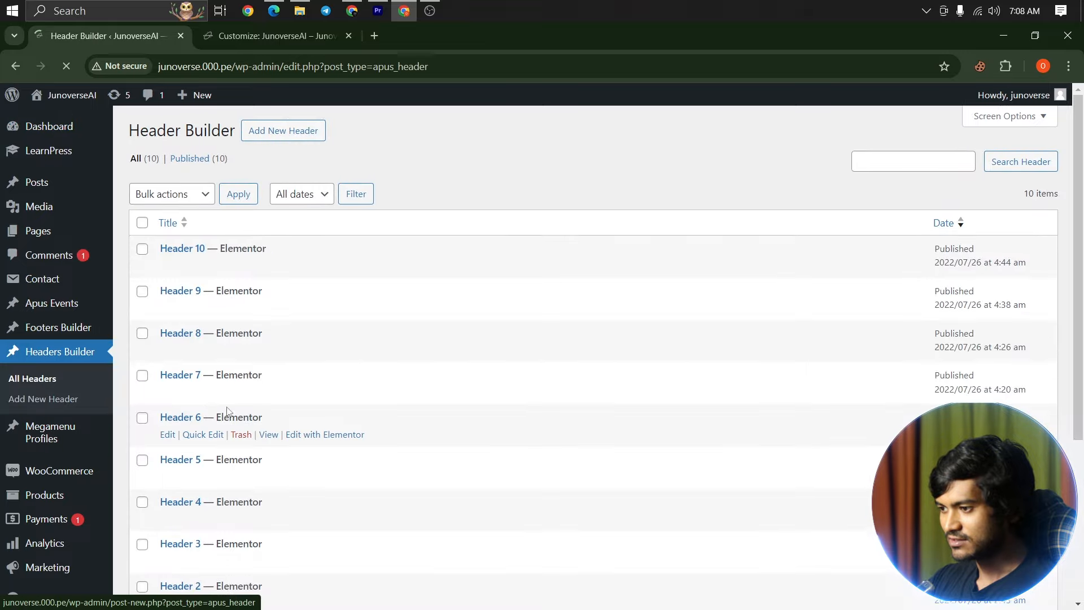
scroll(226, 417, down, 4)
Open Header 1 in Elementor and select its logo-white.svg main logo in the media library
click(320, 404)
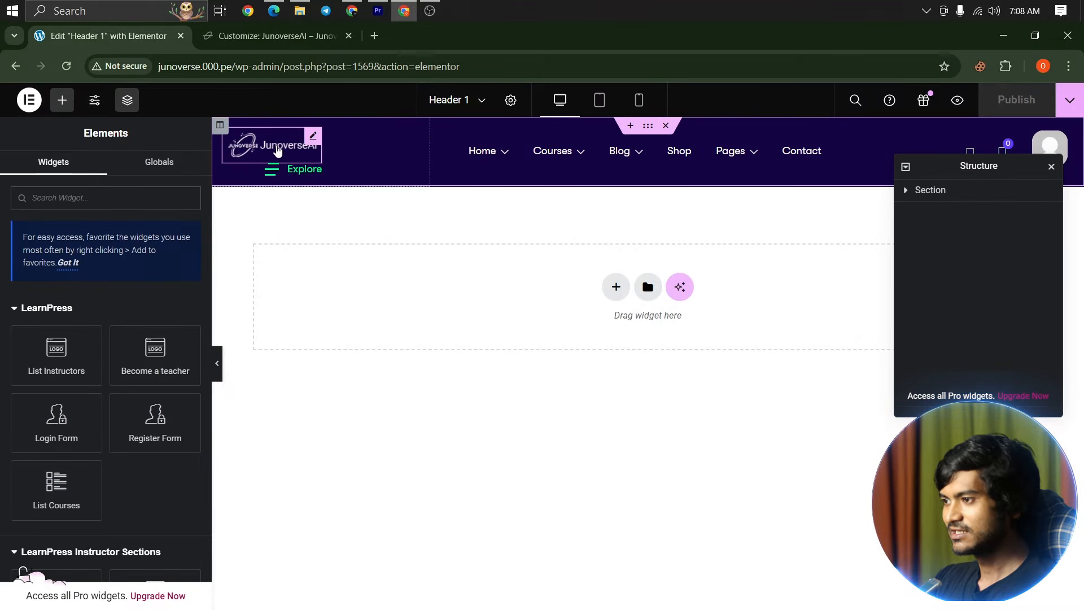
click(277, 150)
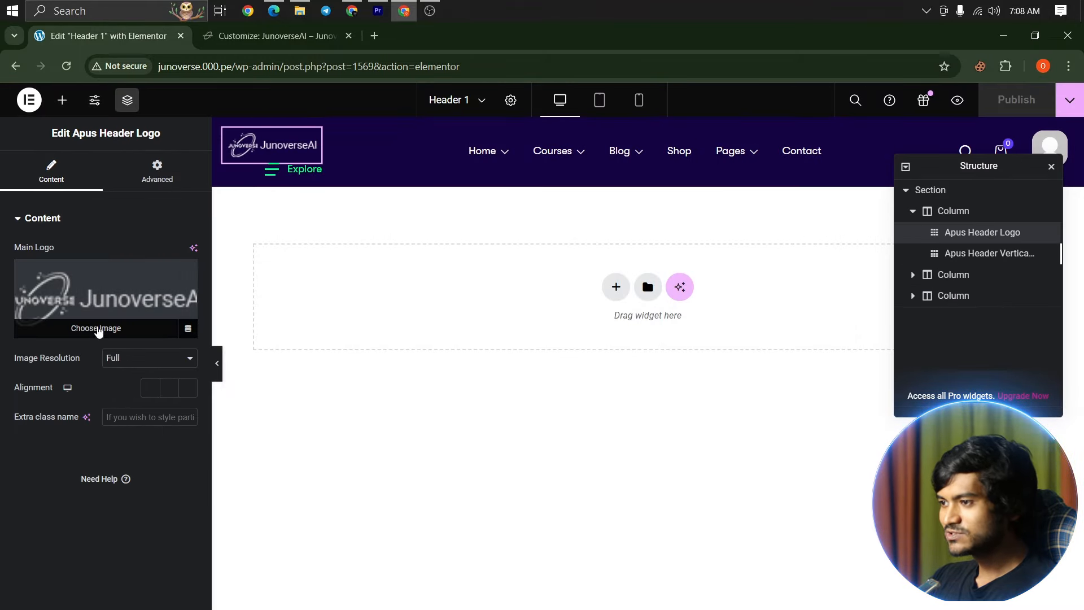
click(98, 332)
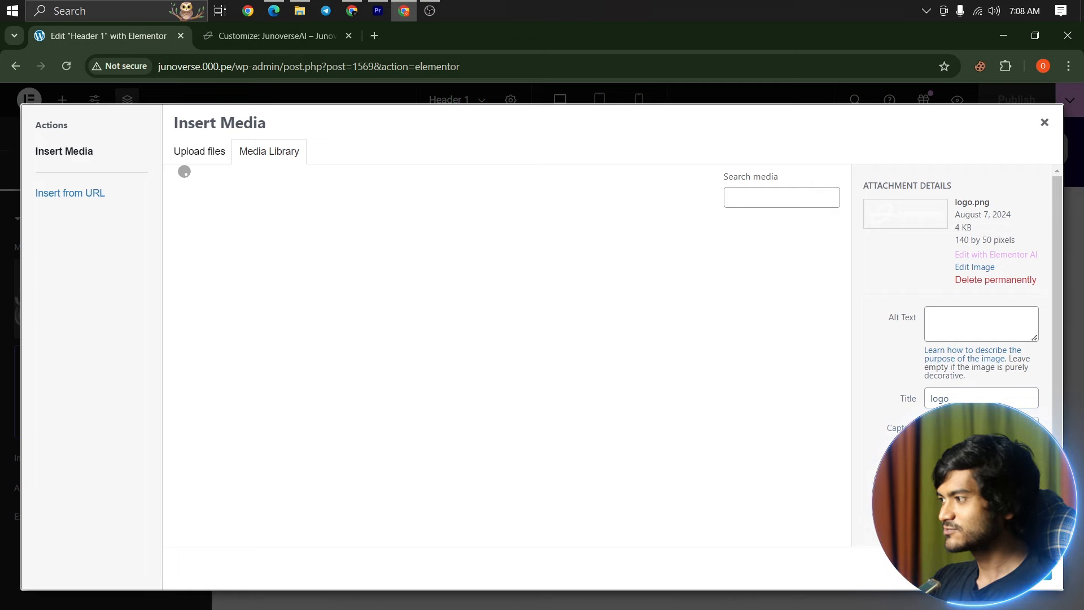
click(1046, 126)
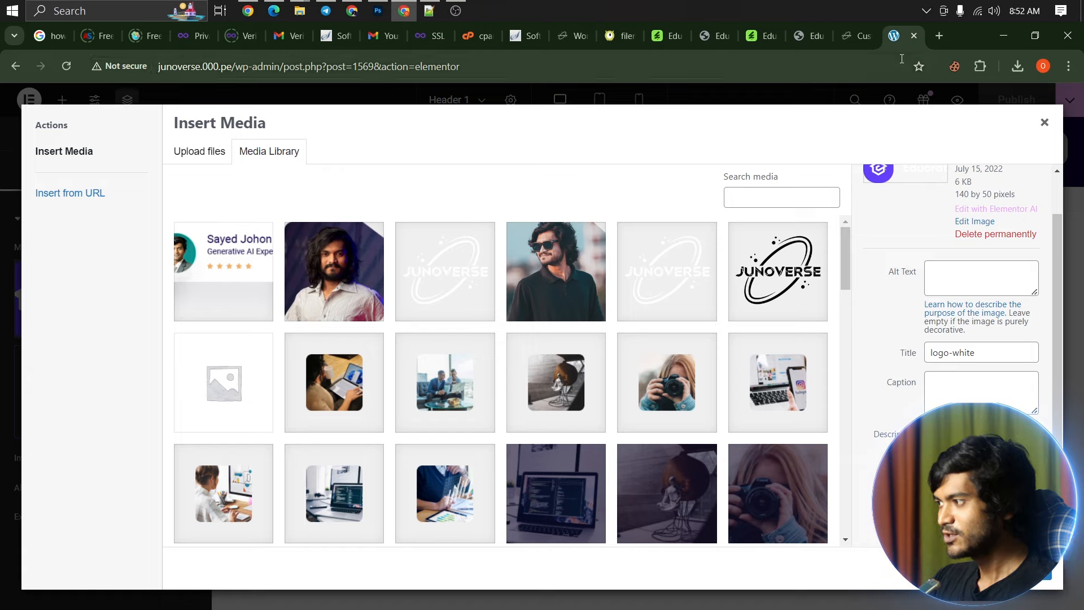
View logo-white.svg directly in a new tab to confirm its 140×50 size
click(940, 36)
text(http://junoverse.000.pe/wp-content/uploads/2022/07/logo-white.svg)
key(Return)
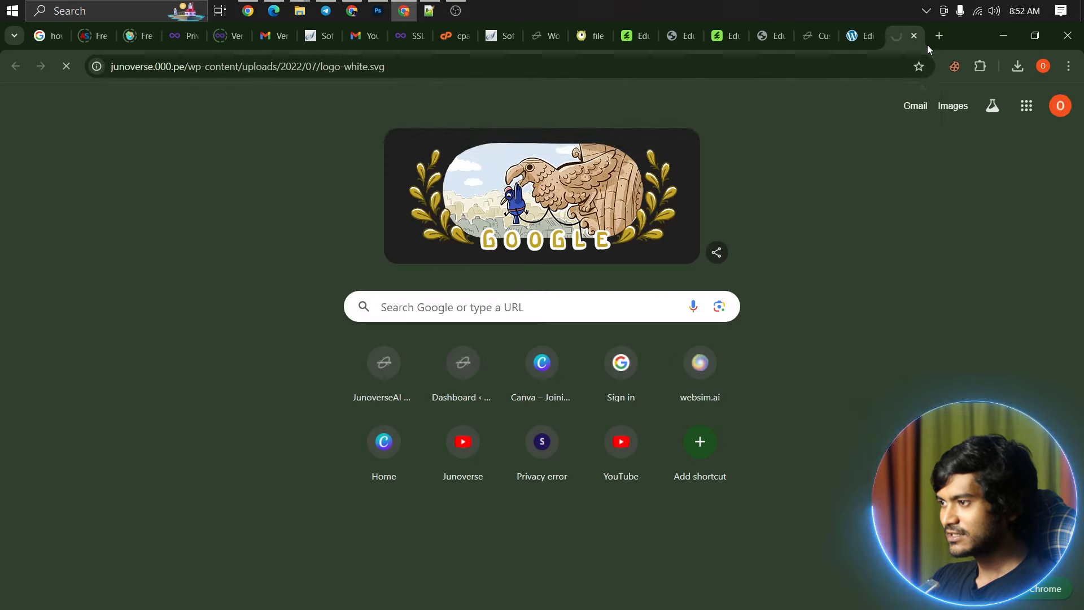
click(911, 39)
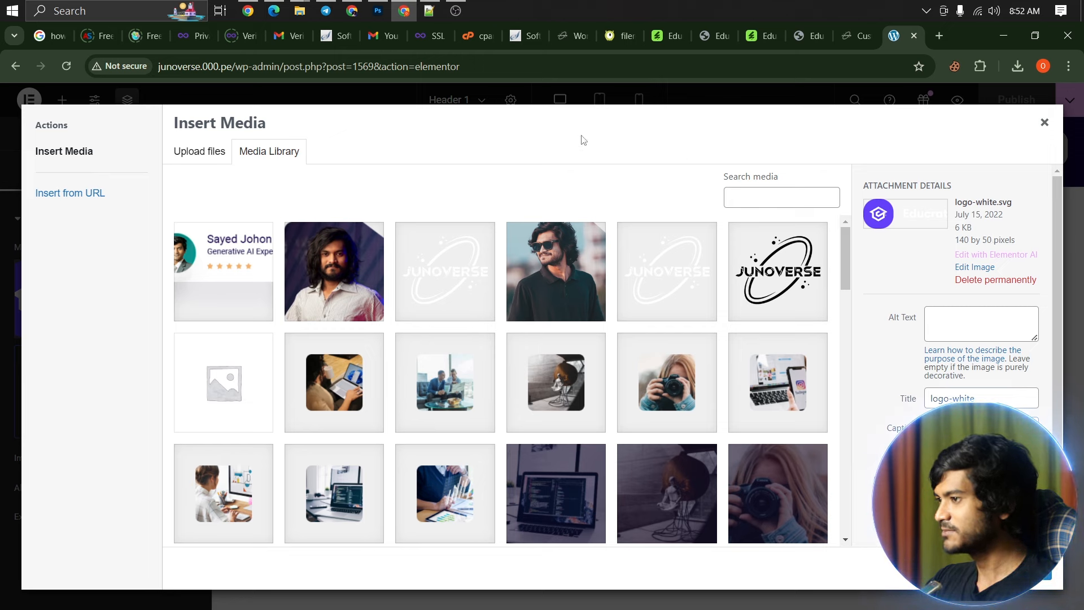
click(378, 11)
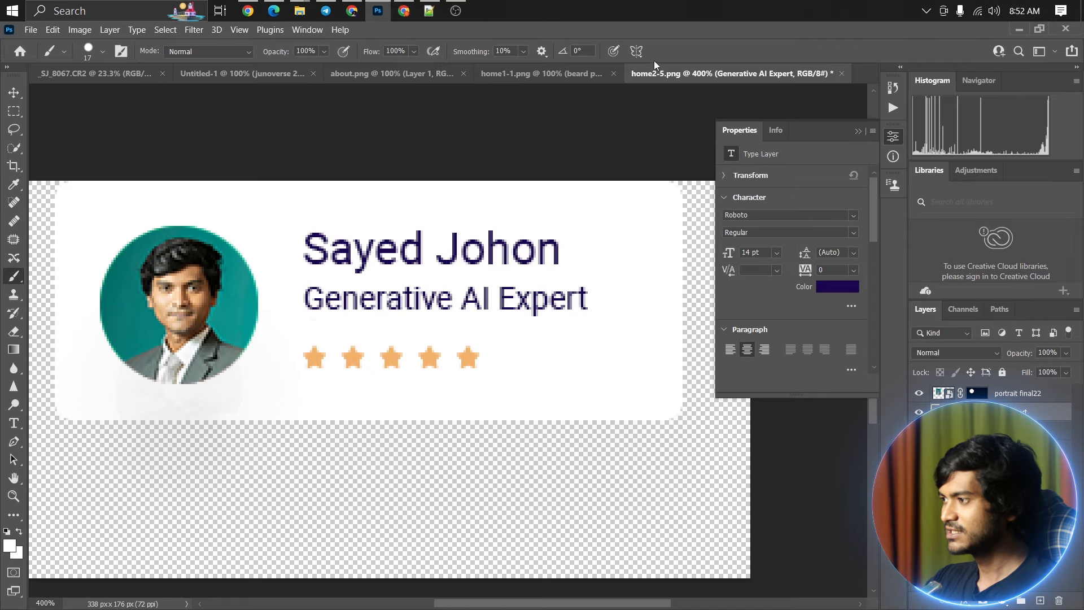
Create a 140×50 px document and place junoverse 2 white.png on it
key(ctrl+n)
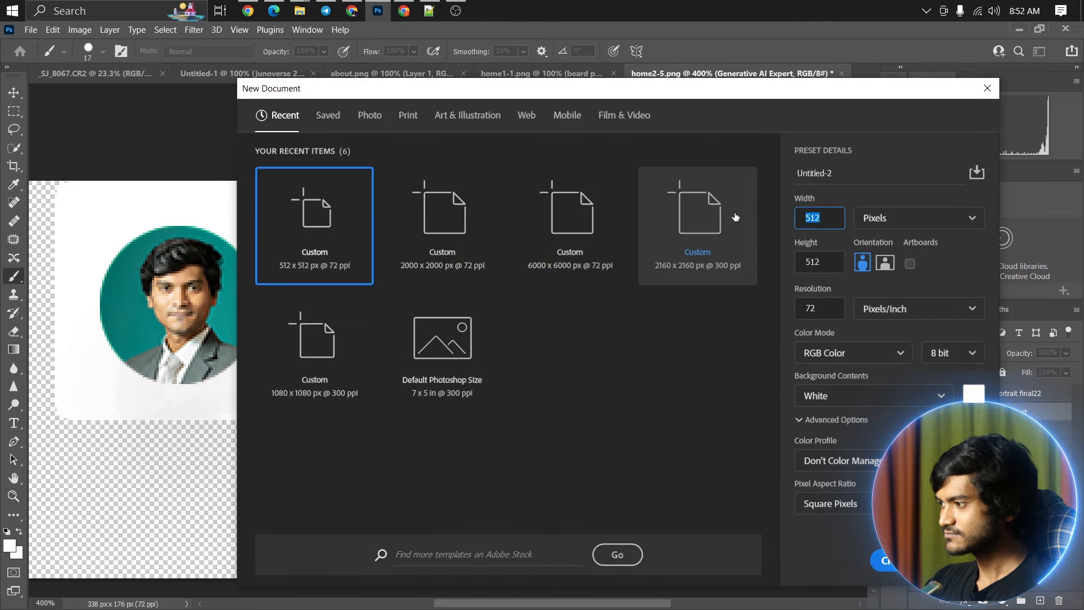
text(10)
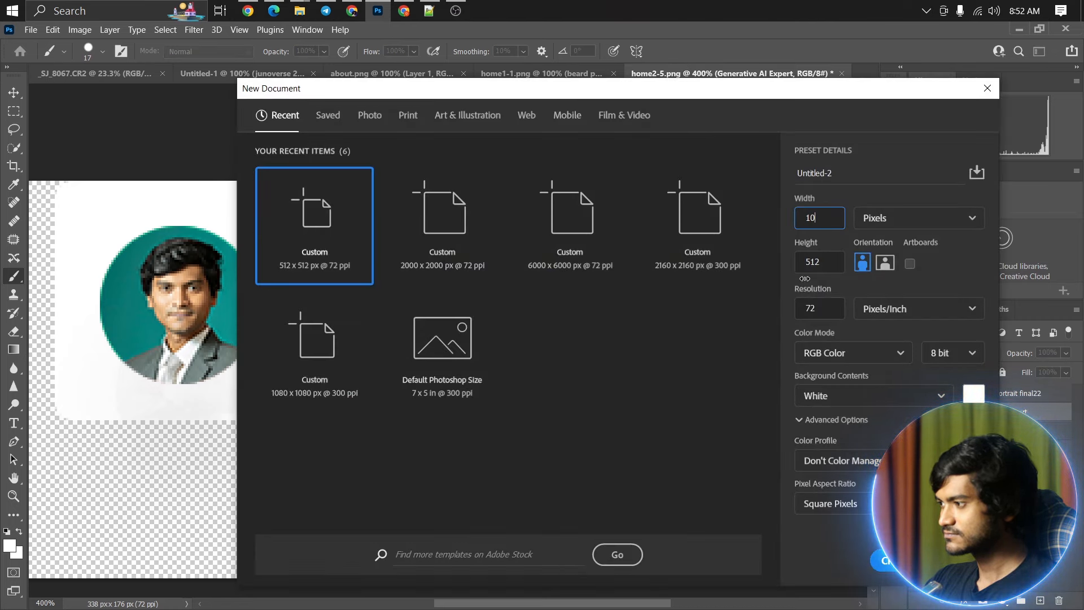
text(1)
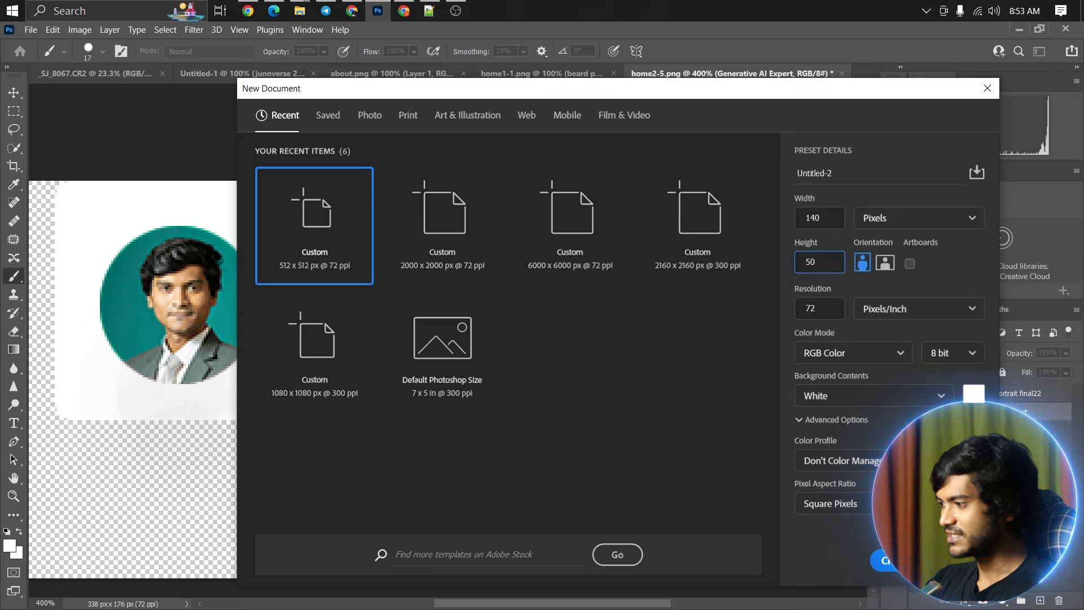
click(883, 557)
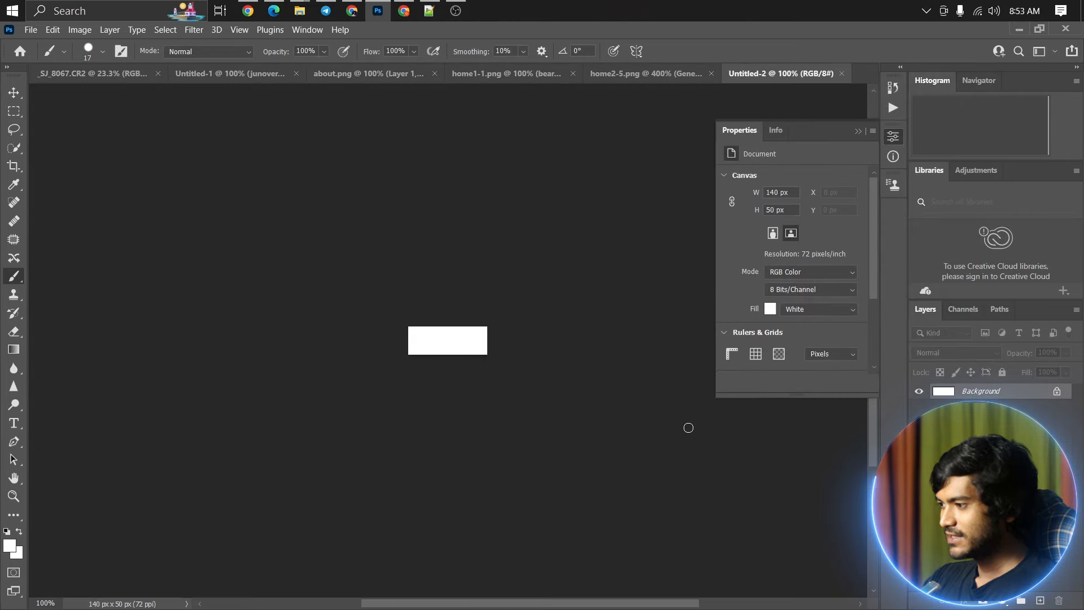
key(ctrl+0)
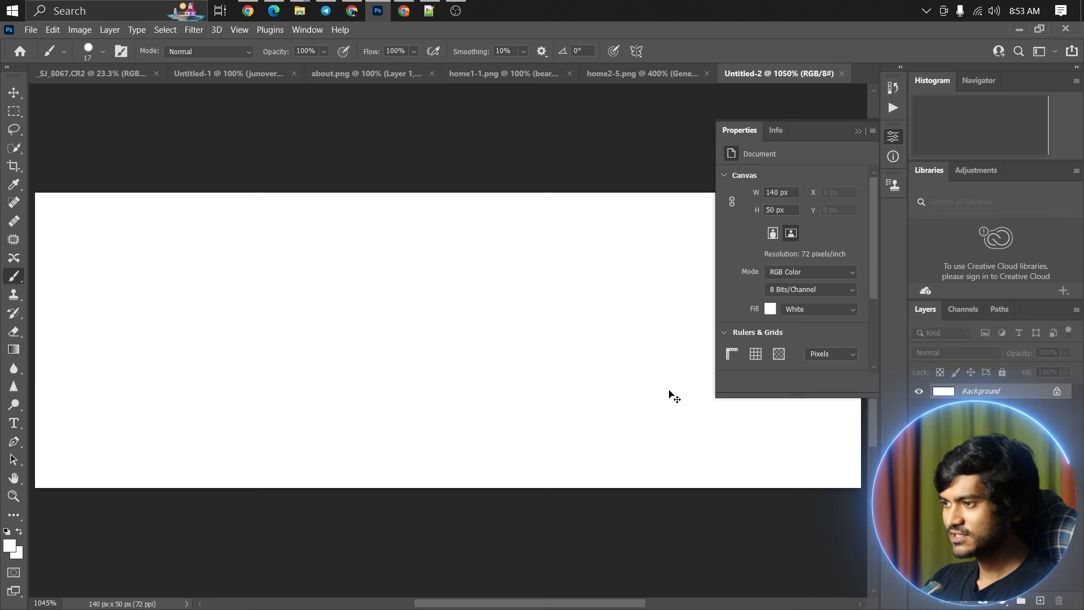
key(ctrl+minus)
key(ctrl+minus)
key(ctrl+minus)
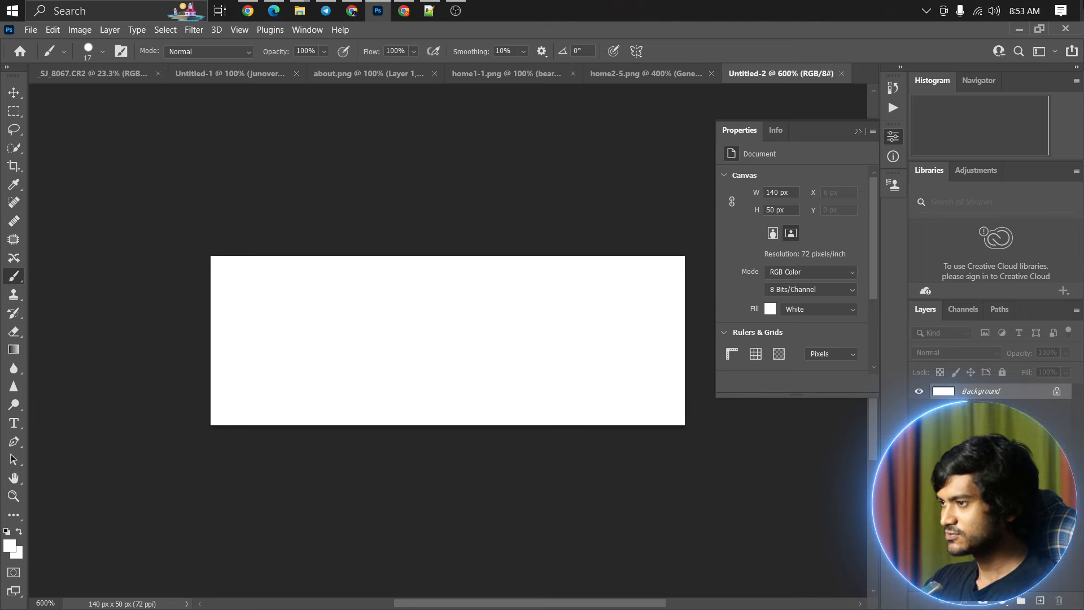
drag(863, 302, 456, 329)
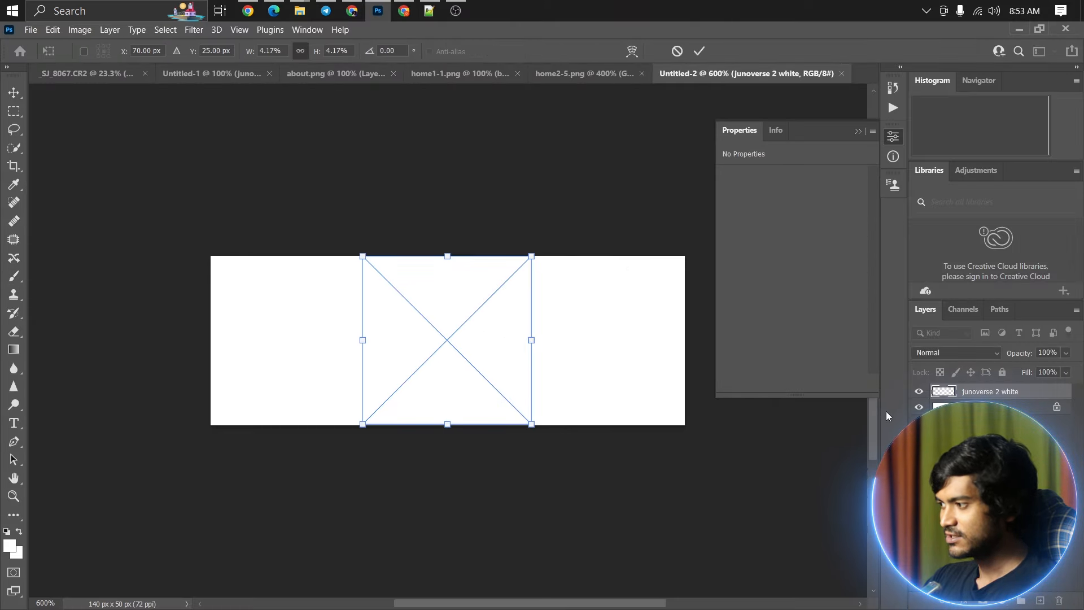
key(Return)
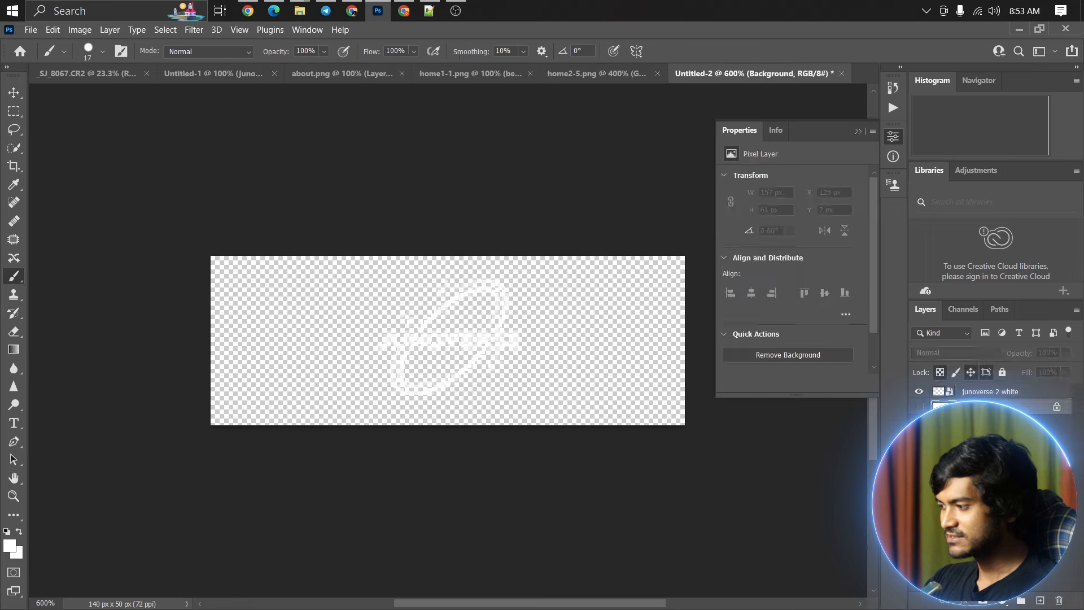
Add a black (000000) solid fill layer and move the logo to the canvas's left side
click(1002, 602)
click(1000, 354)
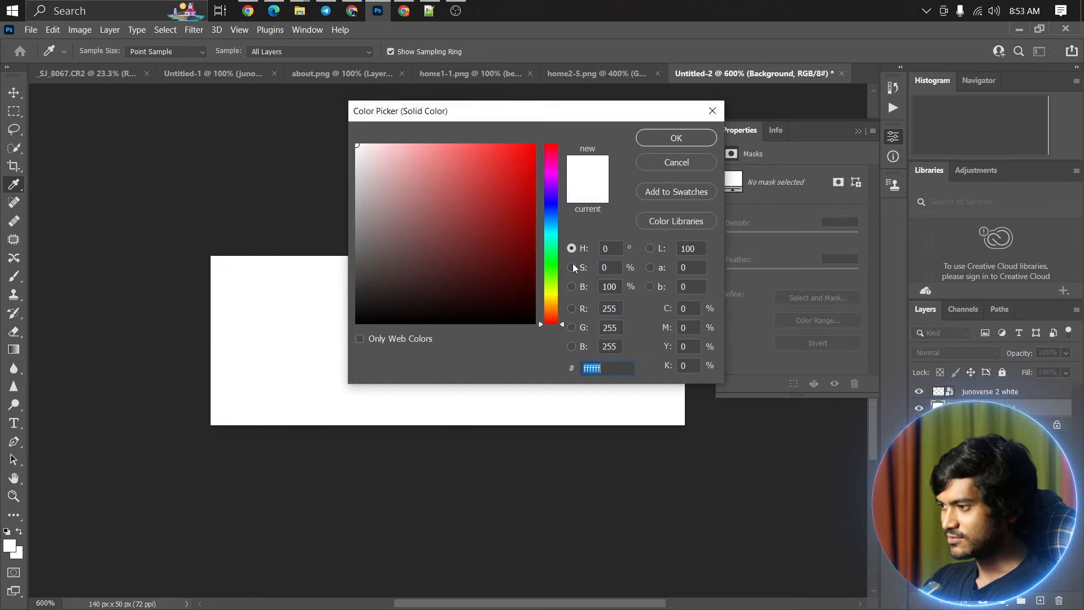
text(000000)
click(676, 138)
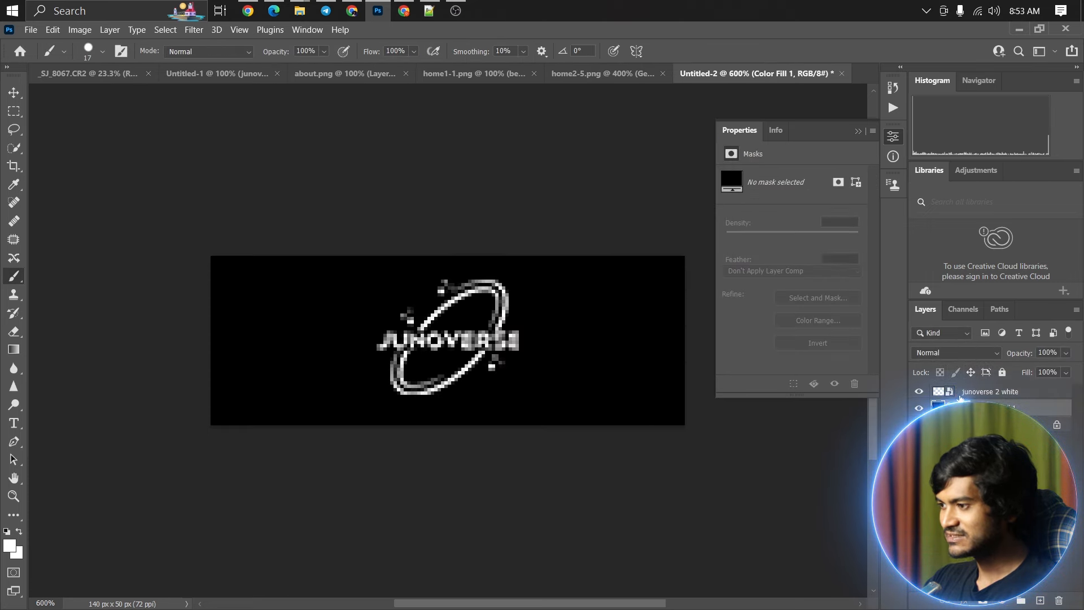
click(963, 395)
drag(479, 342, 332, 342)
Add white 14 pt 'JunoverseAI' text beside the logo
key(t)
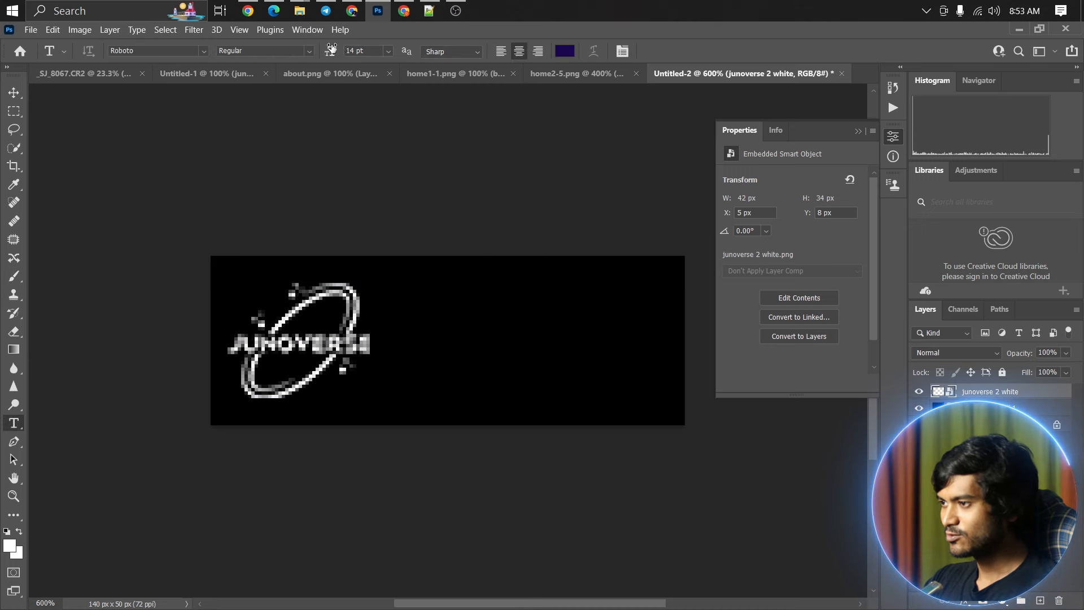
click(418, 336)
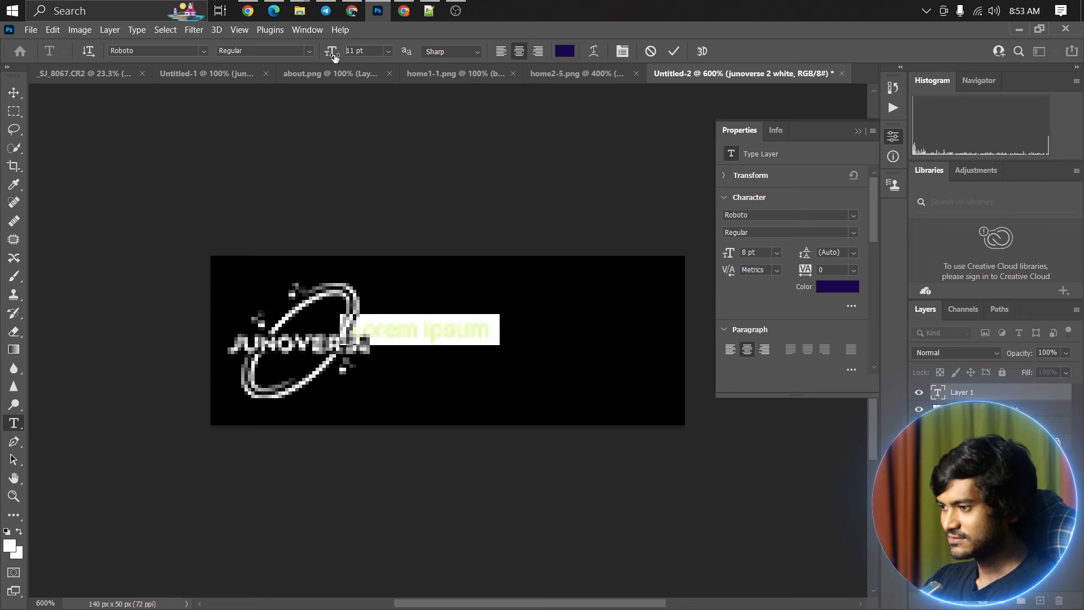
drag(331, 49, 554, 52)
click(558, 52)
drag(391, 158, 354, 141)
click(694, 142)
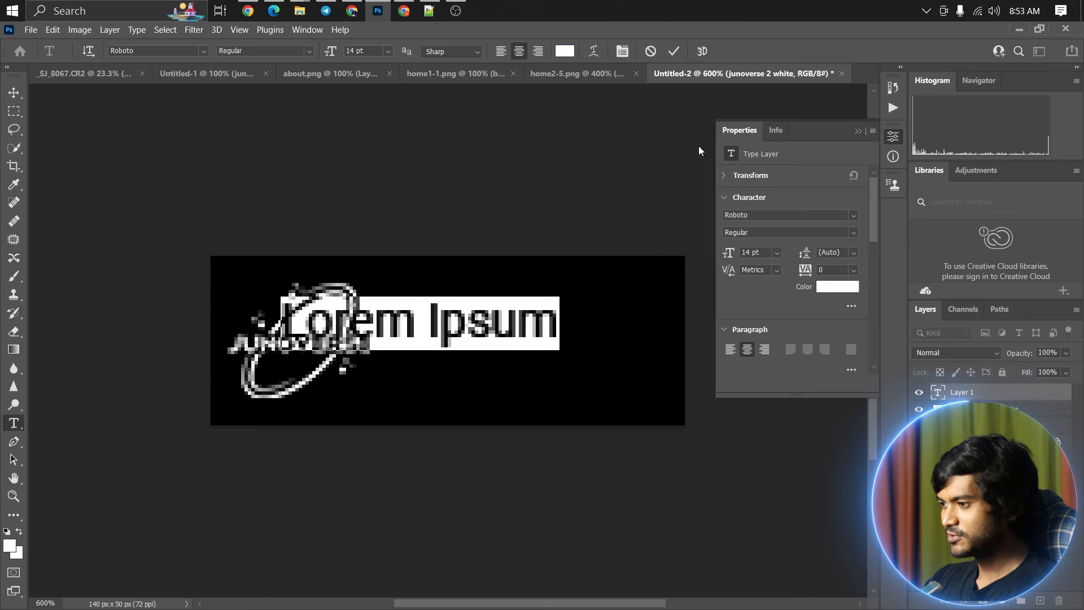
text(Junovers)
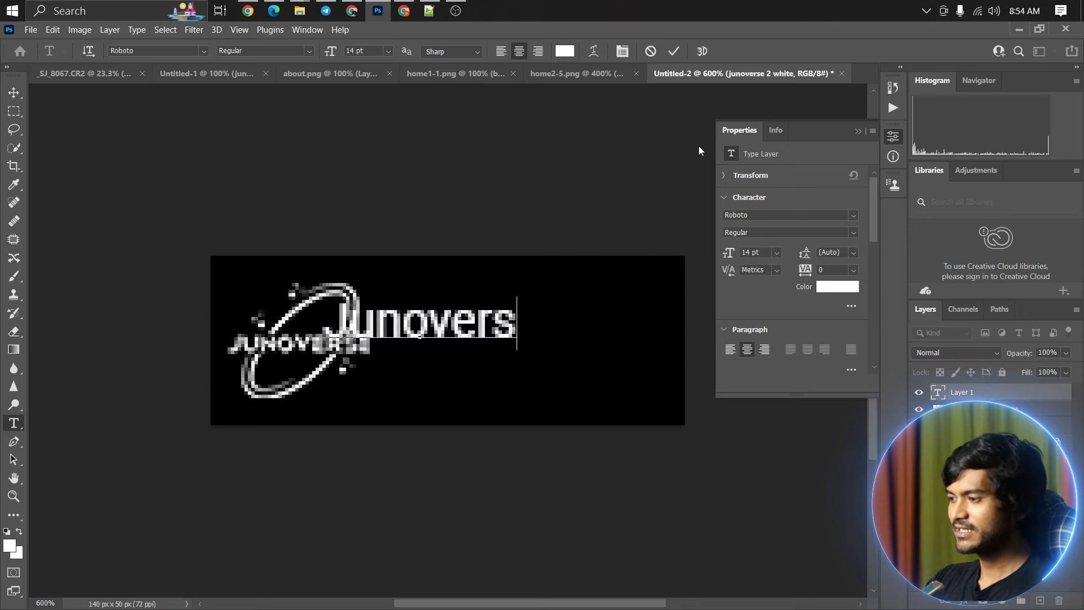
text(eAI)
key(ctrl+Return)
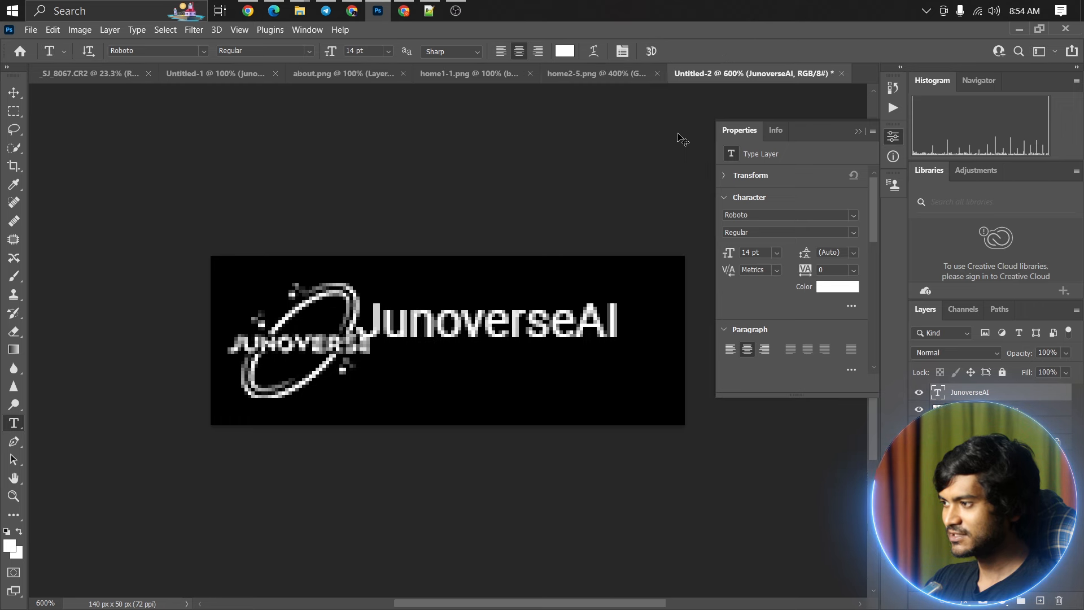
Nudge the JunoverseAI text into place and scale it to about 104.55%
key(ctrl+Right)
key(ctrl+Down)
key(ctrl+shift+Right)
key(ctrl+shift+Right)
key(ctrl+shift+Left)
key(ctrl+Down)
key(ctrl+Down)
key(ctrl+Down)
key(ctrl+Down)
key(ctrl+Down)
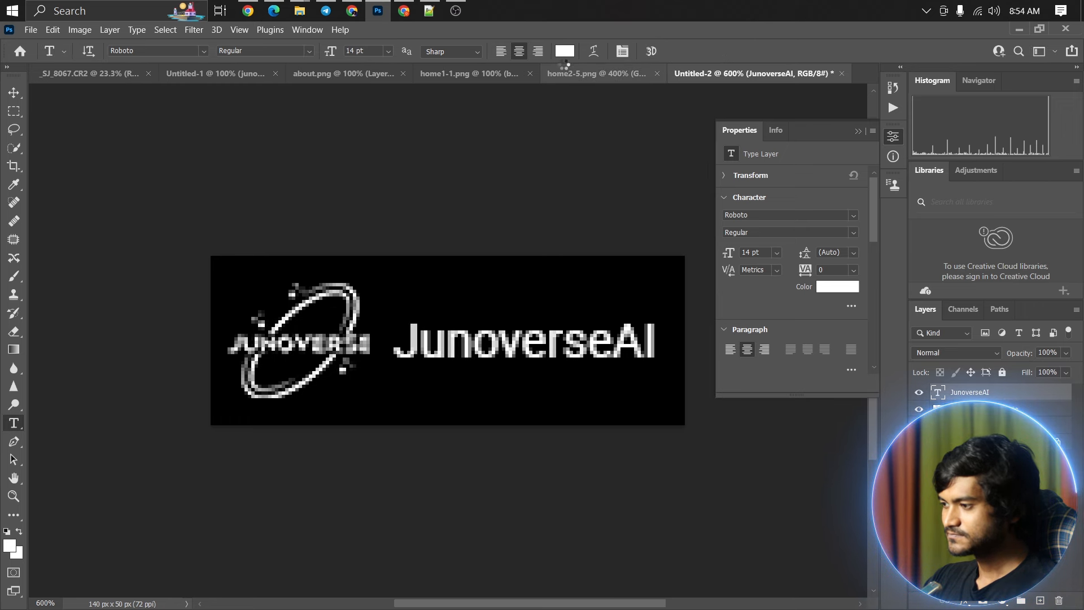
key(ctrl+Left)
key(ctrl+Right)
key(ctrl+Right)
key(ctrl+Left)
key(ctrl+Right)
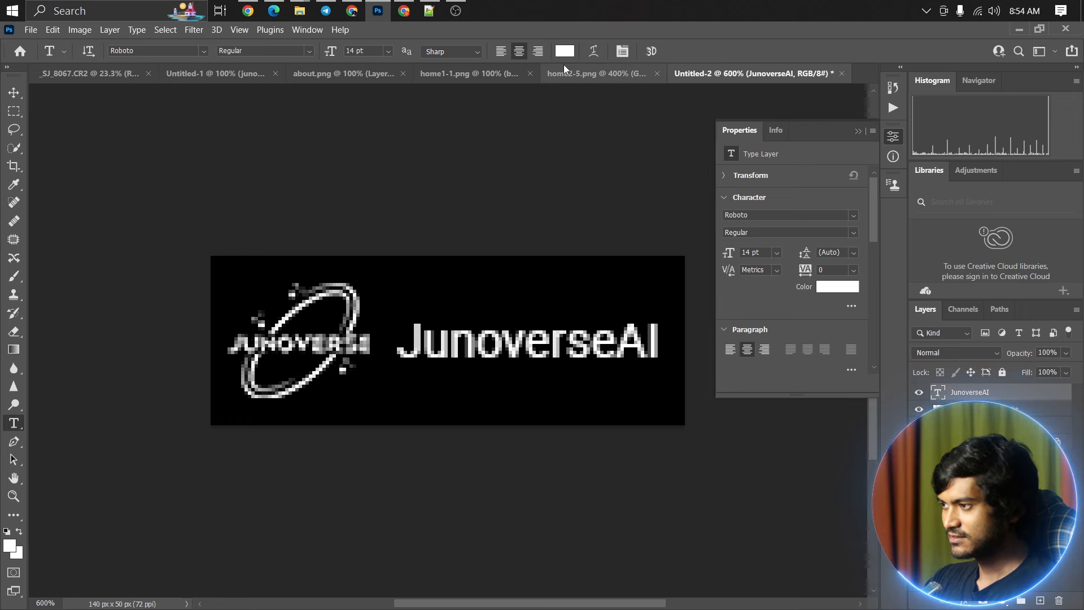
key(ctrl+t)
drag(661, 316, 669, 314)
click(700, 52)
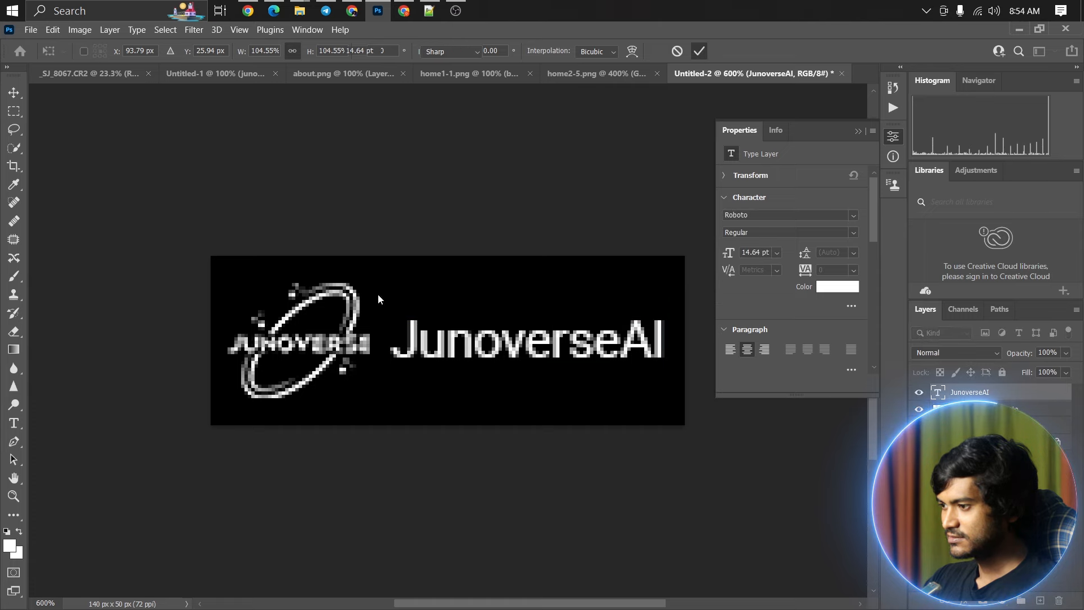
Shift the logo slightly right and hide the black background for transparency
drag(348, 308, 359, 308)
click(919, 426)
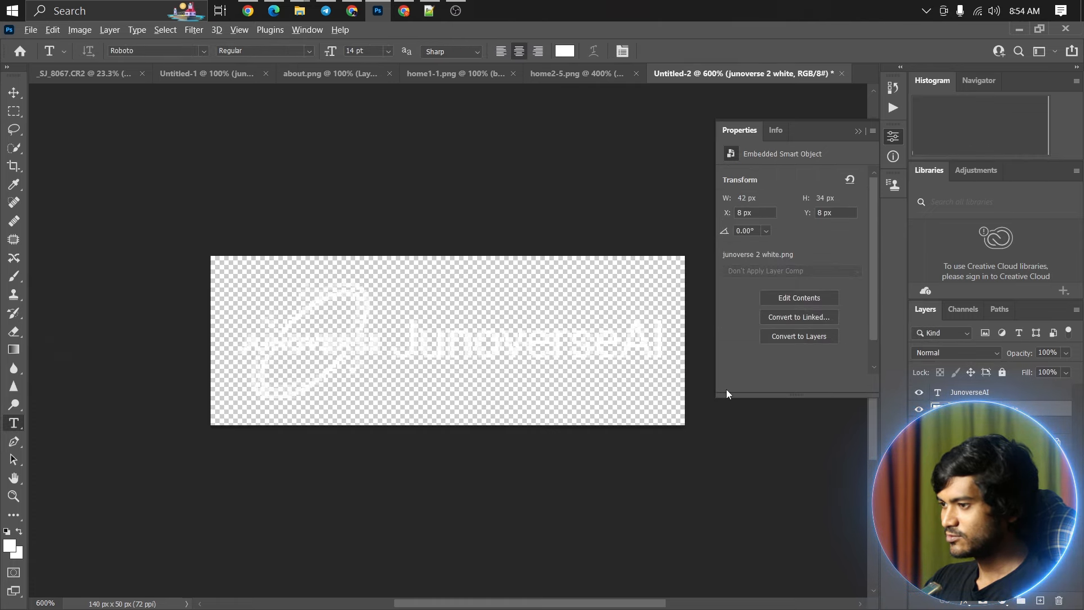
key(ctrl+alt+s)
Save a JPEG copy of the logo artwork, then dismiss the JPEG options
click(246, 348)
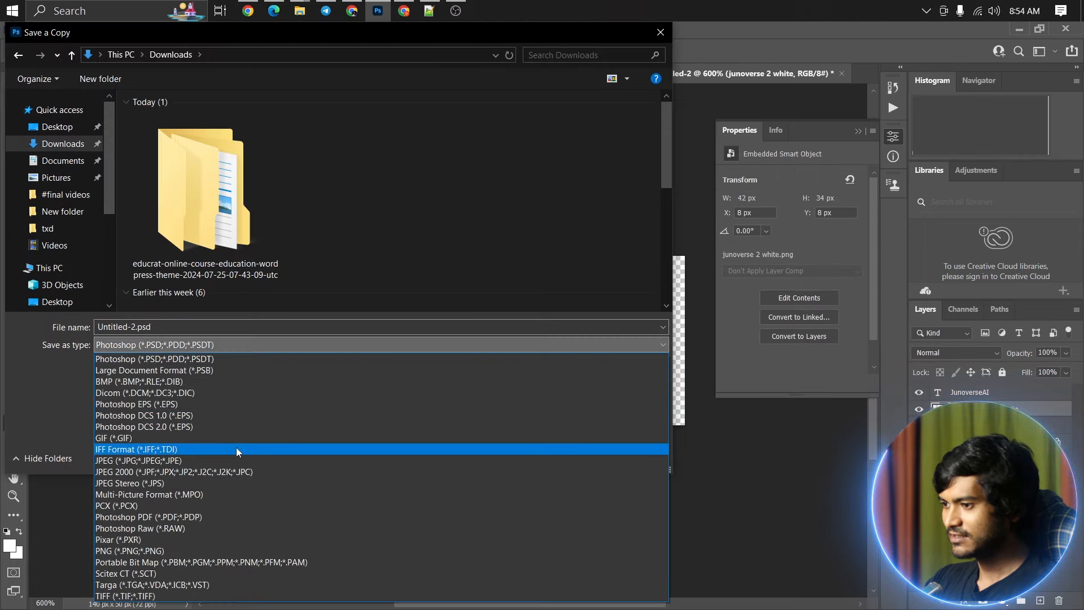
click(237, 461)
click(555, 457)
click(645, 191)
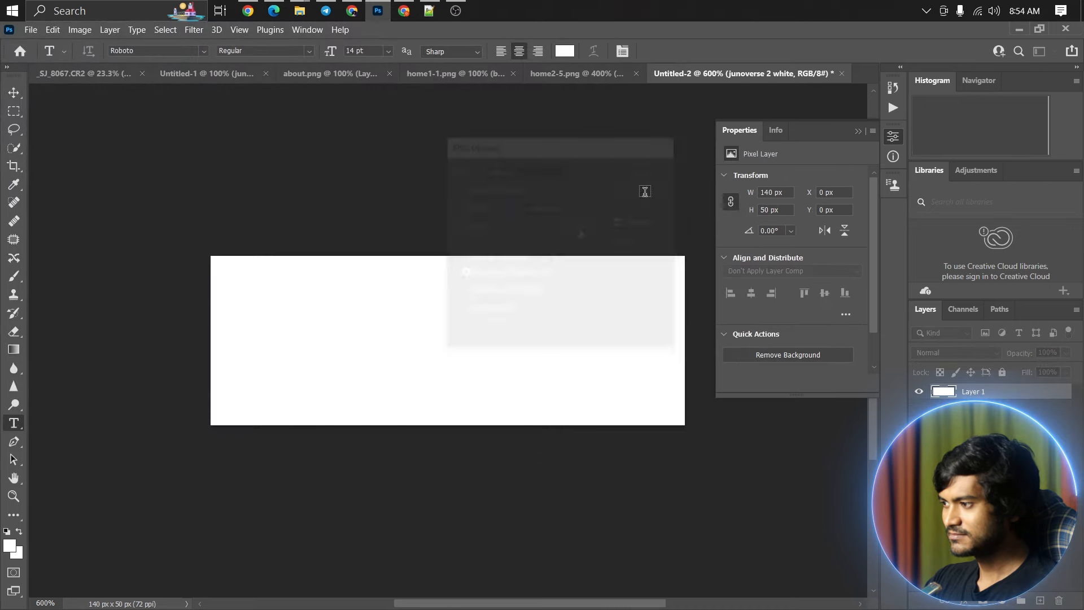
Save the artwork again as a PNG copy named logo in the Downloads folder
key(ctrl+alt+s)
click(205, 347)
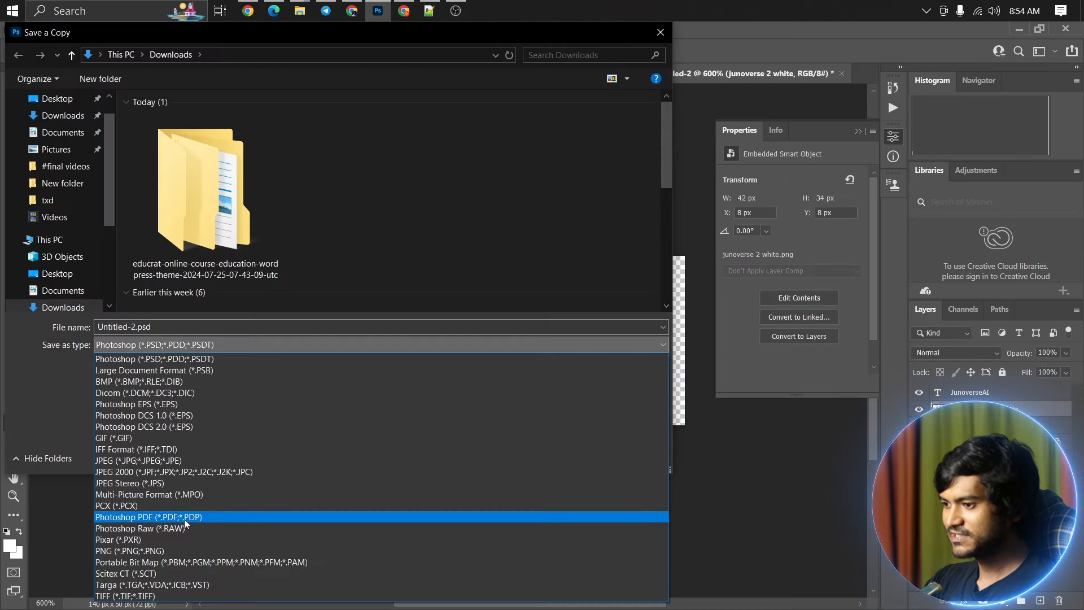
click(163, 550)
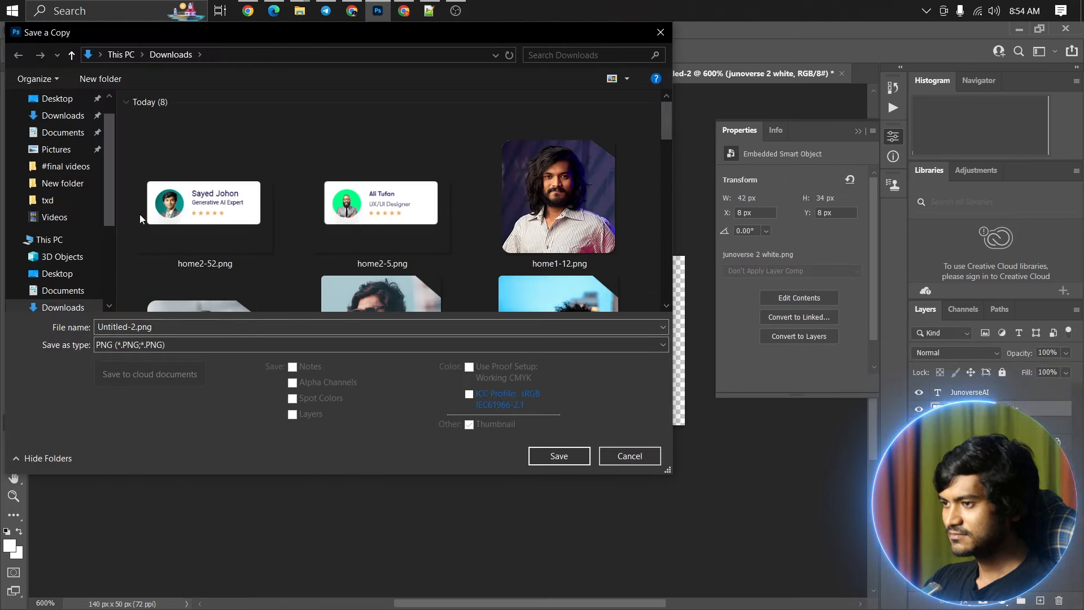
click(62, 116)
click(174, 326)
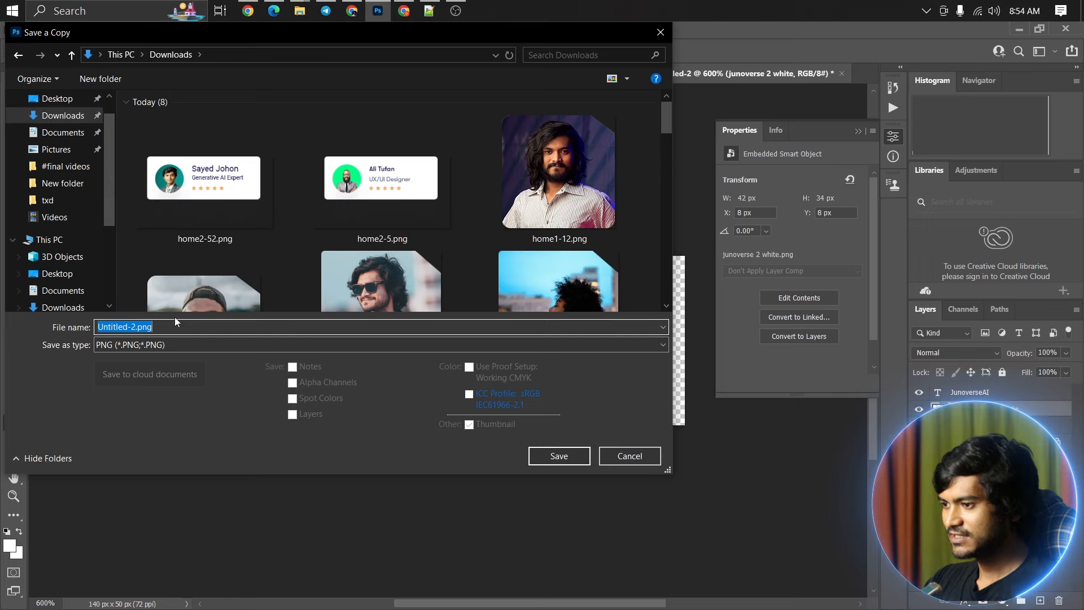
text(logo)
key(Return)
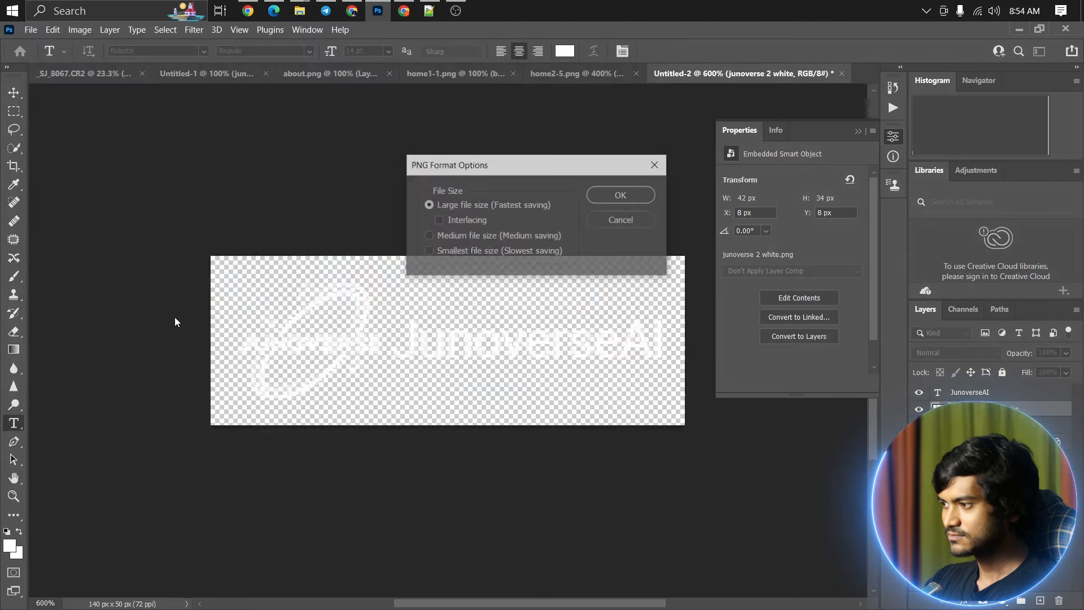
click(619, 195)
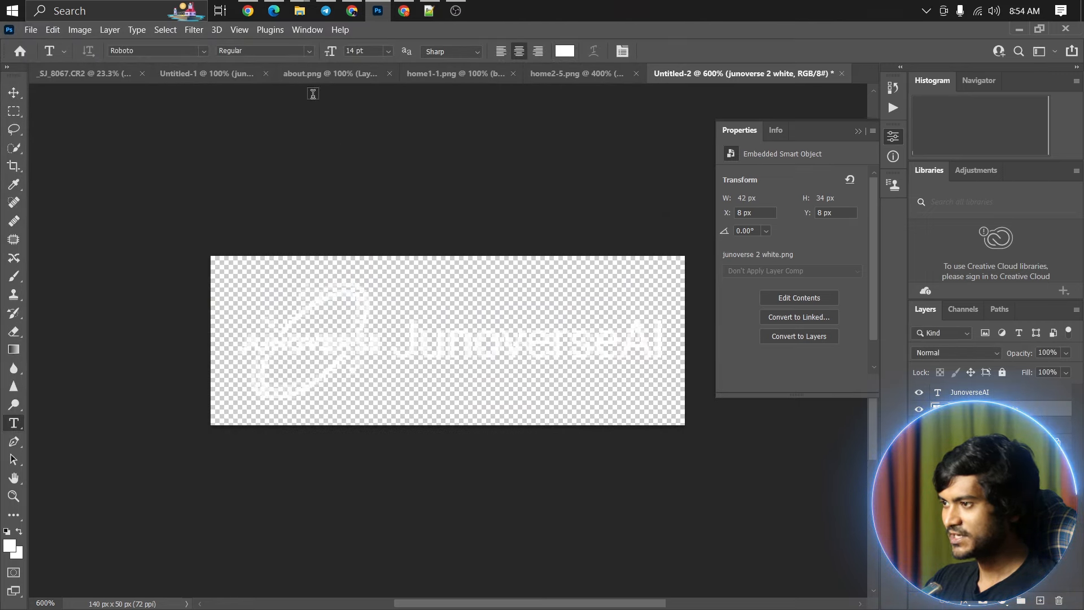
Upload logo.png from Downloads and insert it as the header's Main Logo
click(405, 12)
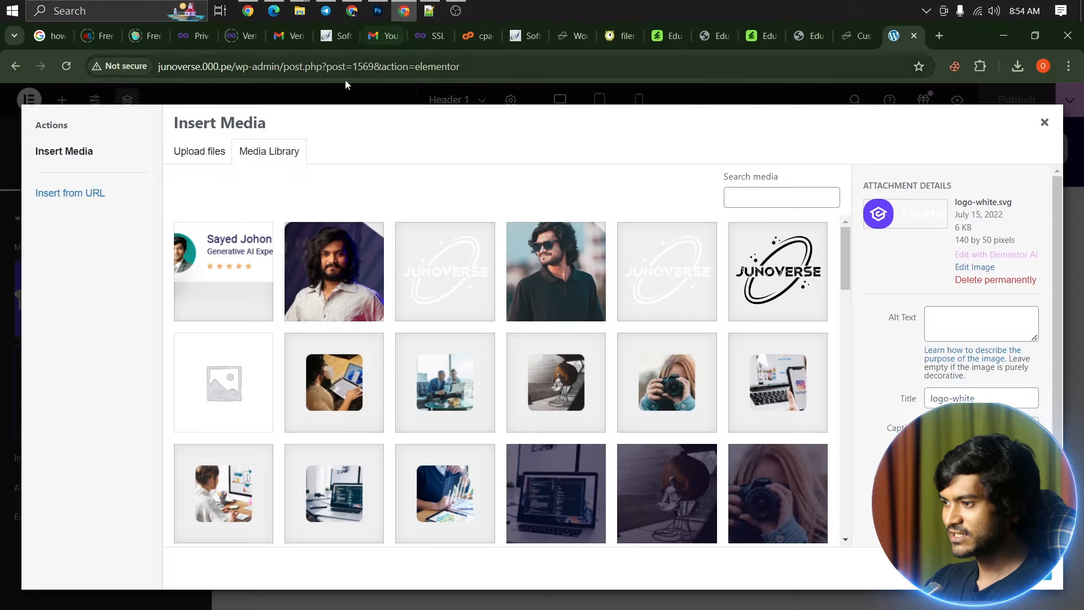
click(199, 150)
click(610, 346)
click(341, 201)
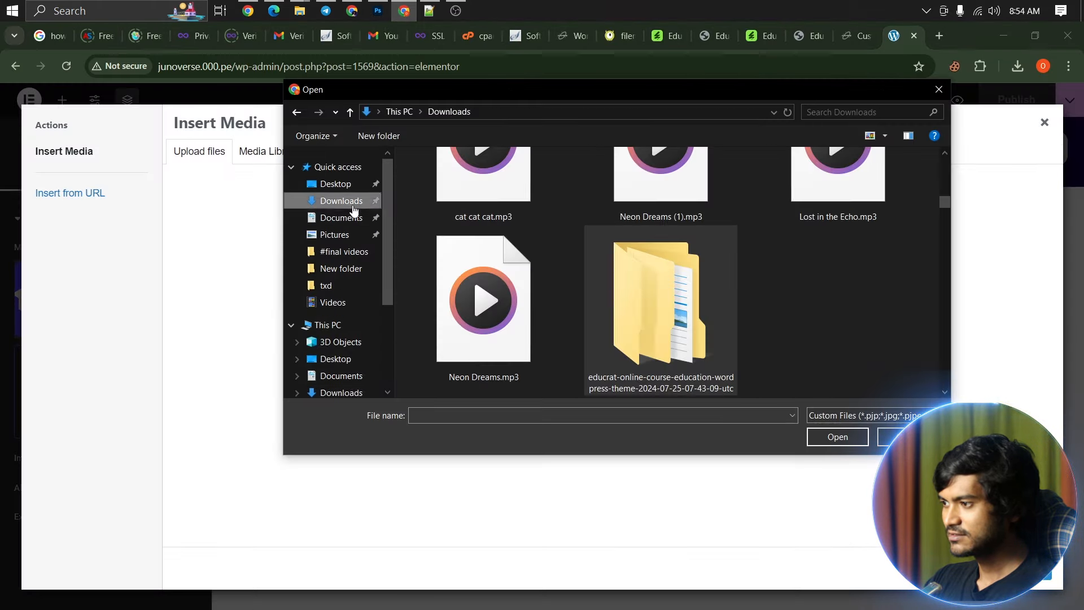
double_click(472, 235)
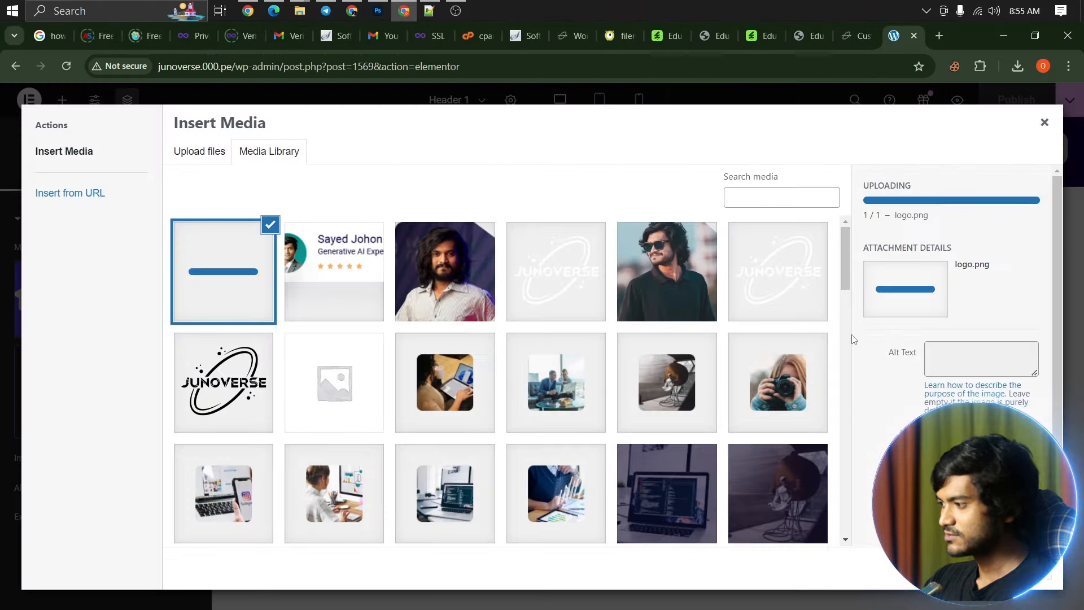
click(1029, 569)
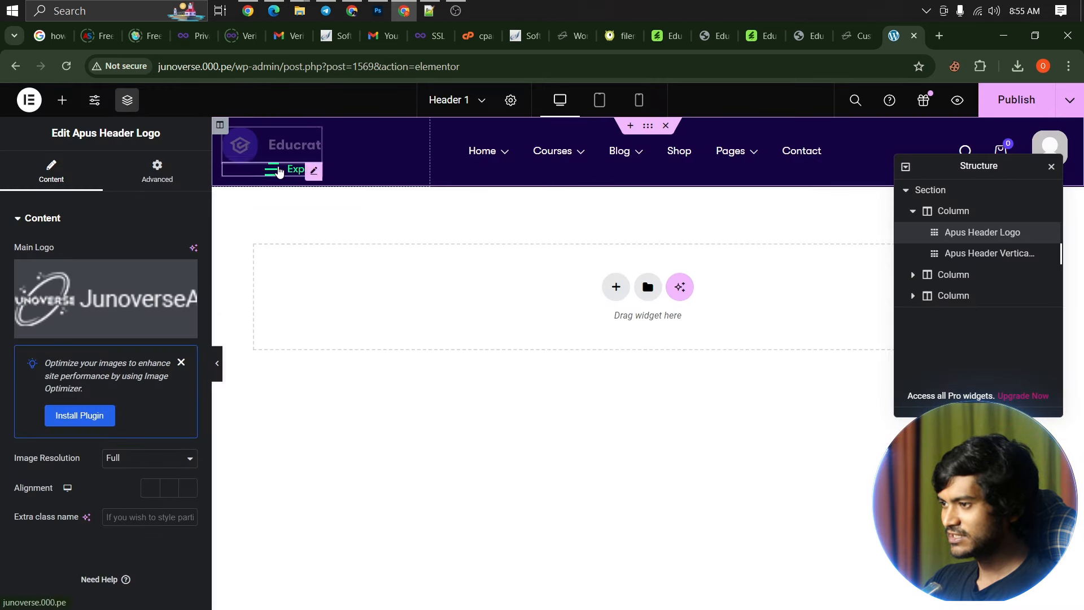
Glance through the global widgets, then publish the updated header in Elementor
click(353, 463)
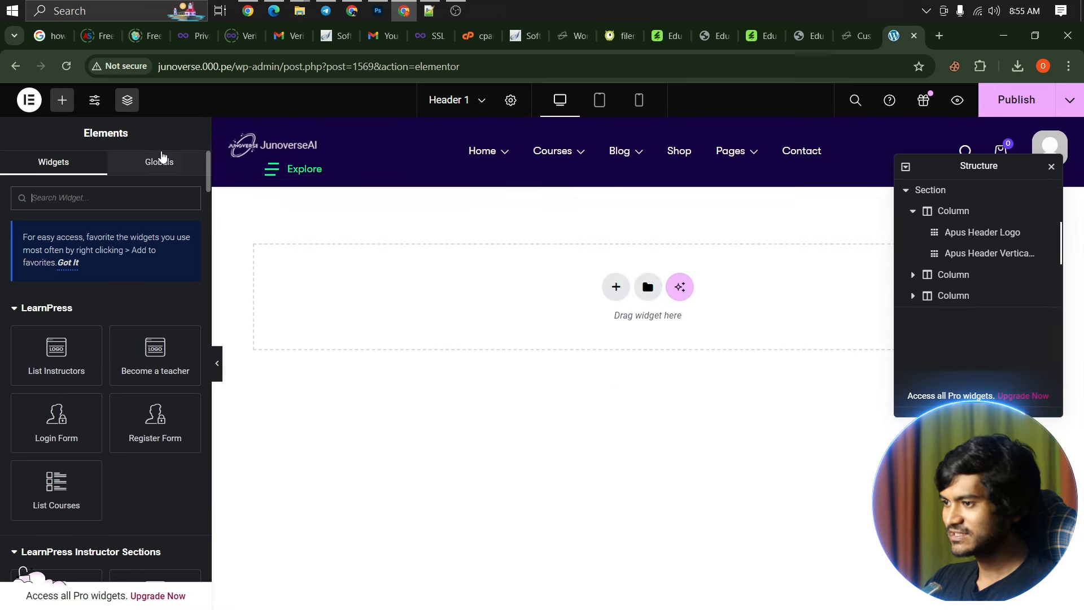
click(160, 160)
click(75, 159)
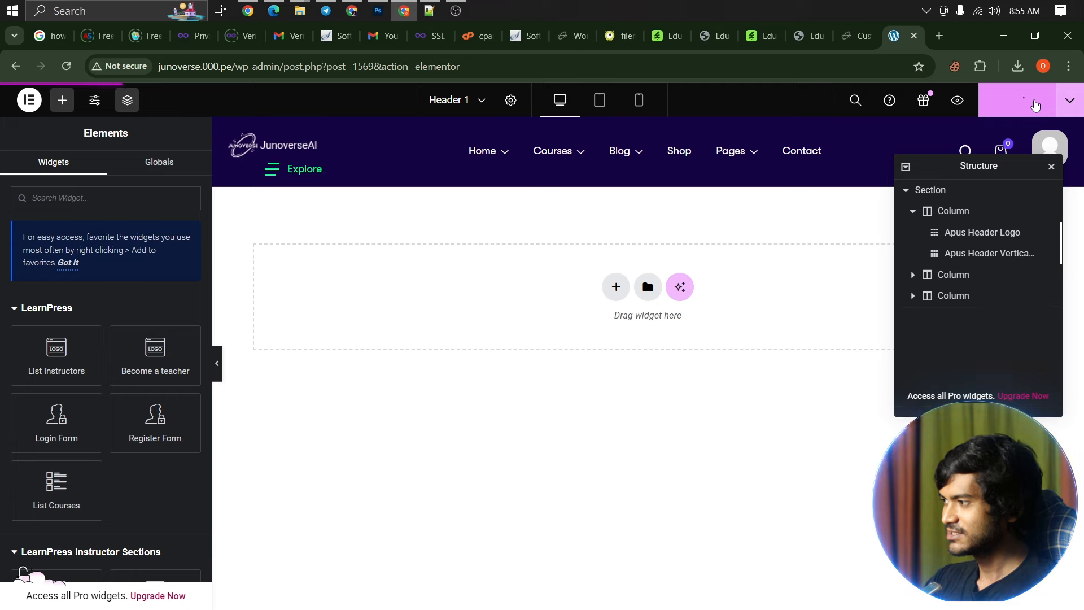
drag(232, 67, 172, 67)
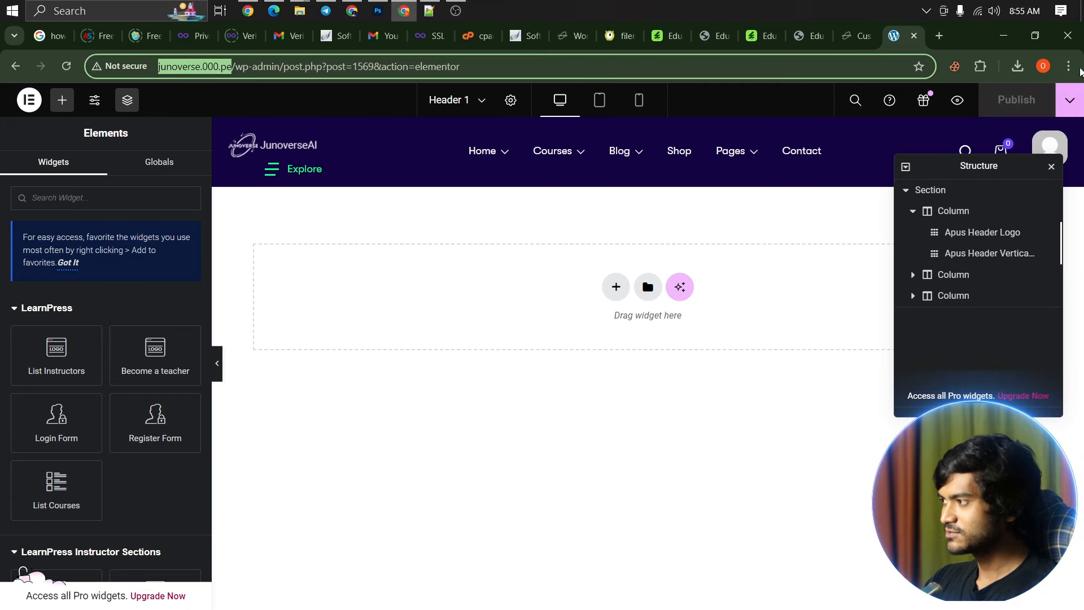
Load junoverse.000.pe in a new Incognito window and scroll down the live homepage
click(1069, 66)
click(936, 169)
text(http://junoverse.000.pe/)
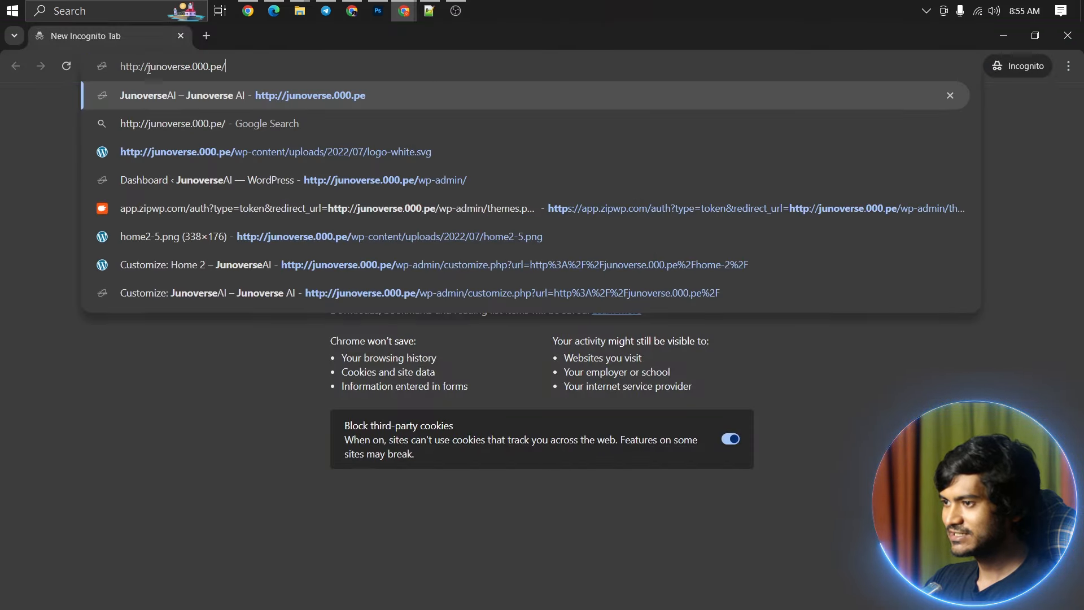
key(BackSpace)
key(Return)
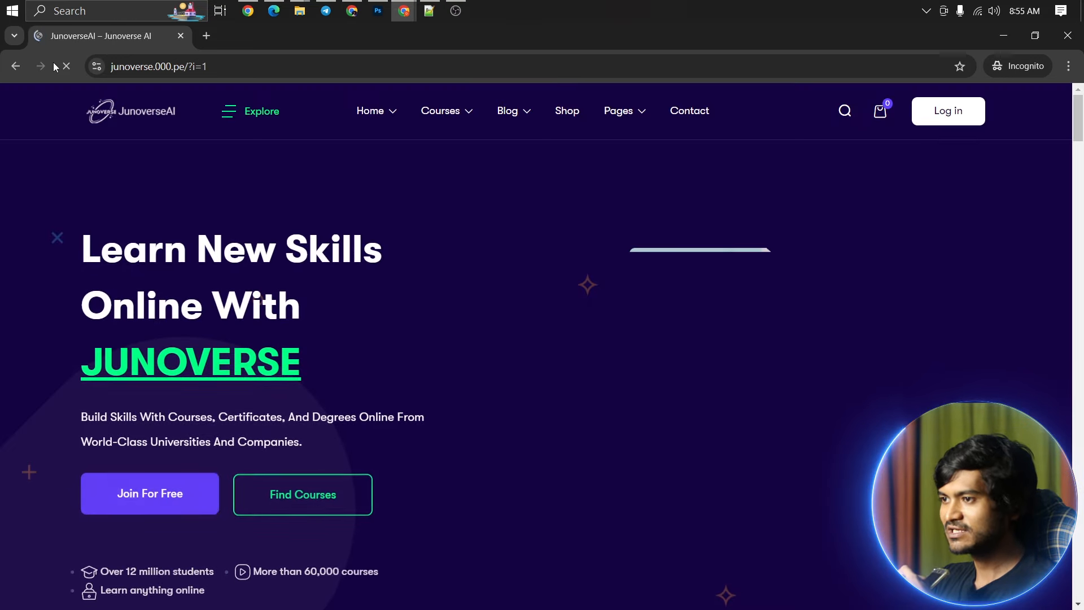
scroll(543, 305, down, 10)
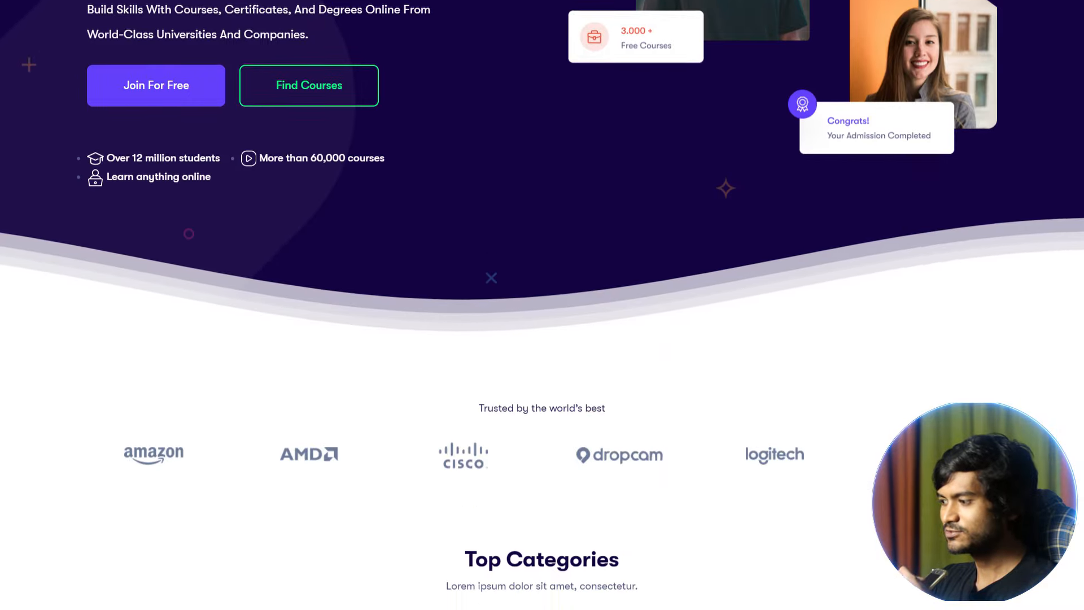